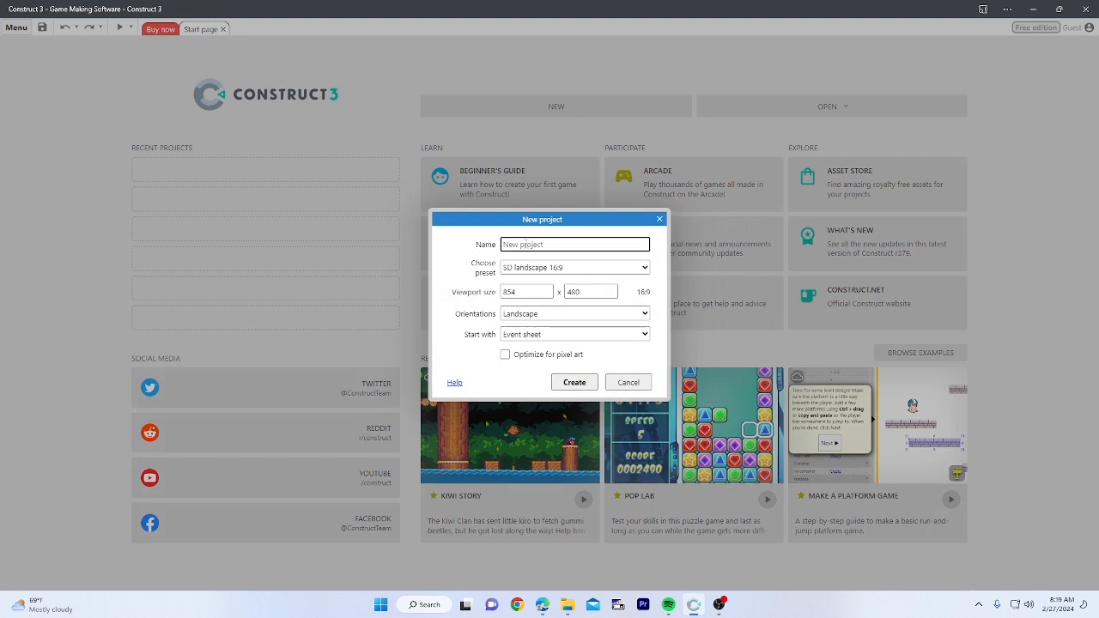
# Step: Name the new project spacewar and set its viewport to 2880 x 5120
pyautogui.write('spi')
pyautogui.write('cewar')
pyautogui.doubleClick(529, 292)
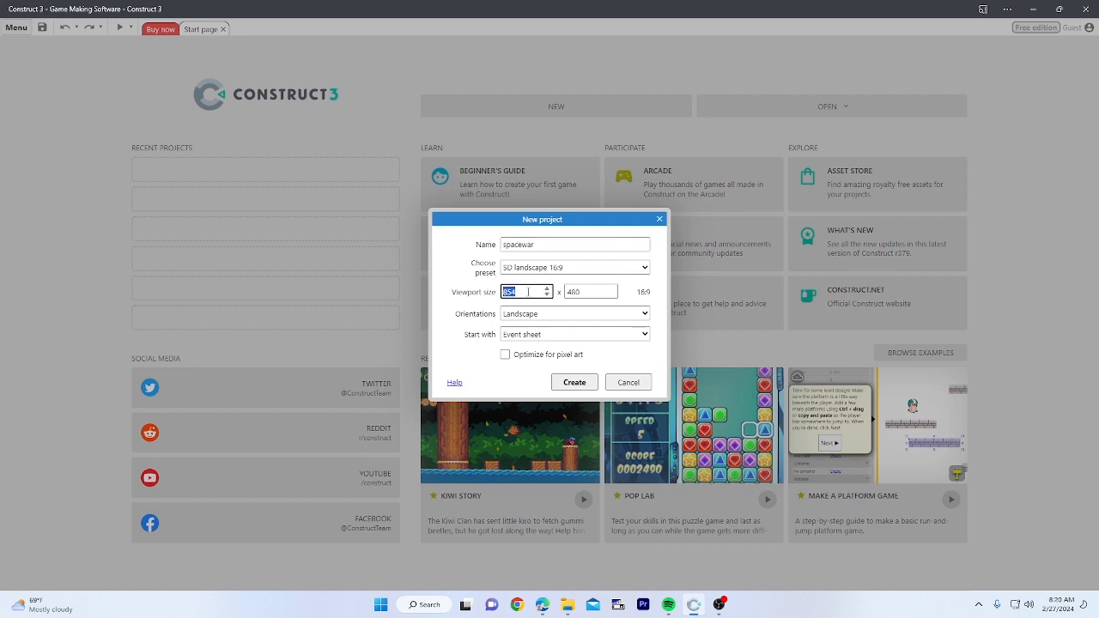
pyautogui.write('2880')
pyautogui.doubleClick(578, 293)
pyautogui.write('1')
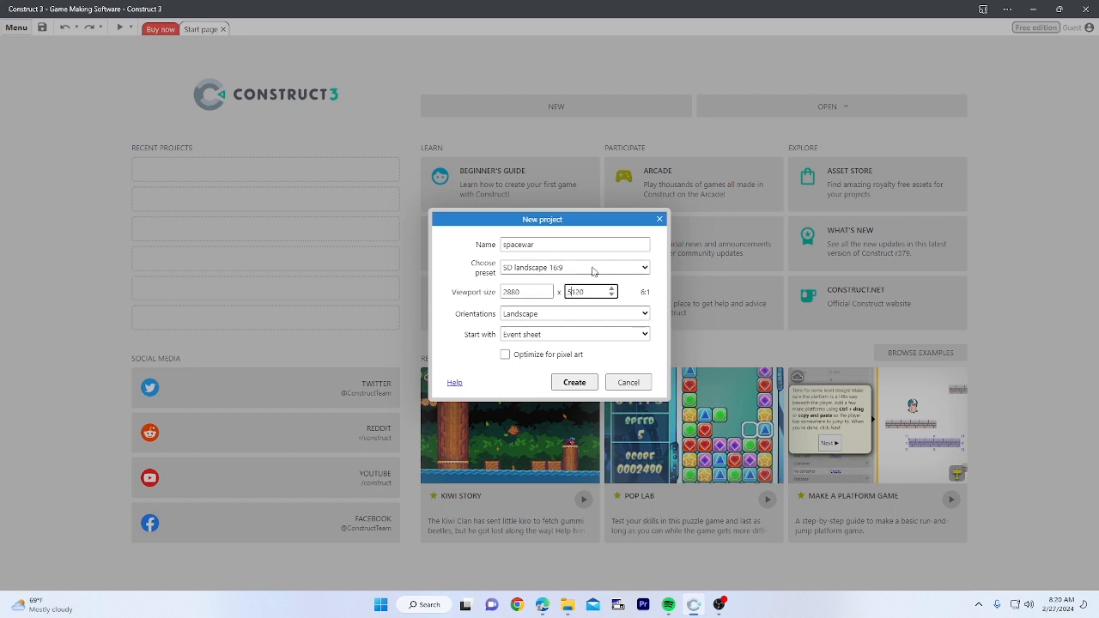
# Step: Leave the preset unchanged, choose Portrait orientation, and create the project
pyautogui.click(593, 271)
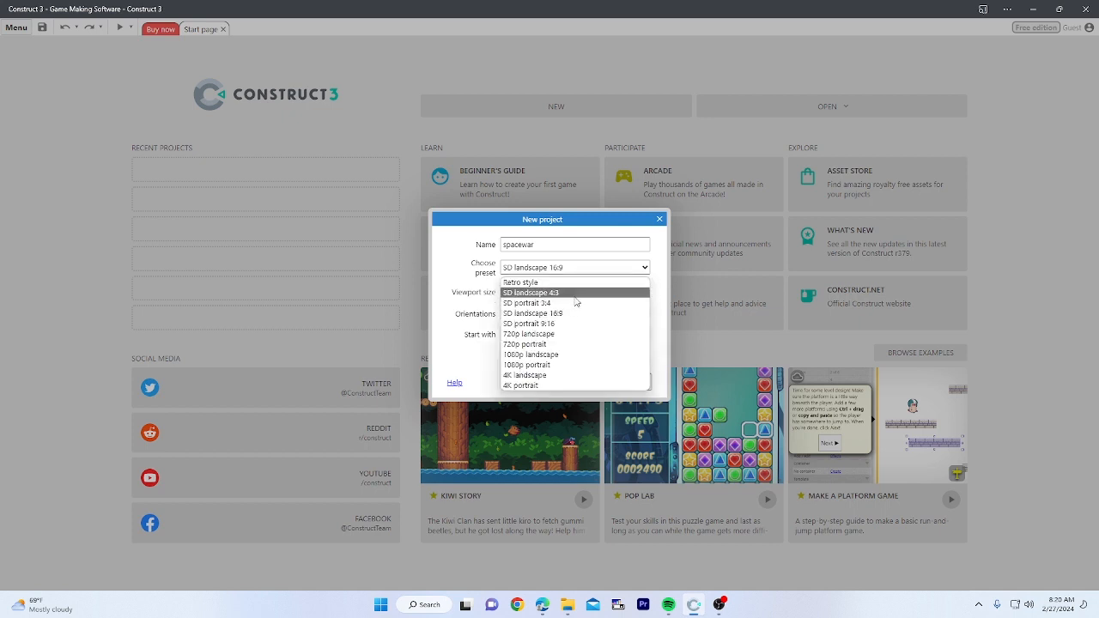
pyautogui.click(589, 271)
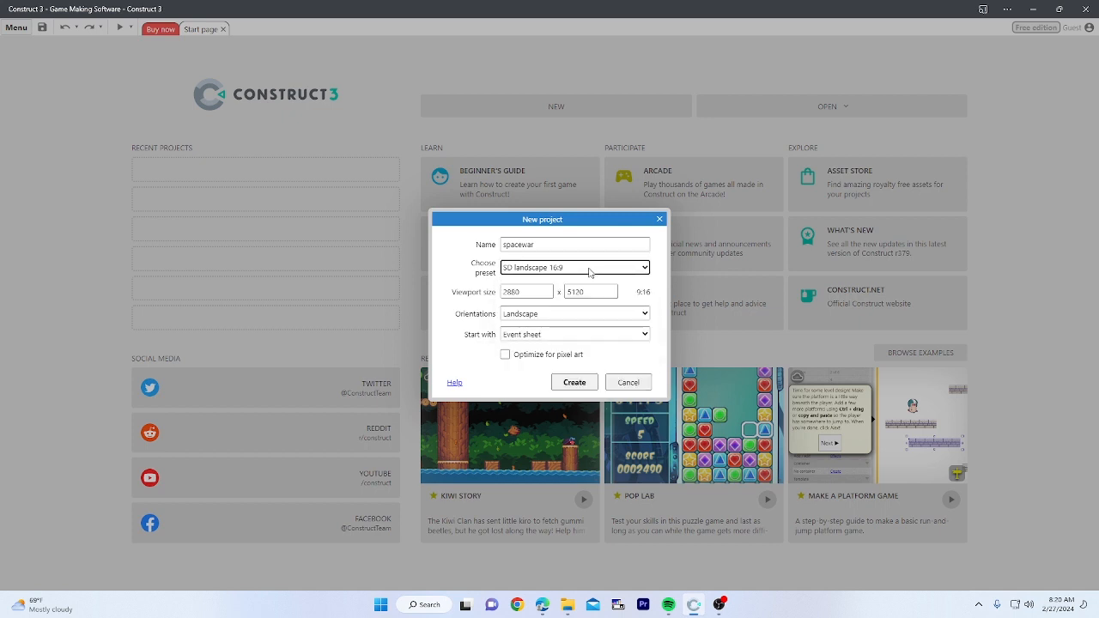
pyautogui.click(589, 271)
pyautogui.click(589, 272)
pyautogui.click(579, 315)
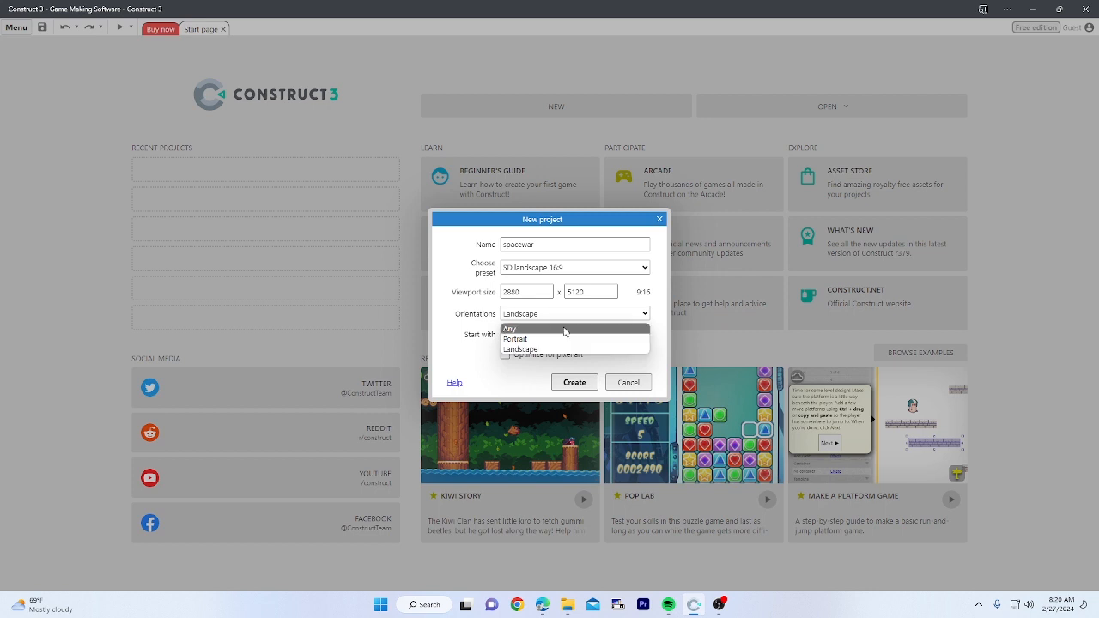
pyautogui.click(557, 338)
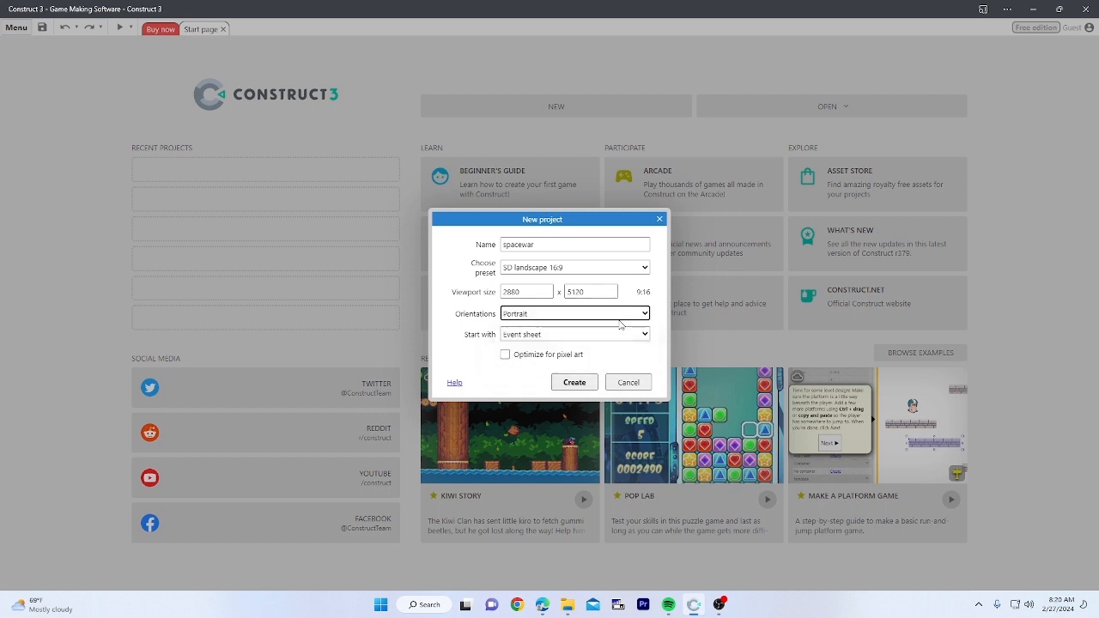
pyautogui.click(574, 383)
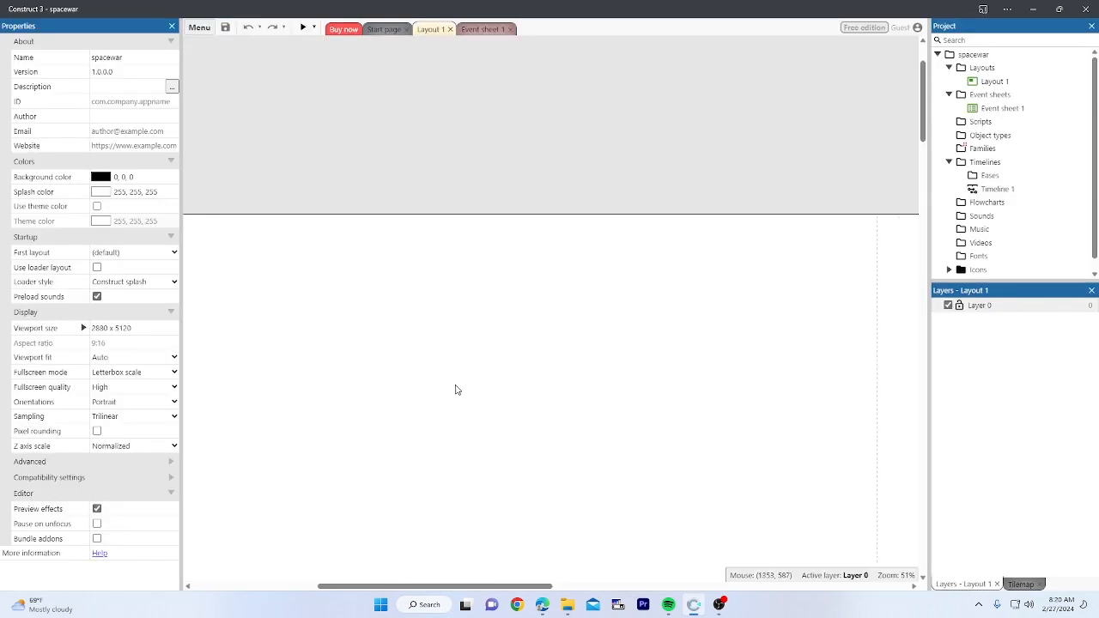
# Step: Pan around the empty layout and select it to show Layout 1's 5760 x 10240 properties
pyautogui.keyDown('ctrl'); pyautogui.scroll(-5, 455, 390); pyautogui.keyUp('ctrl')
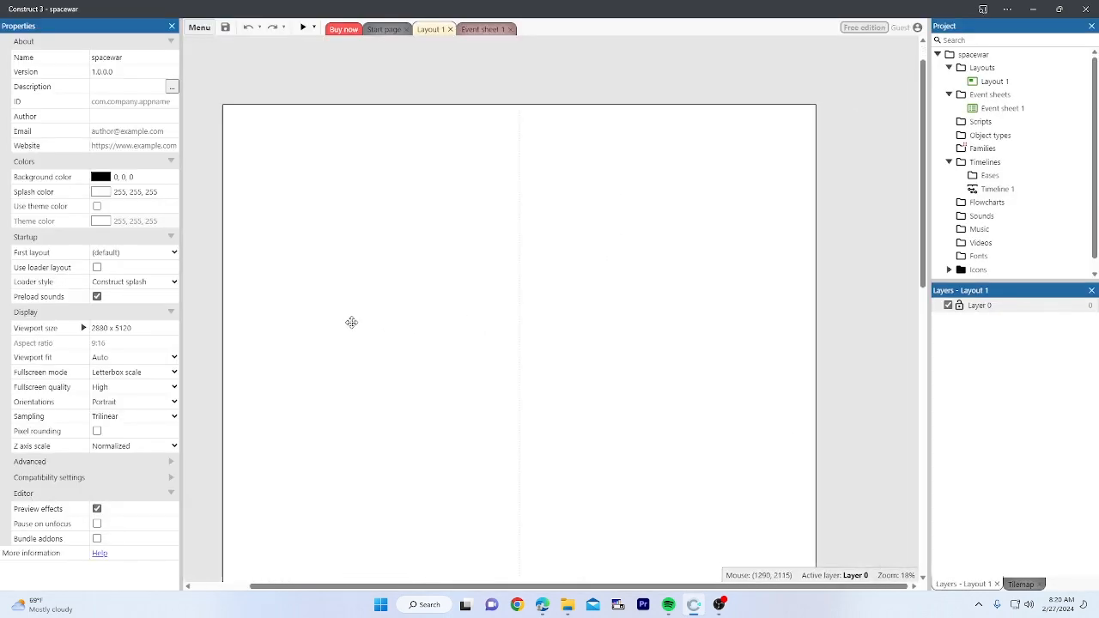
pyautogui.moveTo(351, 322); pyautogui.dragTo(441, 306, button='middle')
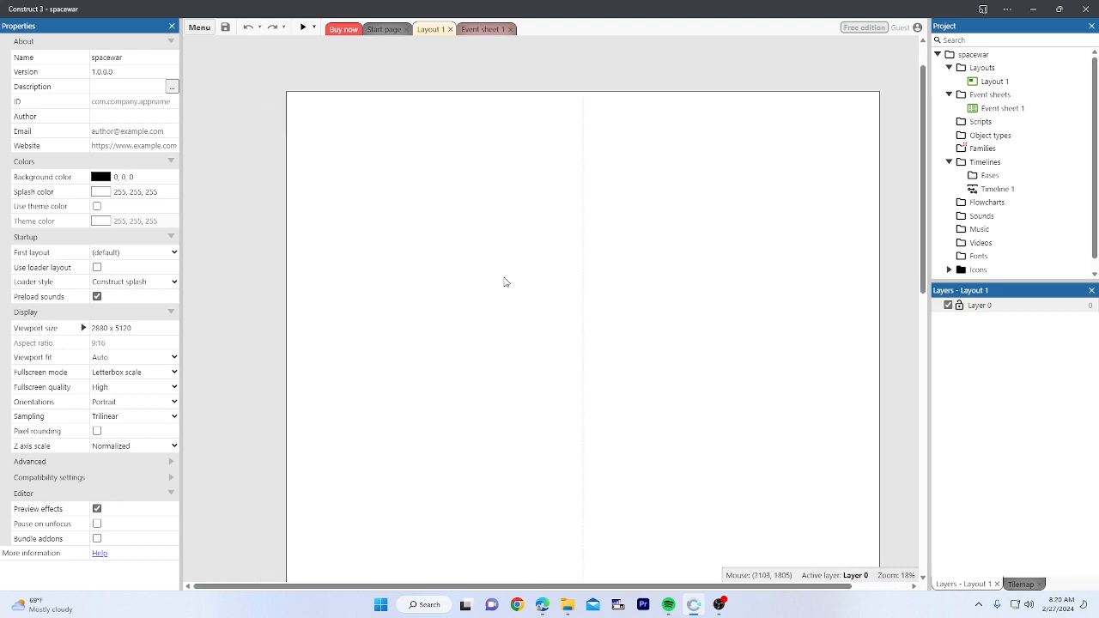
pyautogui.moveTo(505, 282); pyautogui.dragTo(368, 301, button='middle')
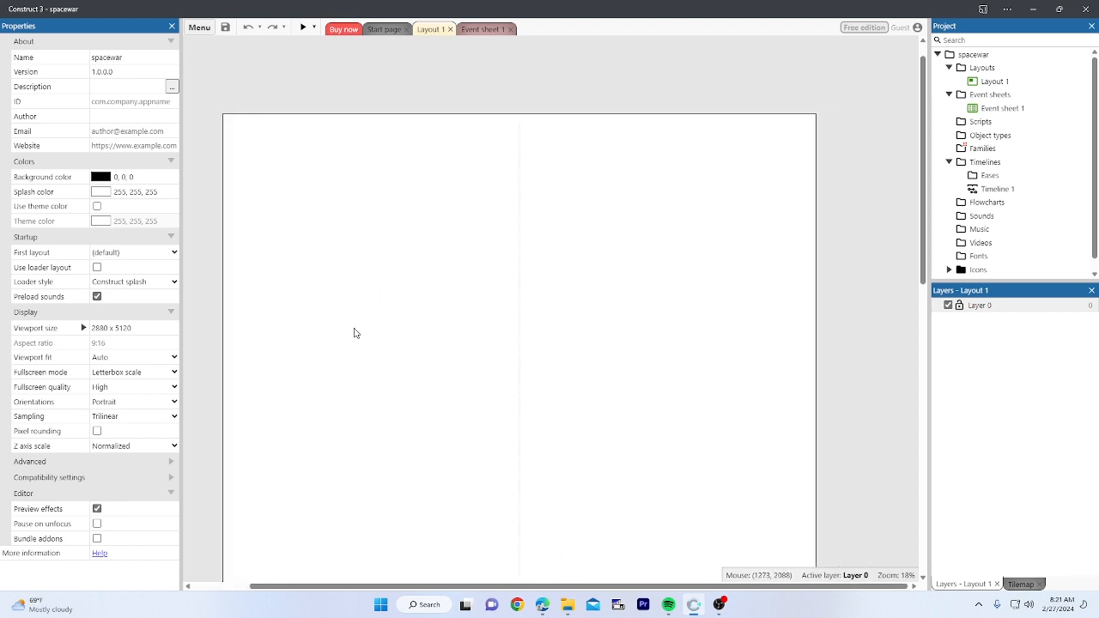
pyautogui.scroll(-5, 354, 333)
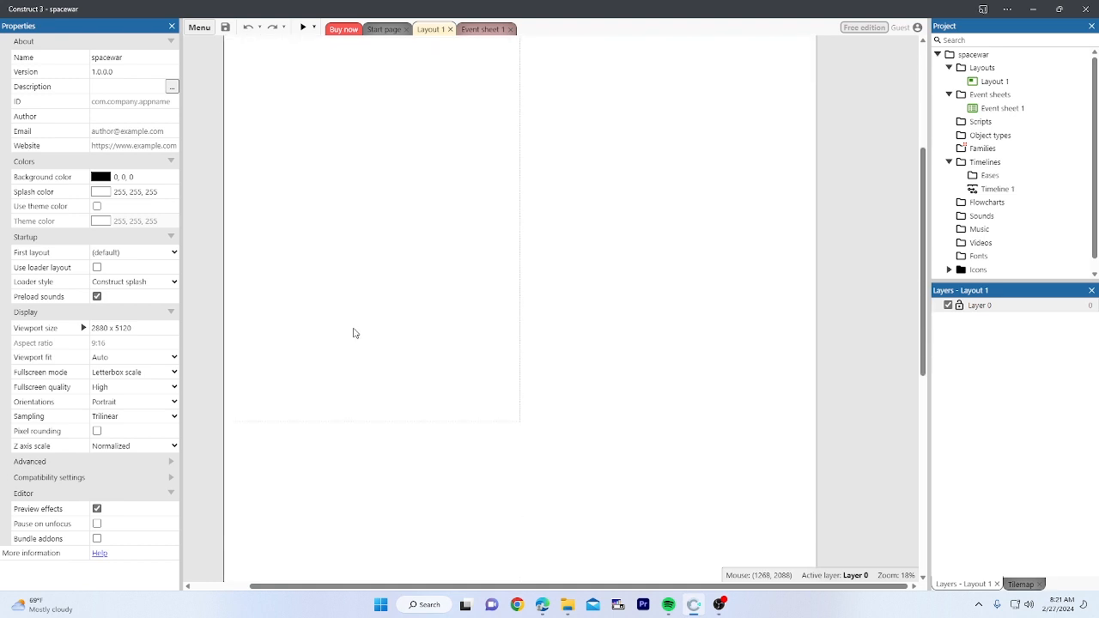
pyautogui.scroll(5, 354, 333)
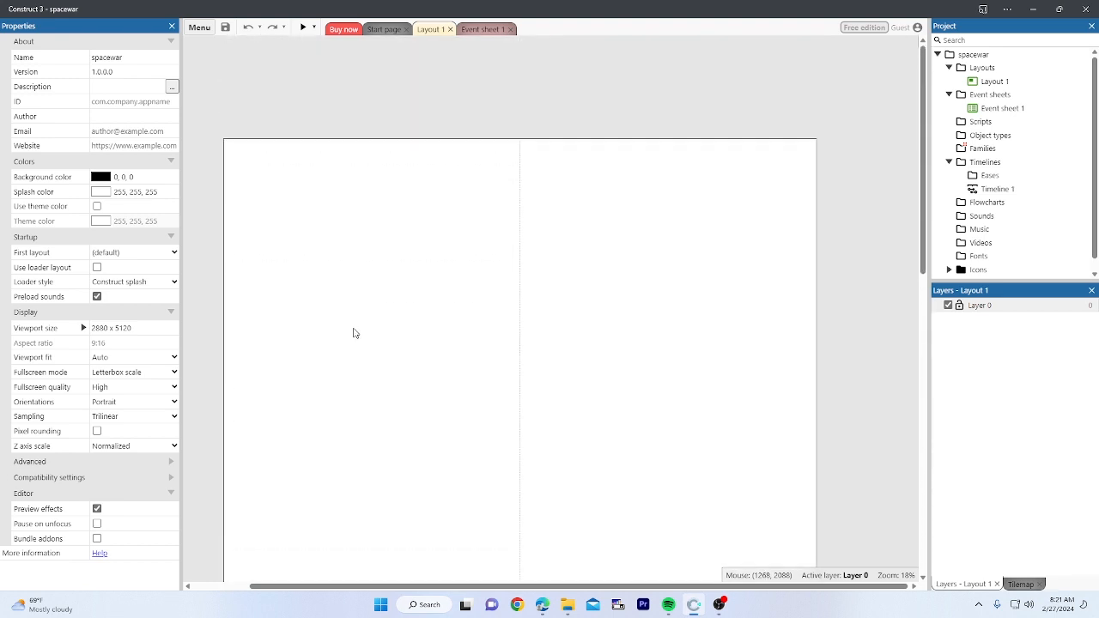
pyautogui.moveTo(352, 333); pyautogui.dragTo(415, 250, button='middle')
pyautogui.moveTo(488, 324); pyautogui.dragTo(446, 300, button='middle')
pyautogui.click(457, 269)
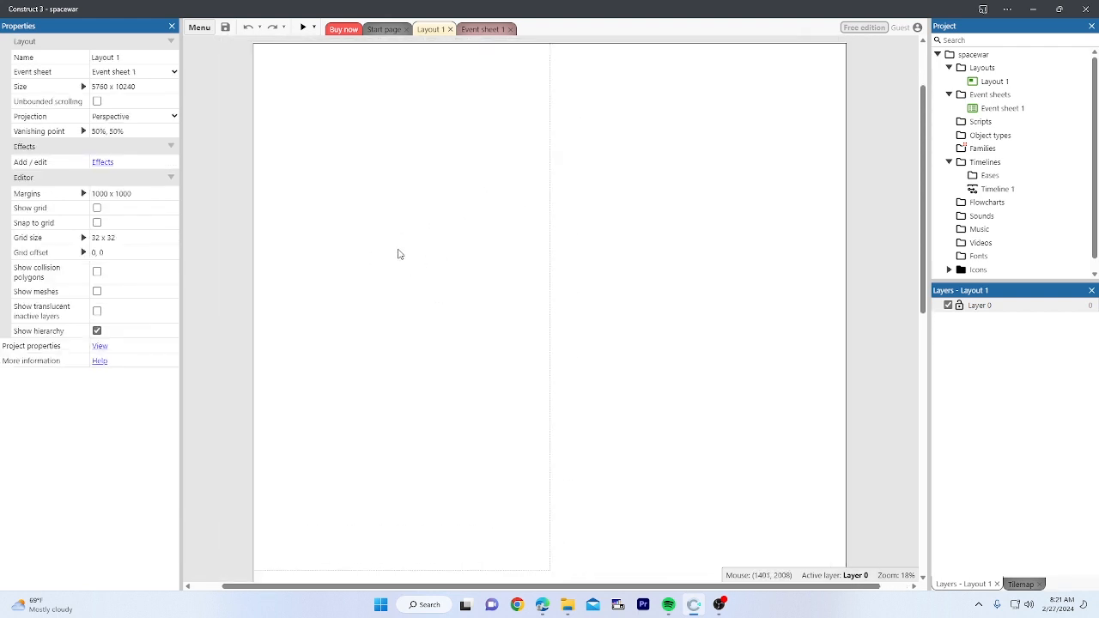
# Step: Zoom and pan around Layout 1, dismissing the zoom-level warning
pyautogui.keyDown('ctrl'); pyautogui.scroll(-1, 398, 254); pyautogui.keyUp('ctrl')
pyautogui.keyDown('ctrl'); pyautogui.scroll(2, 400, 252); pyautogui.keyUp('ctrl')
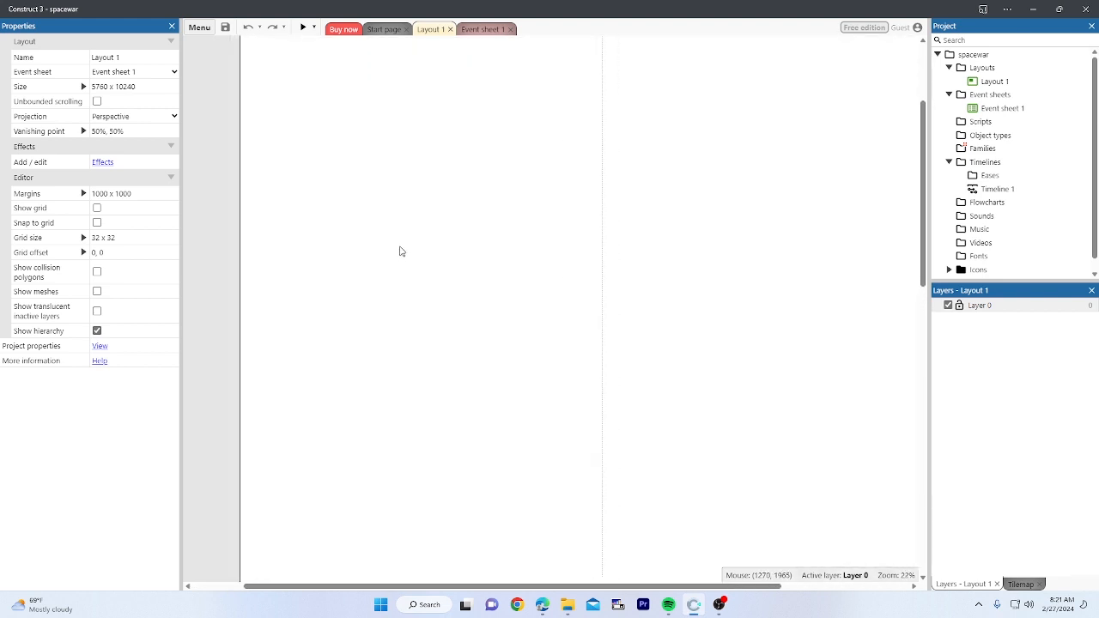
pyautogui.keyDown('ctrl'); pyautogui.scroll(-1, 399, 251); pyautogui.keyUp('ctrl')
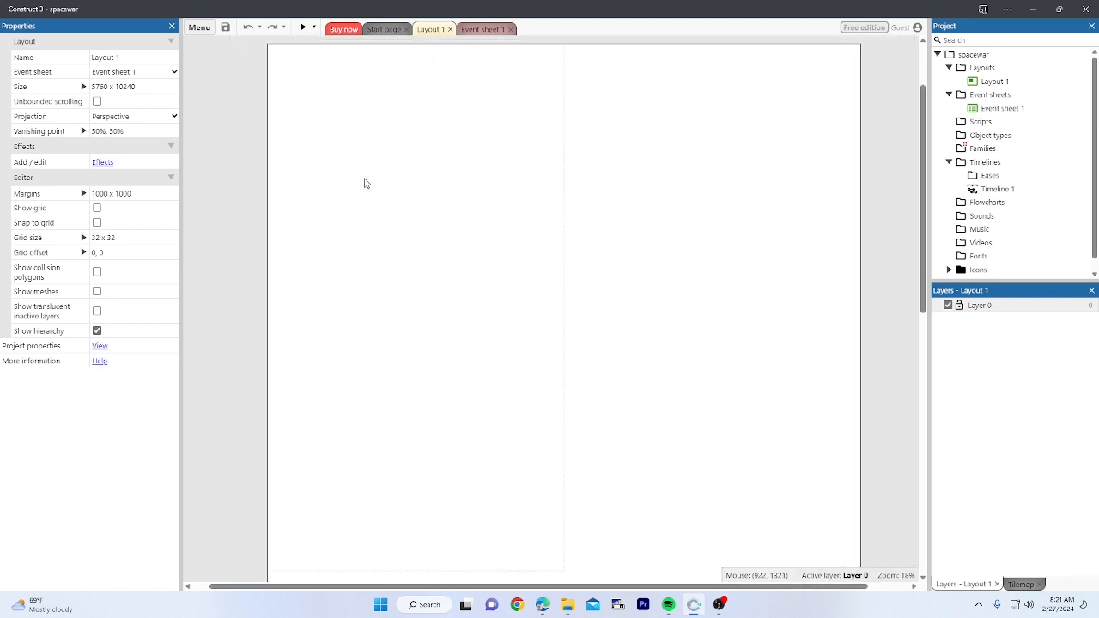
pyautogui.moveTo(439, 160); pyautogui.dragTo(415, 186, button='middle')
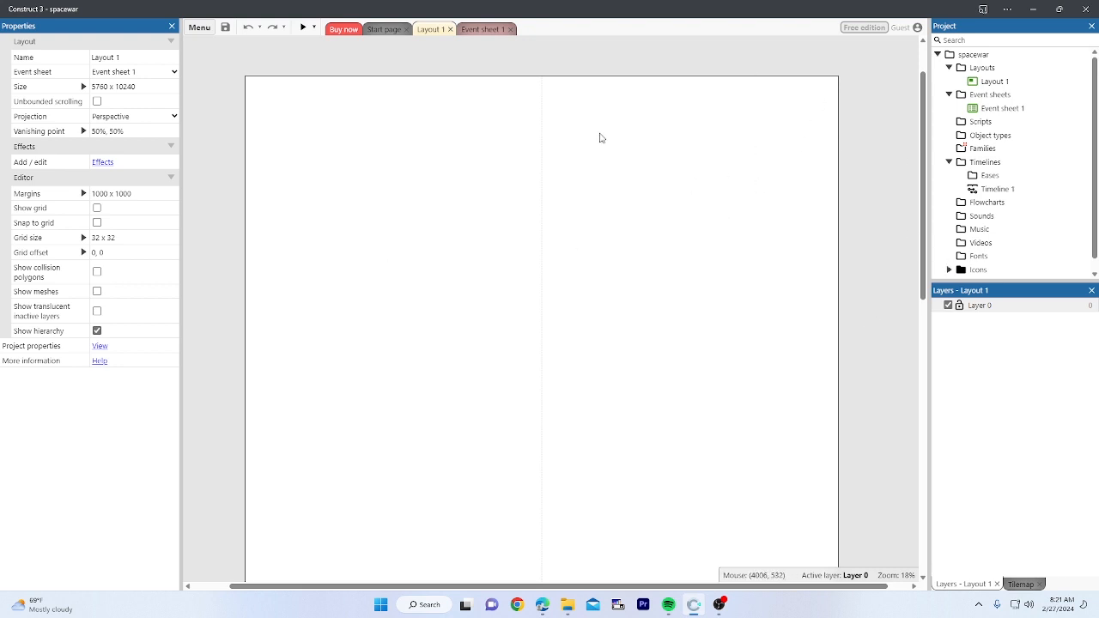
pyautogui.keyDown('ctrl'); pyautogui.scroll(-2, 1006, 327); pyautogui.keyUp('ctrl')
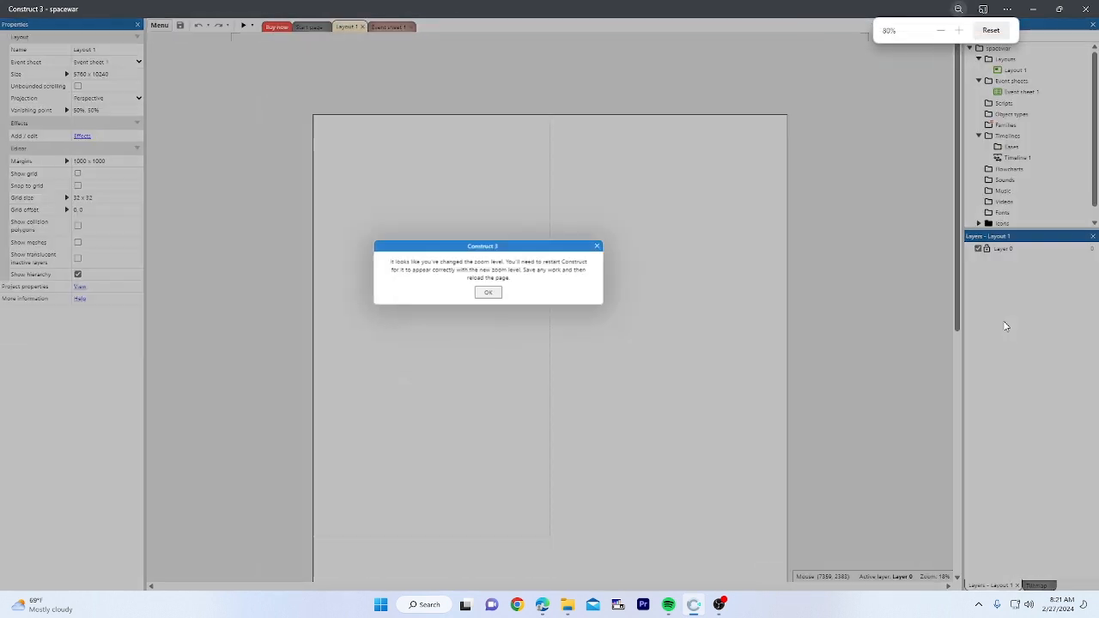
pyautogui.click(488, 294)
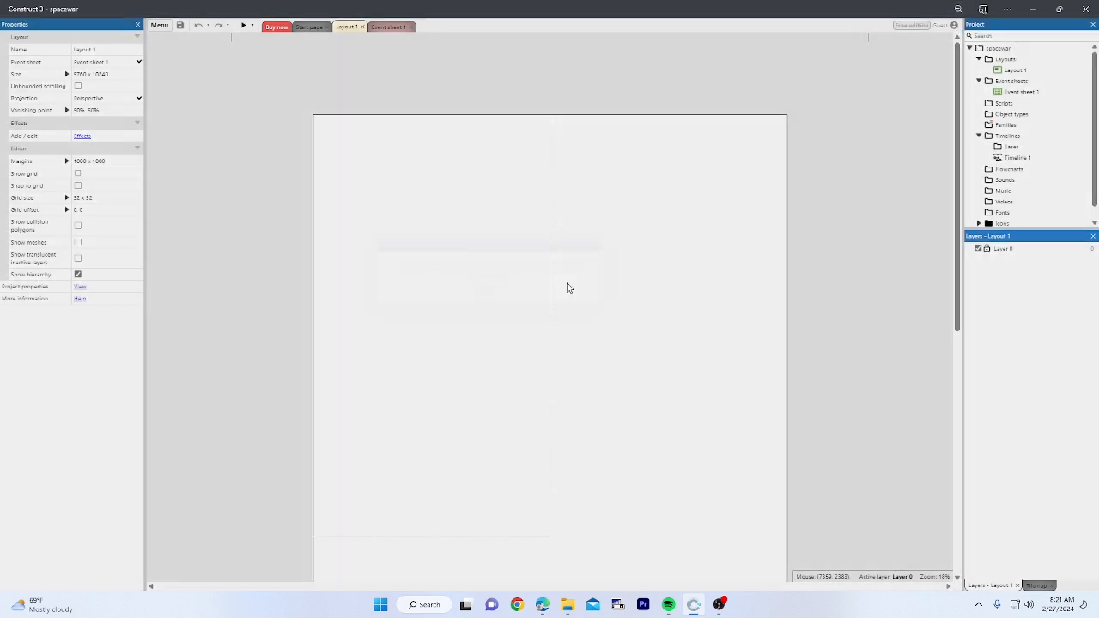
pyautogui.keyDown('ctrl'); pyautogui.scroll(2, 1012, 294); pyautogui.keyUp('ctrl')
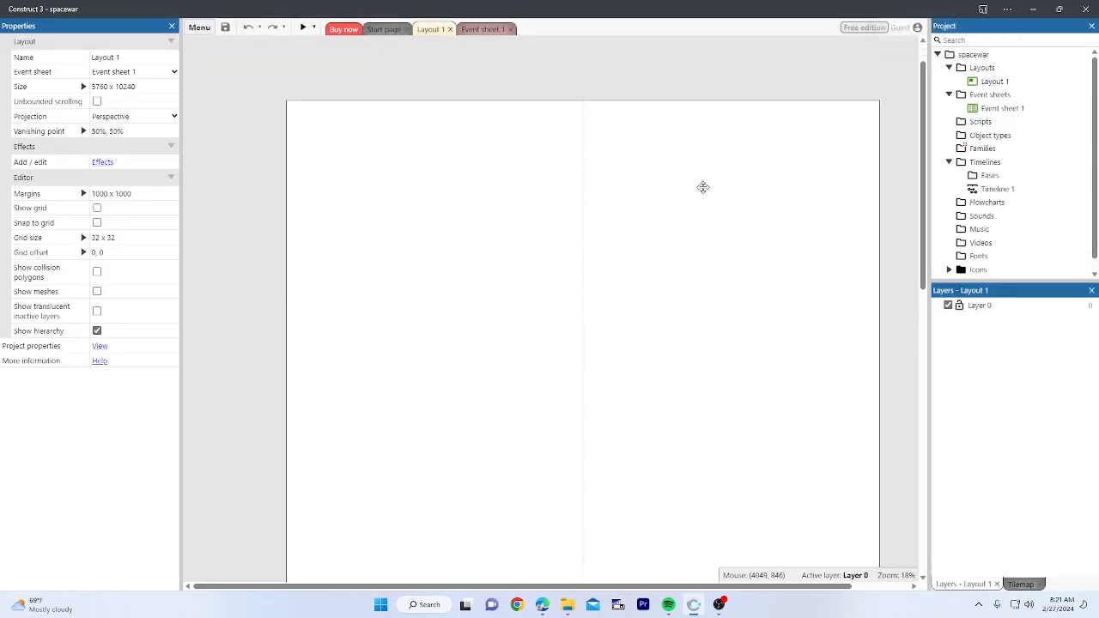
pyautogui.moveTo(708, 179); pyautogui.dragTo(644, 190, button='middle')
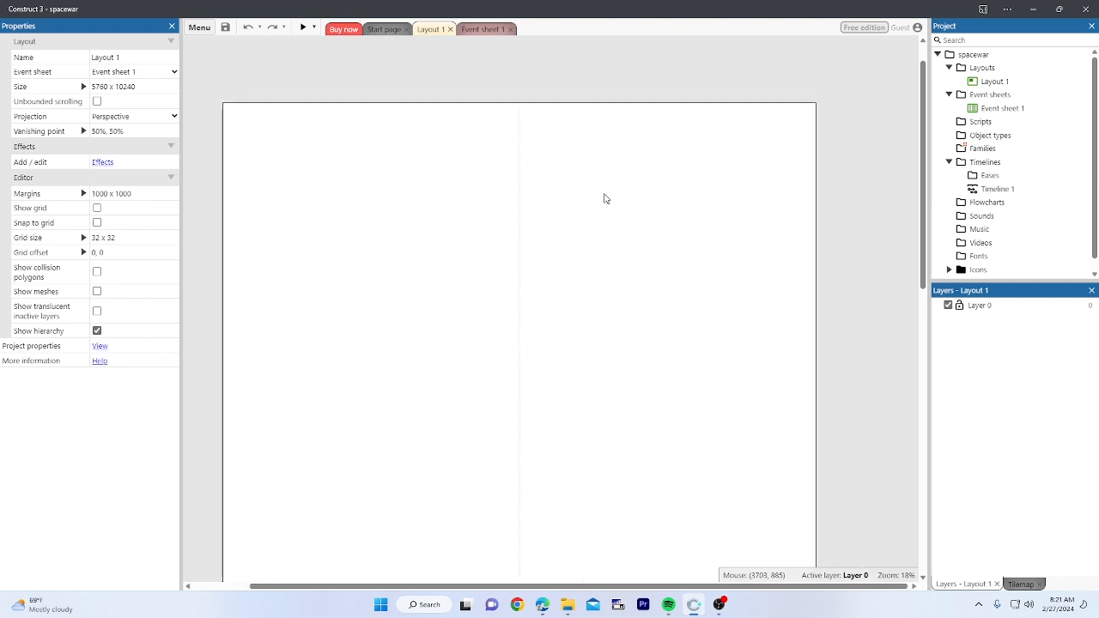
pyautogui.scroll(4, 495, 288)
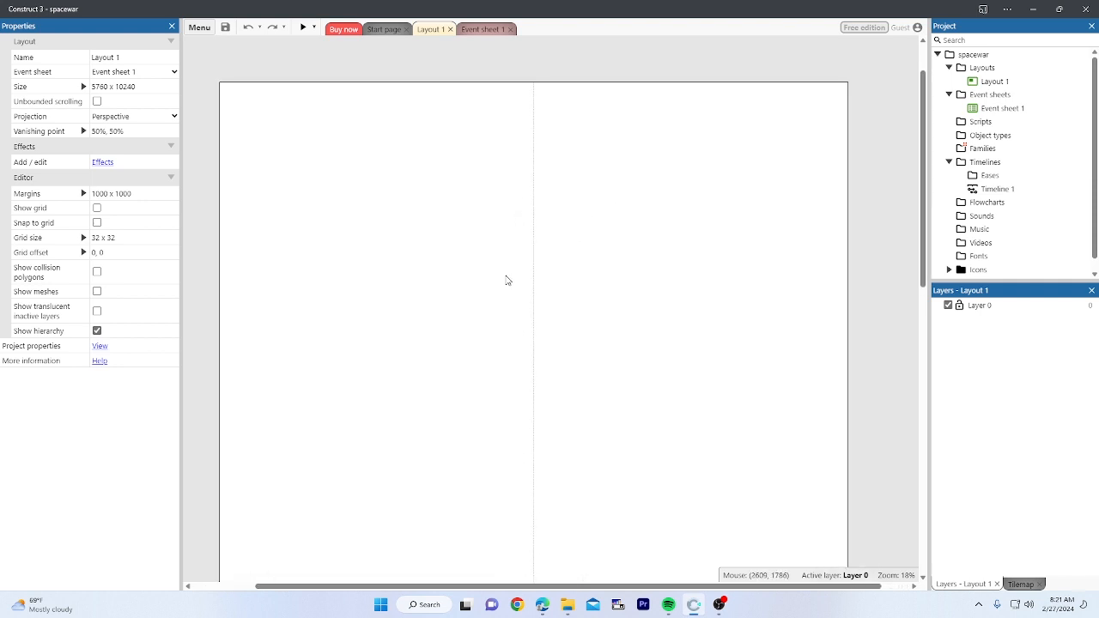
pyautogui.scroll(-4, 508, 280)
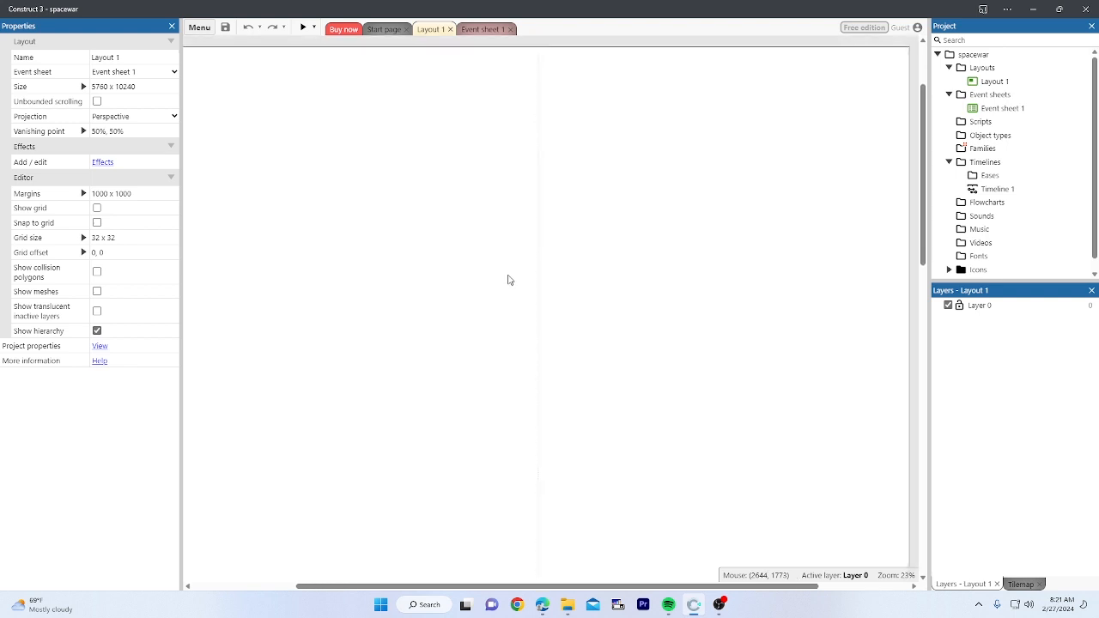
pyautogui.moveTo(528, 288); pyautogui.dragTo(527, 288, button='middle')
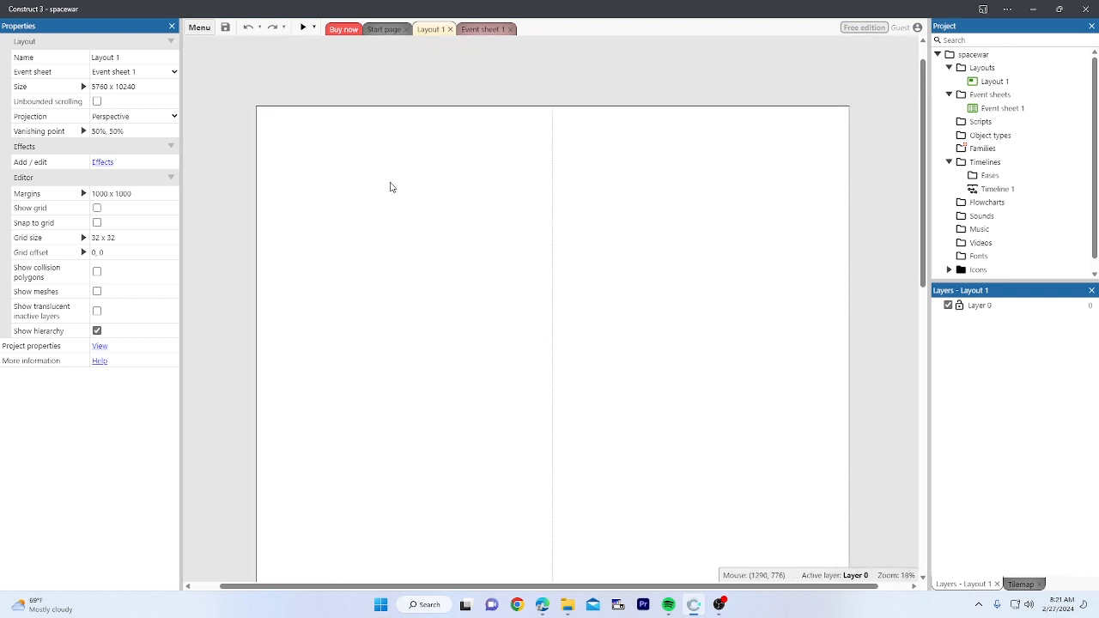
pyautogui.moveTo(389, 189); pyautogui.dragTo(388, 147, button='middle')
pyautogui.moveTo(444, 166)
pyautogui.mouseDown(button='middle')
pyautogui.moveTo(444, 237)
pyautogui.moveTo(440, 173)
pyautogui.mouseUp(button='middle')
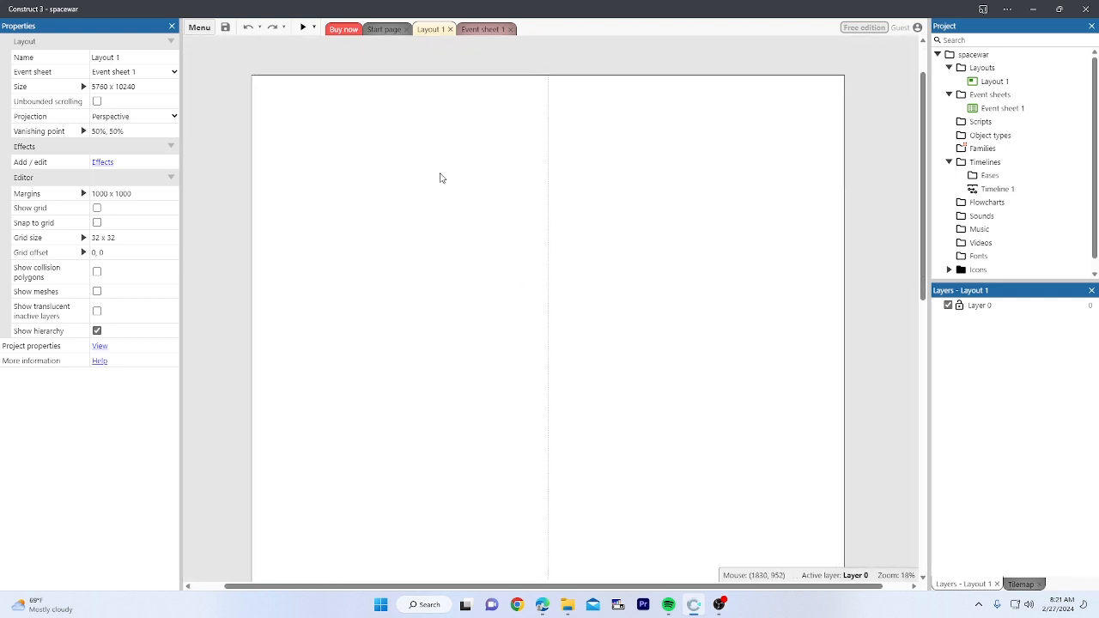
pyautogui.moveTo(533, 268); pyautogui.dragTo(517, 228, button='middle')
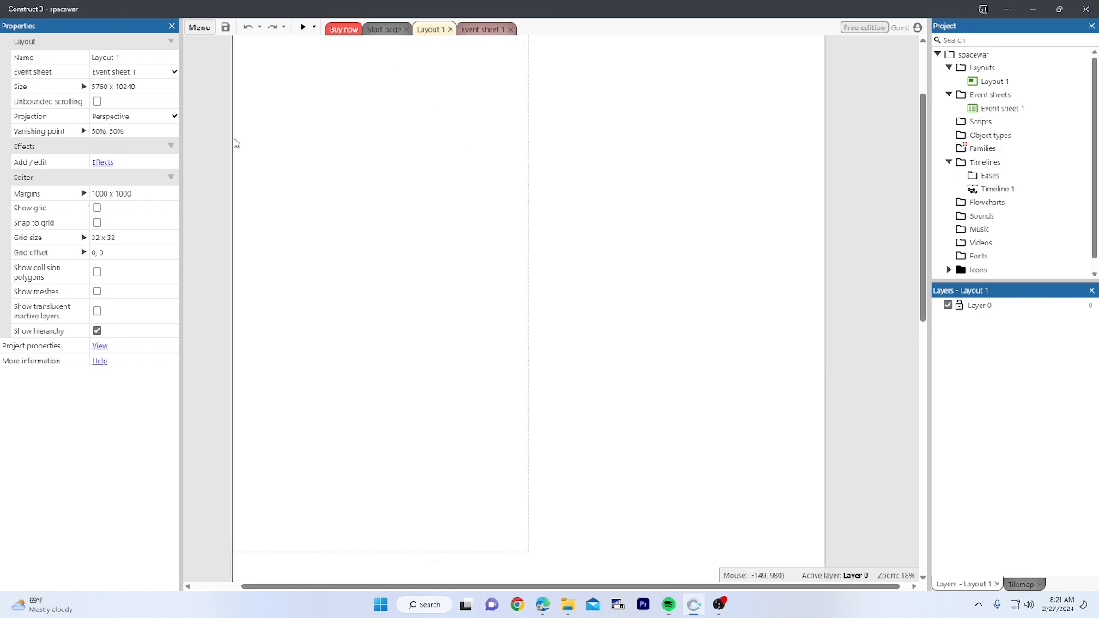
pyautogui.scroll(3, 417, 187)
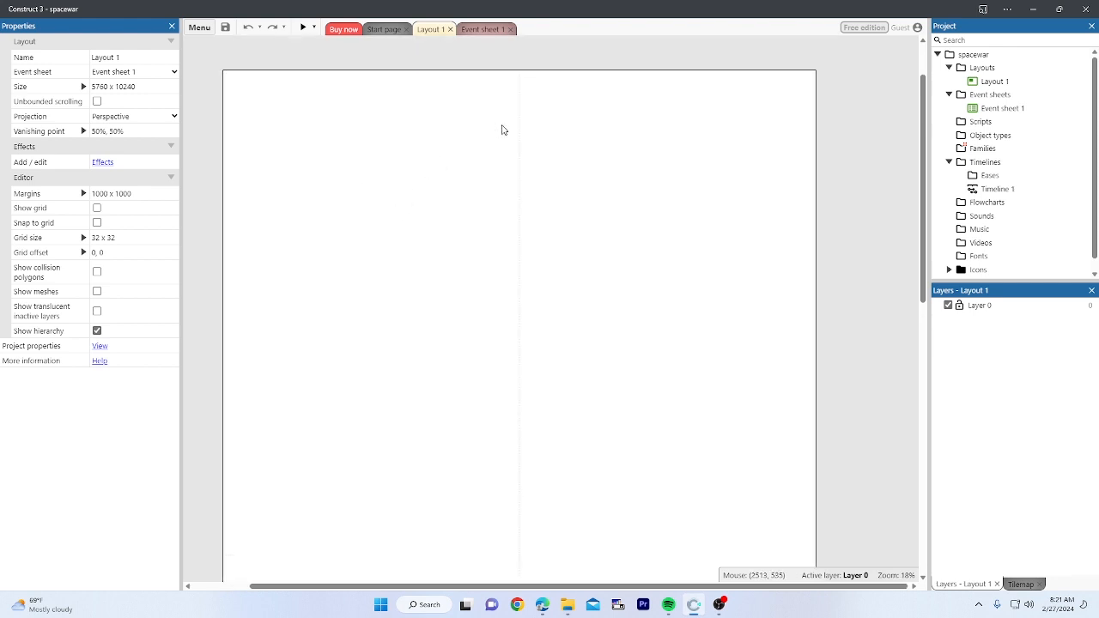
# Step: Open the Create new object type dialog from the layout after a few cancelled attempts
pyautogui.doubleClick(584, 116)
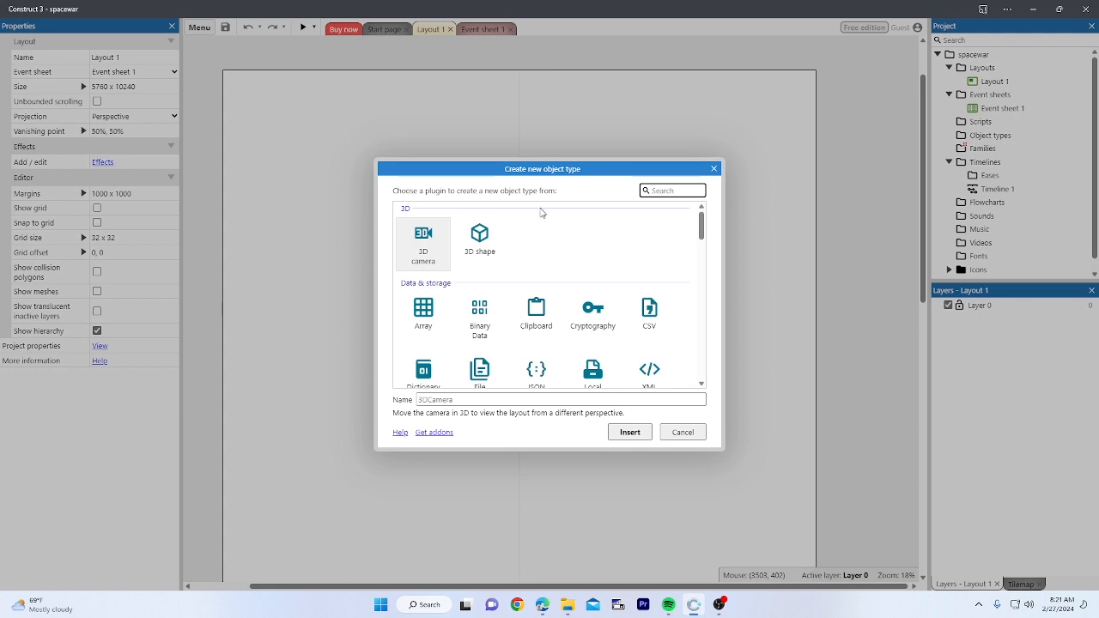
pyautogui.scroll(-1, 558, 258)
pyautogui.press('Escape')
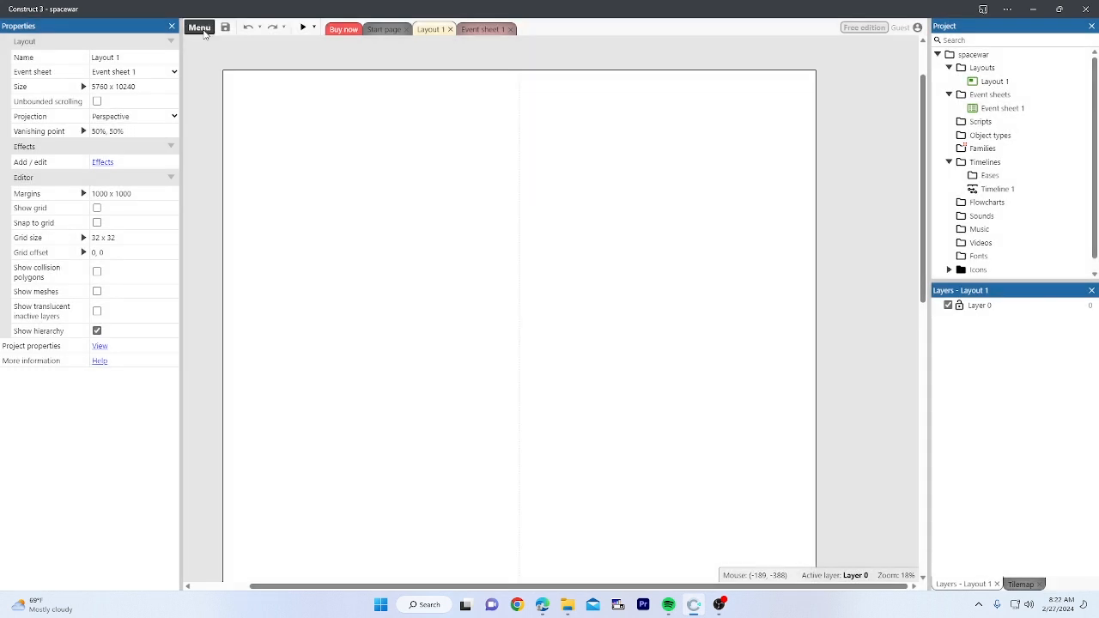
pyautogui.rightClick(478, 97)
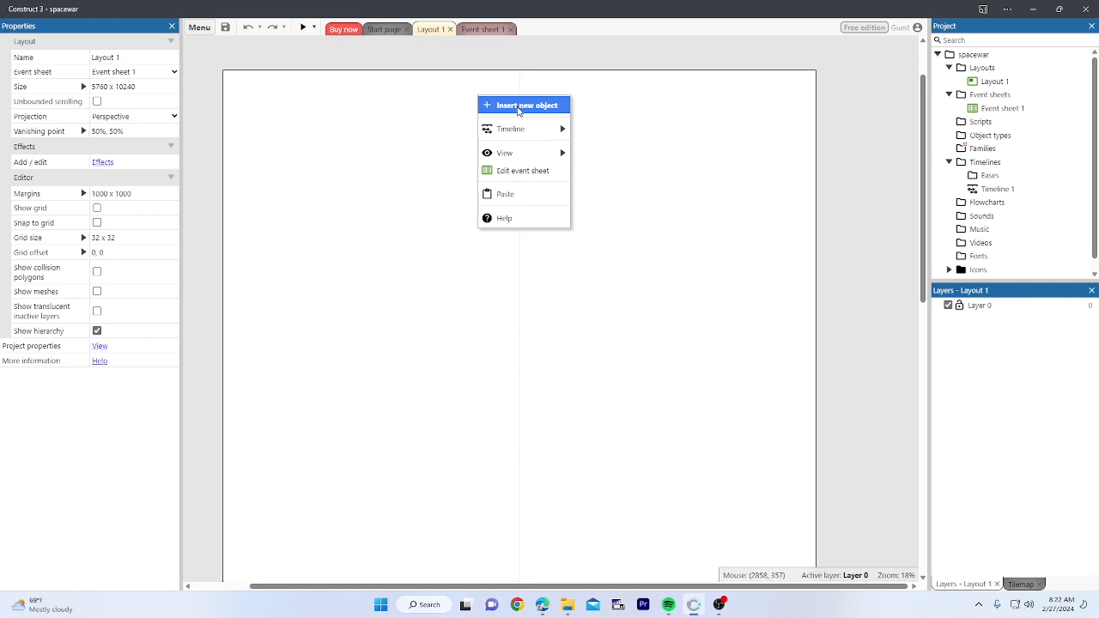
pyautogui.click(517, 105)
pyautogui.press('Escape')
pyautogui.rightClick(639, 148)
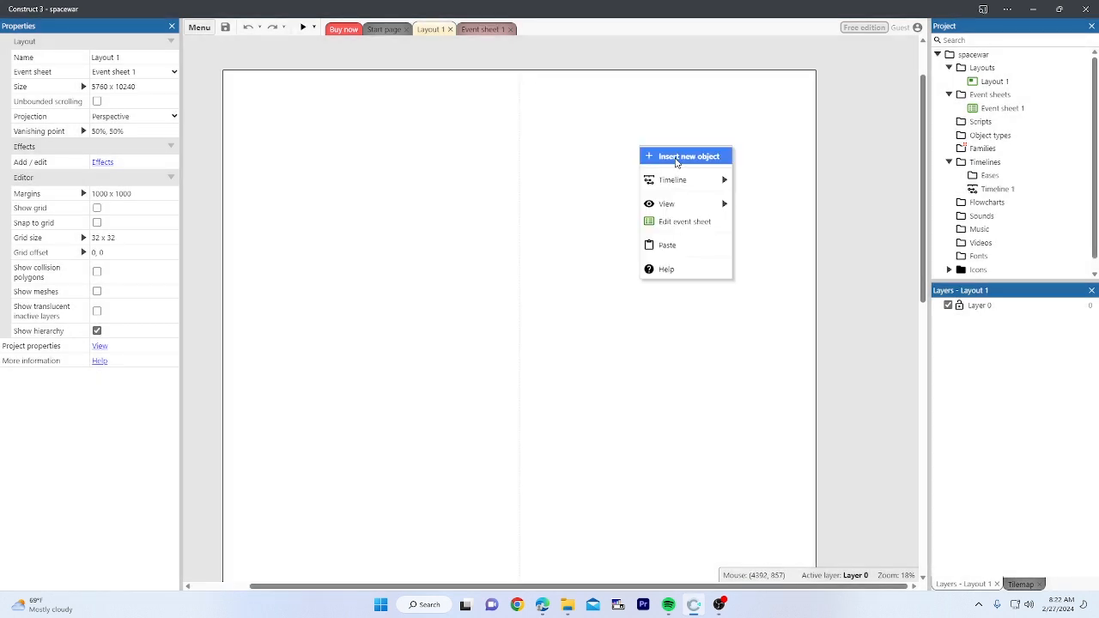
pyautogui.click(635, 139)
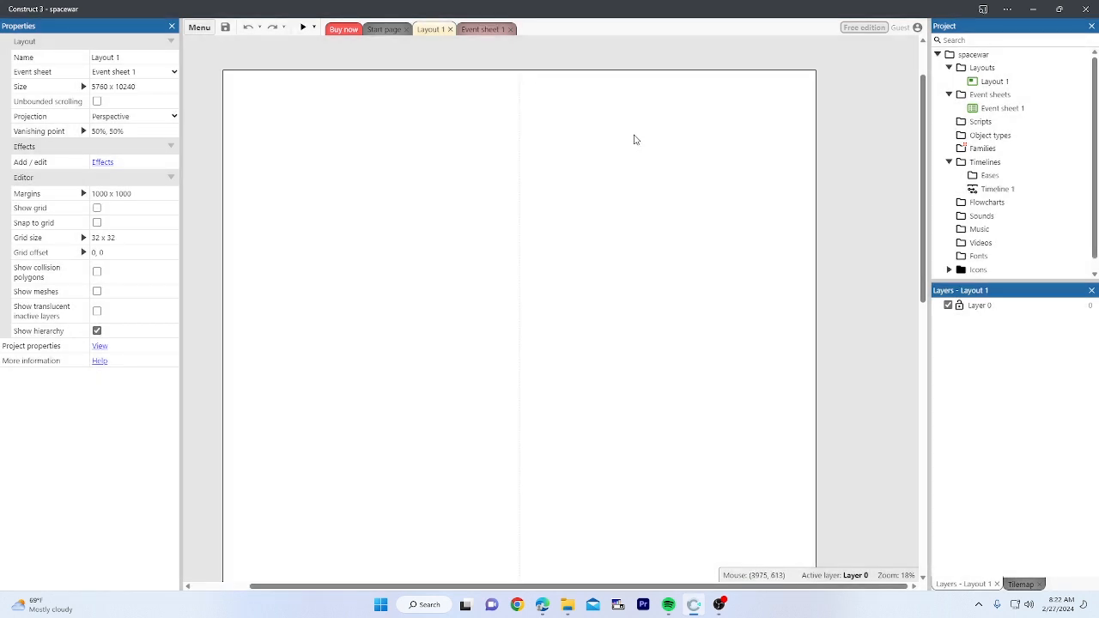
pyautogui.doubleClick(626, 129)
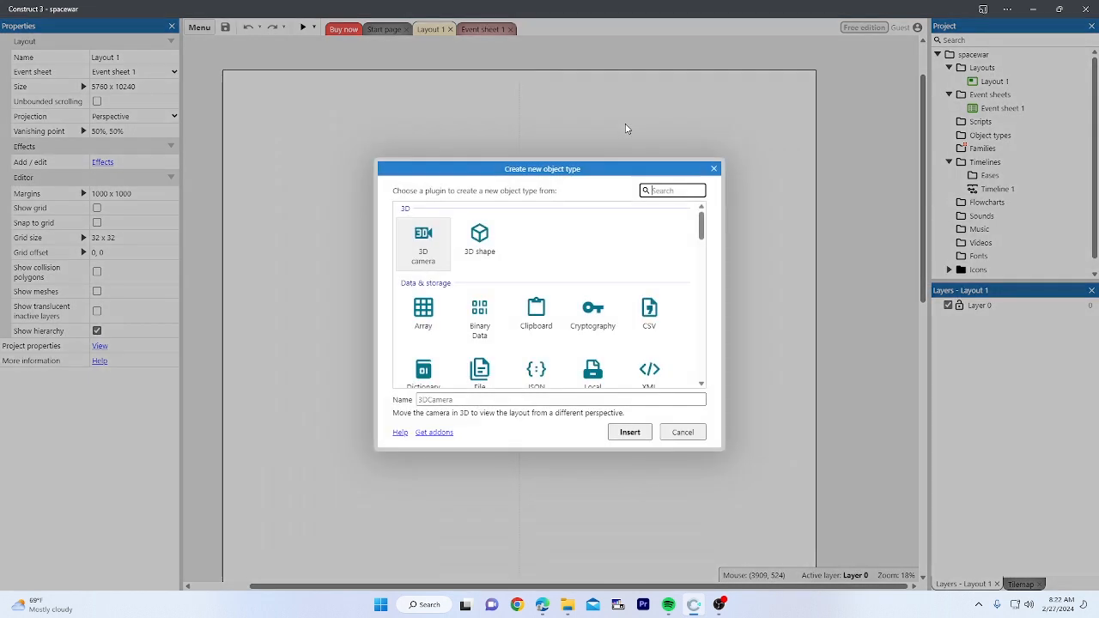
pyautogui.scroll(-2, 506, 268)
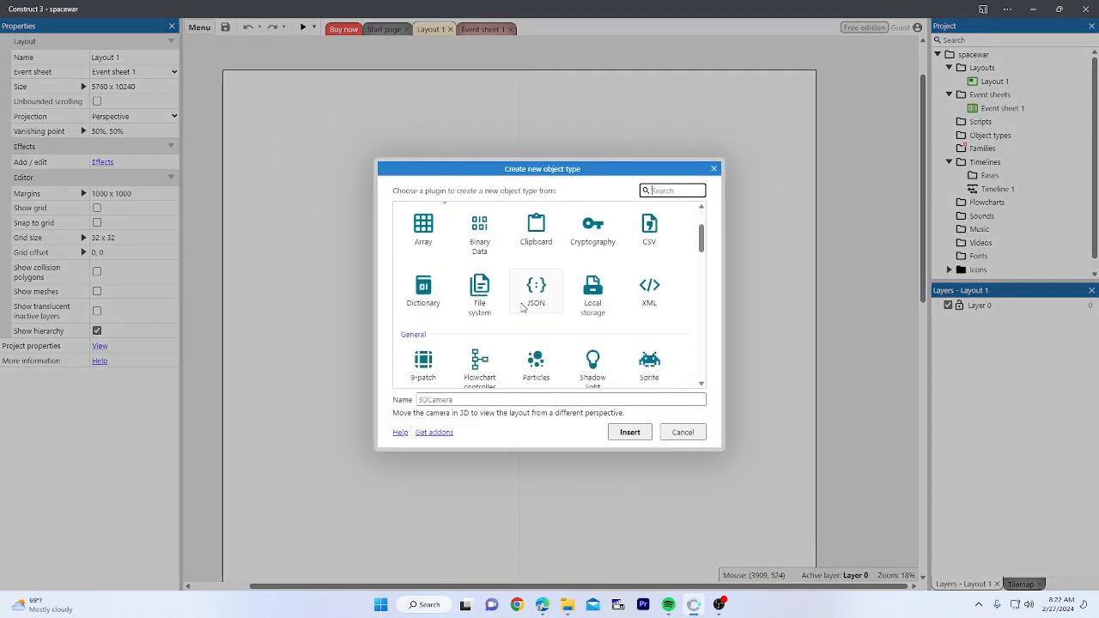
pyautogui.scroll(-2, 523, 305)
pyautogui.moveTo(702, 247); pyautogui.dragTo(698, 213)
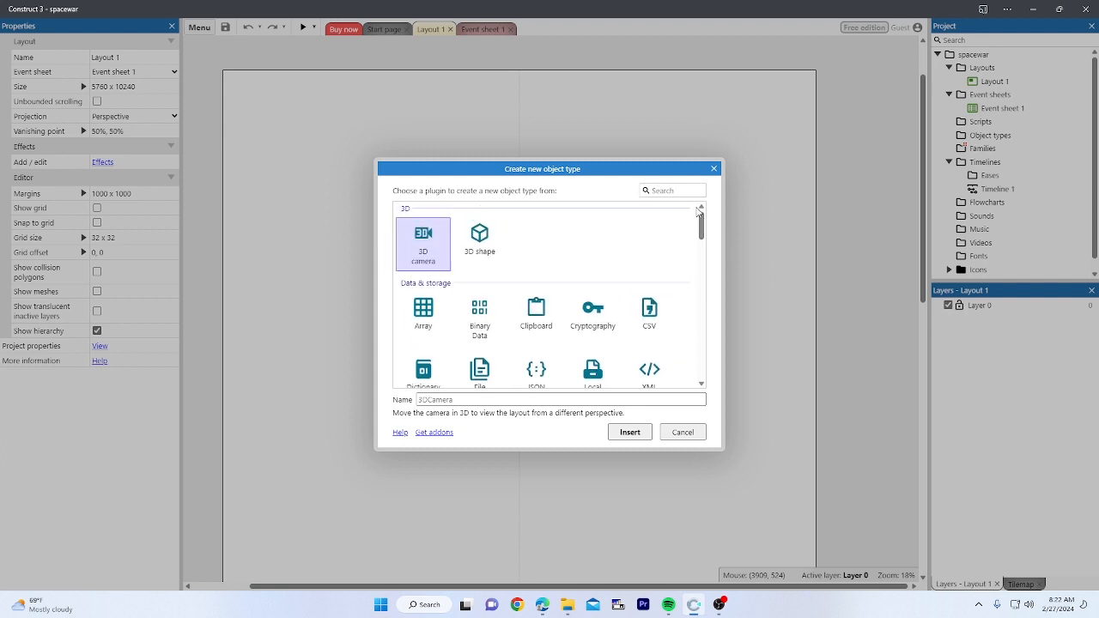
pyautogui.moveTo(698, 213)
pyautogui.mouseDown()
pyautogui.moveTo(704, 363)
pyautogui.moveTo(709, 213)
pyautogui.mouseUp()
# Step: Search 'tile' and insert a Tiled Background object type
pyautogui.click(696, 190)
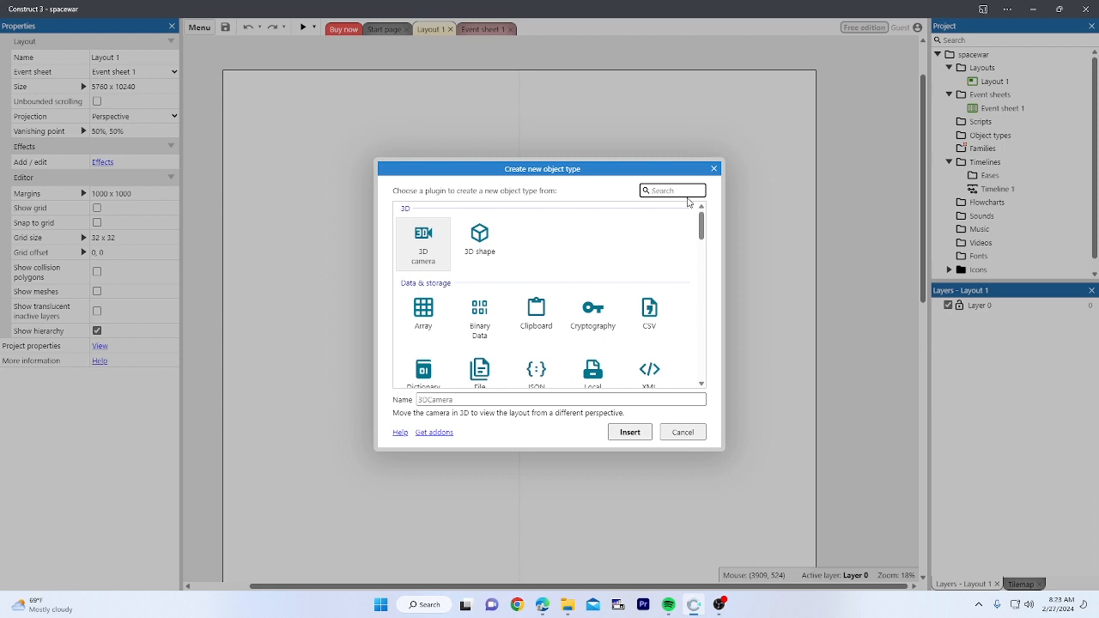
pyautogui.scroll(-1, 586, 304)
pyautogui.scroll(1, 586, 304)
pyautogui.write('tile')
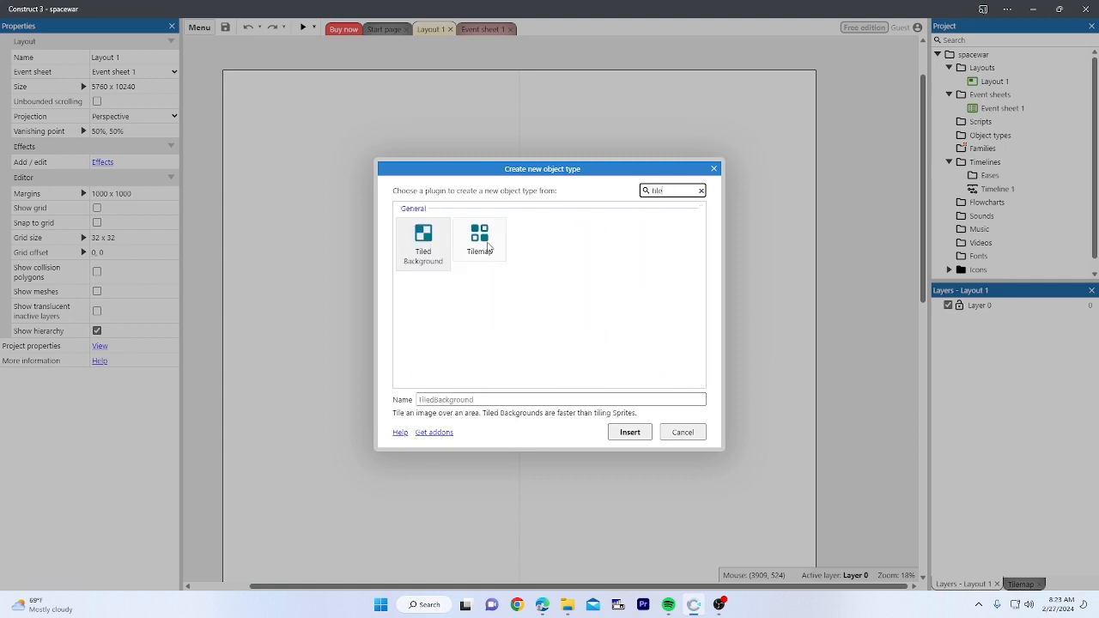
pyautogui.click(425, 244)
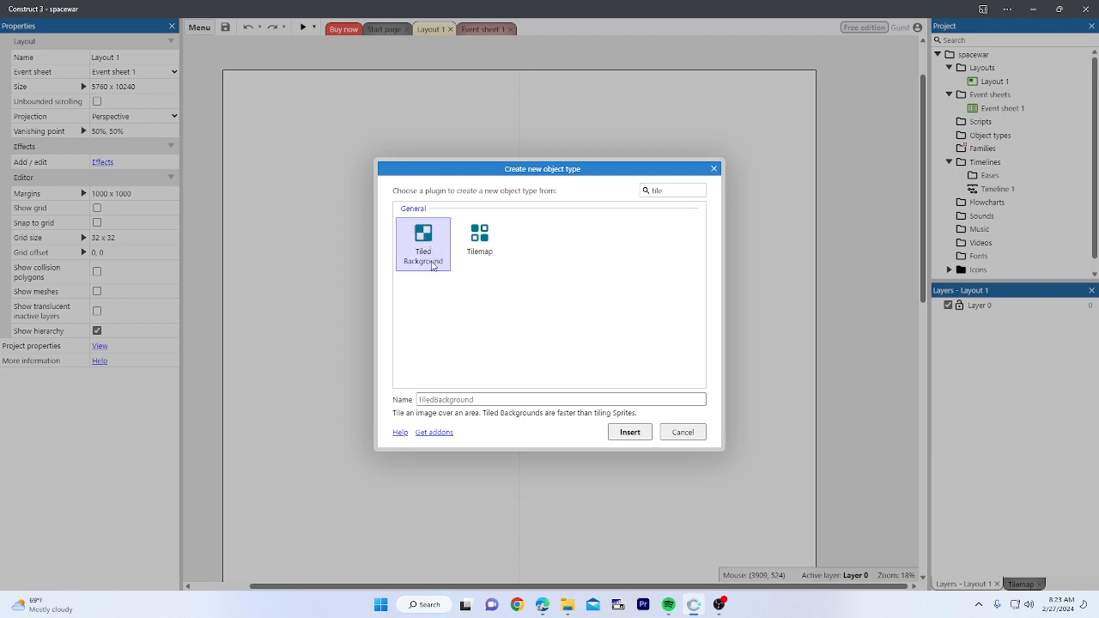
pyautogui.click(631, 432)
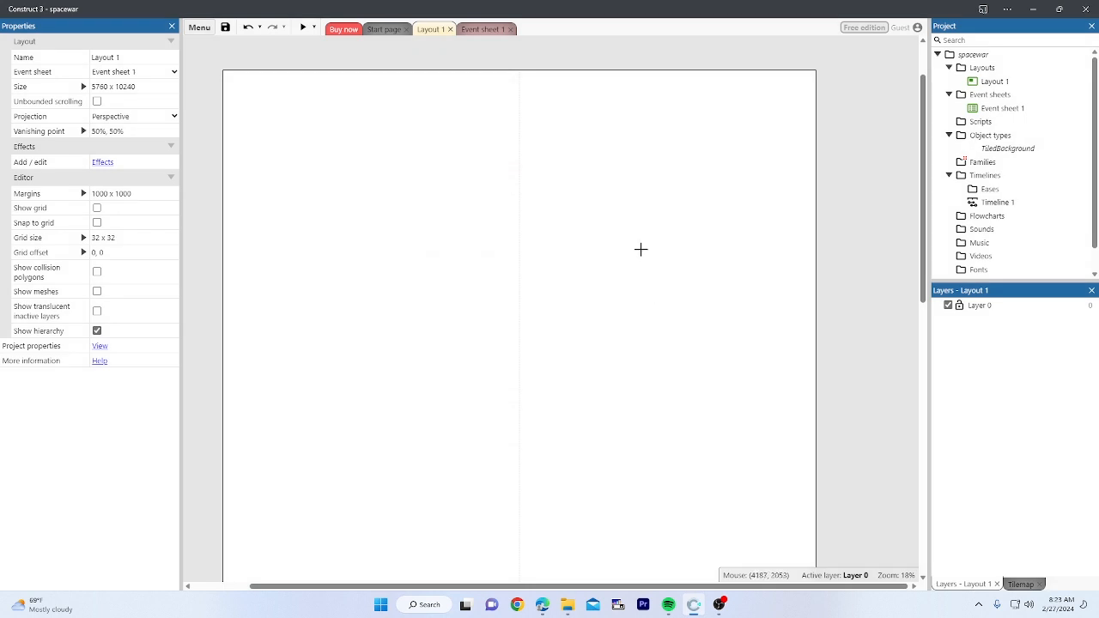
# Step: Place the Tiled Background instance on the layout, opening its 250x250 image editor
pyautogui.click(380, 145)
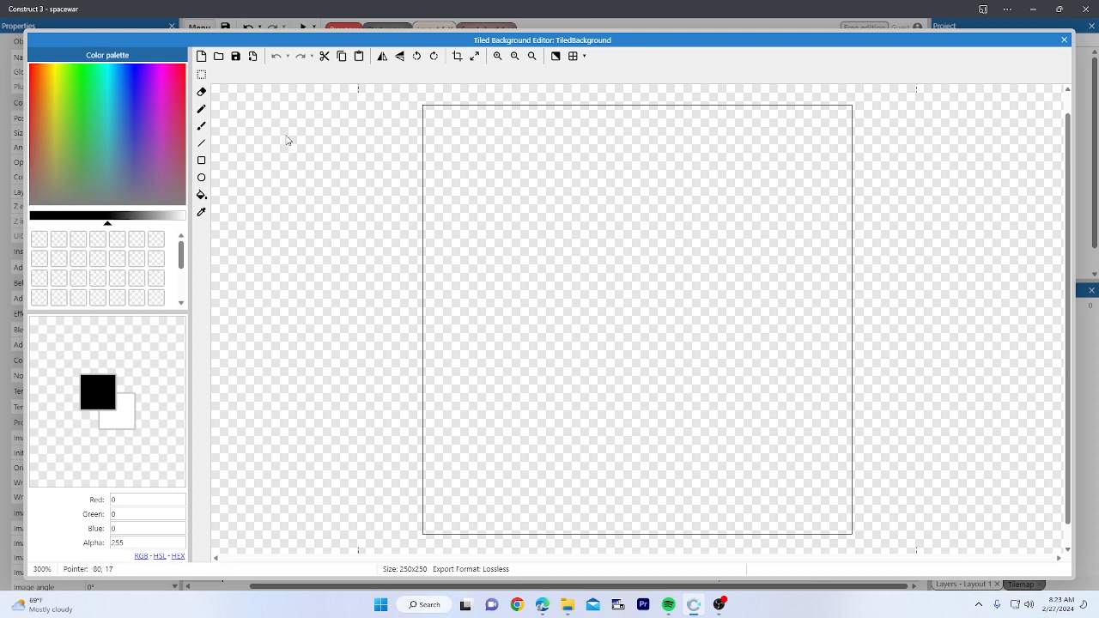
# Step: Load BG_Space from Downloads > Praktikum Construct 3 > Materi 1_spacewar > BACKGROUND as the tile image
pyautogui.click(219, 57)
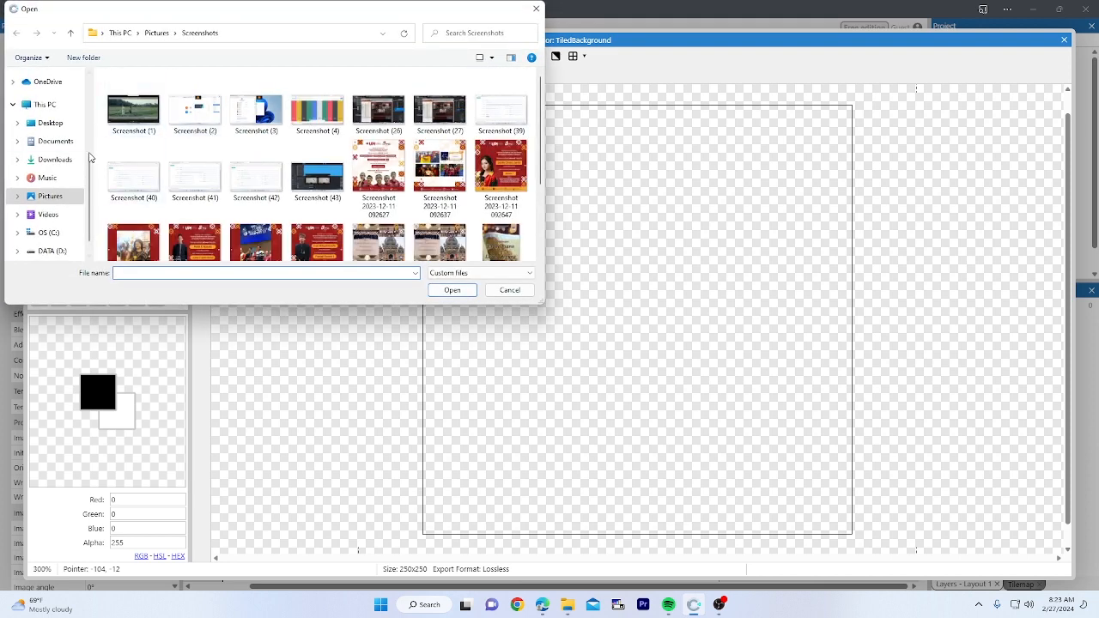
pyautogui.scroll(3, 68, 160)
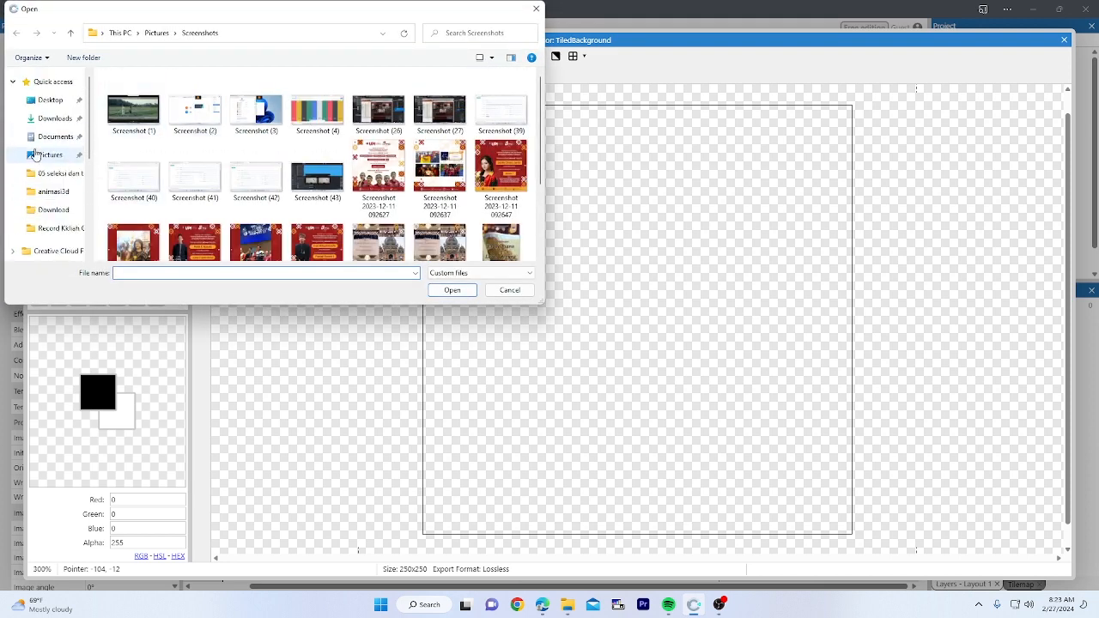
pyautogui.click(46, 120)
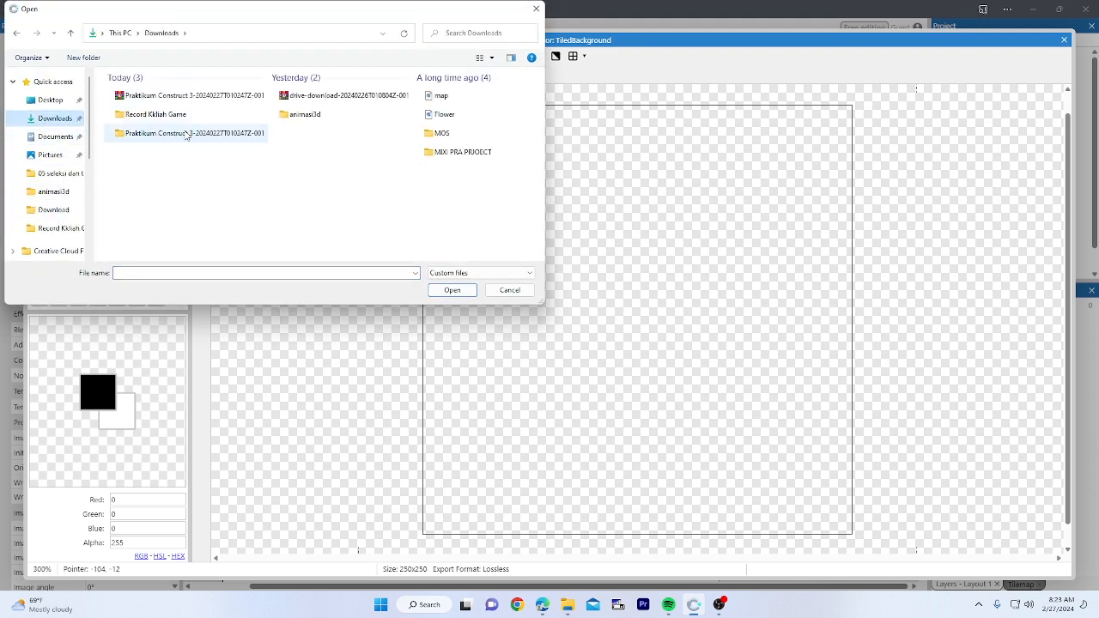
pyautogui.doubleClick(203, 93)
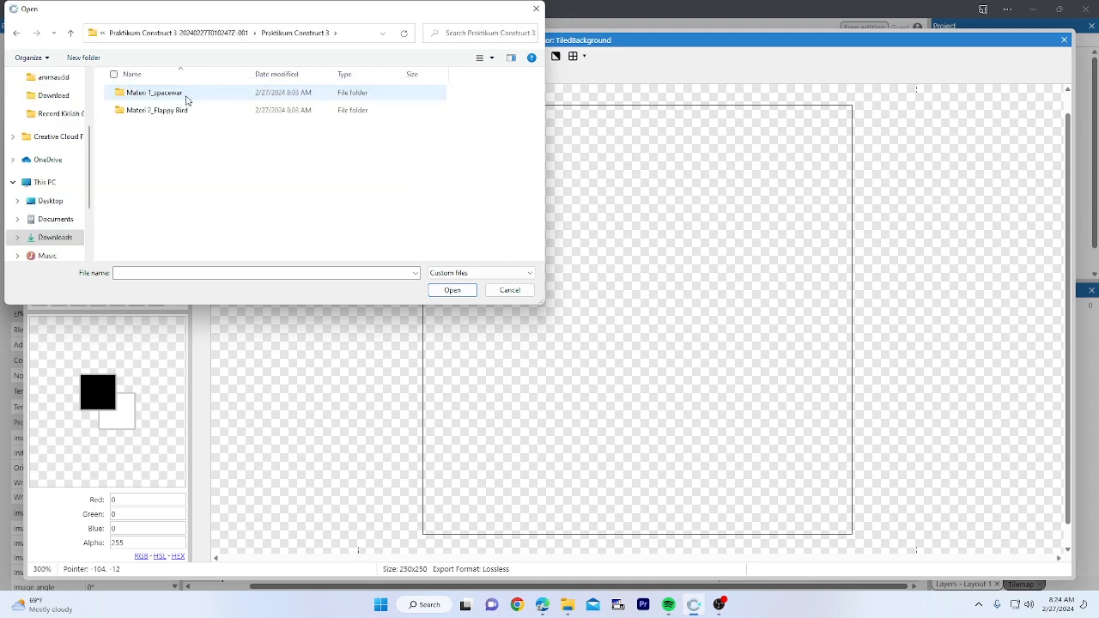
pyautogui.doubleClick(154, 93)
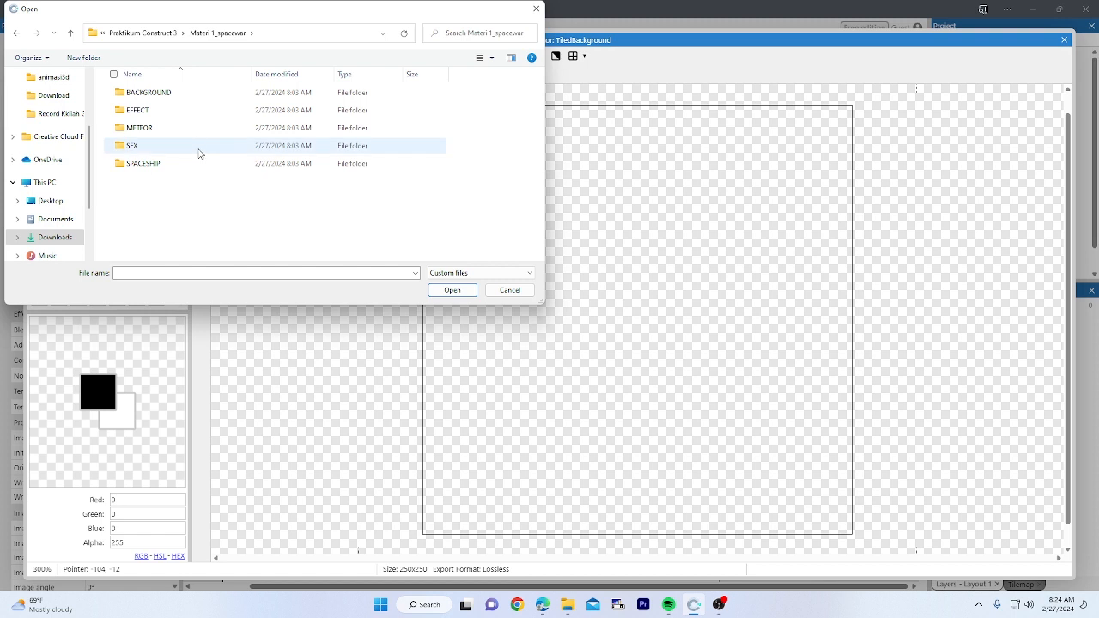
pyautogui.doubleClick(240, 95)
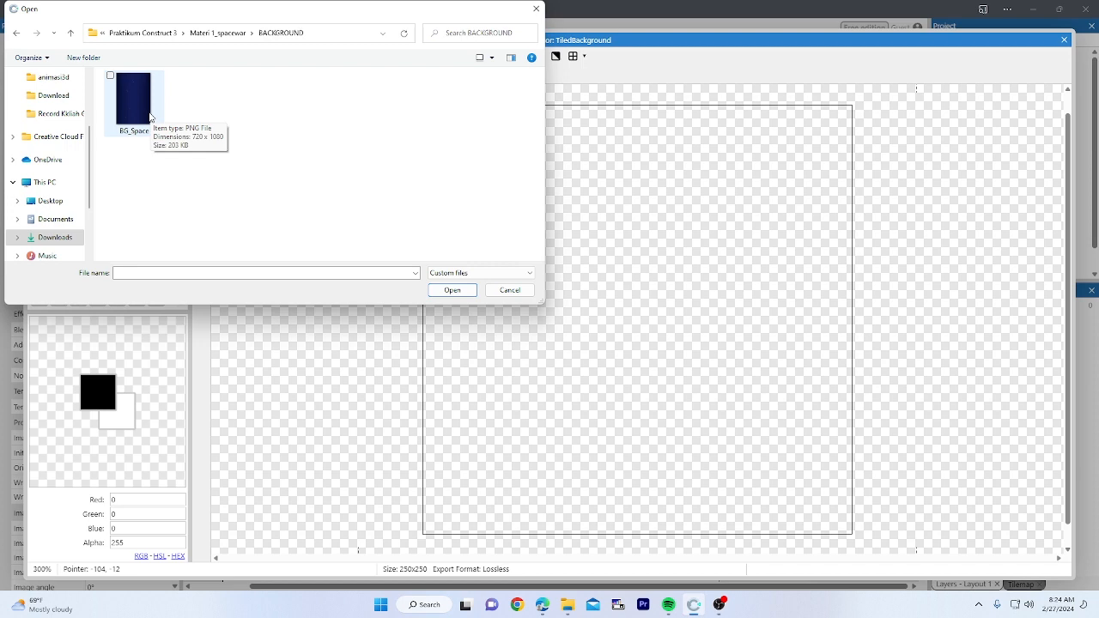
pyautogui.doubleClick(150, 116)
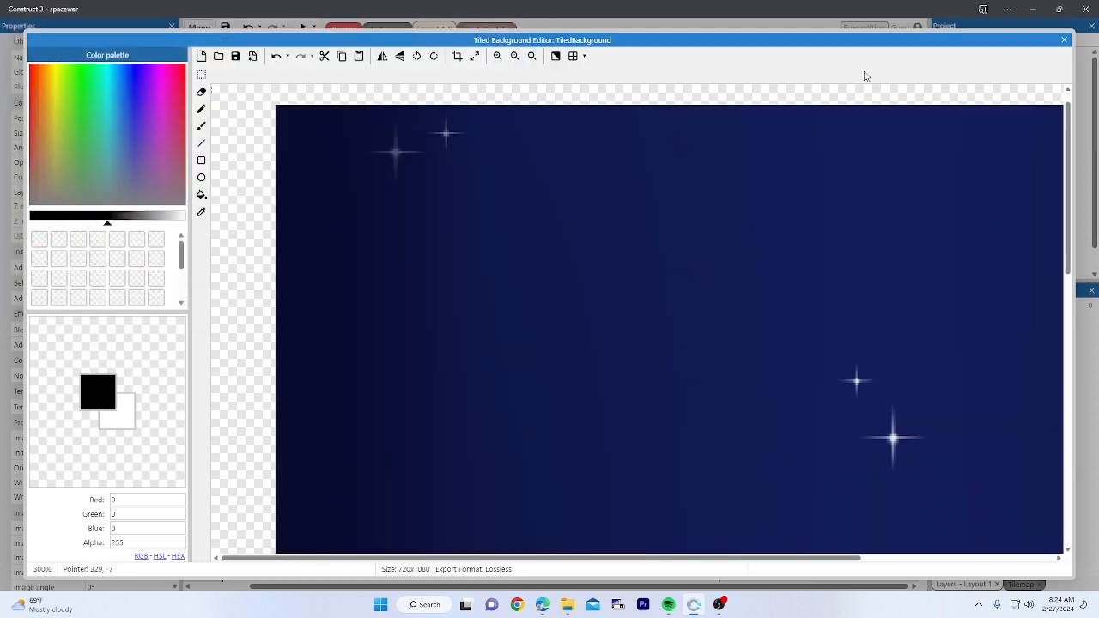
# Step: Stretch the BG_Space image to 2880 x 5120, dismiss the texture-size warning, and close the editor
pyautogui.click(474, 56)
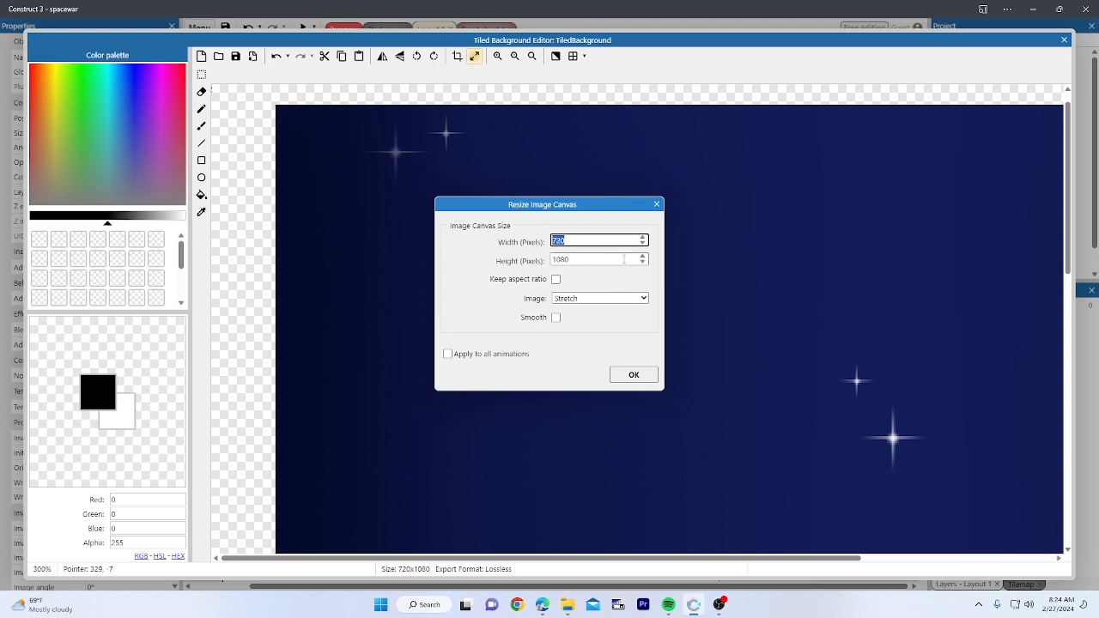
pyautogui.write('7')
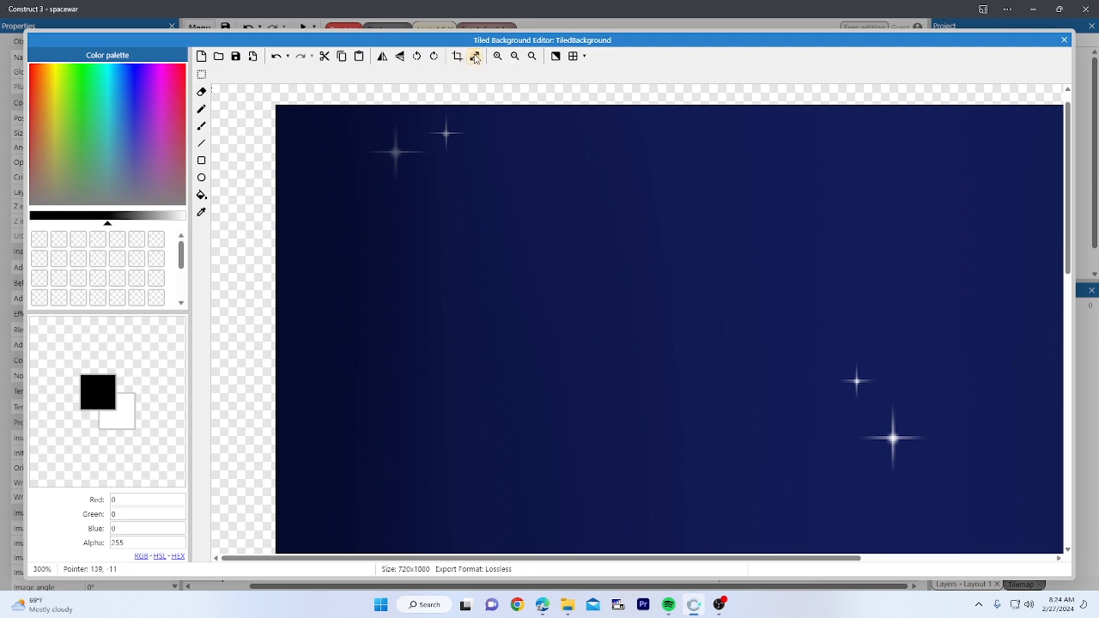
pyautogui.click(474, 58)
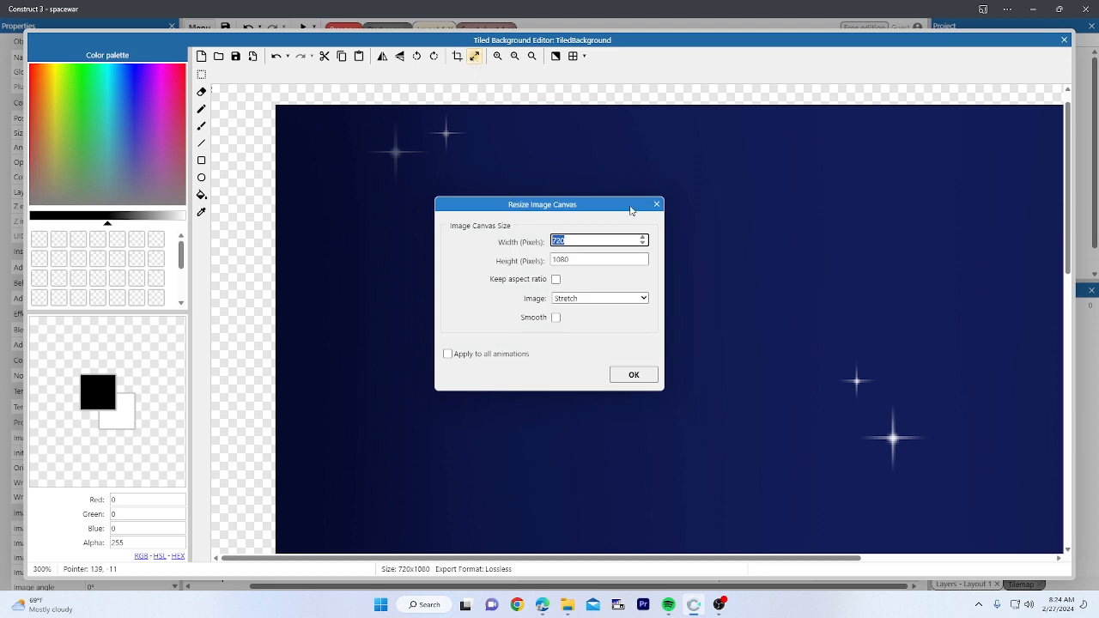
pyautogui.write('2')
pyautogui.press('Tab')
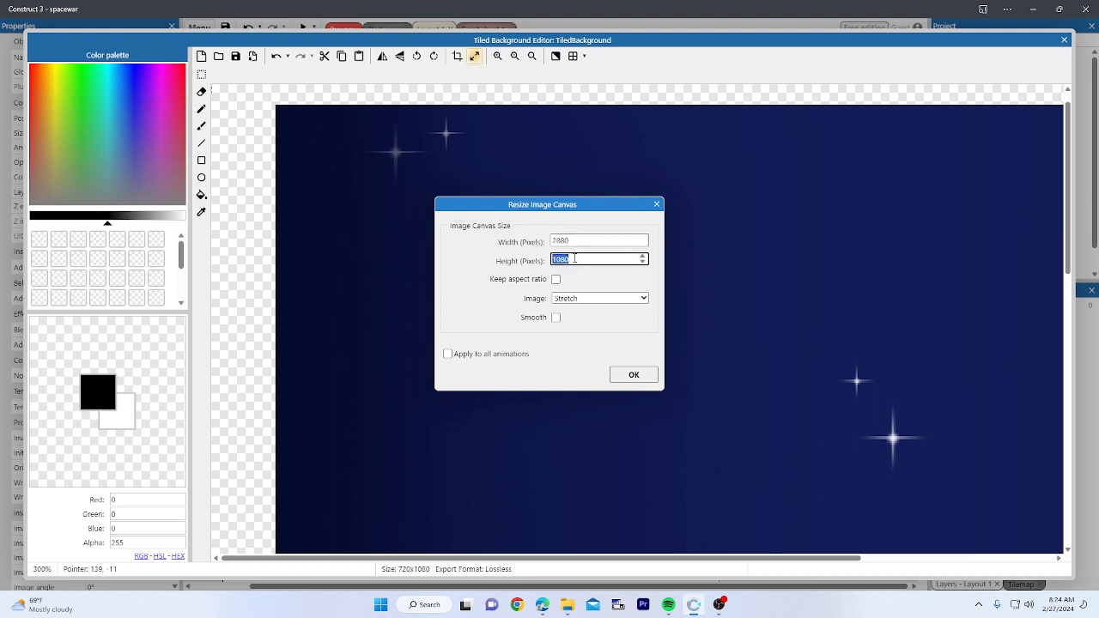
pyautogui.write('512')
pyautogui.click(606, 227)
pyautogui.click(634, 375)
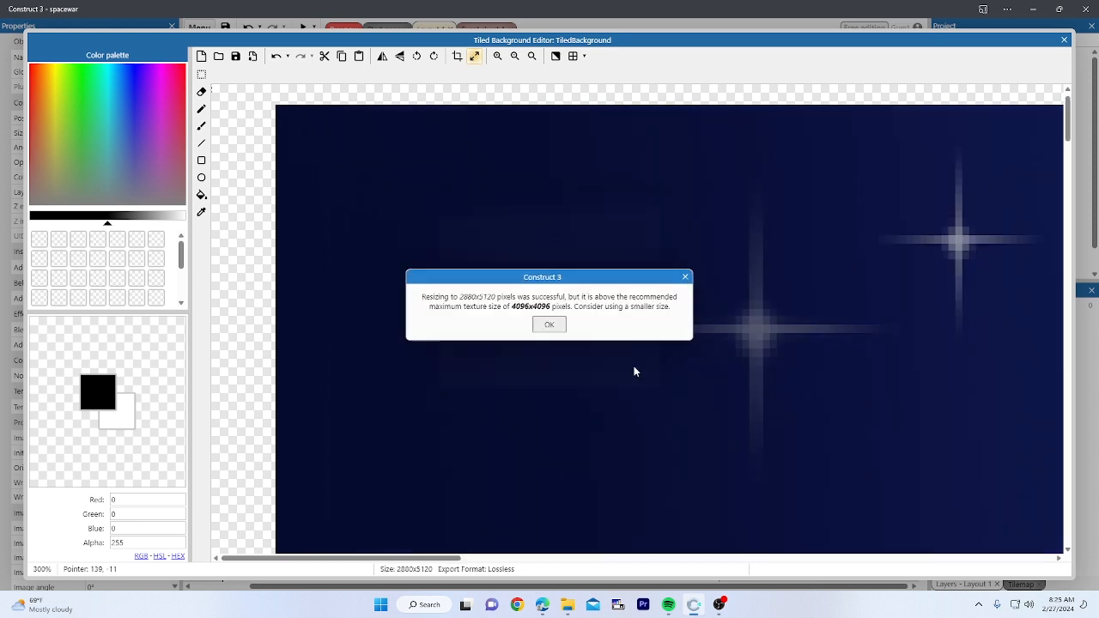
pyautogui.click(552, 326)
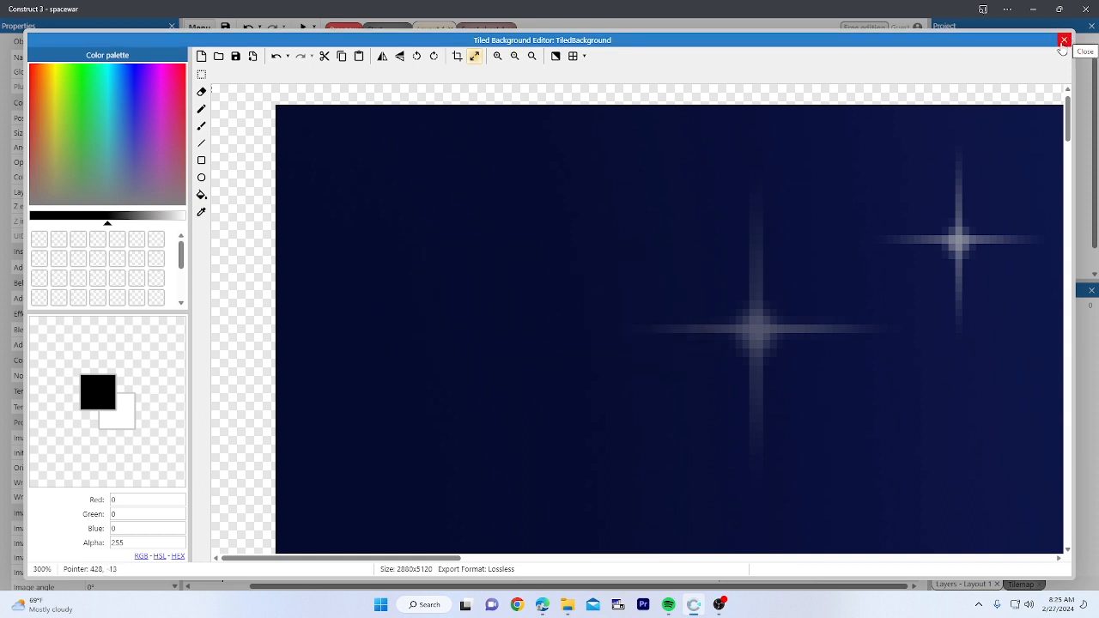
pyautogui.keyDown('ctrl'); pyautogui.scroll(-6, 790, 346); pyautogui.keyUp('ctrl')
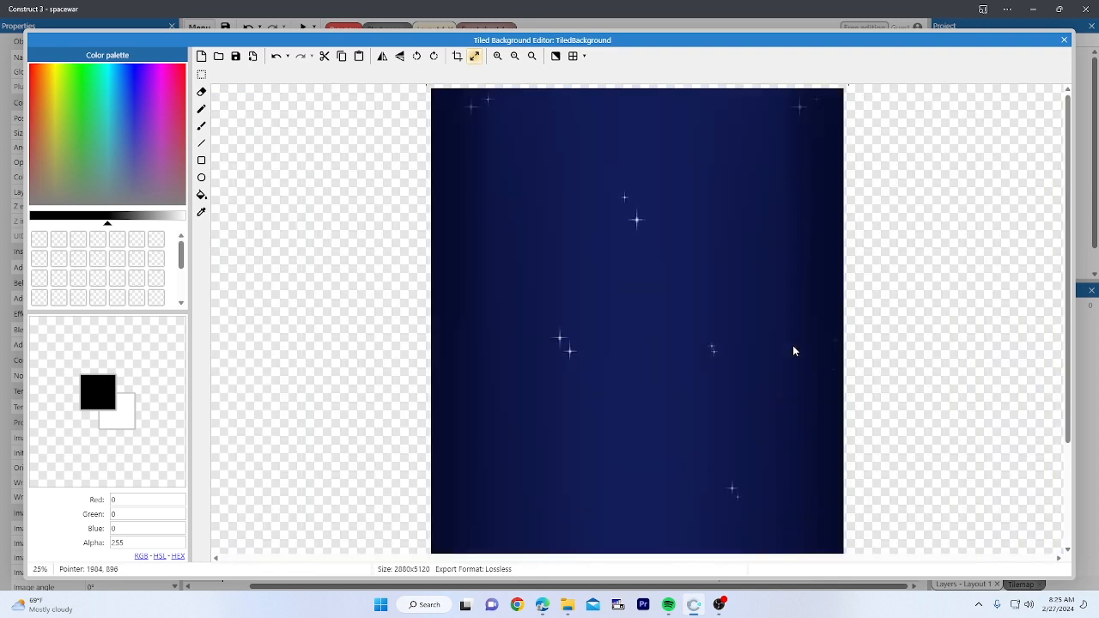
pyautogui.click(1065, 41)
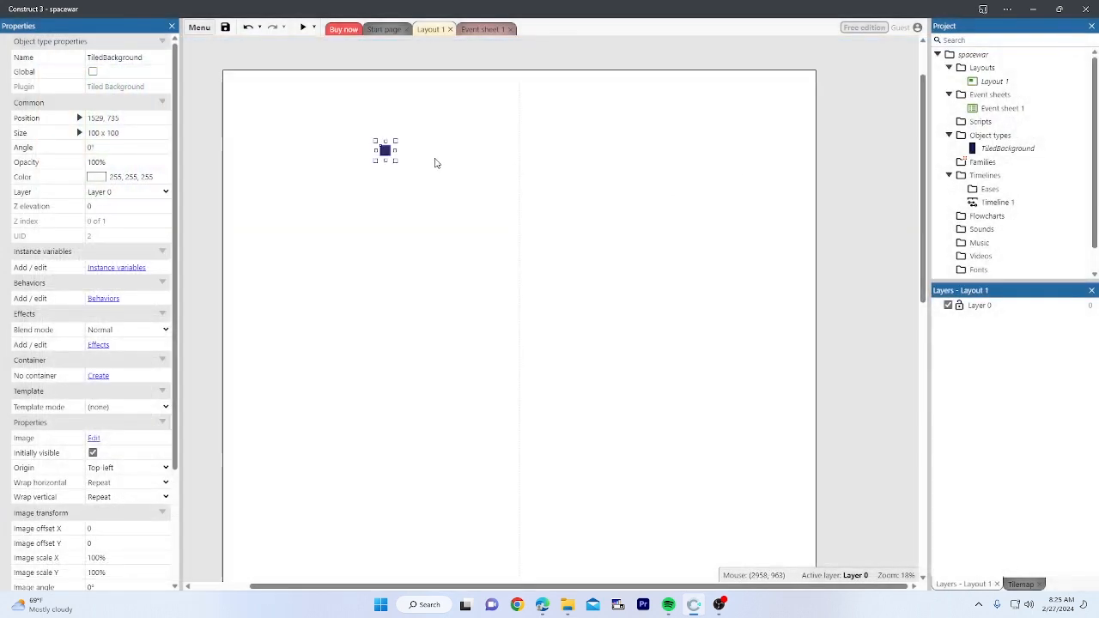
# Step: Move the starfield background to the layout's top-left corner
pyautogui.moveTo(388, 160); pyautogui.dragTo(528, 498)
pyautogui.click(562, 493)
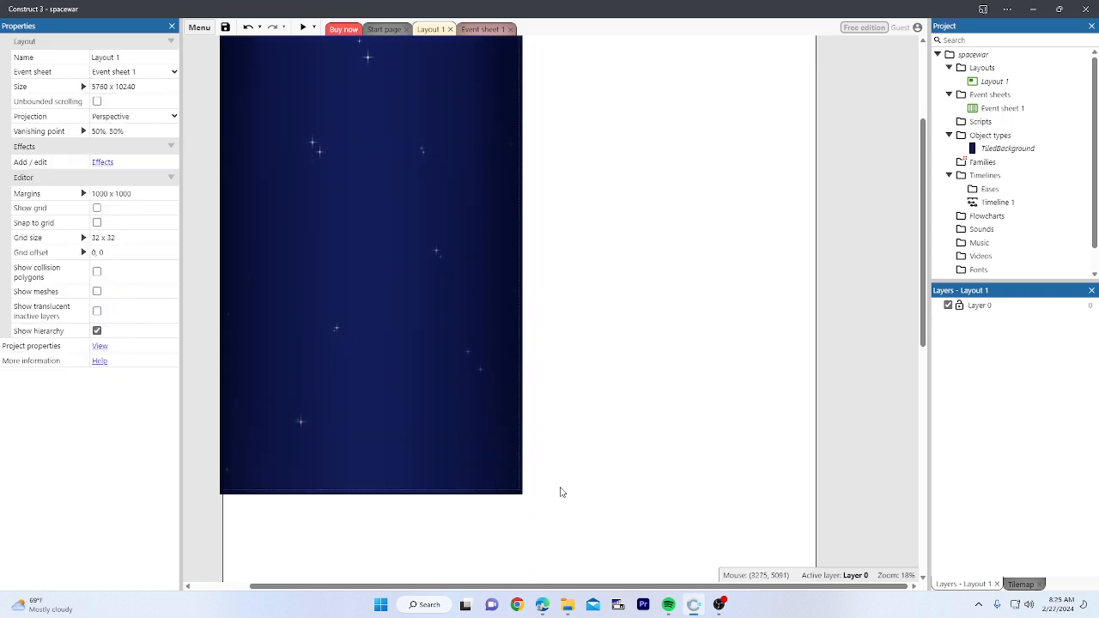
pyautogui.keyDown('ctrl'); pyautogui.scroll(-4, 559, 487); pyautogui.keyUp('ctrl')
pyautogui.scroll(-1, 524, 464)
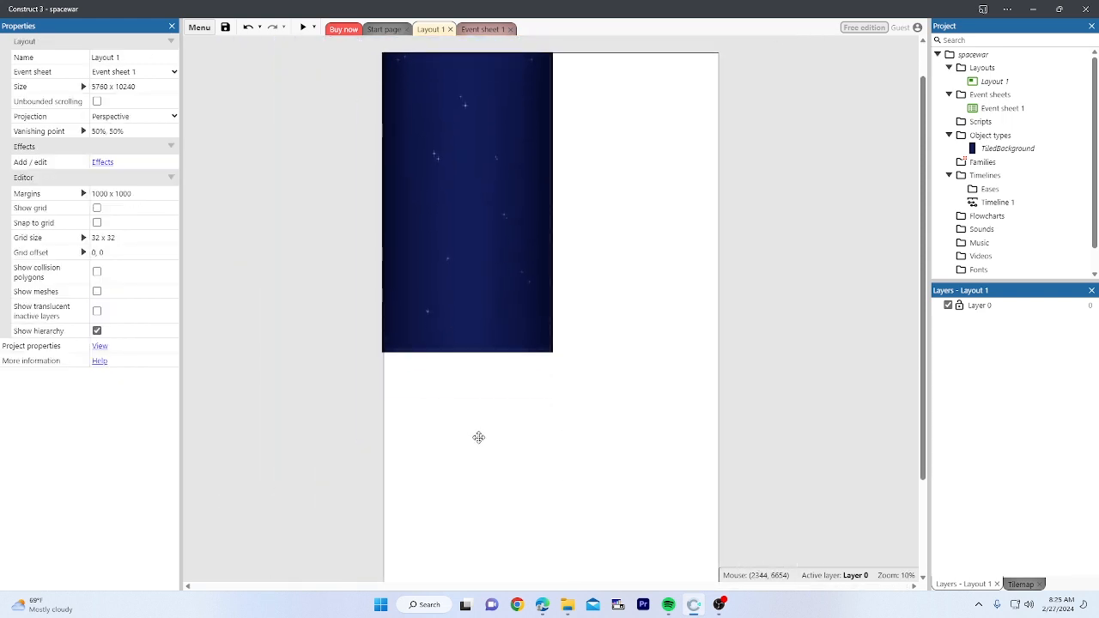
pyautogui.click(489, 272)
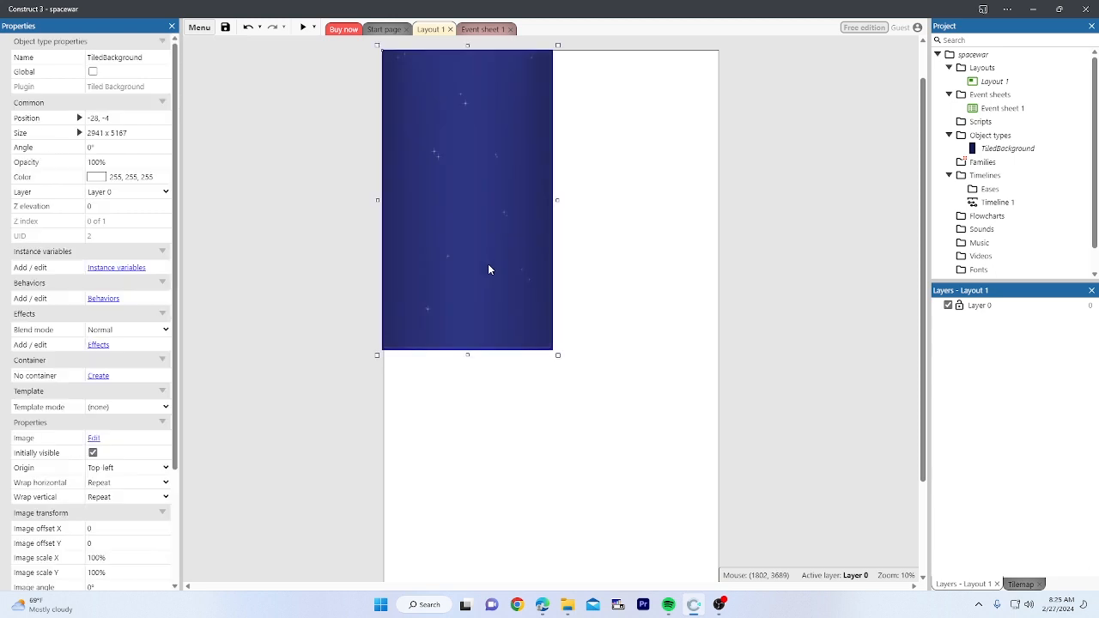
pyautogui.scroll(1, 567, 271)
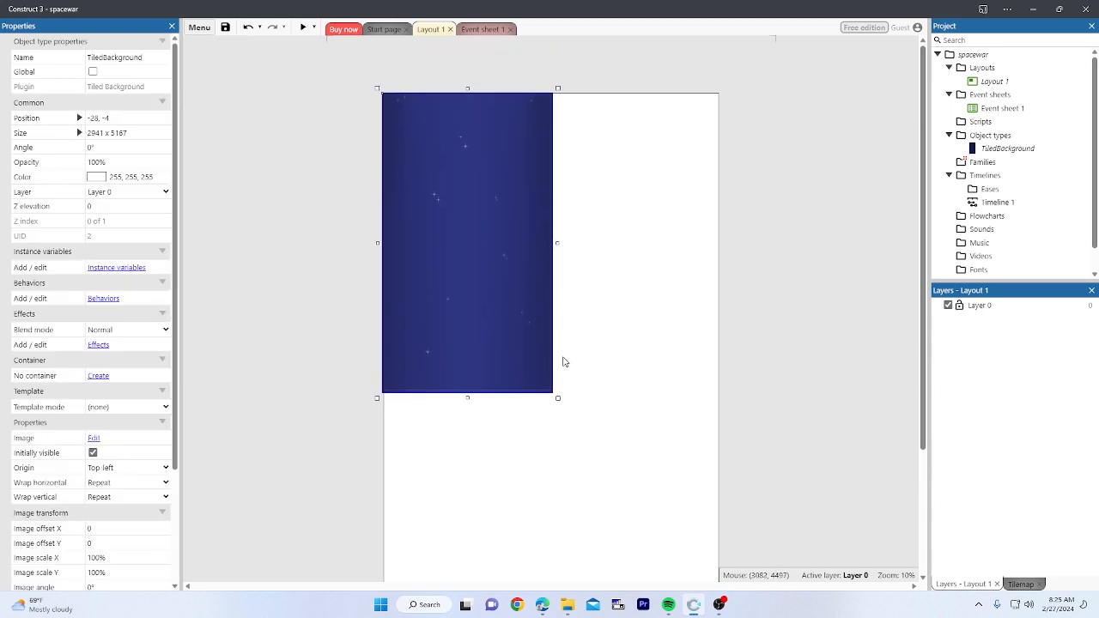
# Step: Resize the background by its corner handle to about 2850 x 5186
pyautogui.moveTo(557, 243); pyautogui.dragTo(836, 283)
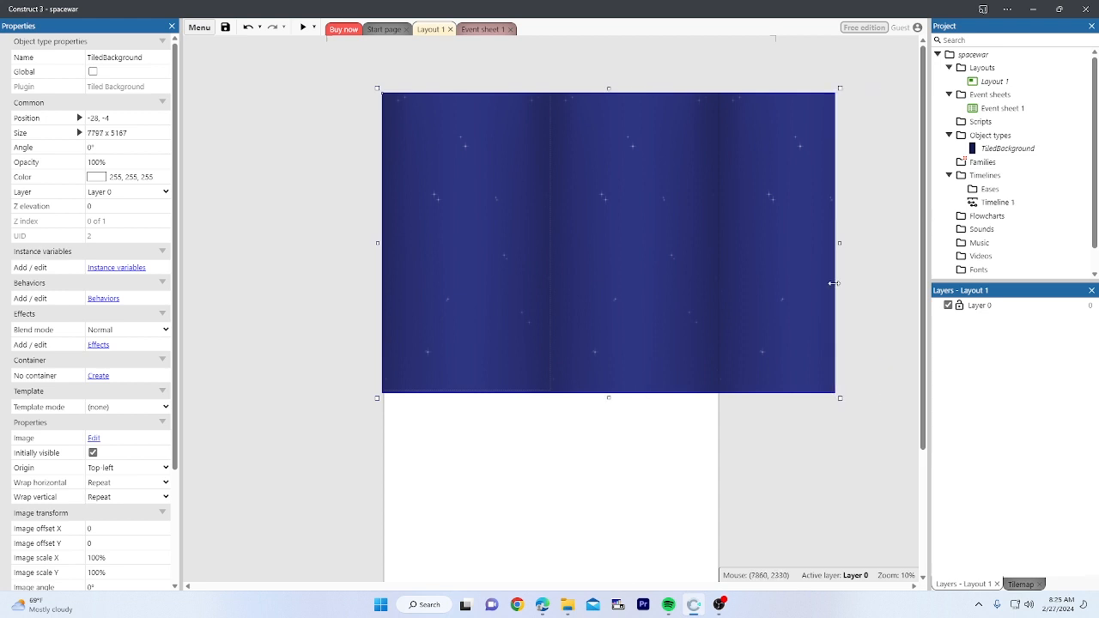
pyautogui.moveTo(839, 400); pyautogui.dragTo(560, 405)
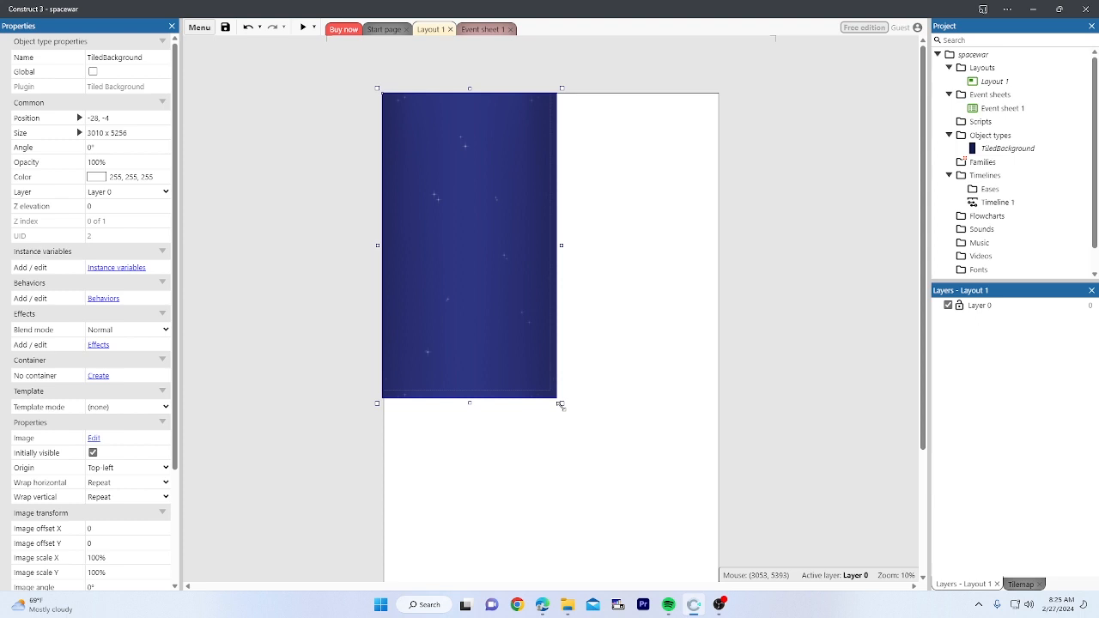
pyautogui.moveTo(560, 405); pyautogui.dragTo(557, 398)
pyautogui.click(583, 382)
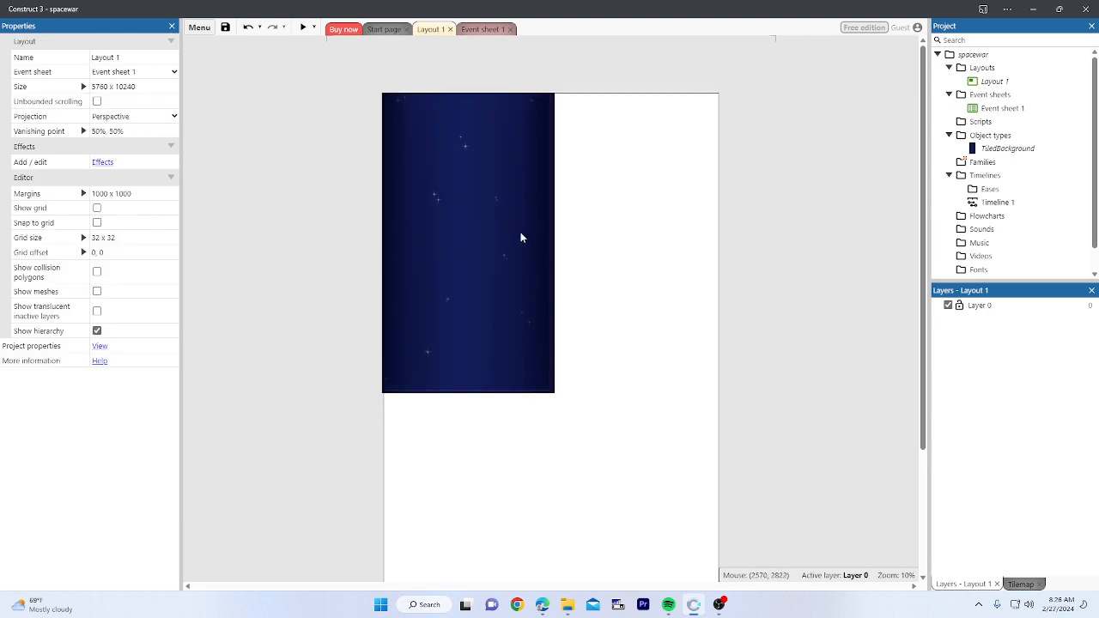
pyautogui.click(532, 366)
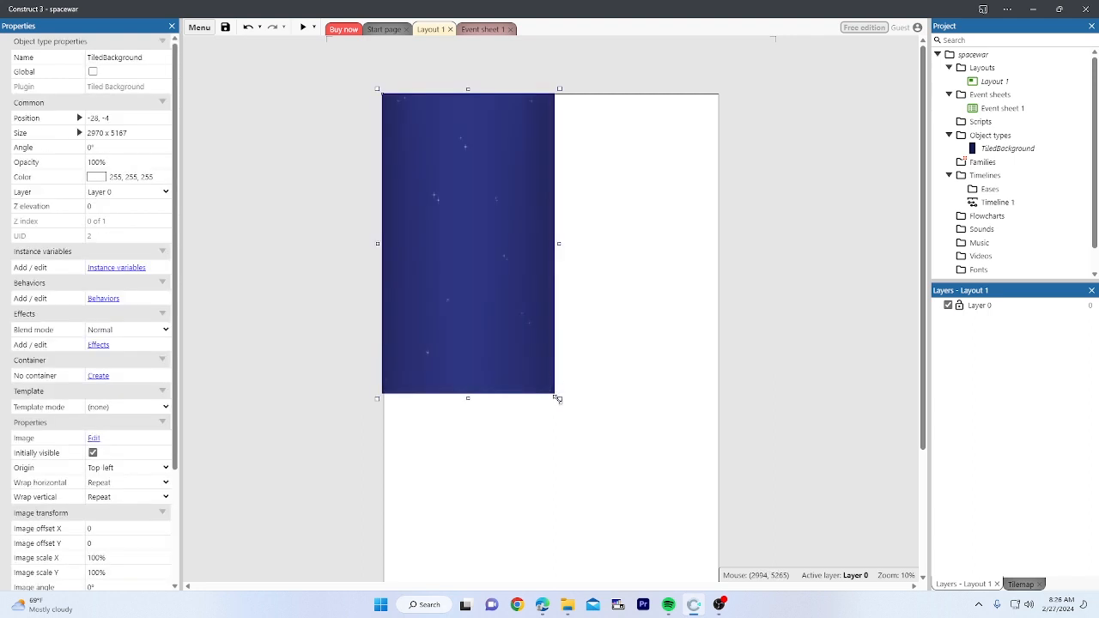
pyautogui.moveTo(559, 397); pyautogui.dragTo(526, 288)
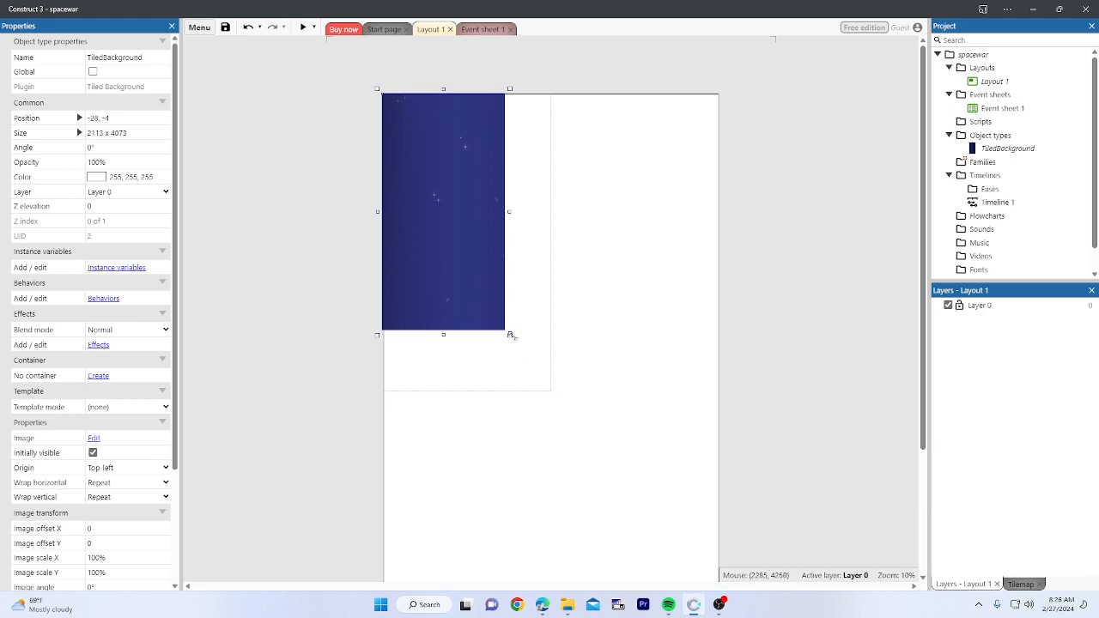
pyautogui.moveTo(510, 335); pyautogui.dragTo(557, 396)
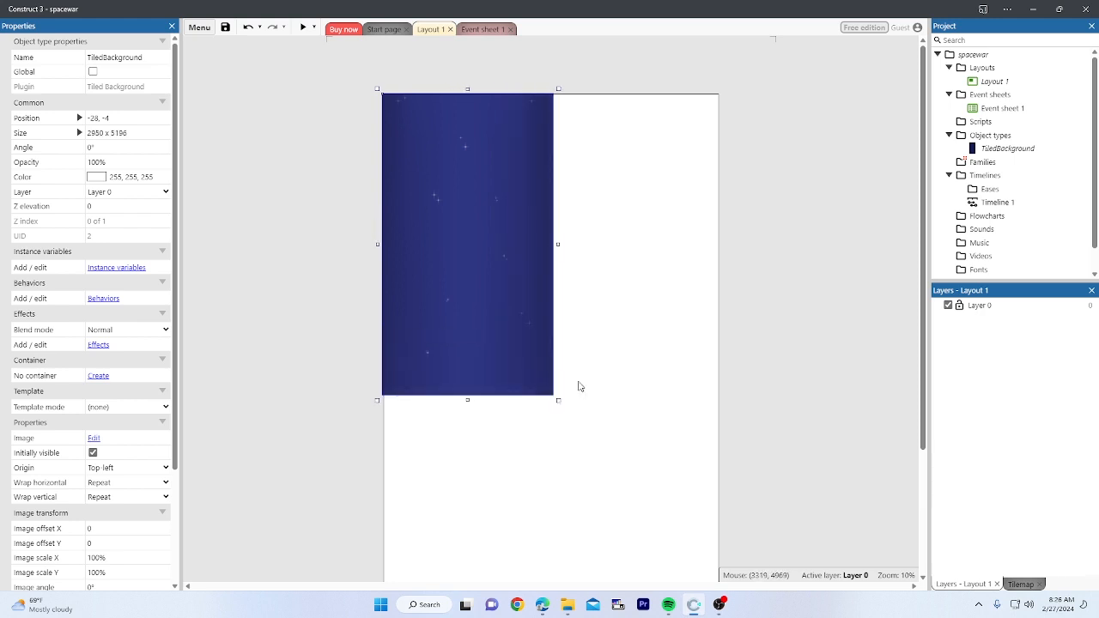
pyautogui.click(584, 370)
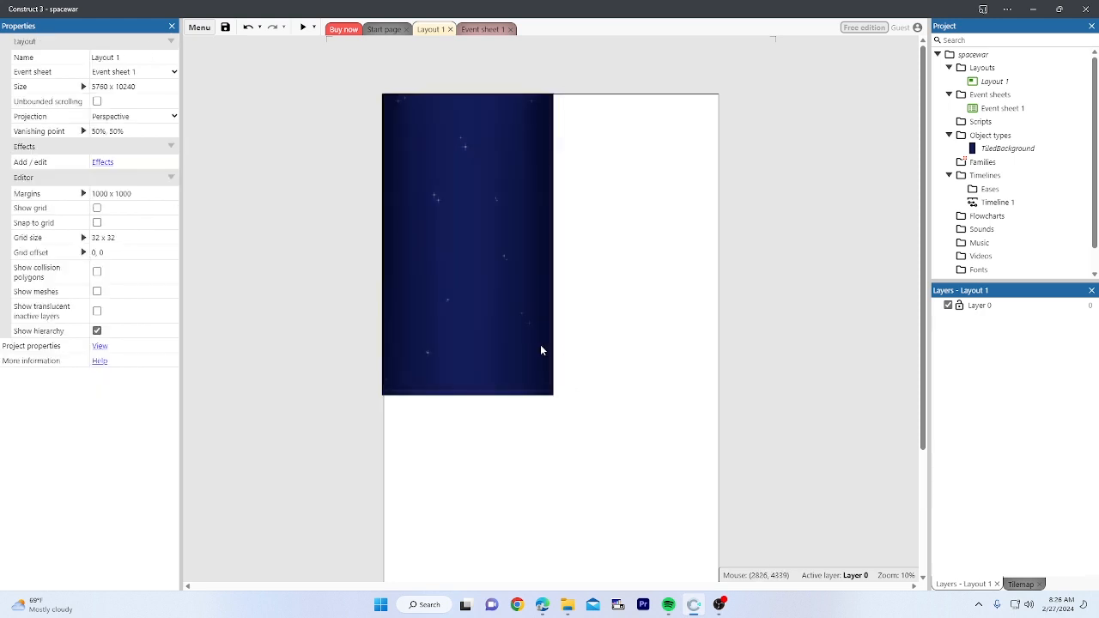
# Step: Rename Layer 0 to bg
pyautogui.click(540, 347)
pyautogui.click(618, 370)
pyautogui.click(979, 306)
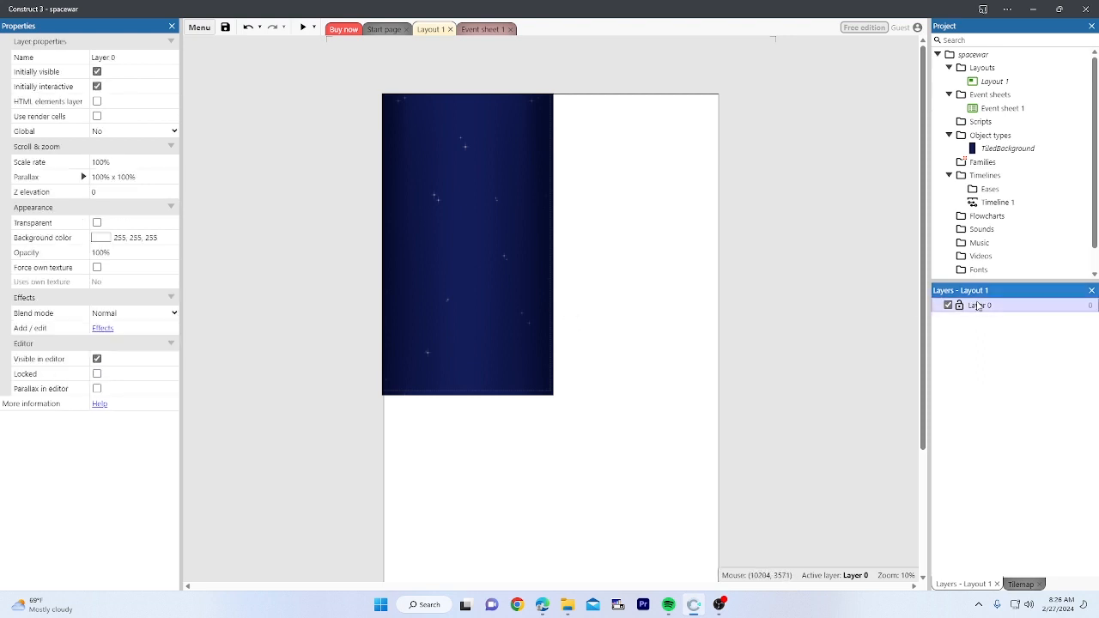
pyautogui.rightClick(980, 307)
pyautogui.click(1015, 367)
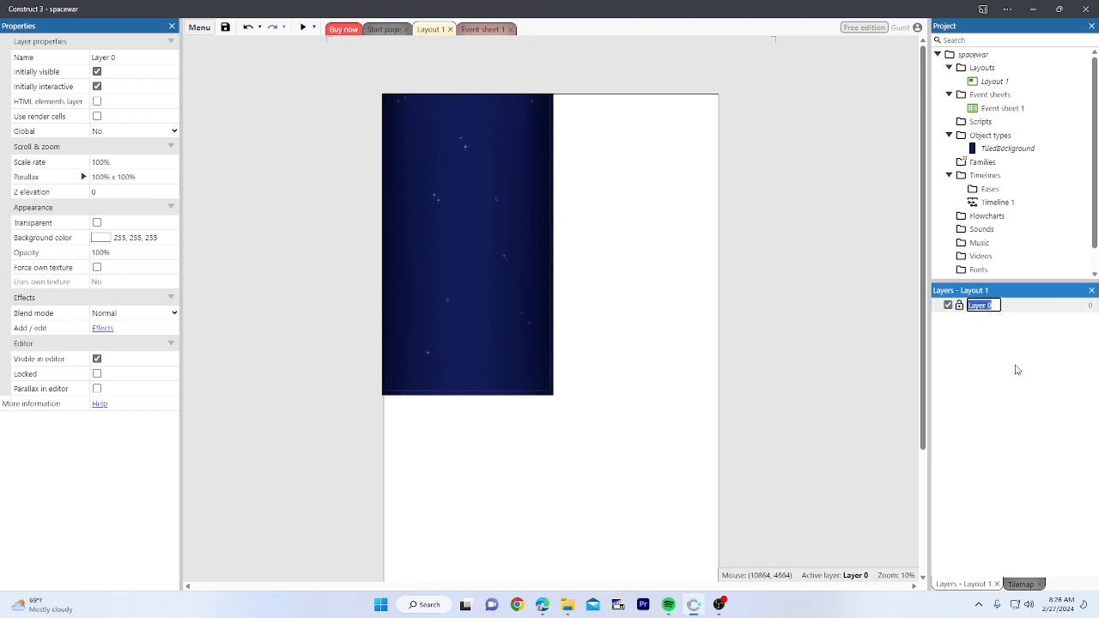
pyautogui.write('bg')
pyautogui.press('Return')
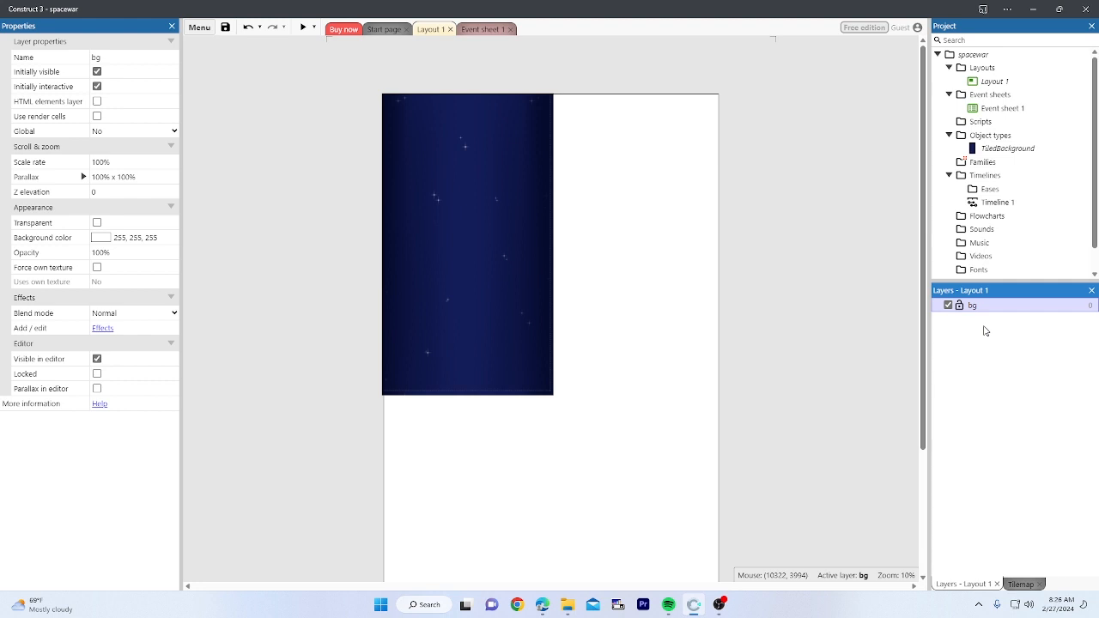
# Step: Add a new layer named game above bg
pyautogui.rightClick(985, 328)
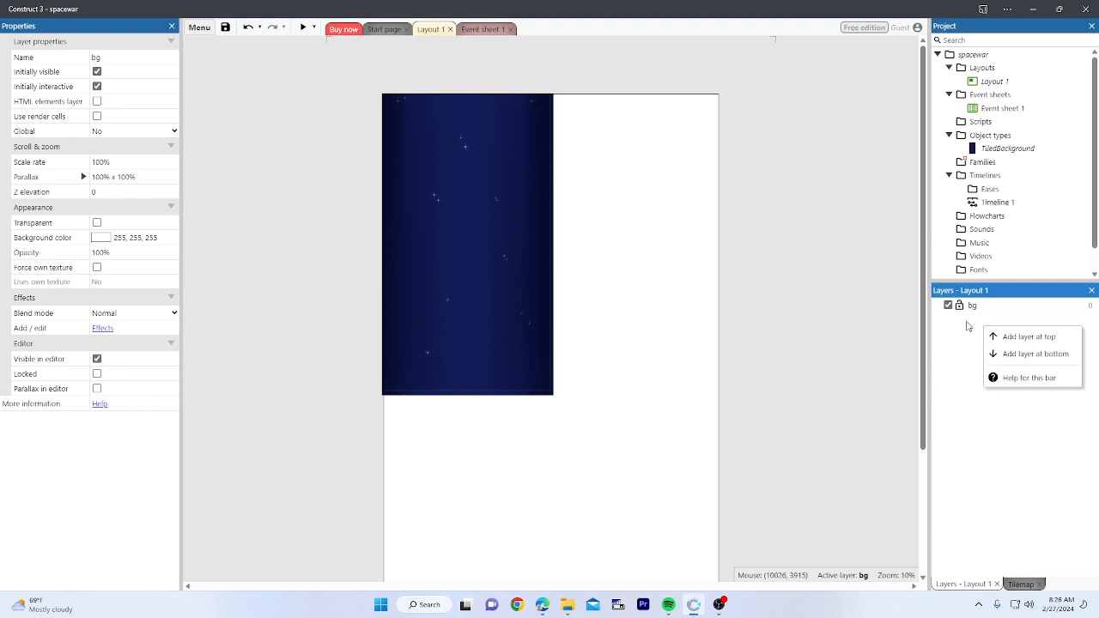
pyautogui.click(1044, 343)
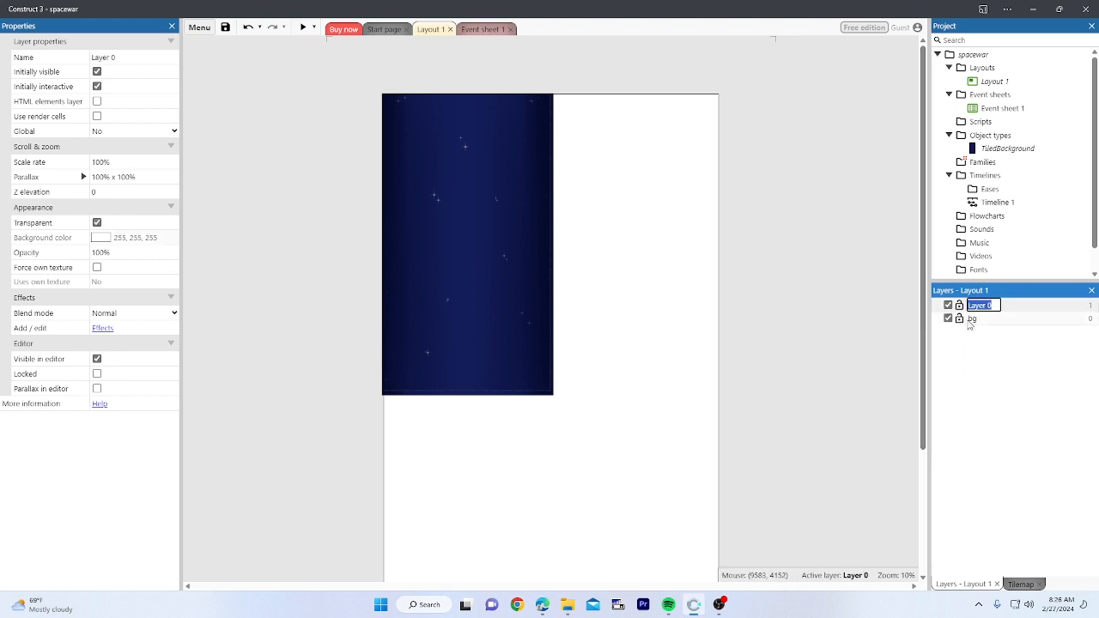
pyautogui.write('game')
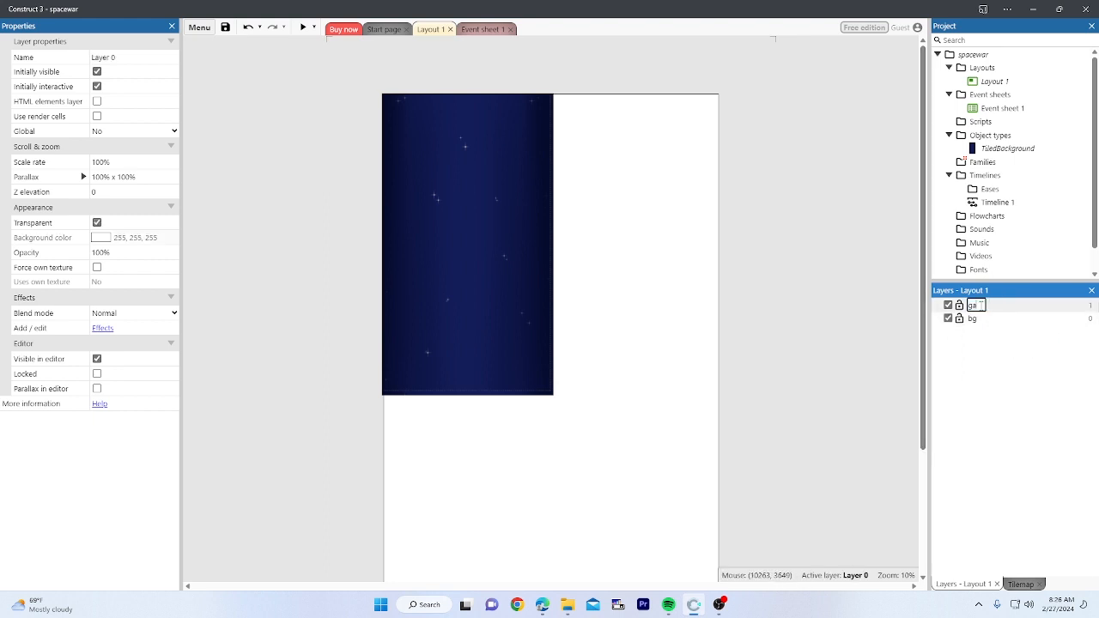
pyautogui.press('Return')
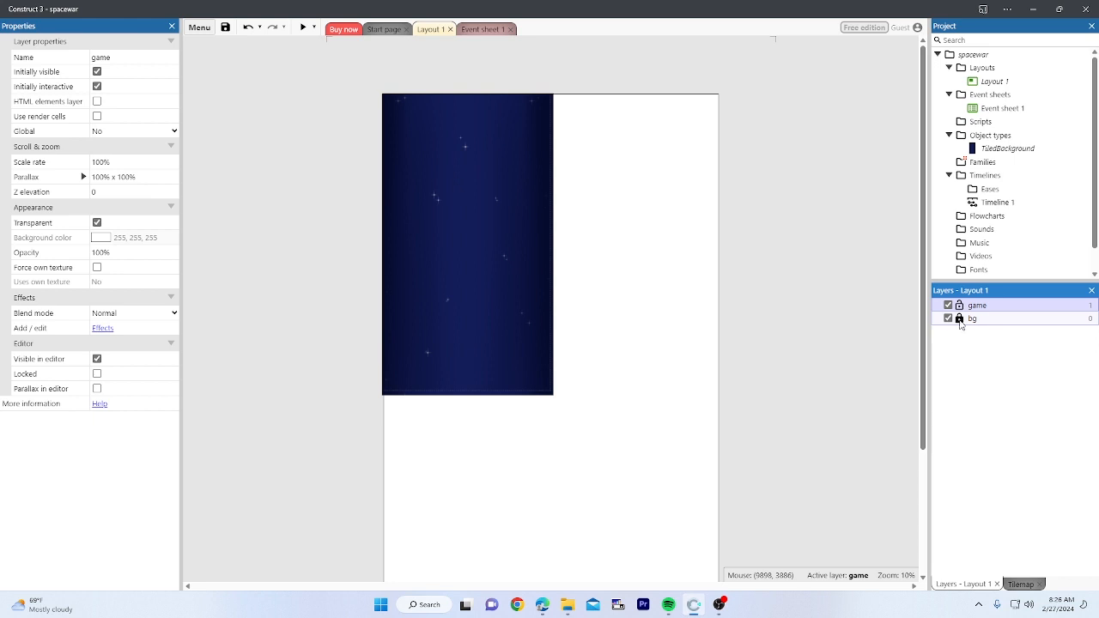
# Step: Lock the bg layer against edits
pyautogui.click(951, 346)
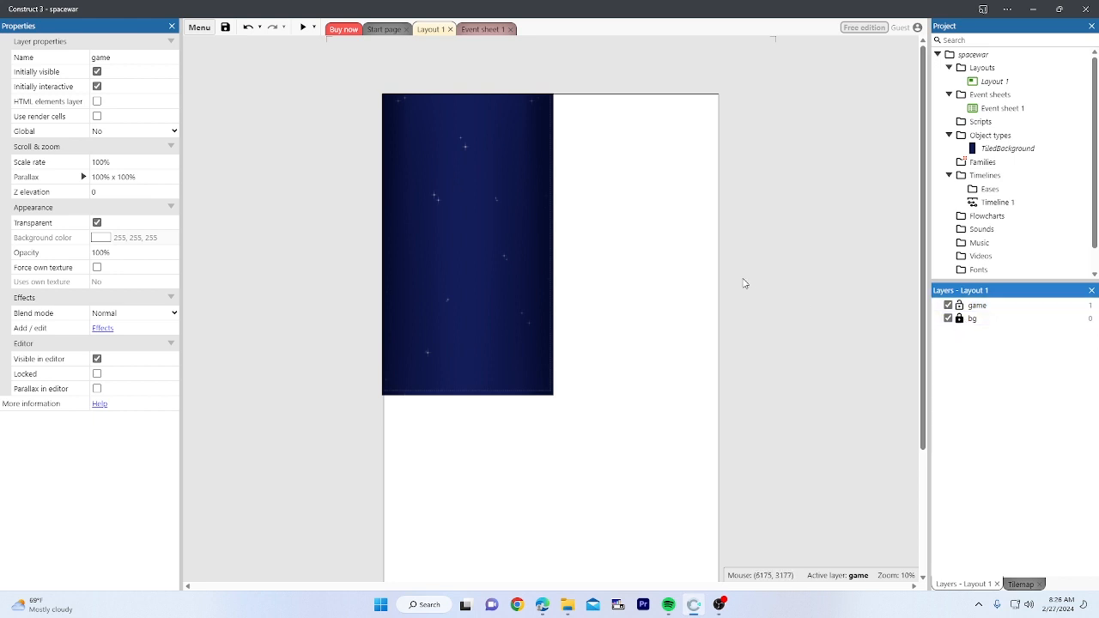
pyautogui.rightClick(979, 349)
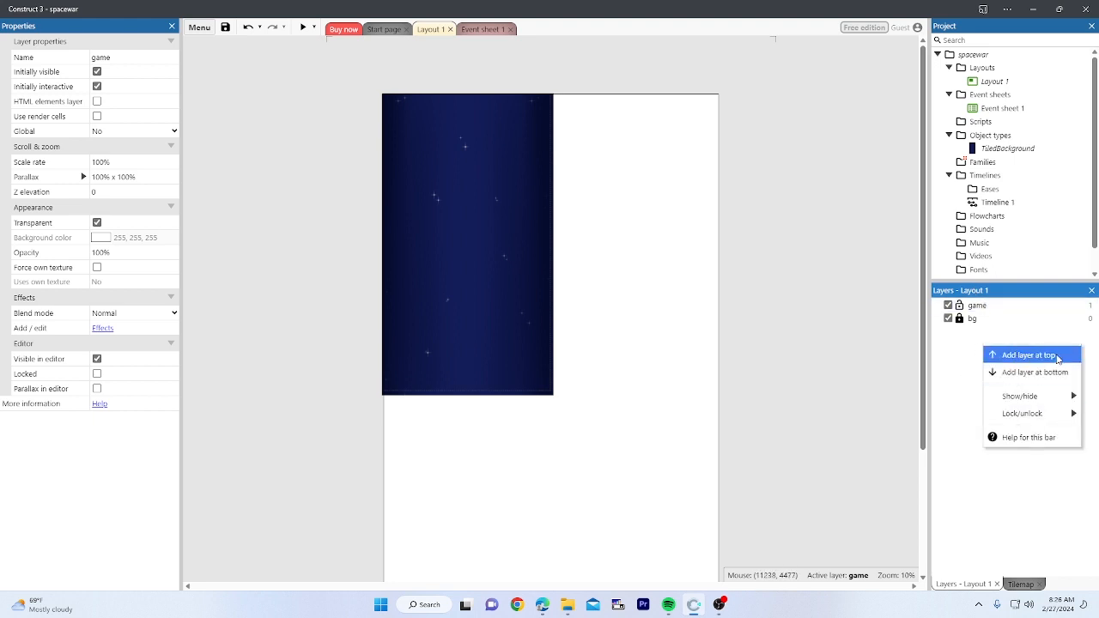
pyautogui.click(960, 347)
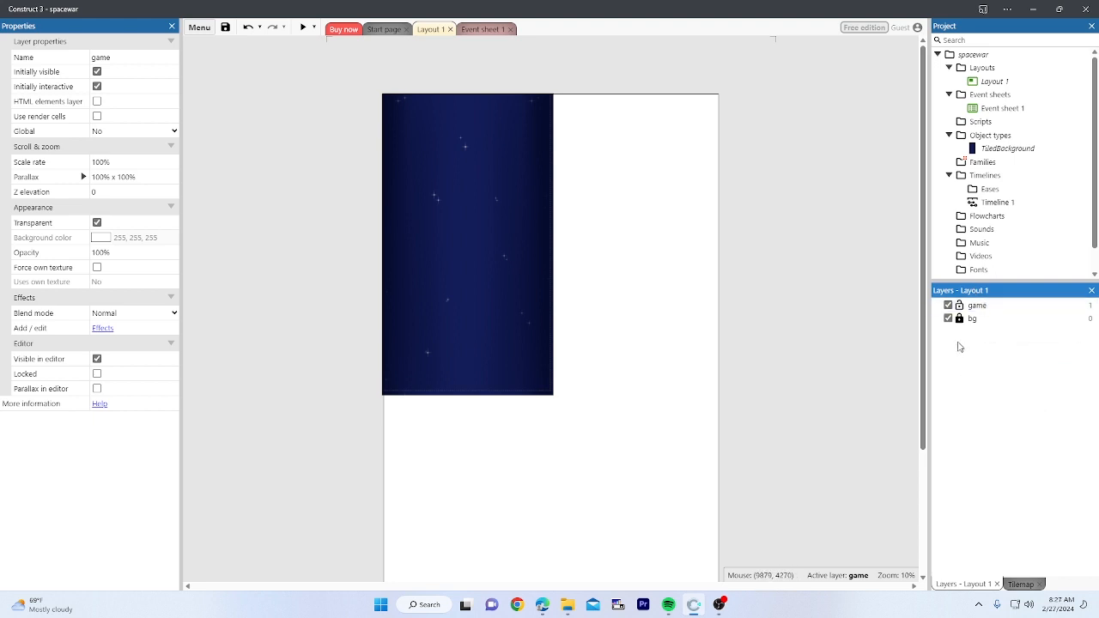
pyautogui.click(824, 270)
pyautogui.moveTo(823, 268); pyautogui.dragTo(762, 285, button='middle')
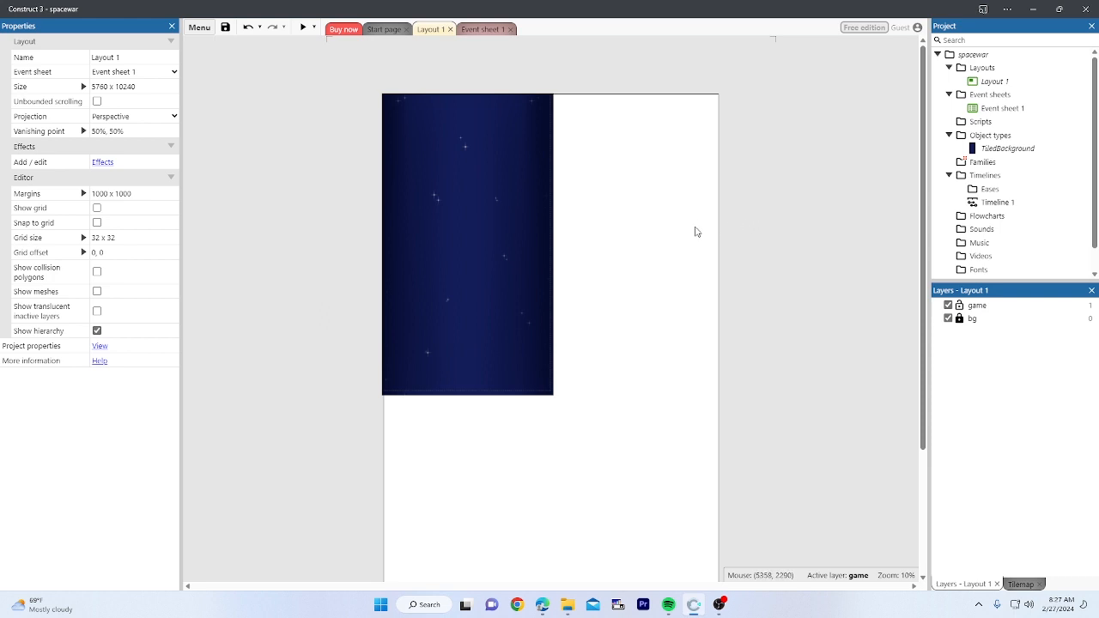
# Step: Insert a new object from the layout's menu, searching 'spr' and choosing Sprite
pyautogui.scroll(-3, 694, 230)
pyautogui.scroll(3, 688, 231)
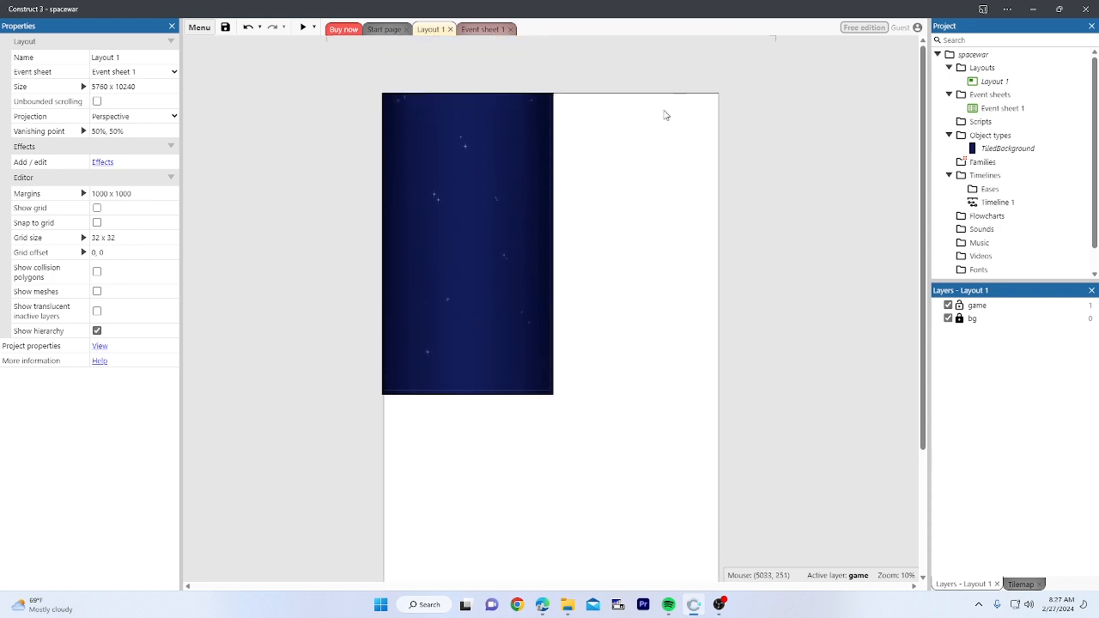
pyautogui.rightClick(642, 133)
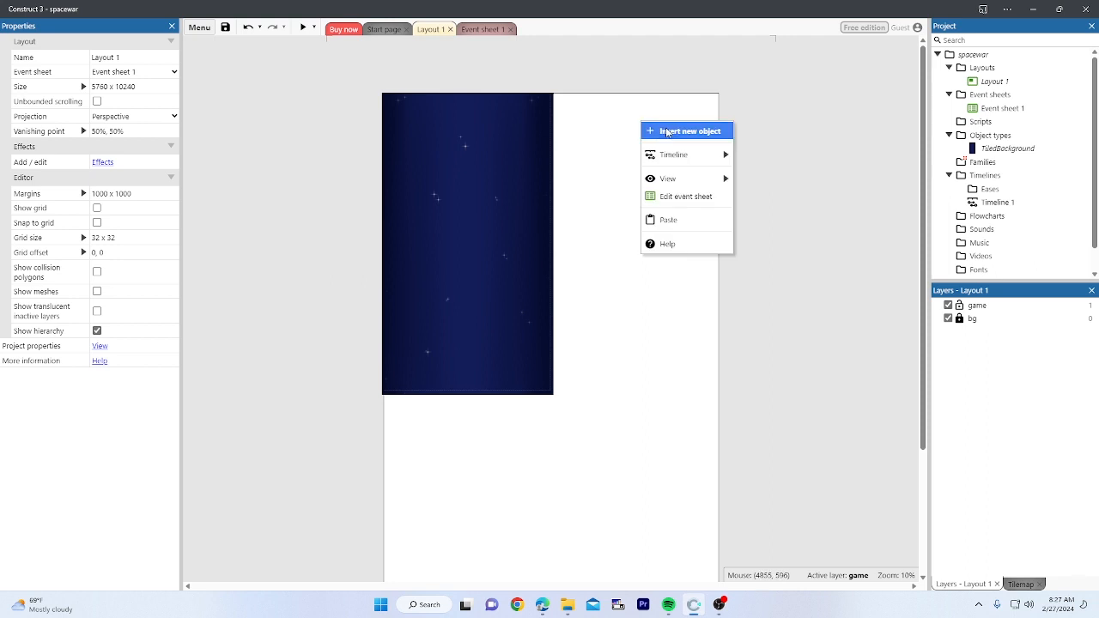
pyautogui.click(666, 132)
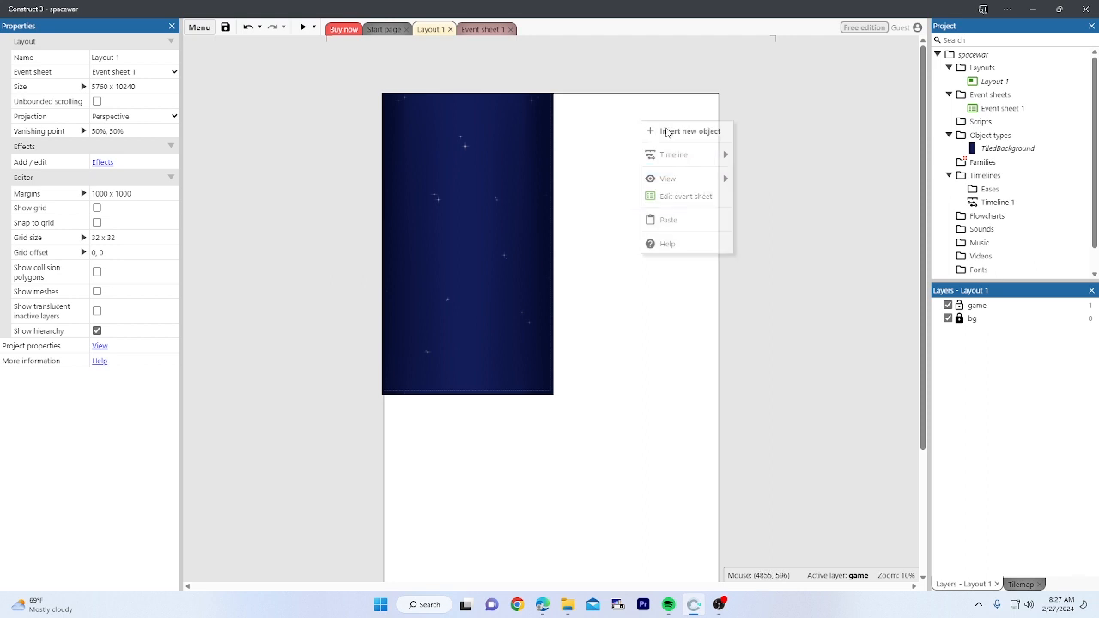
pyautogui.scroll(-1, 568, 258)
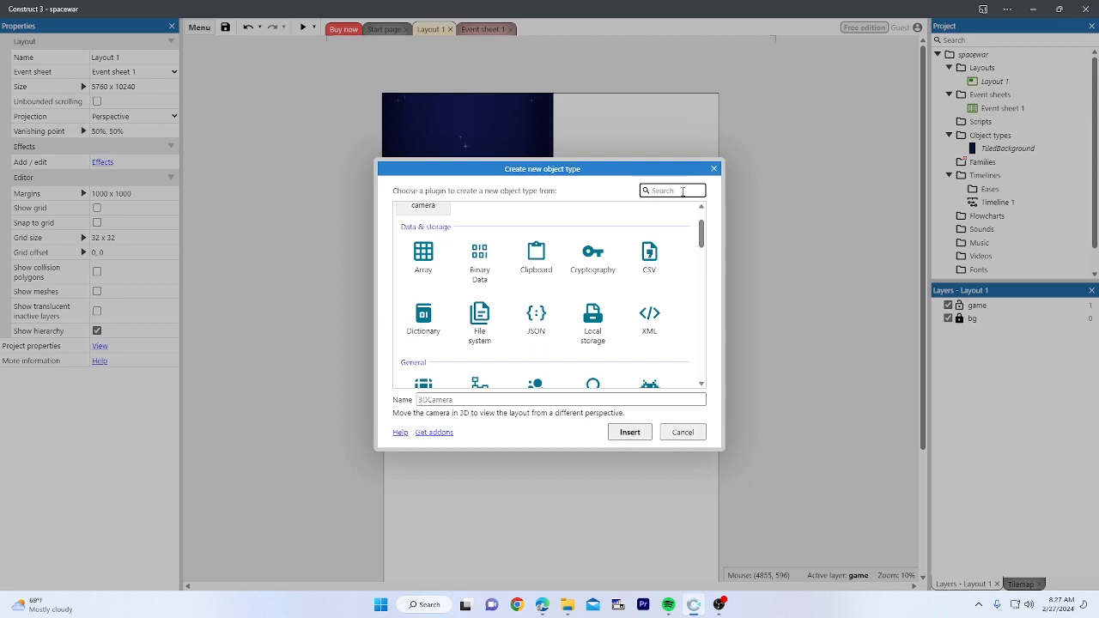
pyautogui.write('spr')
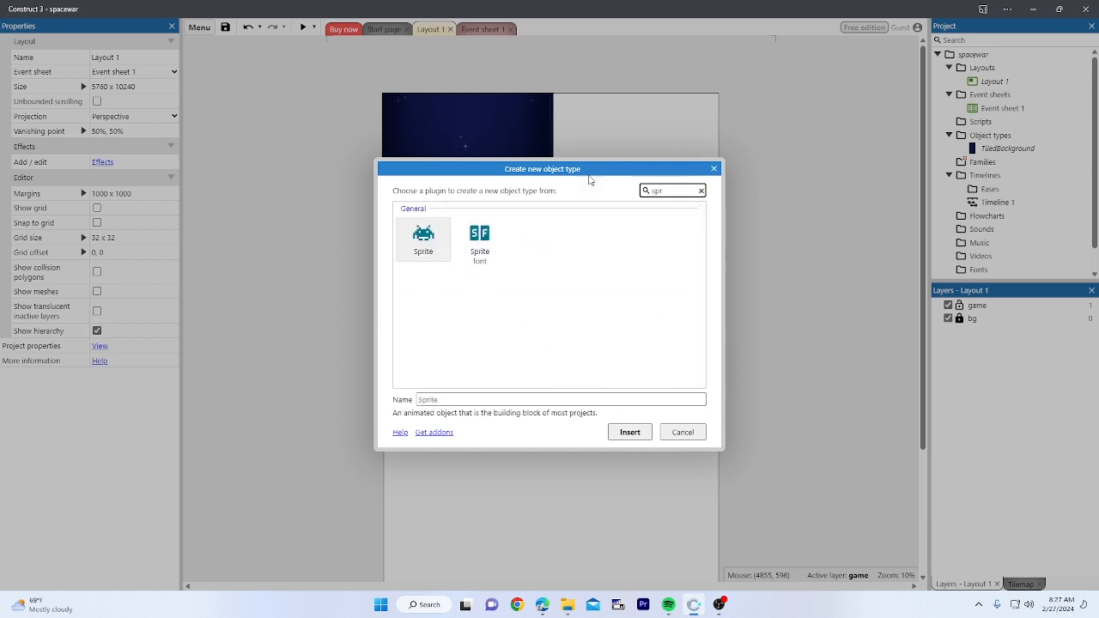
pyautogui.click(419, 249)
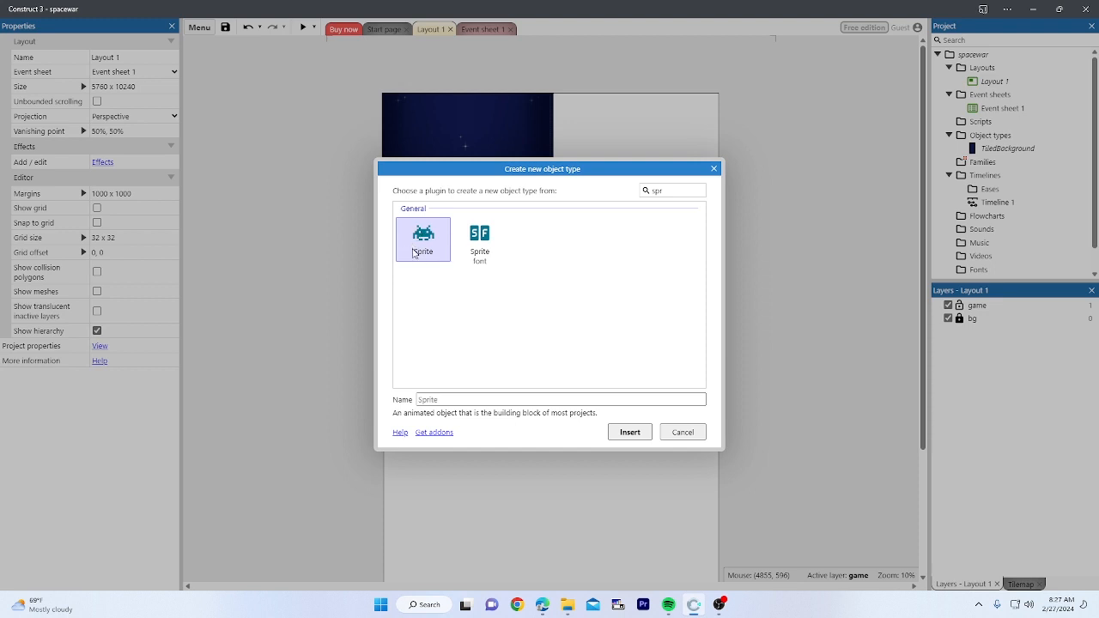
# Step: Name the sprite spaceship, insert it, and place it on the layout
pyautogui.click(451, 401)
pyautogui.click(453, 400)
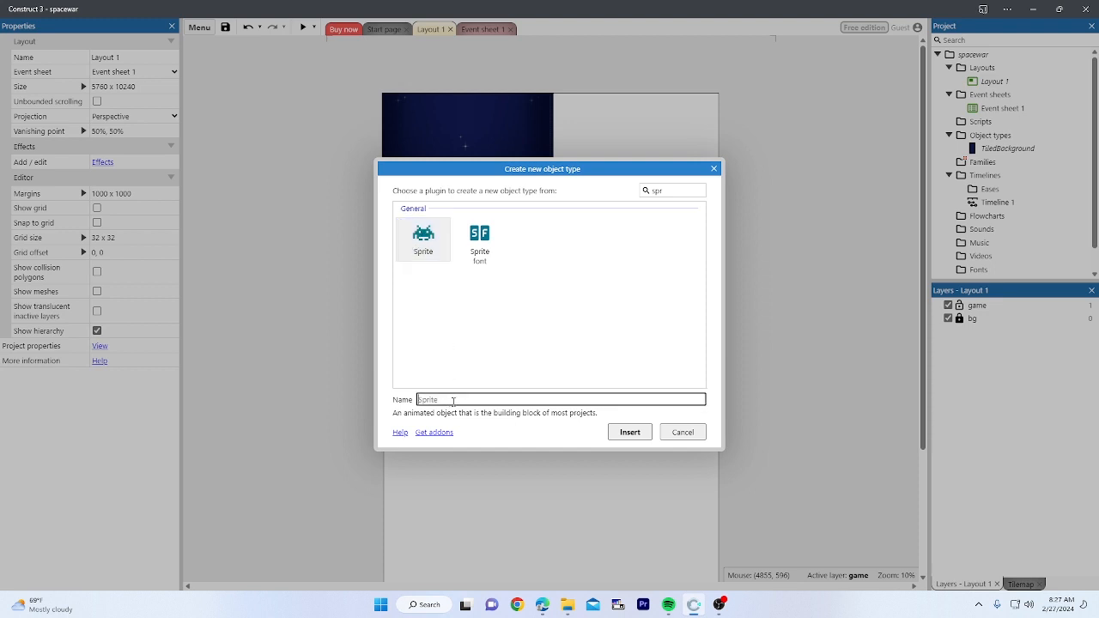
pyautogui.write('spaceship')
pyautogui.click(630, 432)
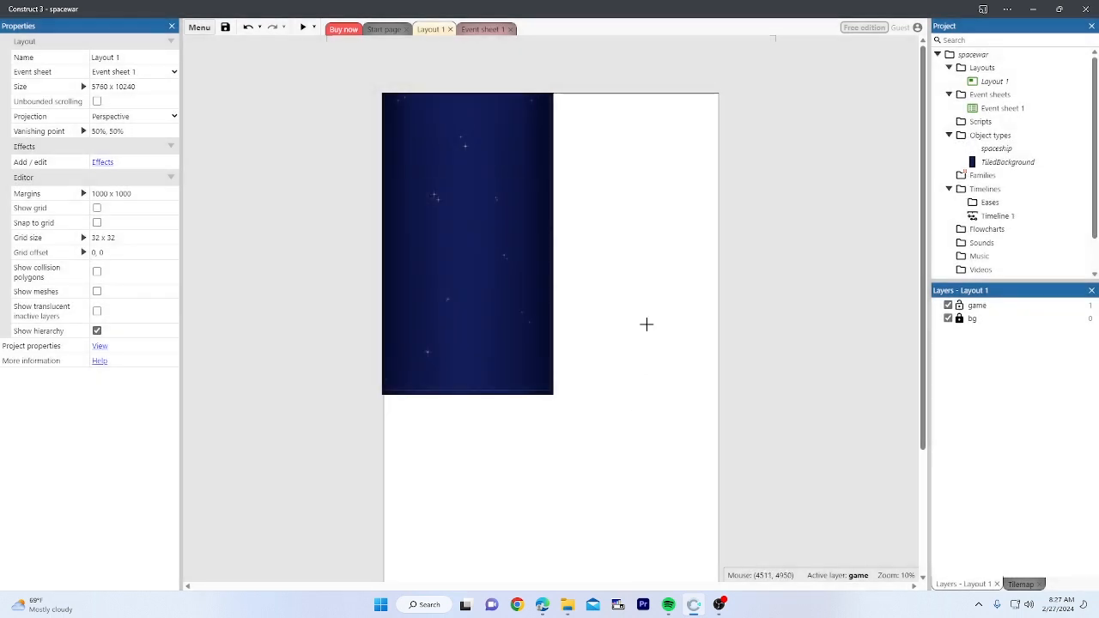
pyautogui.click(619, 117)
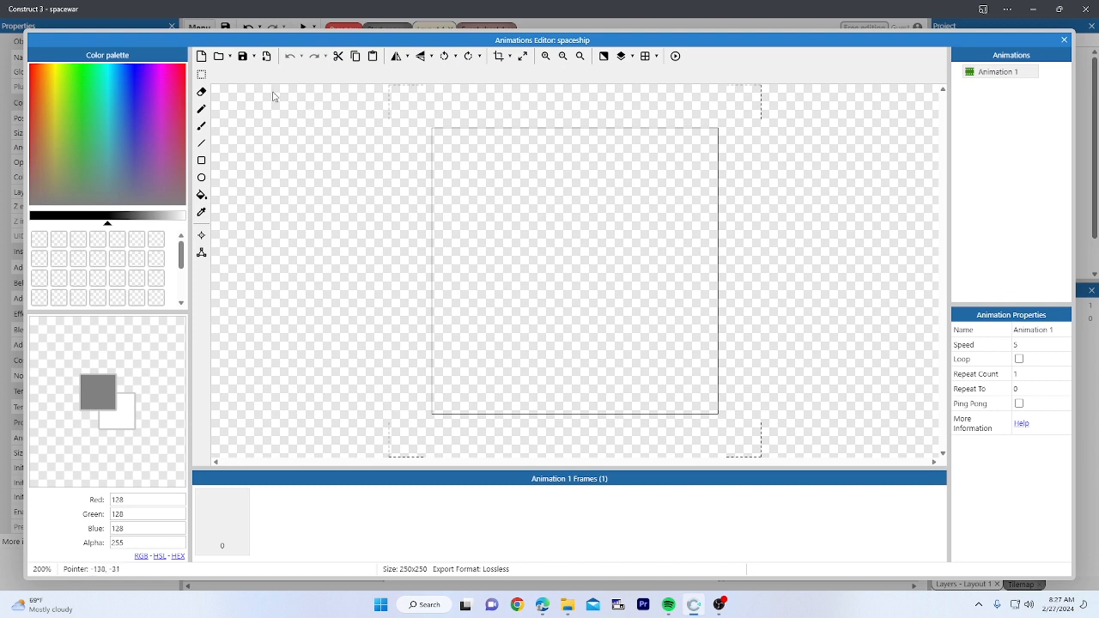
# Step: Load cimanship1 from the SPACESHIP folder into the spaceship's frame and close the editor
pyautogui.click(219, 57)
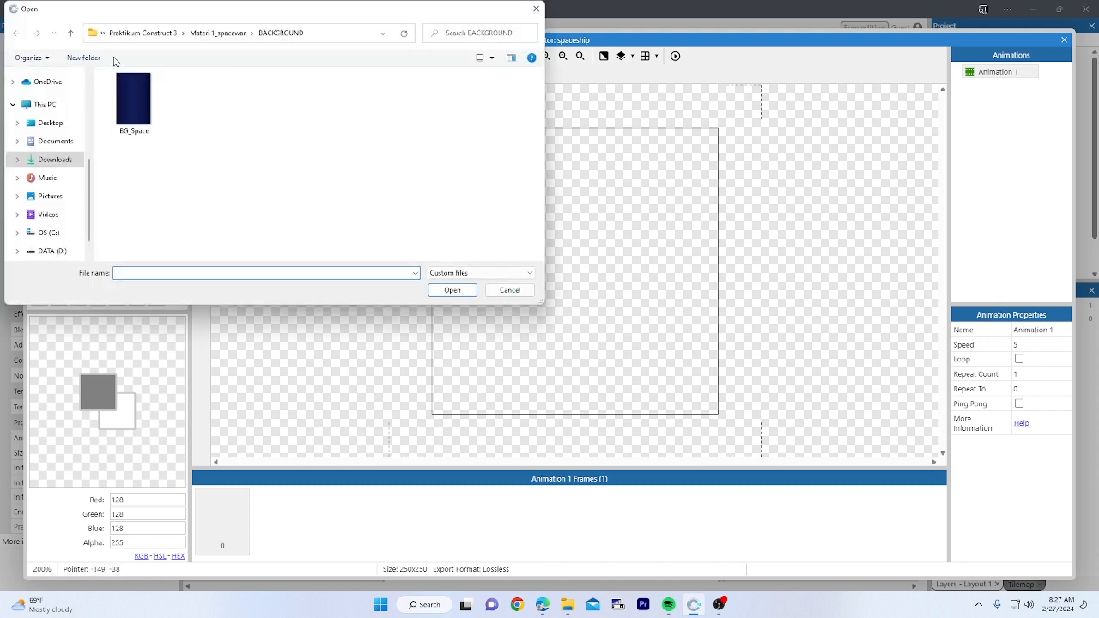
pyautogui.click(72, 33)
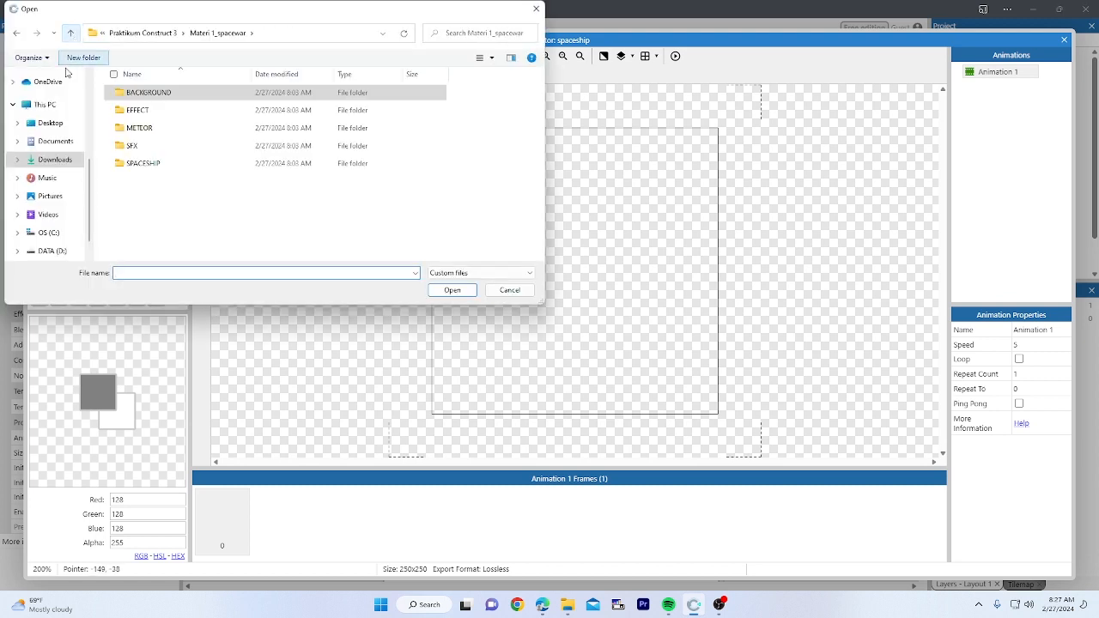
pyautogui.click(155, 164)
pyautogui.doubleClick(155, 164)
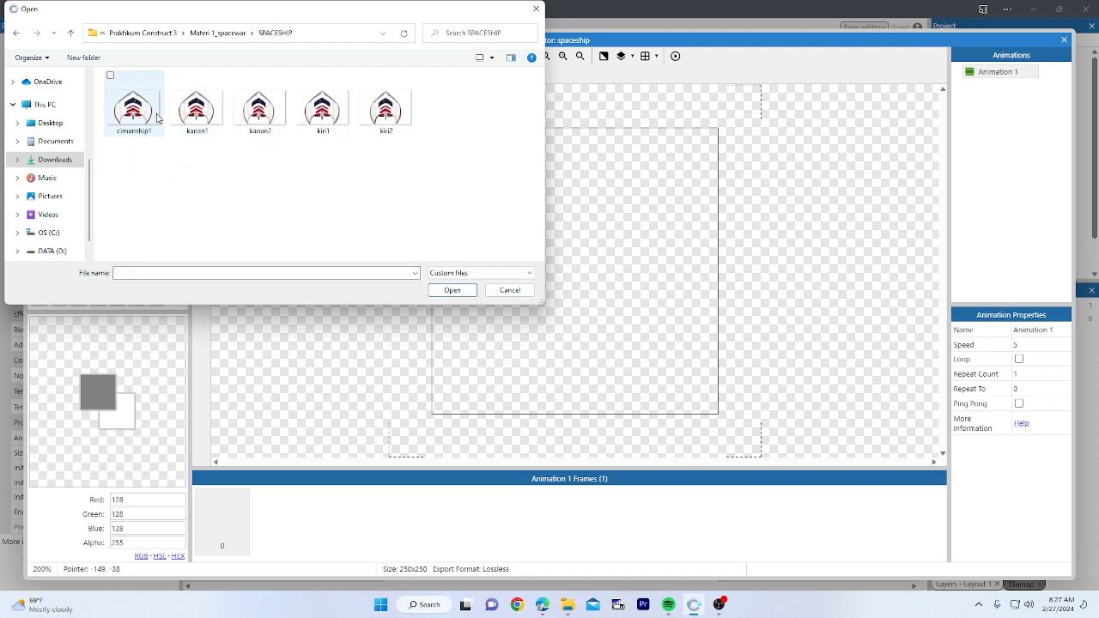
pyautogui.click(160, 117)
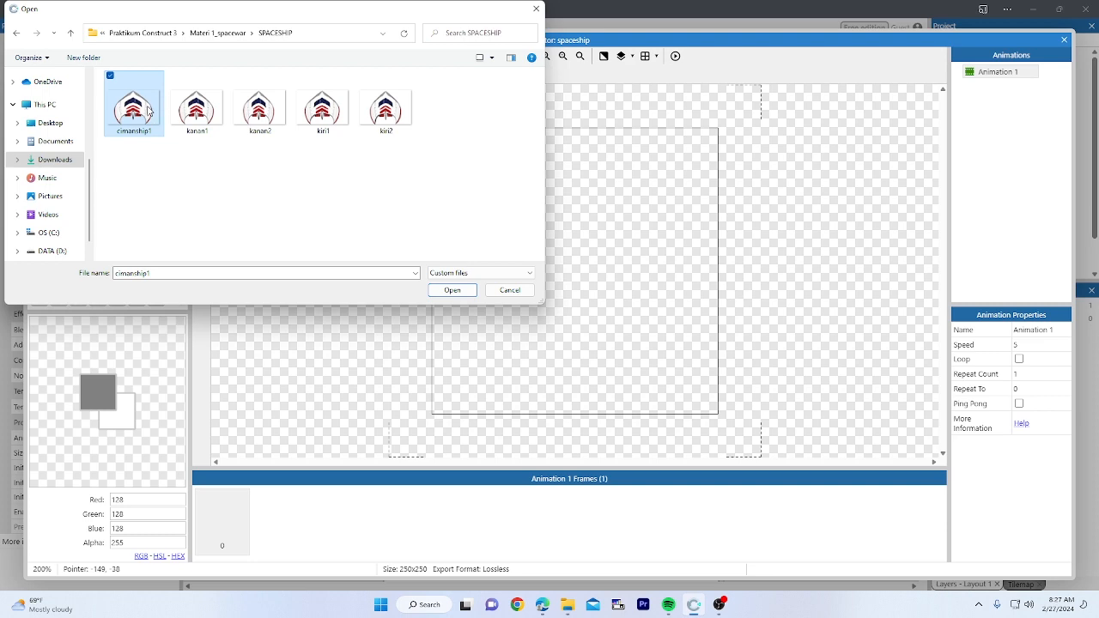
pyautogui.click(451, 290)
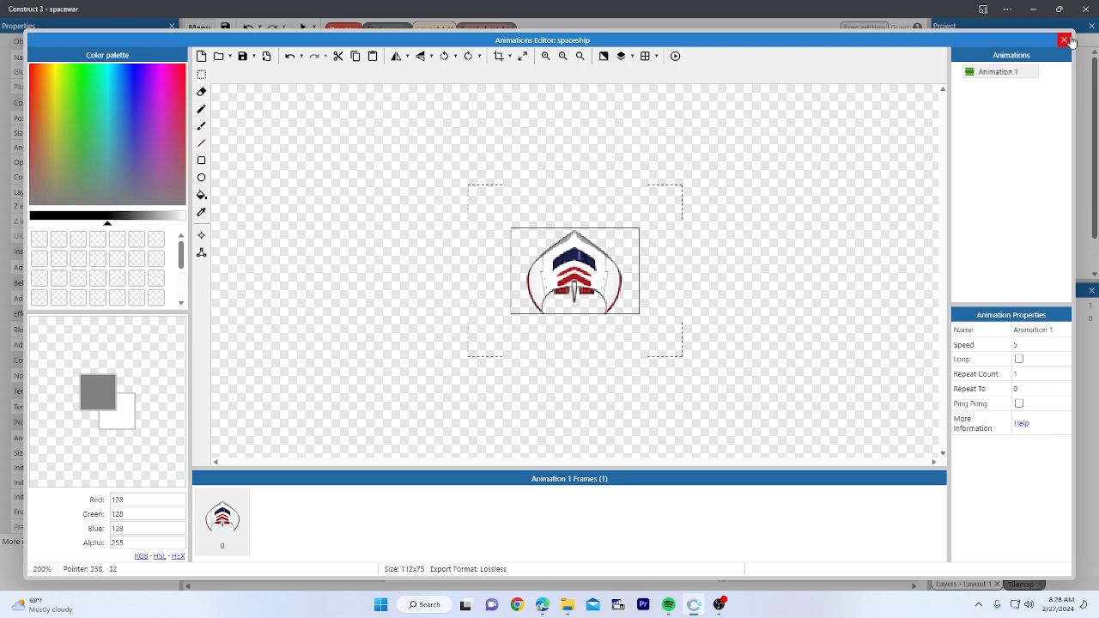
pyautogui.click(1064, 39)
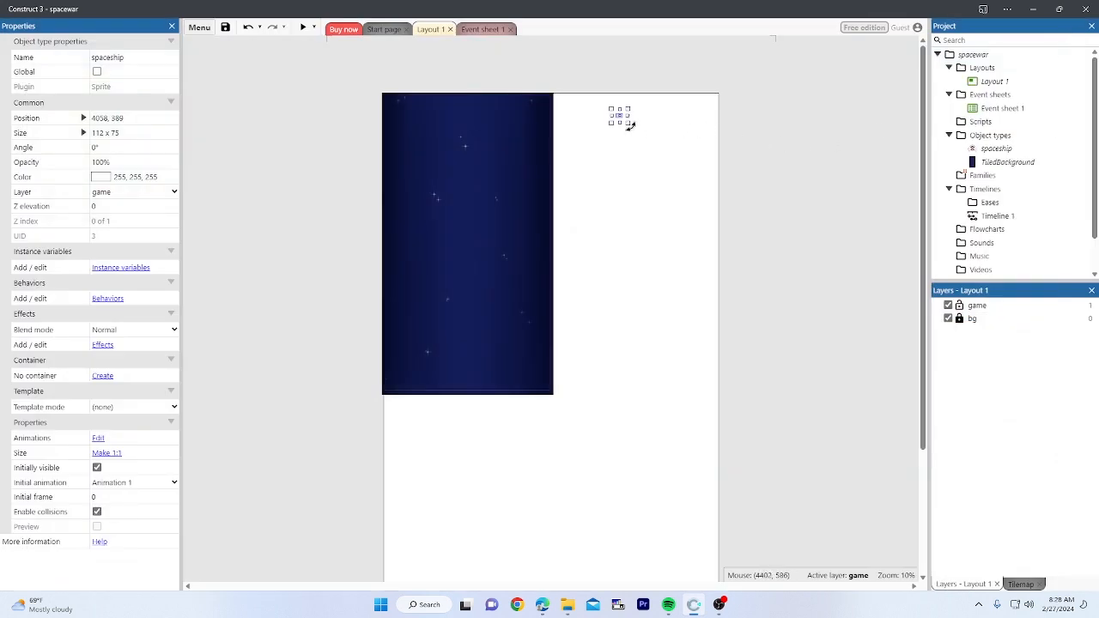
# Step: Scale the spaceship to about 503 x 391 and place it at 1525, 4797, near the bottom centre
pyautogui.moveTo(632, 127); pyautogui.dragTo(496, 263)
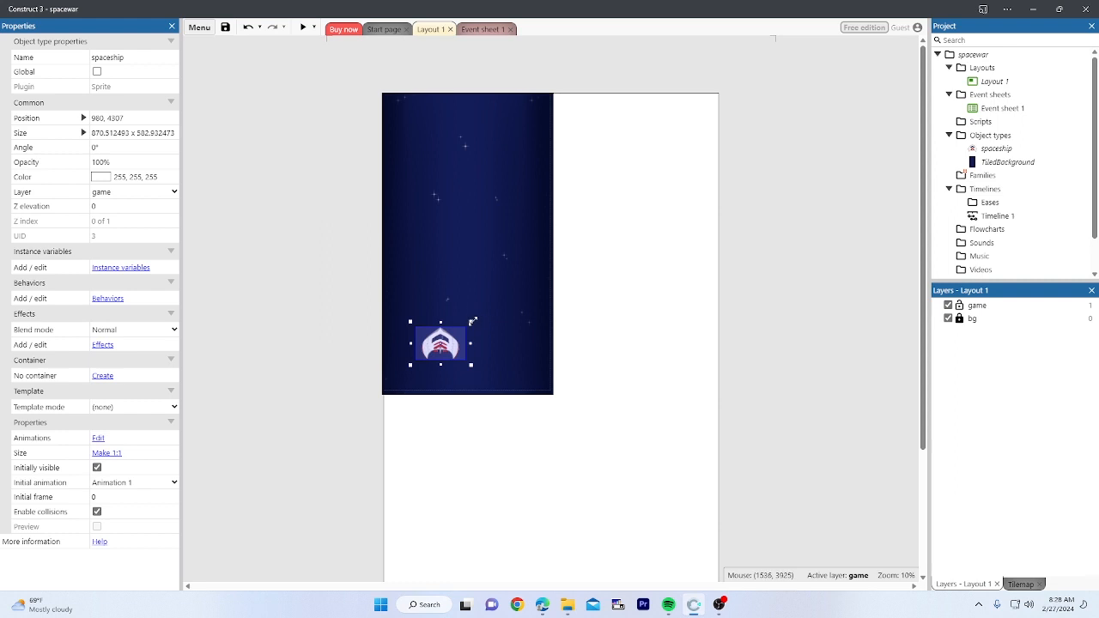
pyautogui.moveTo(472, 320); pyautogui.dragTo(478, 373)
pyautogui.click(627, 318)
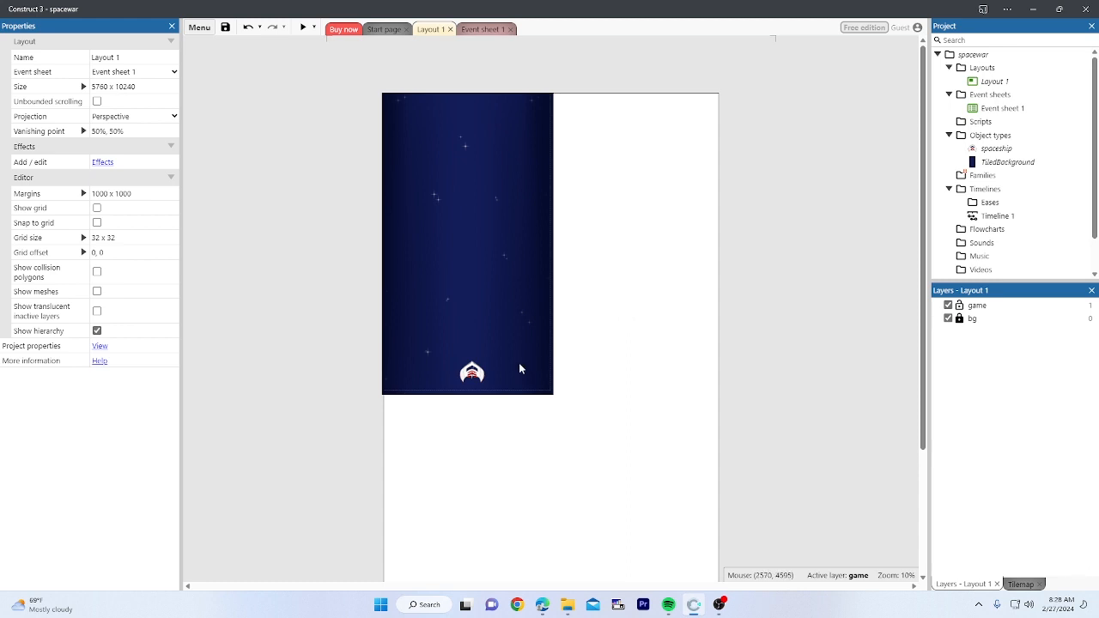
pyautogui.click(477, 377)
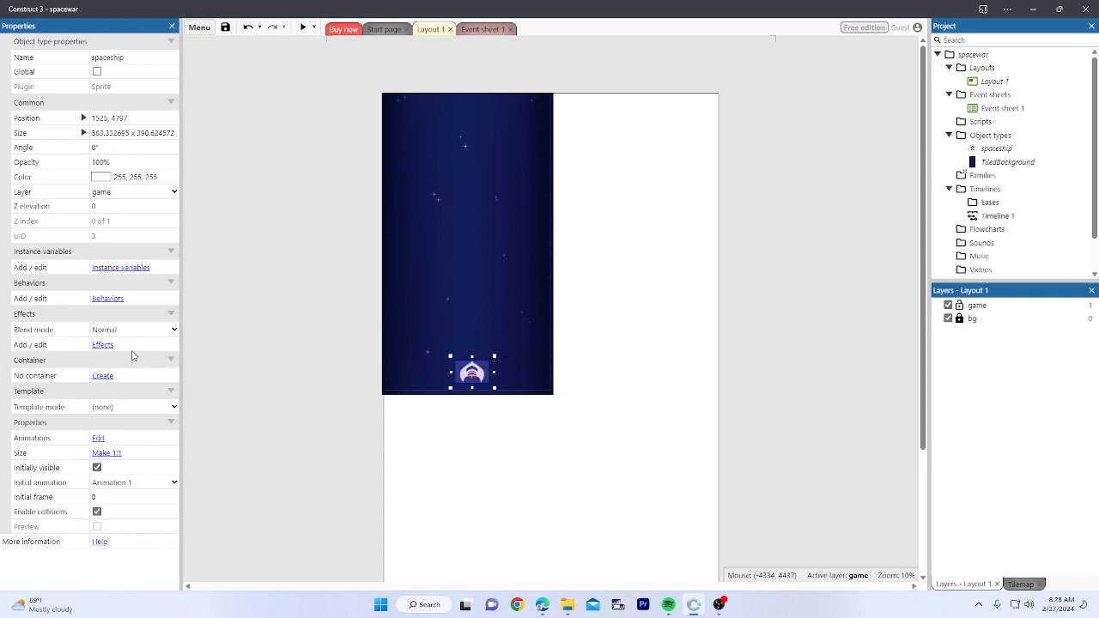
pyautogui.click(350, 370)
pyautogui.click(471, 374)
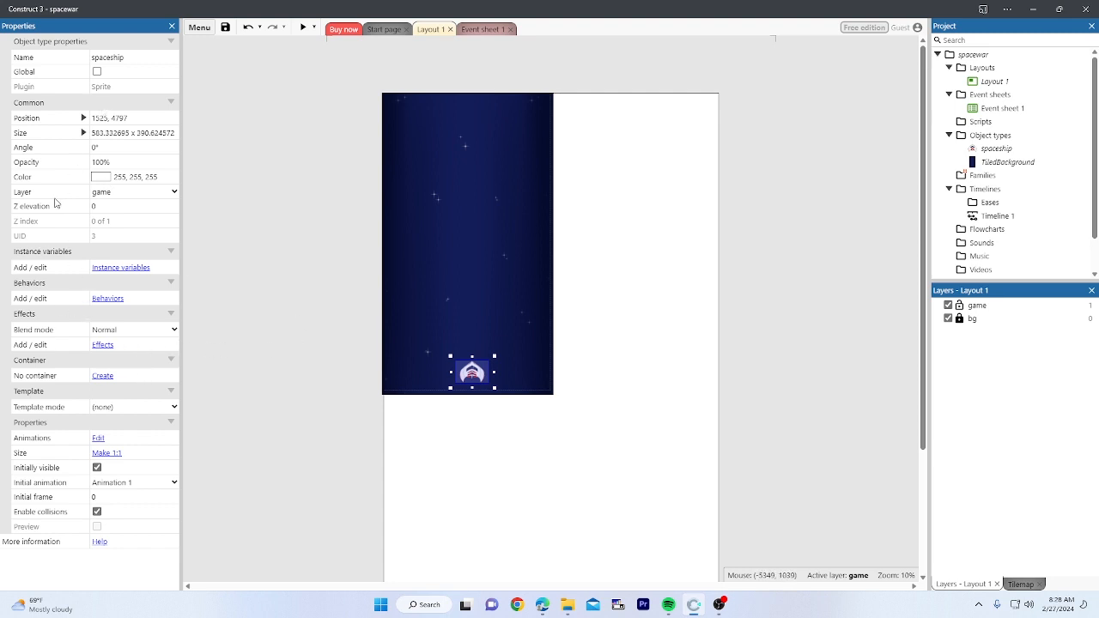
# Step: Add the 8 Direction behavior to the spaceship, keeping defaults of speed 200, acceleration 600, deceleration 500
pyautogui.click(107, 299)
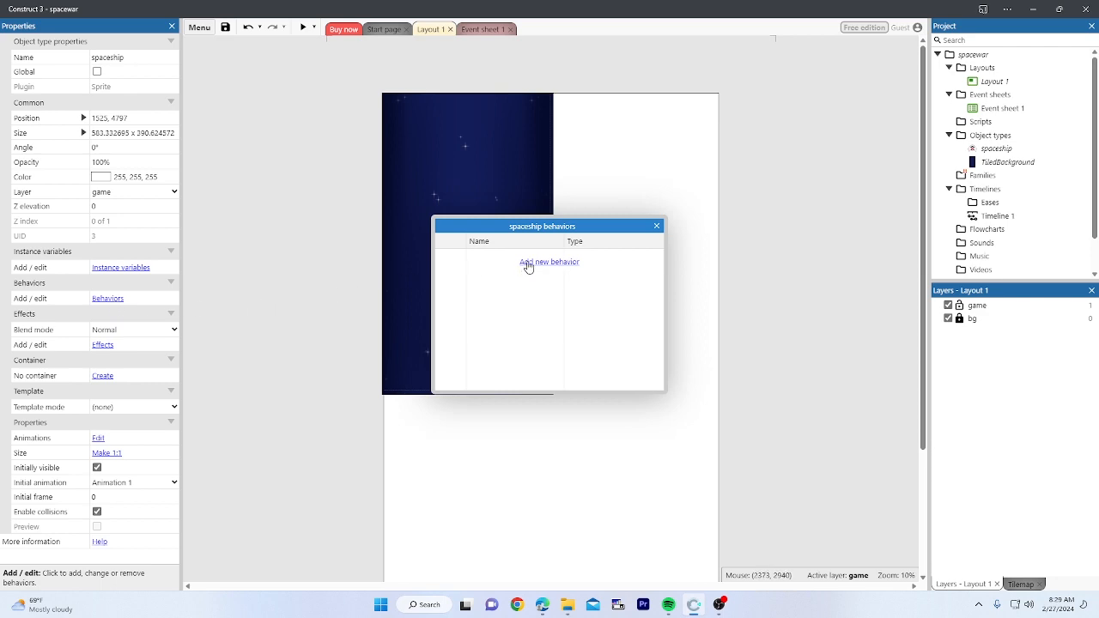
pyautogui.click(528, 263)
pyautogui.scroll(-1, 630, 271)
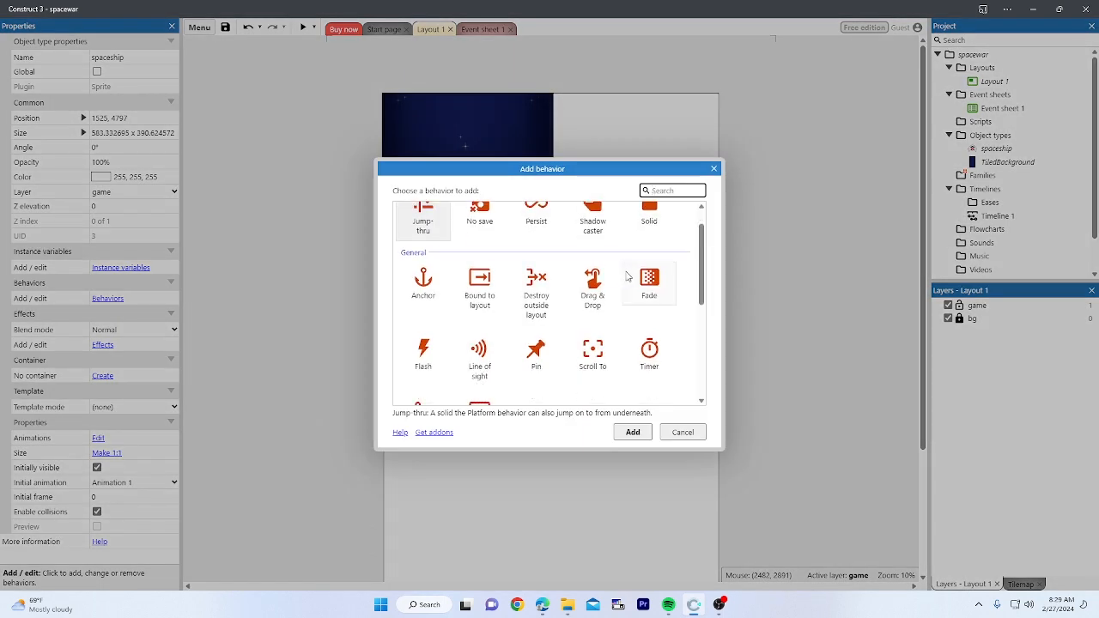
pyautogui.scroll(1, 628, 277)
pyautogui.moveTo(702, 226); pyautogui.dragTo(704, 331)
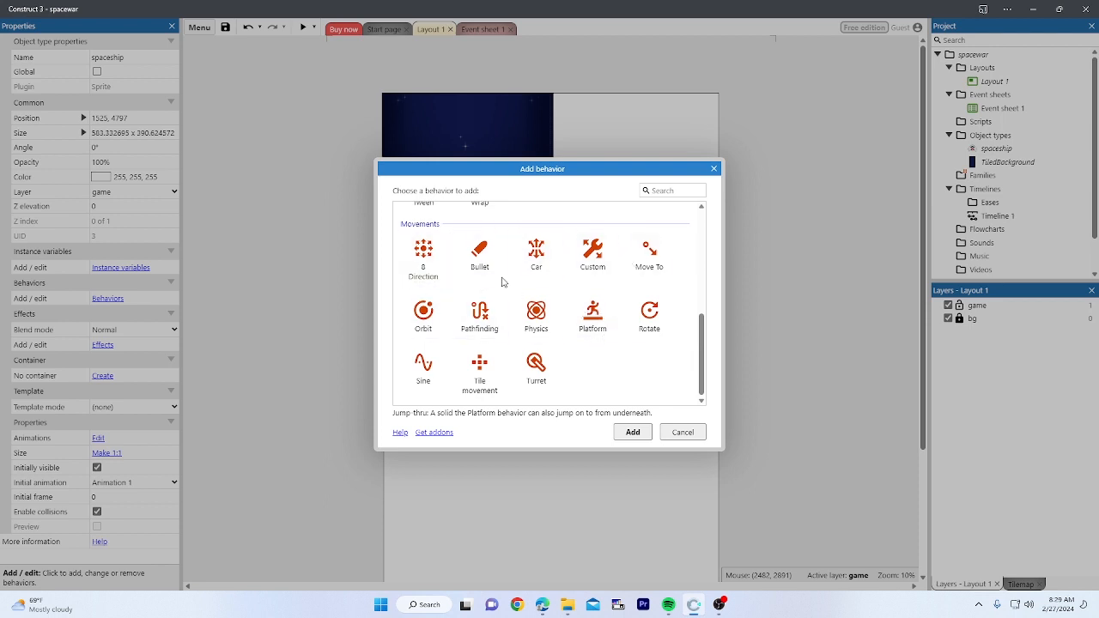
pyautogui.click(422, 265)
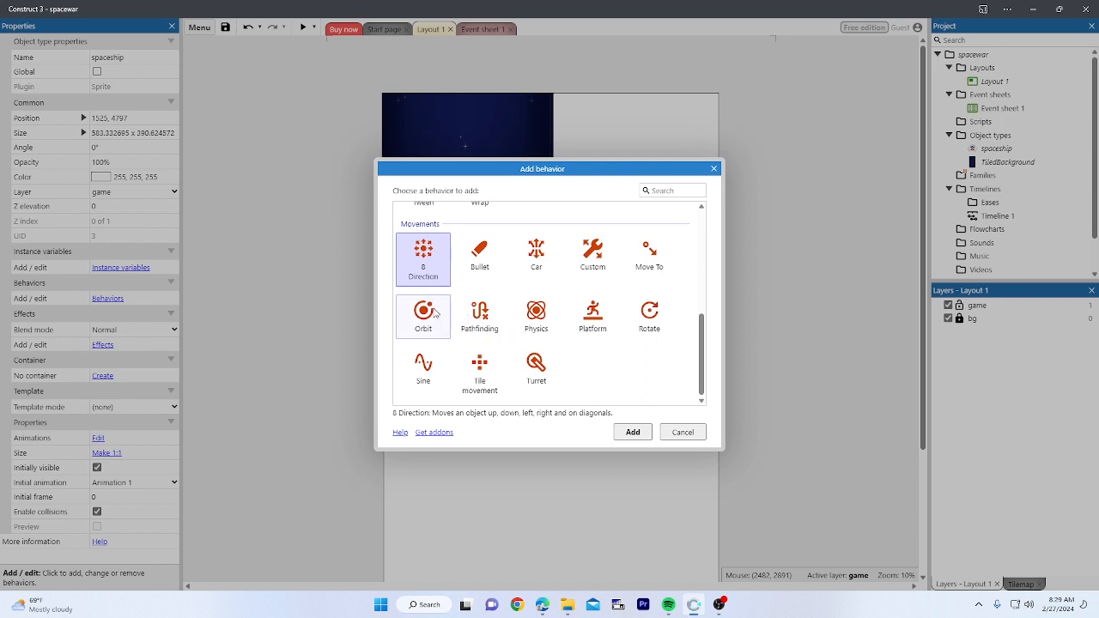
pyautogui.scroll(1, 429, 261)
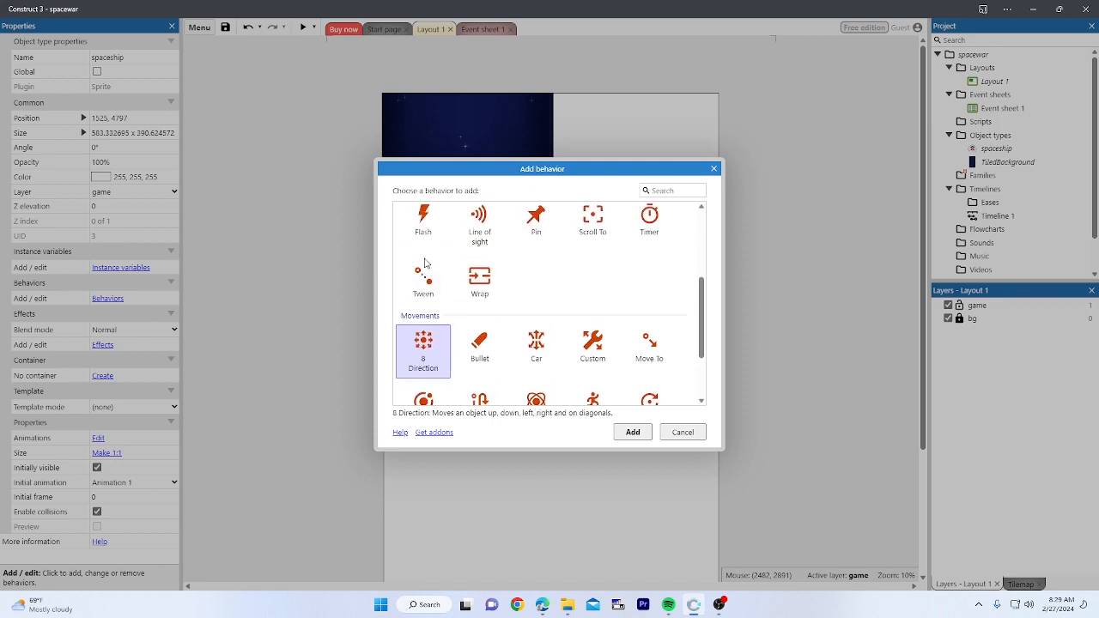
pyautogui.scroll(-1, 412, 296)
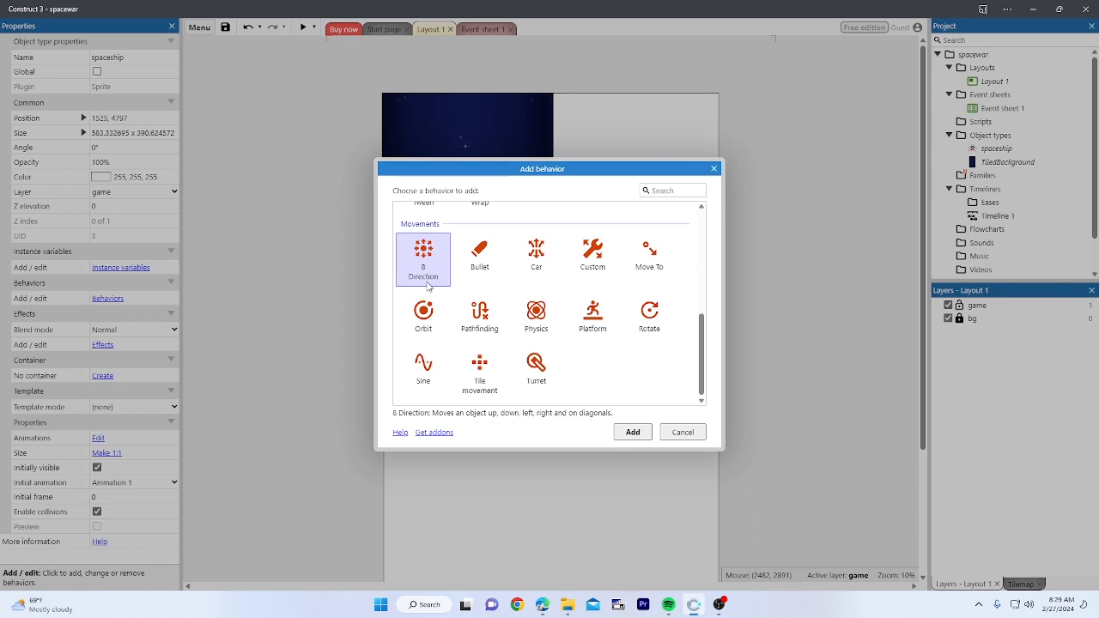
pyautogui.click(634, 435)
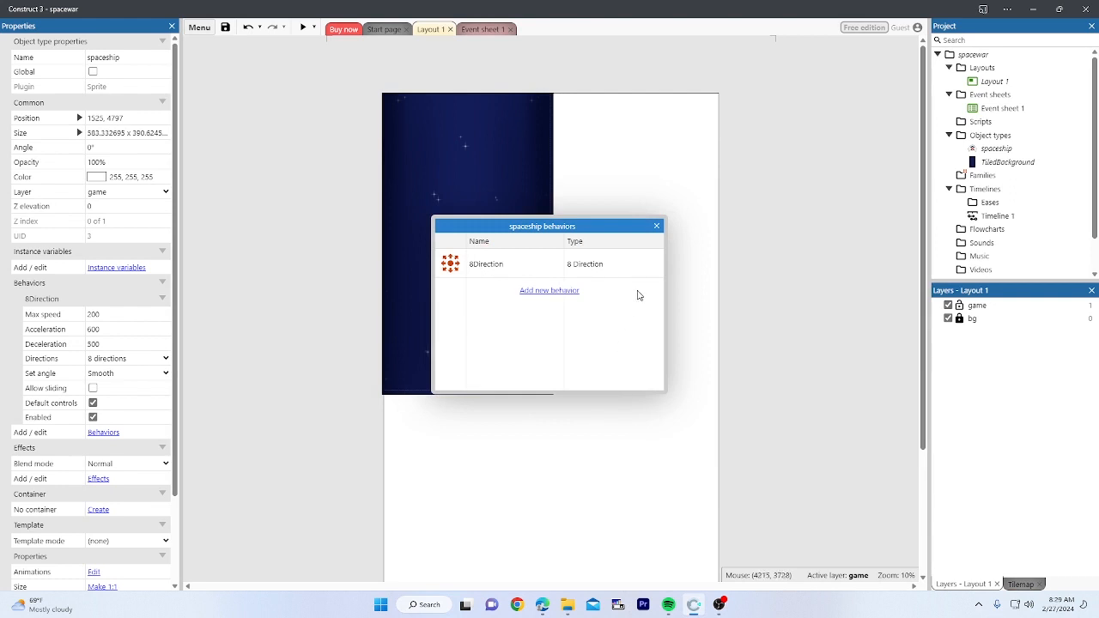
pyautogui.click(656, 227)
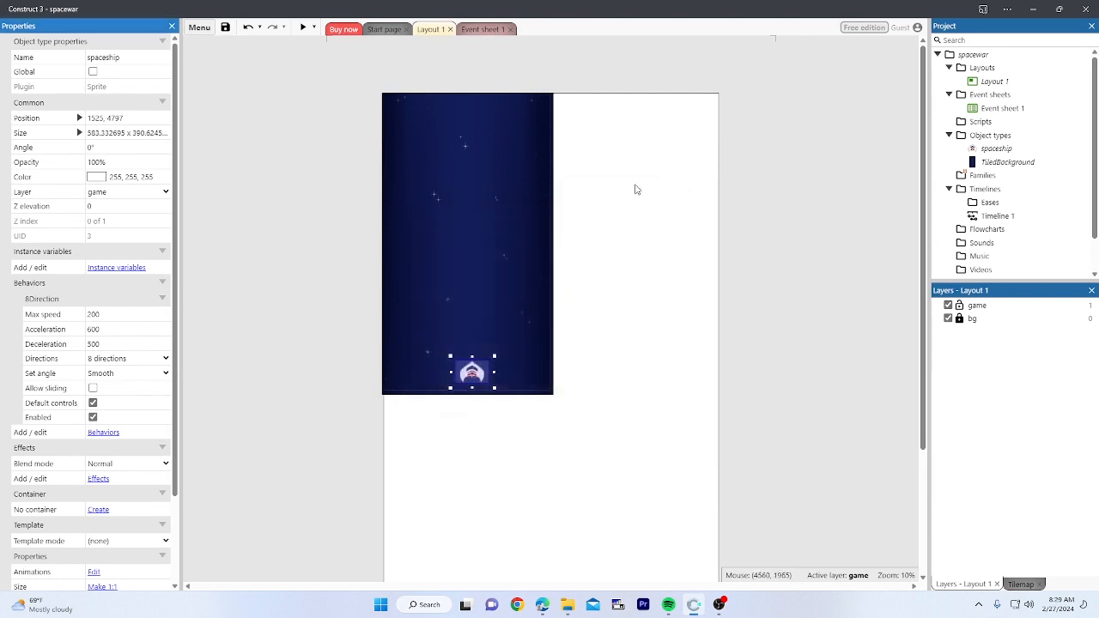
pyautogui.click(343, 108)
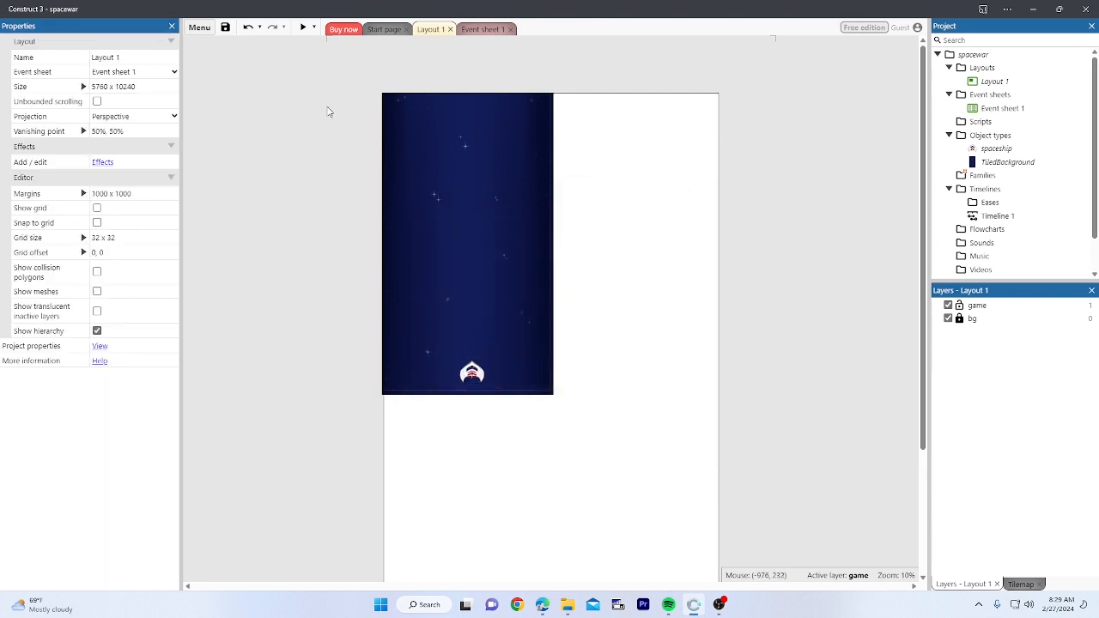
pyautogui.click(304, 28)
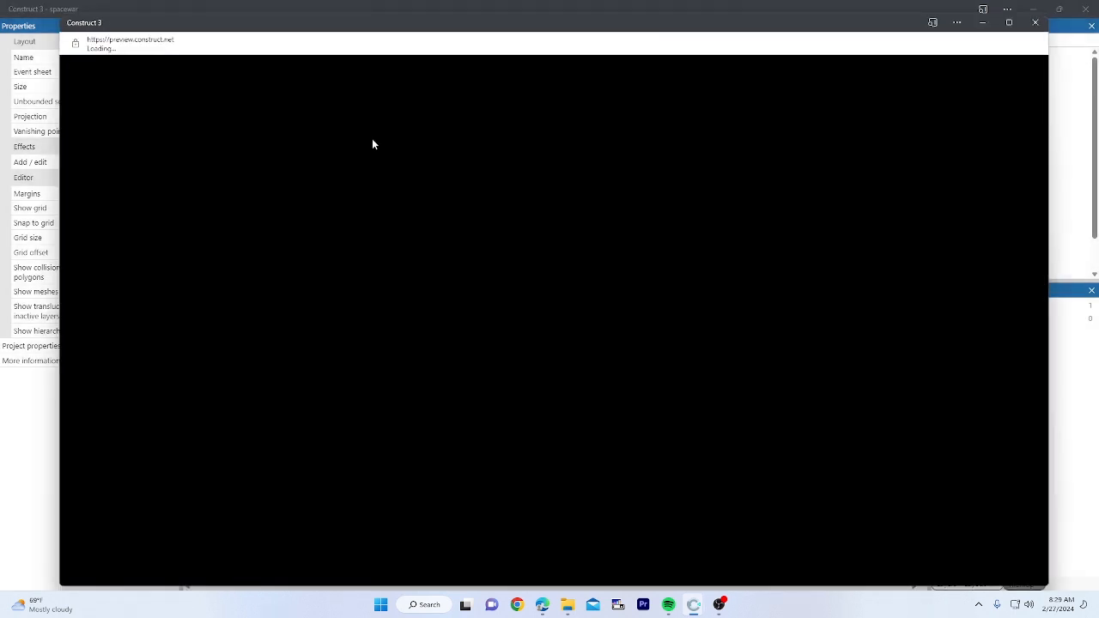
pyautogui.press('Right')
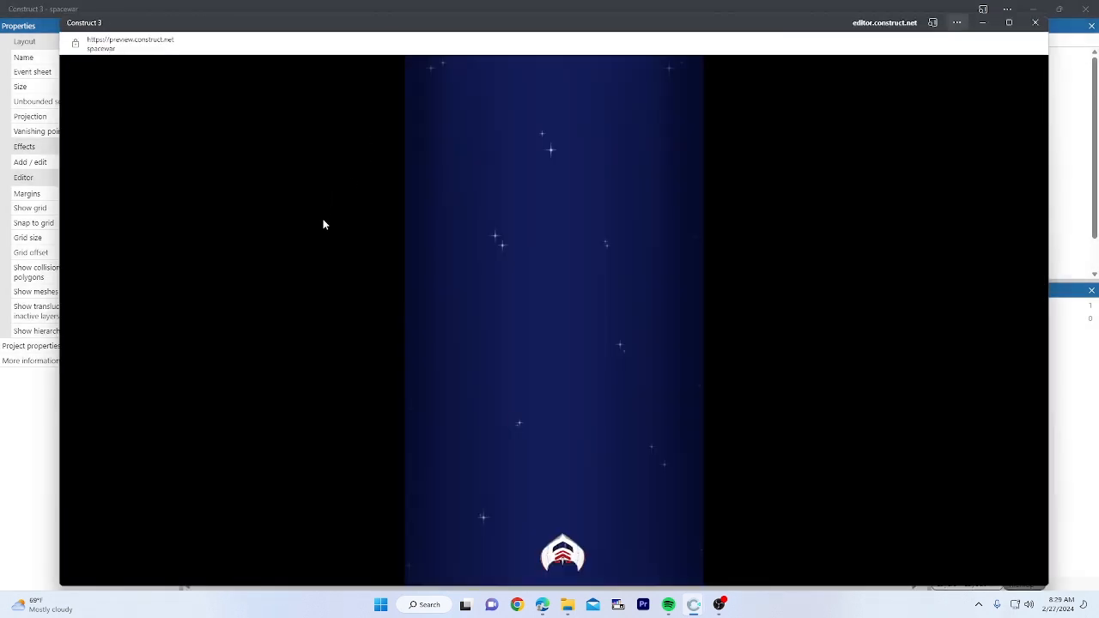
pyautogui.press('Up')
pyautogui.press('Left')
pyautogui.press('Right')
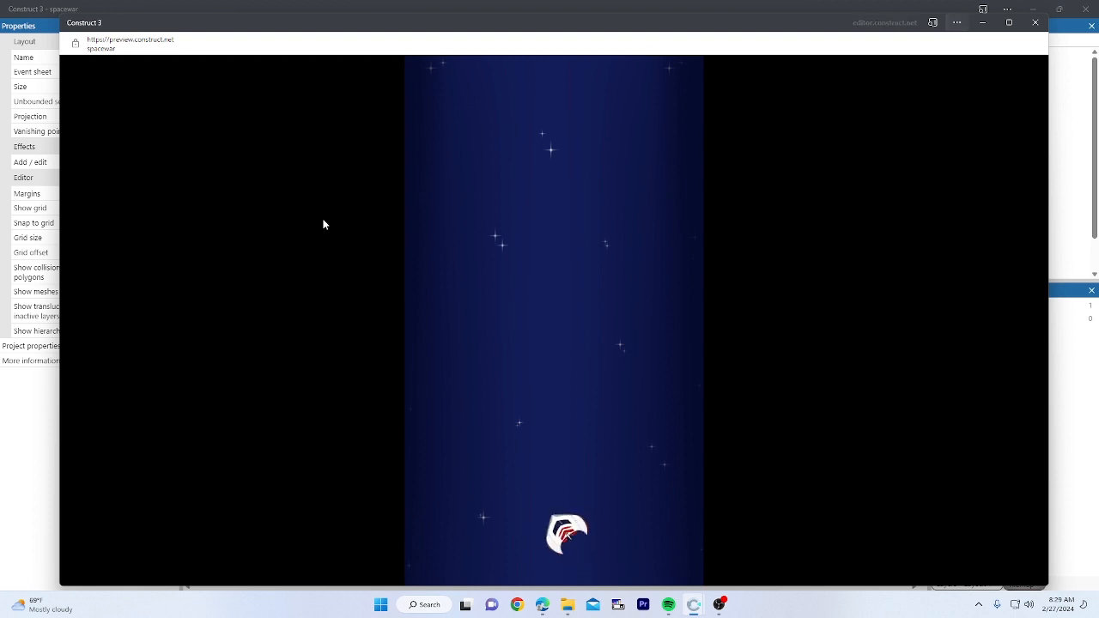
pyautogui.press('Up')
pyautogui.press('Left')
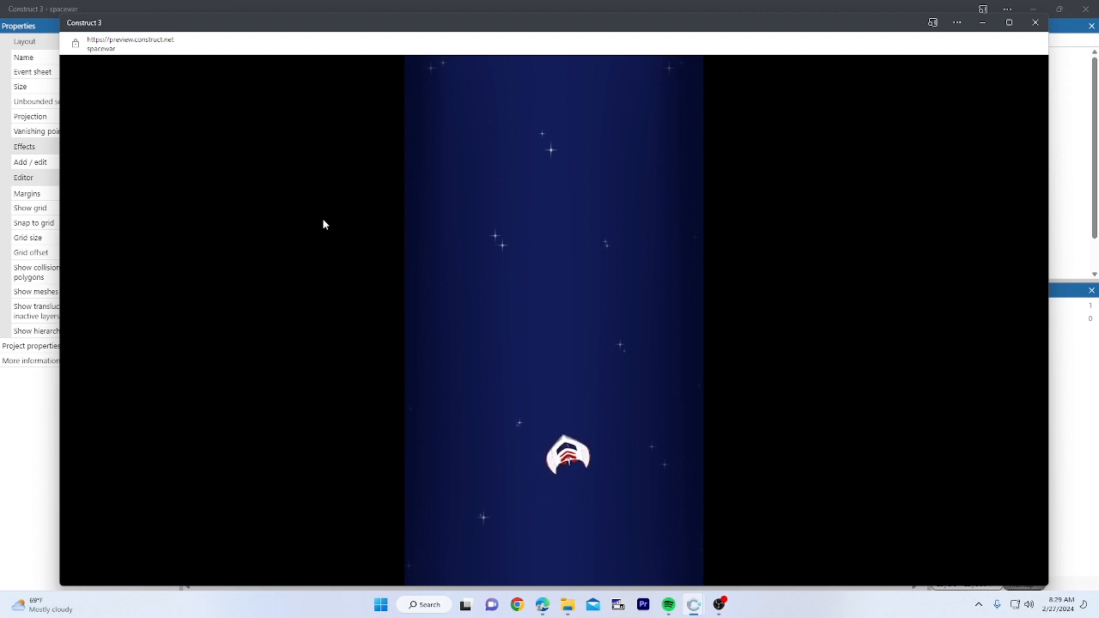
pyautogui.click(1035, 22)
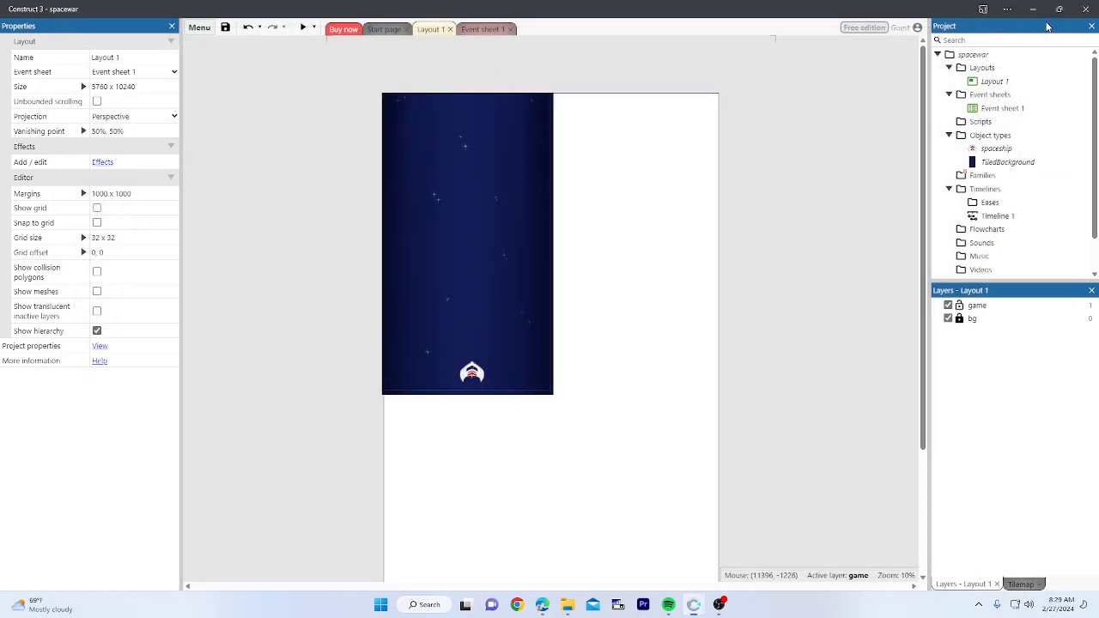
pyautogui.click(303, 29)
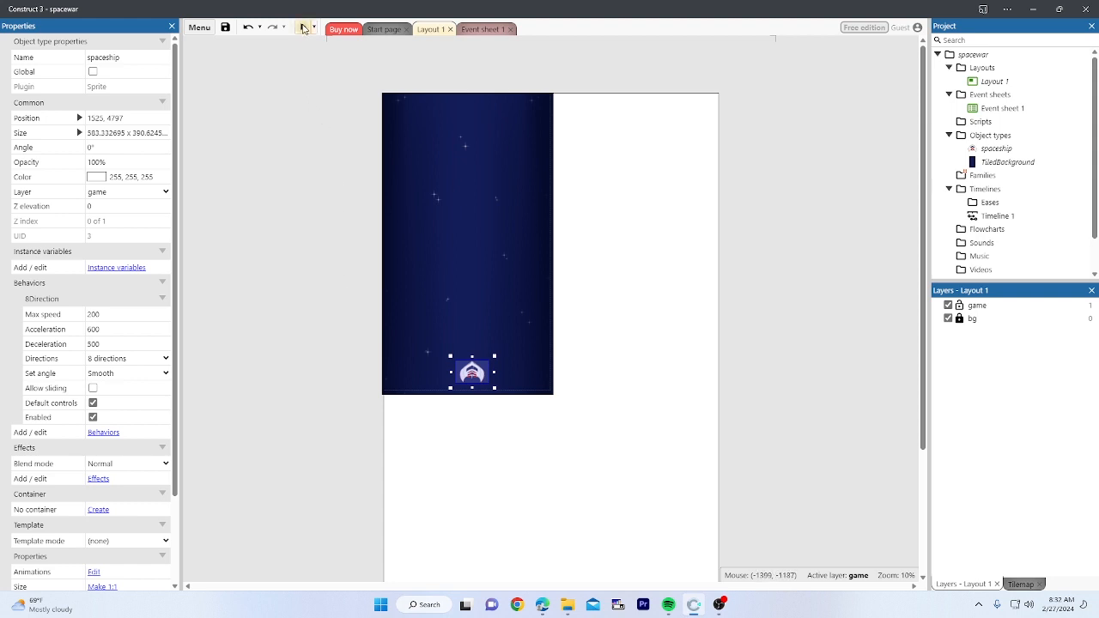
pyautogui.click(304, 28)
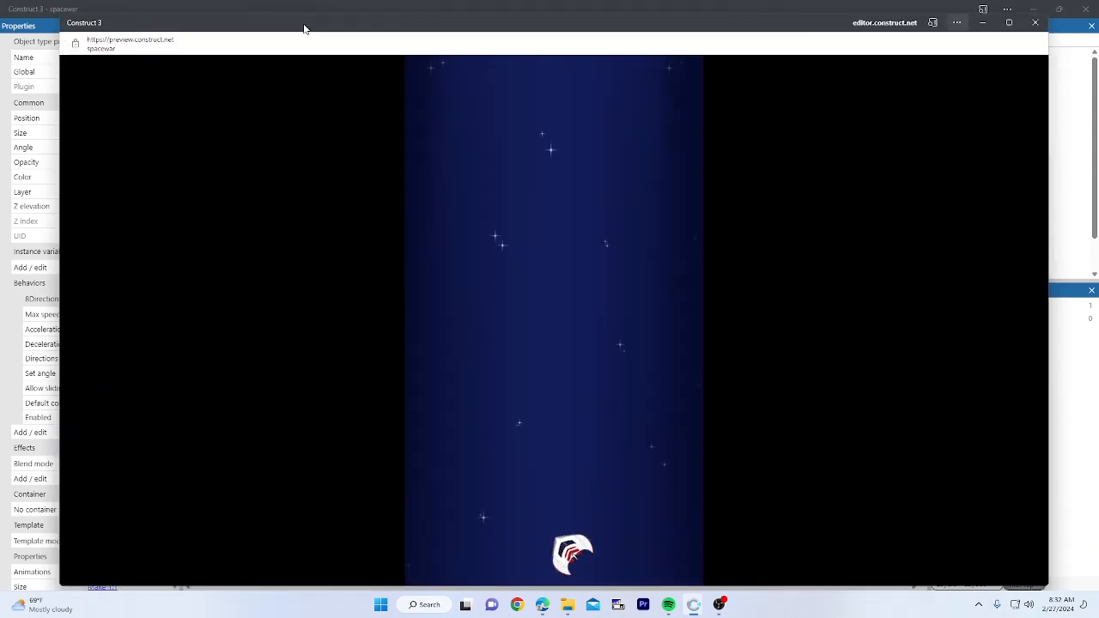
pyautogui.press('Up')
pyautogui.press('Right')
pyautogui.press('Up')
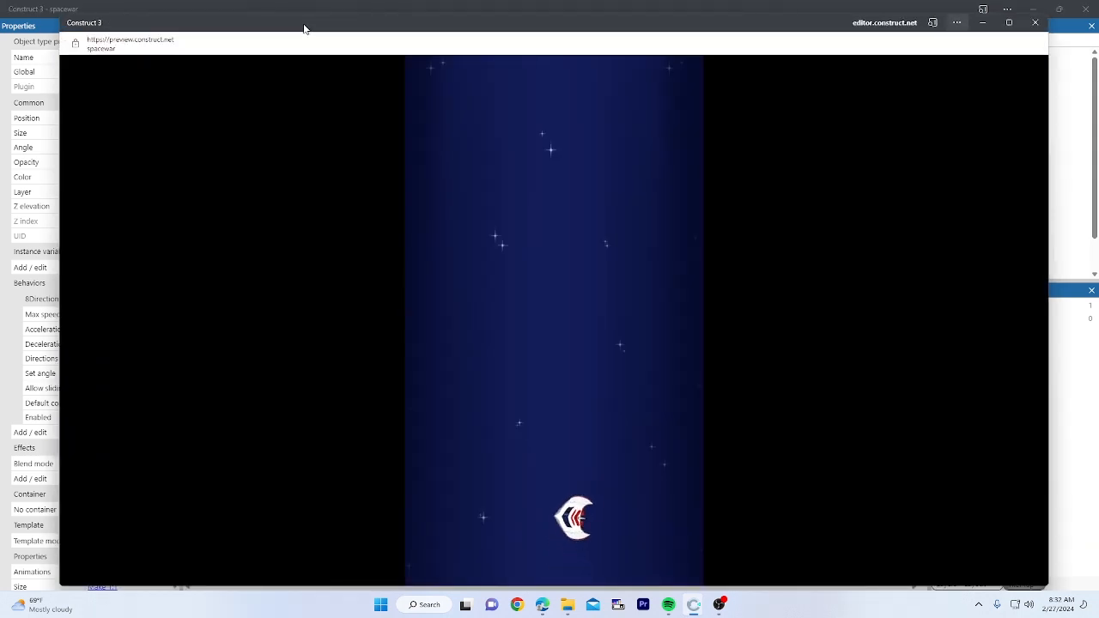
pyautogui.press('Right')
pyautogui.press('Up')
pyautogui.press('Left')
pyautogui.press('Right')
pyautogui.press('Left')
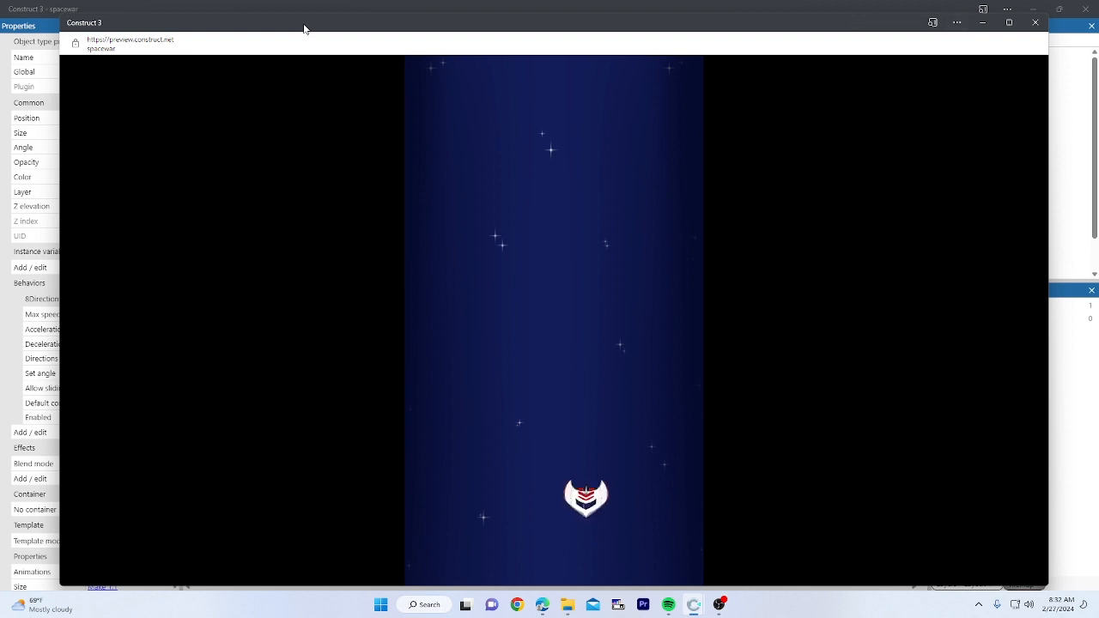
pyautogui.click(1033, 23)
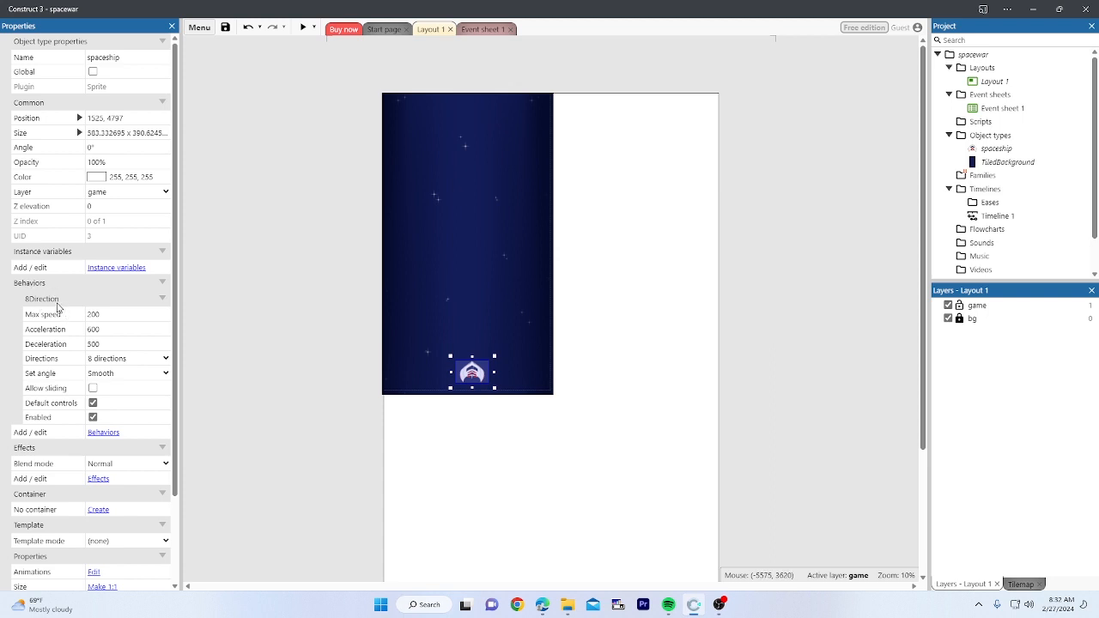
# Step: Set the spaceship's 8Direction Directions property to 4 directions
pyautogui.click(50, 361)
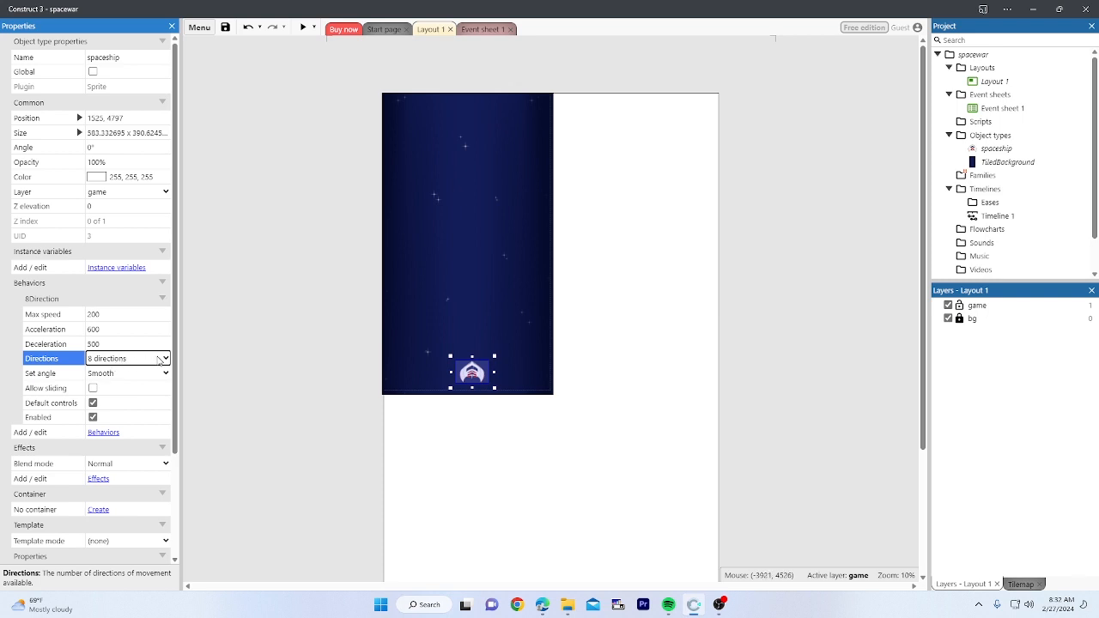
pyautogui.click(163, 359)
pyautogui.click(91, 360)
pyautogui.click(127, 359)
pyautogui.click(134, 387)
# Step: Preview the layout and test the 4-direction movement with the arrow keys
pyautogui.click(303, 27)
pyautogui.press('Up')
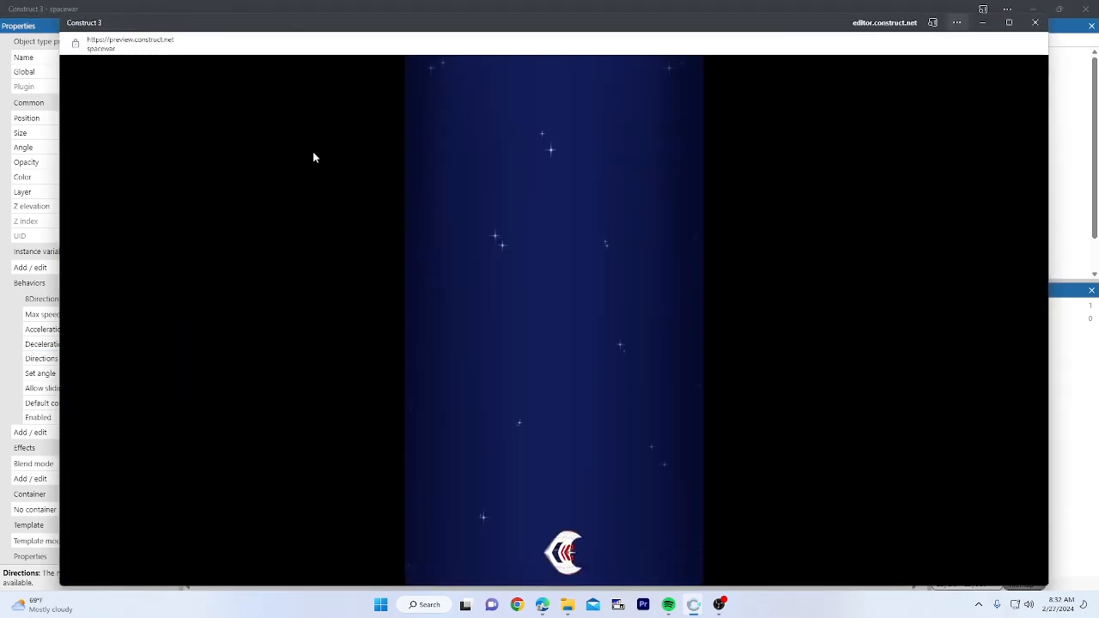
pyautogui.press('Right')
pyautogui.press('Up')
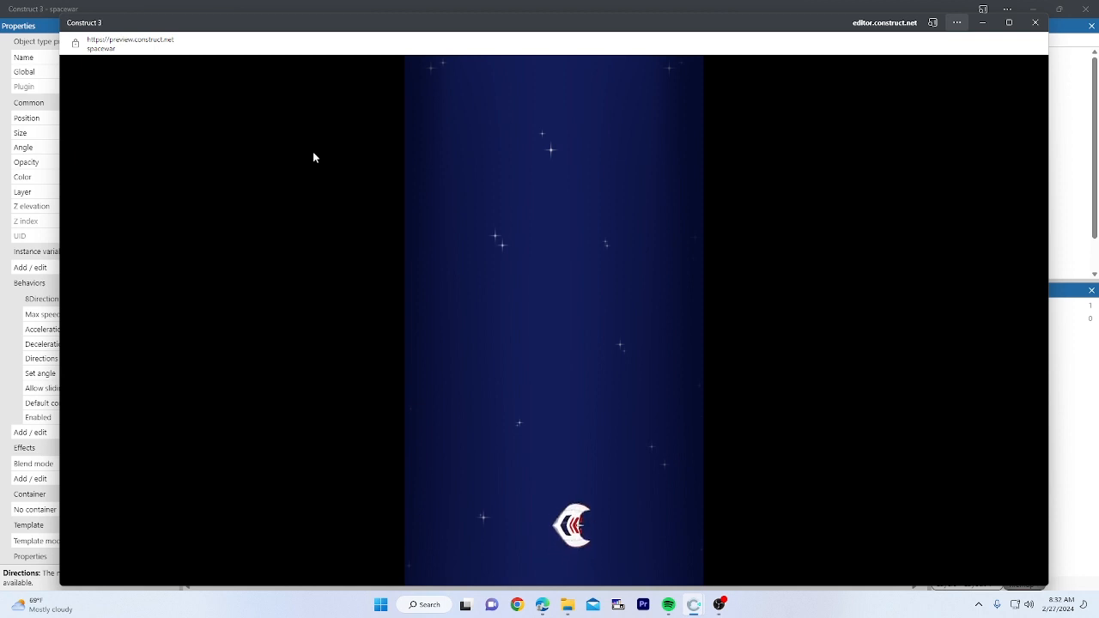
pyautogui.press('Left')
pyautogui.press('Down')
pyautogui.press('Up')
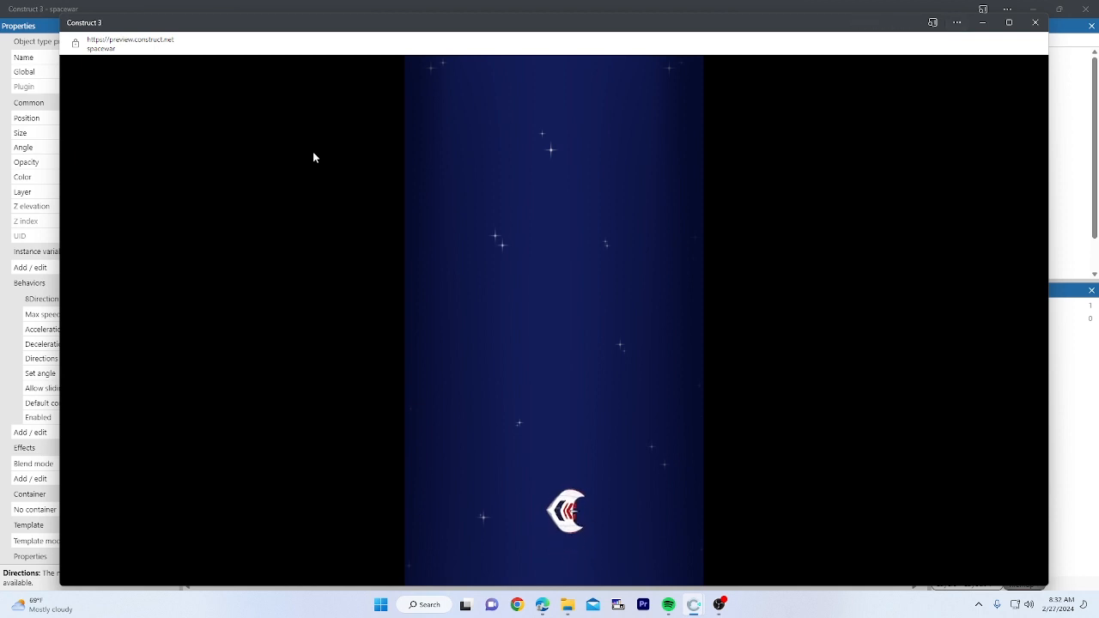
pyautogui.press('Right')
pyautogui.press('Up')
pyautogui.press('Right')
pyautogui.press('Up')
pyautogui.press('Right')
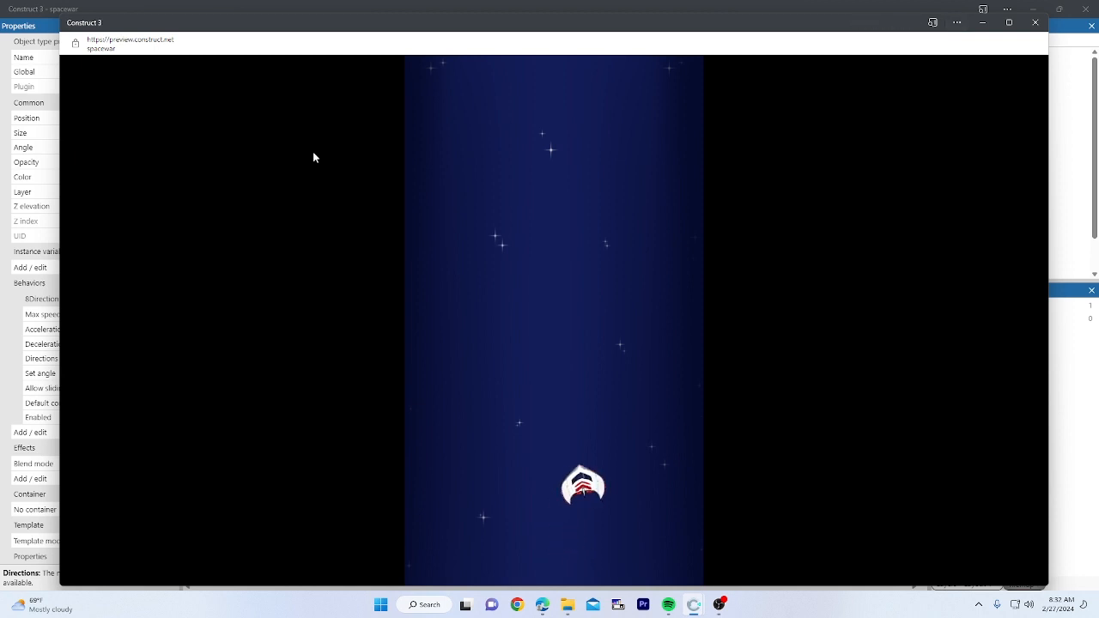
pyautogui.press('Up')
pyautogui.press('Right')
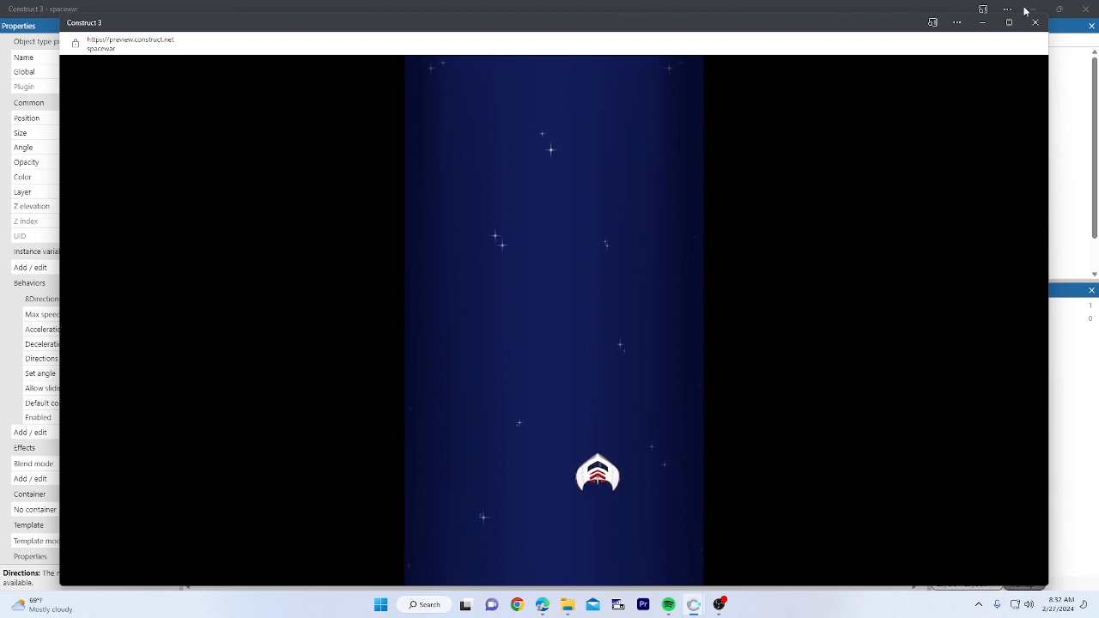
pyautogui.click(1036, 23)
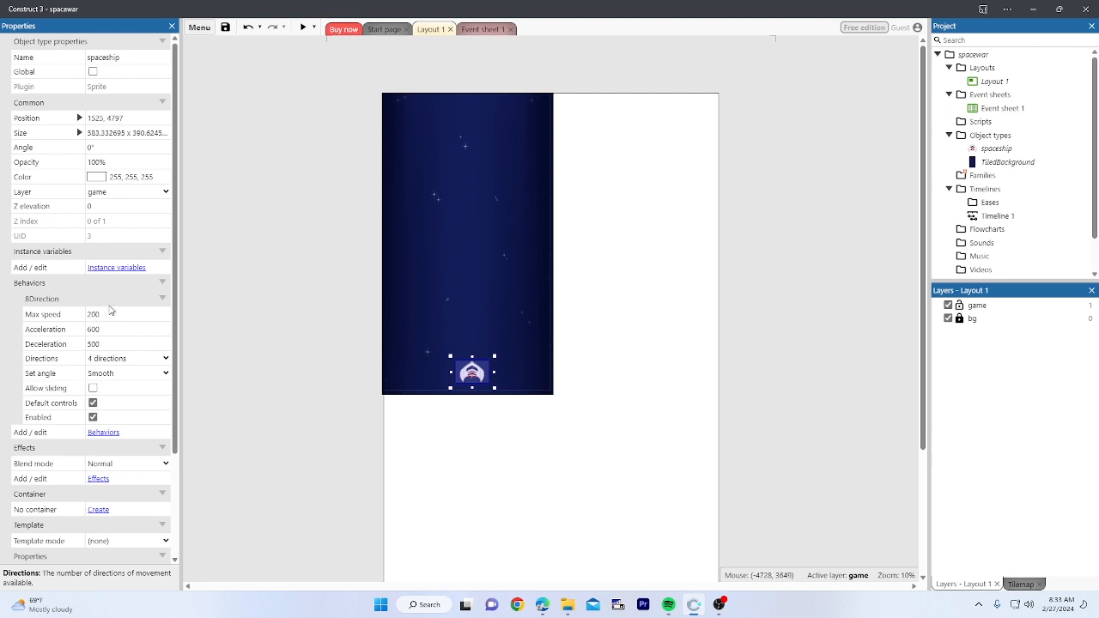
# Step: Set the 8Direction Set angle to No and check it in a quick preview
pyautogui.scroll(-1, 123, 334)
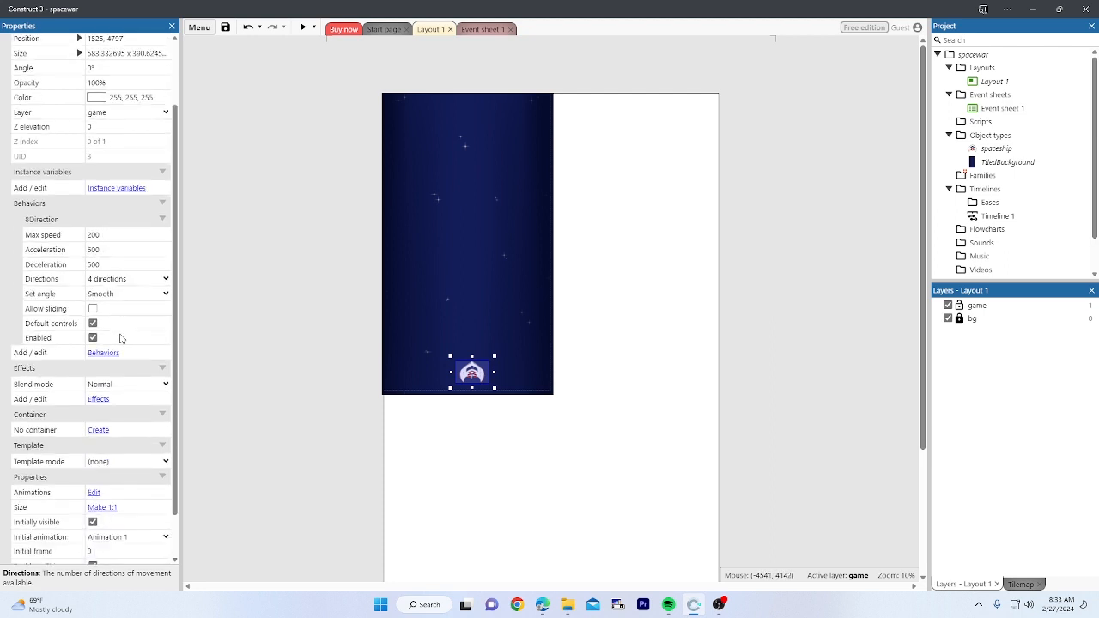
pyautogui.scroll(1, 121, 343)
pyautogui.click(115, 373)
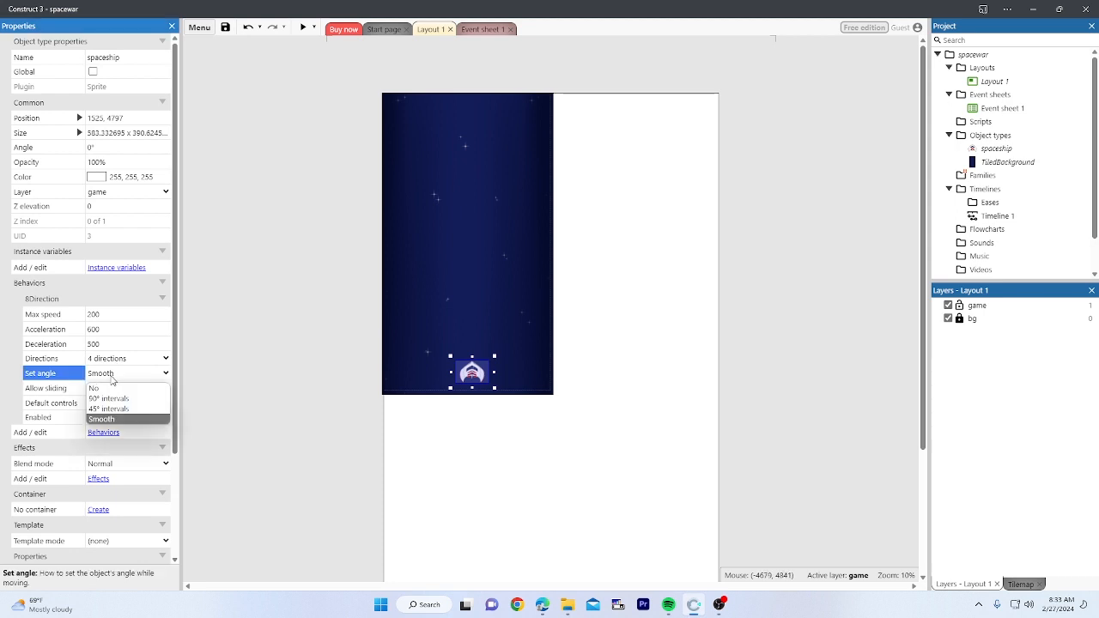
pyautogui.click(103, 388)
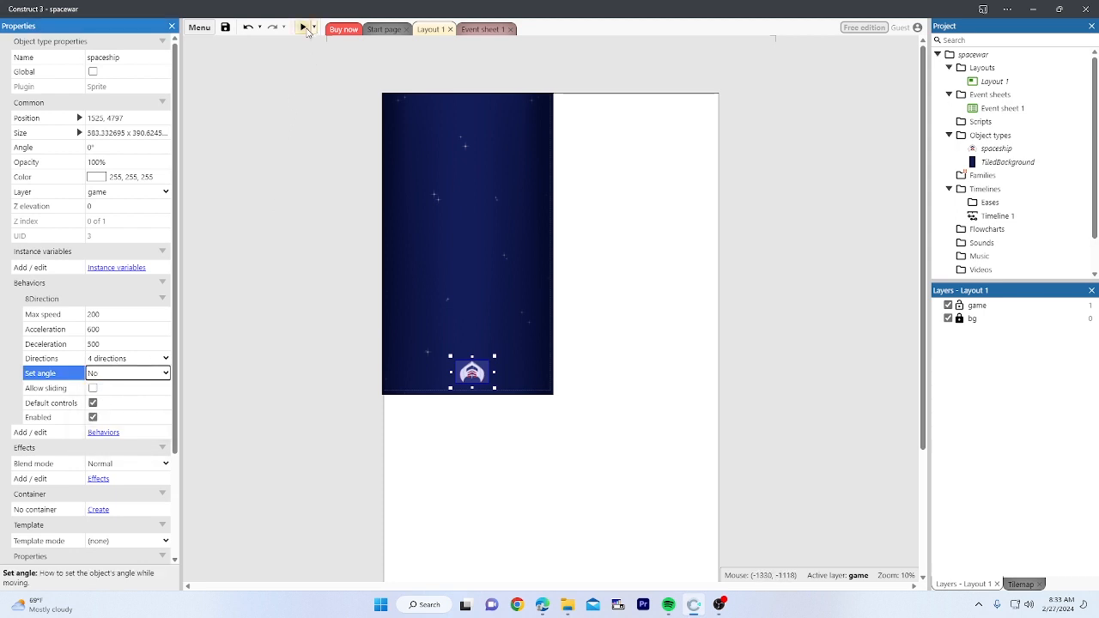
pyautogui.click(304, 28)
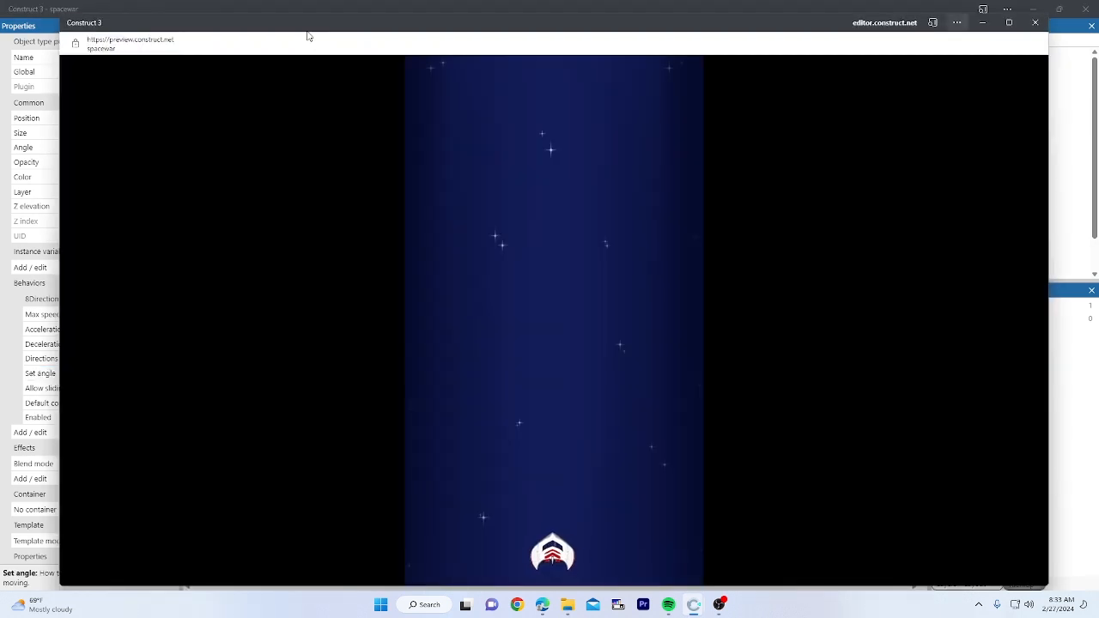
pyautogui.click(1035, 23)
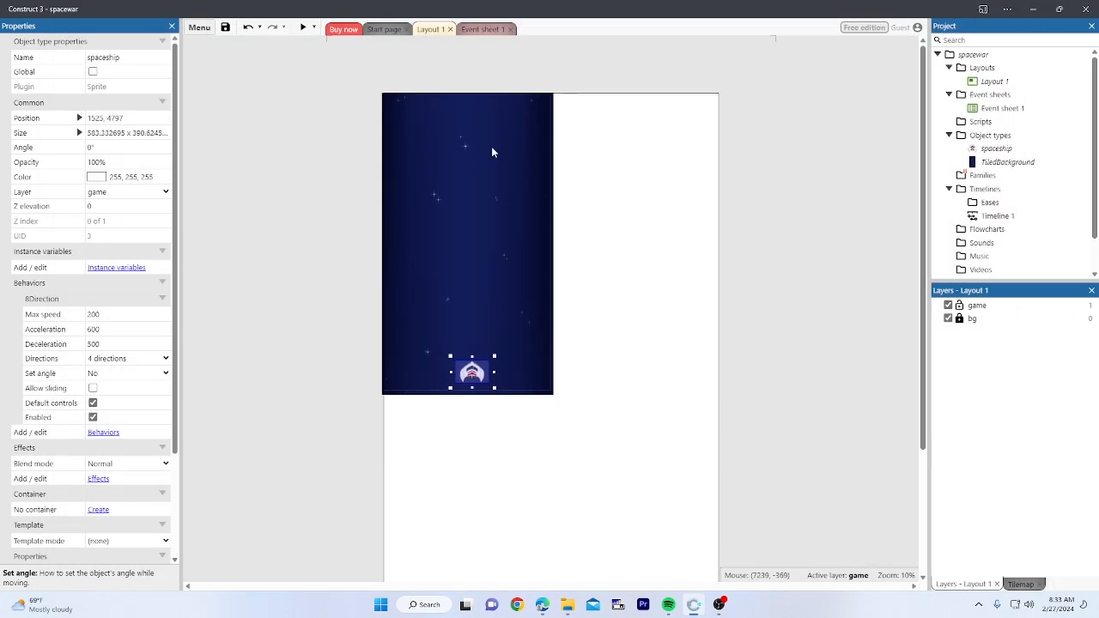
# Step: Keep 4 directions, try Smooth rotation, revert Set angle to No, and preview again
pyautogui.click(92, 362)
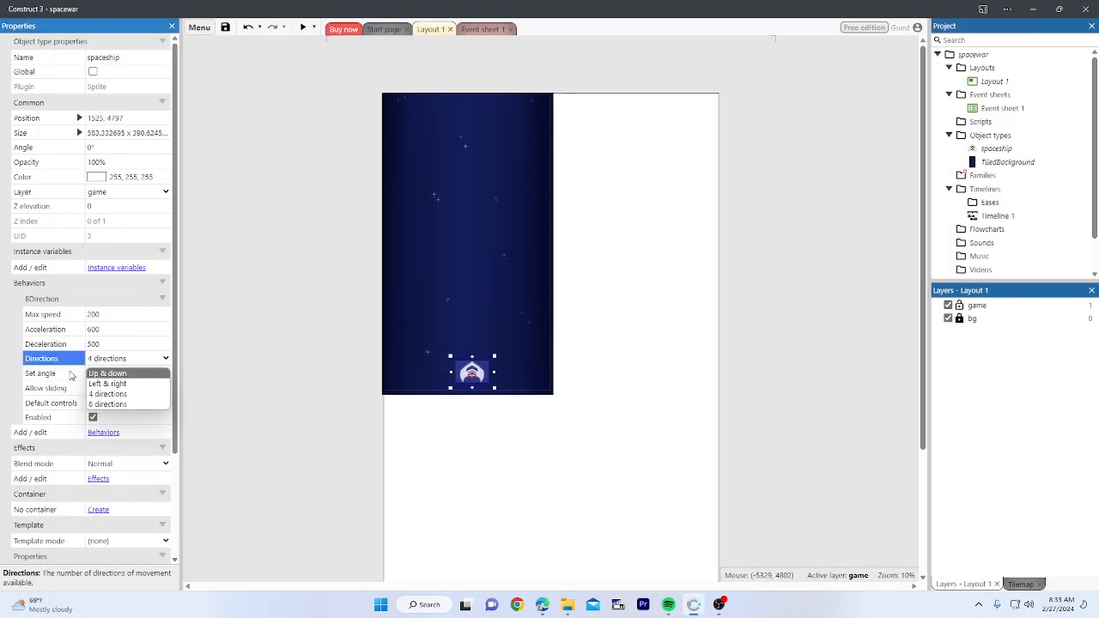
pyautogui.click(61, 378)
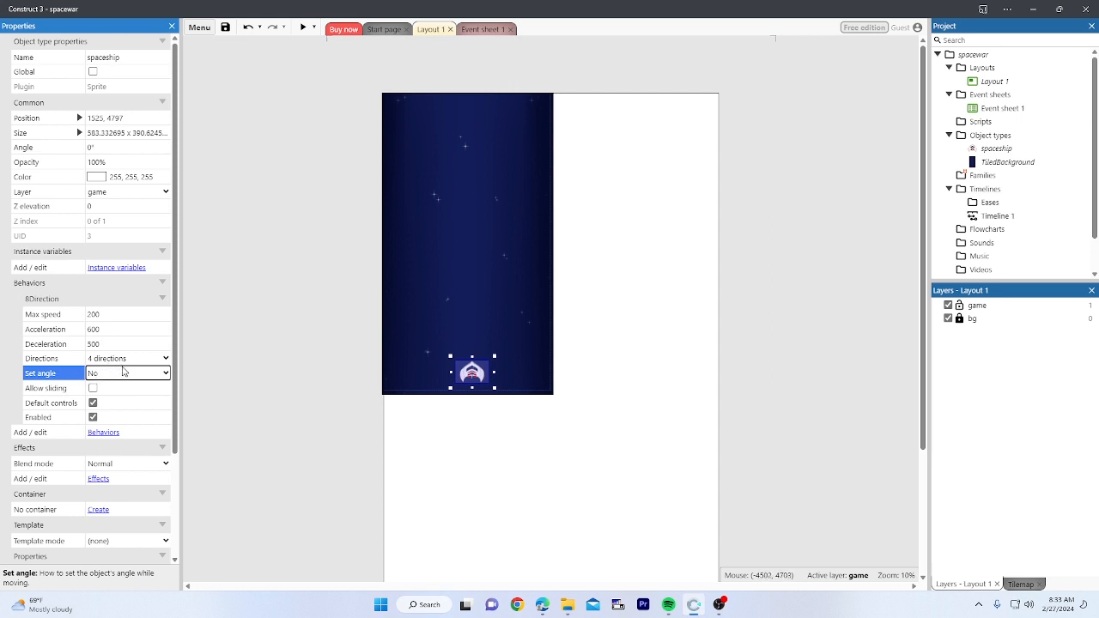
pyautogui.click(123, 373)
pyautogui.click(106, 419)
pyautogui.click(130, 374)
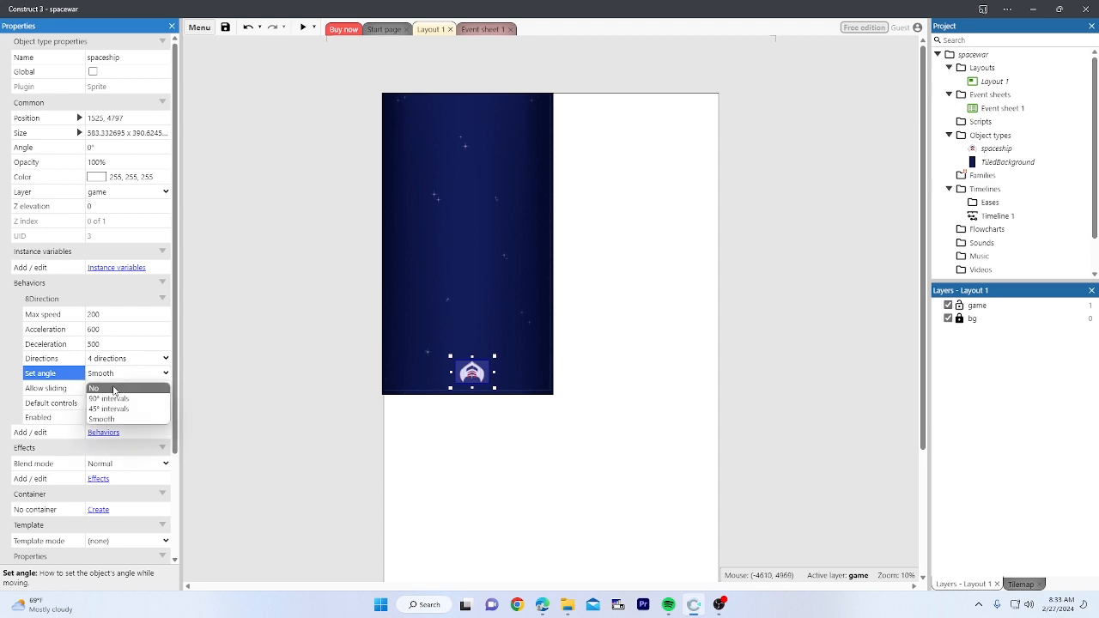
pyautogui.click(107, 391)
pyautogui.click(227, 326)
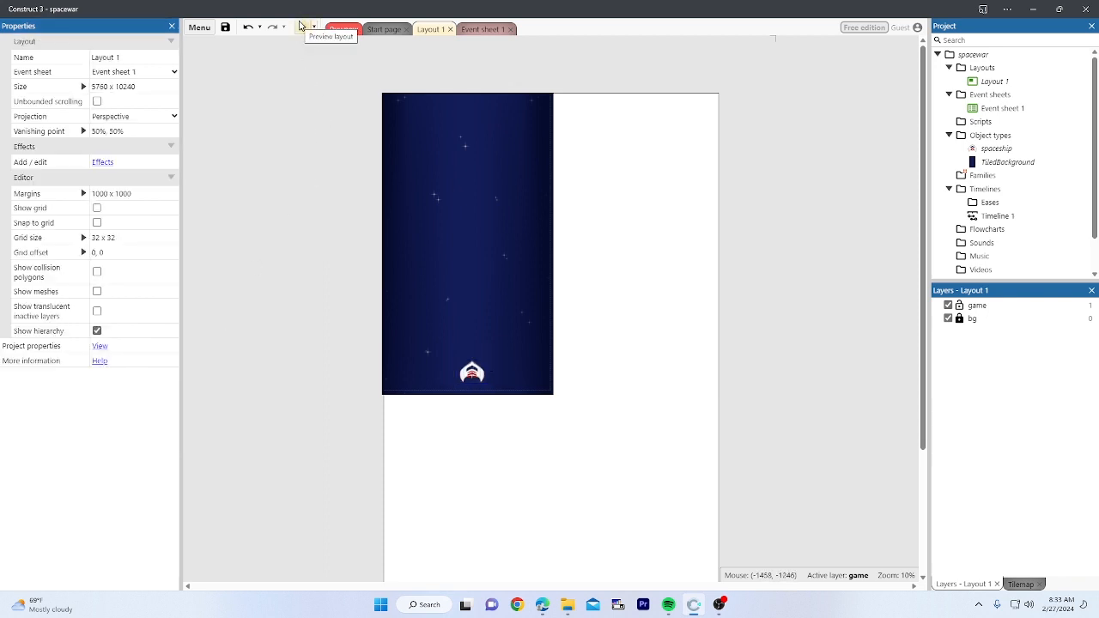
pyautogui.click(303, 26)
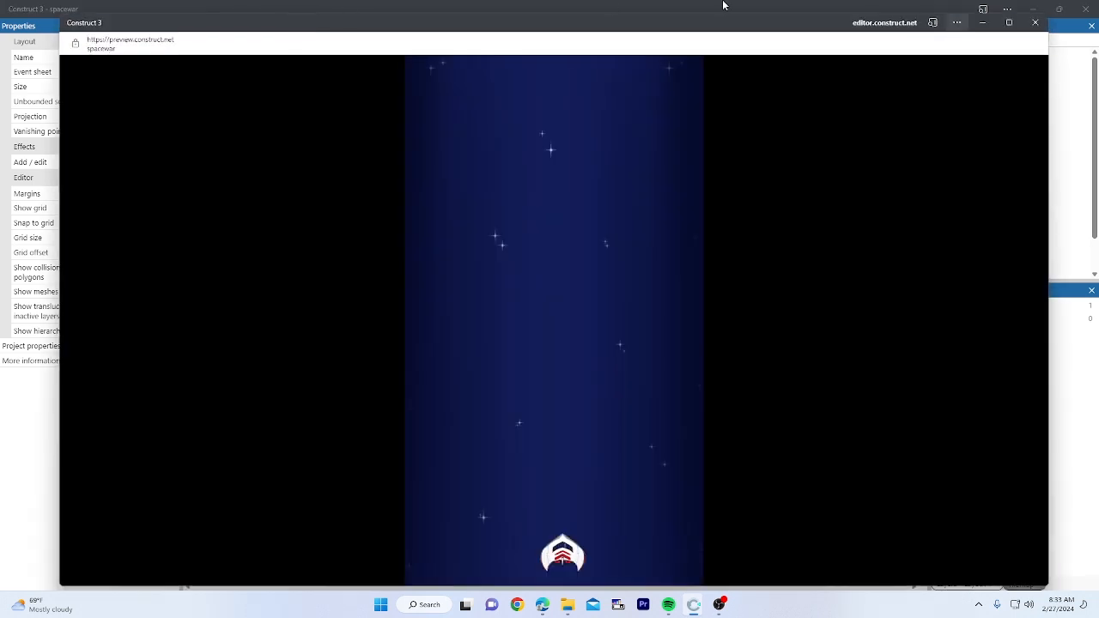
pyautogui.click(1036, 22)
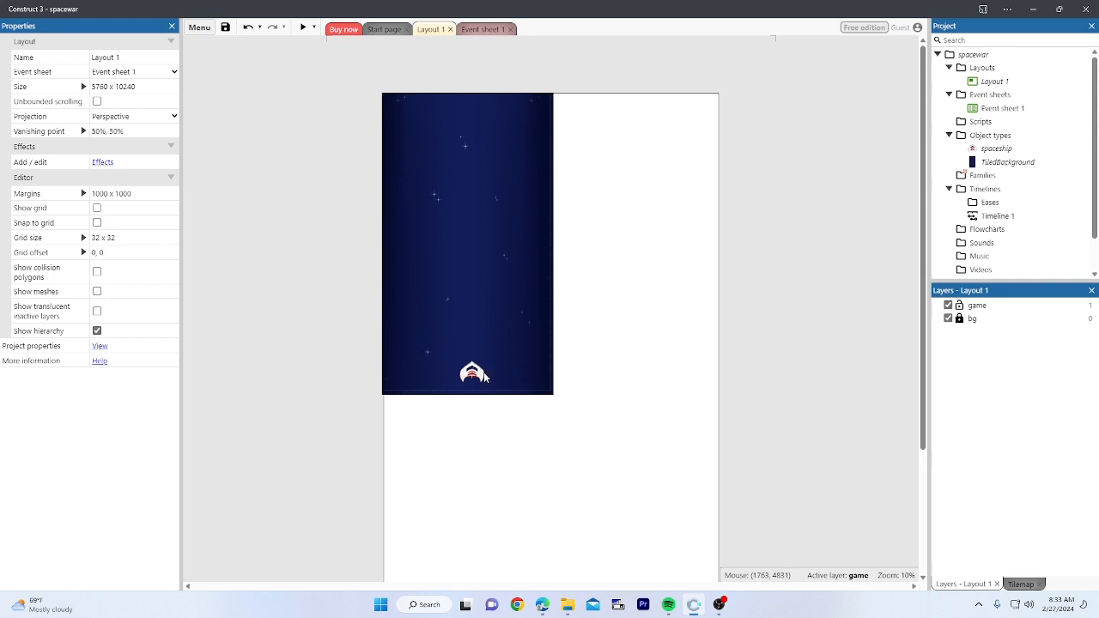
# Step: Reselect the spaceship to review its 8Direction properties
pyautogui.click(478, 375)
pyautogui.click(371, 371)
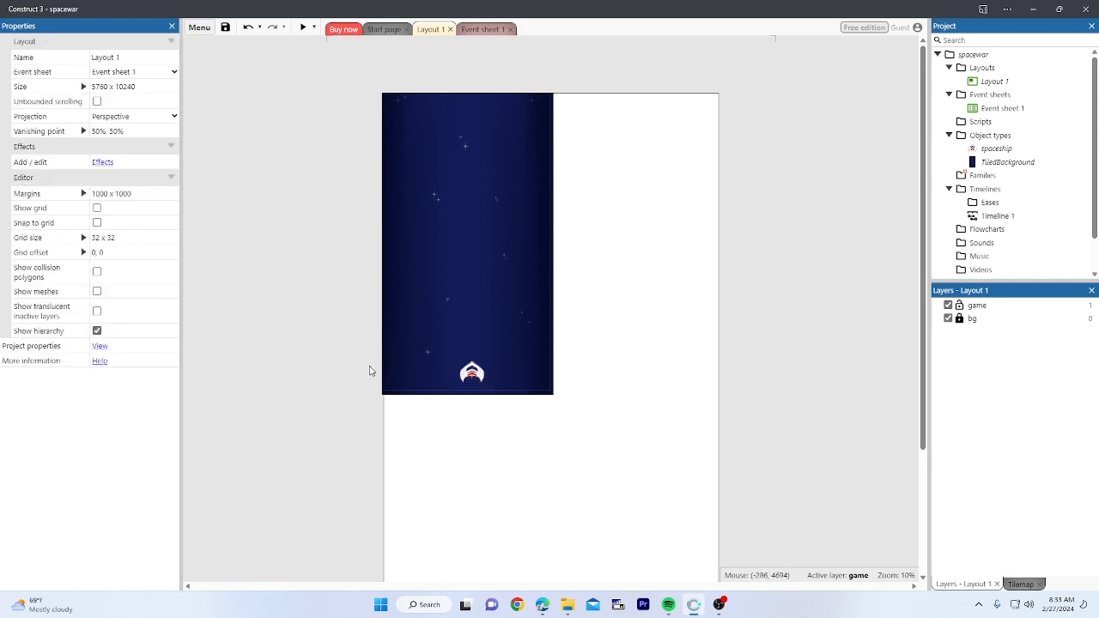
pyautogui.click(471, 370)
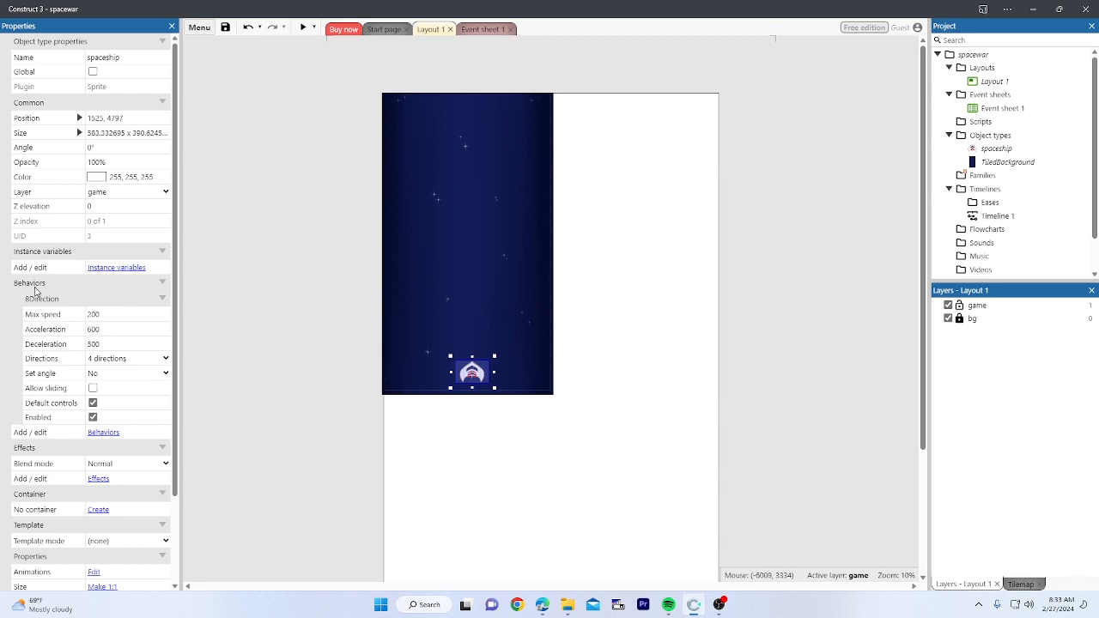
pyautogui.click(275, 230)
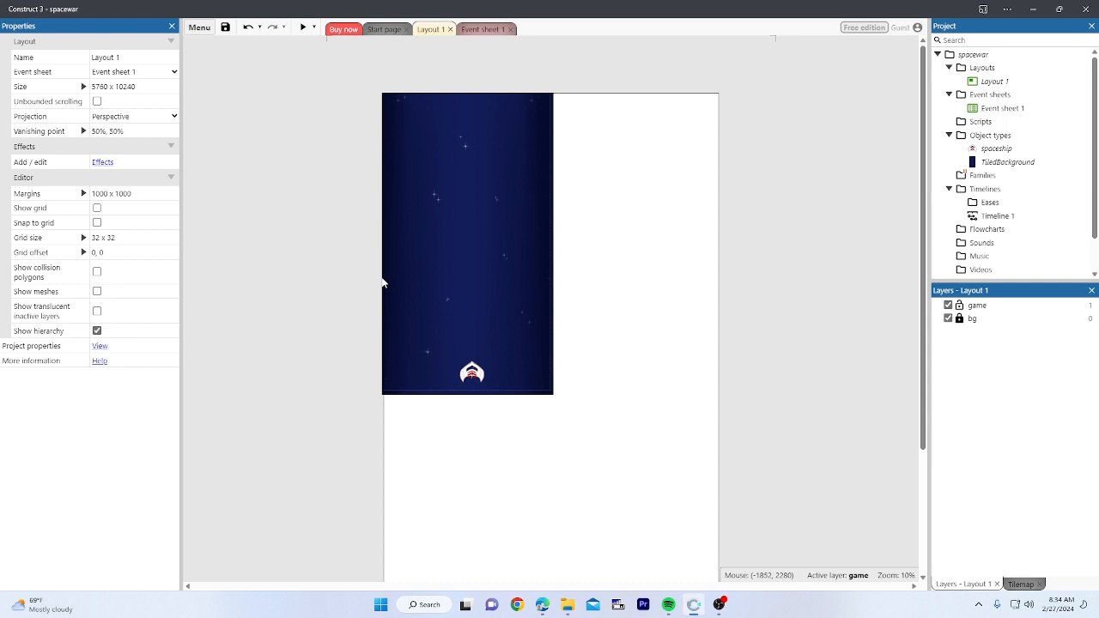
pyautogui.click(471, 372)
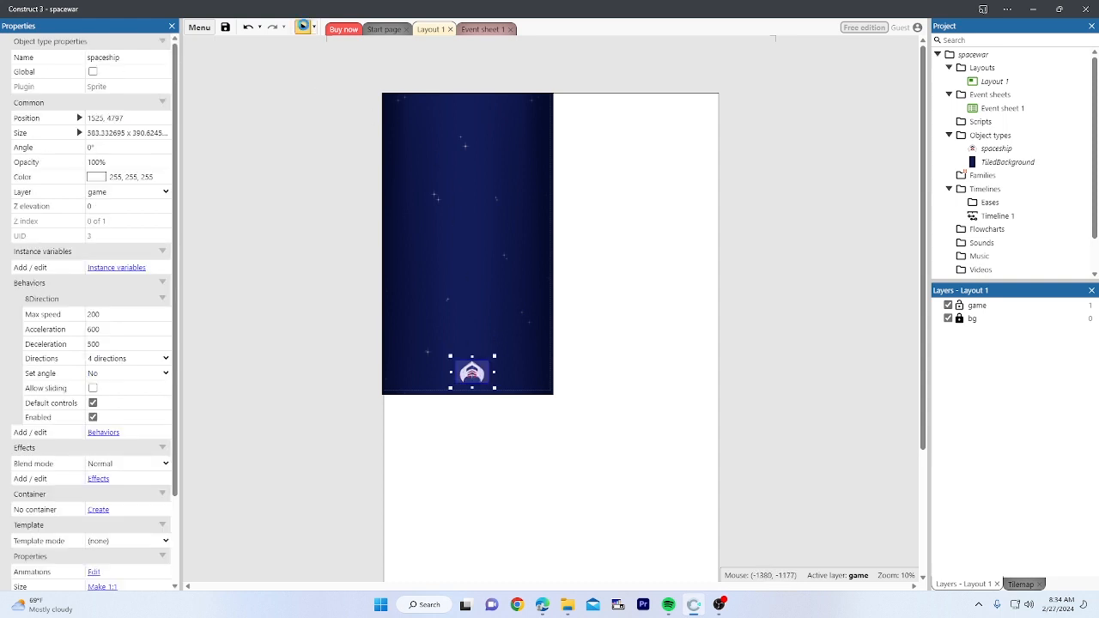
# Step: Preview the game and test the non-rotating ship with the arrow keys
pyautogui.click(302, 26)
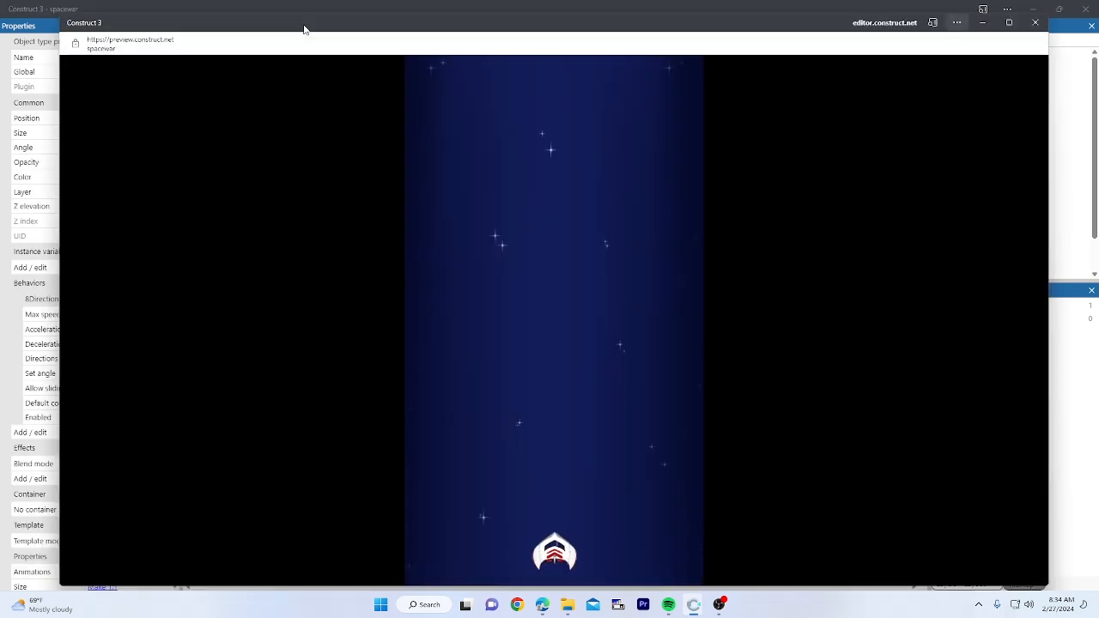
pyautogui.press('Up')
pyautogui.press('Right')
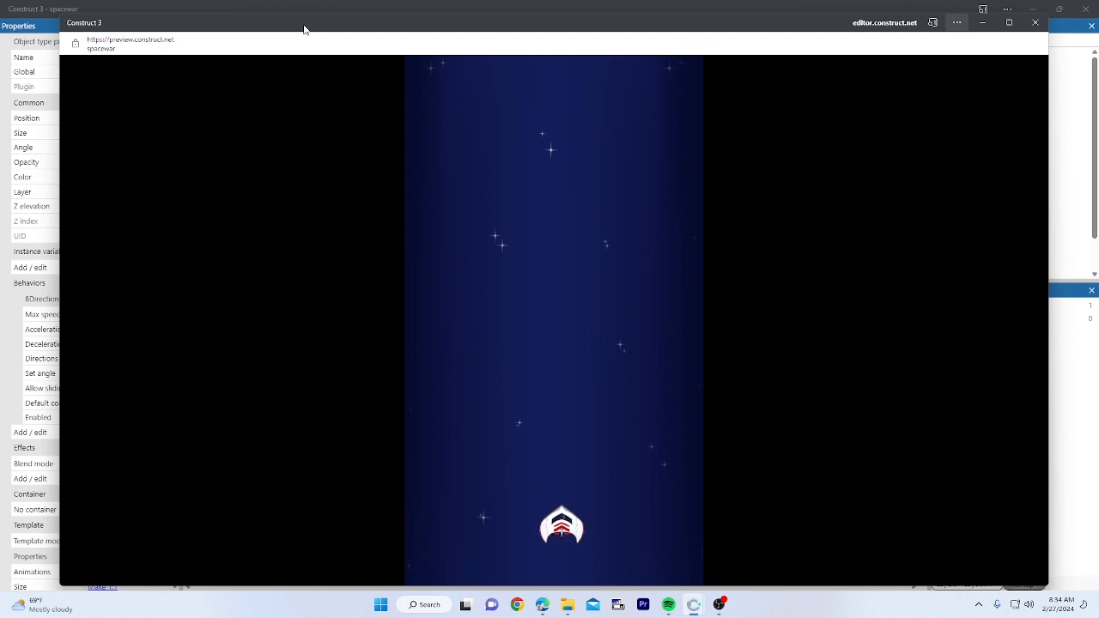
pyautogui.press('Up')
pyautogui.press('Right')
pyautogui.press('Left')
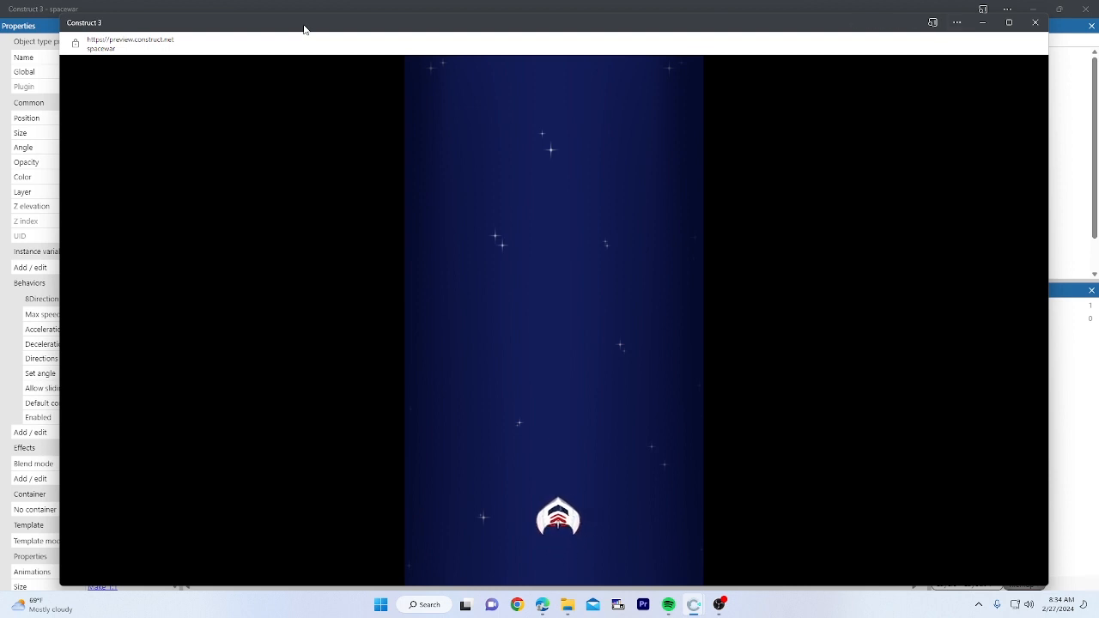
pyautogui.press('Down')
pyautogui.press('Right')
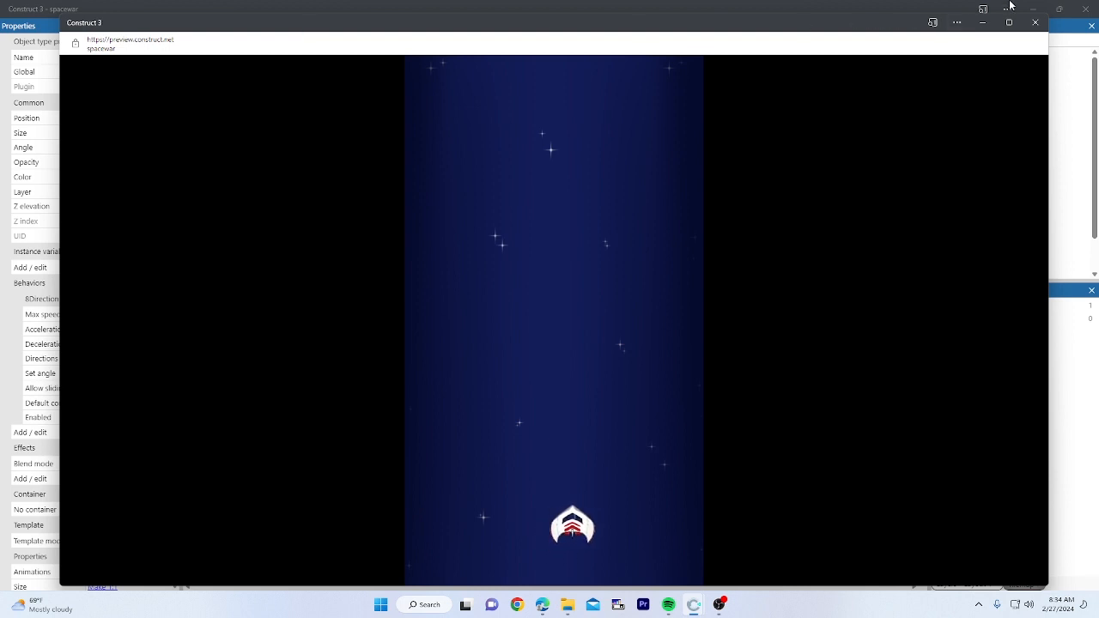
pyautogui.click(1035, 22)
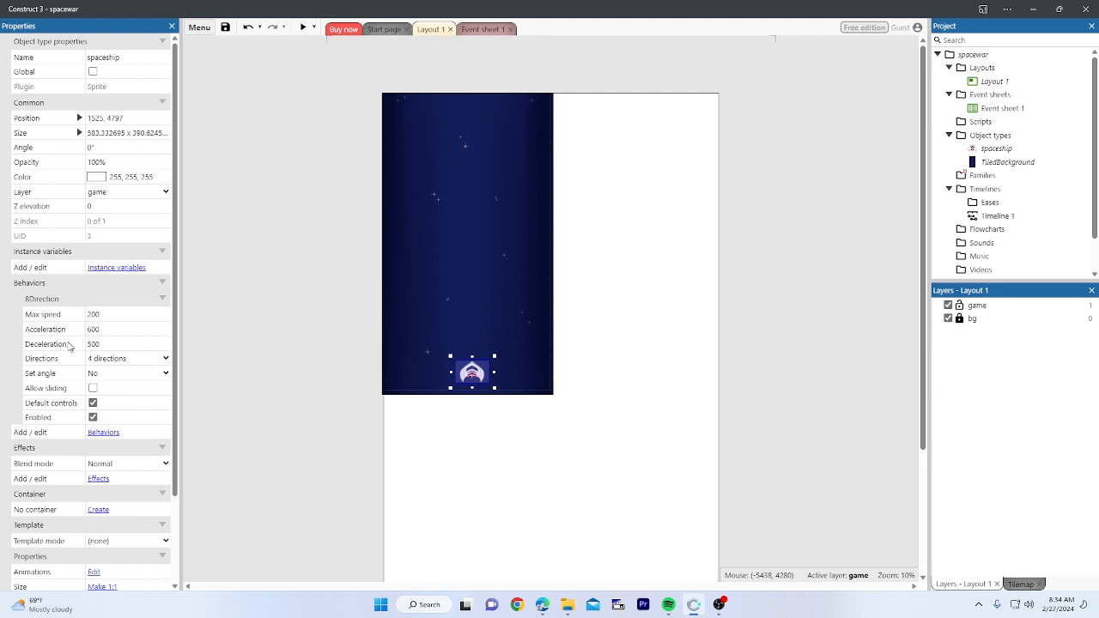
# Step: Set the spaceship's 8Direction Max speed to 600 and Acceleration to 1200
pyautogui.click(125, 314)
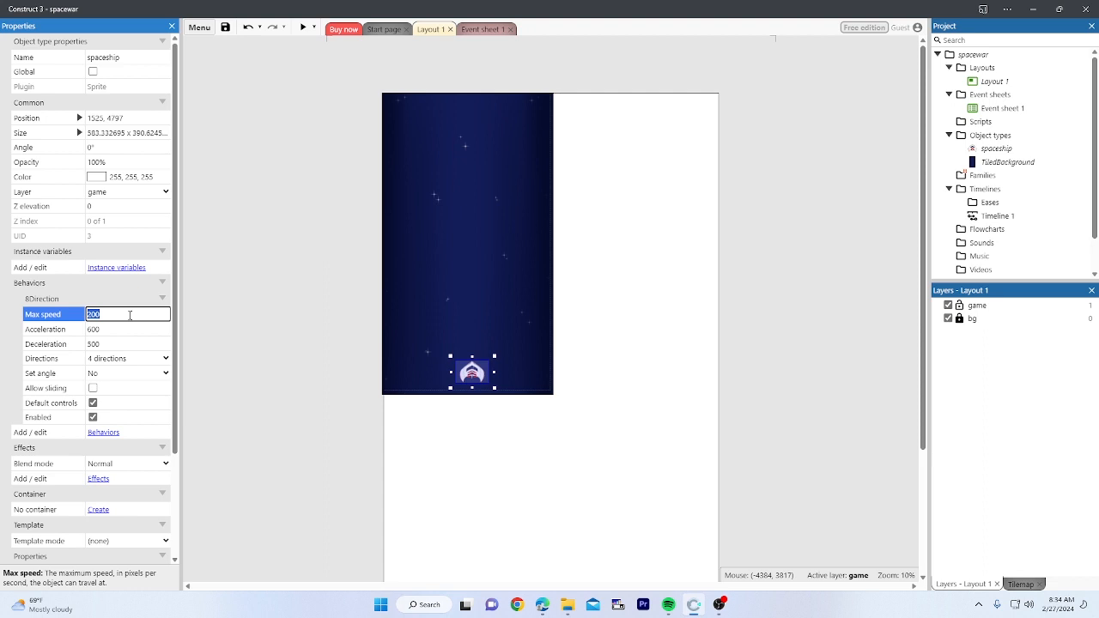
pyautogui.write('60')
pyautogui.click(101, 329)
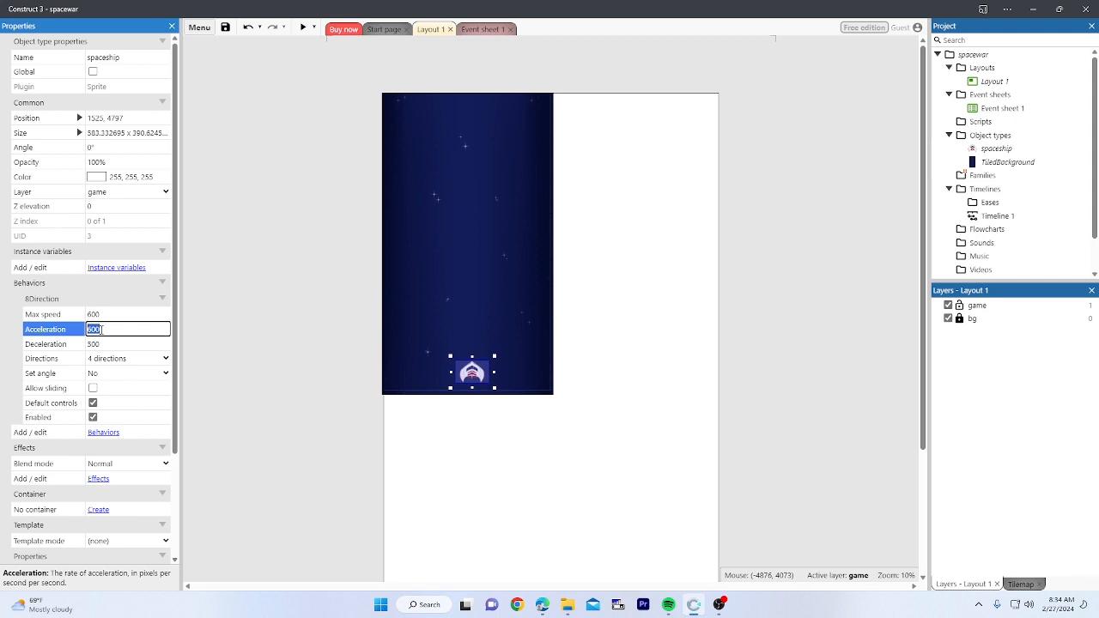
pyautogui.write('12')
pyautogui.click(97, 345)
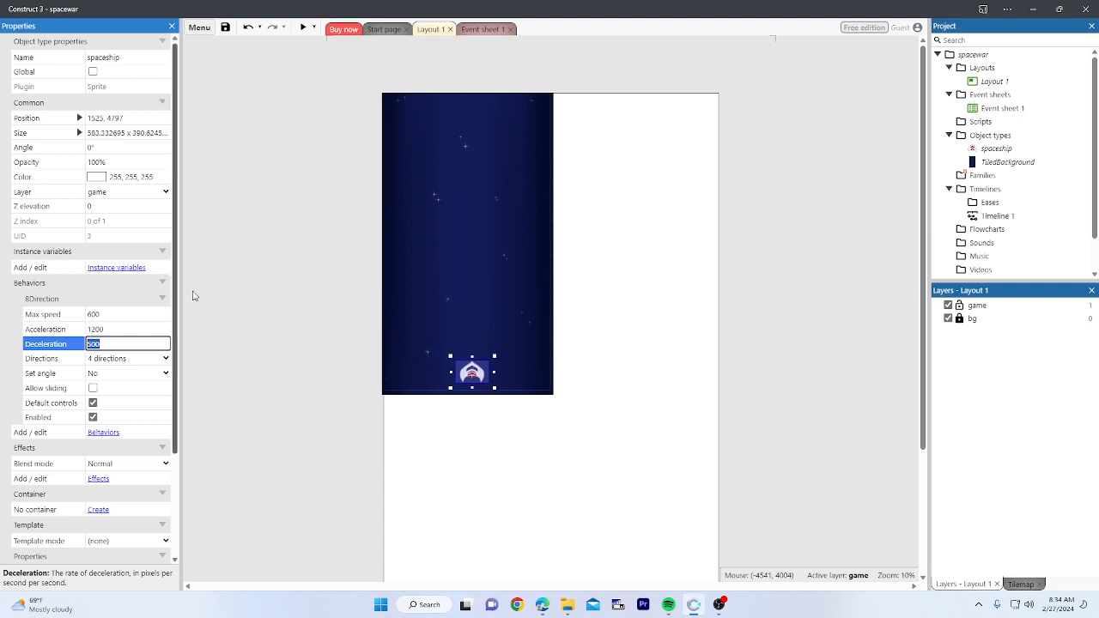
pyautogui.click(243, 199)
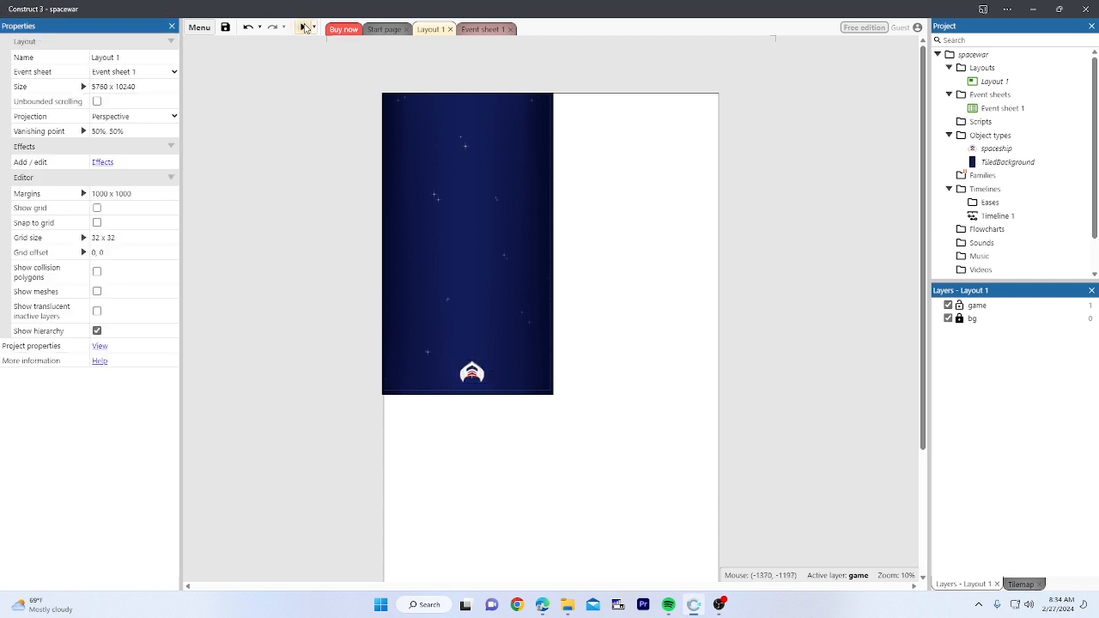
# Step: Preview the layout and test the faster movement with the arrow keys
pyautogui.click(304, 28)
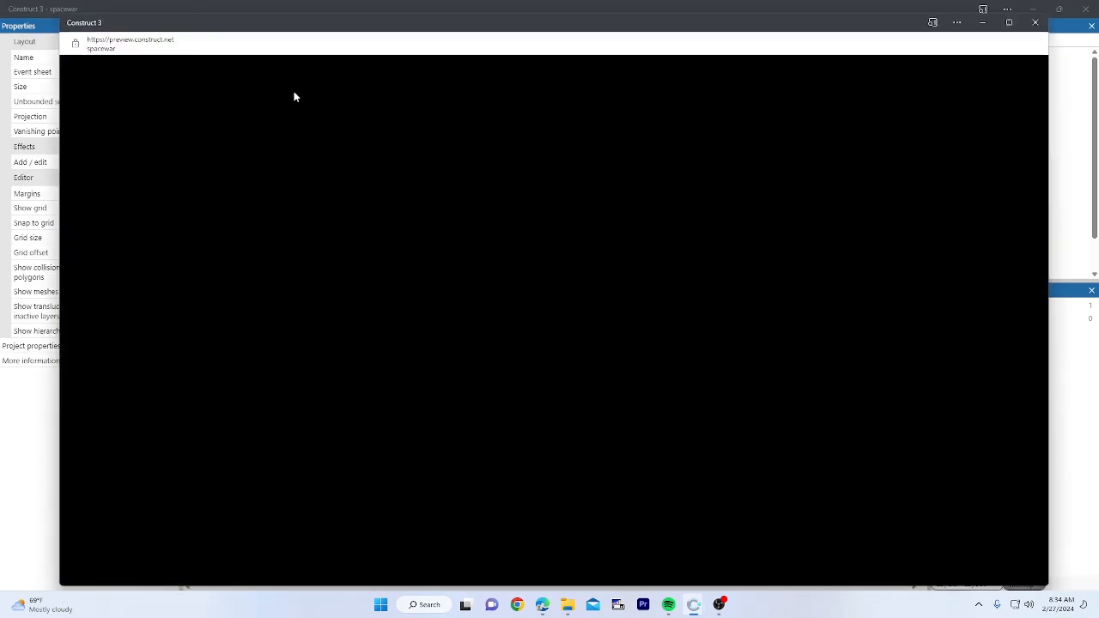
pyautogui.press('Left')
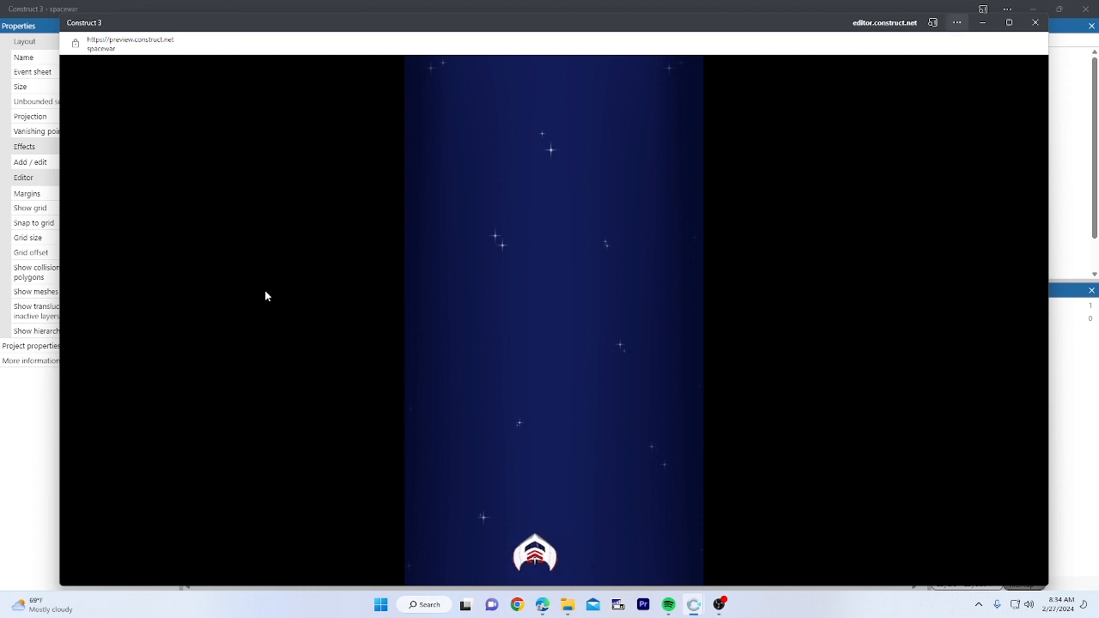
pyautogui.press('Up')
pyautogui.press('Right')
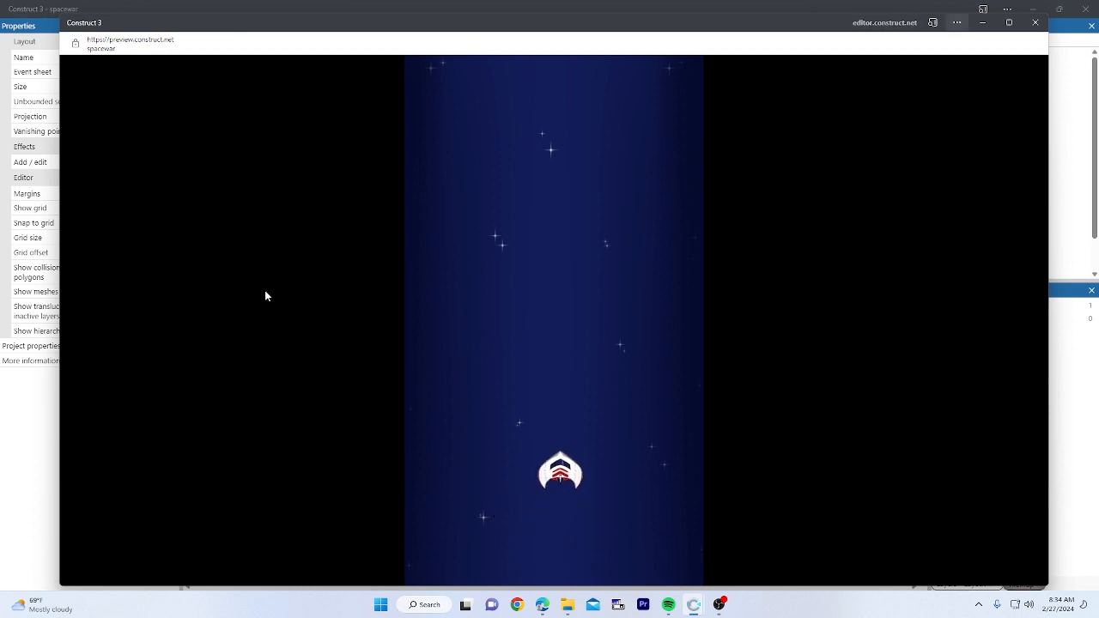
pyautogui.press('Left')
pyautogui.press('Up')
pyautogui.press('Right')
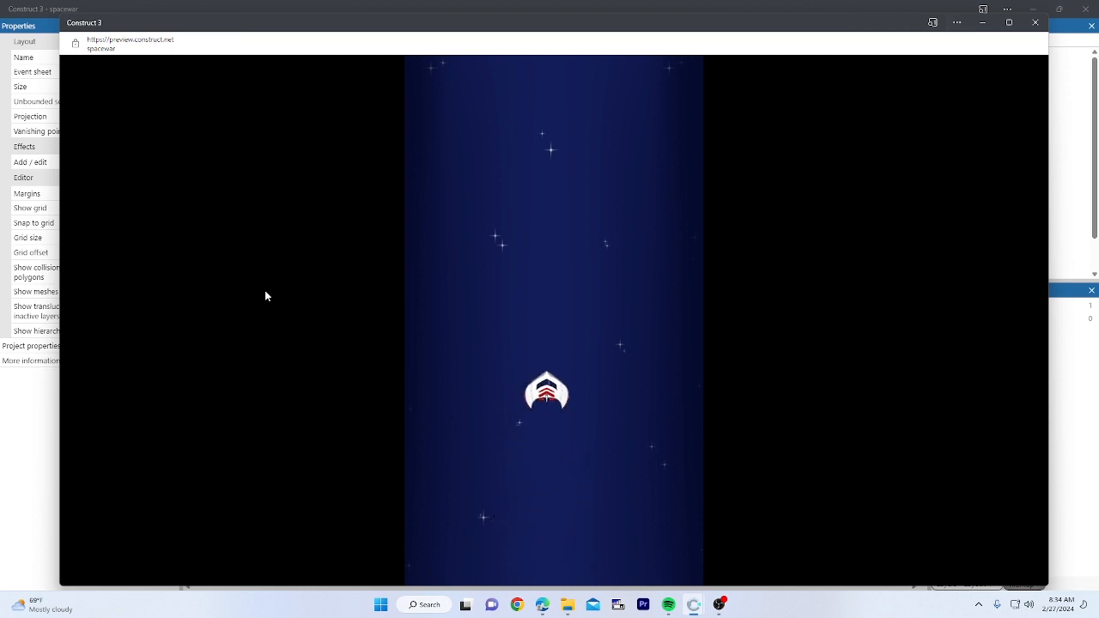
pyautogui.press('Down')
pyautogui.press('Left')
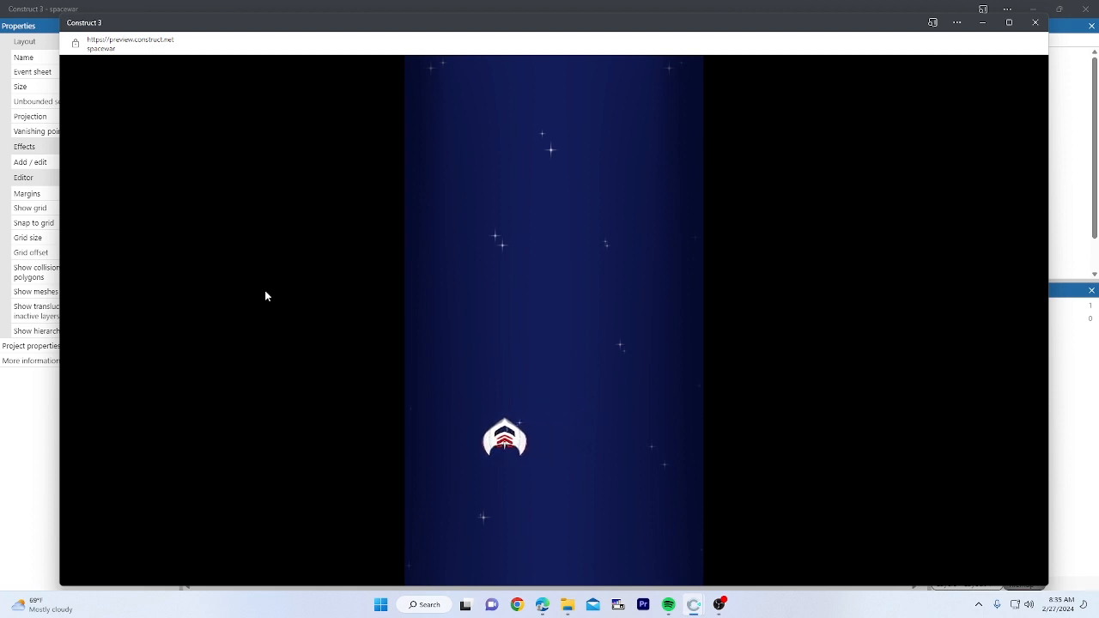
pyautogui.press('Right')
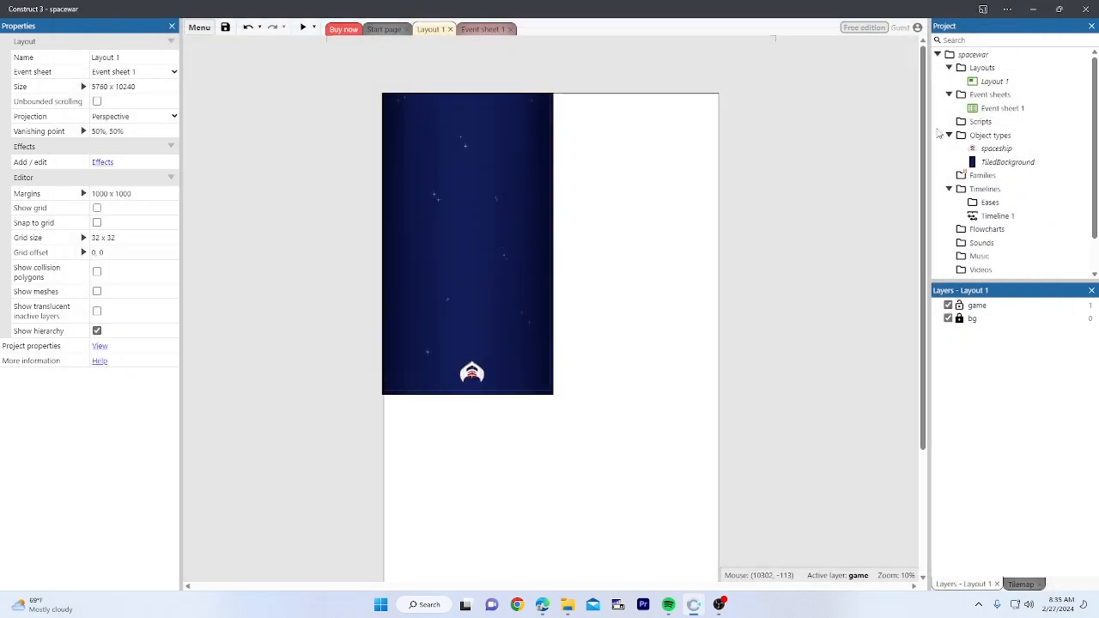
# Step: Close the preview and change the spaceship's 8Direction Deceleration to 1200
pyautogui.click(1036, 23)
pyautogui.click(472, 372)
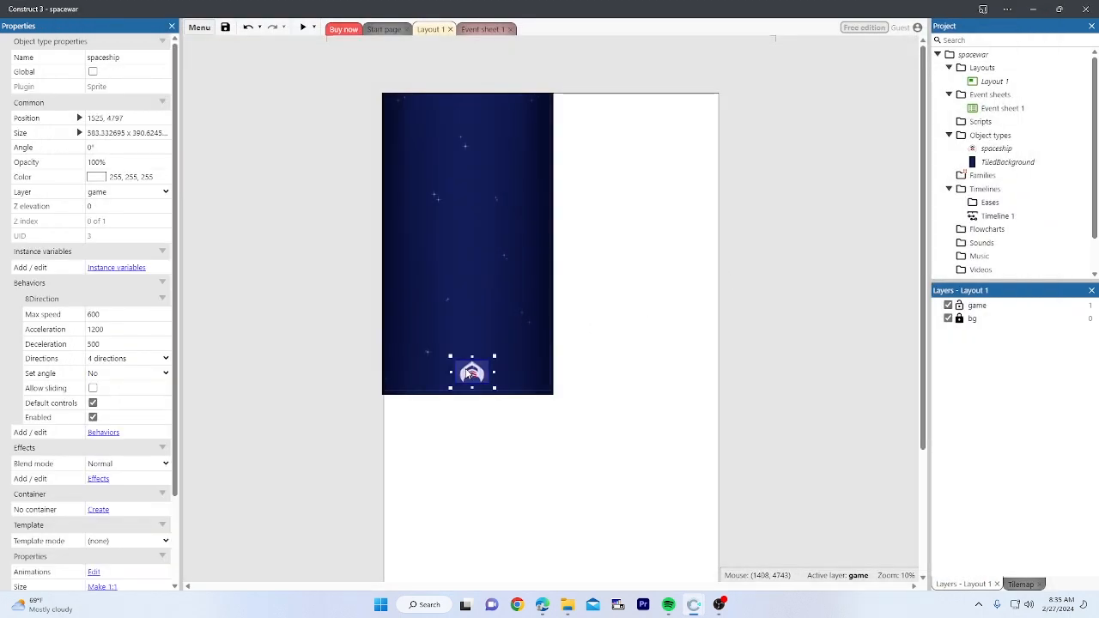
pyautogui.click(100, 344)
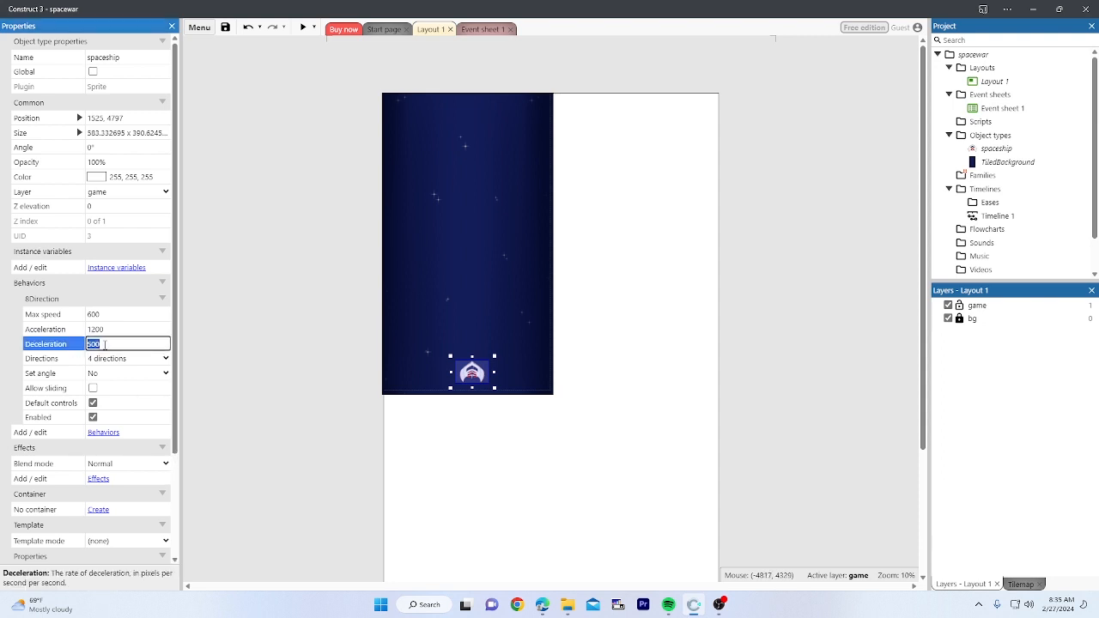
pyautogui.write('12')
pyautogui.moveTo(188, 342); pyautogui.dragTo(95, 350)
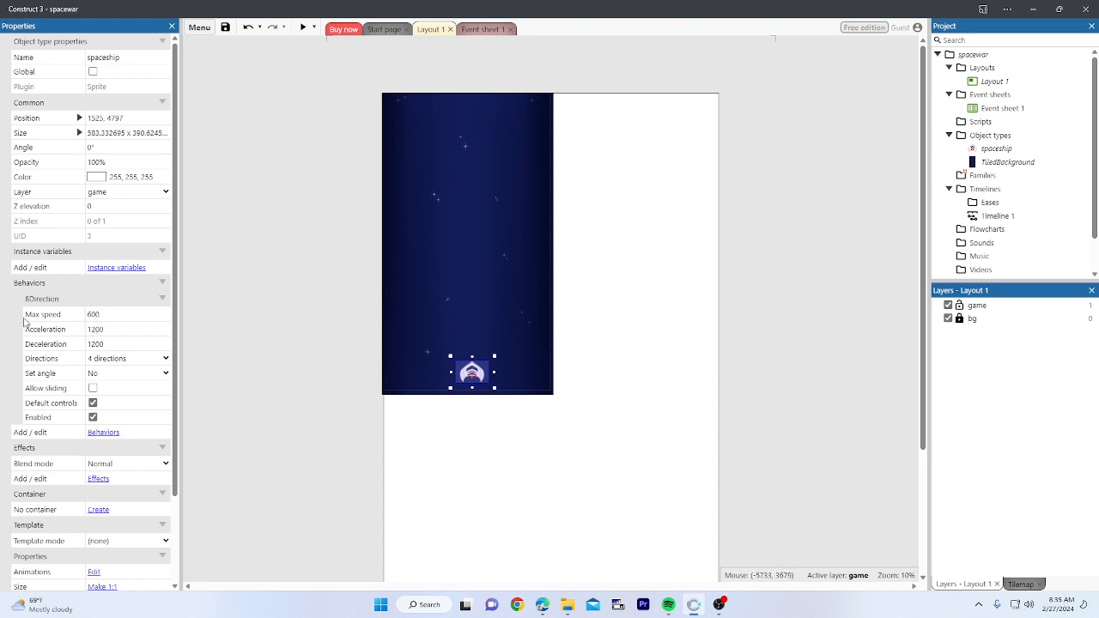
pyautogui.click(309, 301)
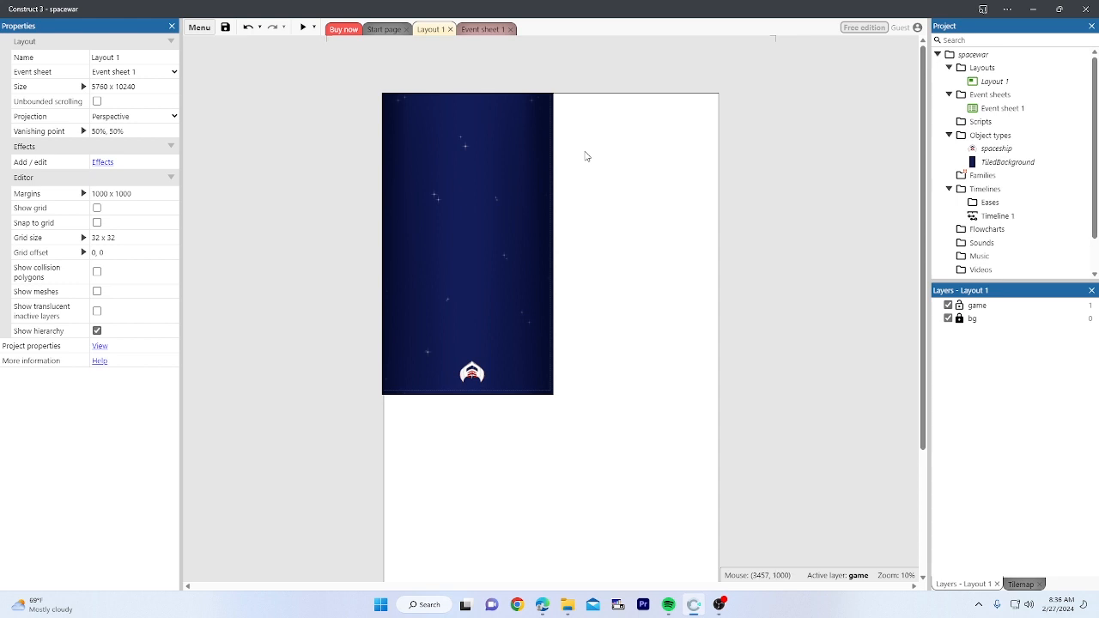
# Step: Insert a new Sprite object type named 'roket' from the layout's context menu
pyautogui.rightClick(641, 122)
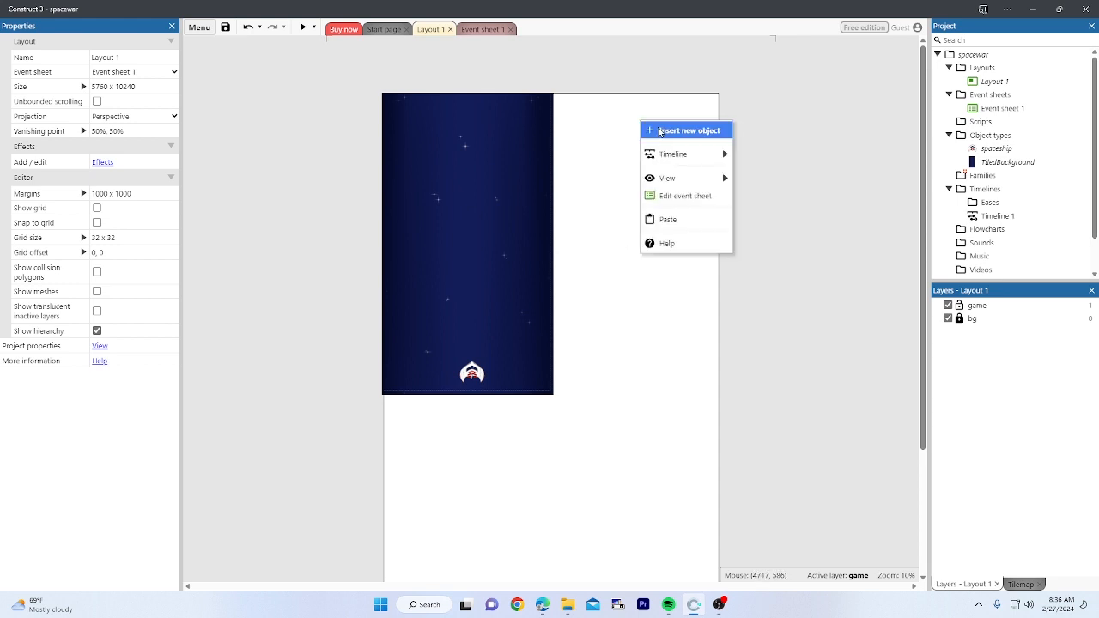
pyautogui.click(660, 132)
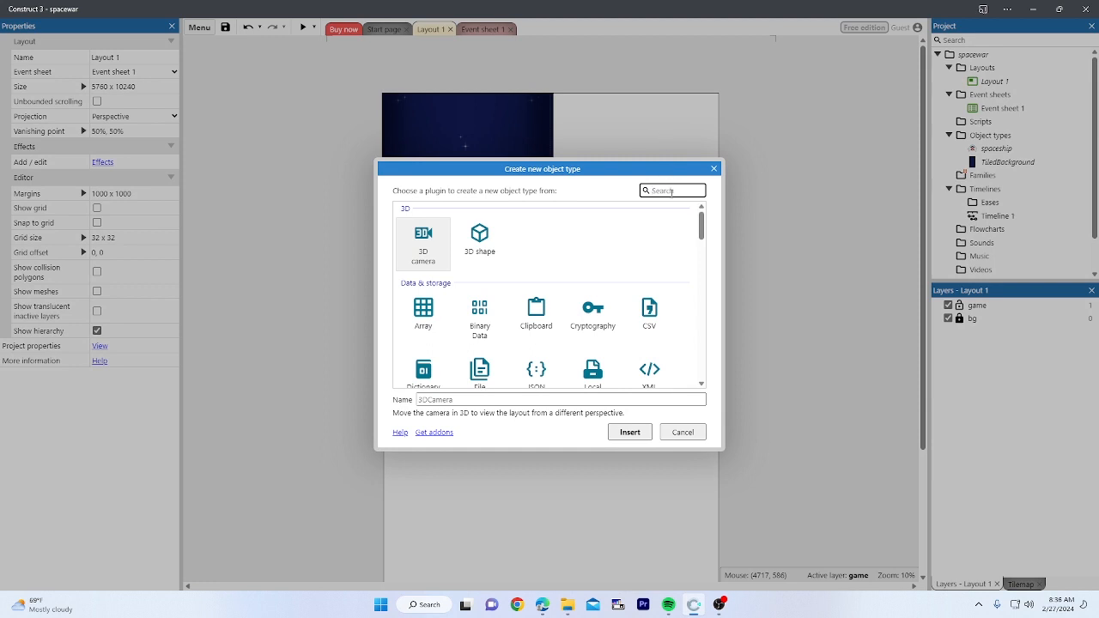
pyautogui.write('spr')
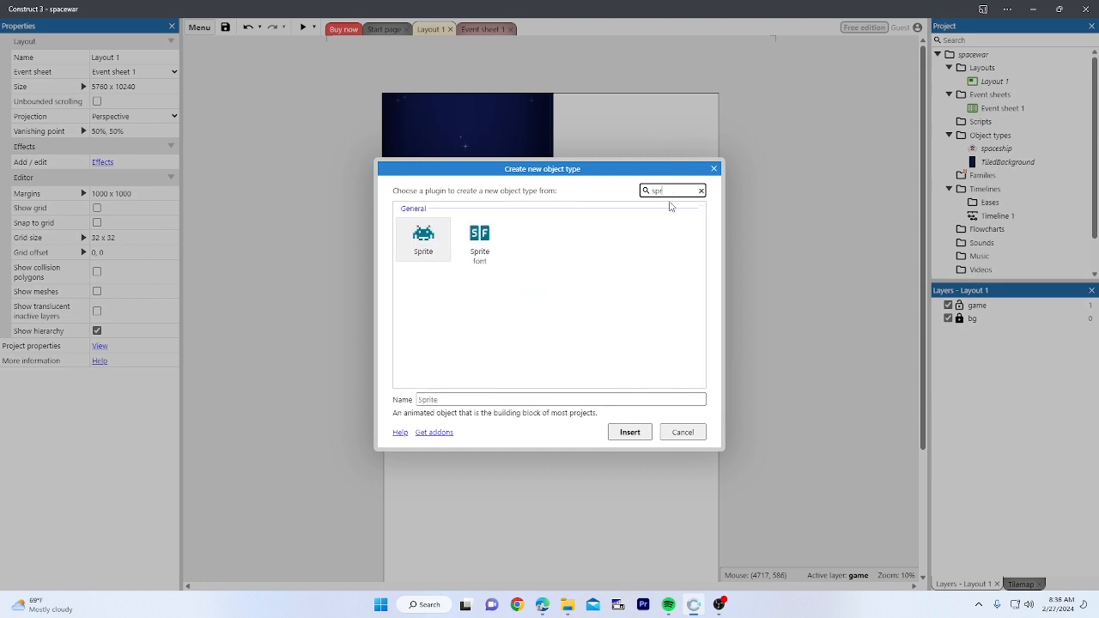
pyautogui.click(443, 251)
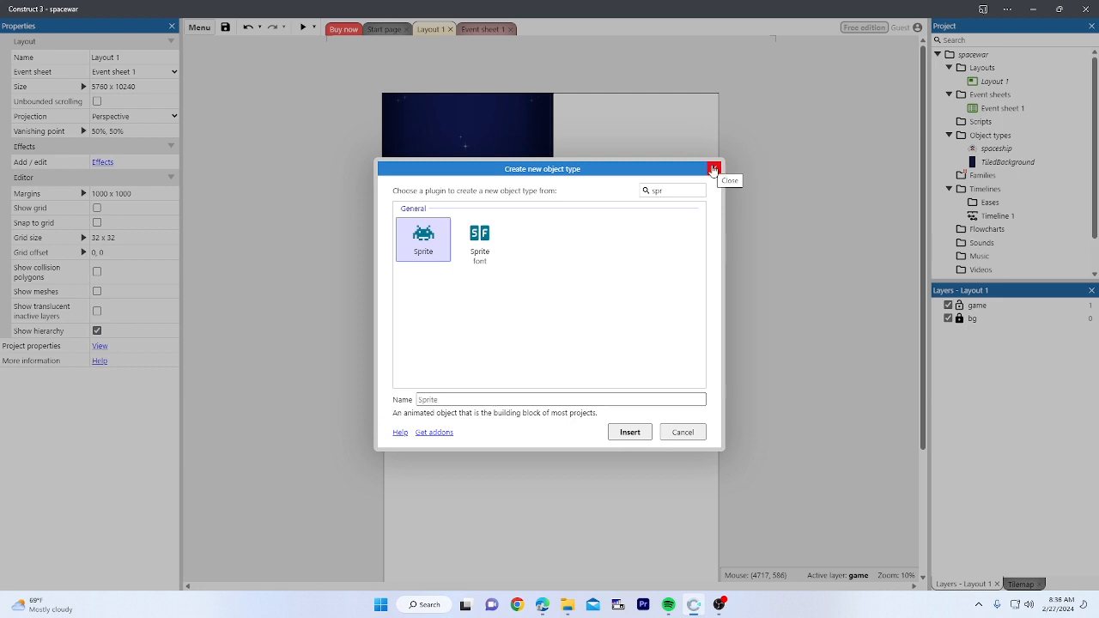
pyautogui.click(451, 398)
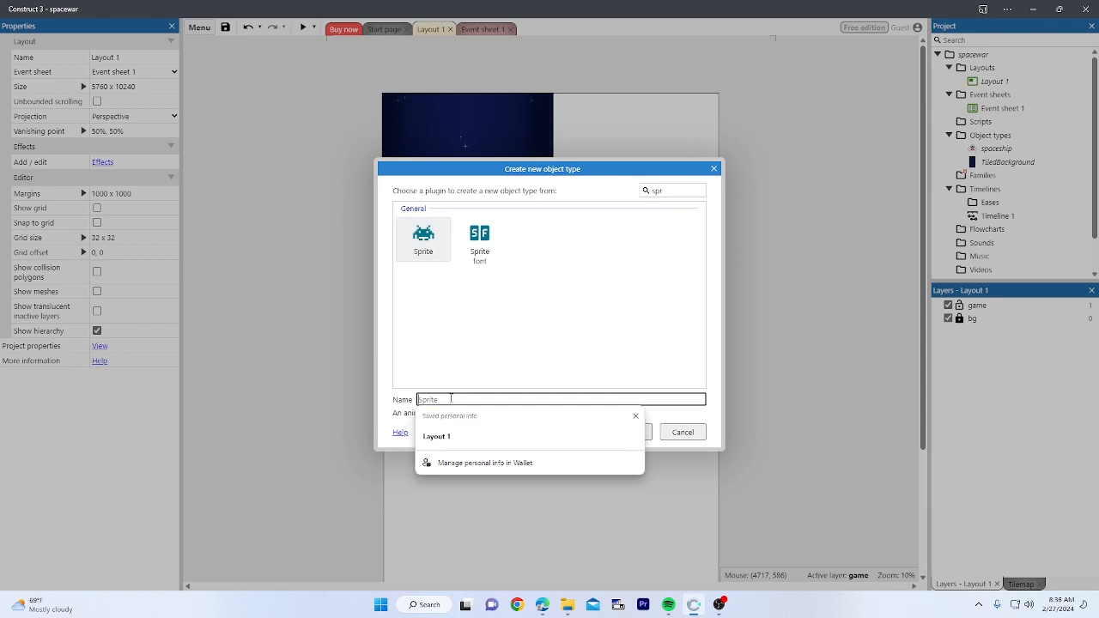
pyautogui.write('roket')
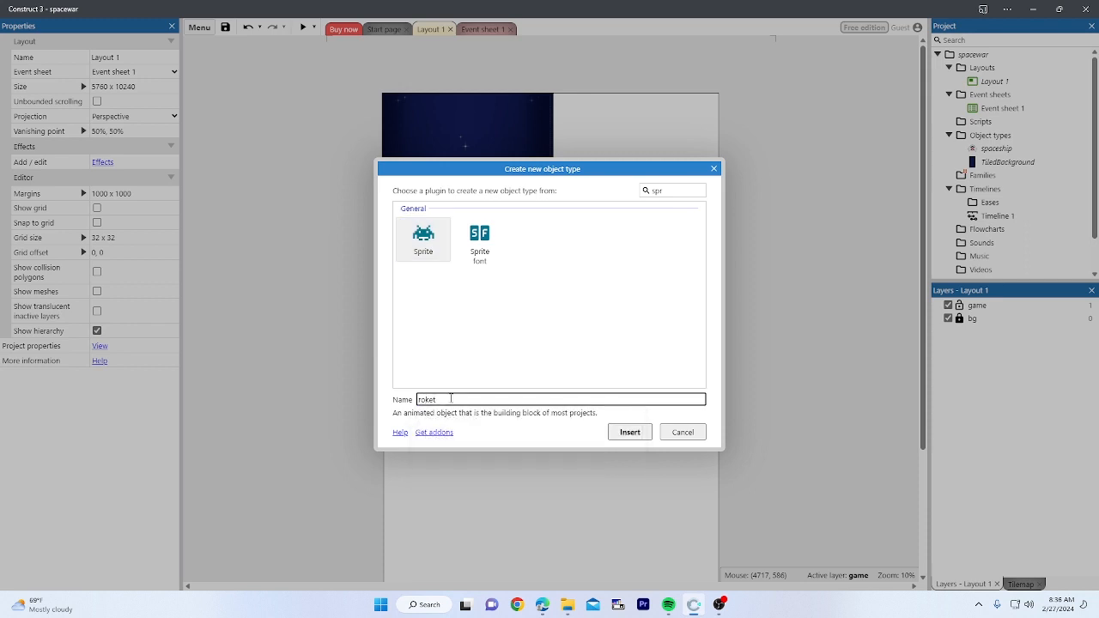
pyautogui.click(629, 433)
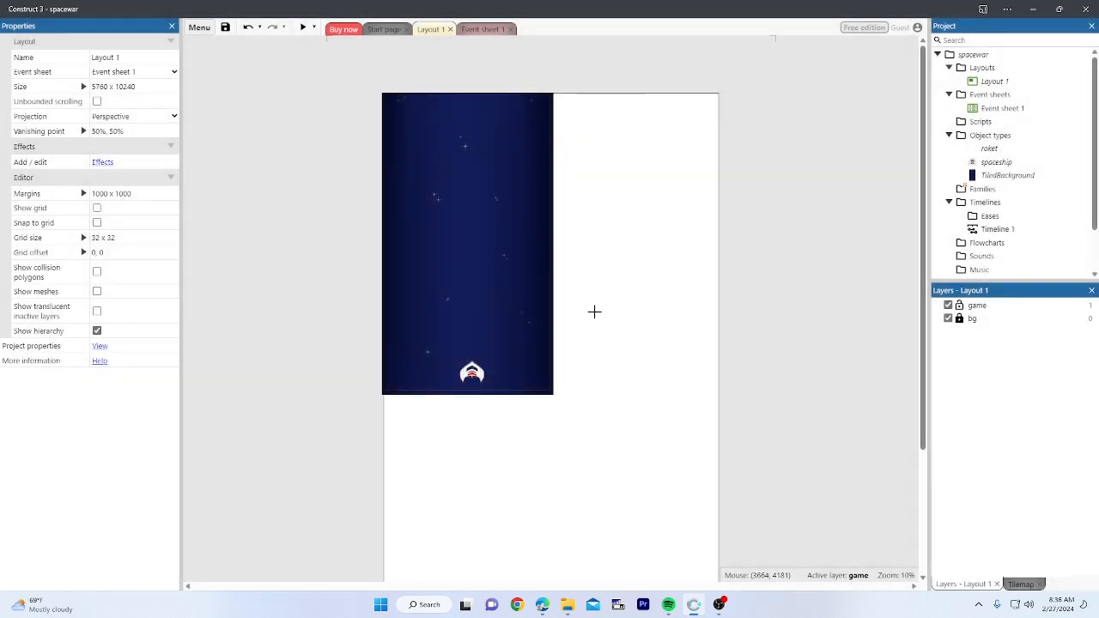
# Step: Place the roket sprite and load EFFECT images 1, 2 and 3 as three 44x44 frames
pyautogui.click(593, 196)
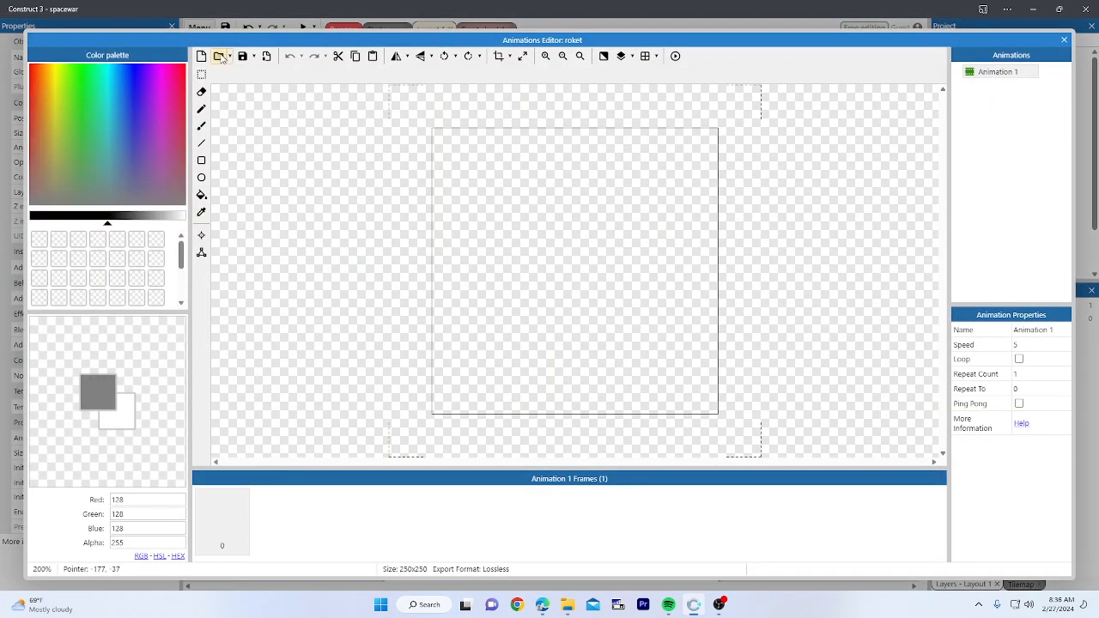
pyautogui.click(219, 57)
pyautogui.click(73, 33)
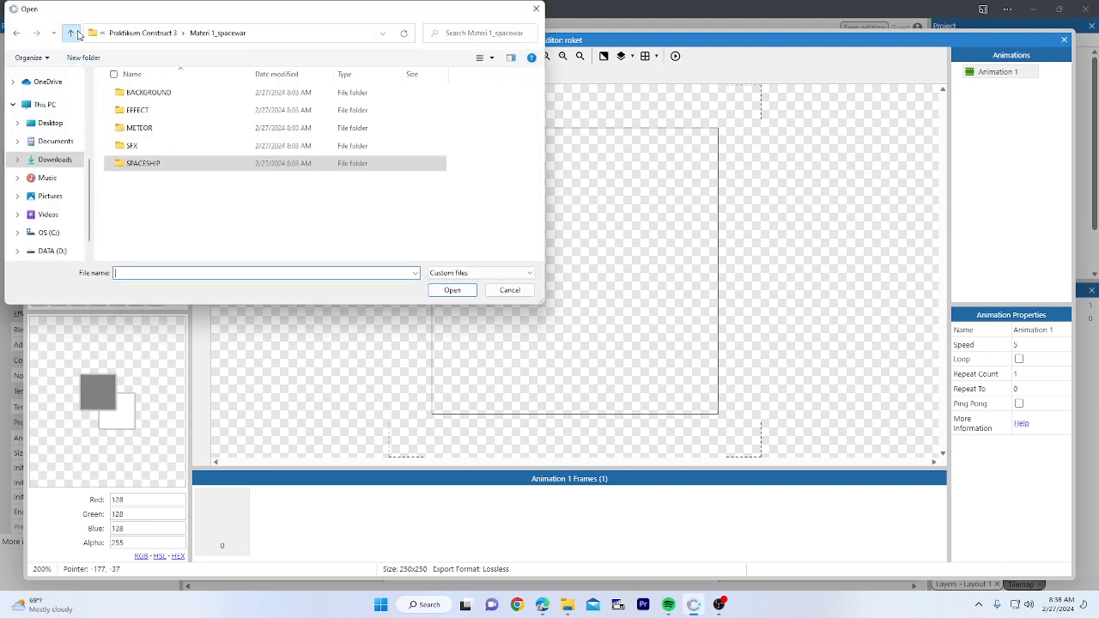
pyautogui.click(177, 113)
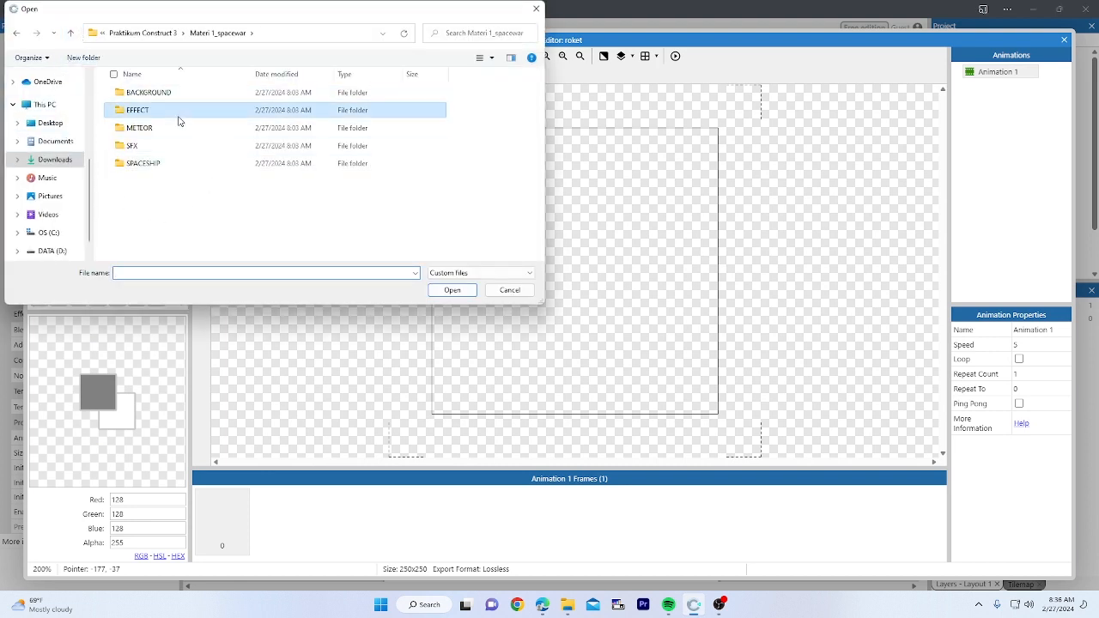
pyautogui.doubleClick(179, 120)
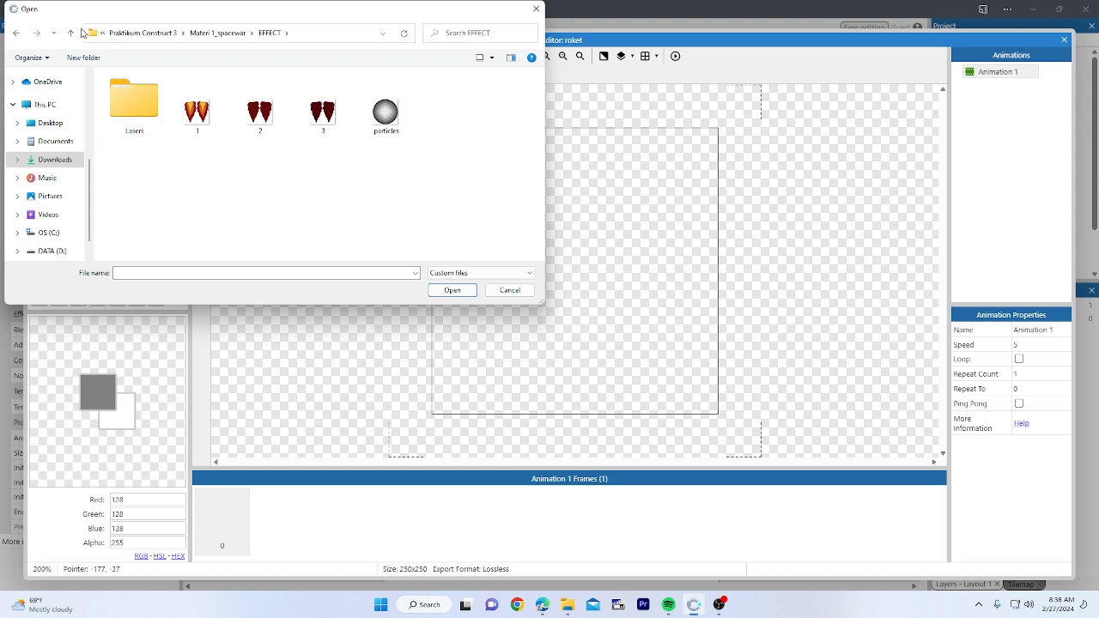
pyautogui.click(202, 116)
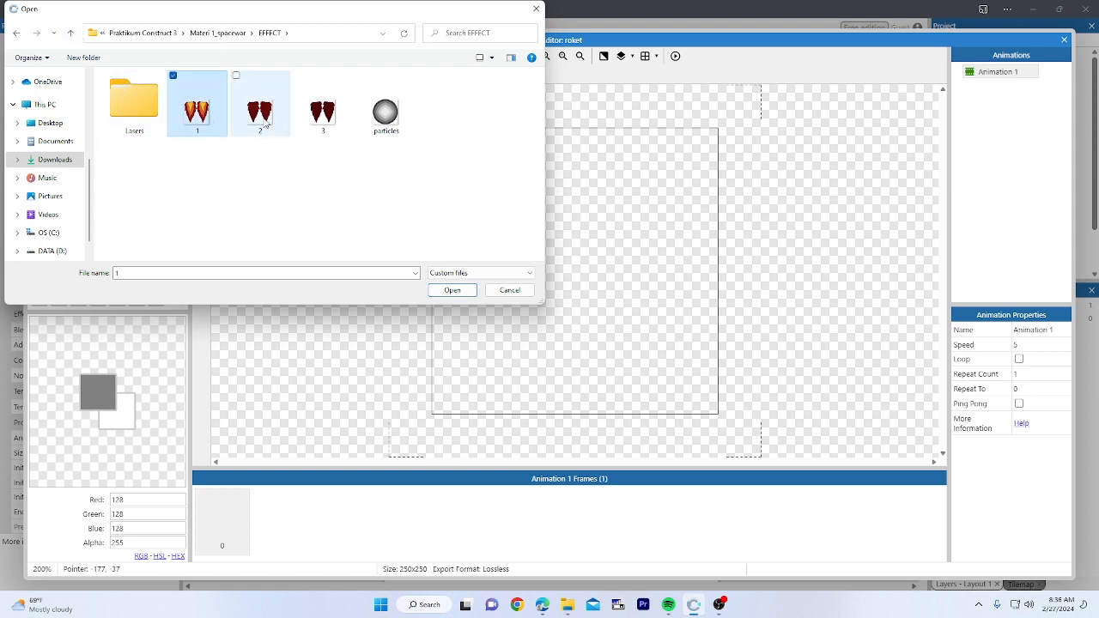
pyautogui.keyDown('shift'); pyautogui.click(323, 116); pyautogui.keyUp('shift')
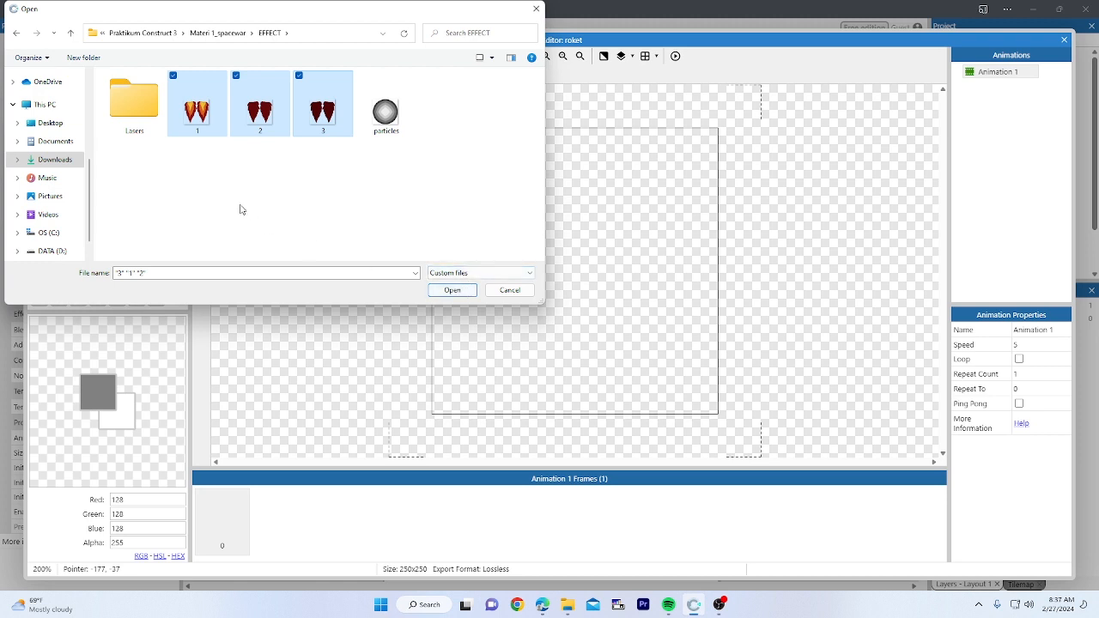
pyautogui.click(220, 142)
pyautogui.moveTo(188, 158); pyautogui.dragTo(350, 133)
pyautogui.click(451, 290)
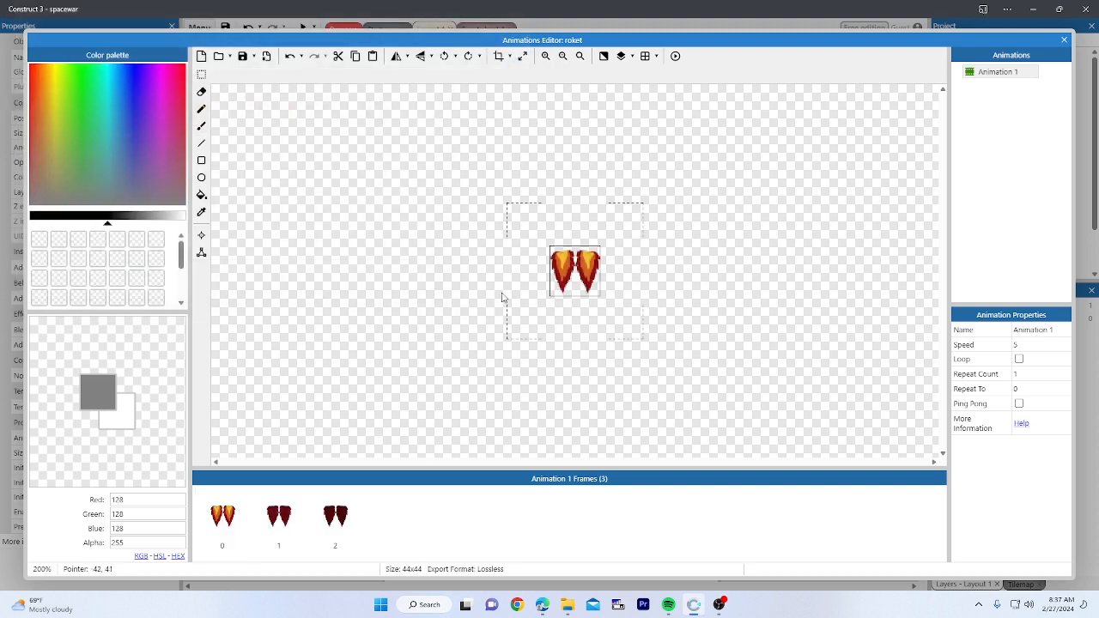
# Step: Preview Animation 1's three flame frames in the animation preview
pyautogui.click(989, 73)
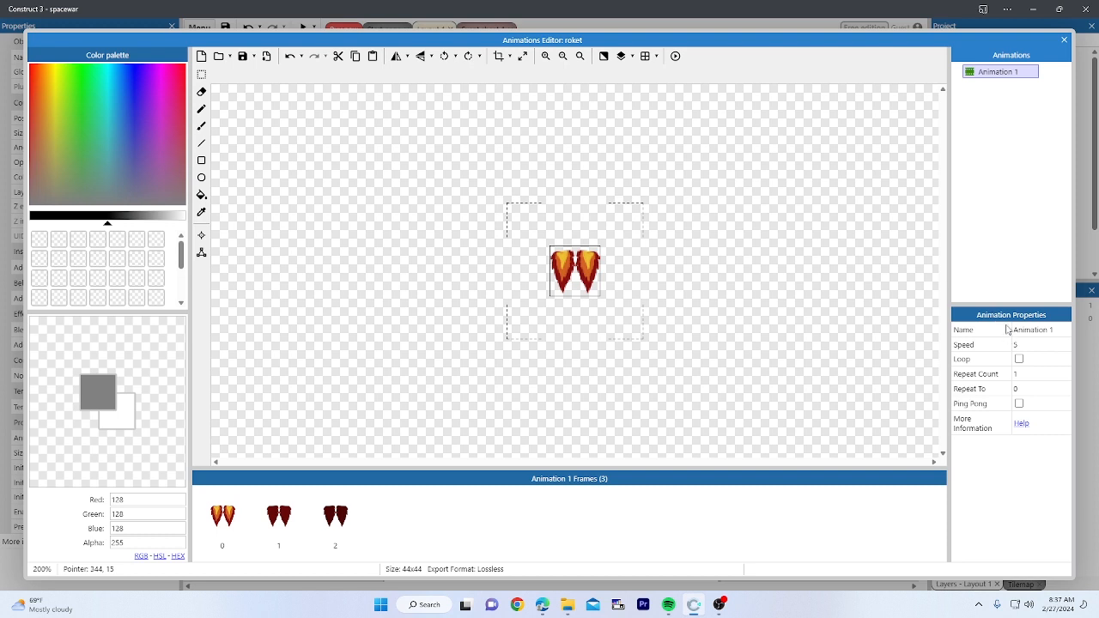
pyautogui.click(675, 56)
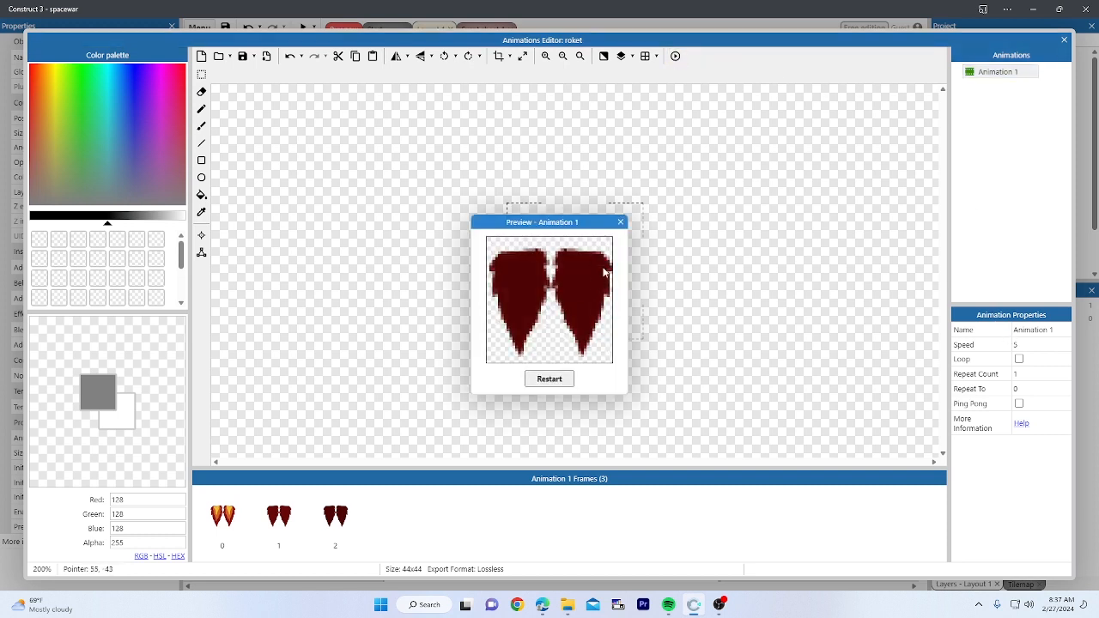
pyautogui.click(551, 380)
pyautogui.click(550, 380)
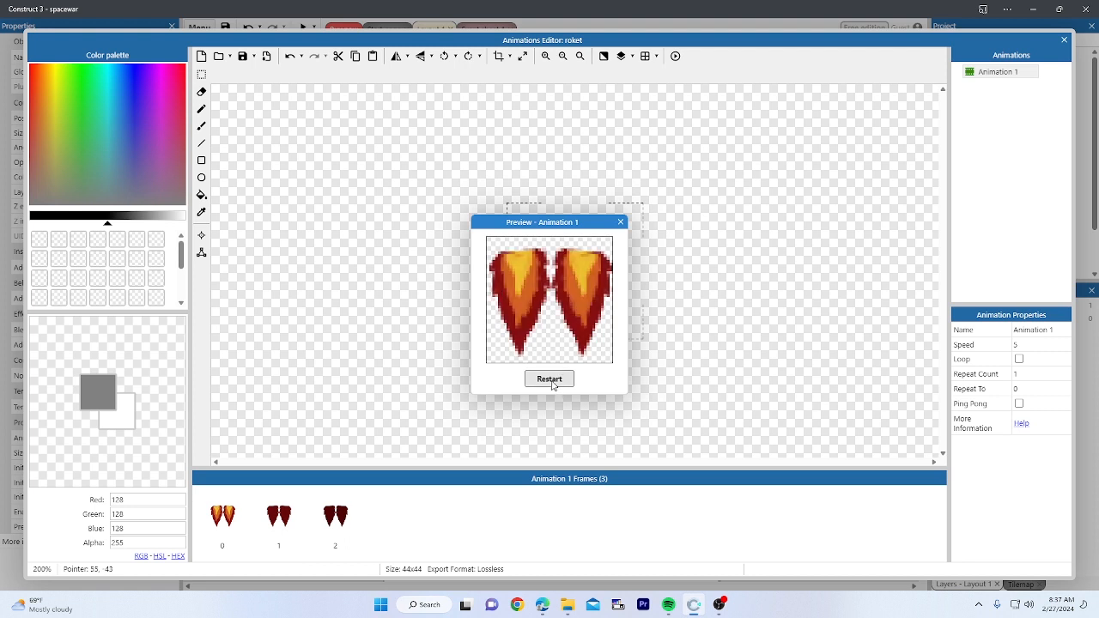
pyautogui.click(550, 381)
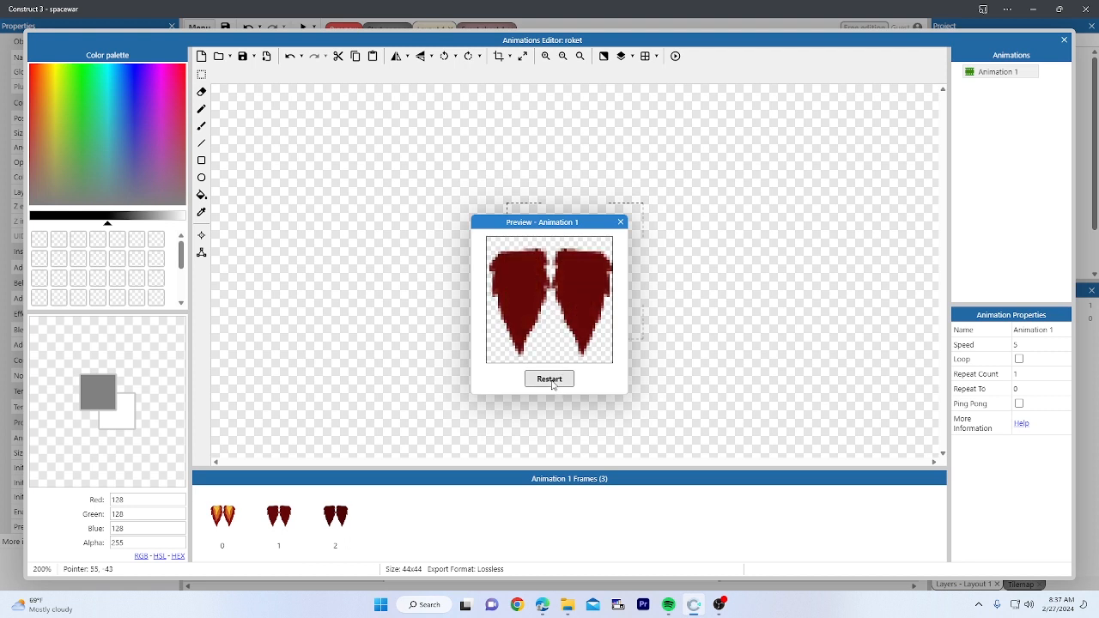
pyautogui.click(621, 222)
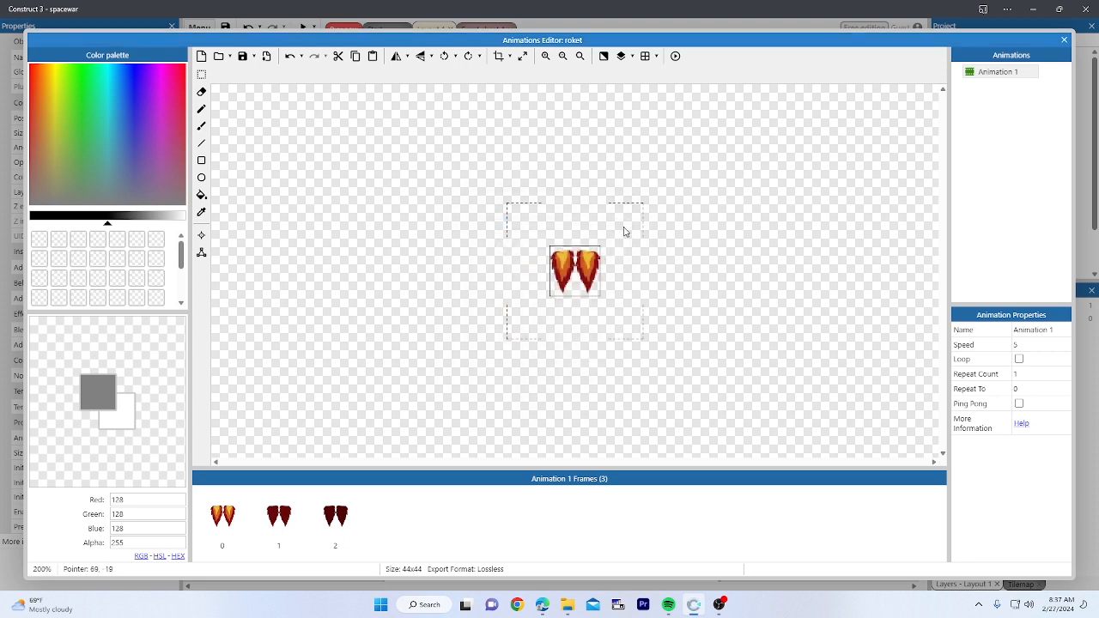
# Step: Turn on Loop and set Animation 1's speed to 8, then preview it
pyautogui.click(1022, 362)
pyautogui.click(1019, 359)
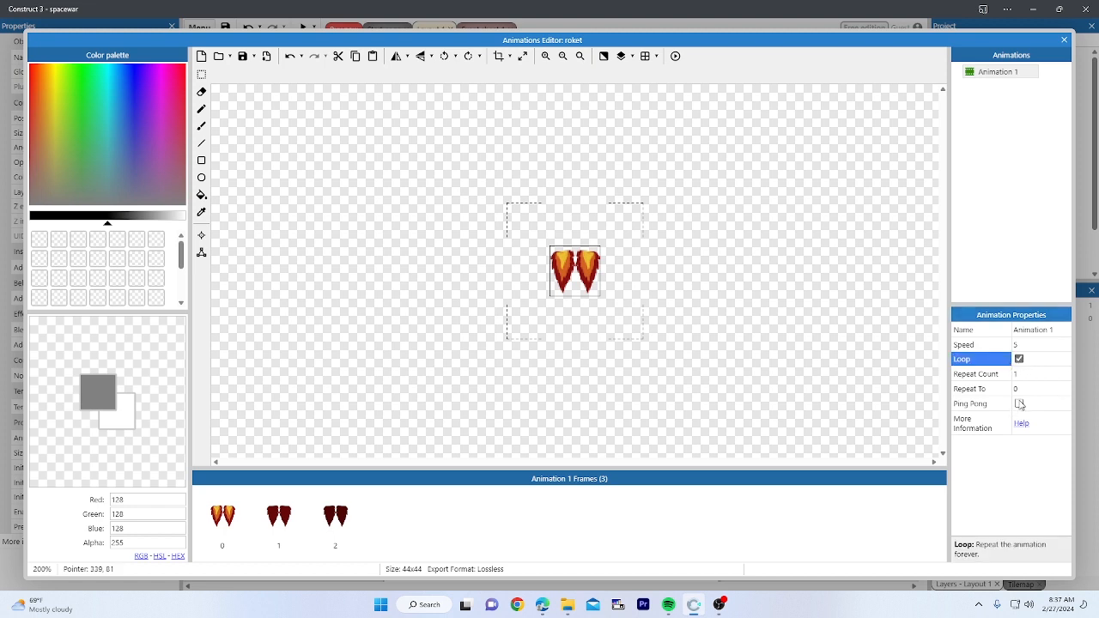
pyautogui.click(1023, 345)
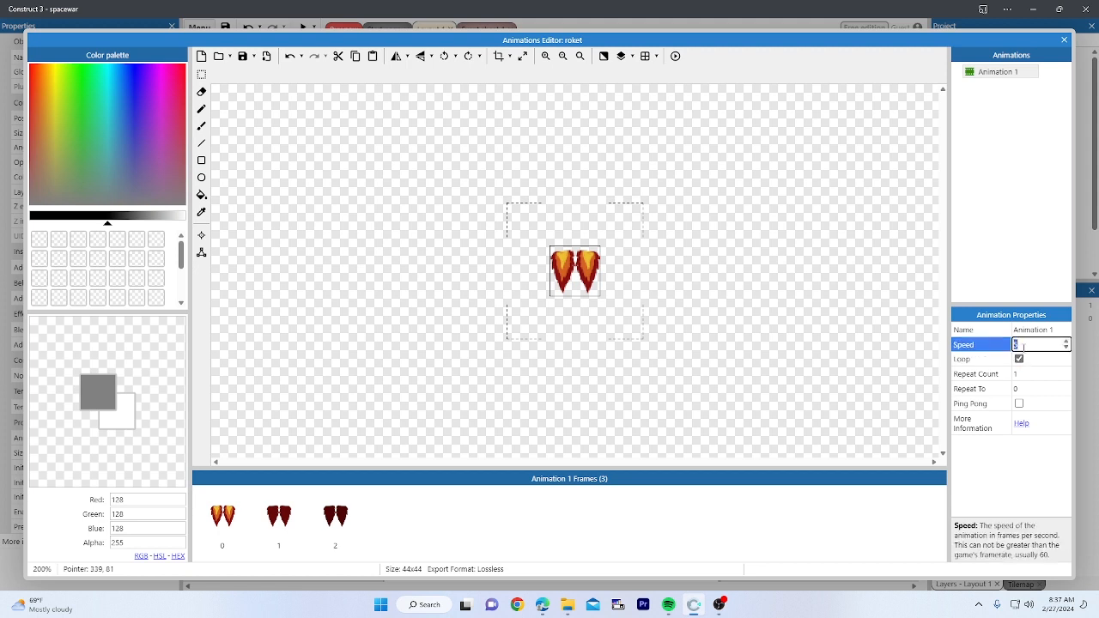
pyautogui.press('Return')
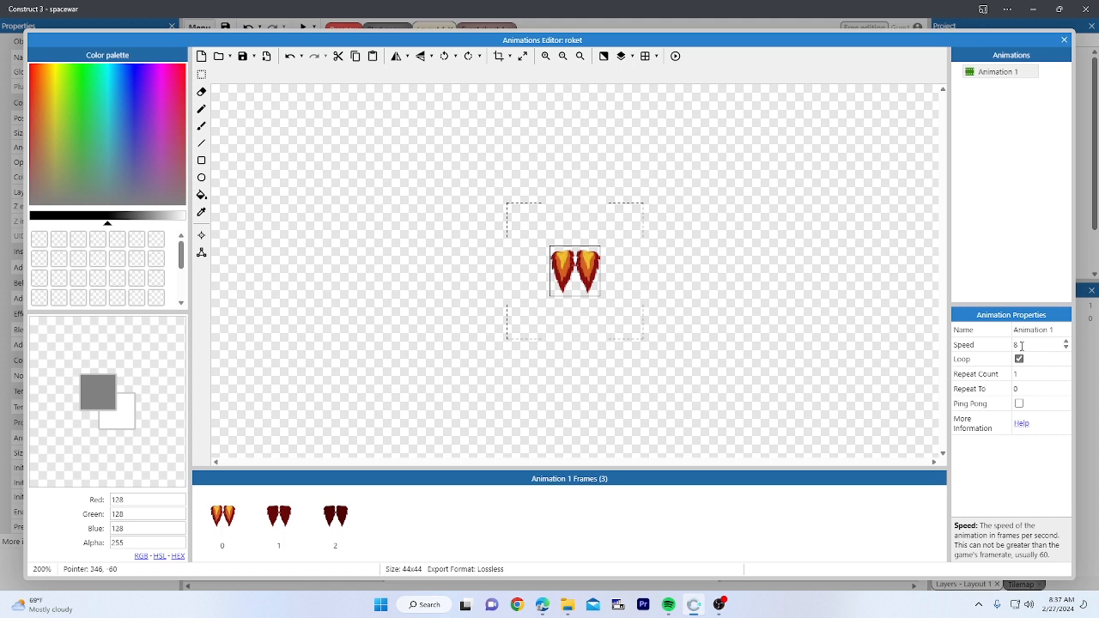
pyautogui.click(1019, 361)
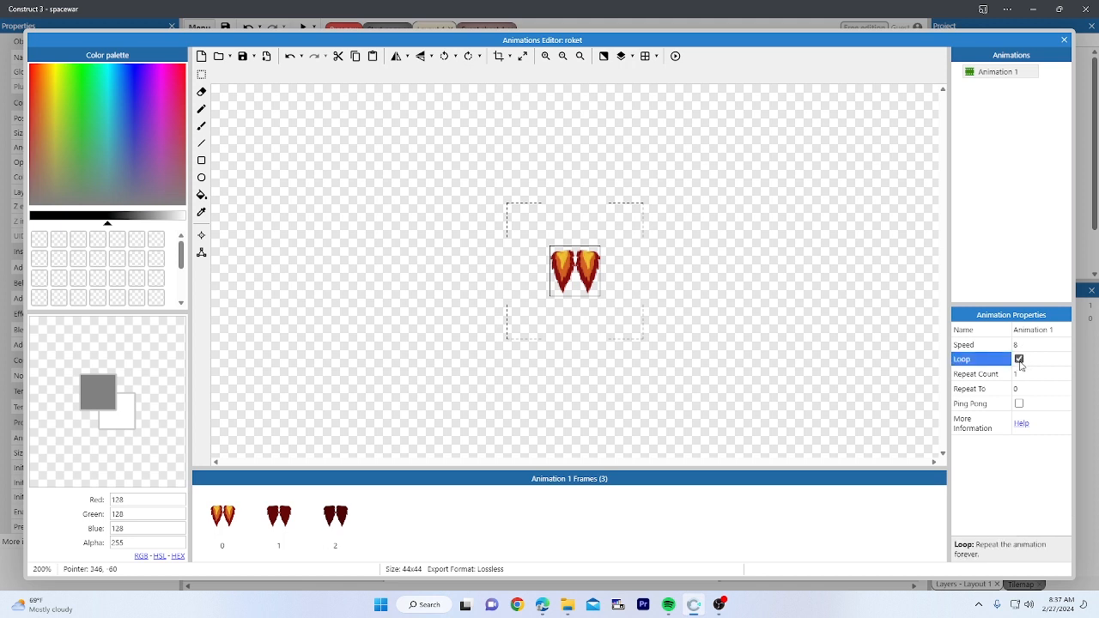
pyautogui.click(1000, 454)
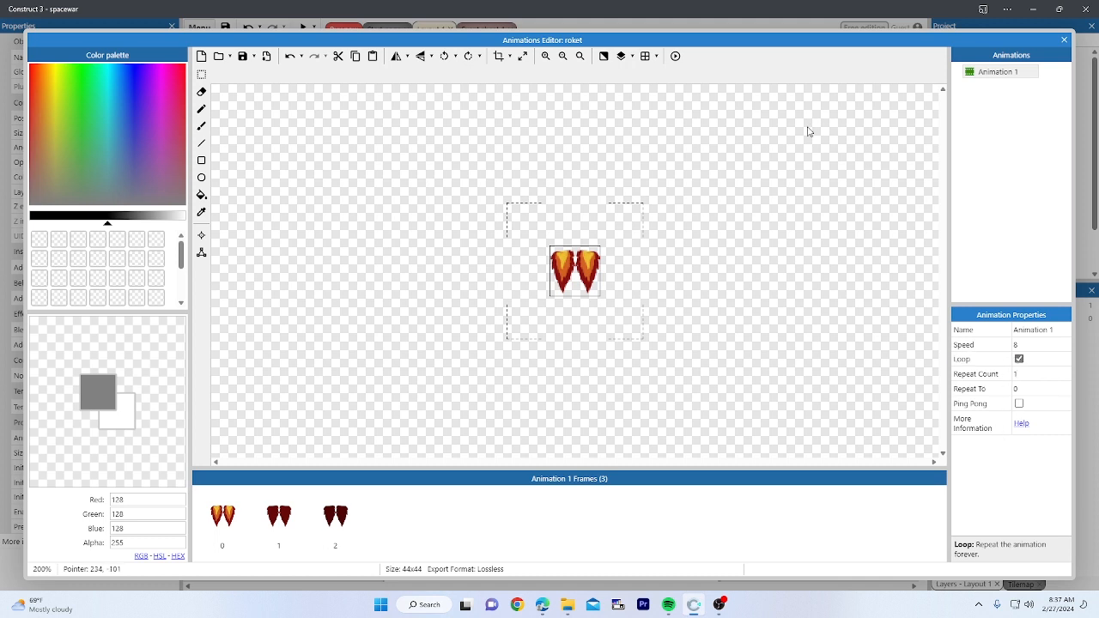
pyautogui.click(676, 57)
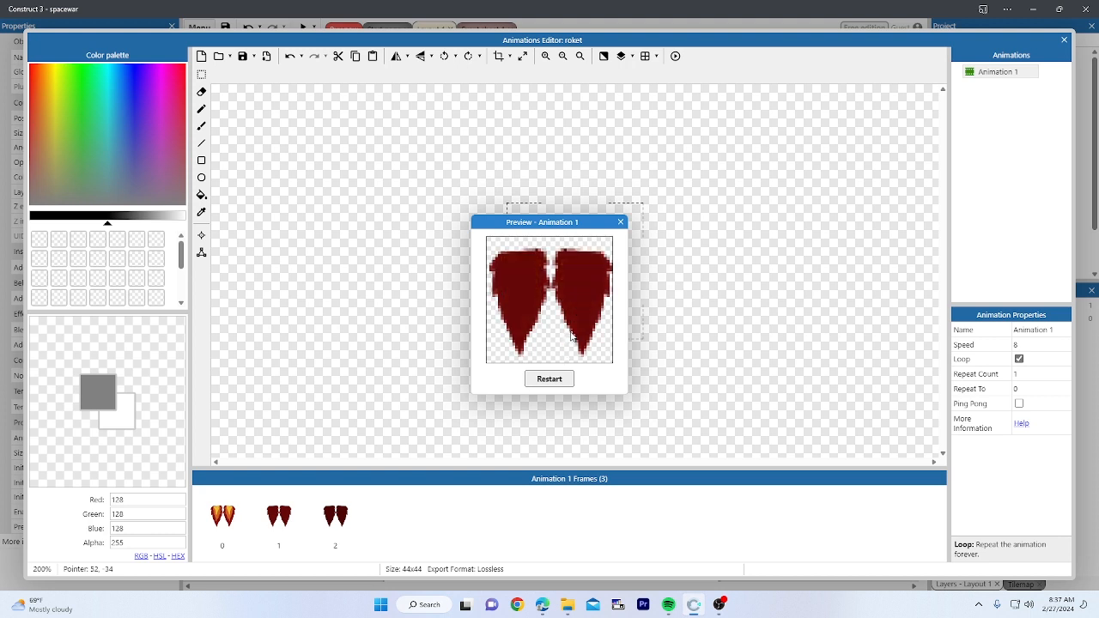
pyautogui.click(621, 224)
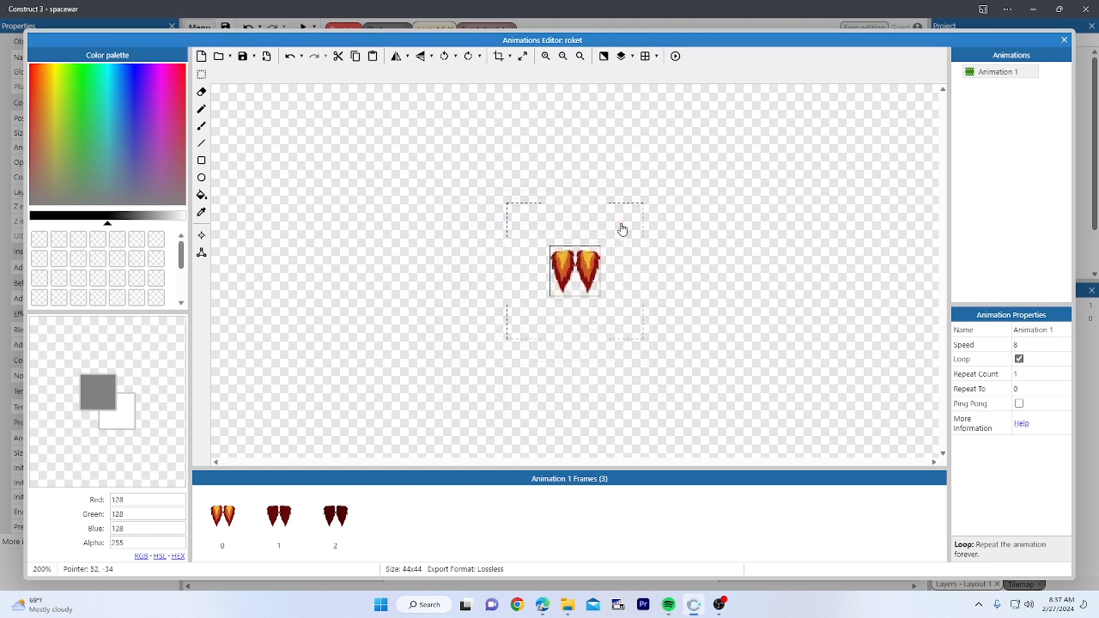
pyautogui.click(1033, 291)
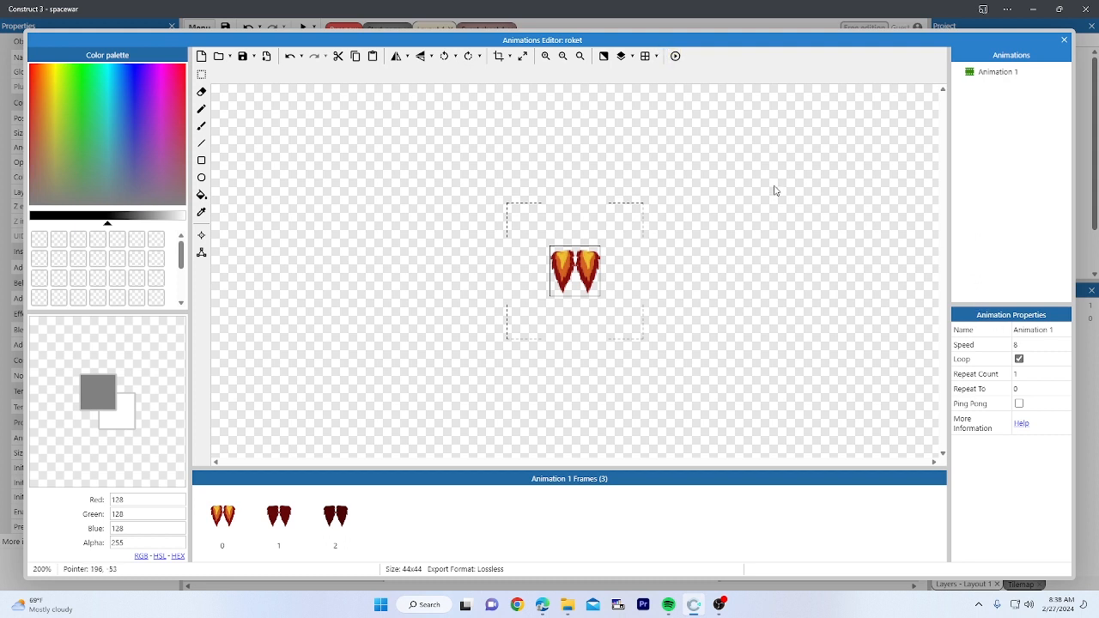
# Step: Close the Animations Editor and enlarge the roket flame to about 232 x 232
pyautogui.click(1061, 43)
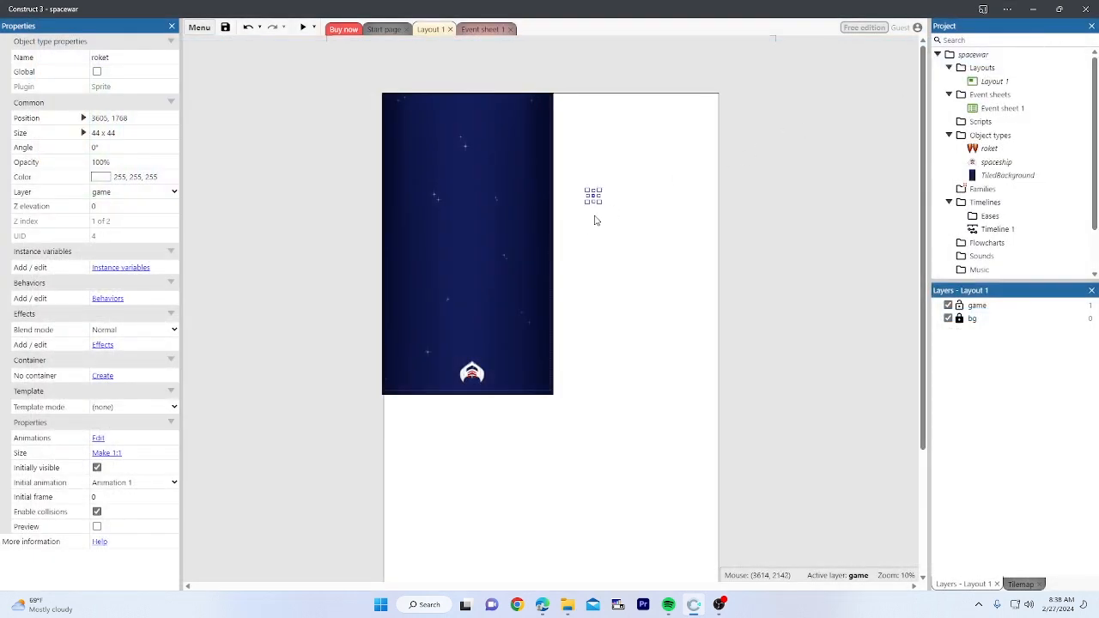
pyautogui.moveTo(594, 203); pyautogui.dragTo(477, 396)
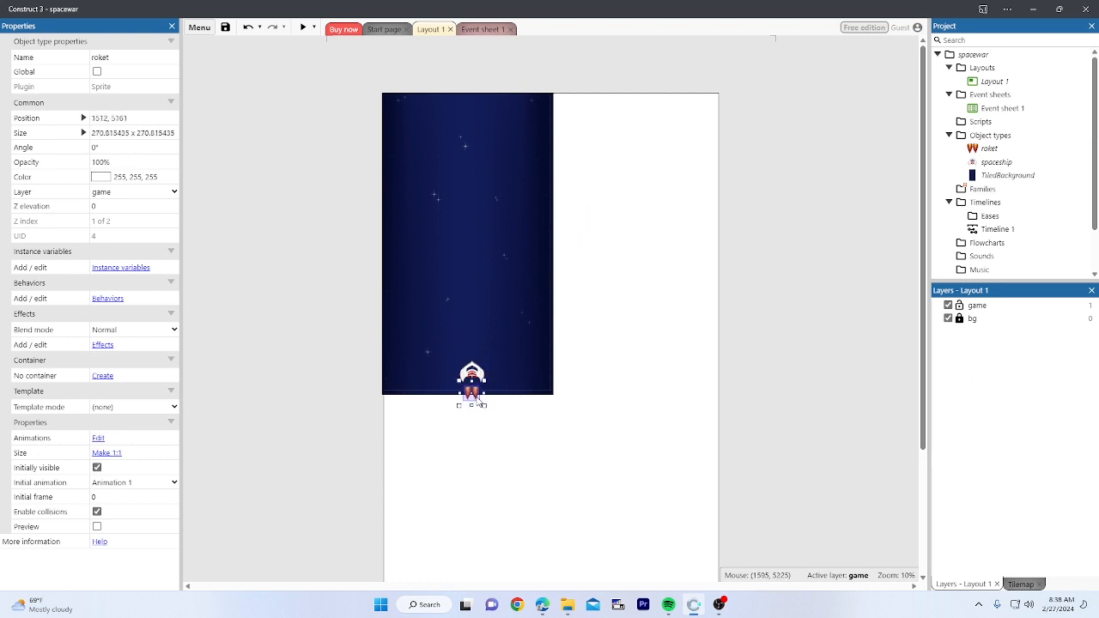
pyautogui.keyDown('ctrl'); pyautogui.scroll(5, 477, 399); pyautogui.keyUp('ctrl')
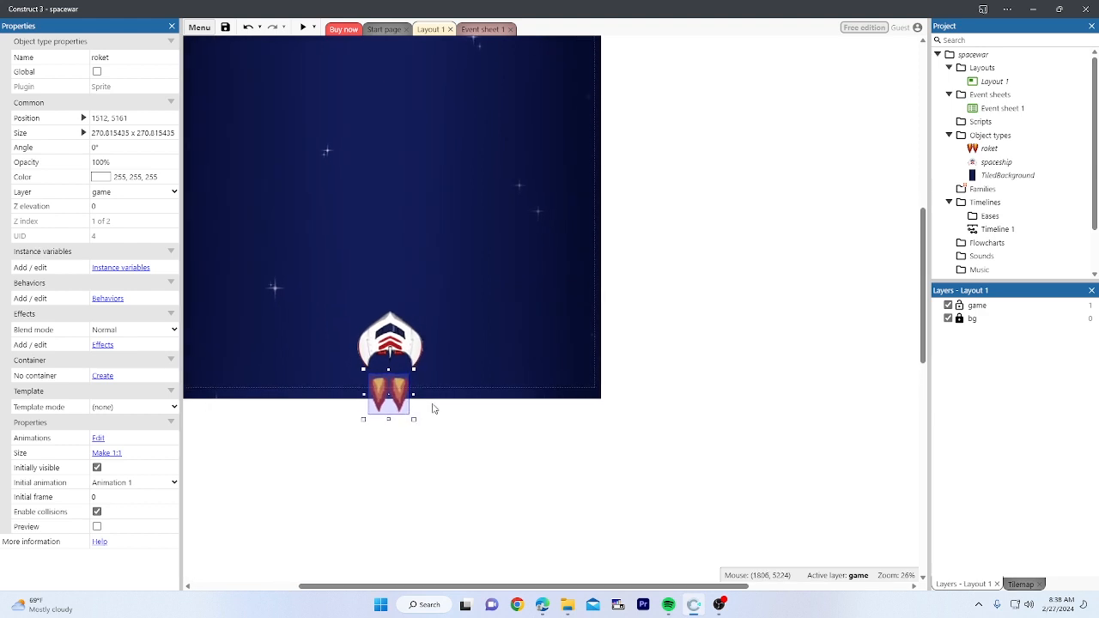
pyautogui.click(451, 427)
# Step: Move the flame beneath the spaceship's bottom, at 1525, 4986
pyautogui.keyDown('ctrl'); pyautogui.scroll(2, 404, 421); pyautogui.keyUp('ctrl')
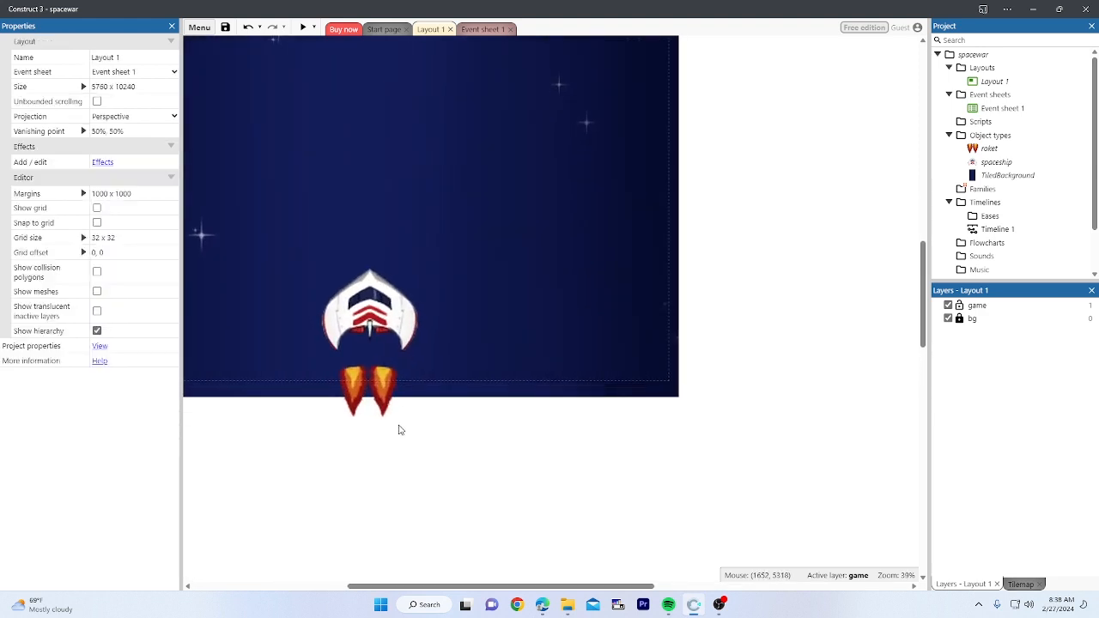
pyautogui.moveTo(397, 412); pyautogui.dragTo(383, 364)
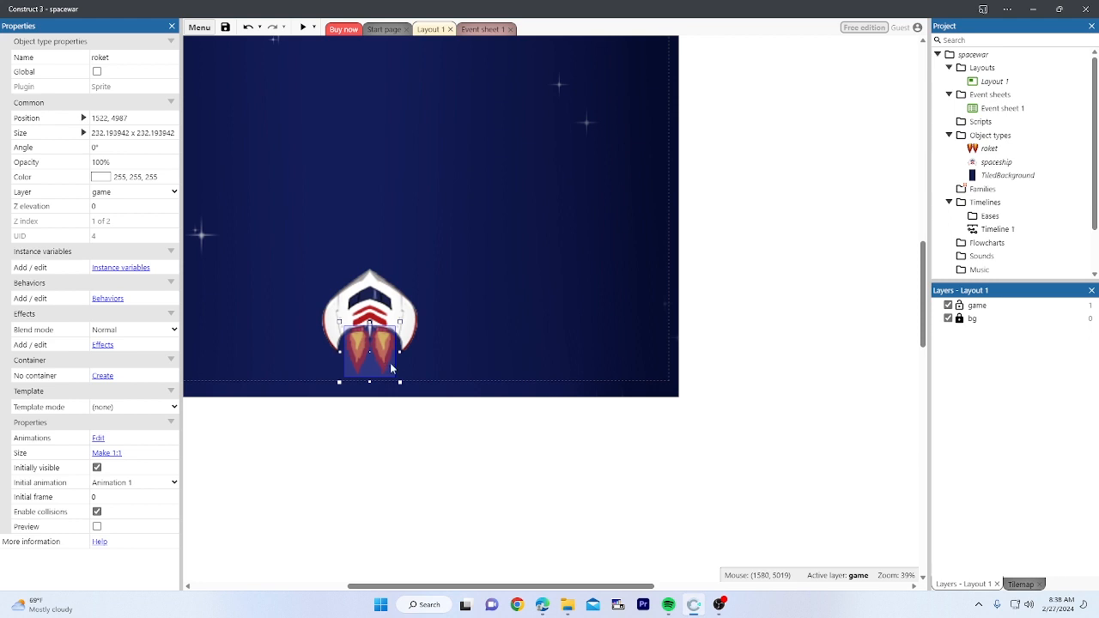
pyautogui.moveTo(395, 353); pyautogui.dragTo(392, 359)
pyautogui.click(411, 428)
pyautogui.keyDown('ctrl'); pyautogui.scroll(-5, 408, 409); pyautogui.keyUp('ctrl')
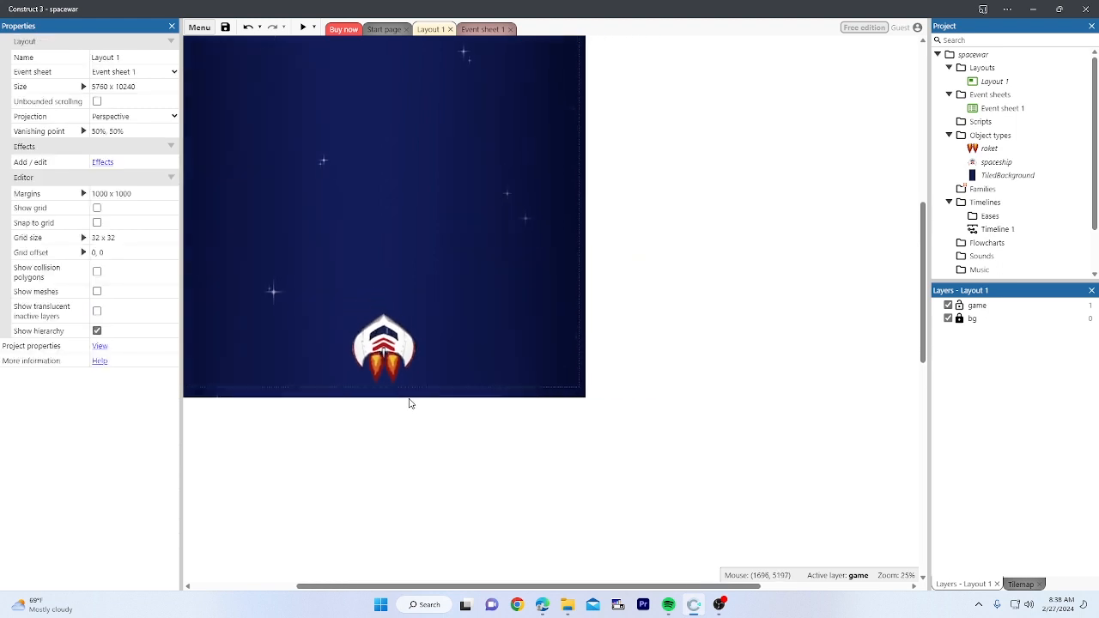
pyautogui.scroll(2, 451, 464)
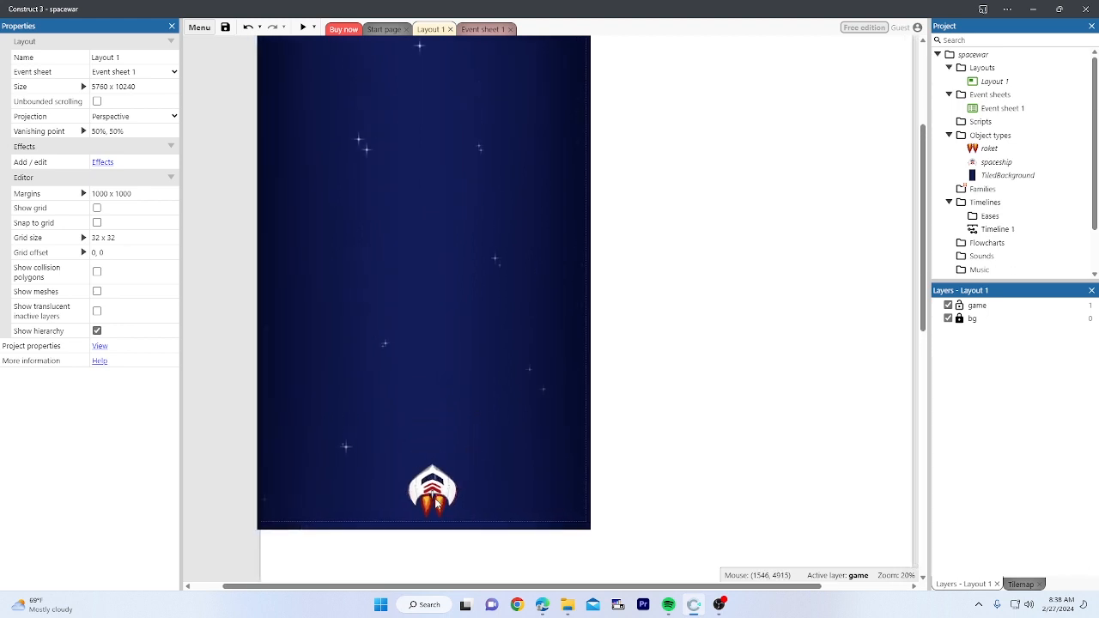
pyautogui.click(442, 496)
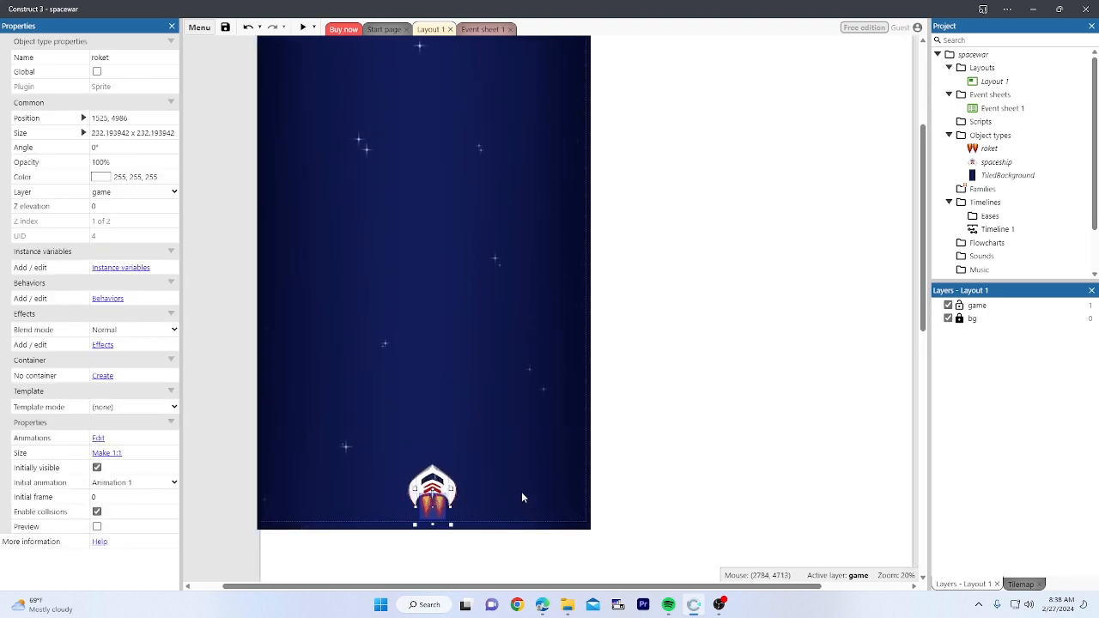
pyautogui.click(485, 479)
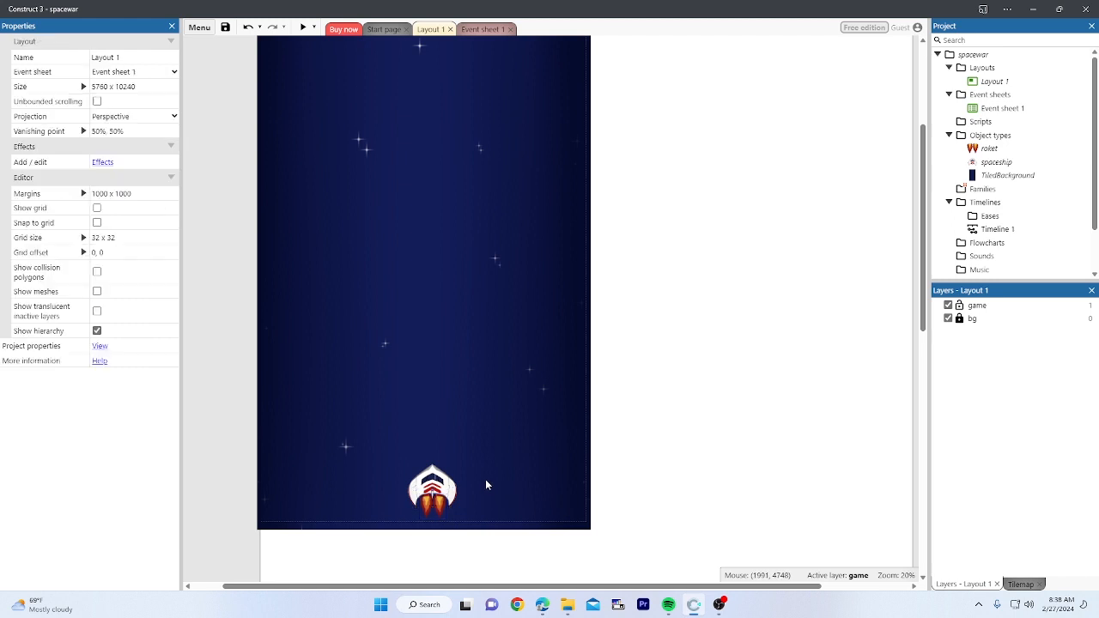
# Step: Preview the layout, fly the ship around with the arrow keys to check the flame, then close the preview
pyautogui.click(303, 28)
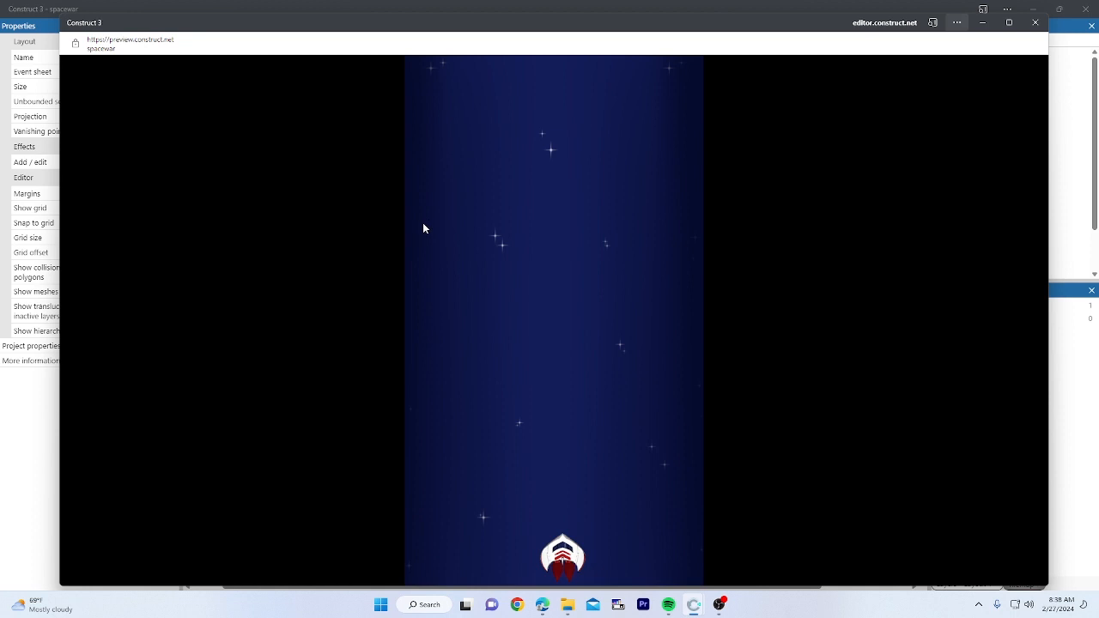
pyautogui.press('Up')
pyautogui.press('Right')
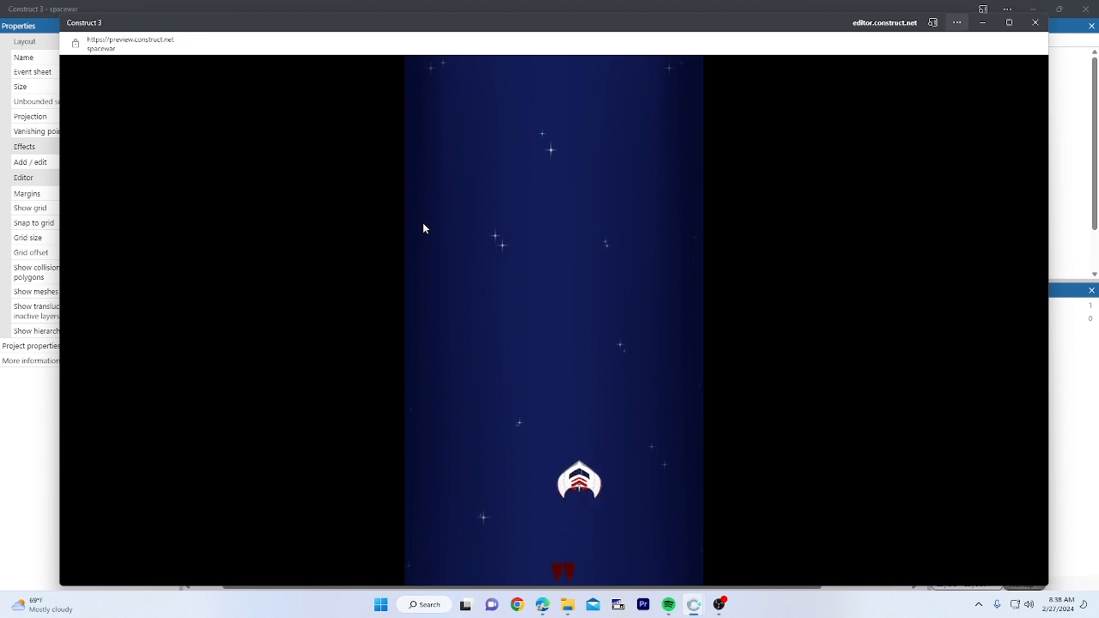
pyautogui.press('Left')
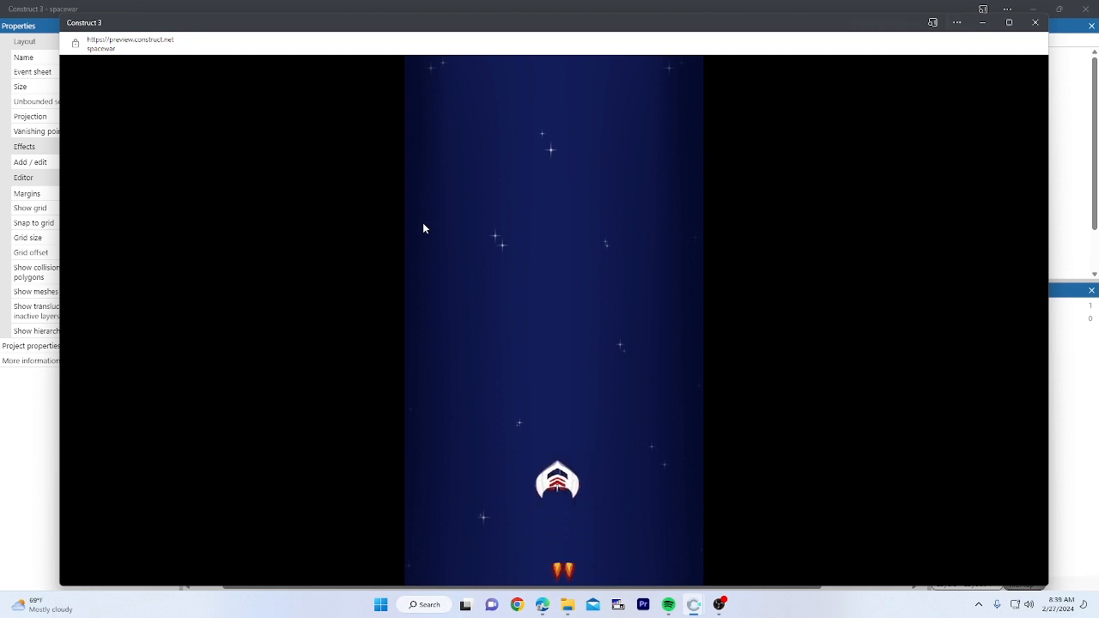
pyautogui.press('Up')
pyautogui.press('Right')
pyautogui.press('Down')
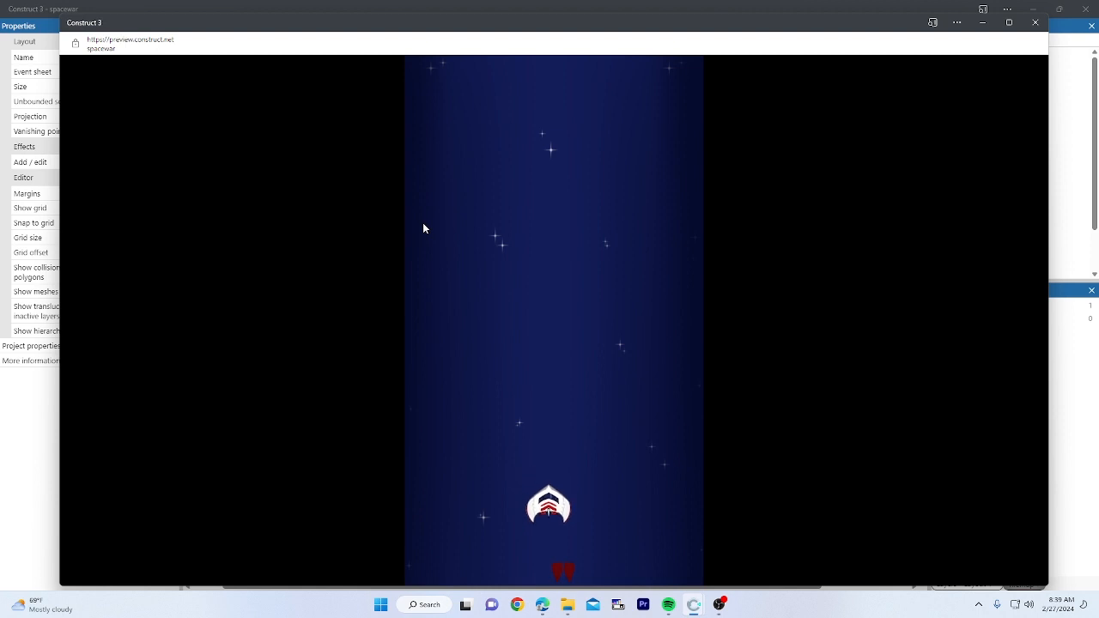
pyautogui.press('Right')
pyautogui.press('Down')
pyautogui.press('Left')
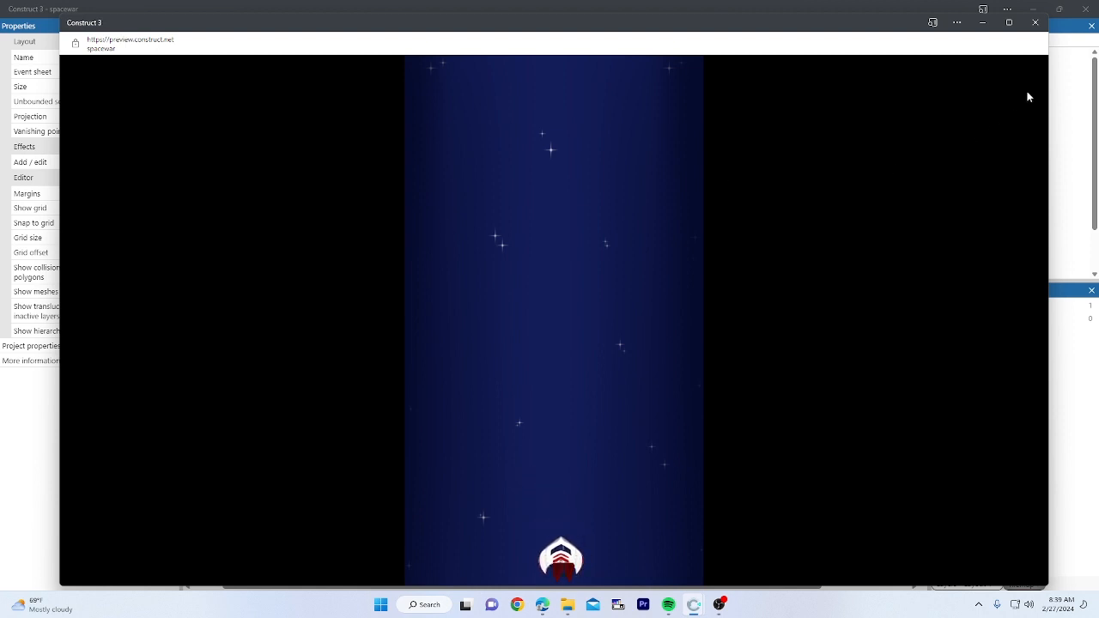
pyautogui.click(1035, 22)
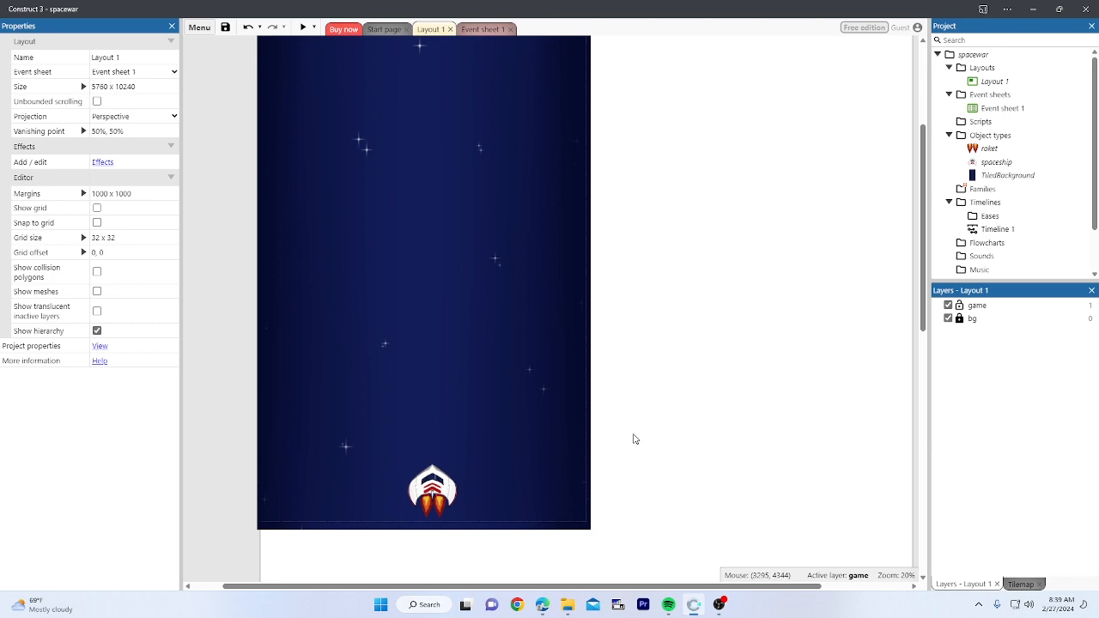
pyautogui.keyDown('ctrl'); pyautogui.scroll(-2, 601, 432); pyautogui.keyUp('ctrl')
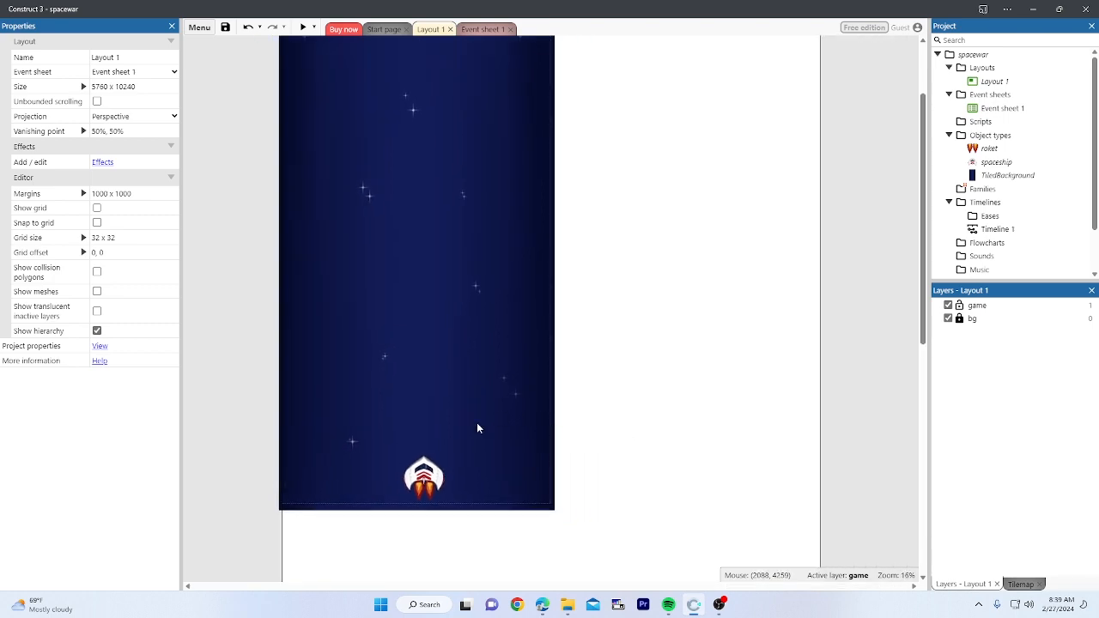
pyautogui.doubleClick(424, 487)
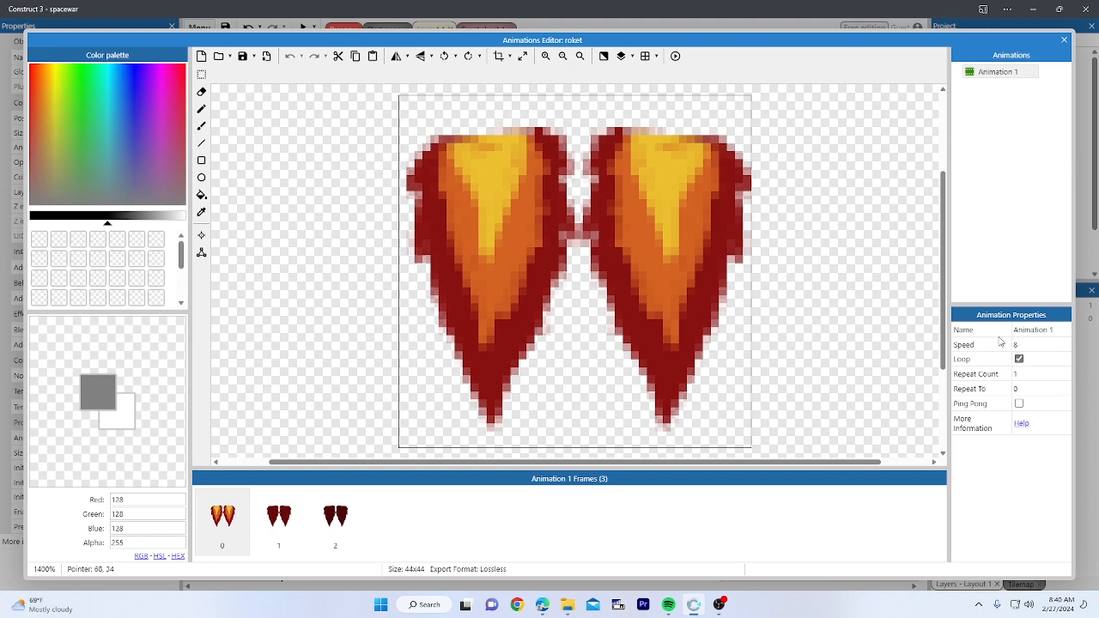
pyautogui.click(676, 57)
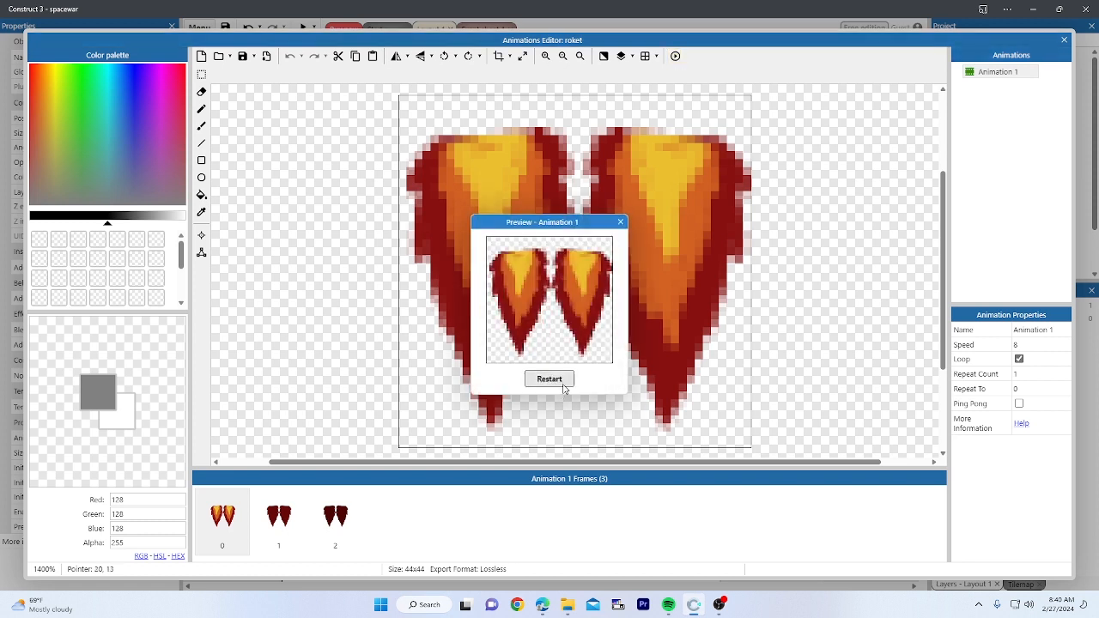
pyautogui.click(620, 221)
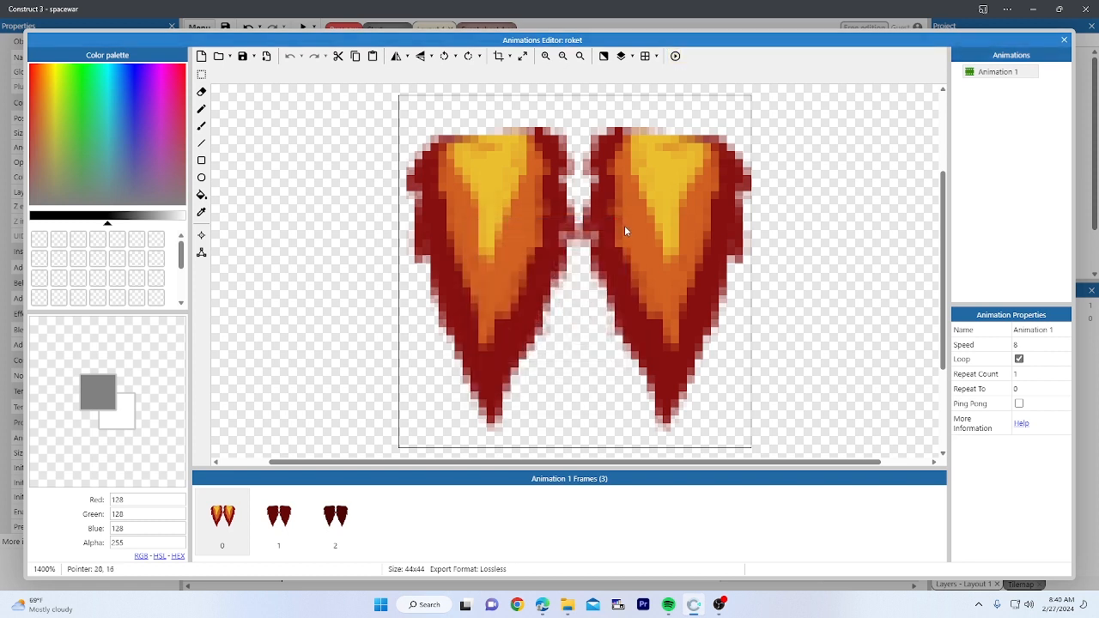
pyautogui.click(1064, 40)
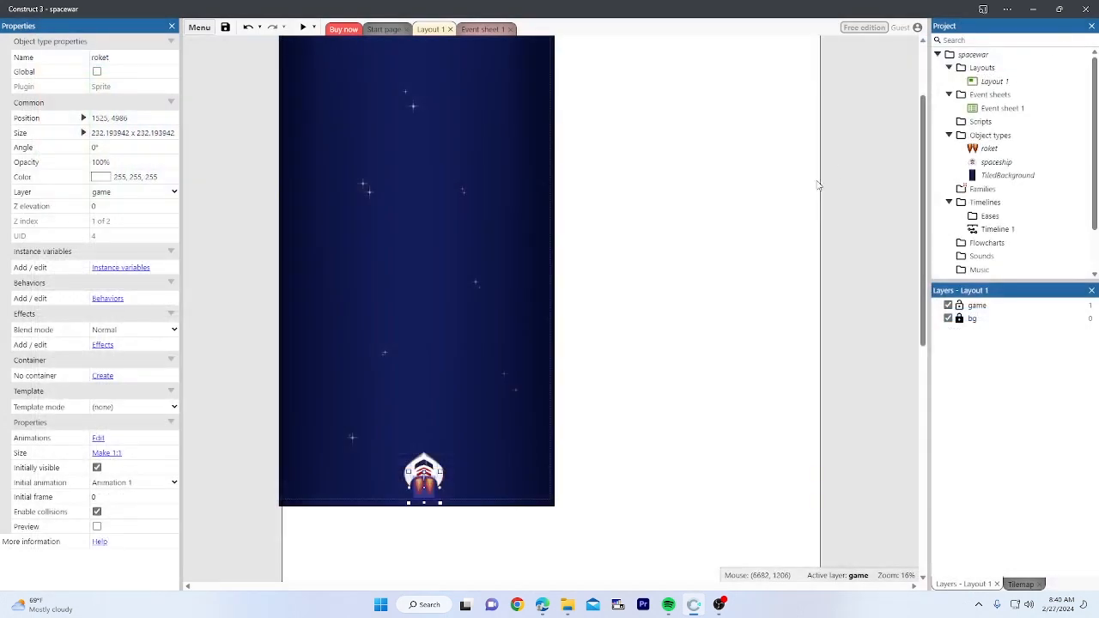
pyautogui.click(660, 354)
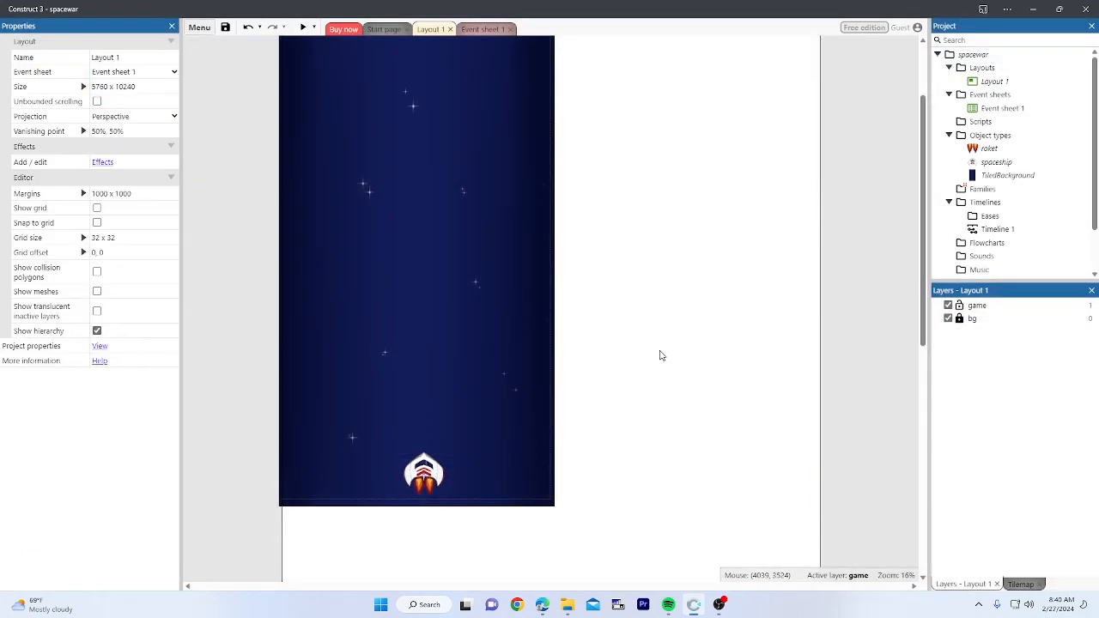
pyautogui.click(428, 494)
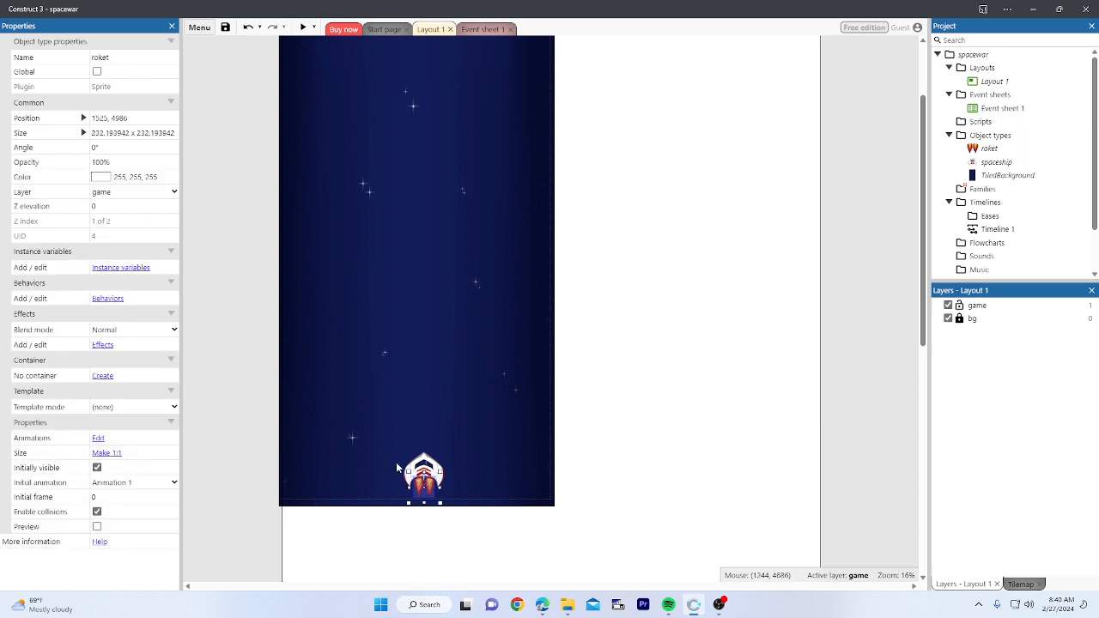
pyautogui.click(456, 482)
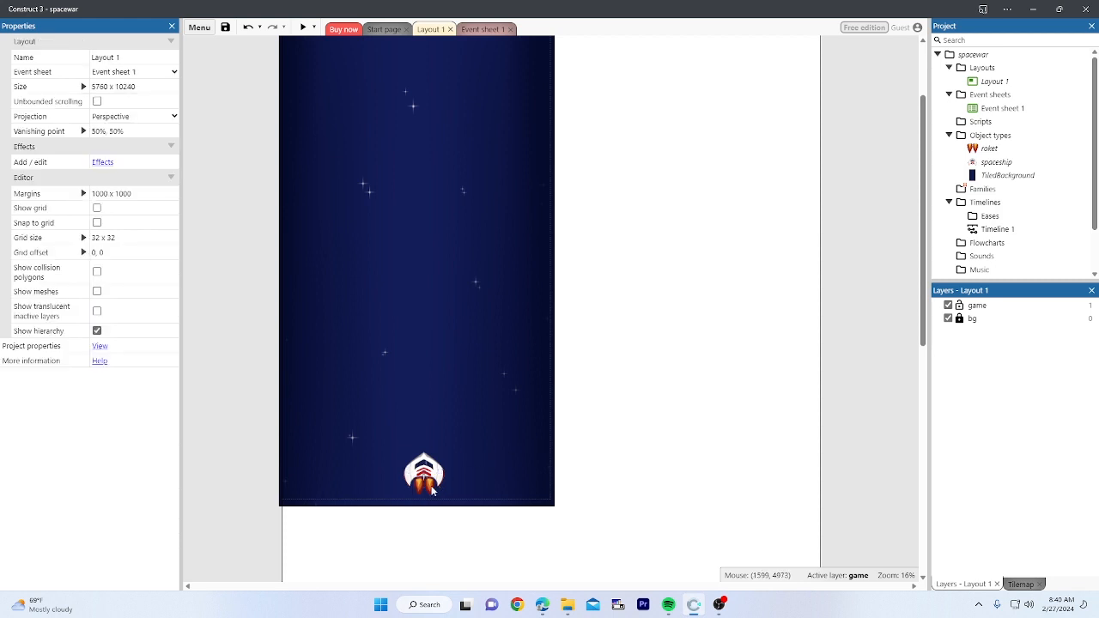
pyautogui.click(432, 491)
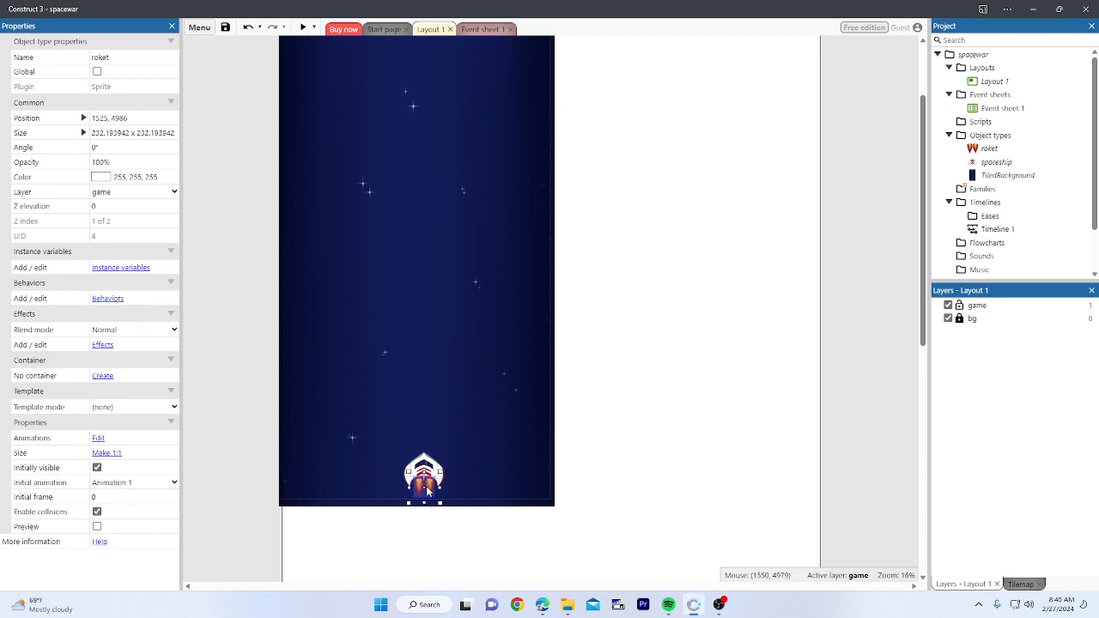
pyautogui.click(562, 491)
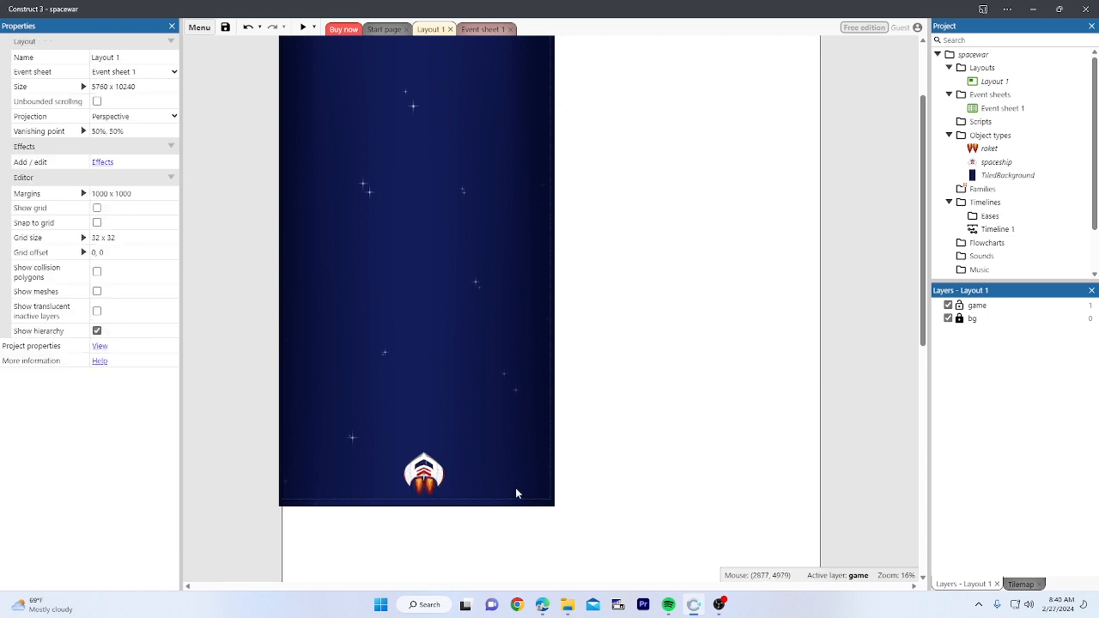
pyautogui.click(423, 491)
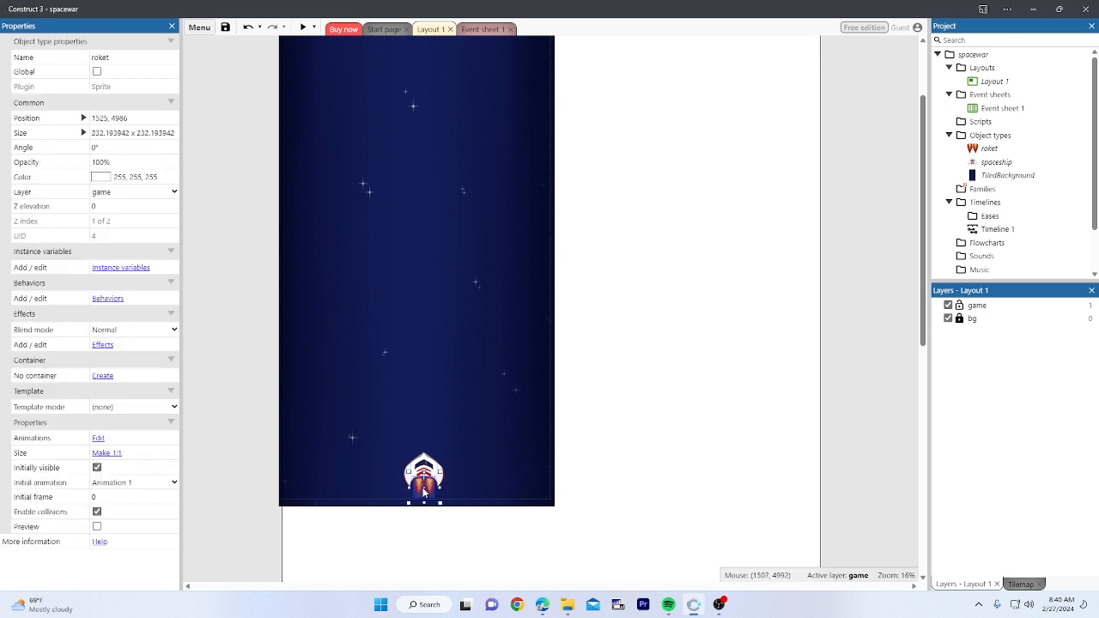
# Step: Add the Pin behavior to the roket flame sprite, close its behaviors dialog, and deselect it
pyautogui.click(108, 299)
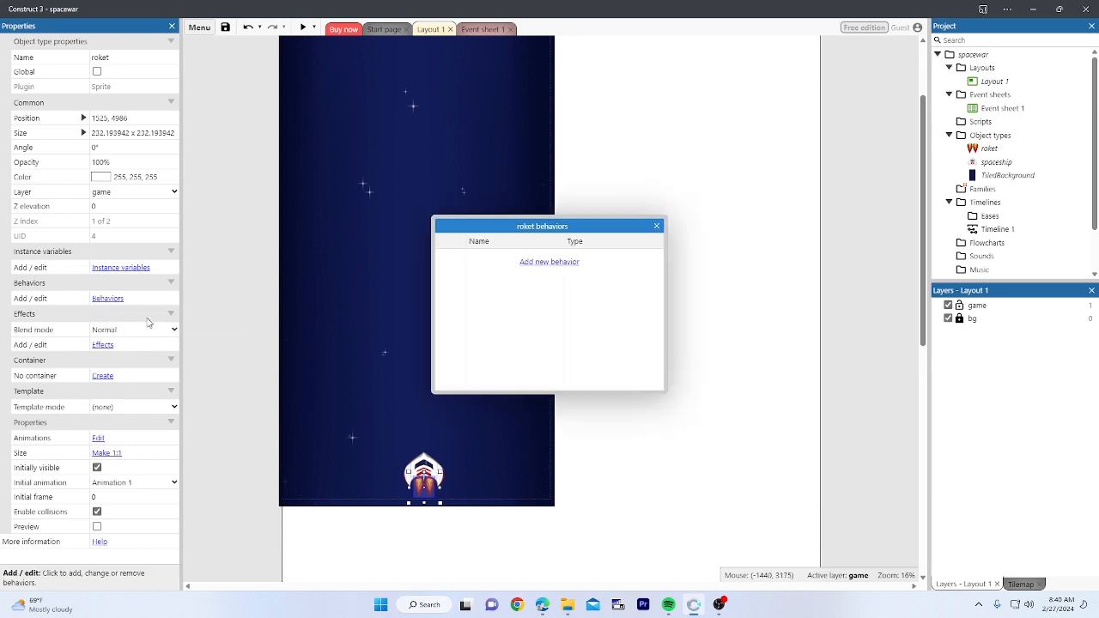
pyautogui.click(540, 263)
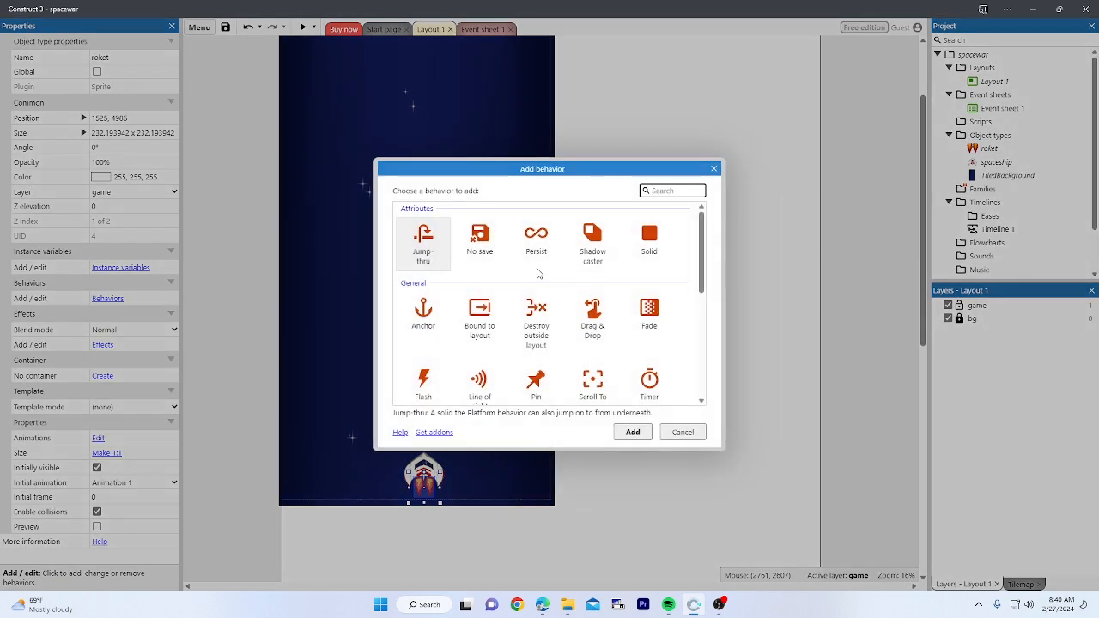
pyautogui.scroll(-2, 539, 283)
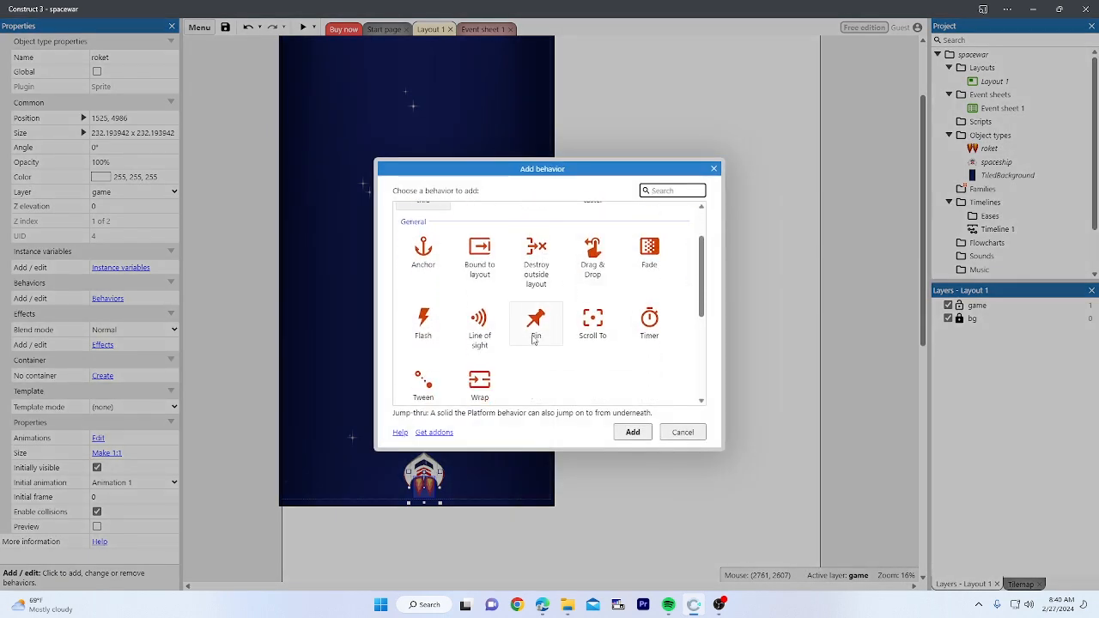
pyautogui.click(534, 335)
pyautogui.scroll(1, 538, 343)
pyautogui.scroll(1, 539, 343)
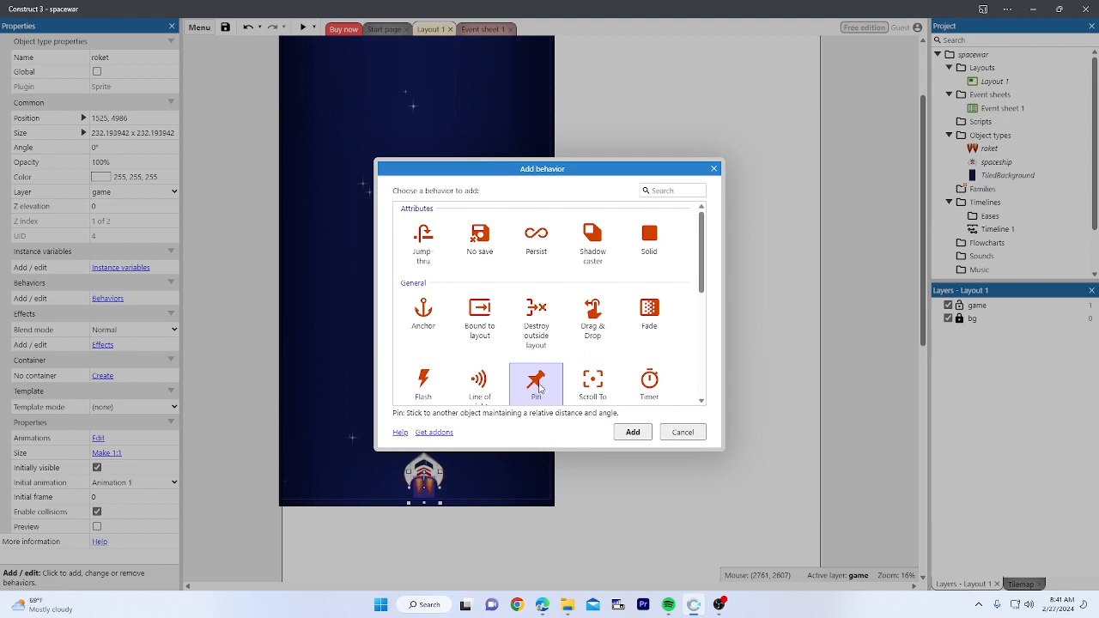
pyautogui.doubleClick(540, 389)
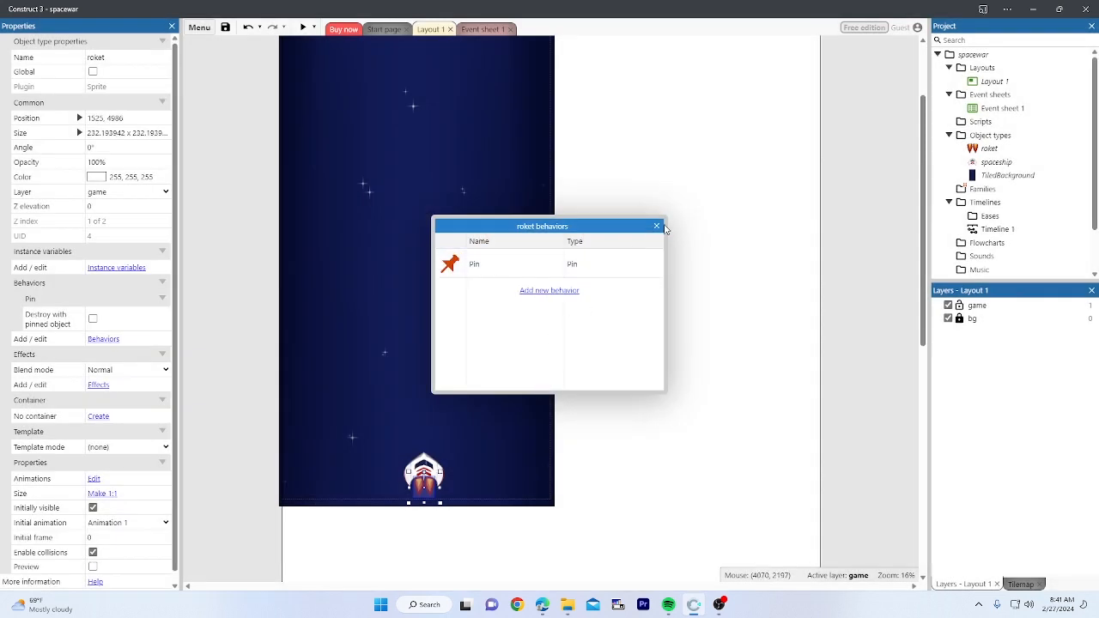
pyautogui.click(657, 225)
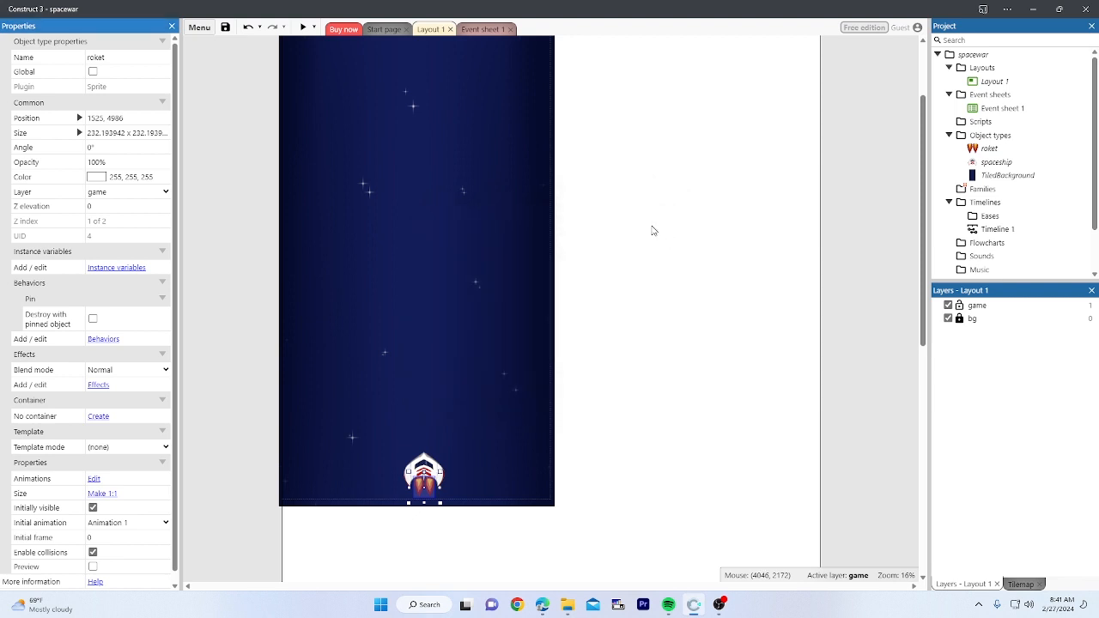
pyautogui.click(622, 148)
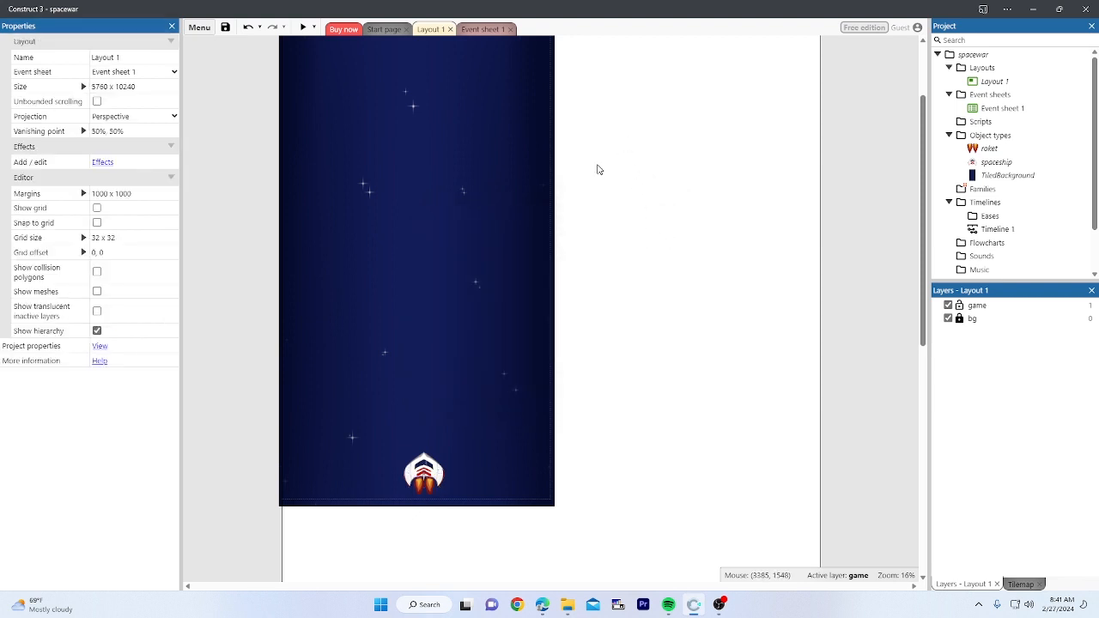
# Step: Switch from Layout 1 to the still-empty Event sheet 1
pyautogui.click(480, 29)
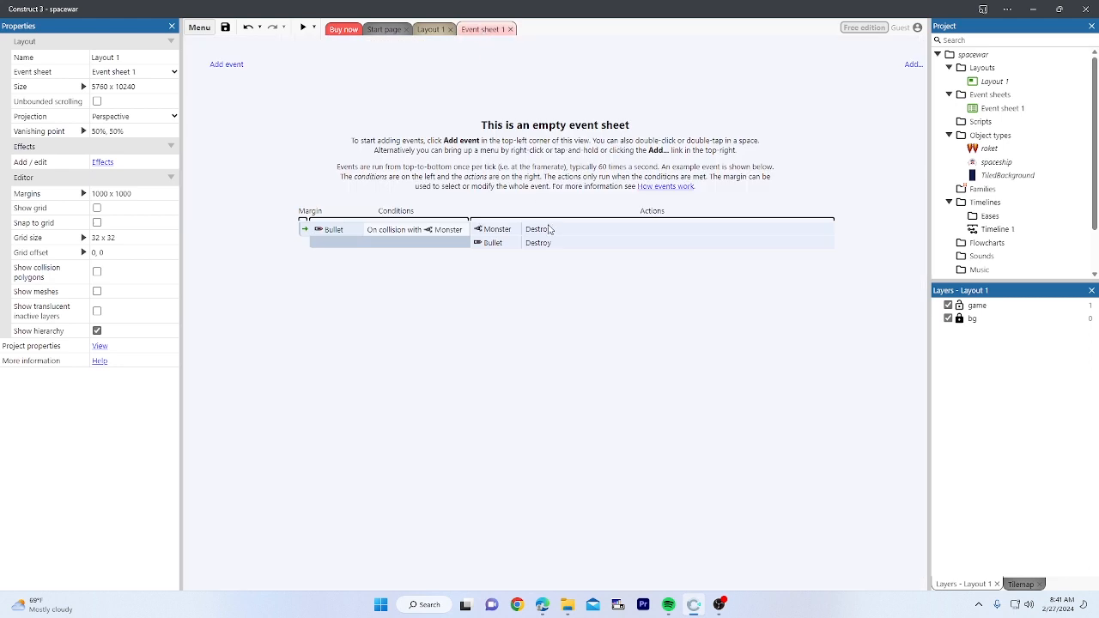
pyautogui.click(434, 31)
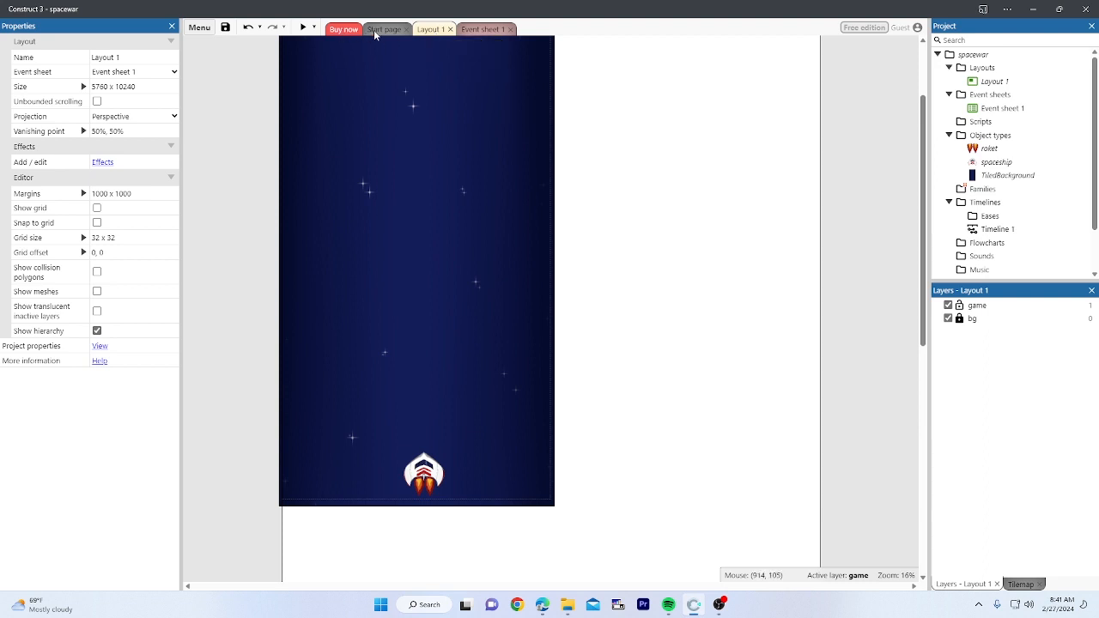
pyautogui.click(481, 30)
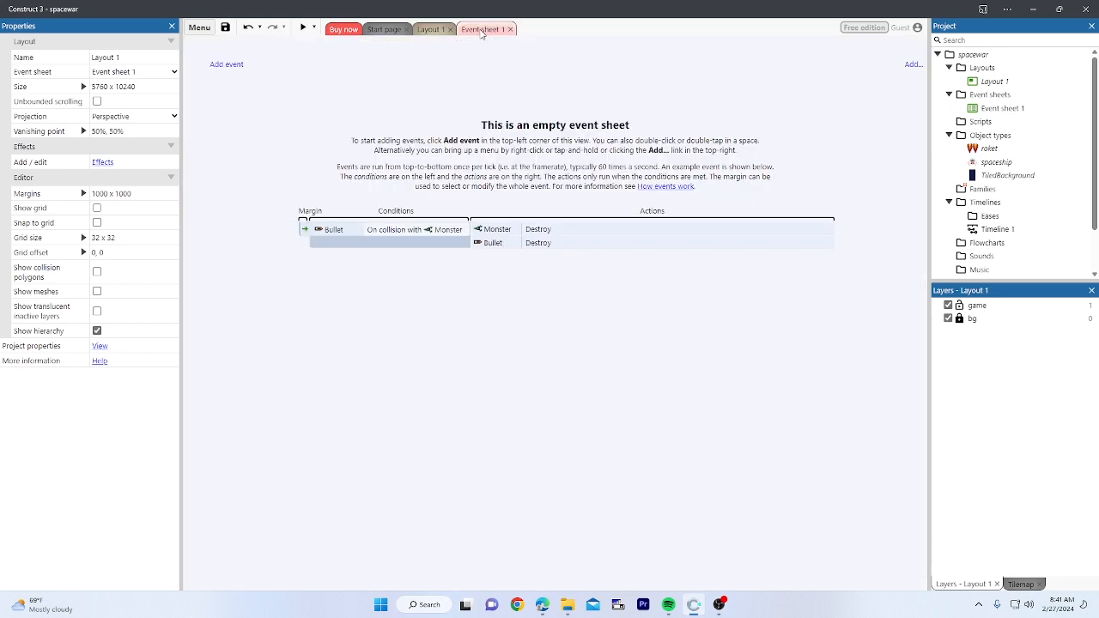
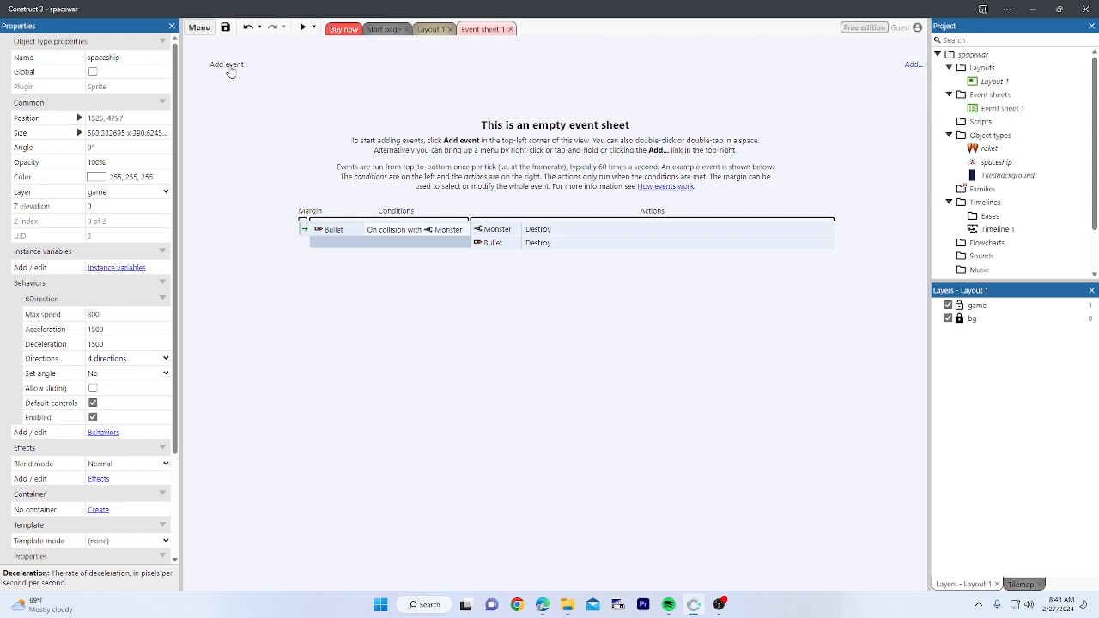
# Step: Add a System 'On start of layout' event as the first event in Event sheet 1
pyautogui.click(228, 65)
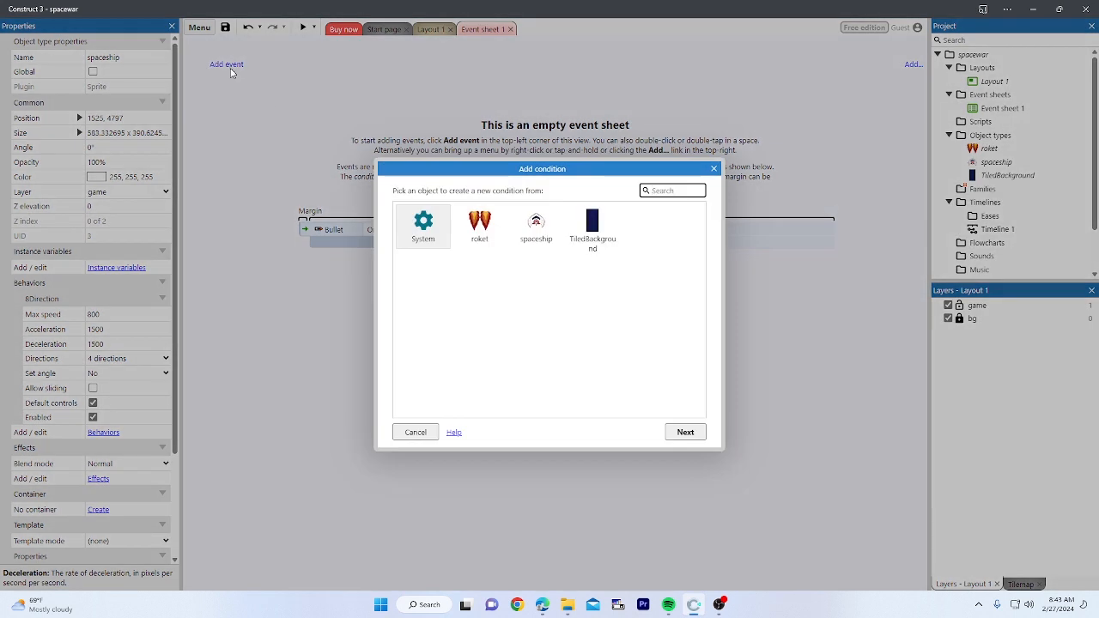
pyautogui.click(438, 231)
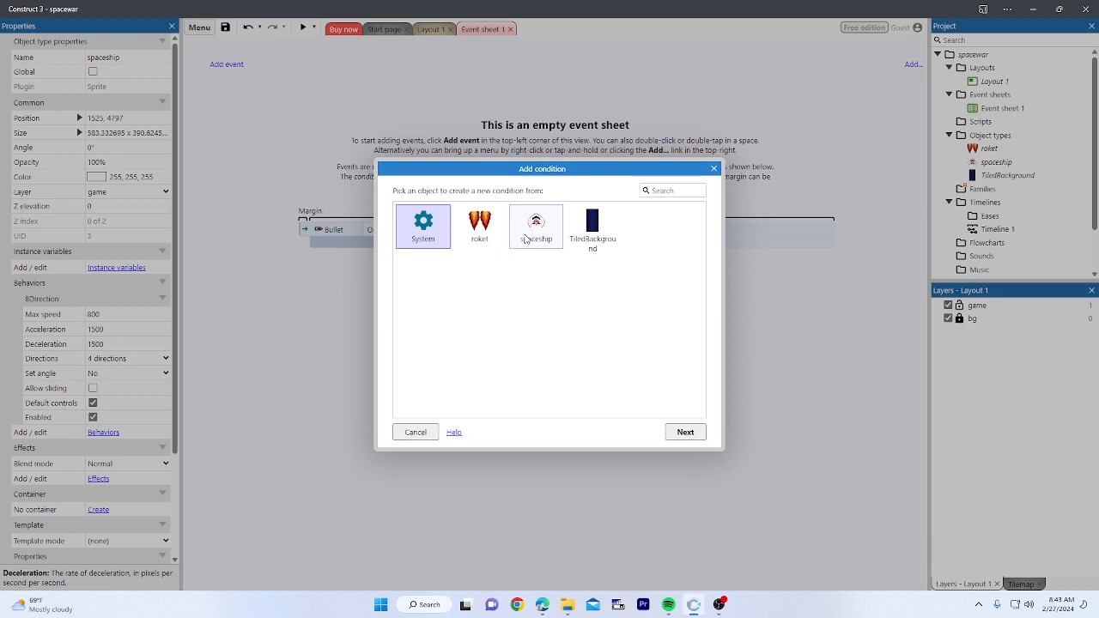
pyautogui.click(526, 240)
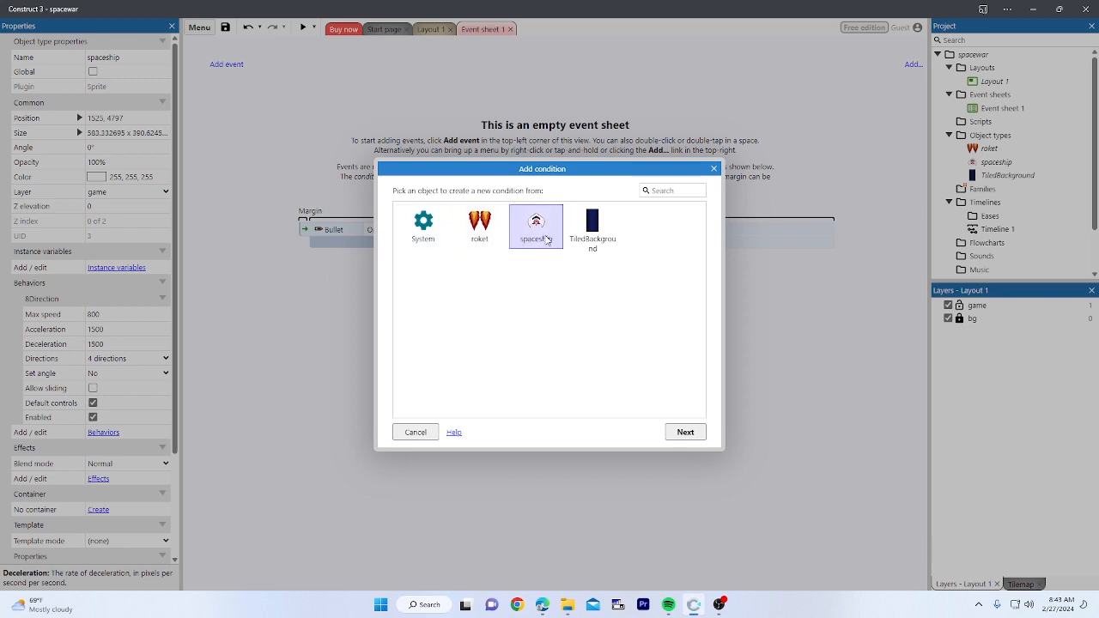
pyautogui.click(482, 240)
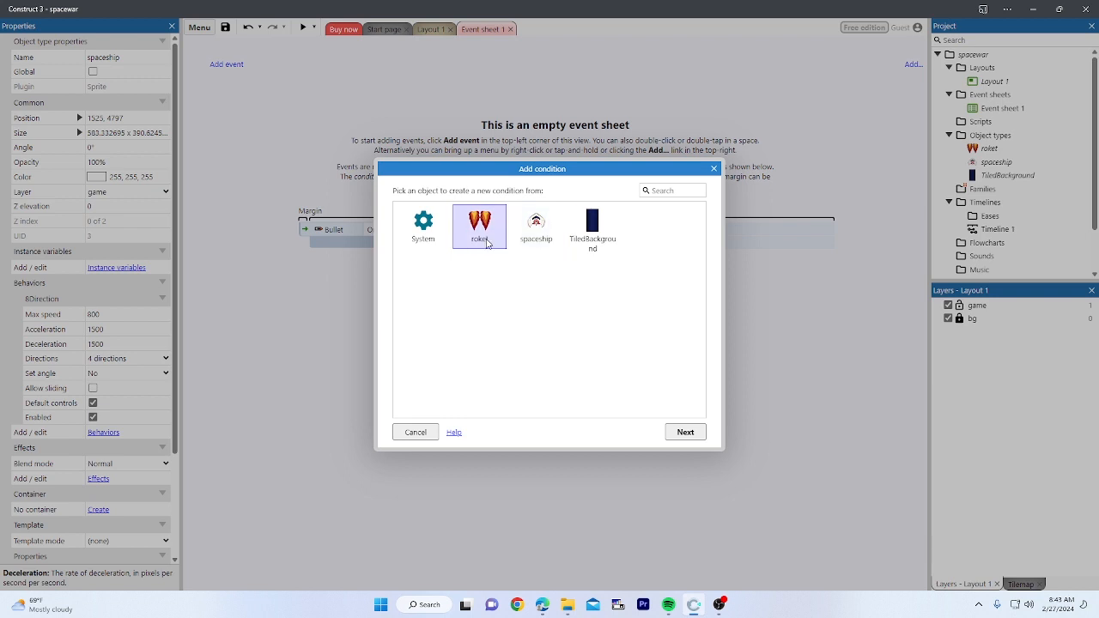
pyautogui.click(532, 240)
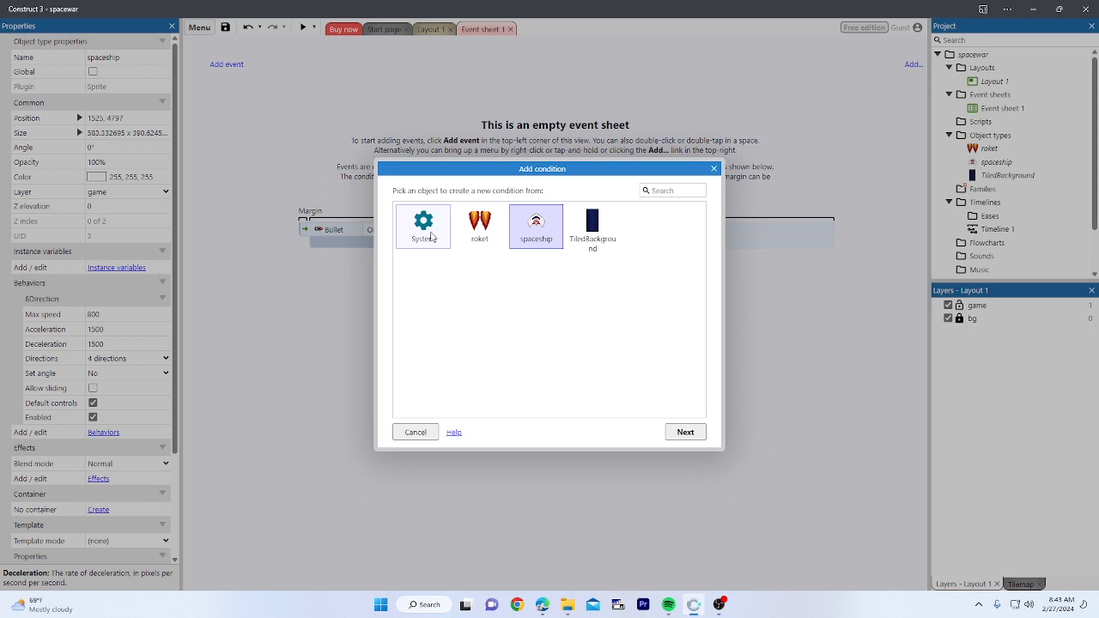
pyautogui.doubleClick(433, 238)
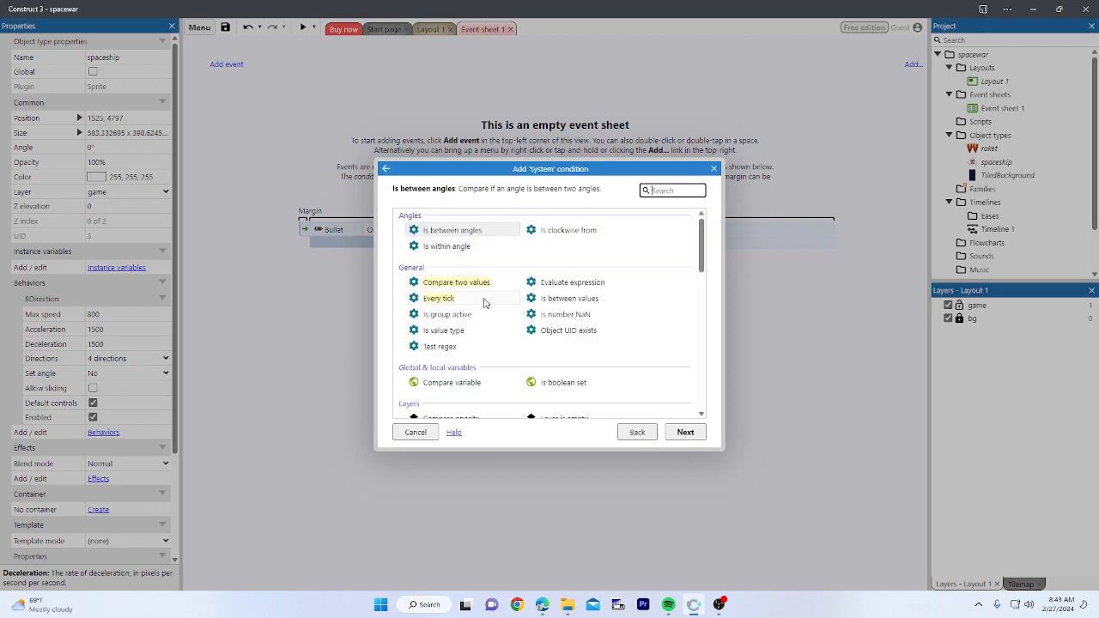
pyautogui.scroll(-1, 475, 301)
pyautogui.scroll(-1, 477, 301)
pyautogui.scroll(2, 481, 299)
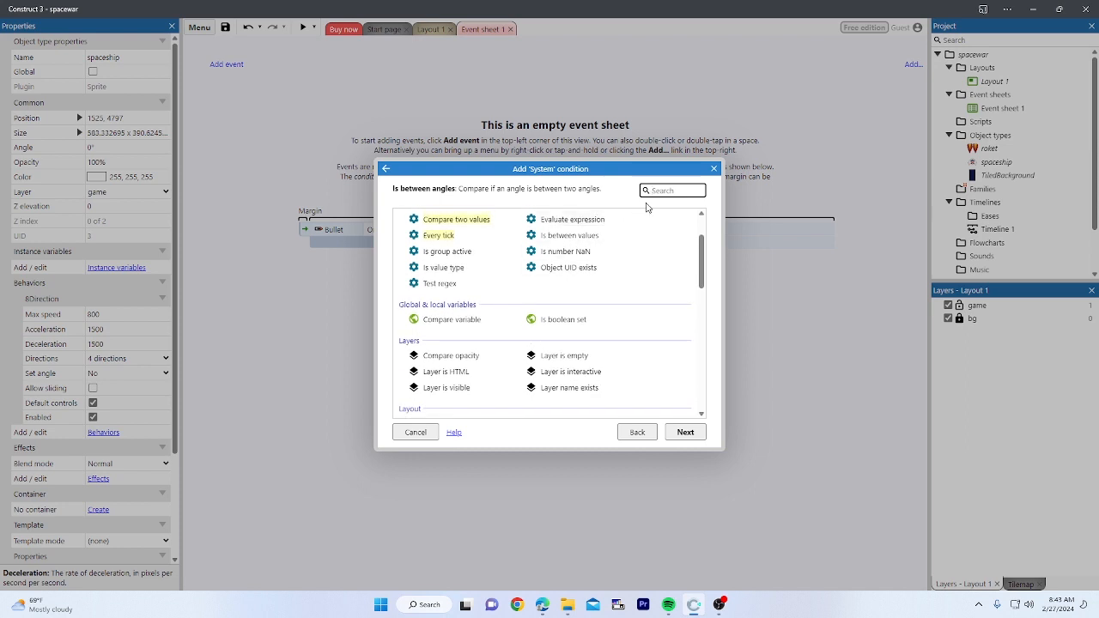
pyautogui.write('star')
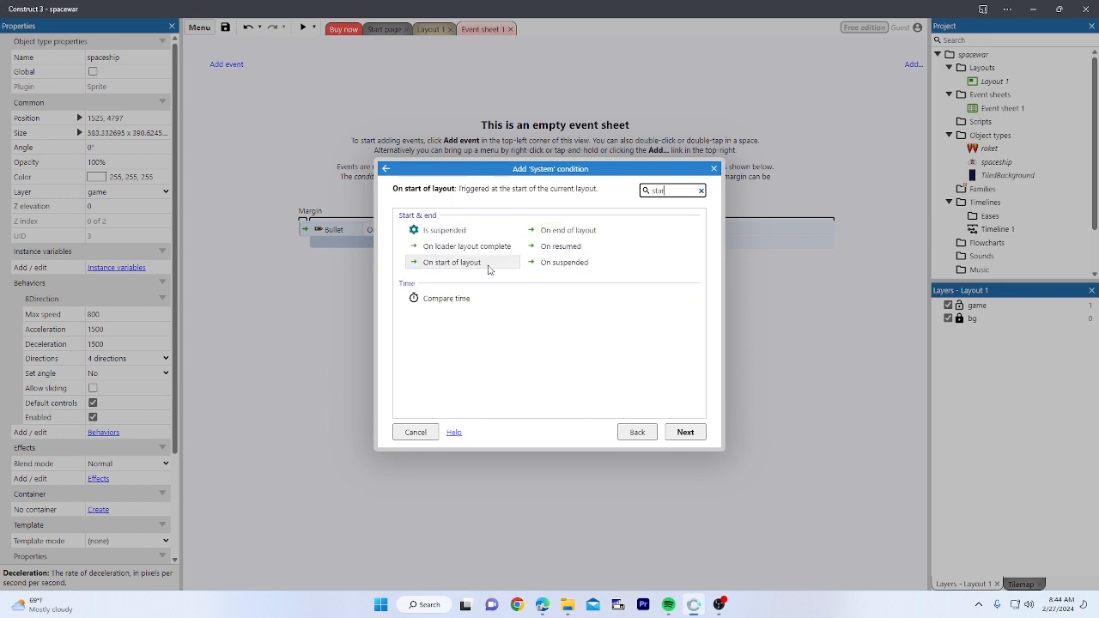
pyautogui.click(490, 265)
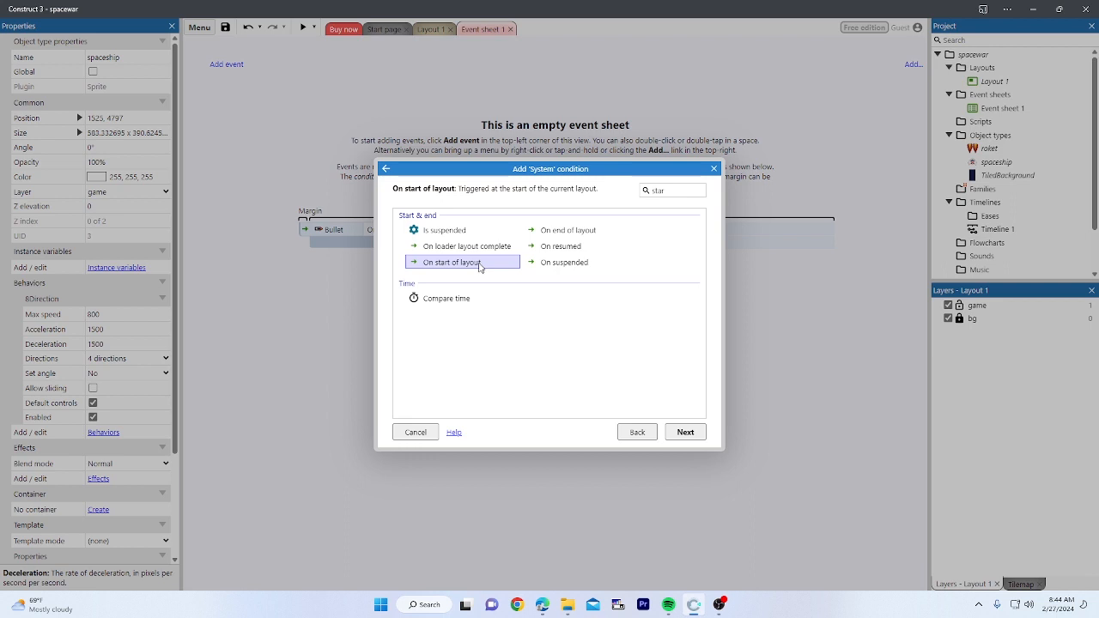
pyautogui.click(687, 432)
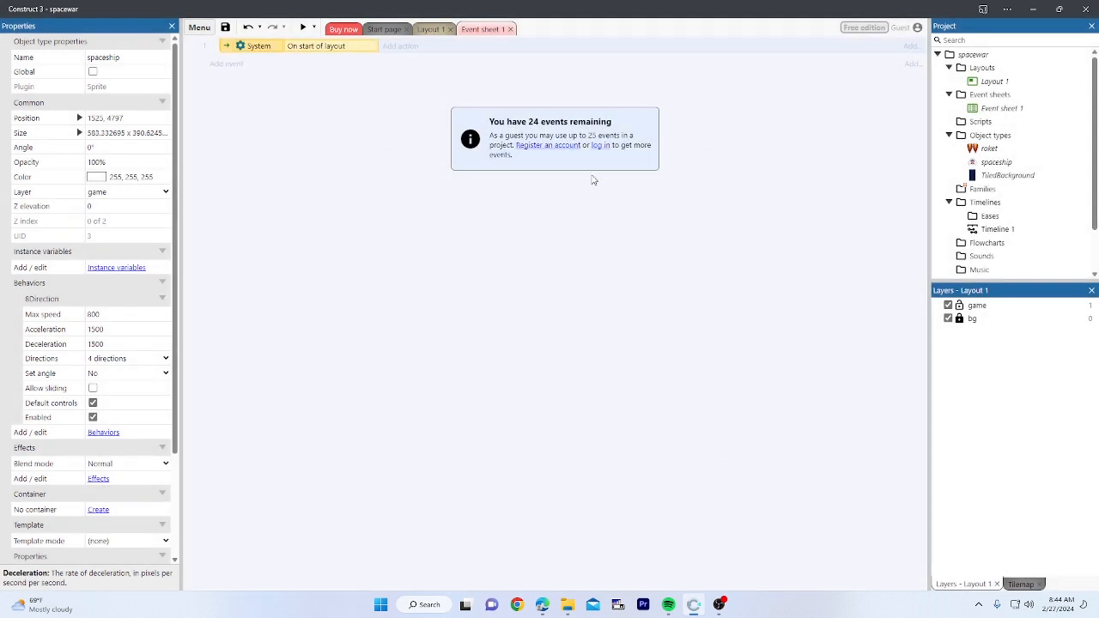
# Step: Start a roket action on the new event and choose 'Pin to object'
pyautogui.click(256, 92)
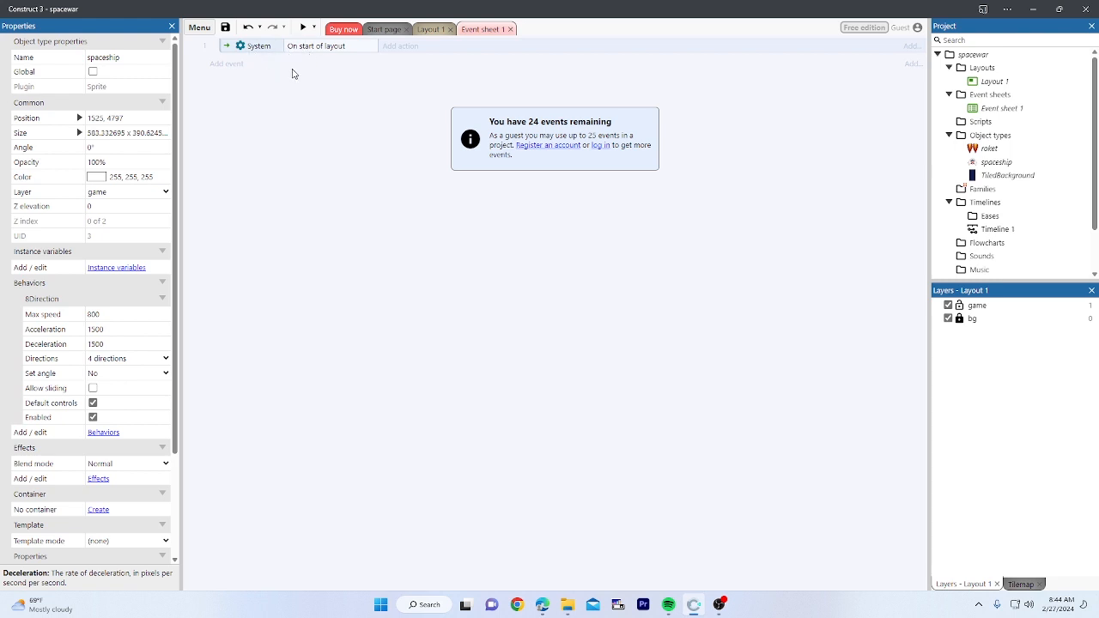
pyautogui.click(401, 47)
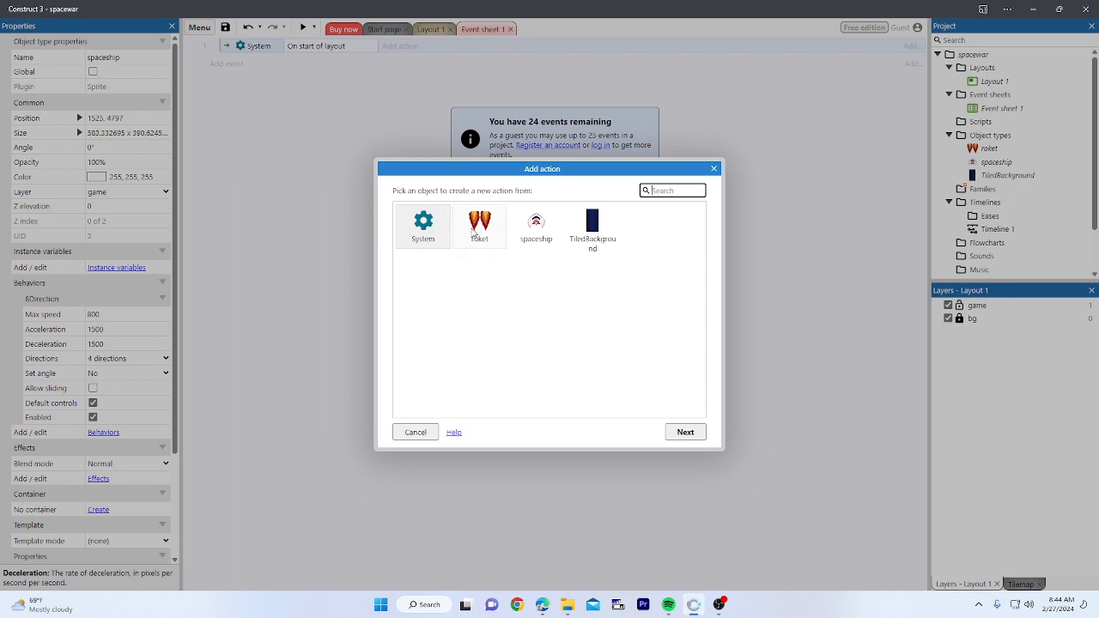
pyautogui.doubleClick(477, 227)
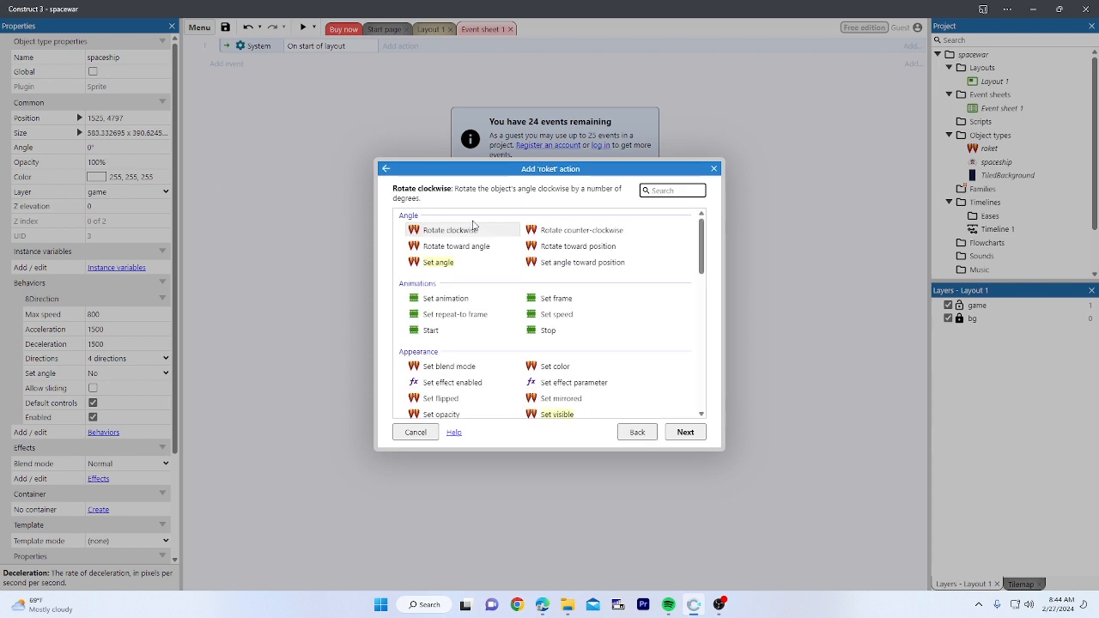
pyautogui.scroll(-1, 469, 294)
pyautogui.scroll(1, 469, 296)
pyautogui.write('pi')
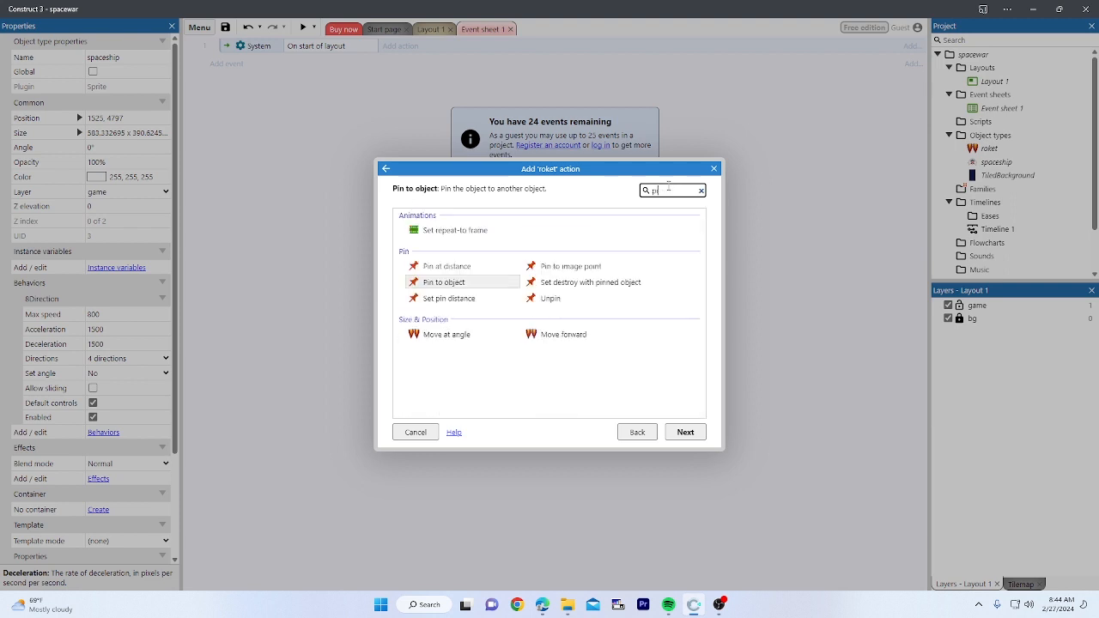
pyautogui.click(505, 284)
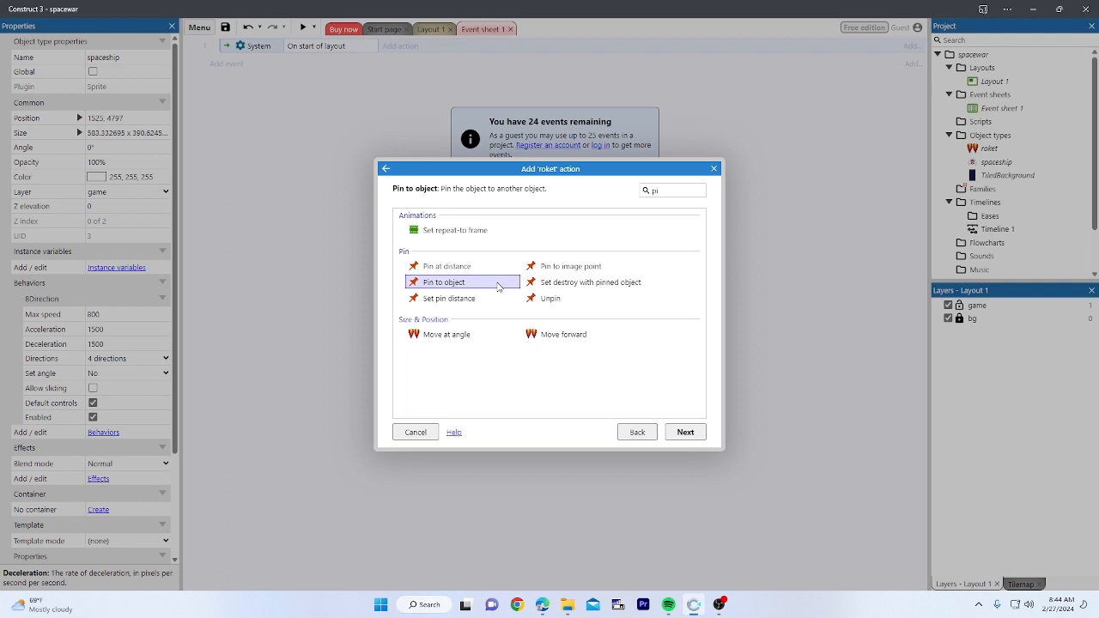
pyautogui.doubleClick(498, 286)
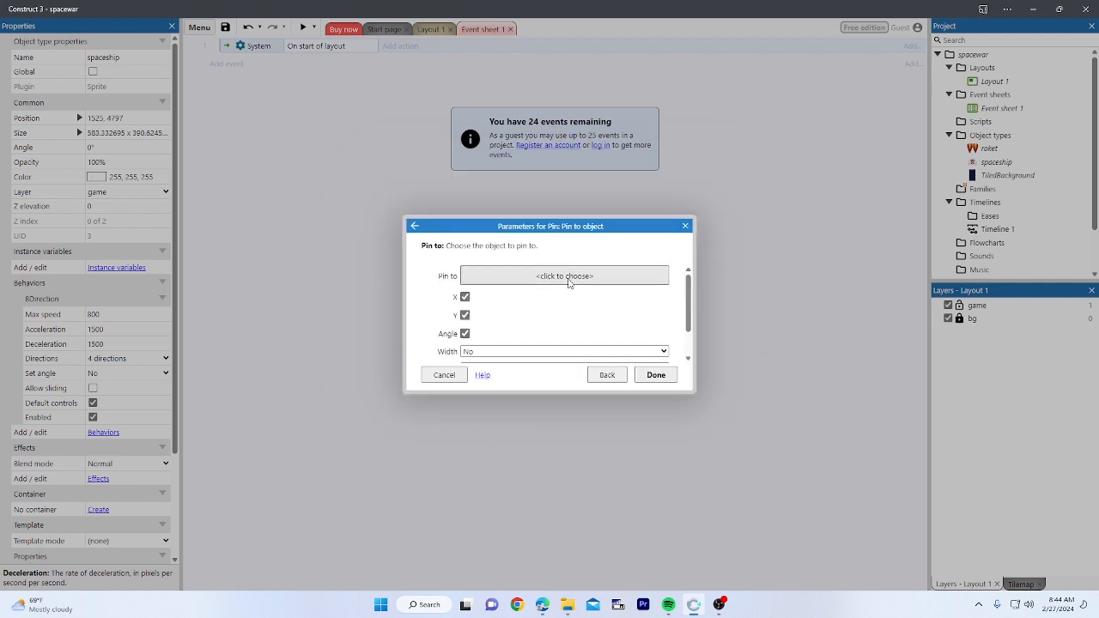
# Step: Set spaceship as the pin target and add the action
pyautogui.click(568, 276)
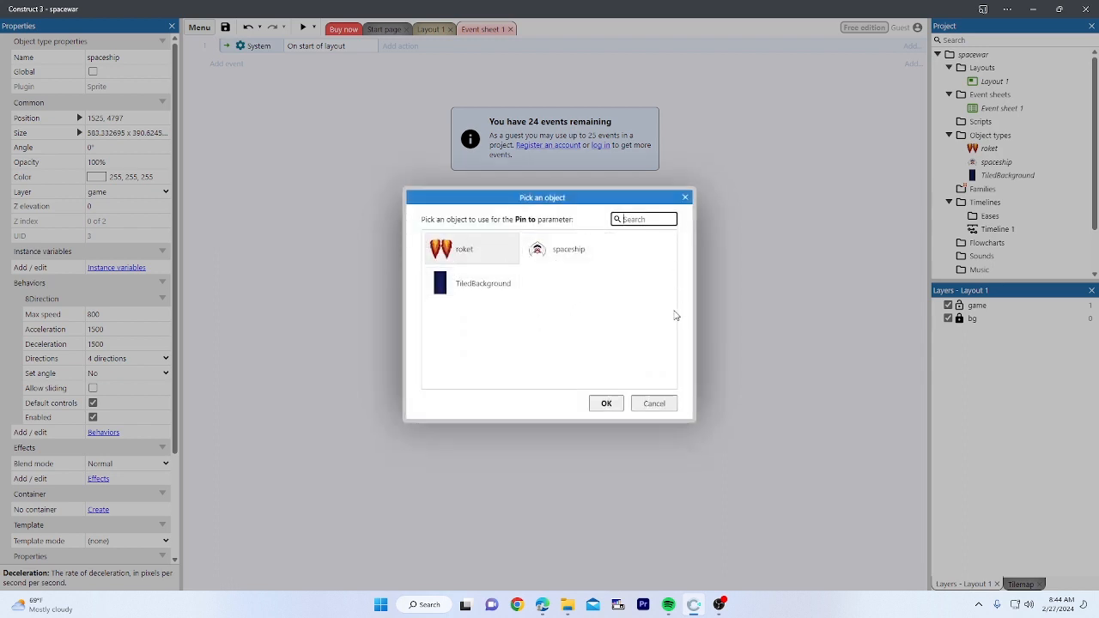
pyautogui.click(654, 404)
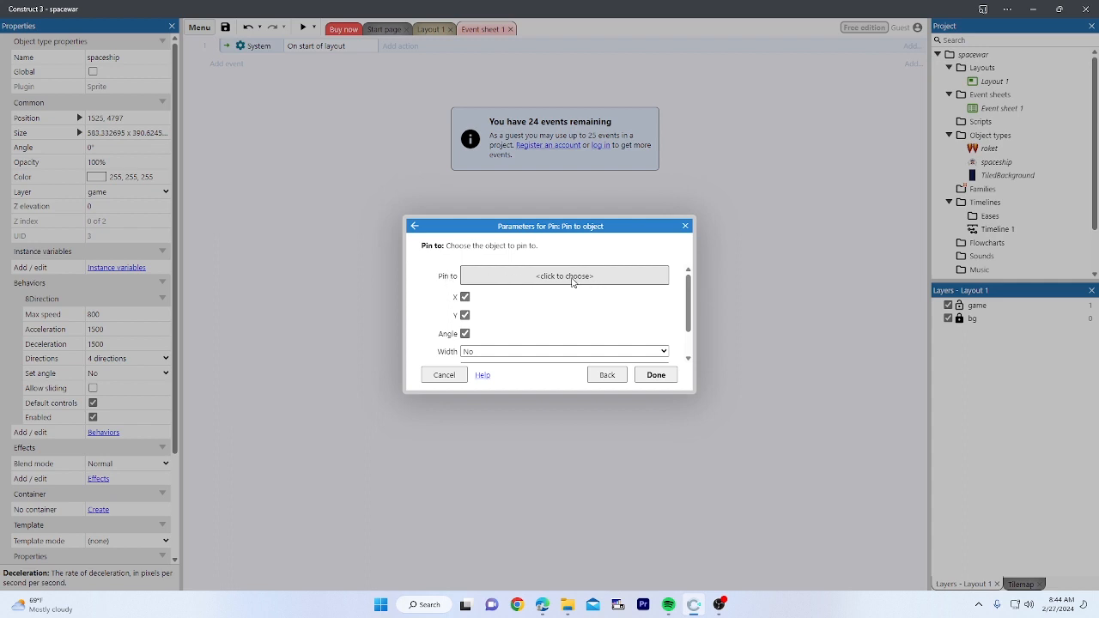
pyautogui.click(572, 279)
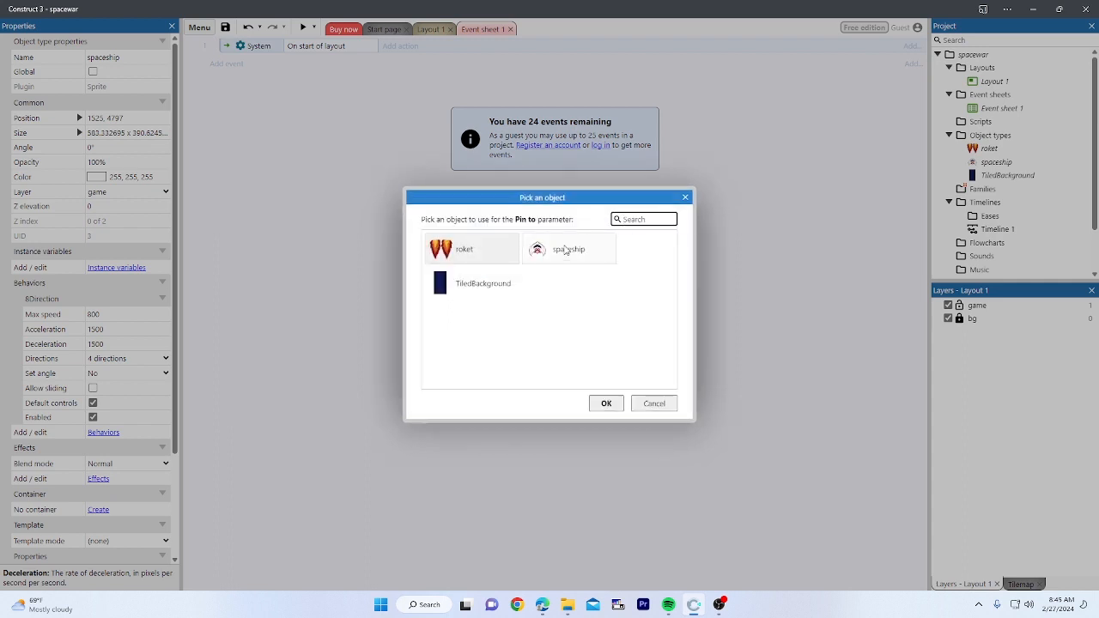
pyautogui.click(563, 256)
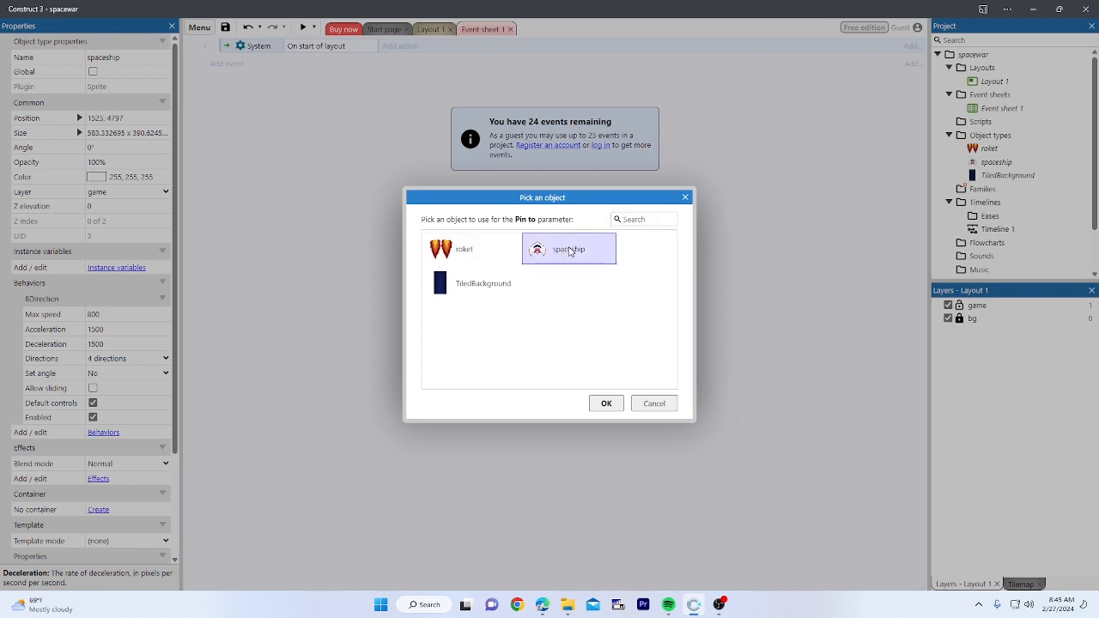
pyautogui.doubleClick(569, 250)
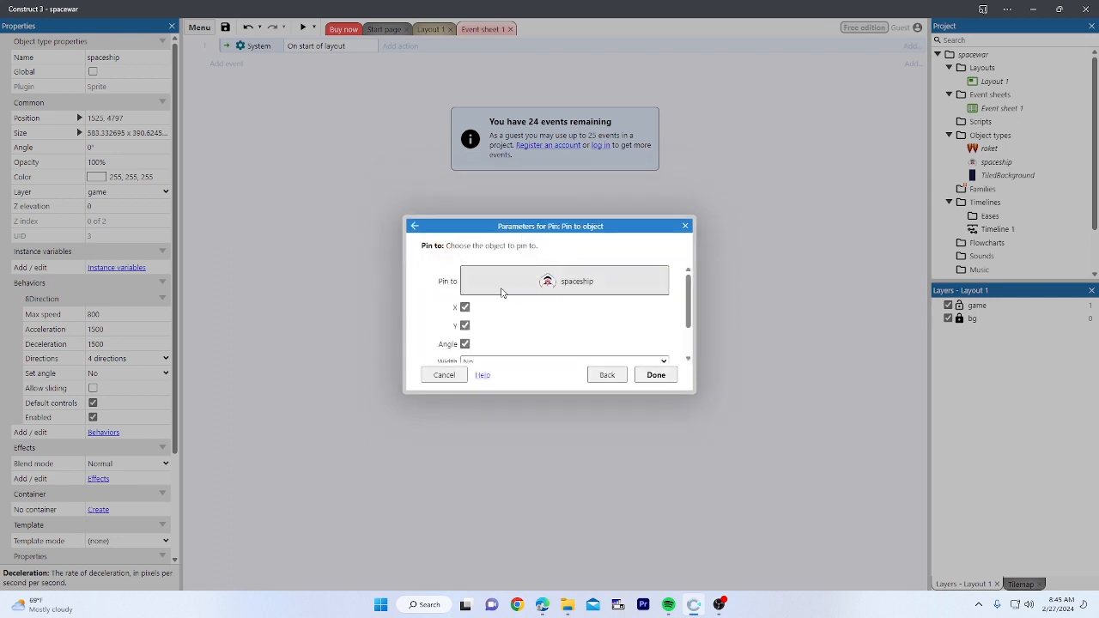
pyautogui.scroll(-2, 623, 350)
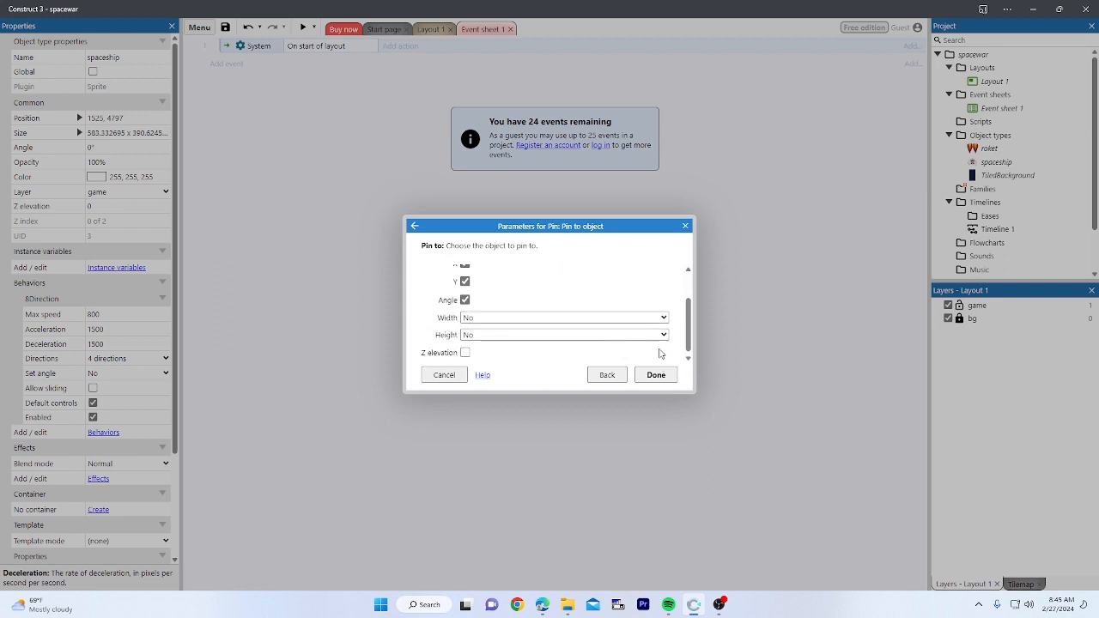
pyautogui.click(656, 375)
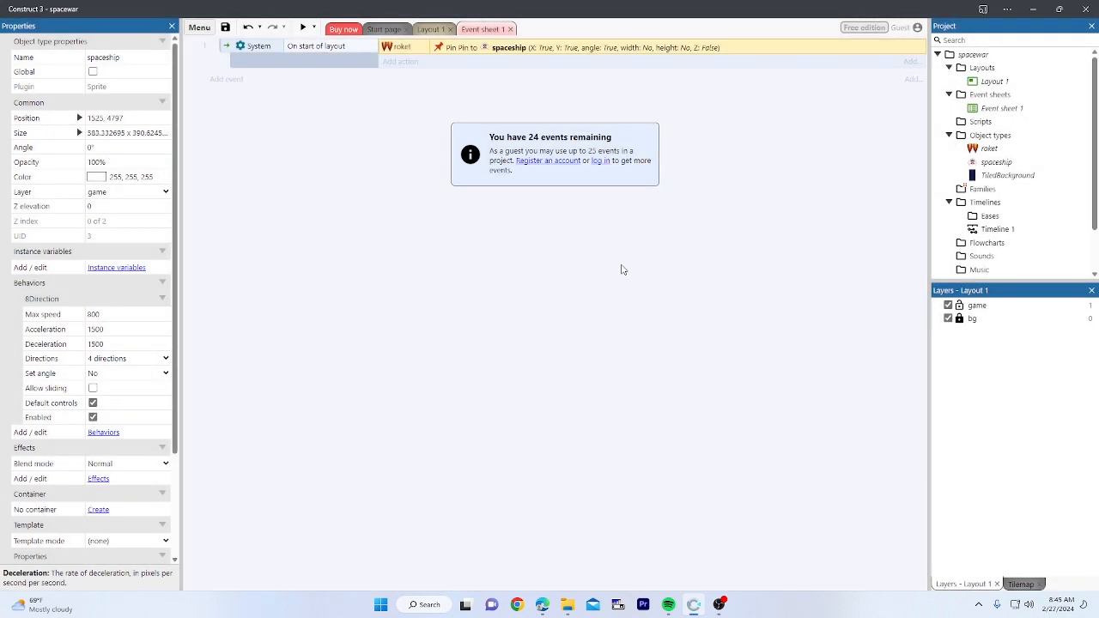
pyautogui.click(302, 28)
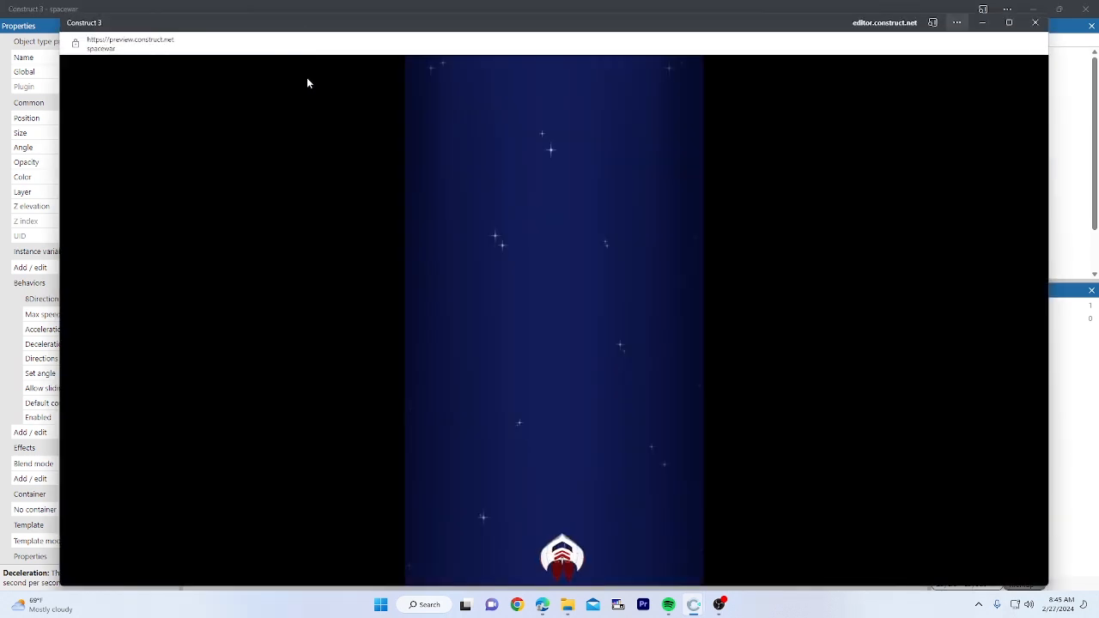
pyautogui.press('Up')
pyautogui.press('Right')
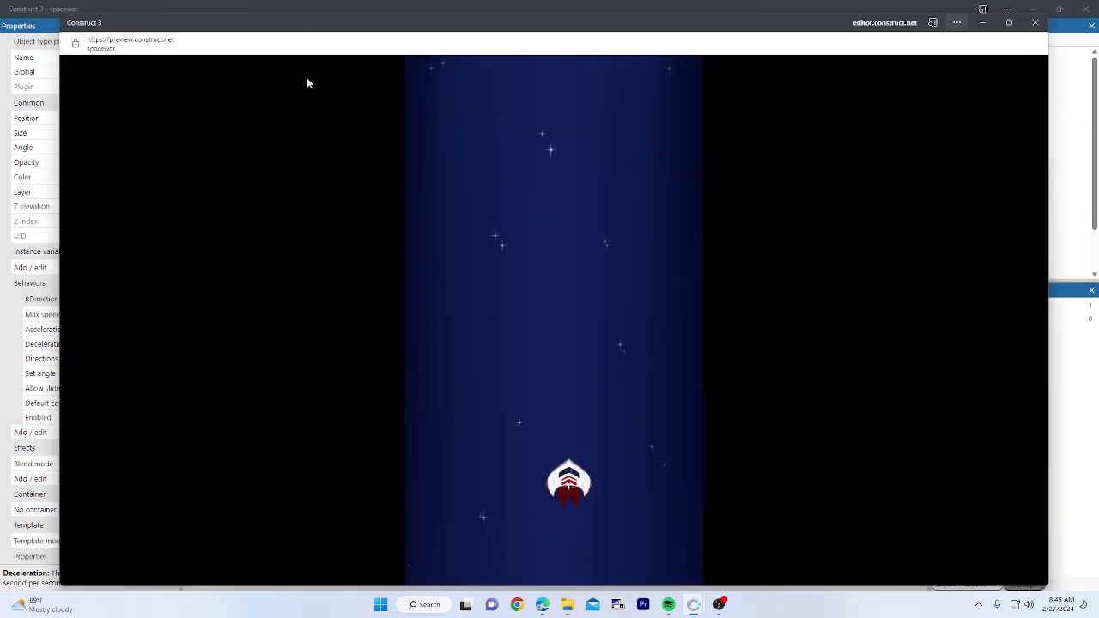
pyautogui.press('Left')
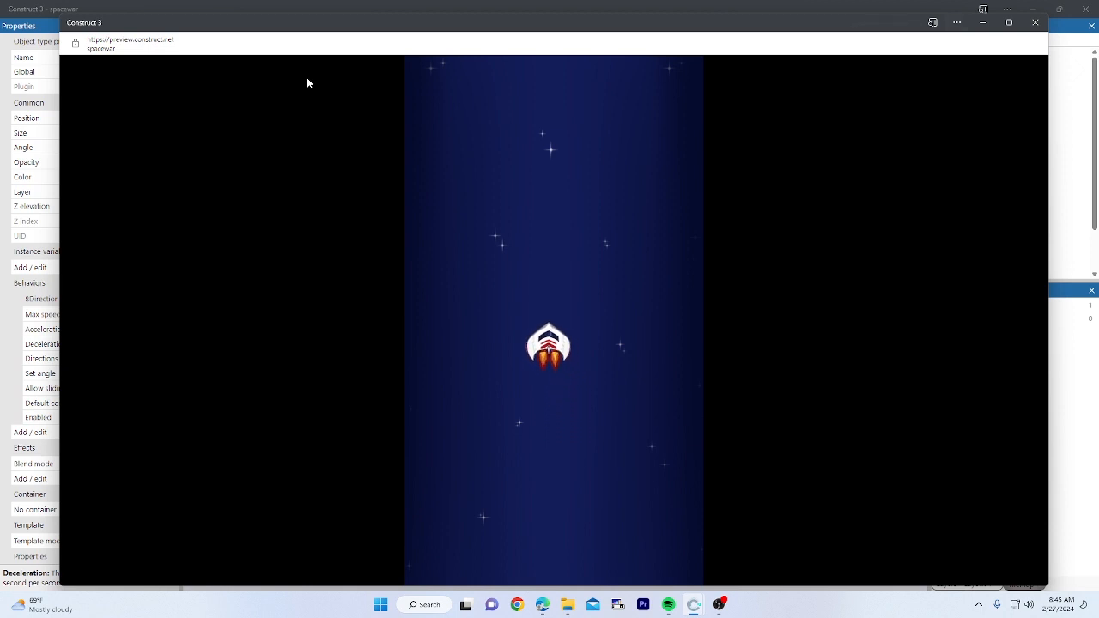
pyautogui.press('Down')
pyautogui.press('Right')
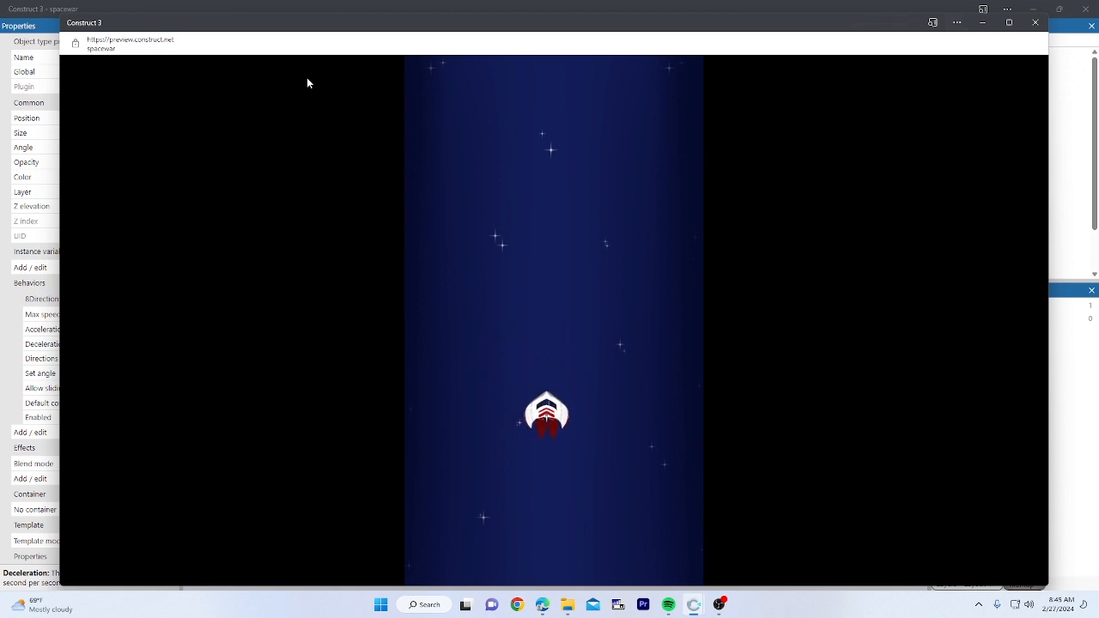
pyautogui.press('Down')
pyautogui.press('Left')
pyautogui.press('Right')
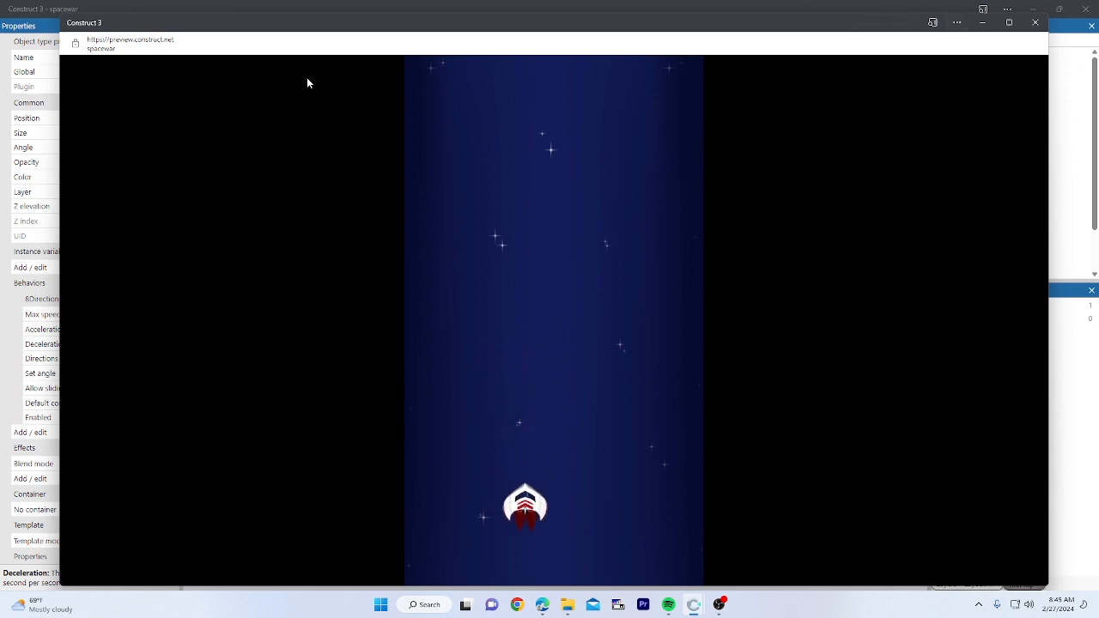
pyautogui.press('Up')
pyautogui.press('Left')
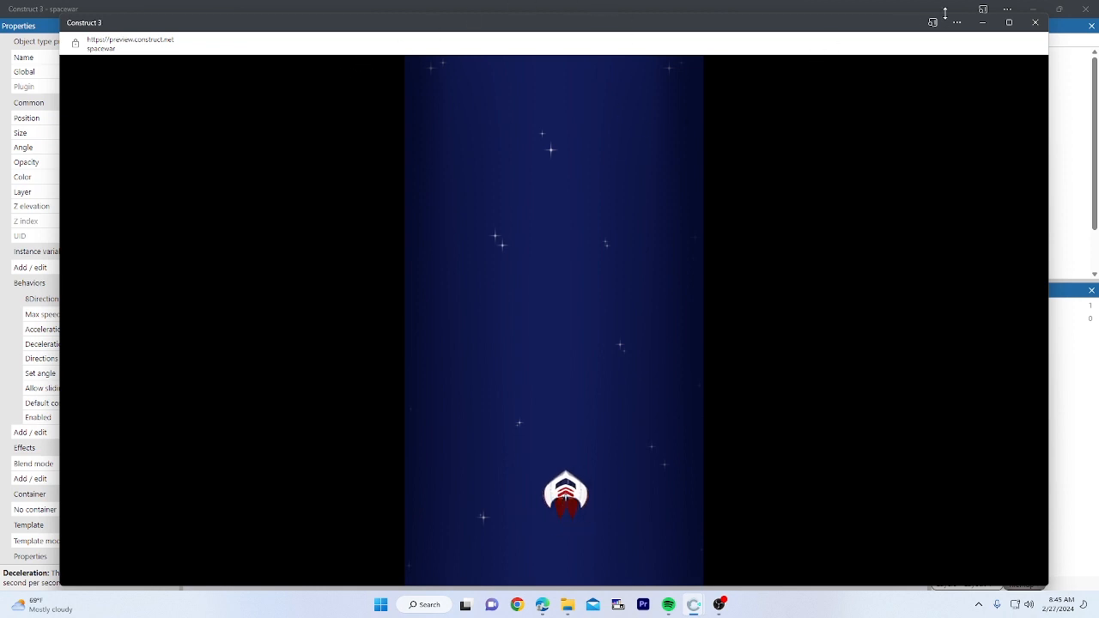
pyautogui.click(1035, 22)
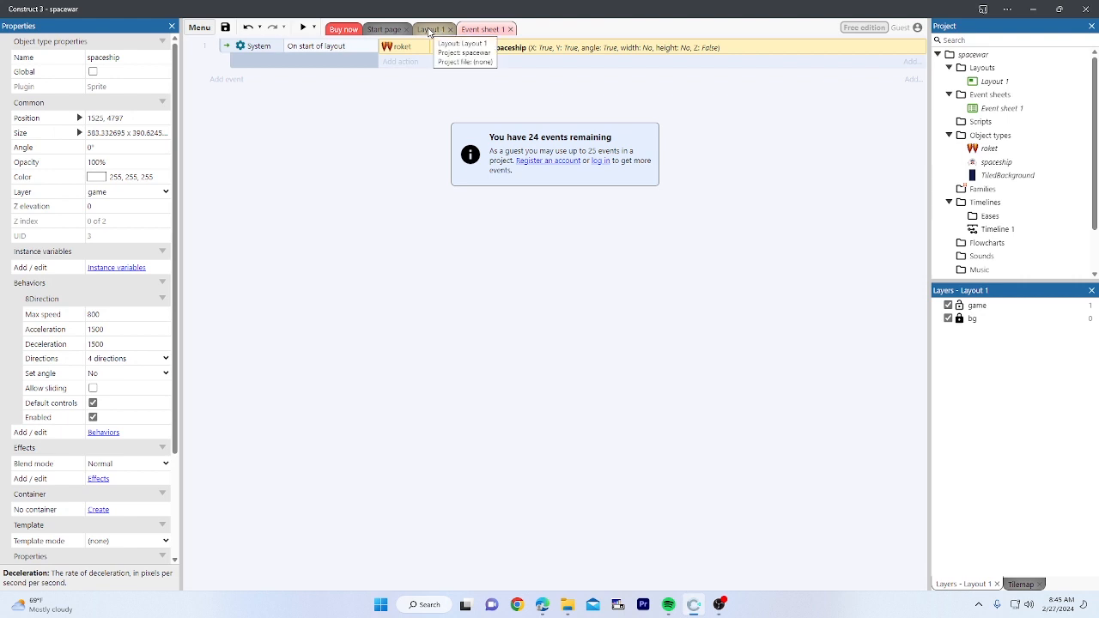
# Step: In Layout 1, start inserting a new Sprite object type
pyautogui.click(429, 29)
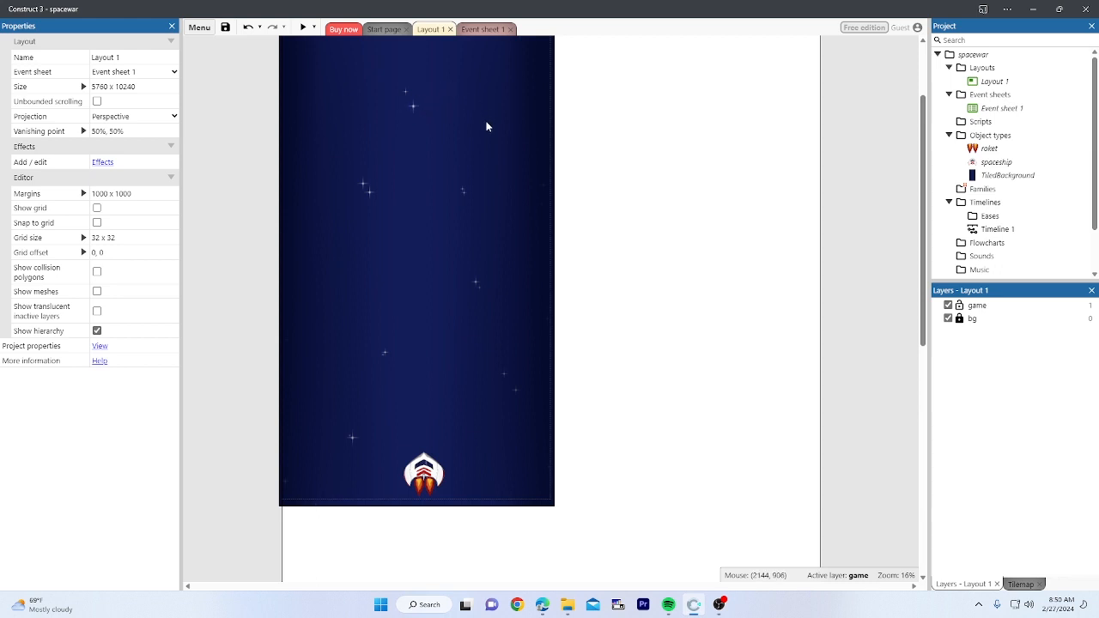
pyautogui.scroll(3, 489, 155)
pyautogui.scroll(-2, 520, 206)
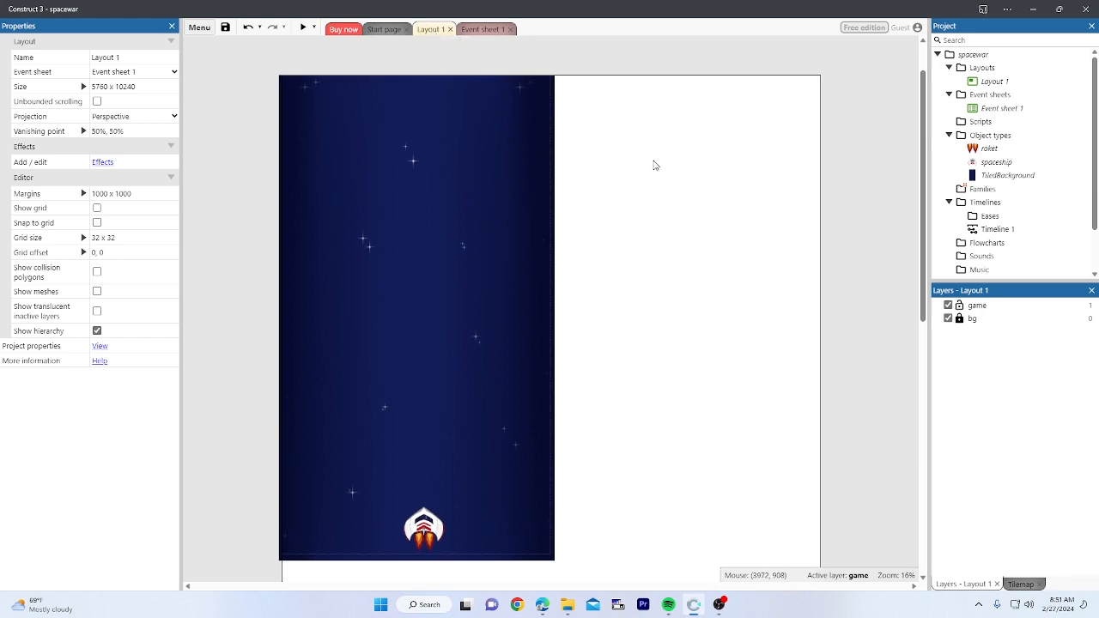
pyautogui.rightClick(609, 129)
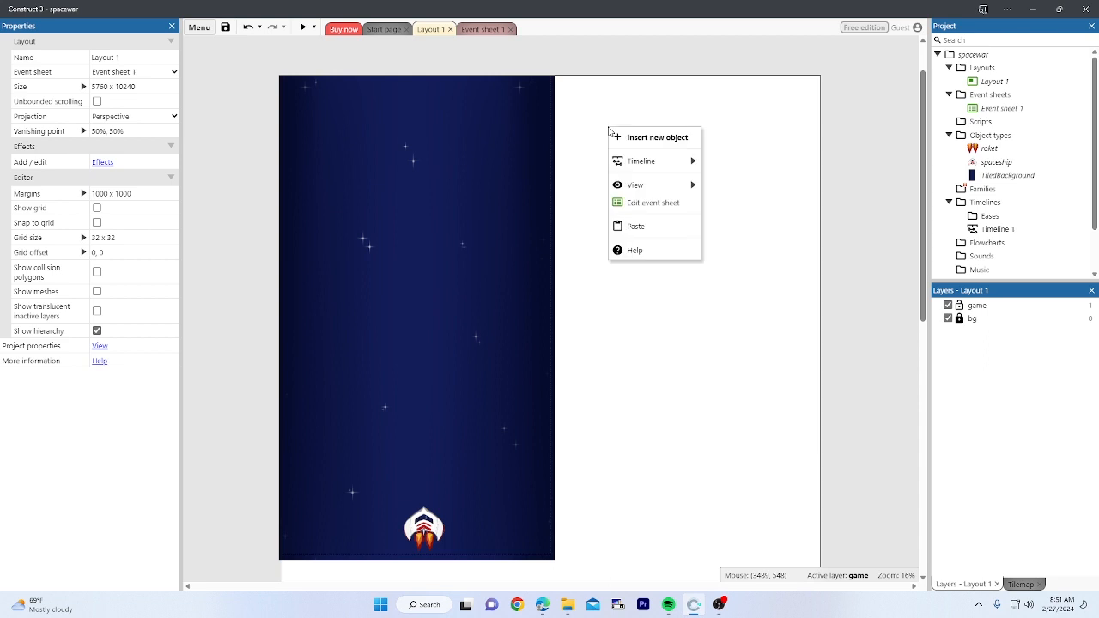
pyautogui.click(598, 133)
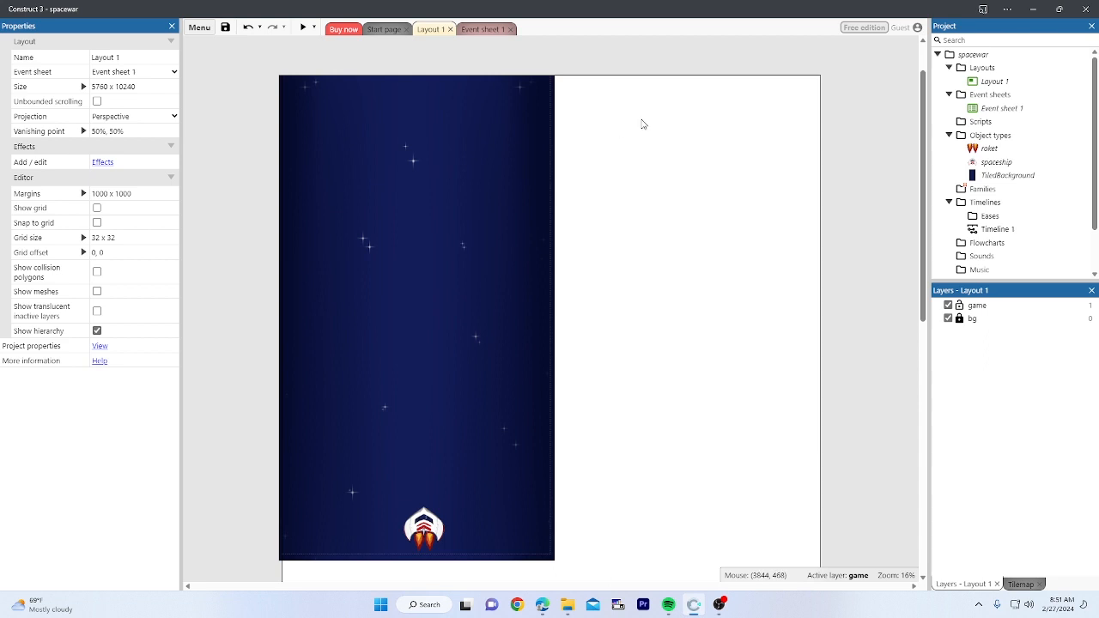
pyautogui.doubleClick(642, 124)
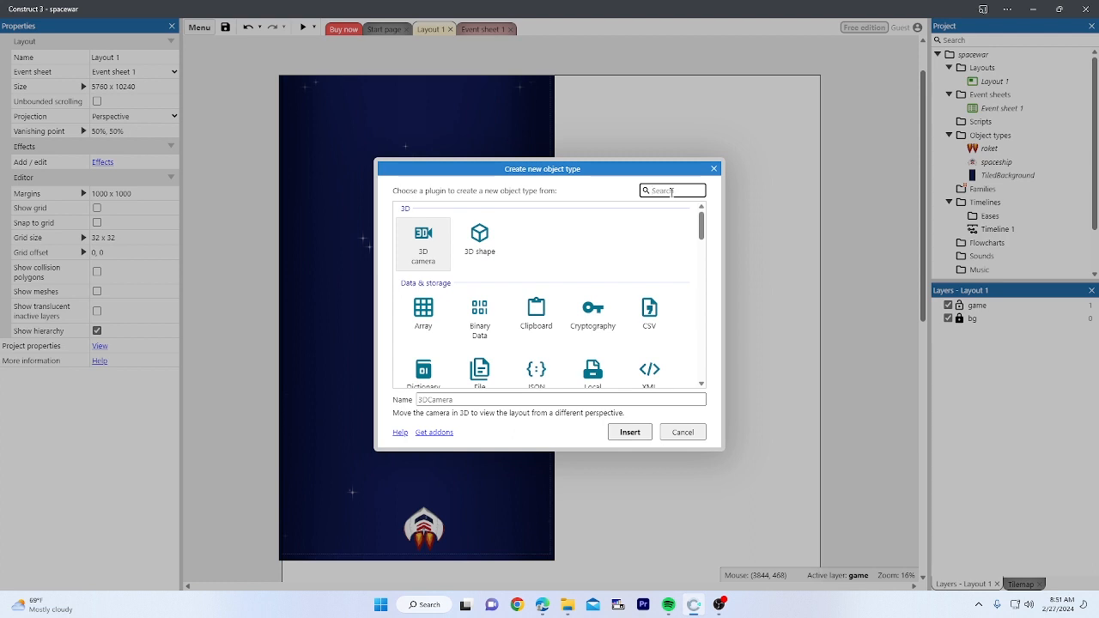
pyautogui.write('sp')
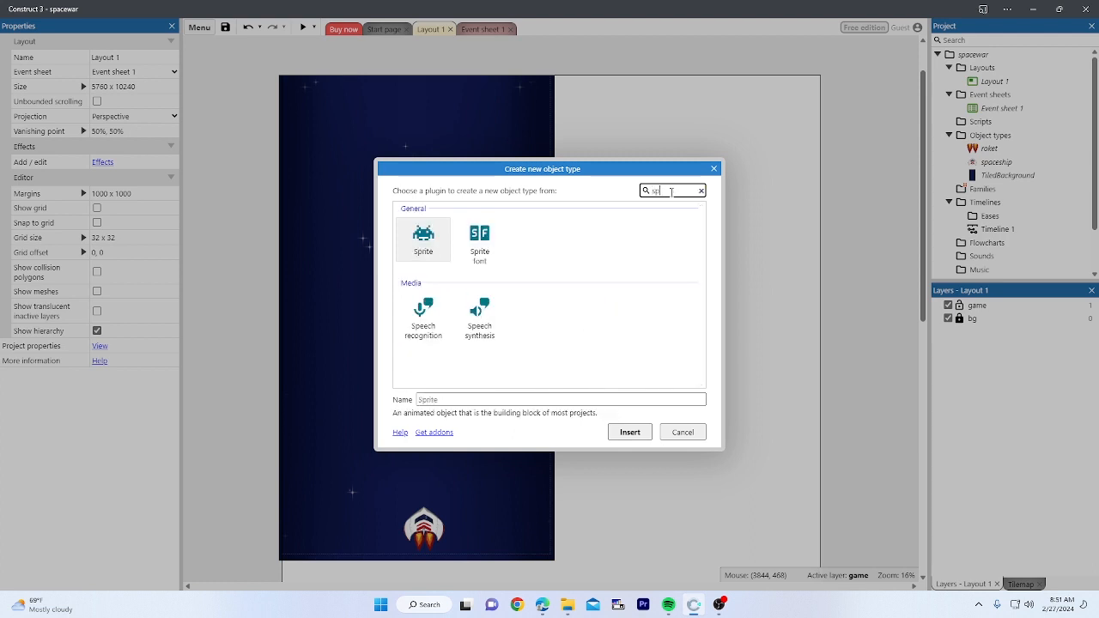
pyautogui.click(429, 245)
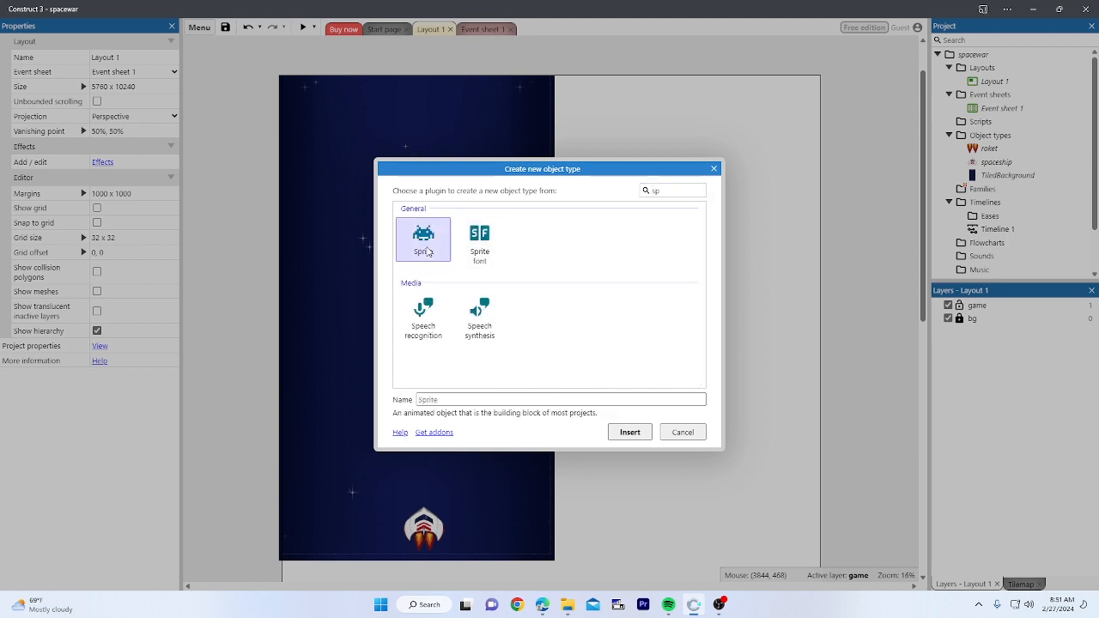
# Step: Name the new sprite 'peluru' and insert it
pyautogui.click(464, 399)
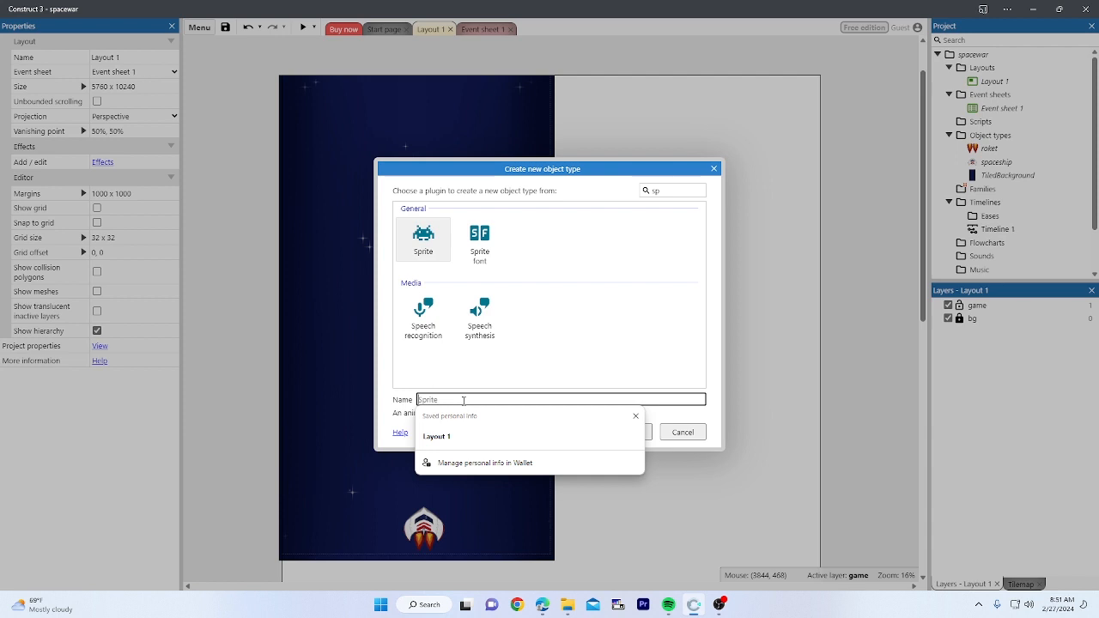
pyautogui.write('bullet')
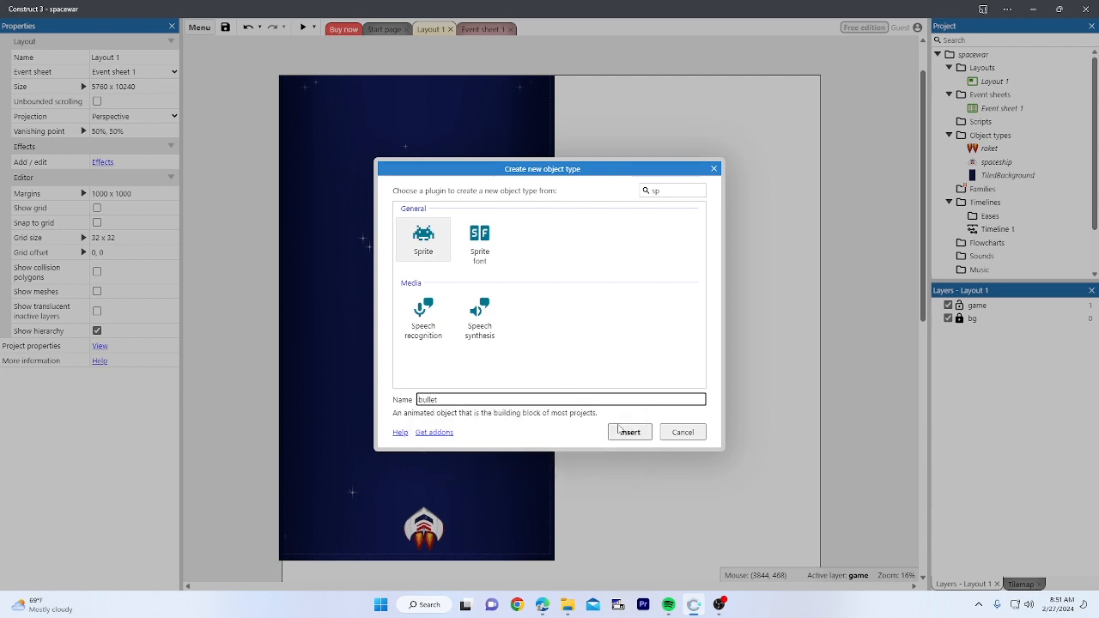
pyautogui.press('BackSpace')
pyautogui.press('BackSpace')
pyautogui.press('BackSpace')
pyautogui.press('BackSpace')
pyautogui.press('BackSpace')
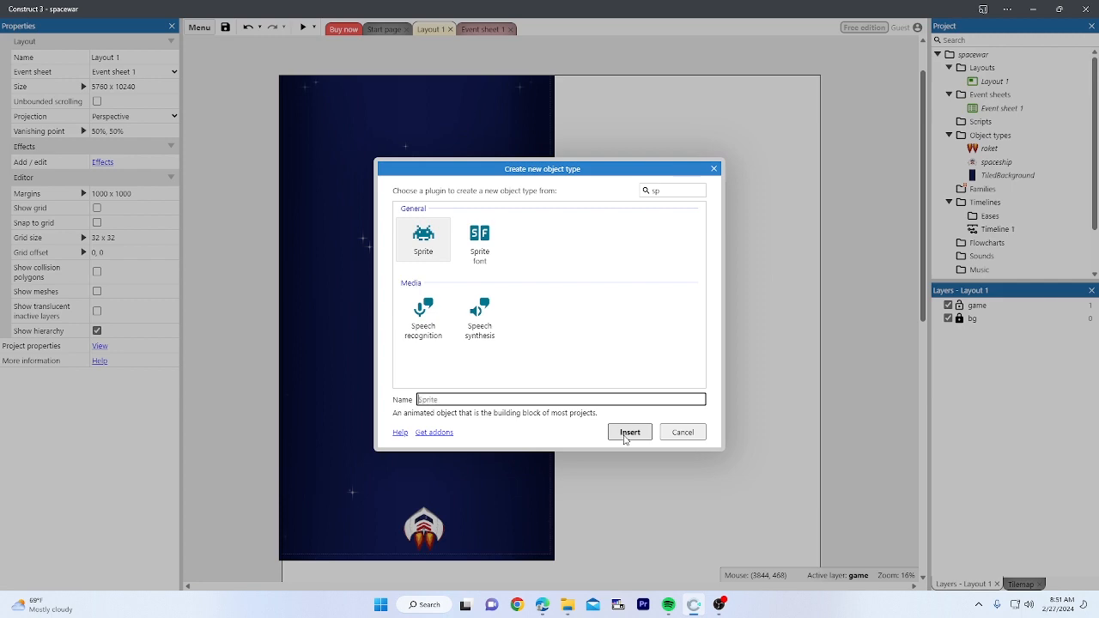
pyautogui.write('peluru')
pyautogui.click(625, 437)
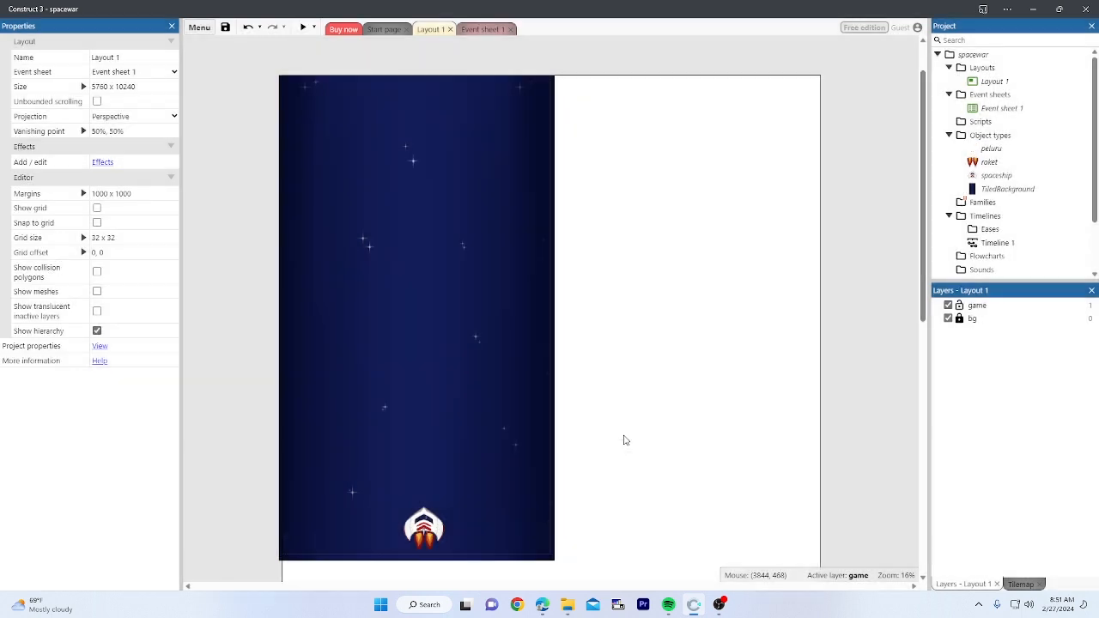
# Step: Place peluru and load EFFECT/Lasers/laserGreen01 as its image
pyautogui.click(614, 139)
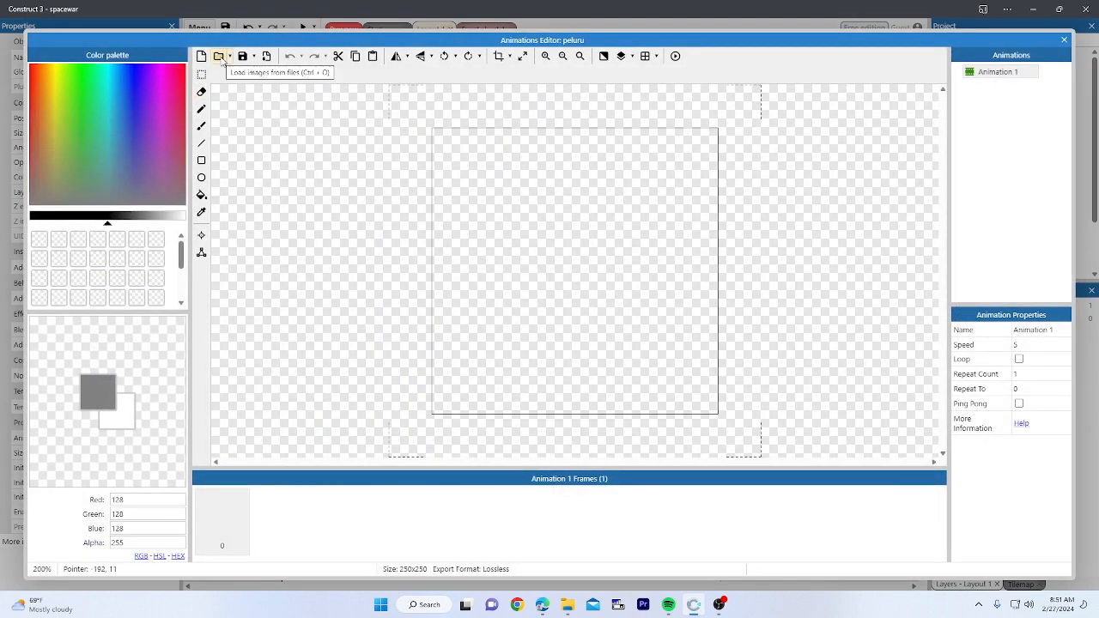
pyautogui.click(219, 56)
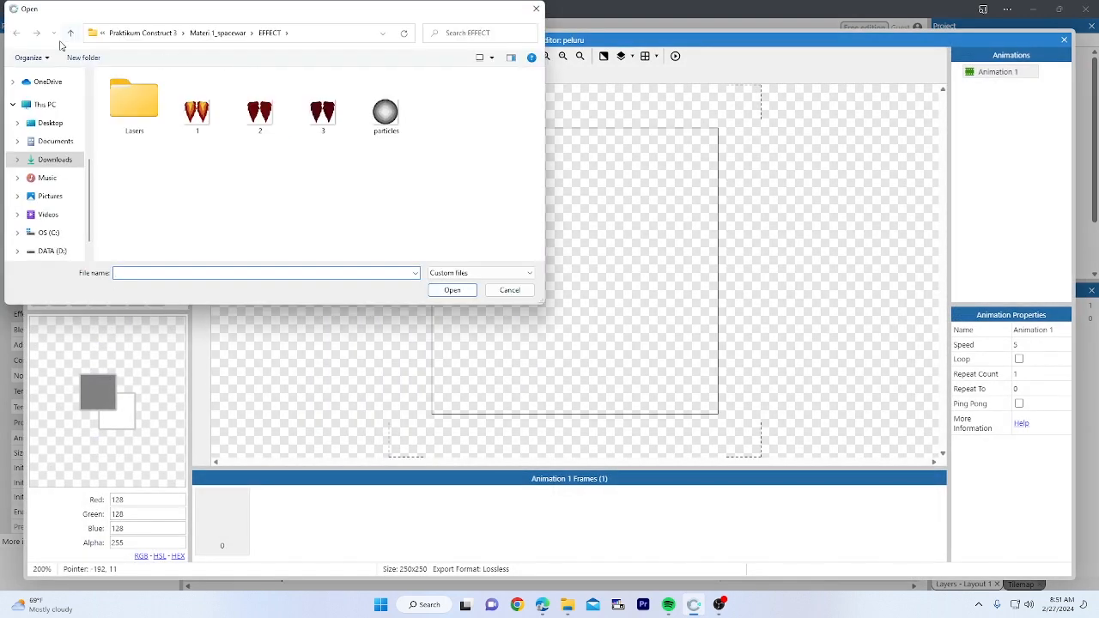
pyautogui.click(70, 34)
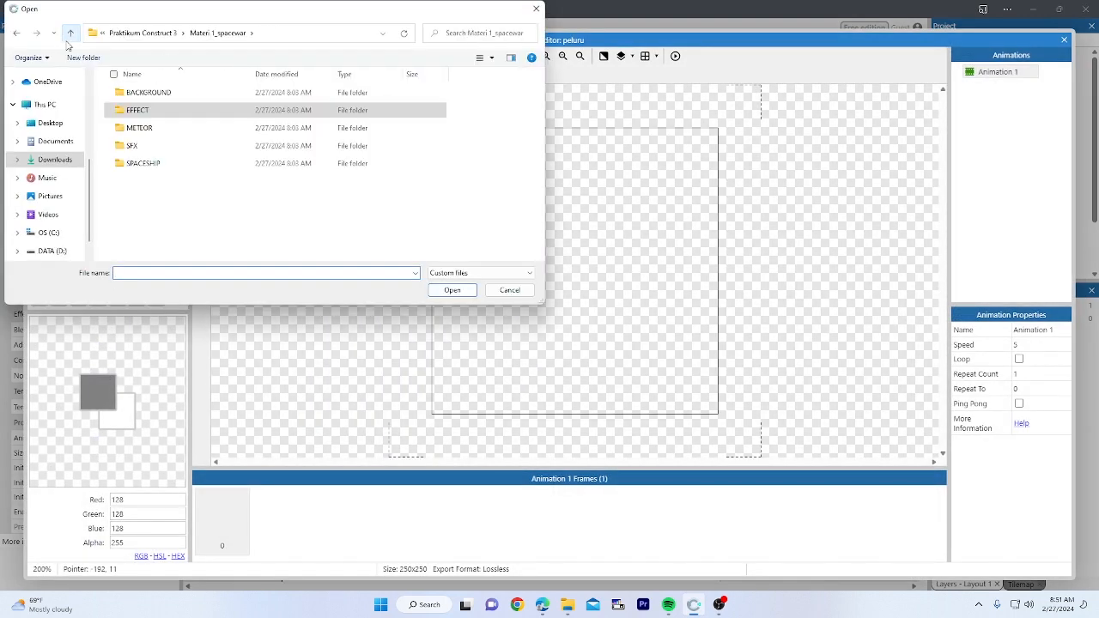
pyautogui.doubleClick(164, 111)
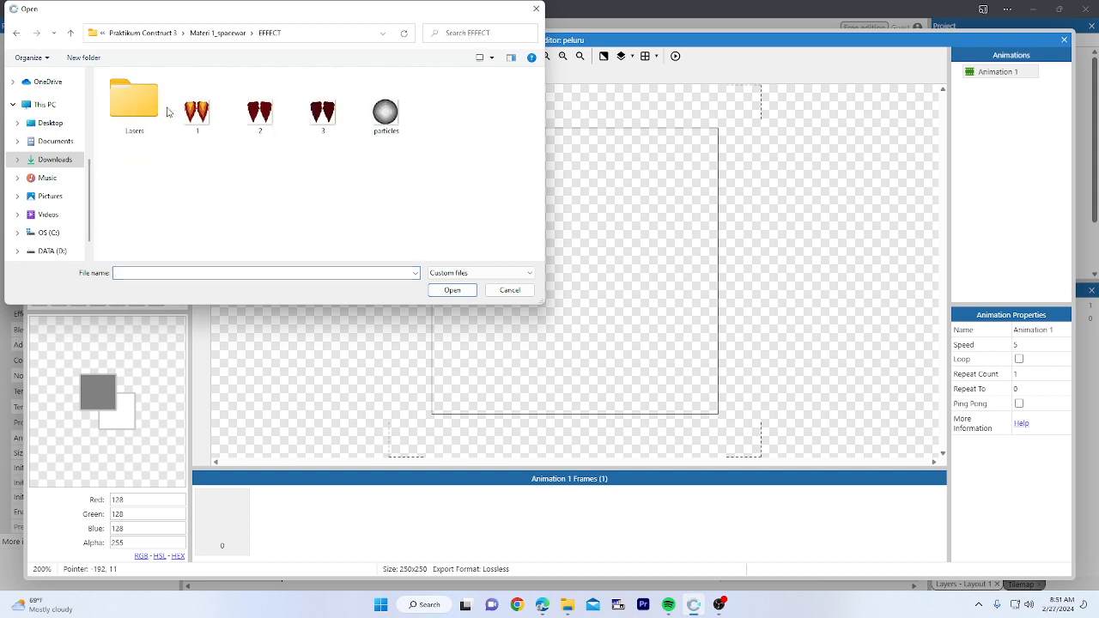
pyautogui.doubleClick(152, 112)
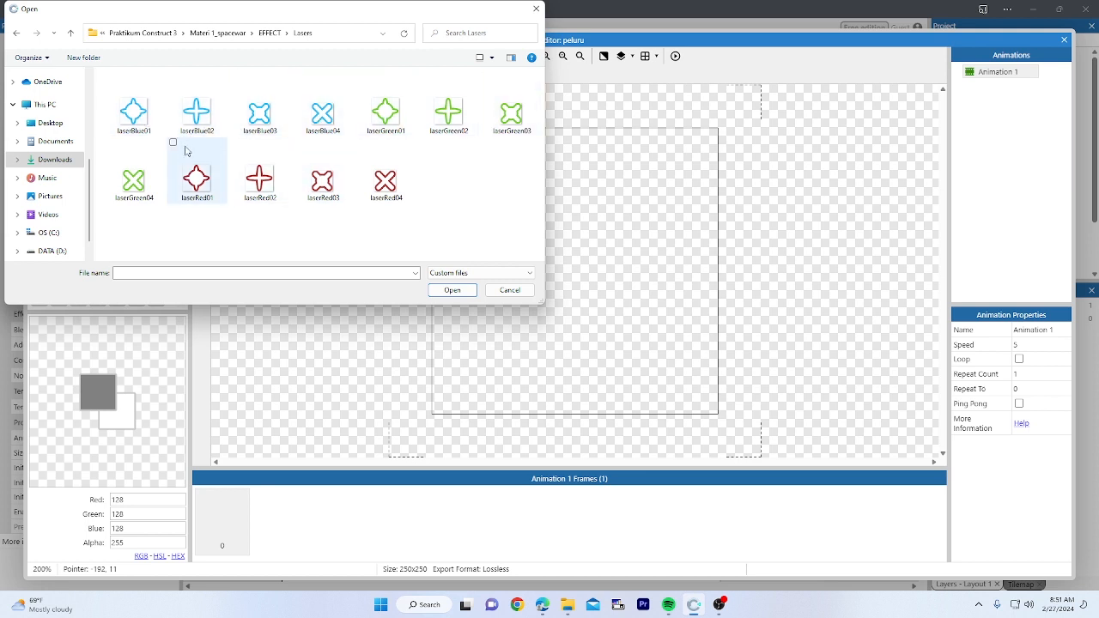
pyautogui.click(395, 126)
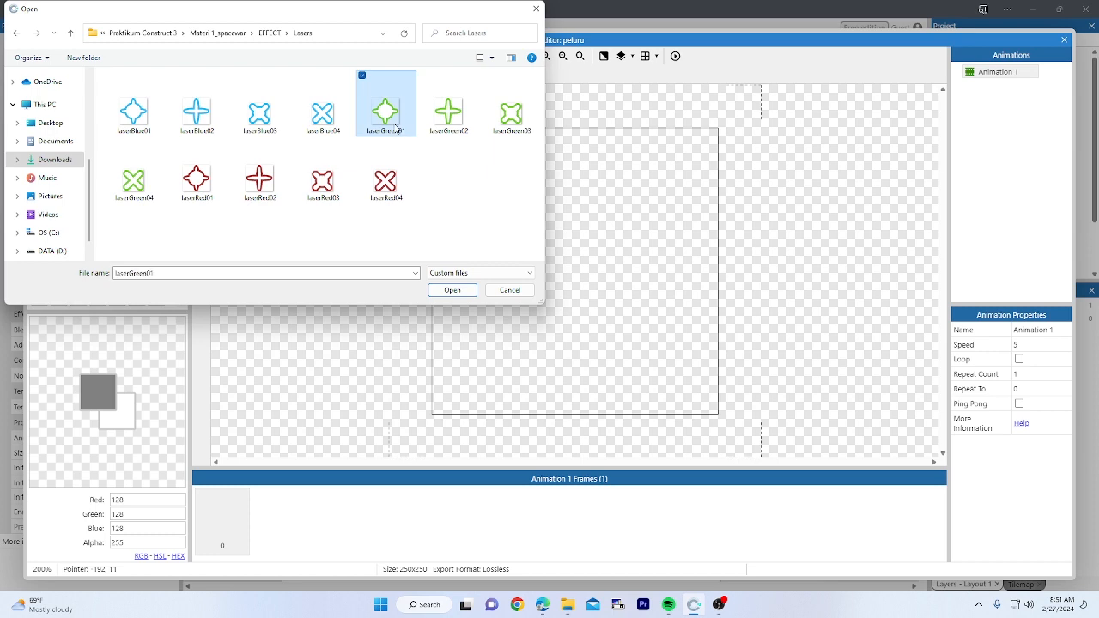
pyautogui.click(456, 291)
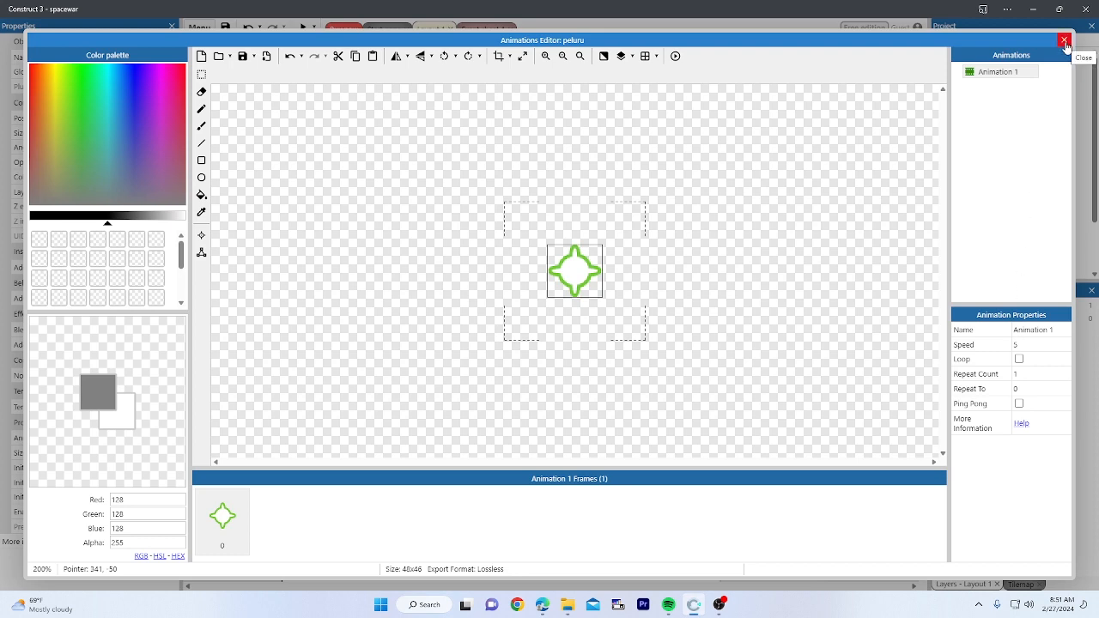
pyautogui.click(1065, 41)
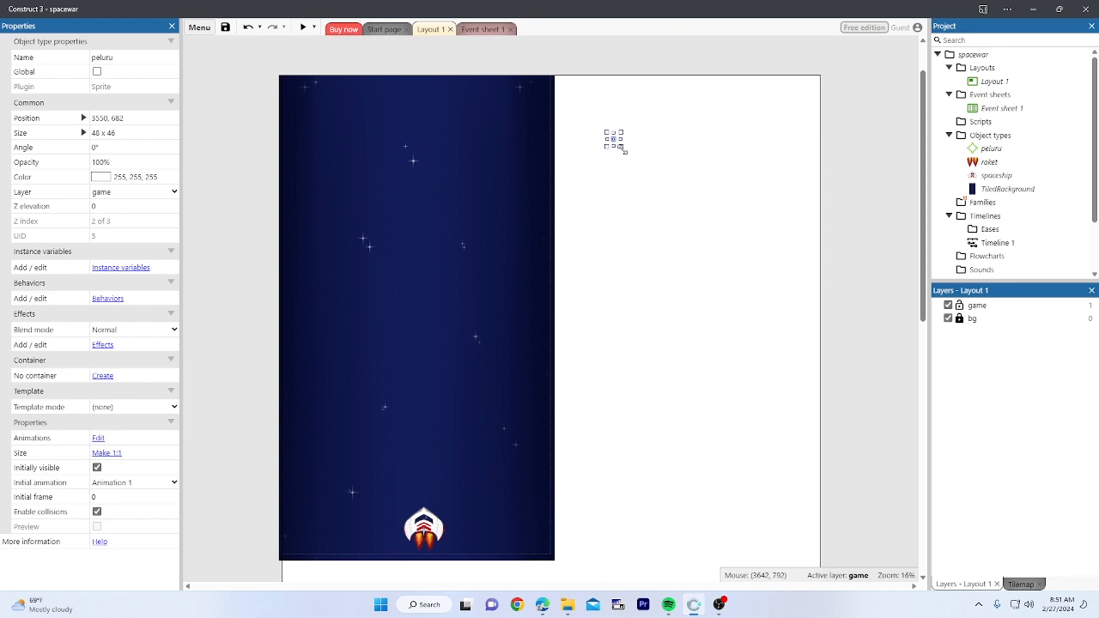
# Step: Enlarge peluru to about 188 x 180 and position it just above the spaceship
pyautogui.moveTo(623, 148); pyautogui.dragTo(426, 495)
pyautogui.click(649, 172)
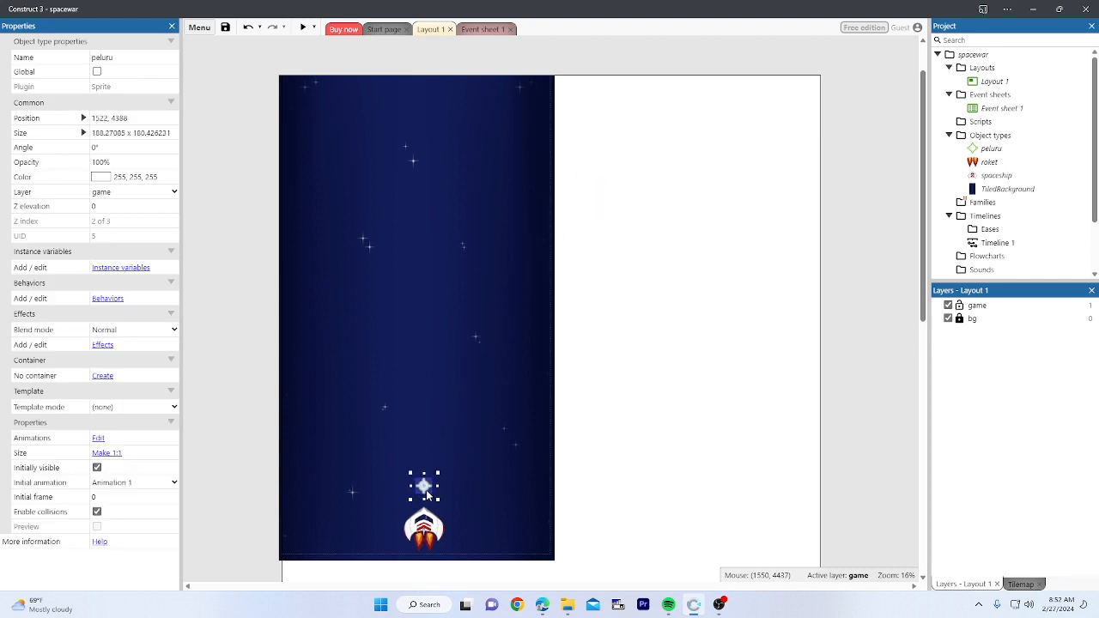
pyautogui.click(593, 433)
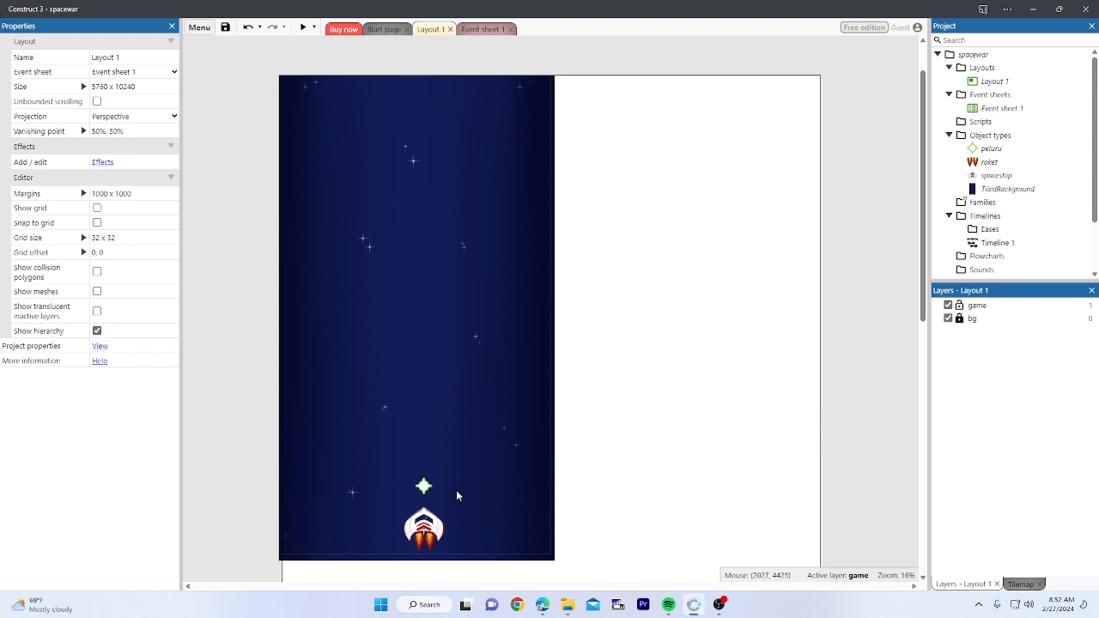
pyautogui.moveTo(424, 489); pyautogui.dragTo(421, 489)
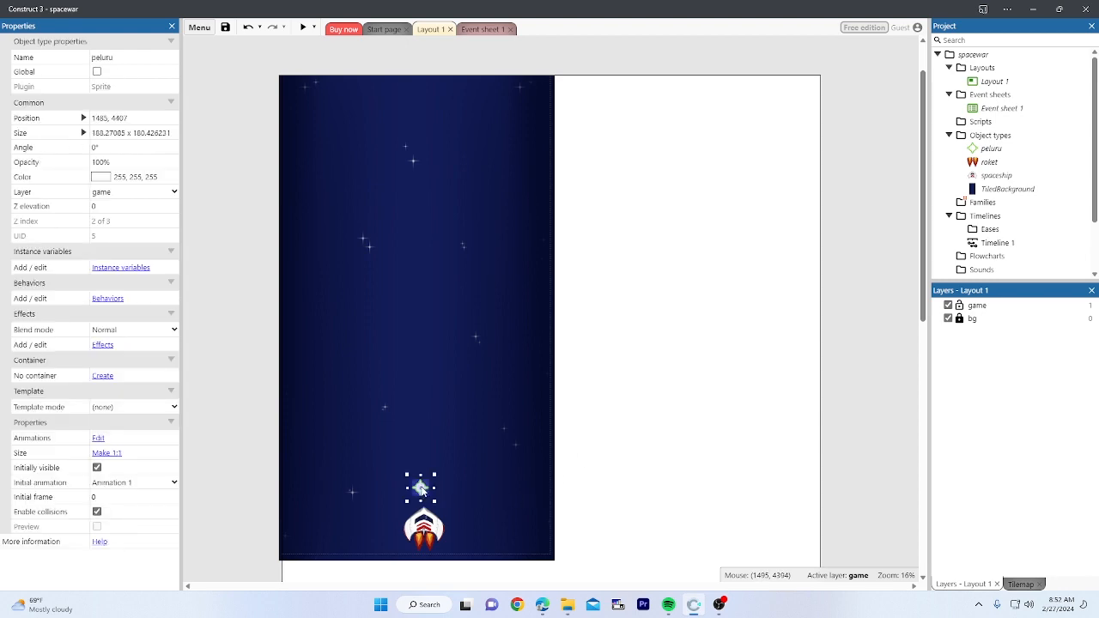
pyautogui.doubleClick(421, 489)
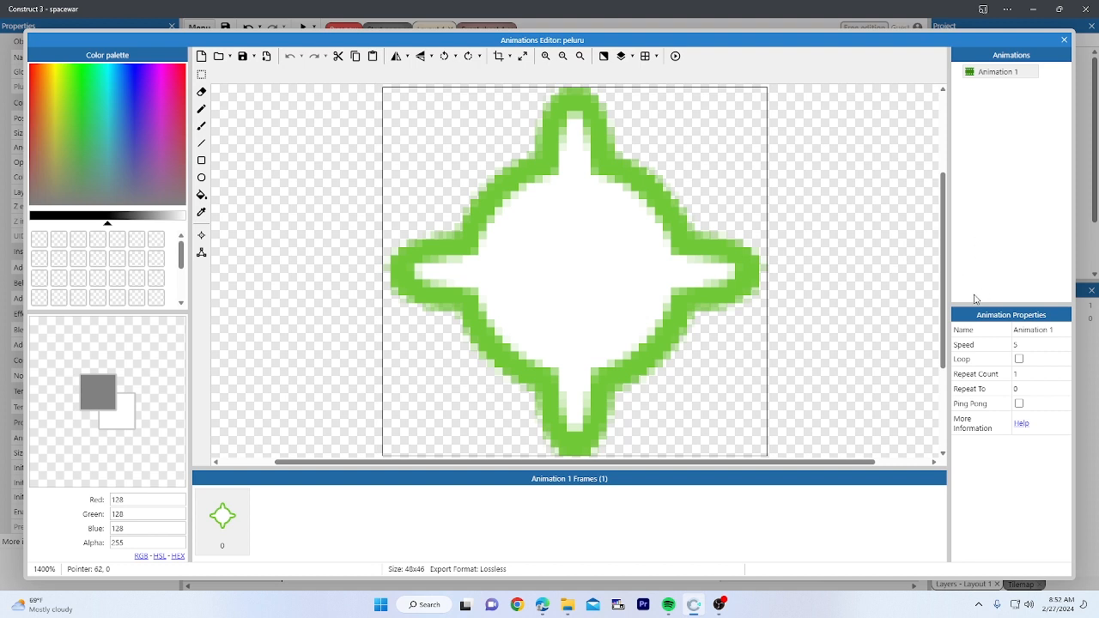
pyautogui.click(262, 541)
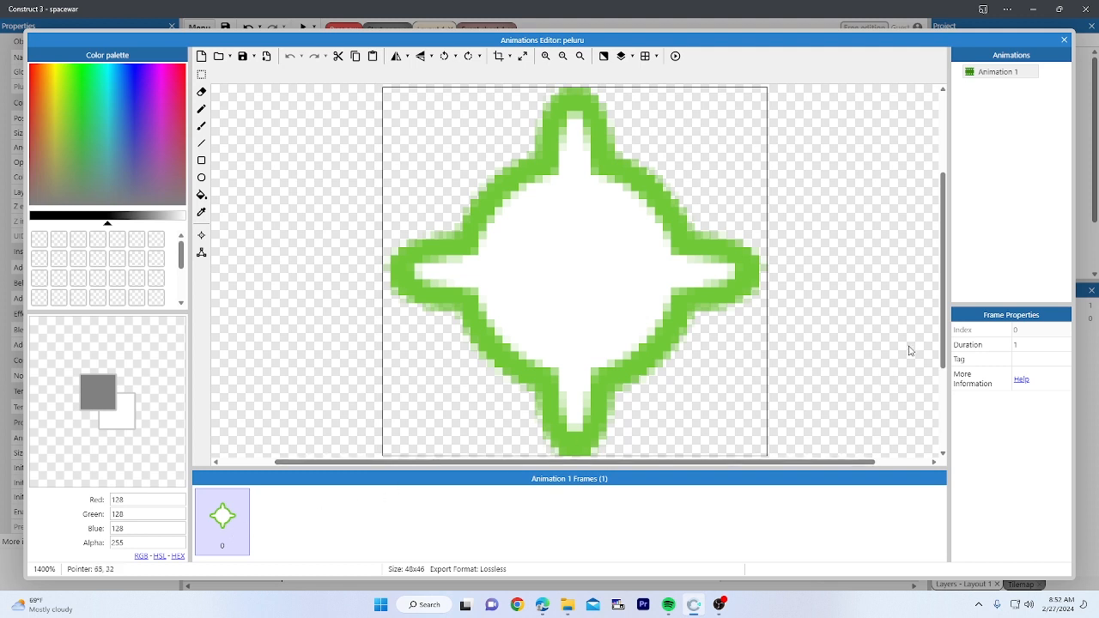
pyautogui.click(1019, 74)
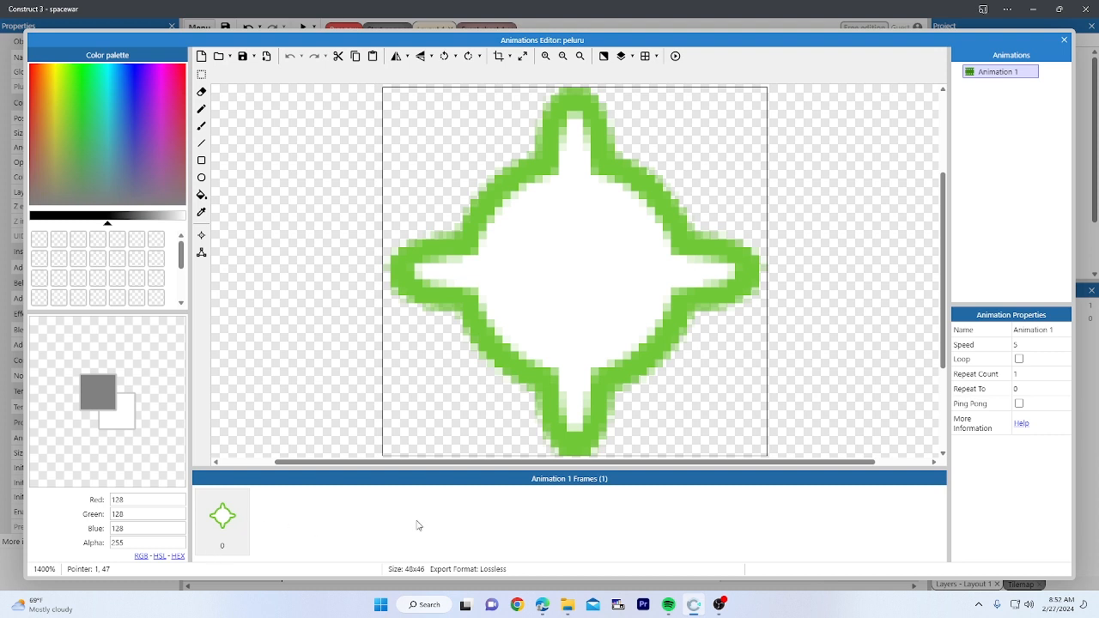
pyautogui.click(443, 523)
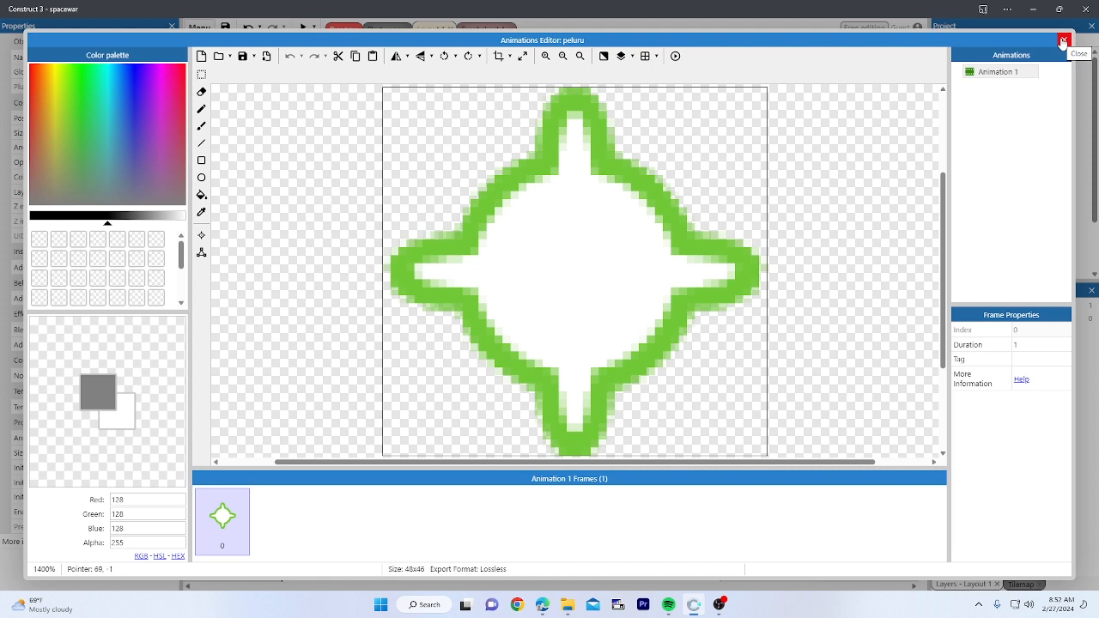
pyautogui.click(1004, 74)
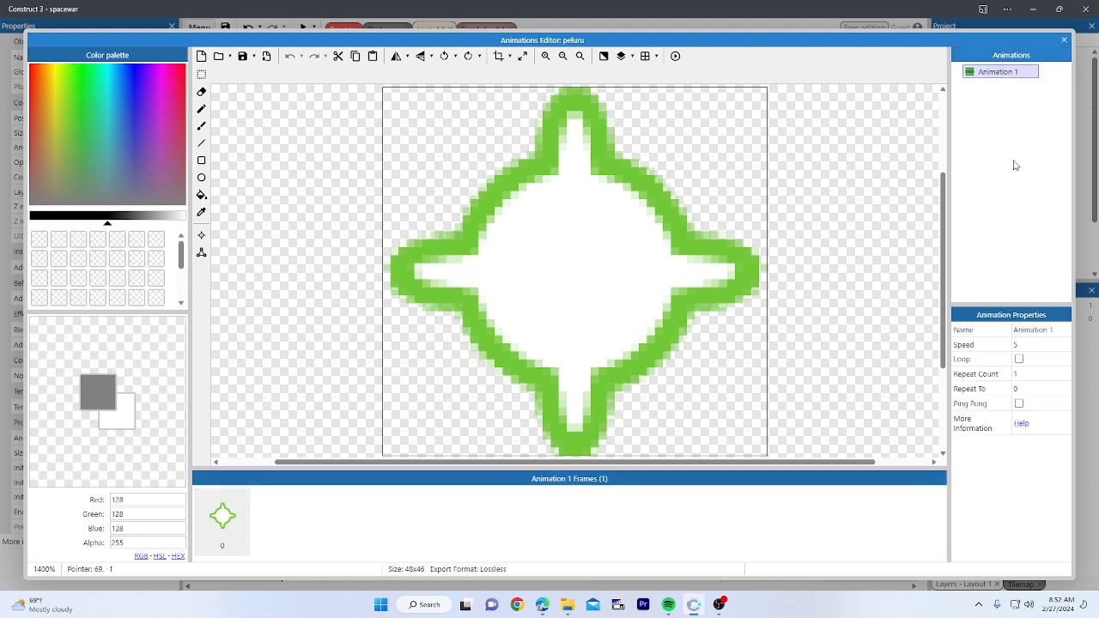
pyautogui.click(1064, 41)
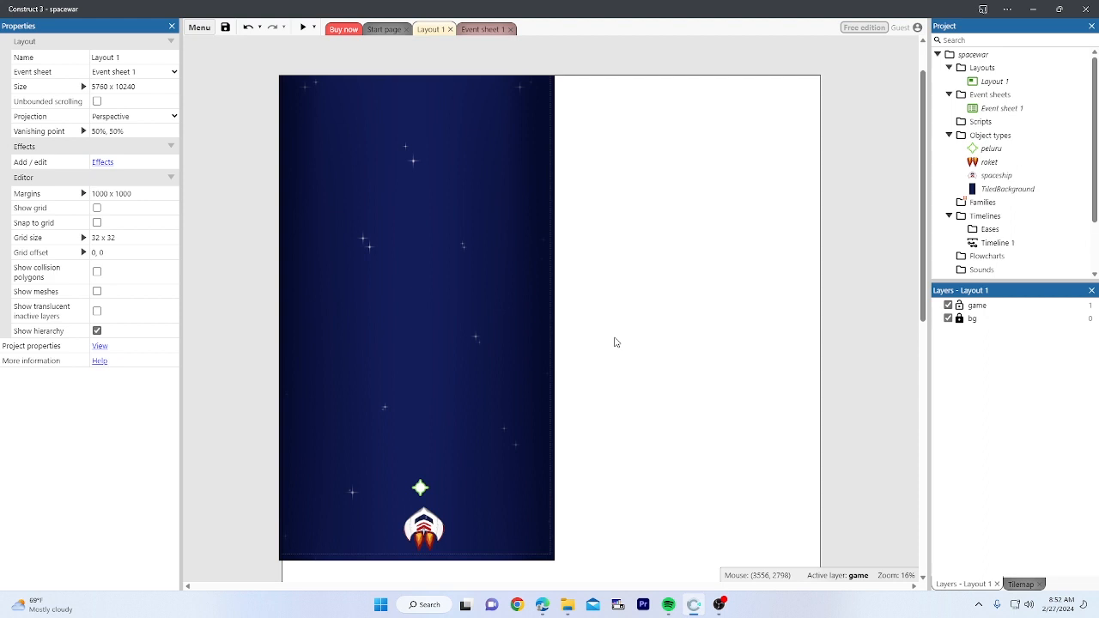
# Step: Insert a Keyboard object from the Insert new object list, searching 'key'
pyautogui.rightClick(664, 156)
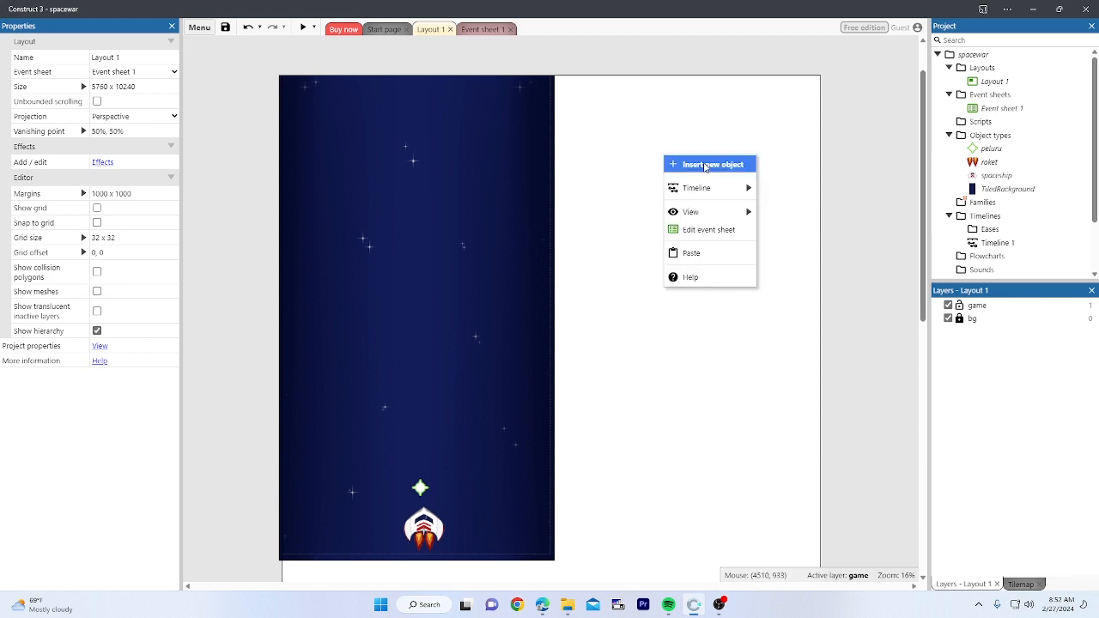
pyautogui.click(711, 166)
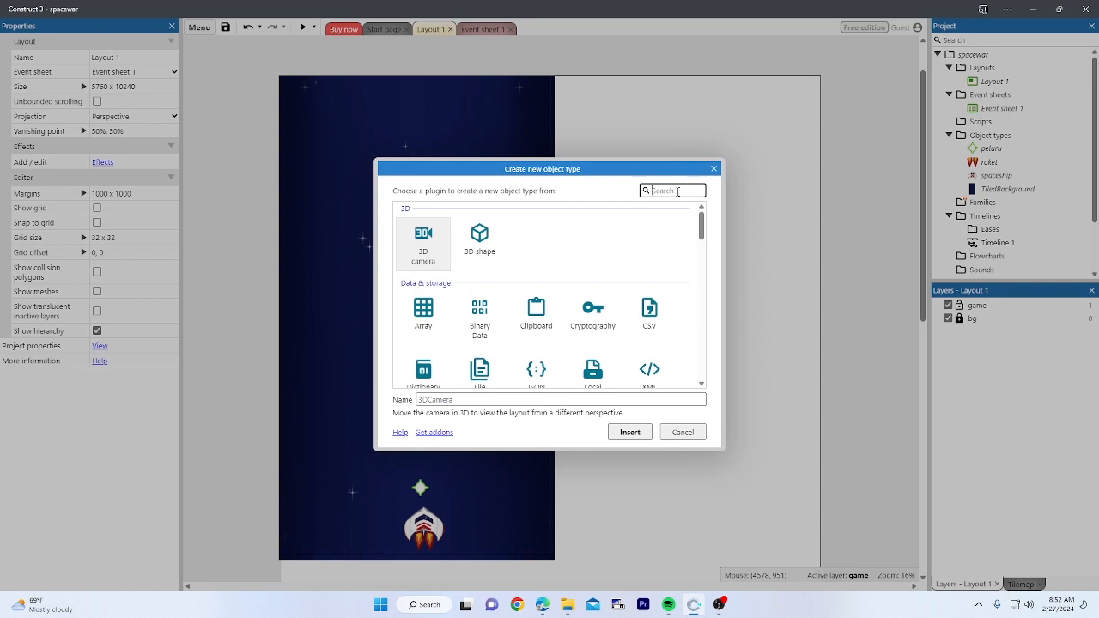
pyautogui.write('key')
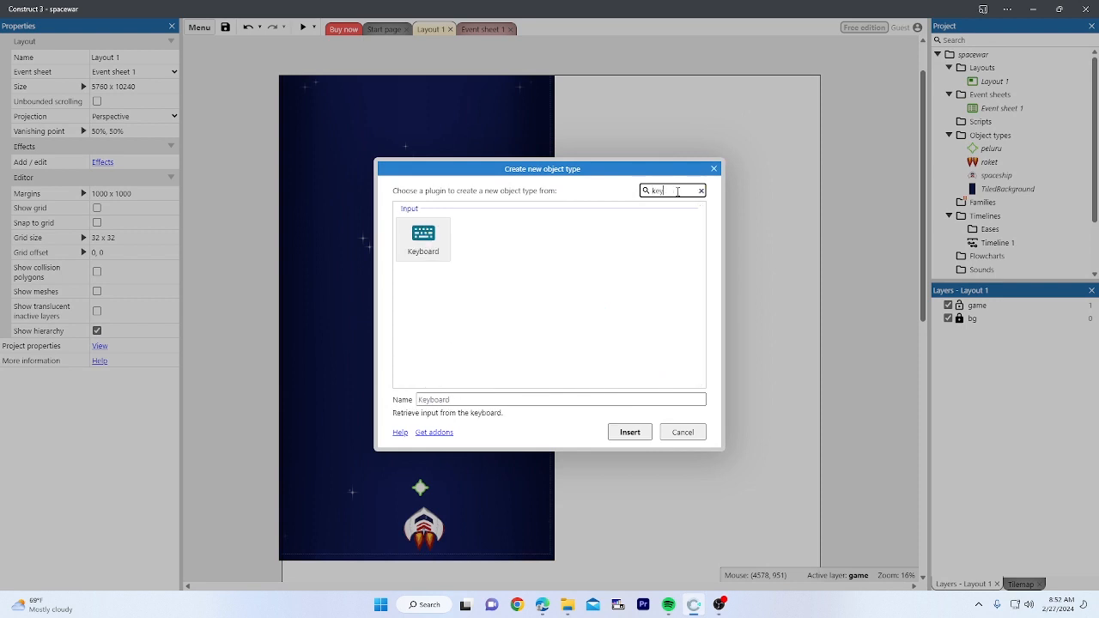
pyautogui.doubleClick(421, 236)
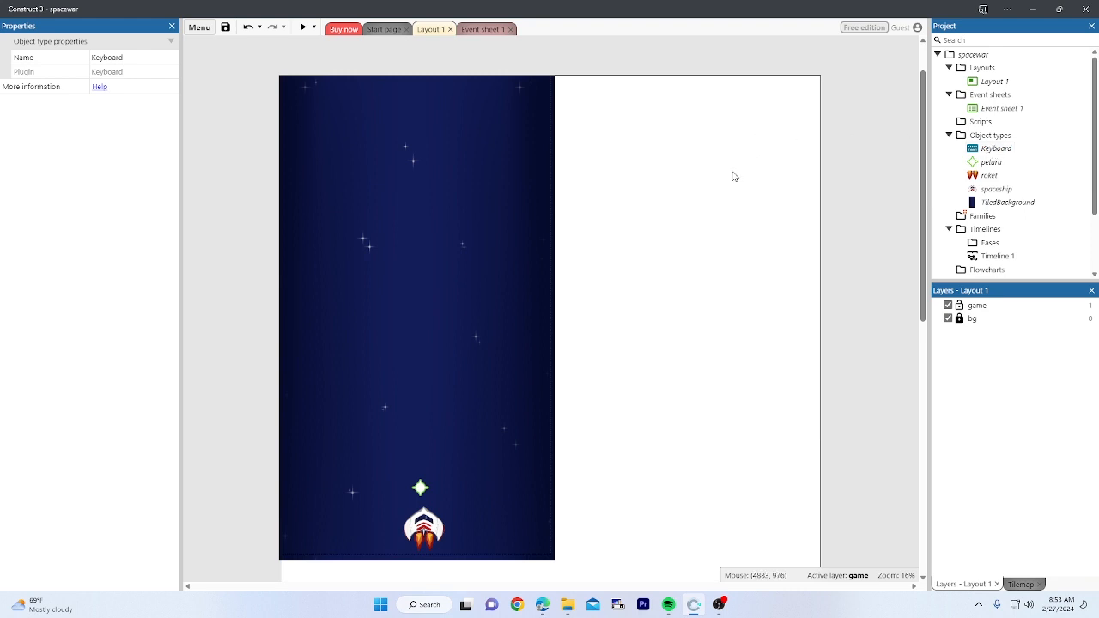
# Step: In Event sheet 1, start a new event with the Keyboard 'Key is down' condition
pyautogui.click(679, 163)
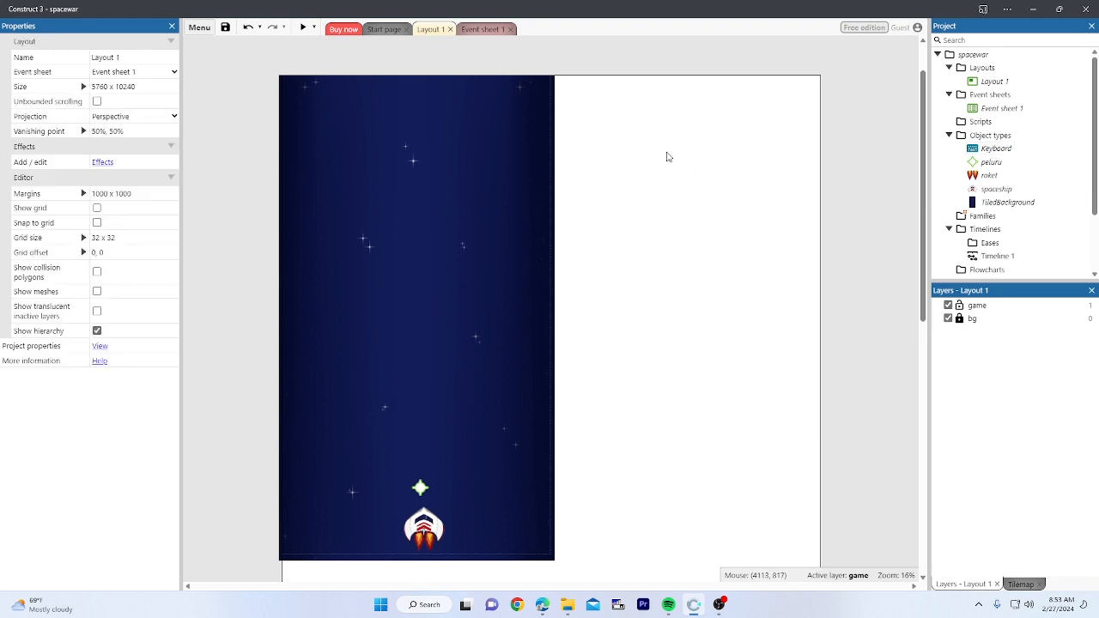
pyautogui.click(466, 32)
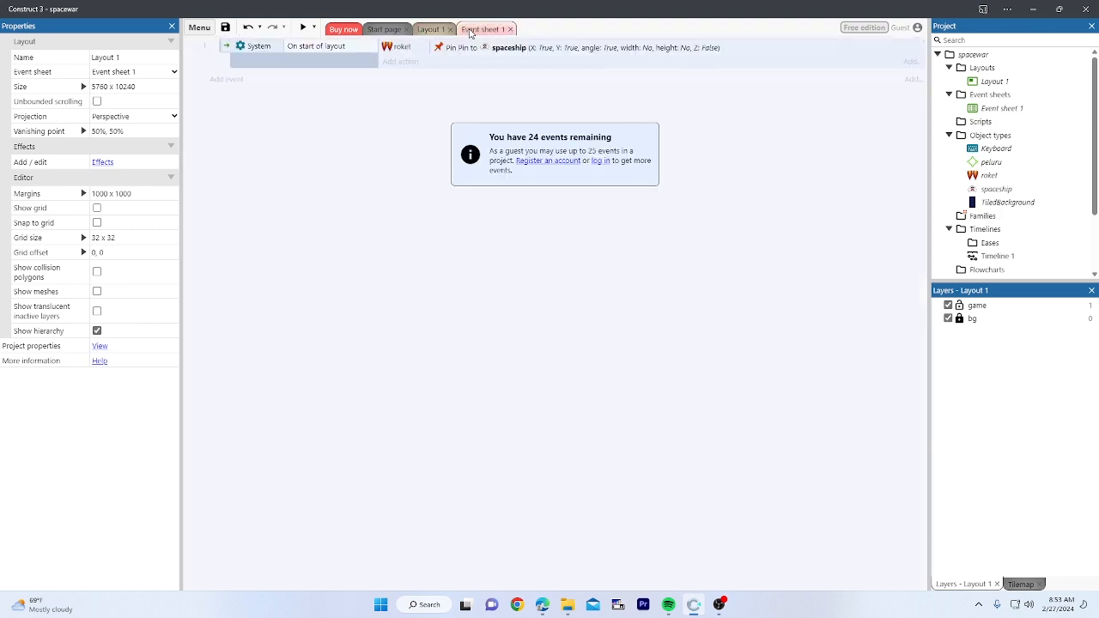
pyautogui.click(233, 83)
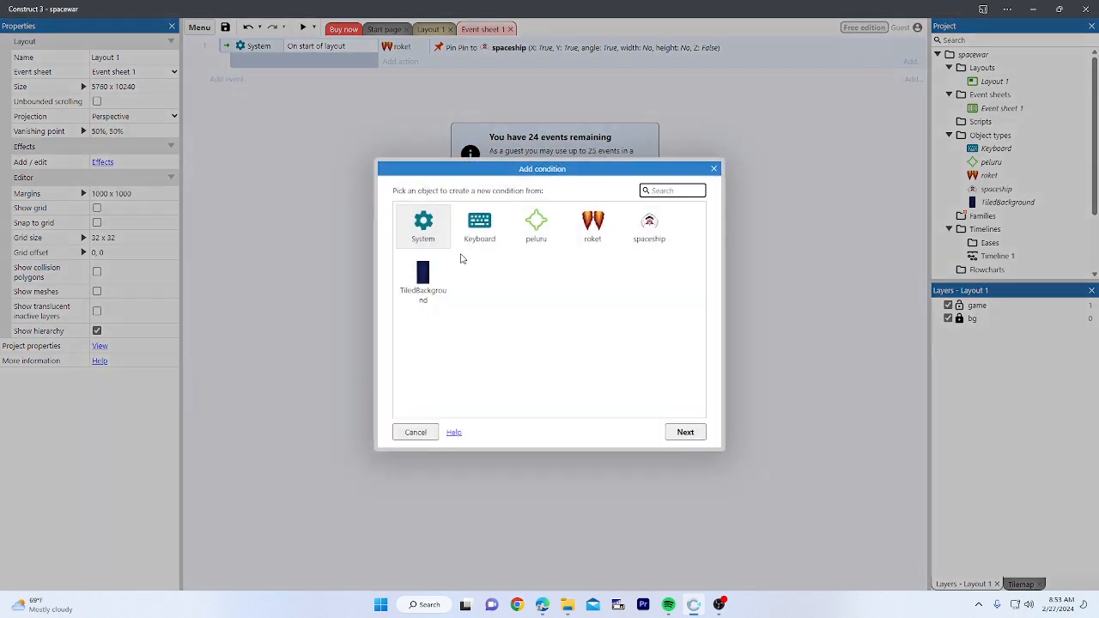
pyautogui.click(482, 223)
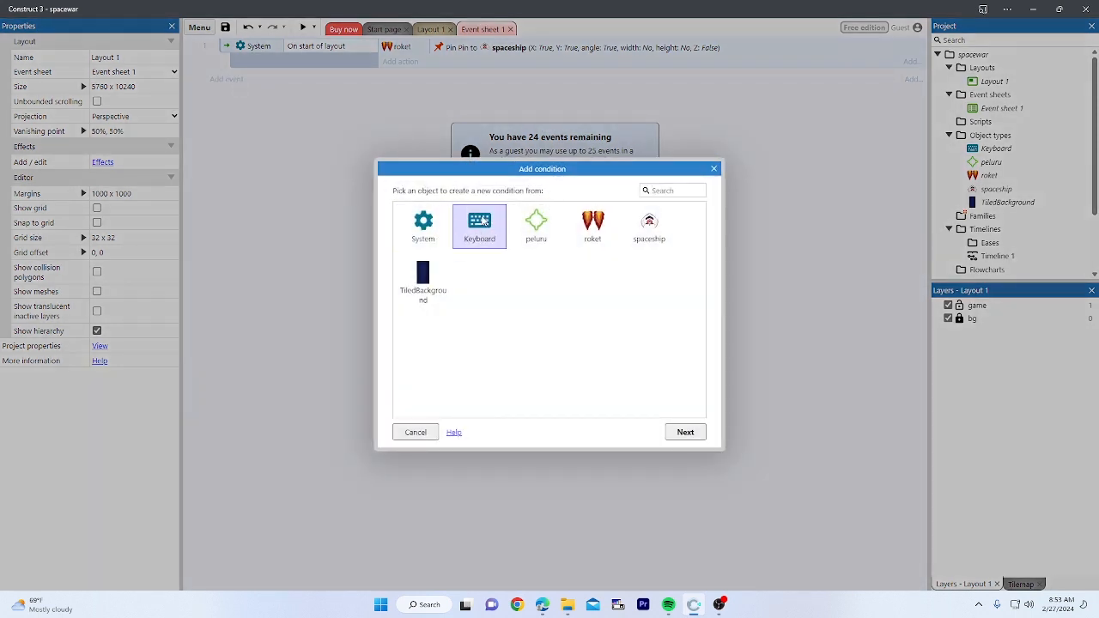
pyautogui.doubleClick(483, 220)
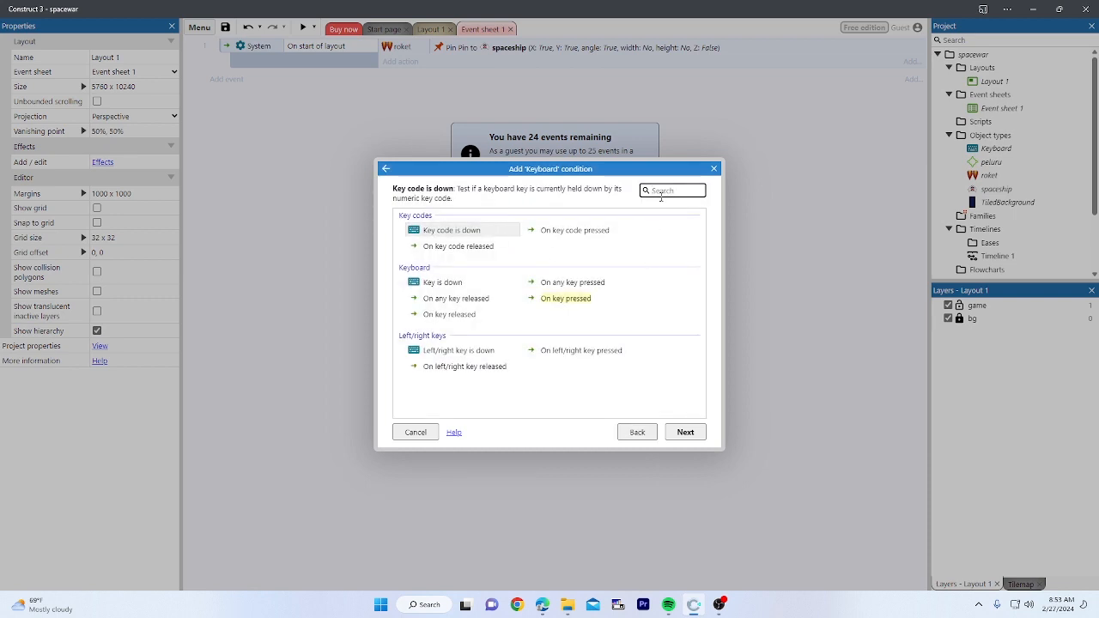
pyautogui.write('key')
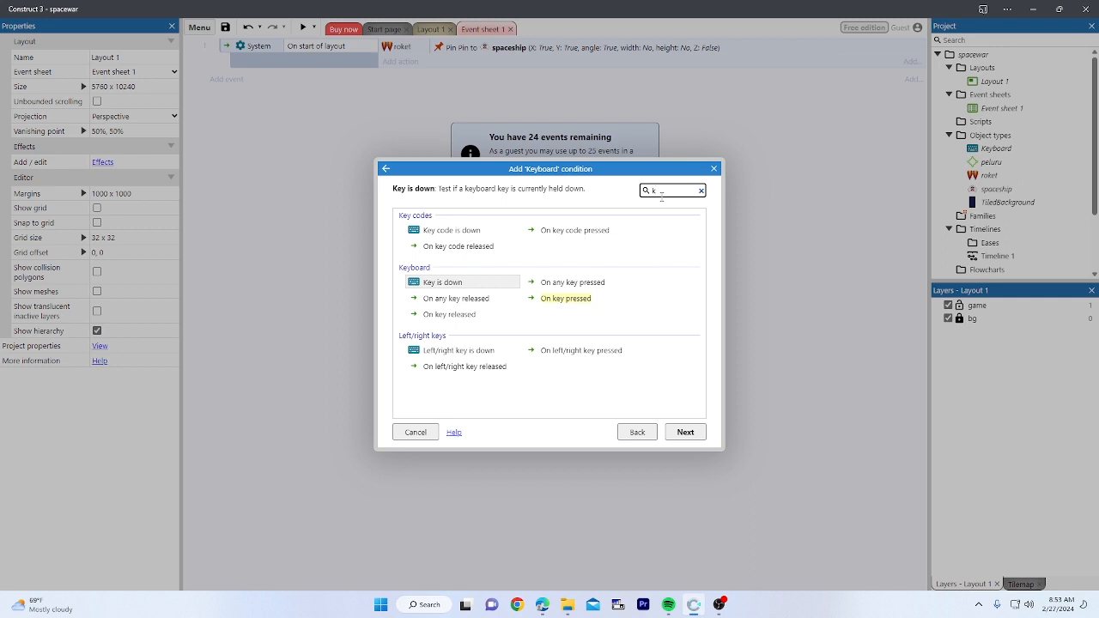
pyautogui.click(461, 288)
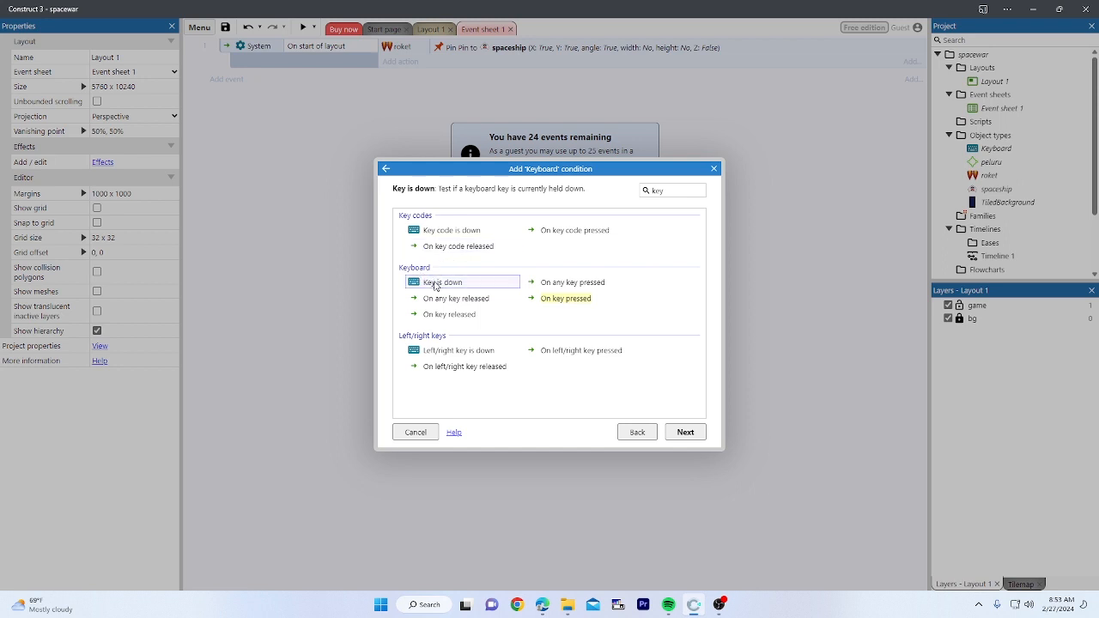
pyautogui.click(438, 285)
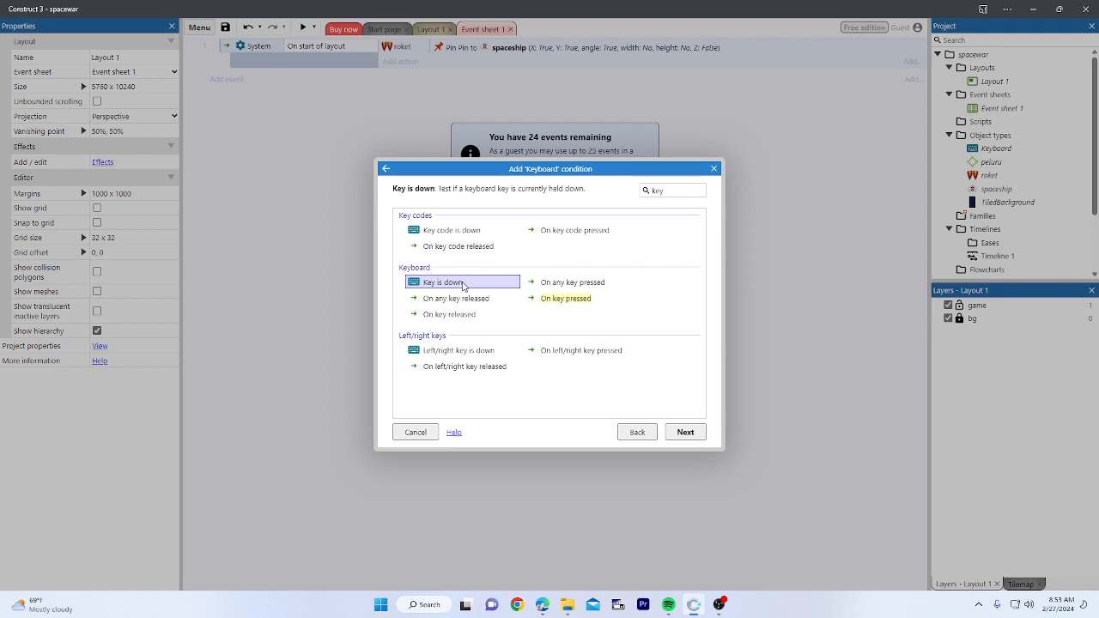
pyautogui.doubleClick(462, 285)
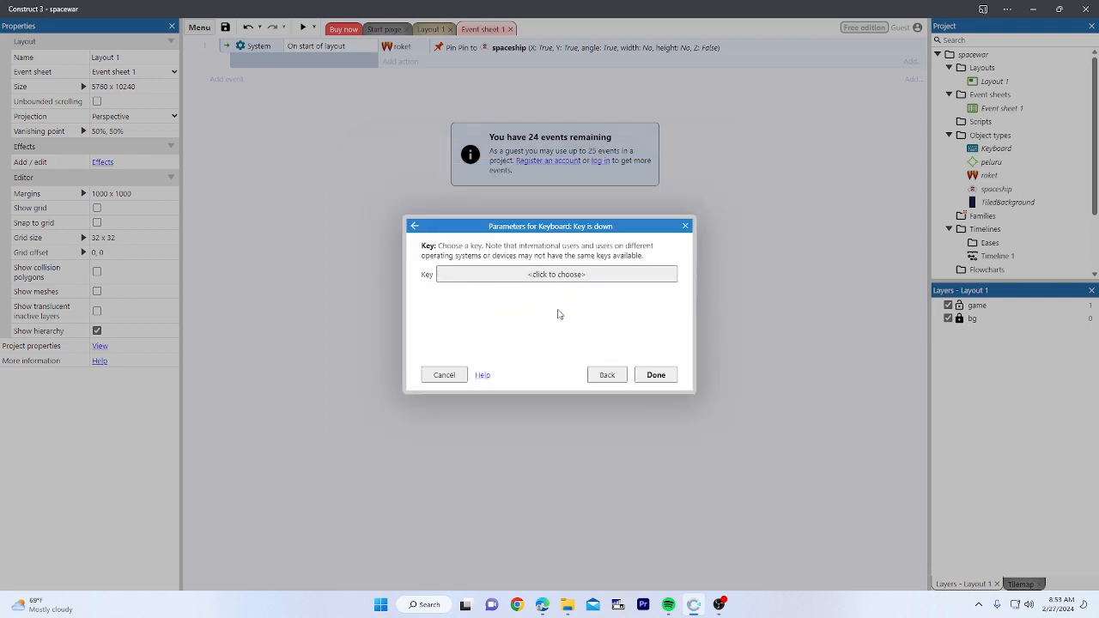
# Step: Set the checked key to Space and add the event
pyautogui.click(562, 276)
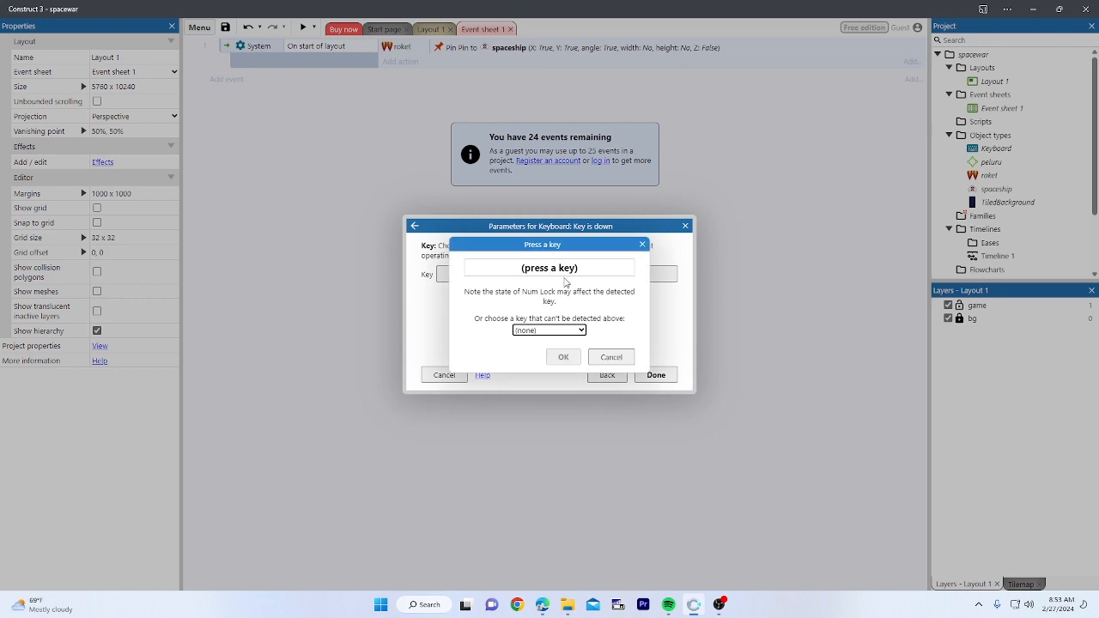
pyautogui.click(643, 244)
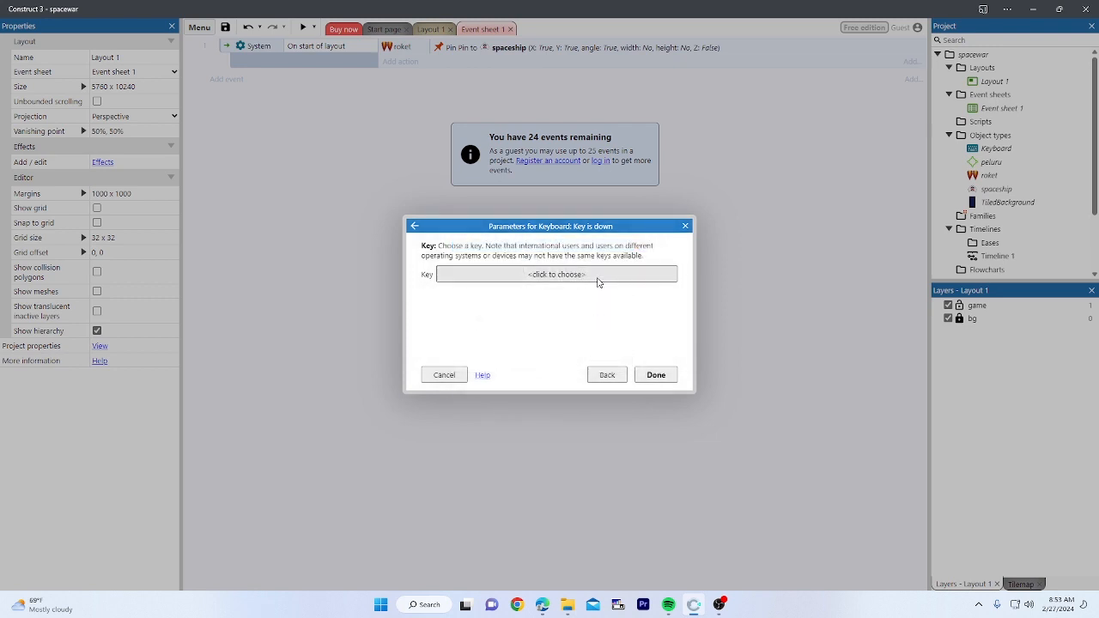
pyautogui.click(582, 275)
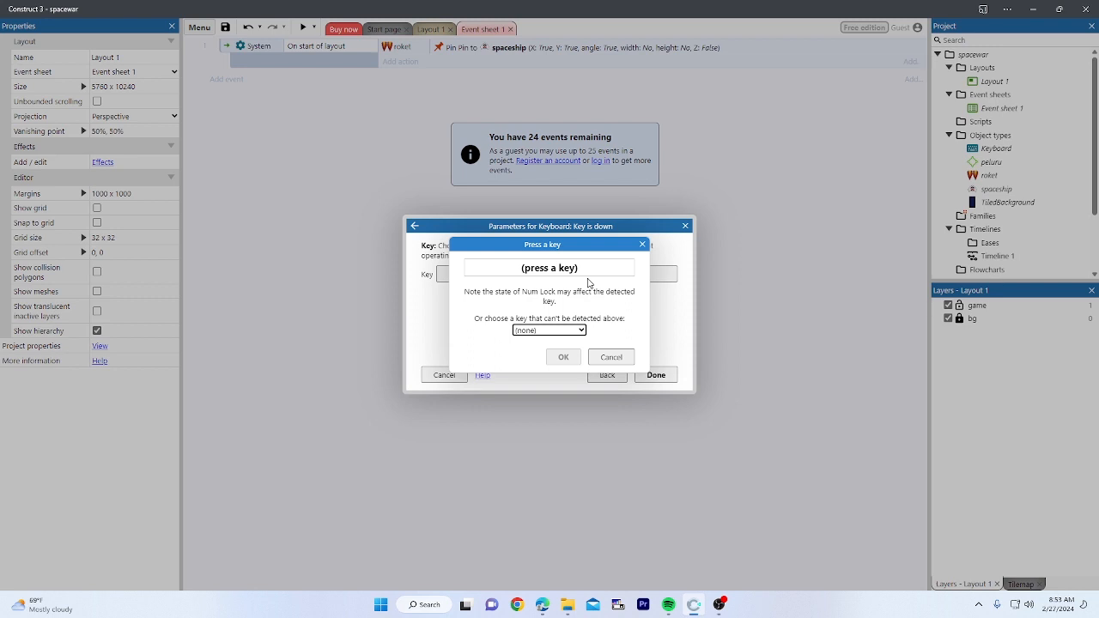
pyautogui.press('space')
pyautogui.press('a')
pyautogui.press('space')
pyautogui.click(572, 362)
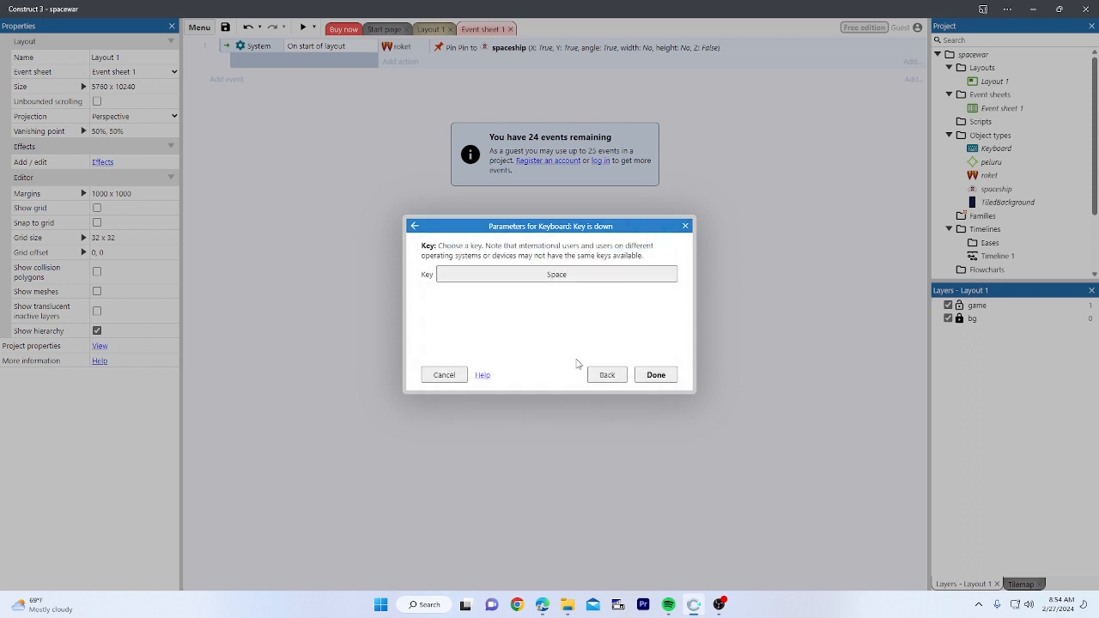
pyautogui.click(657, 375)
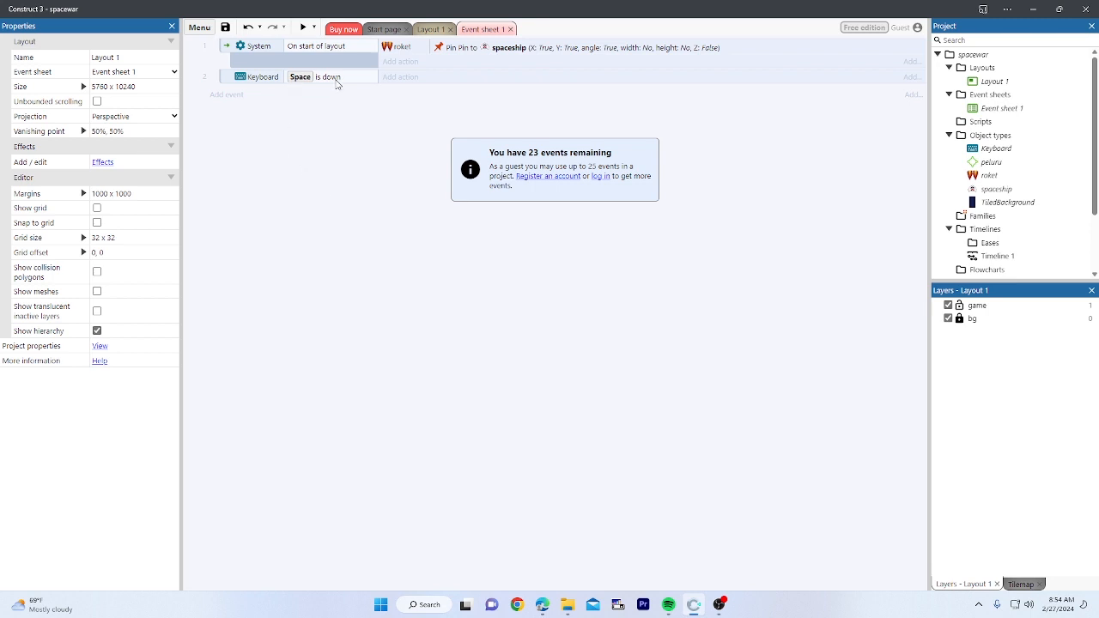
pyautogui.click(229, 78)
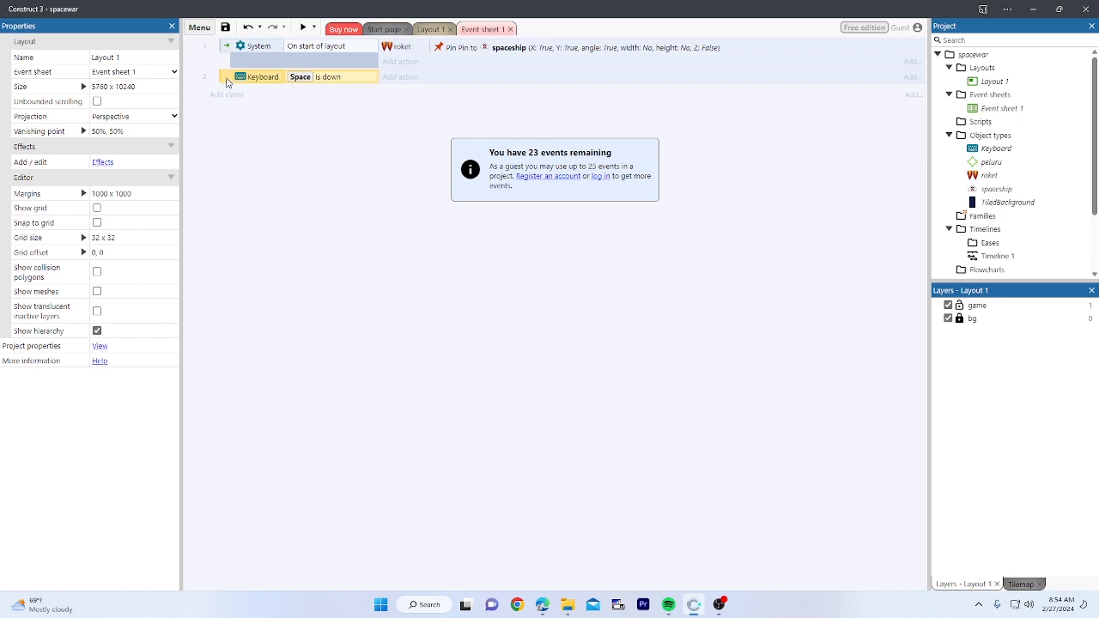
pyautogui.rightClick(227, 81)
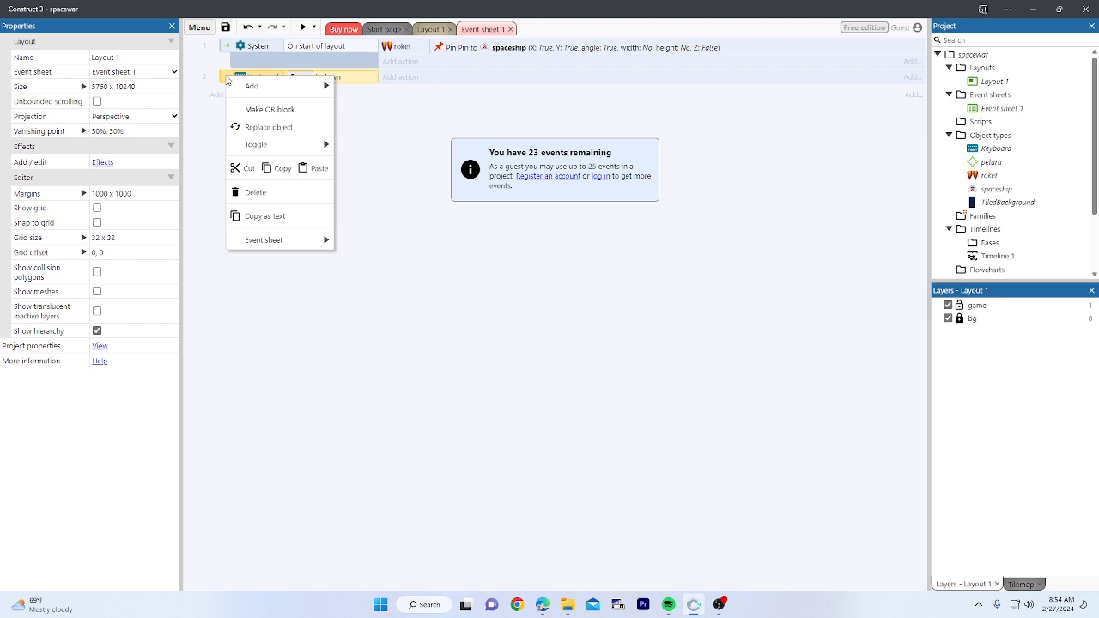
pyautogui.moveTo(278, 89)
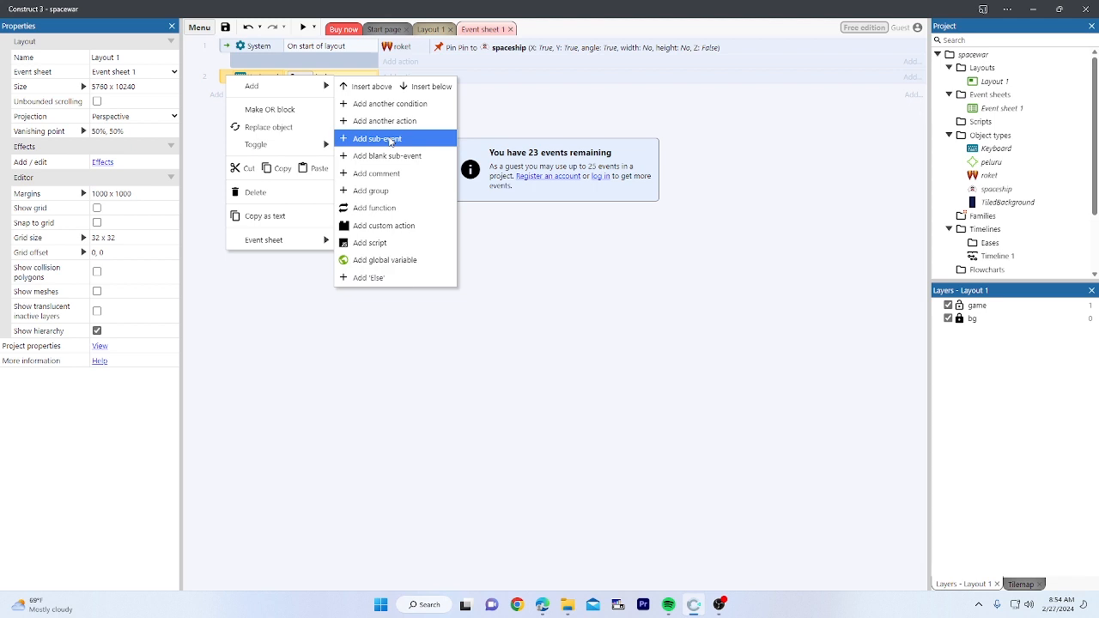
pyautogui.click(211, 119)
pyautogui.click(226, 77)
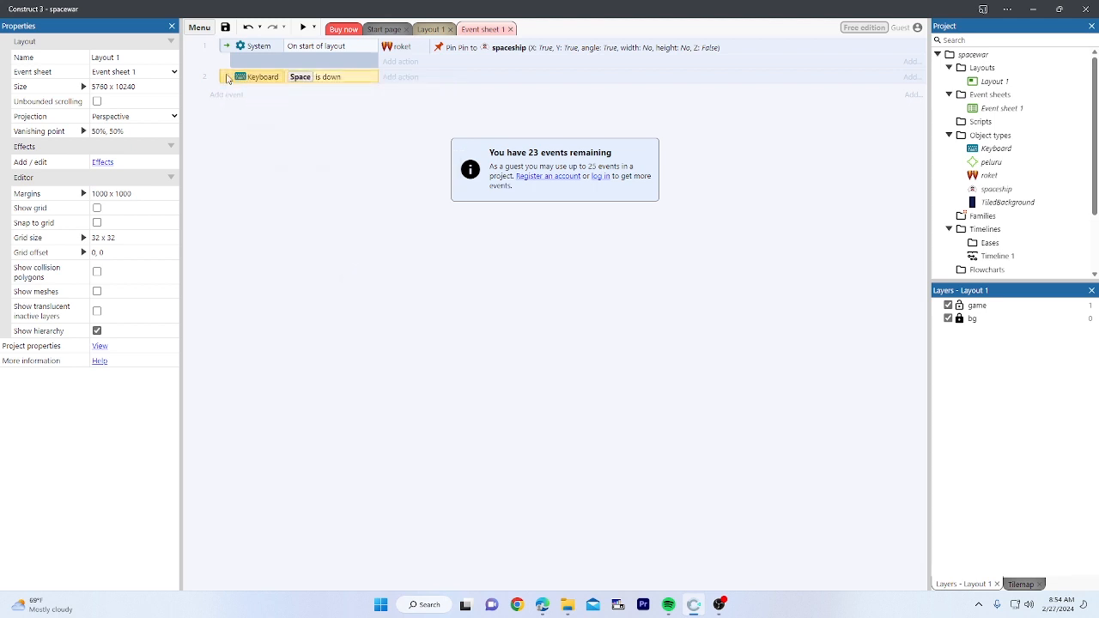
pyautogui.rightClick(227, 77)
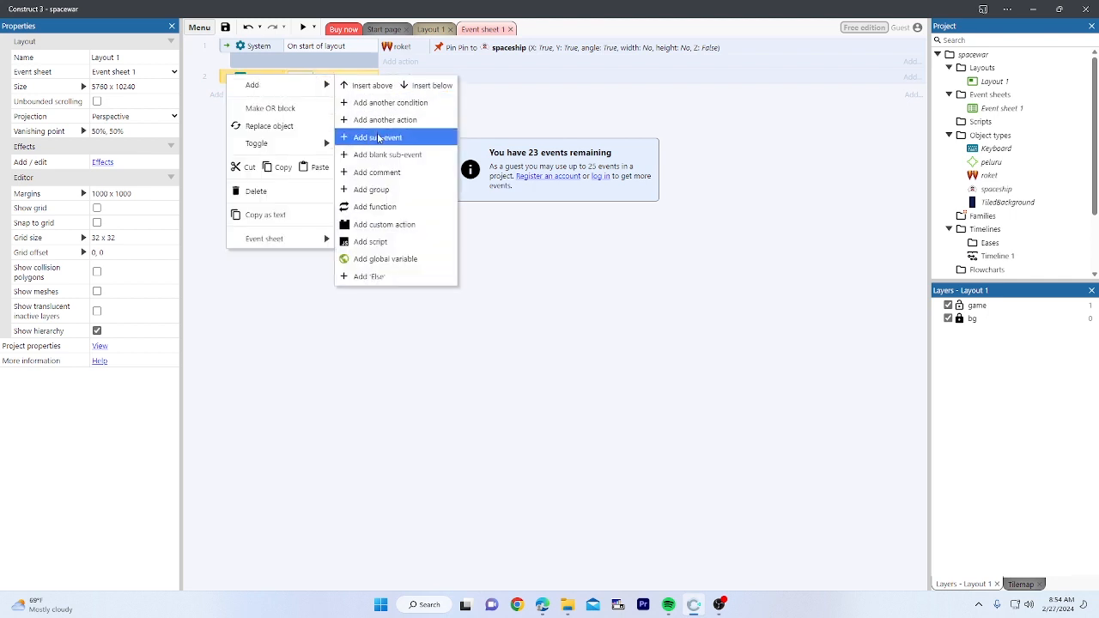
pyautogui.click(384, 139)
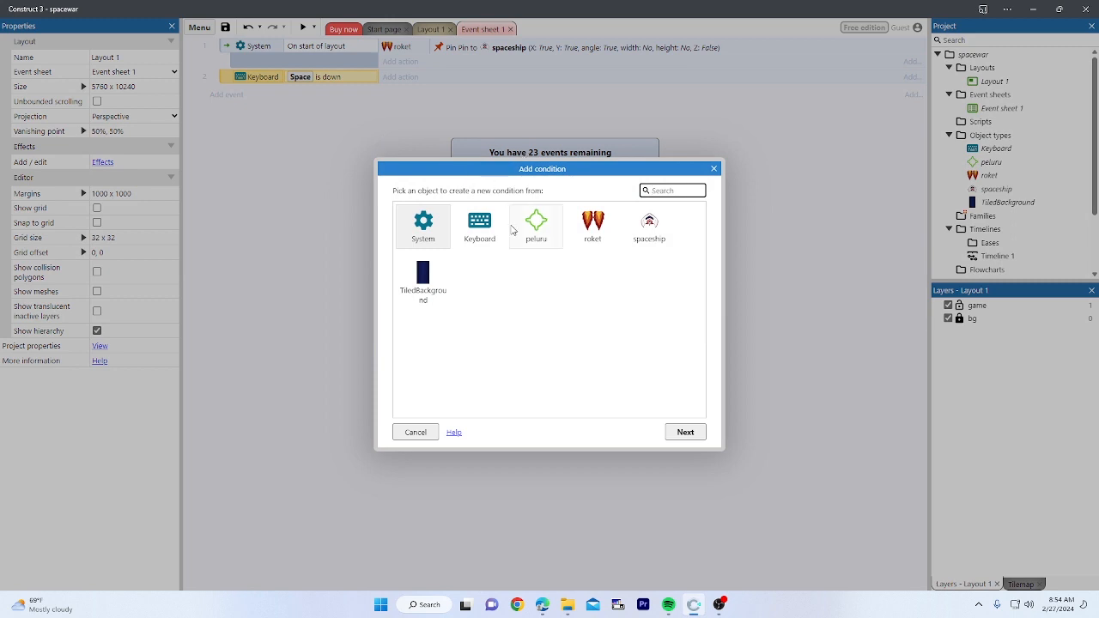
pyautogui.click(432, 230)
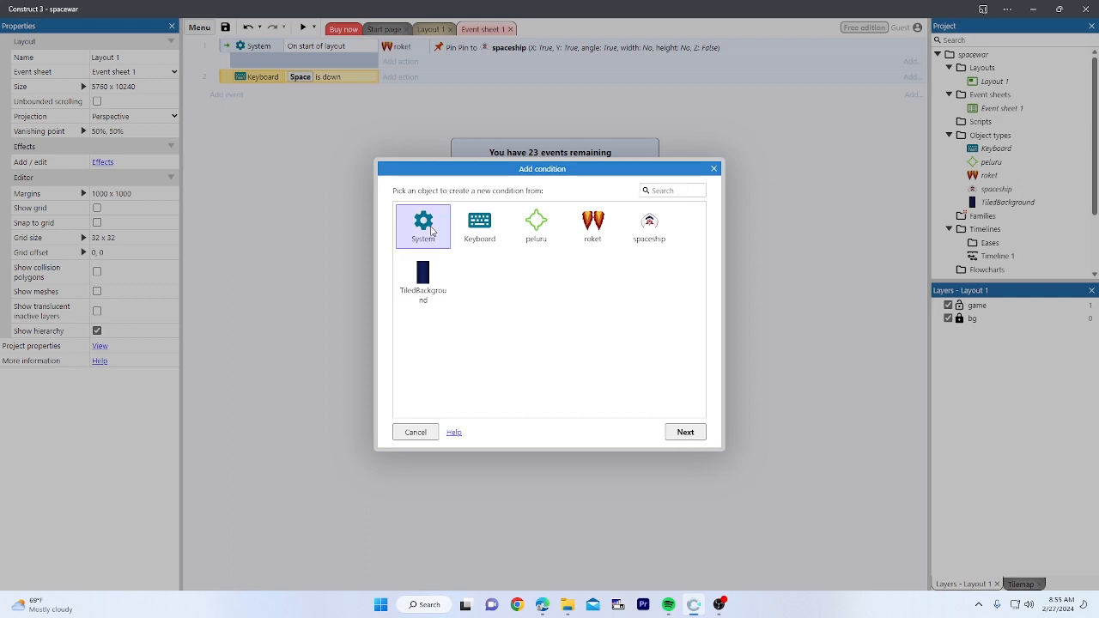
pyautogui.doubleClick(432, 230)
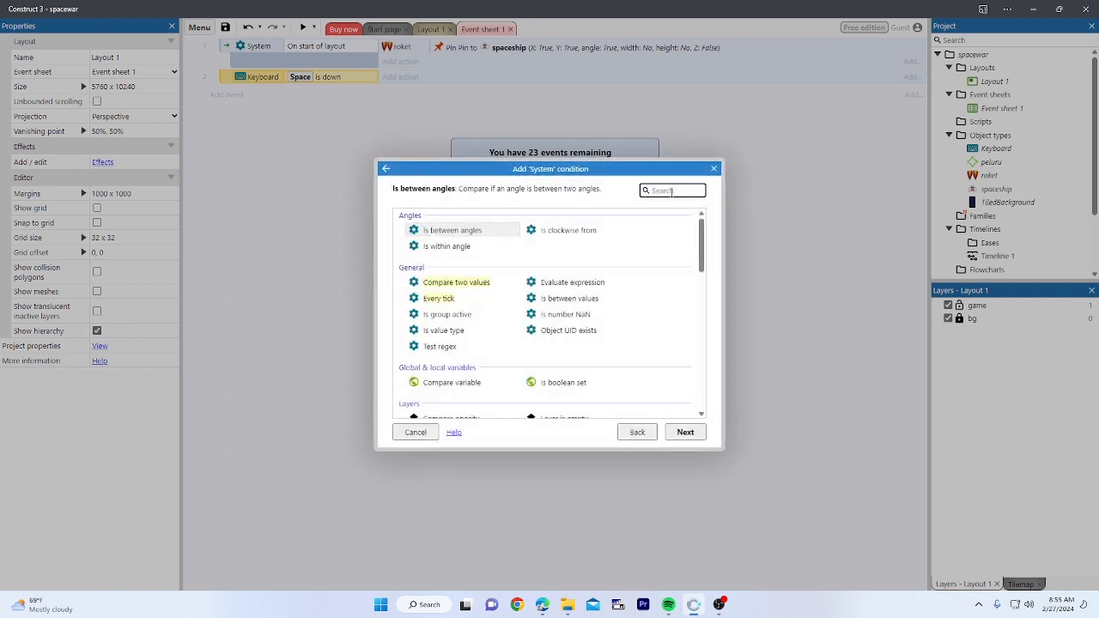
pyautogui.write('eve')
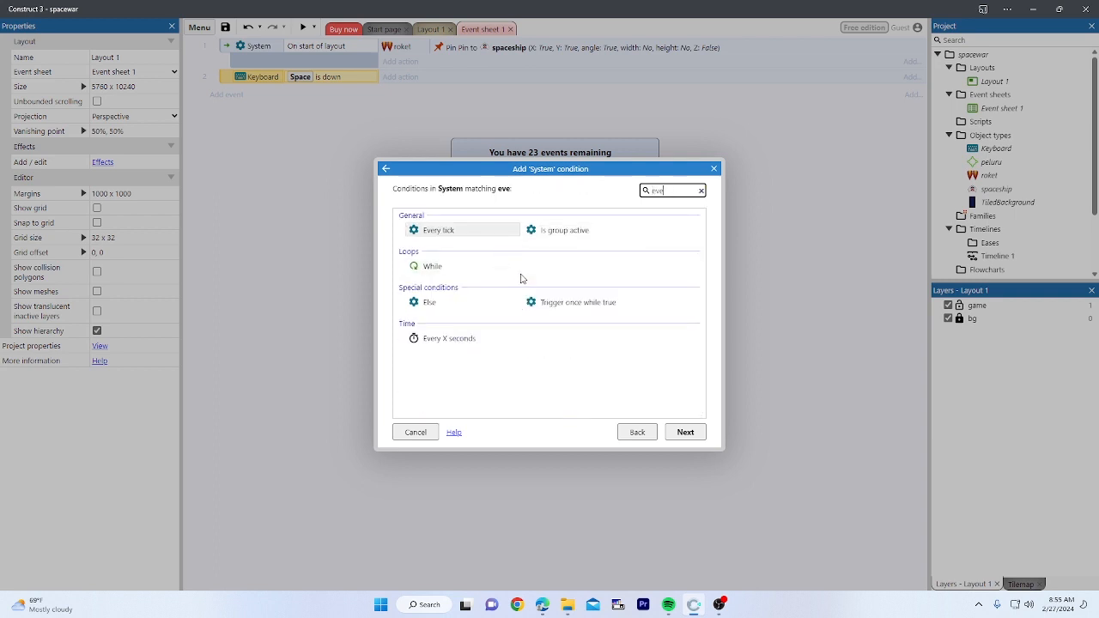
pyautogui.click(472, 341)
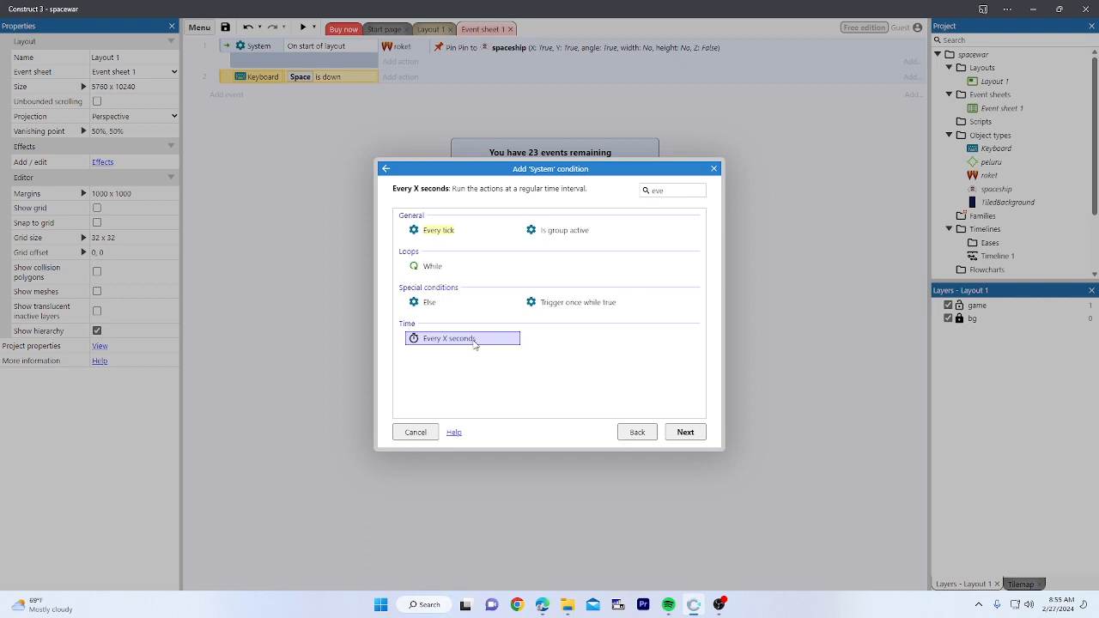
pyautogui.doubleClick(474, 341)
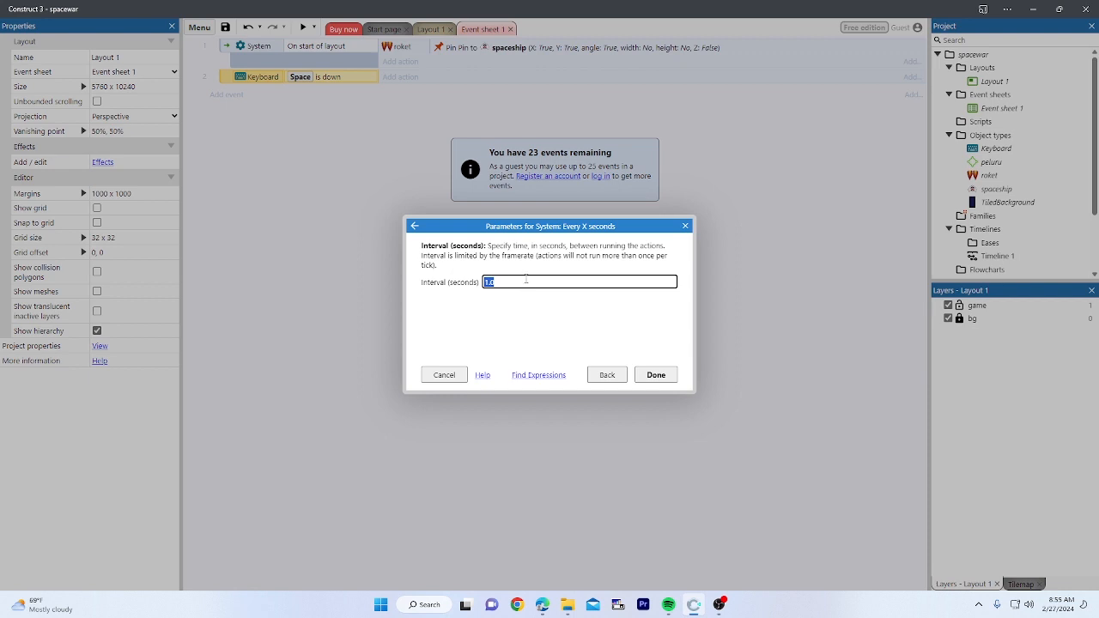
pyautogui.write('0.1')
pyautogui.click(415, 227)
pyautogui.click(386, 169)
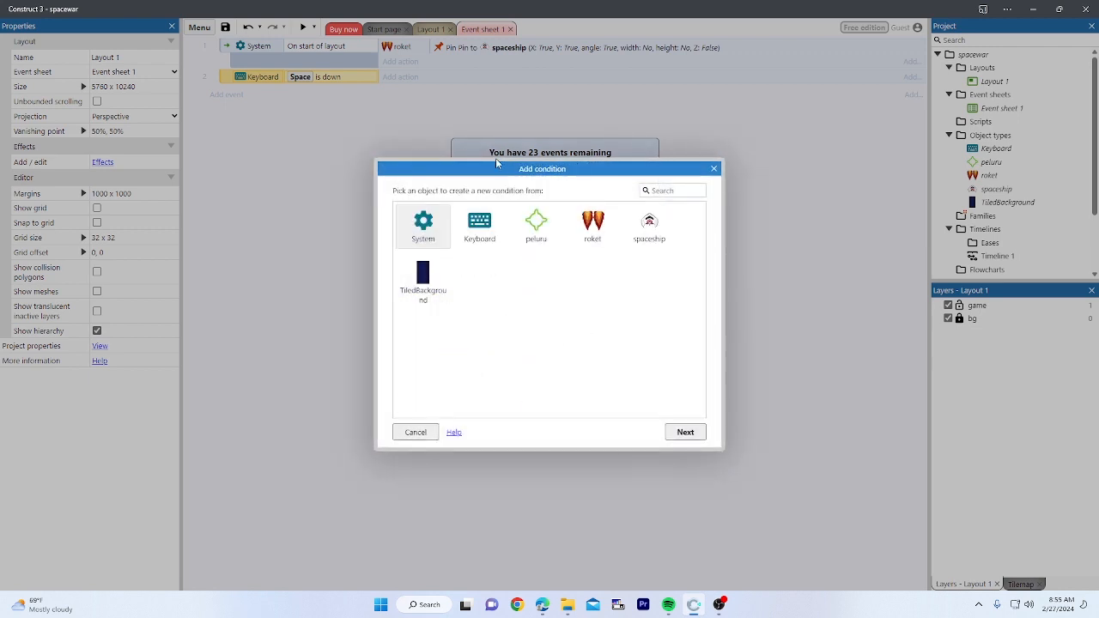
pyautogui.click(714, 168)
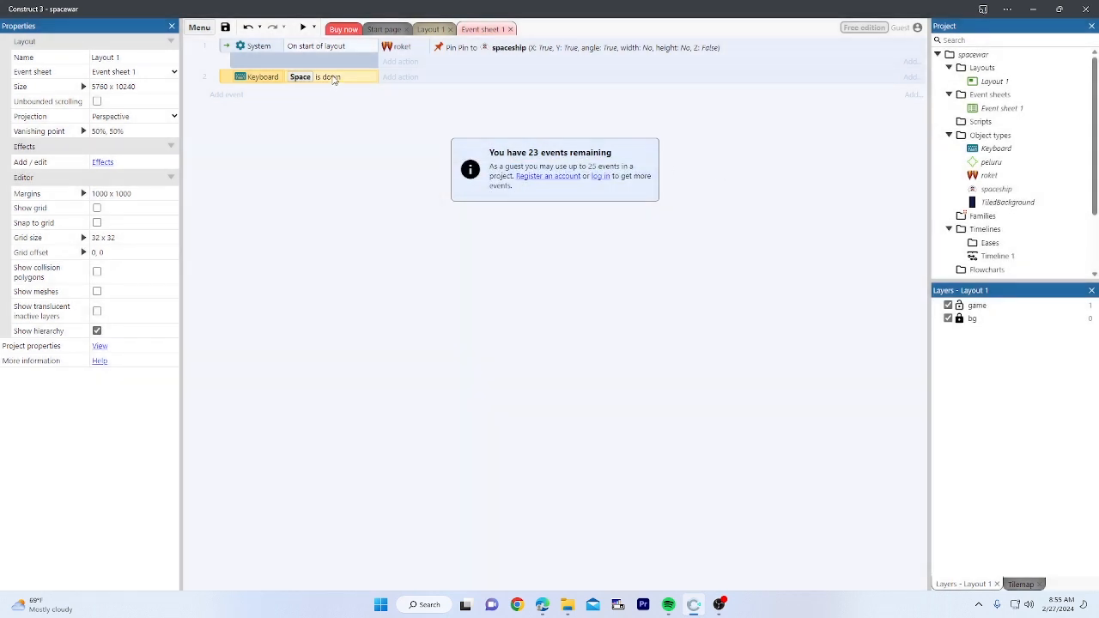
# Step: Add a System 'Every X seconds' sub-event with interval 0.2 under event 2
pyautogui.rightClick(228, 84)
pyautogui.moveTo(272, 93)
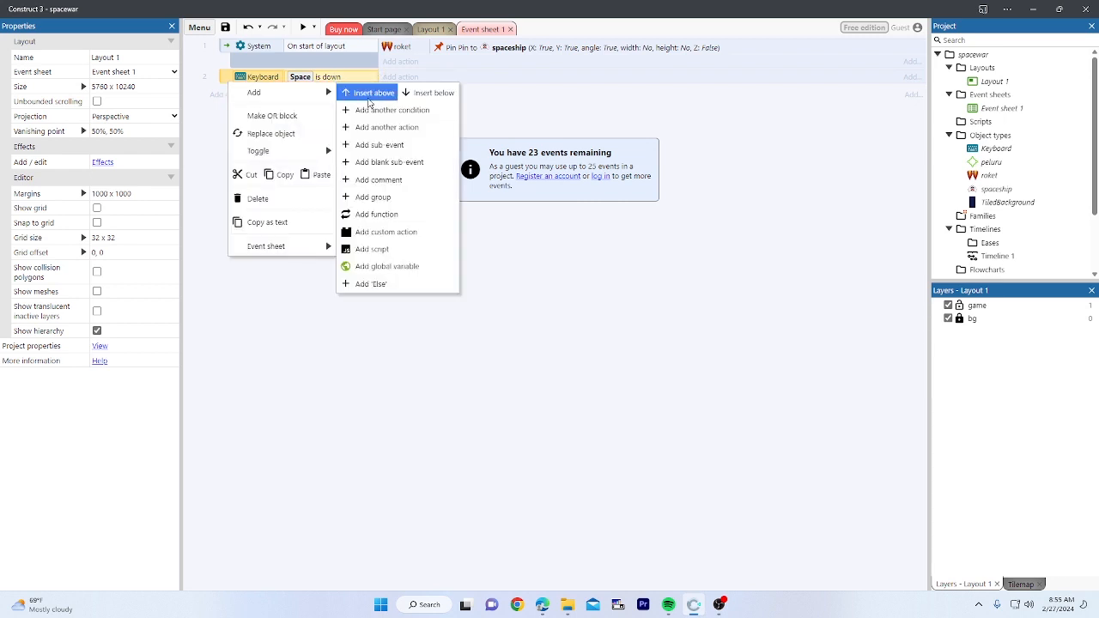
pyautogui.click(398, 146)
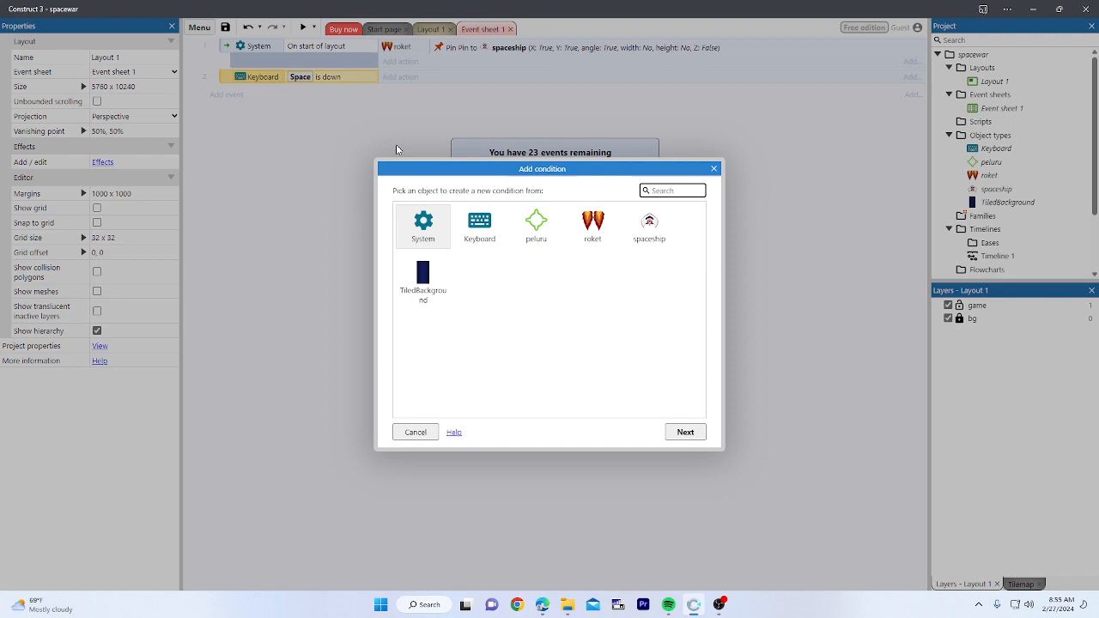
pyautogui.doubleClick(438, 227)
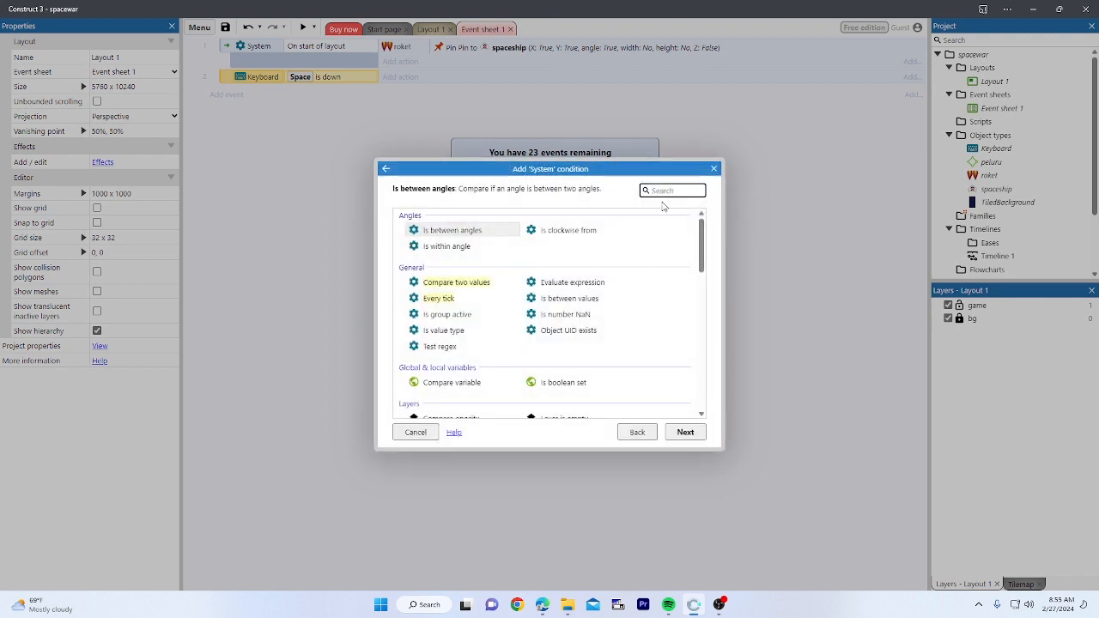
pyautogui.write('every')
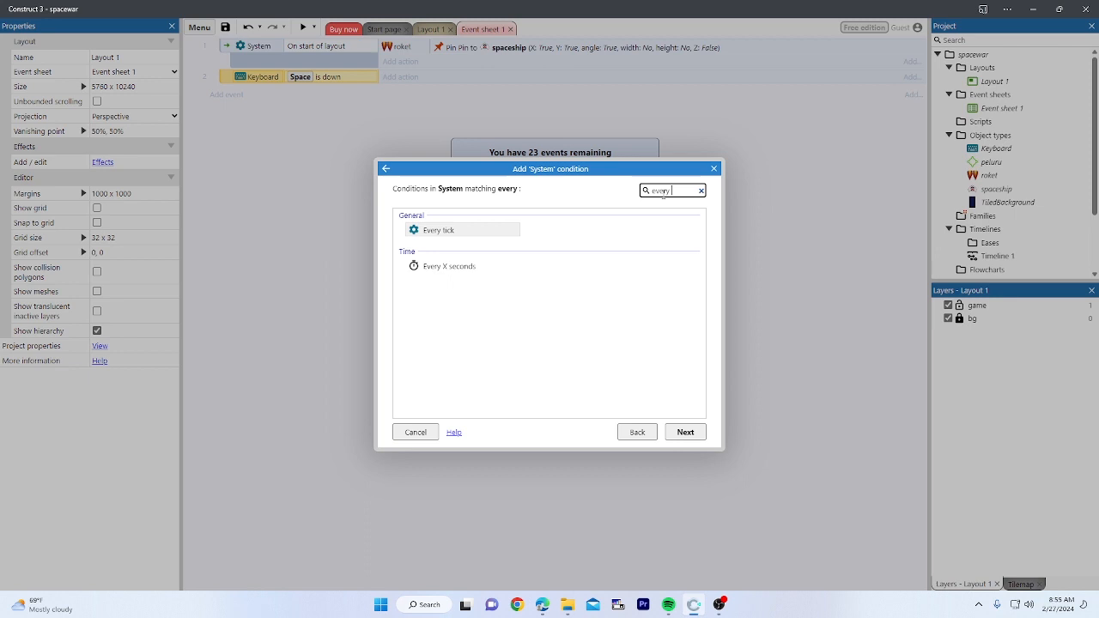
pyautogui.doubleClick(498, 265)
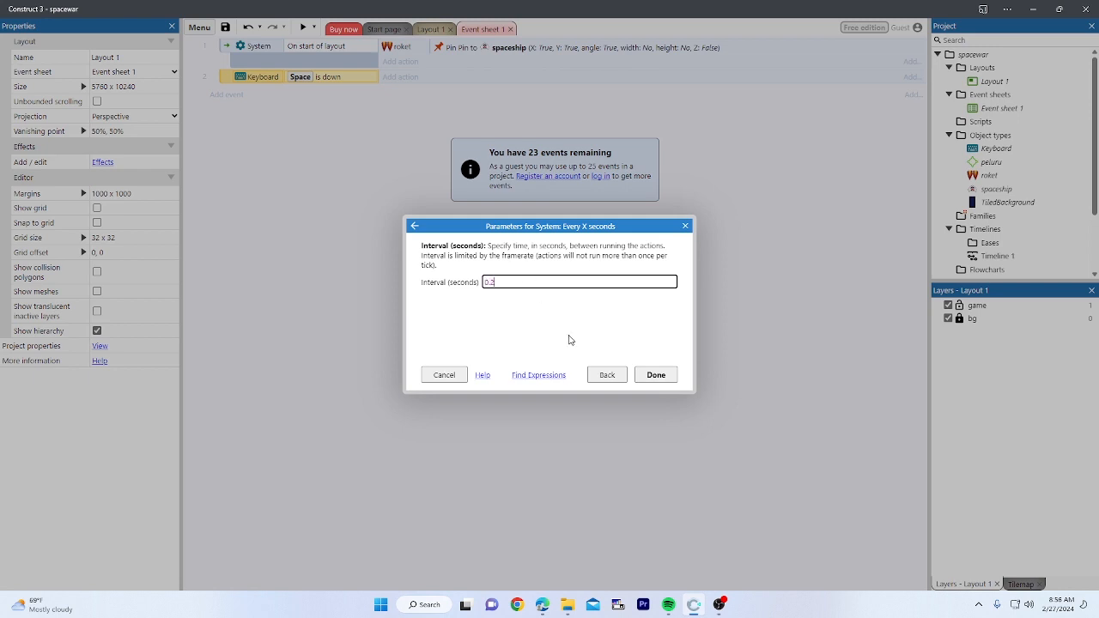
pyautogui.click(656, 375)
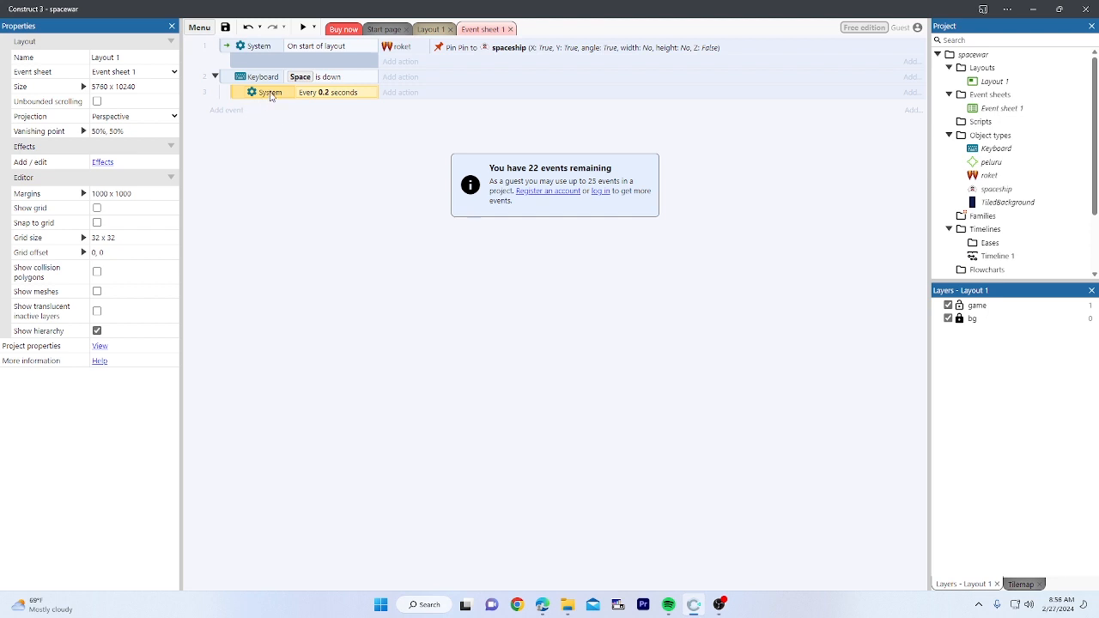
# Step: Add a spaceship 'Spawn another object' action spawning peluru on layer 0 to the sub-event
pyautogui.click(393, 92)
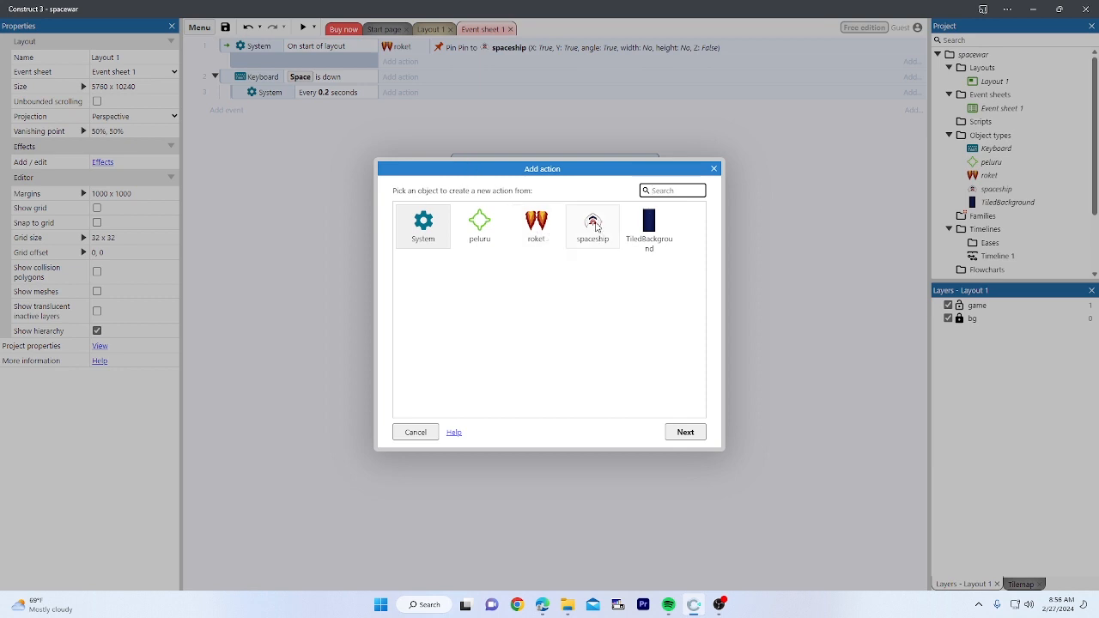
pyautogui.doubleClick(595, 225)
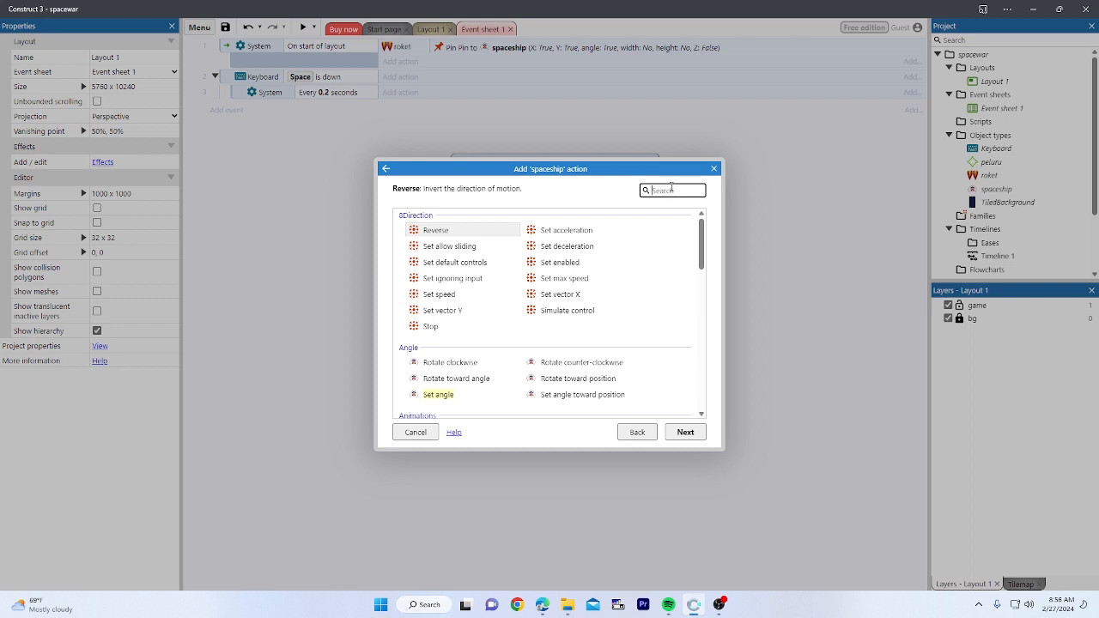
pyautogui.write('sp')
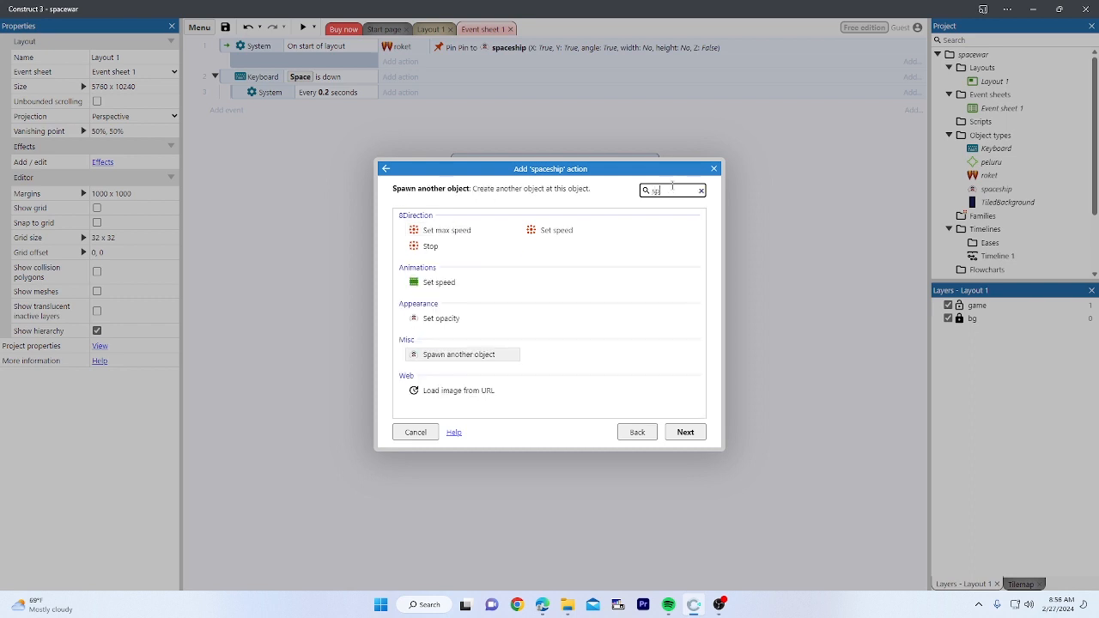
pyautogui.click(487, 356)
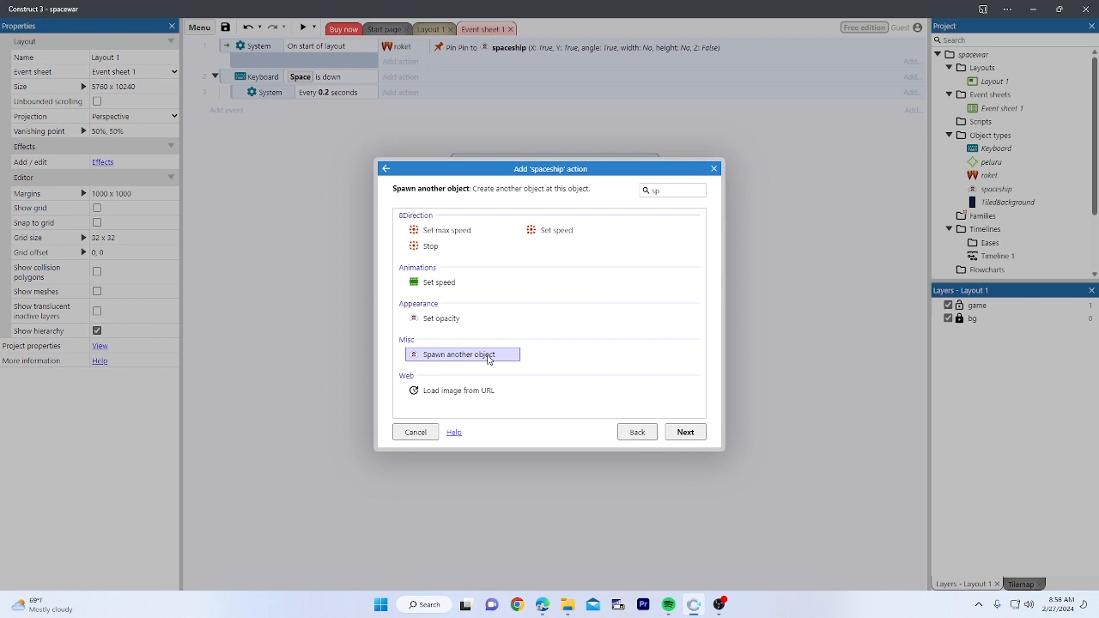
pyautogui.doubleClick(488, 356)
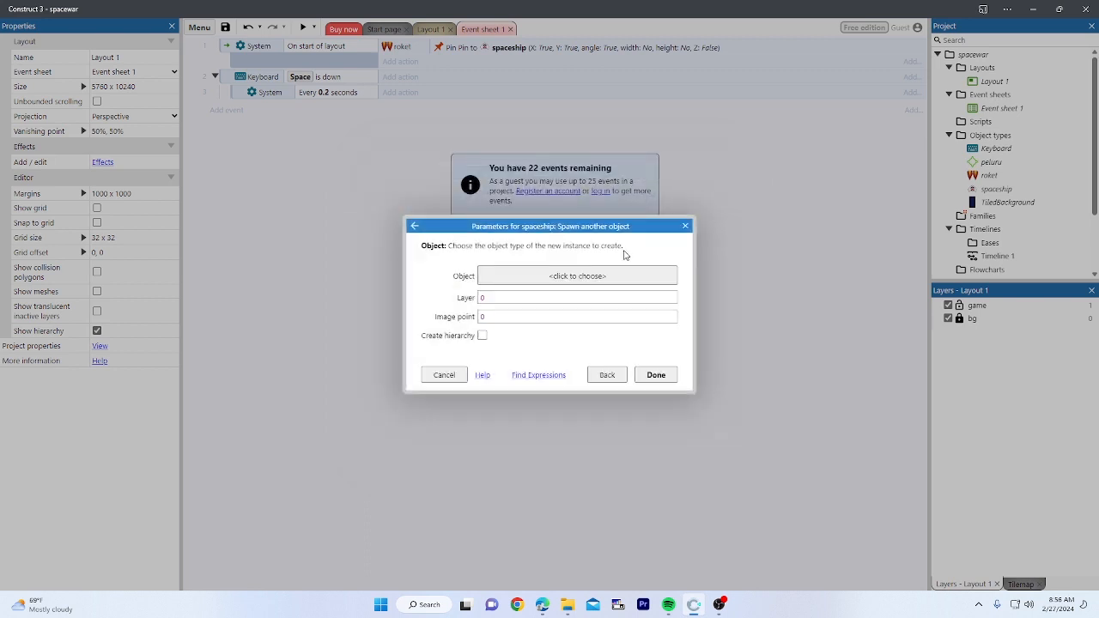
pyautogui.click(569, 279)
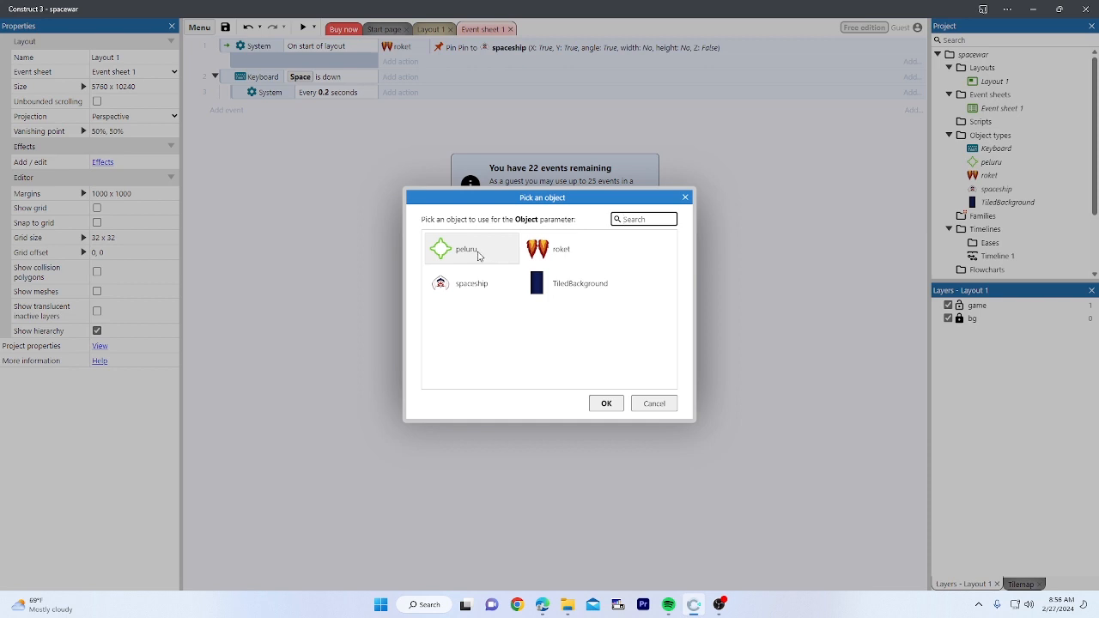
pyautogui.doubleClick(478, 255)
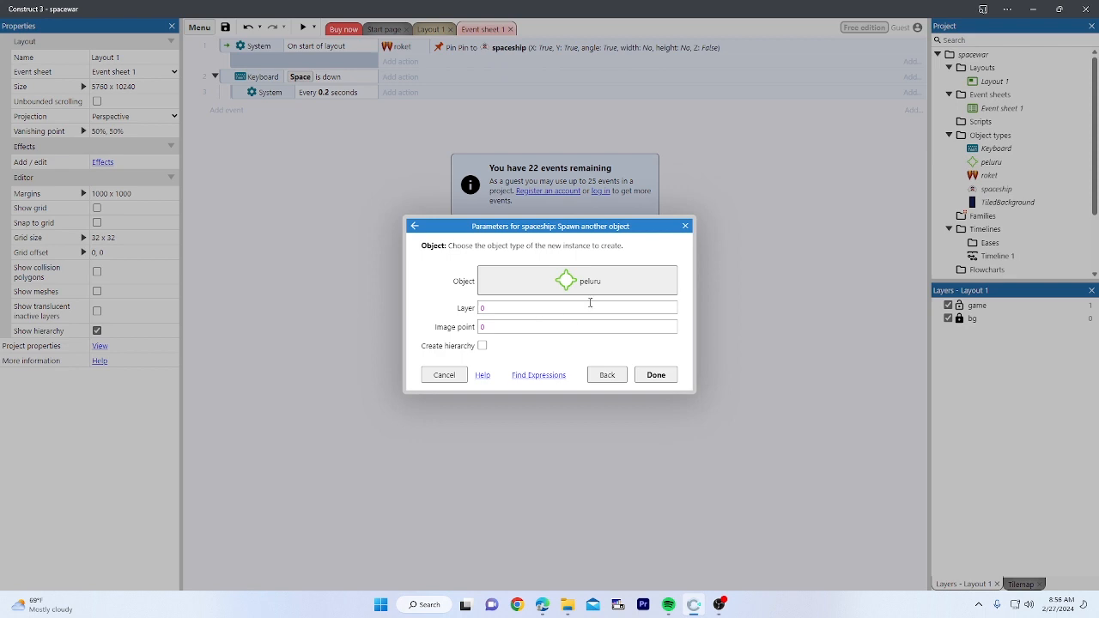
pyautogui.click(656, 376)
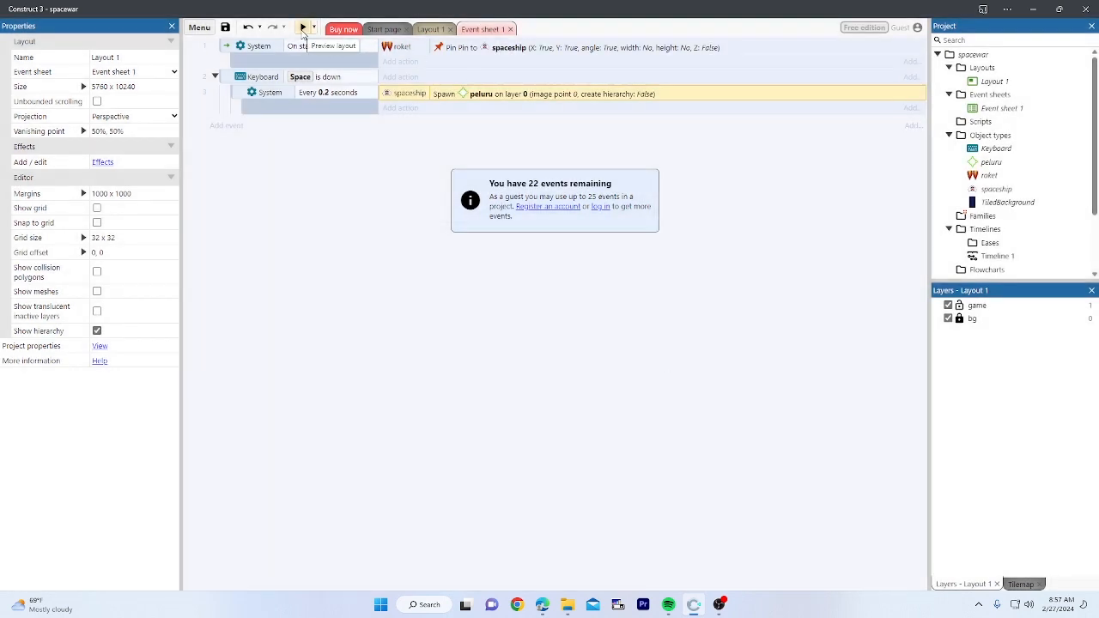
pyautogui.click(302, 28)
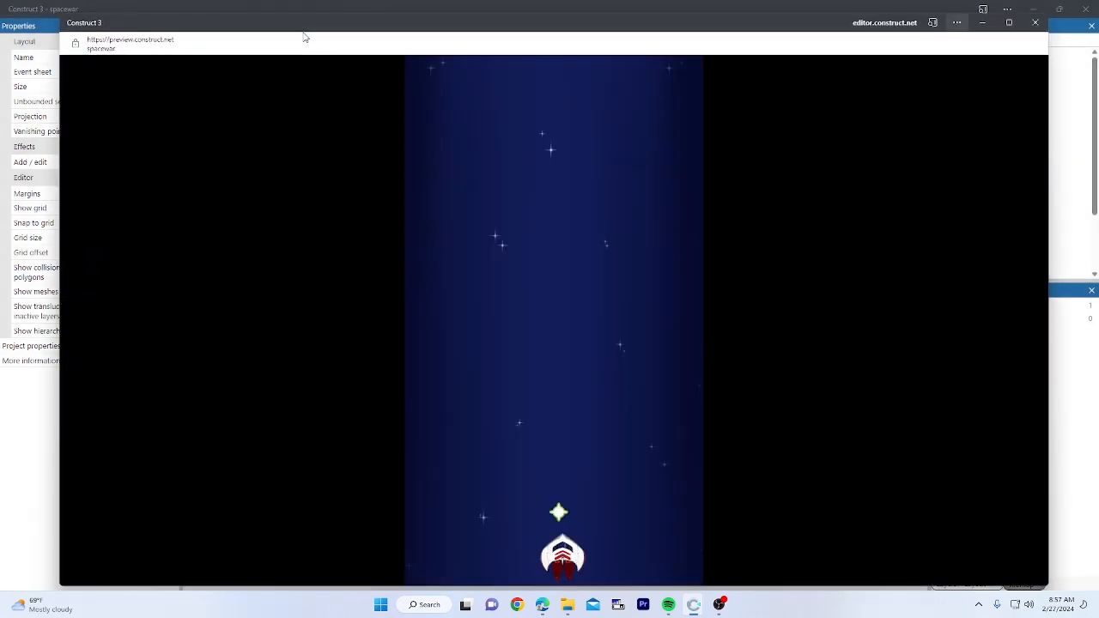
pyautogui.press('Left')
pyautogui.press('Up')
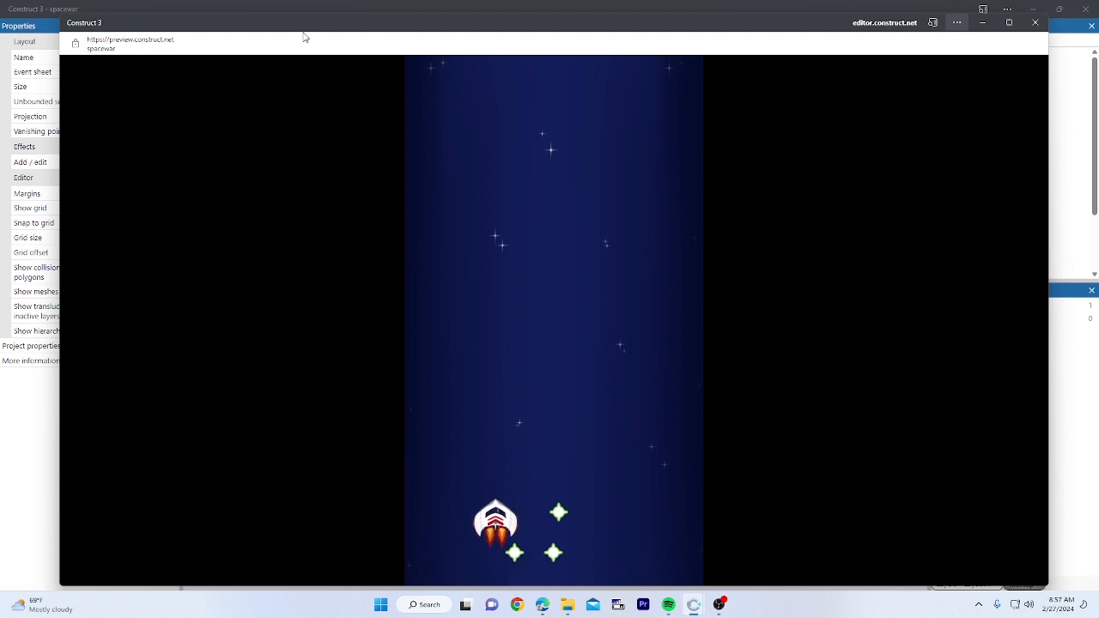
pyautogui.press('Up')
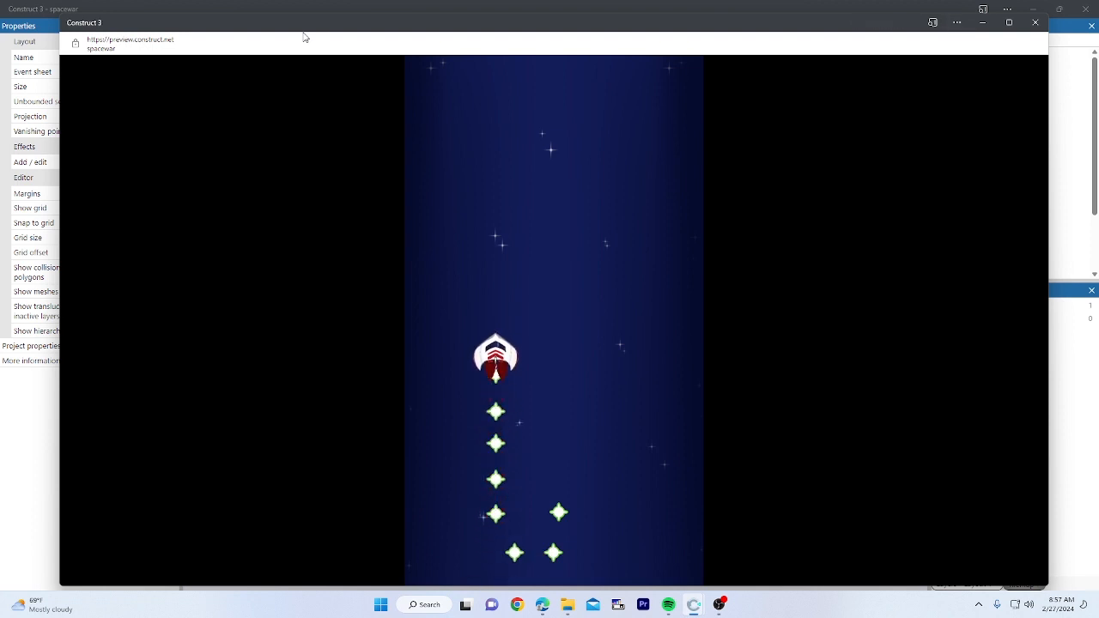
pyautogui.press('Right')
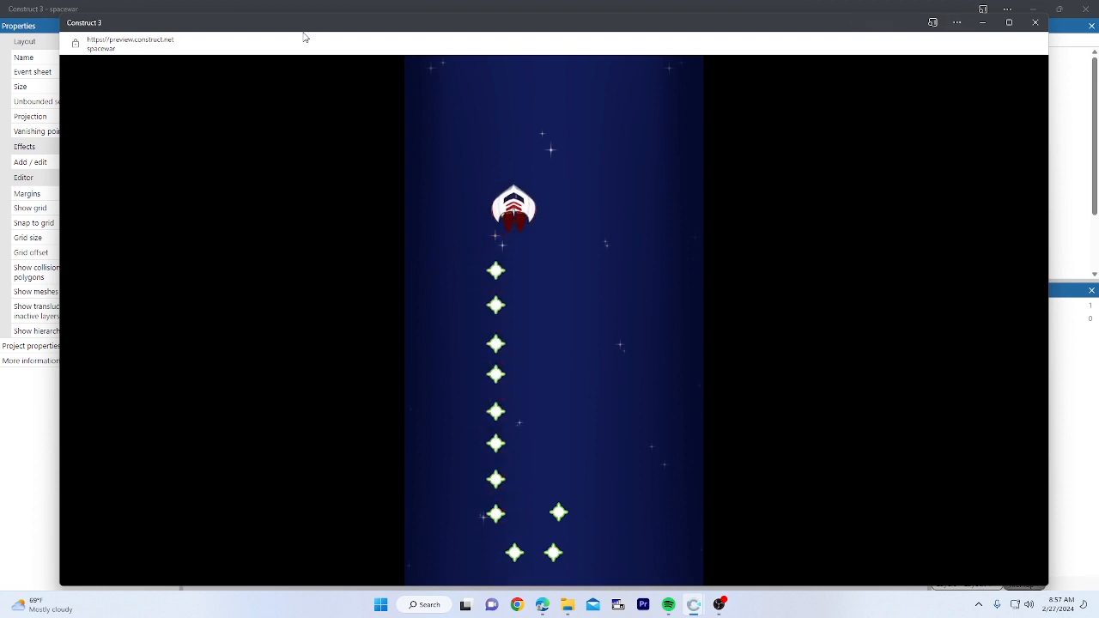
pyautogui.press('Down')
pyautogui.press('Right')
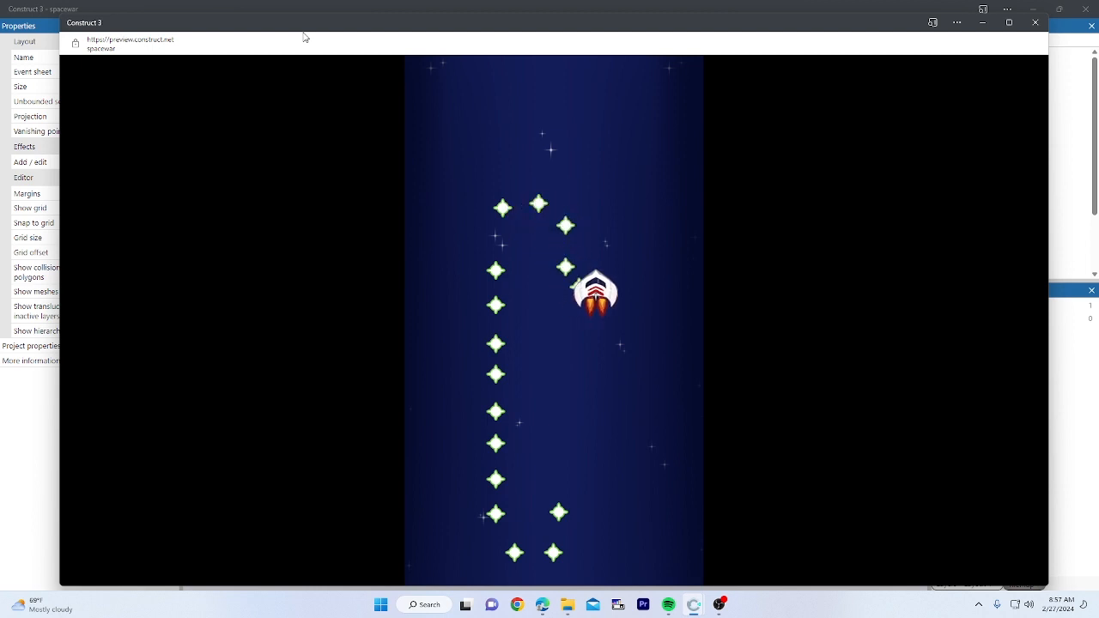
pyautogui.press('Up')
pyautogui.press('Left')
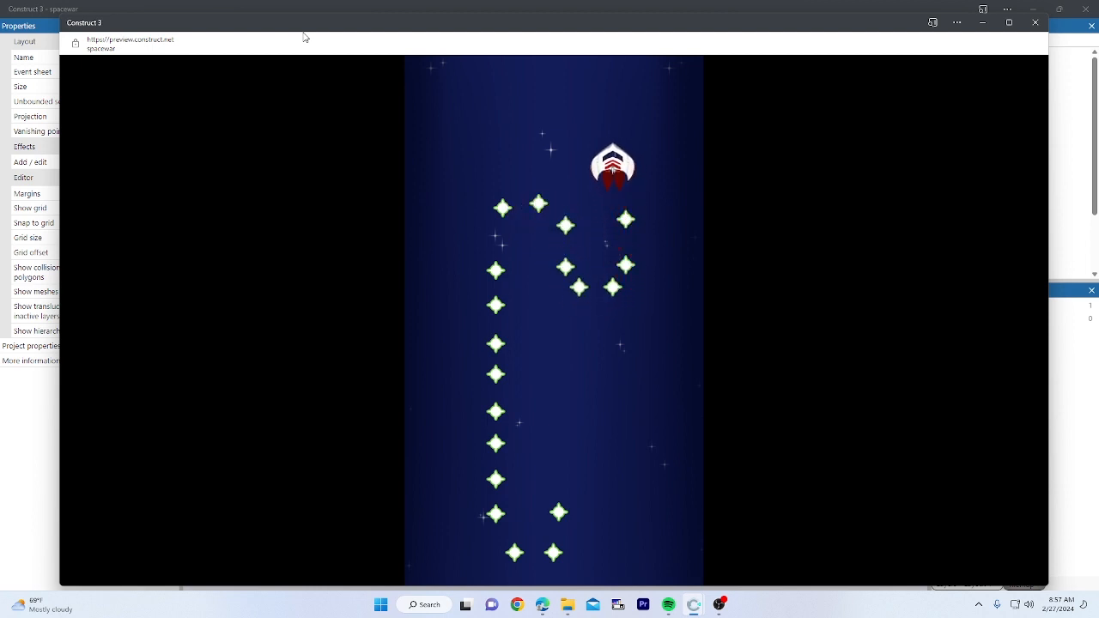
pyautogui.press('Down')
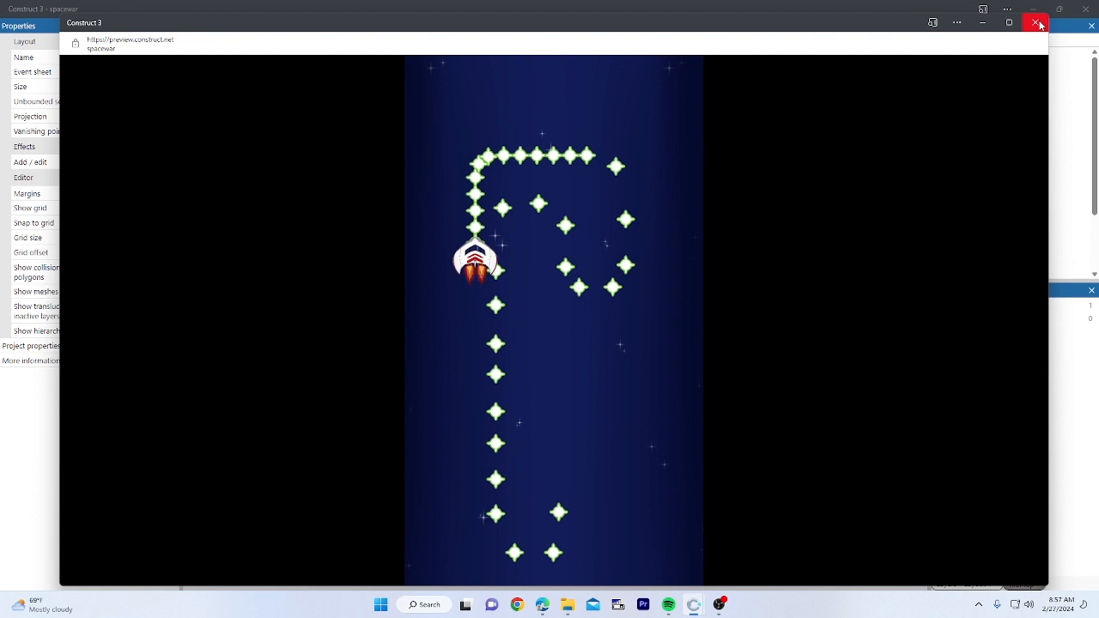
pyautogui.click(1038, 23)
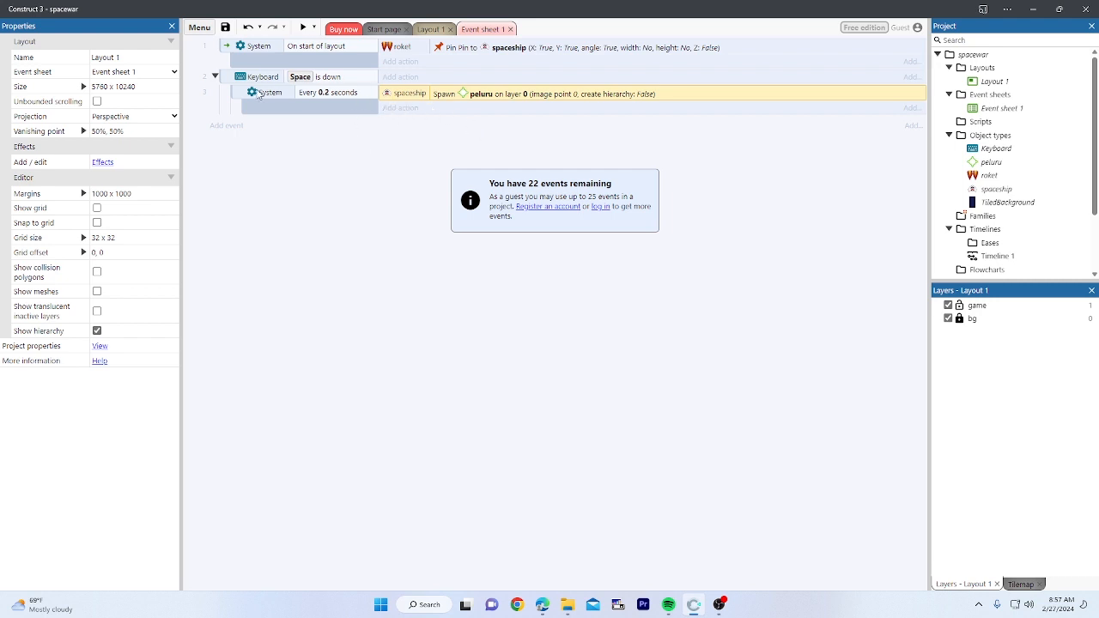
# Step: Select the peluru sprite in Layout 1 and add the Bullet behavior (speed 400)
pyautogui.click(452, 132)
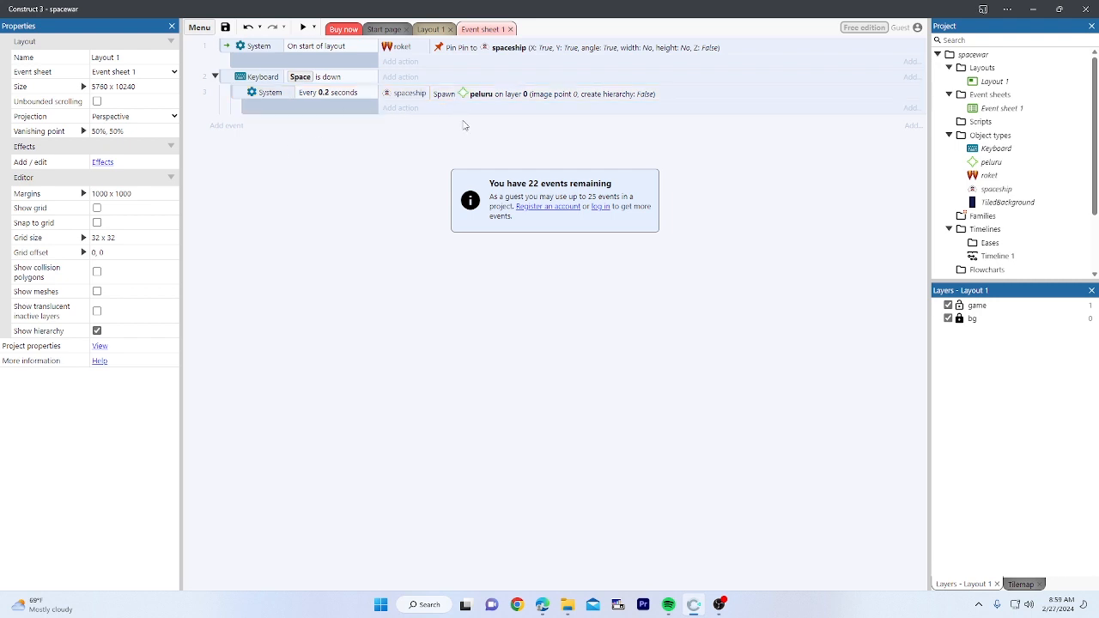
pyautogui.click(429, 29)
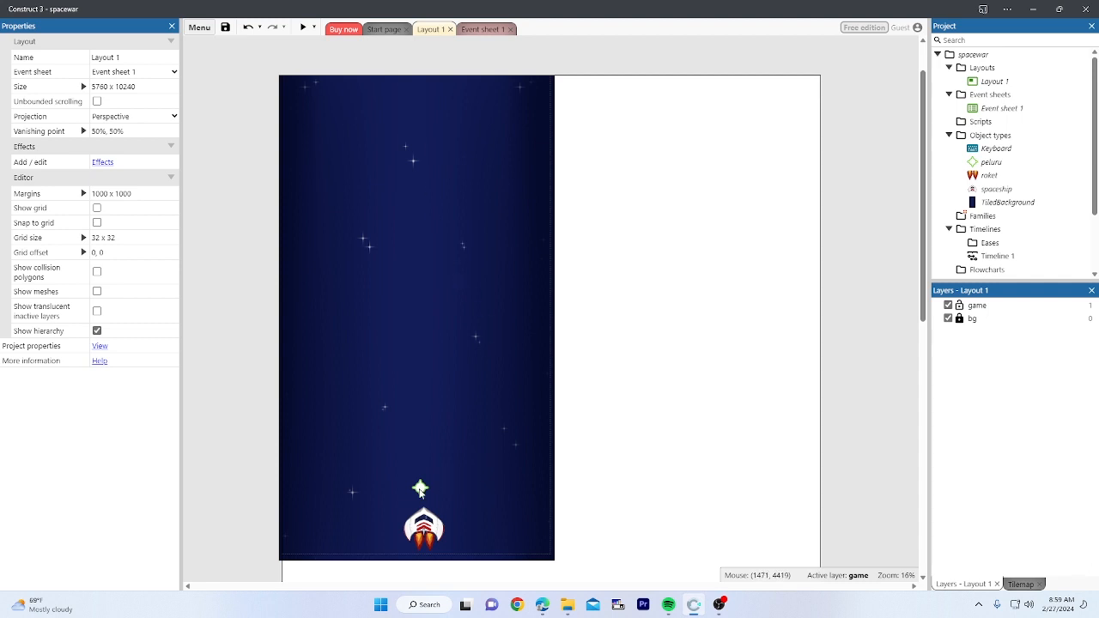
pyautogui.click(420, 489)
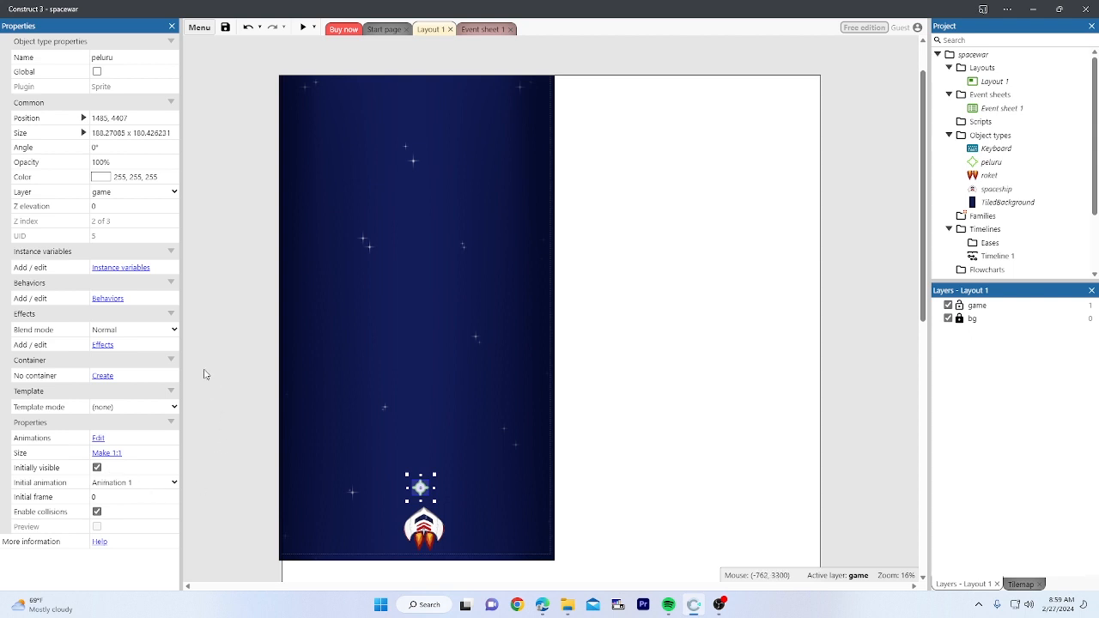
pyautogui.click(110, 300)
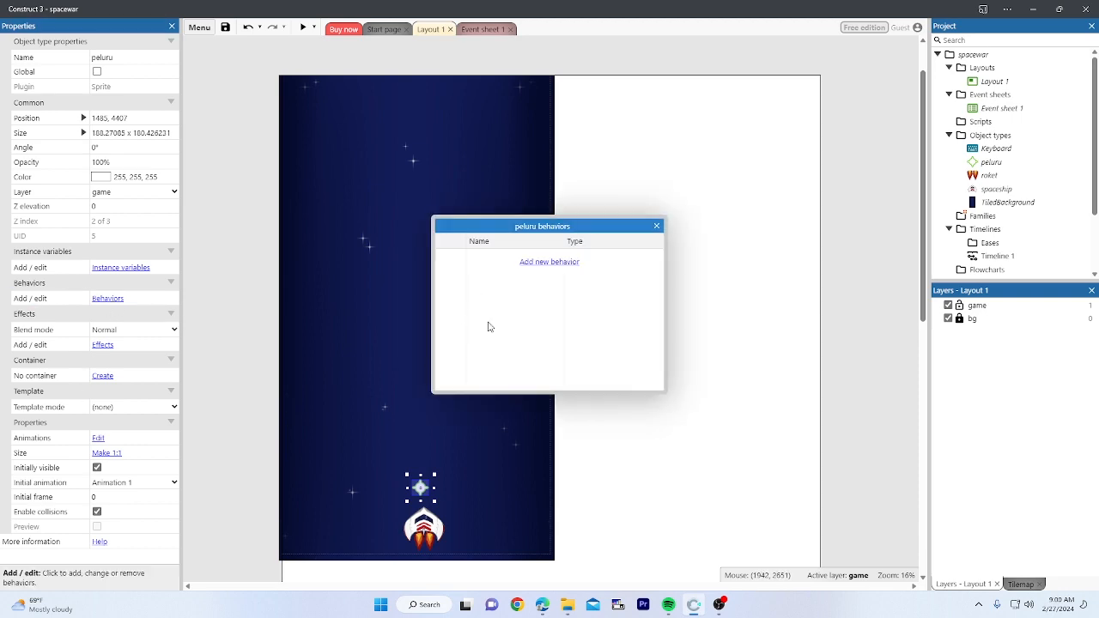
pyautogui.click(552, 263)
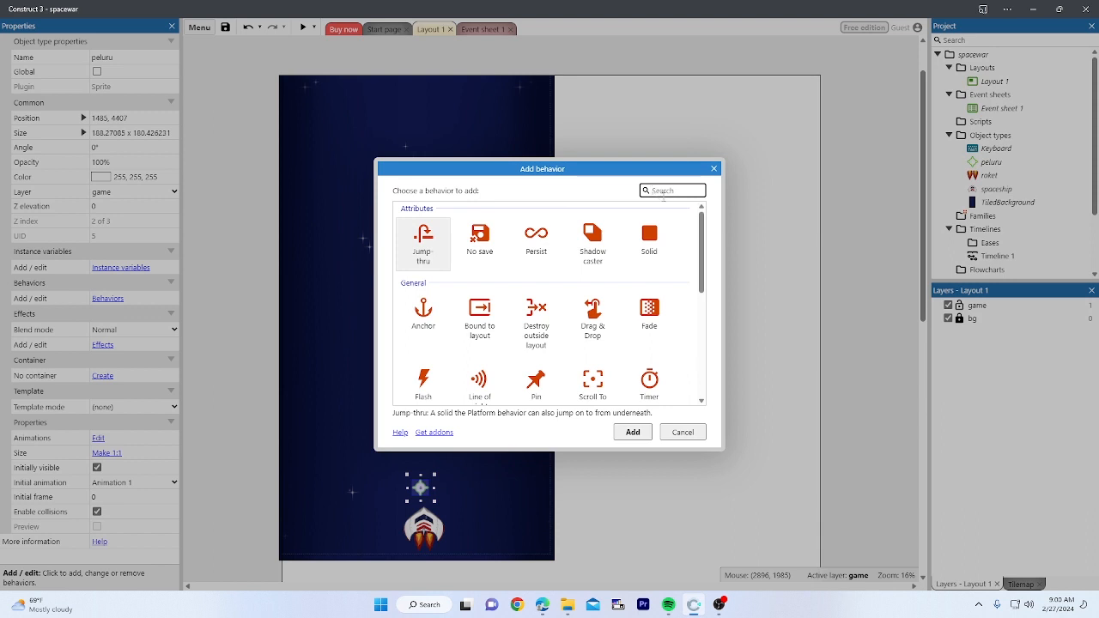
pyautogui.write('bul')
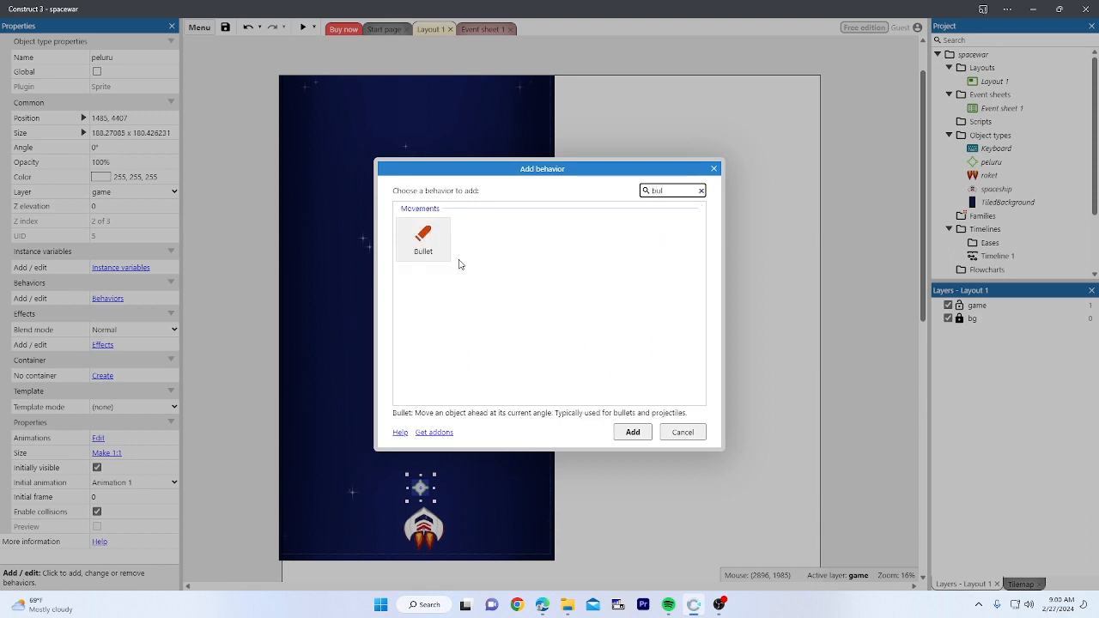
pyautogui.click(431, 248)
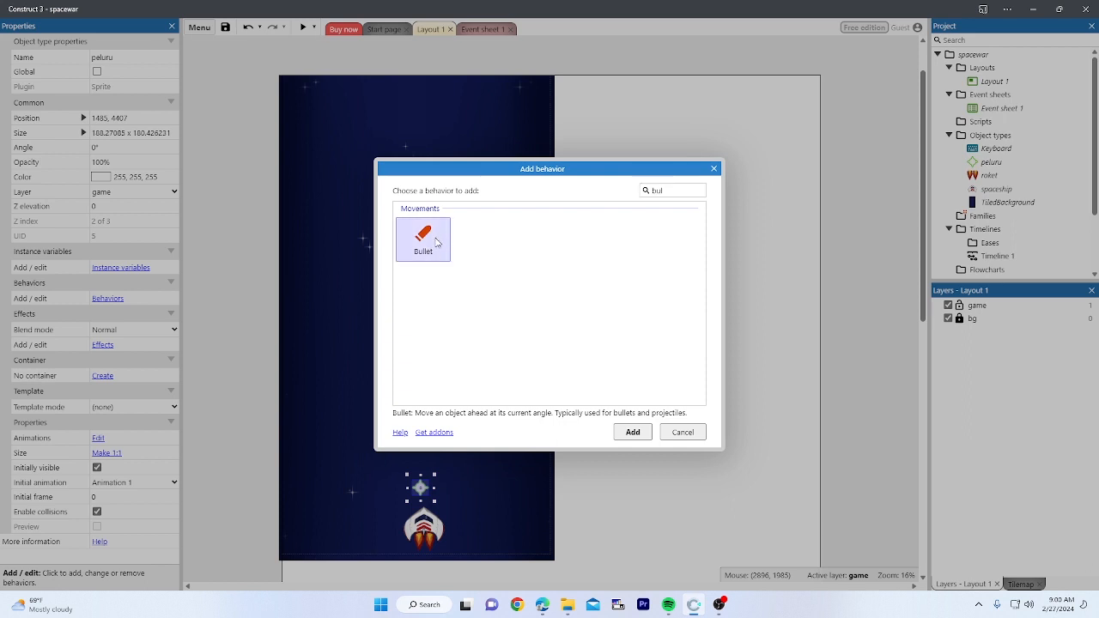
pyautogui.doubleClick(435, 242)
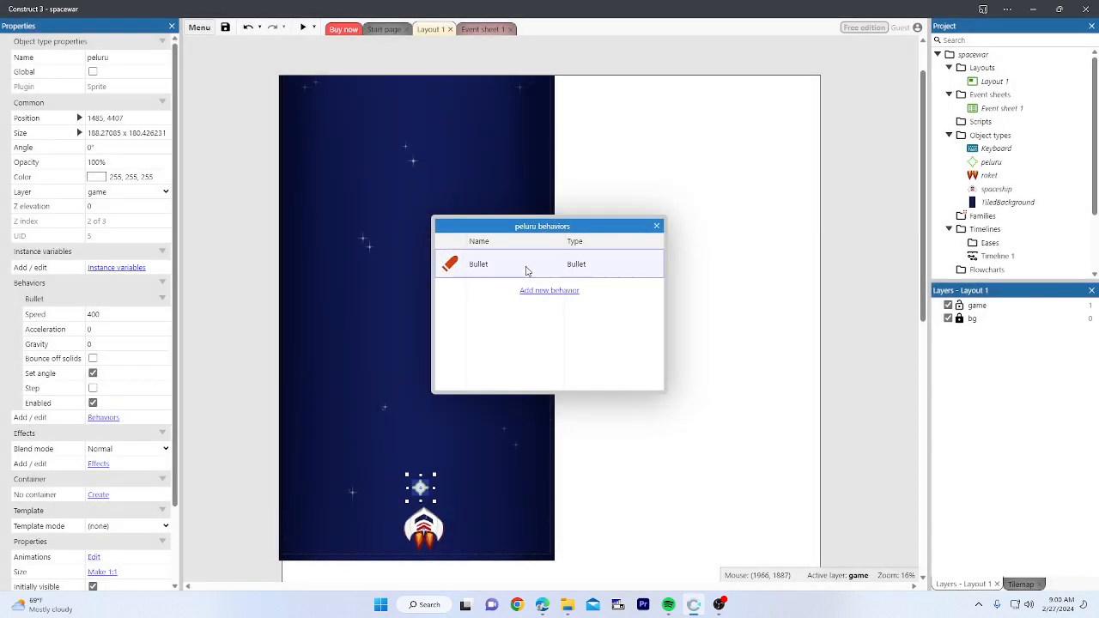
pyautogui.click(656, 227)
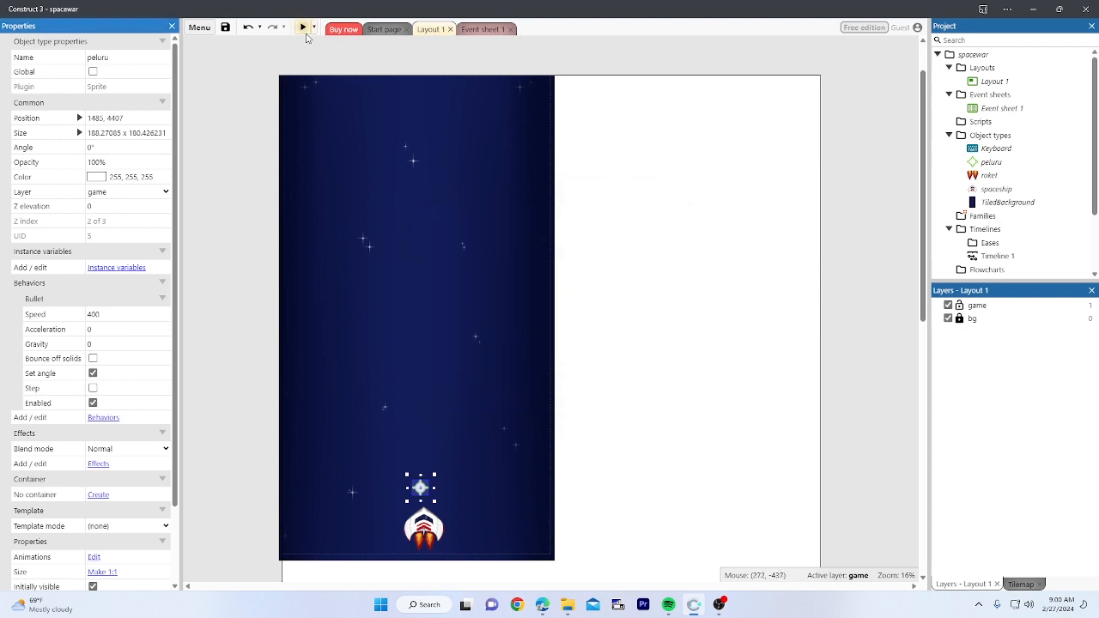
# Step: Preview the game and fire peluru bullets with Space while steering the ship
pyautogui.click(306, 34)
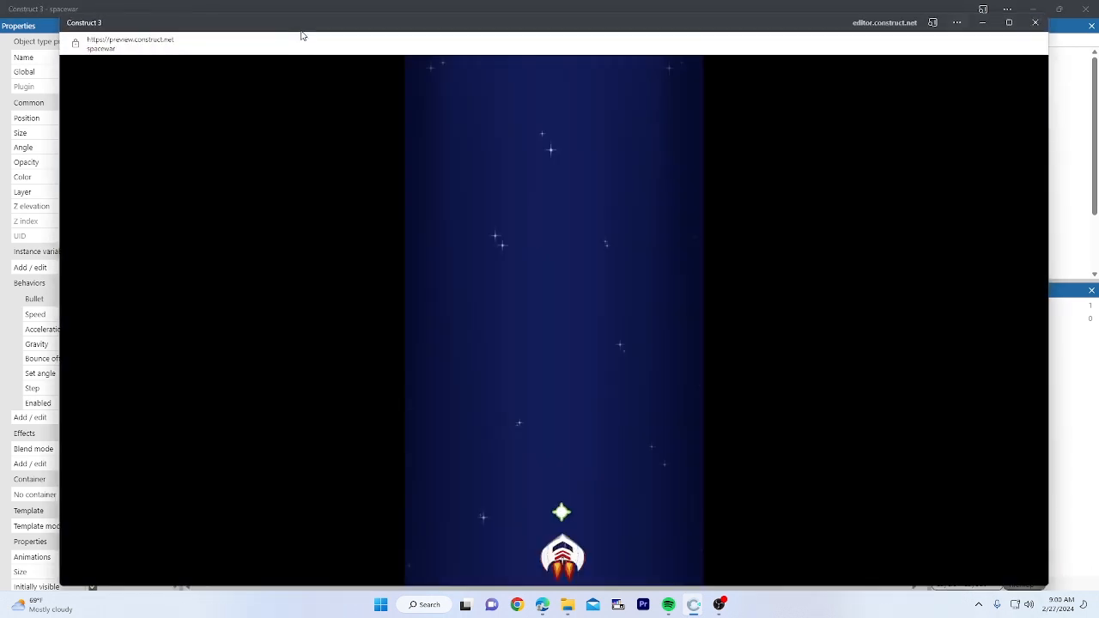
pyautogui.press('Right')
pyautogui.press('Up')
pyautogui.press('Left')
pyautogui.press('space')
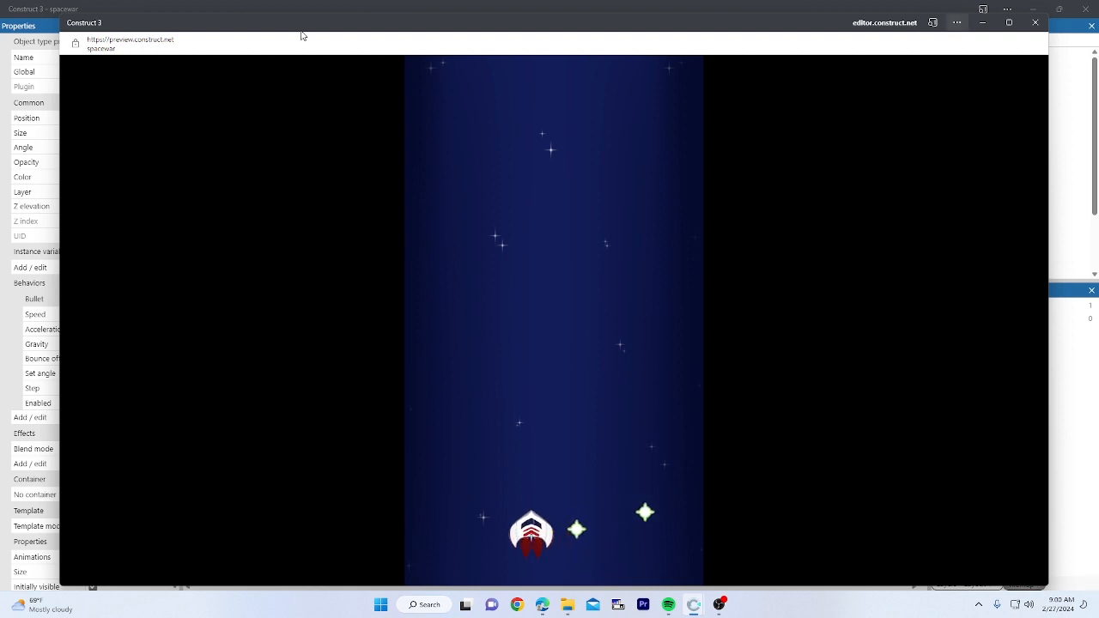
pyautogui.press('Up')
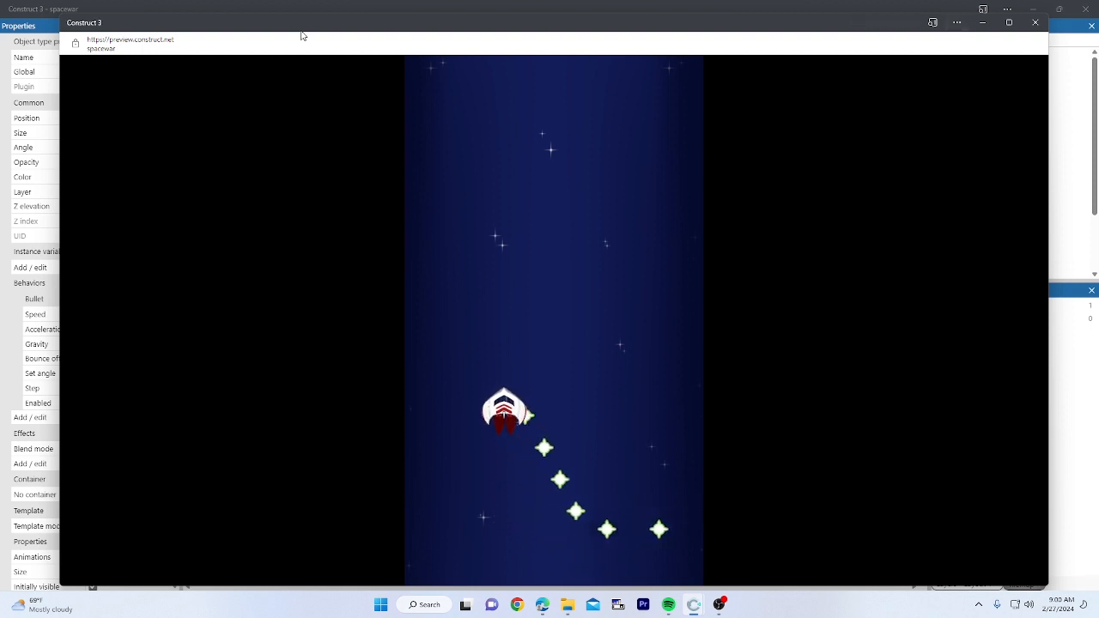
pyautogui.press('Left')
pyautogui.press('Up')
# Step: Keep steering to watch the bullets stream away, then close the preview
pyautogui.press('Down')
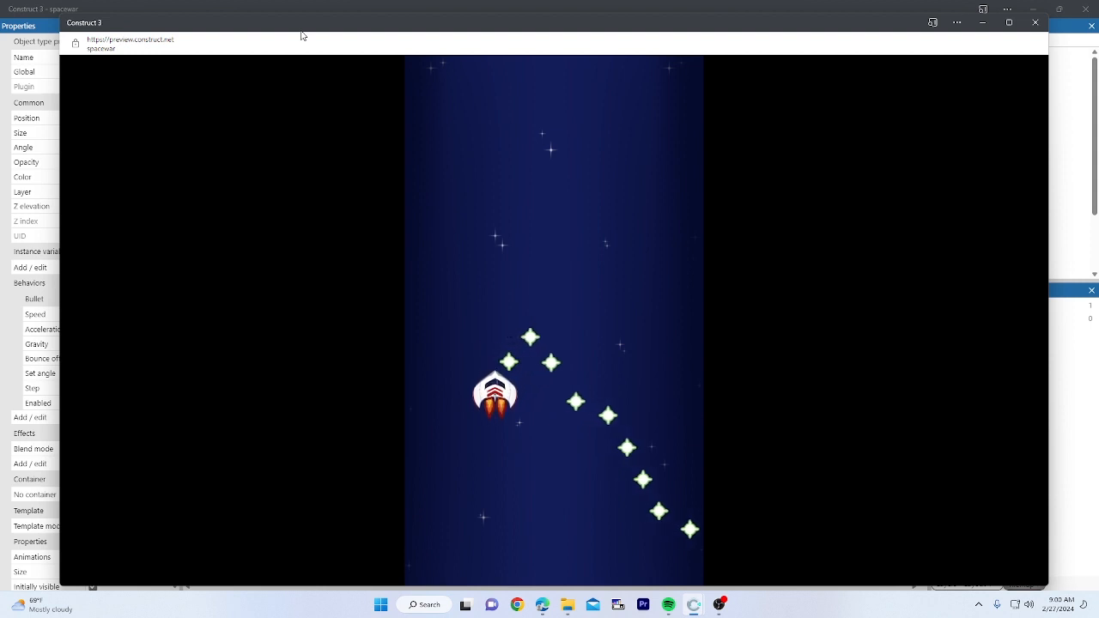
pyautogui.press('Left')
pyautogui.press('Up')
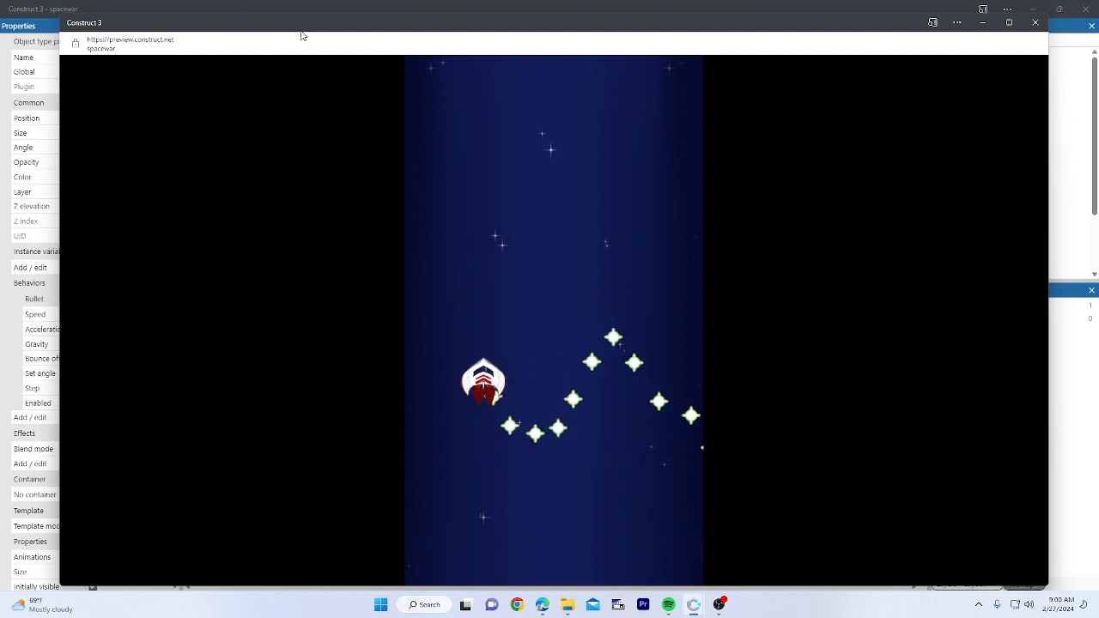
pyautogui.press('Up')
pyautogui.press('Right')
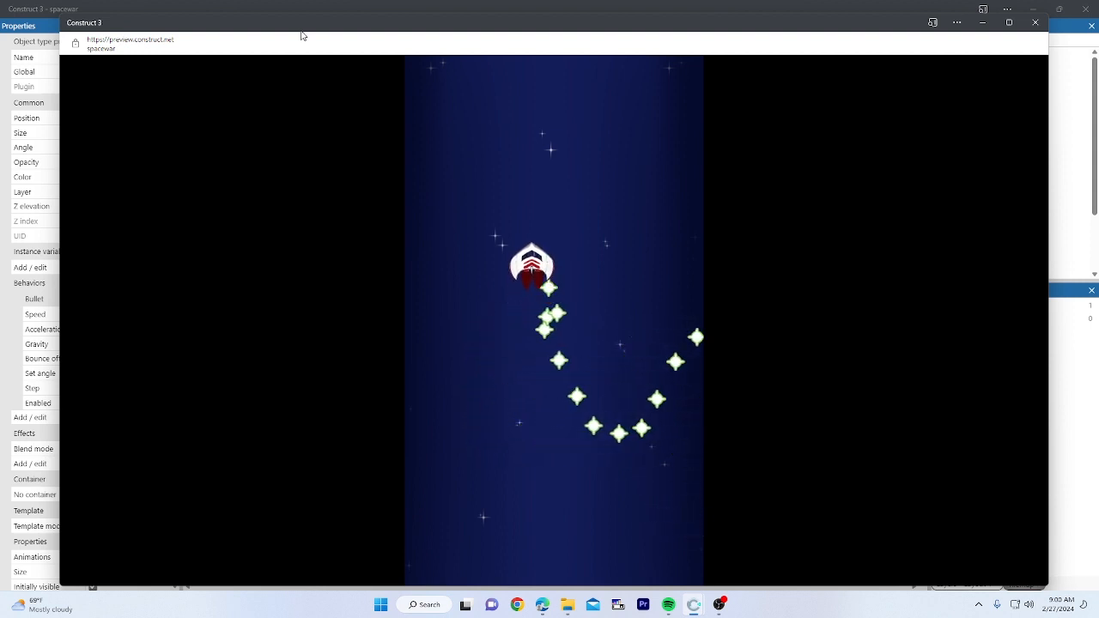
pyautogui.press('Left')
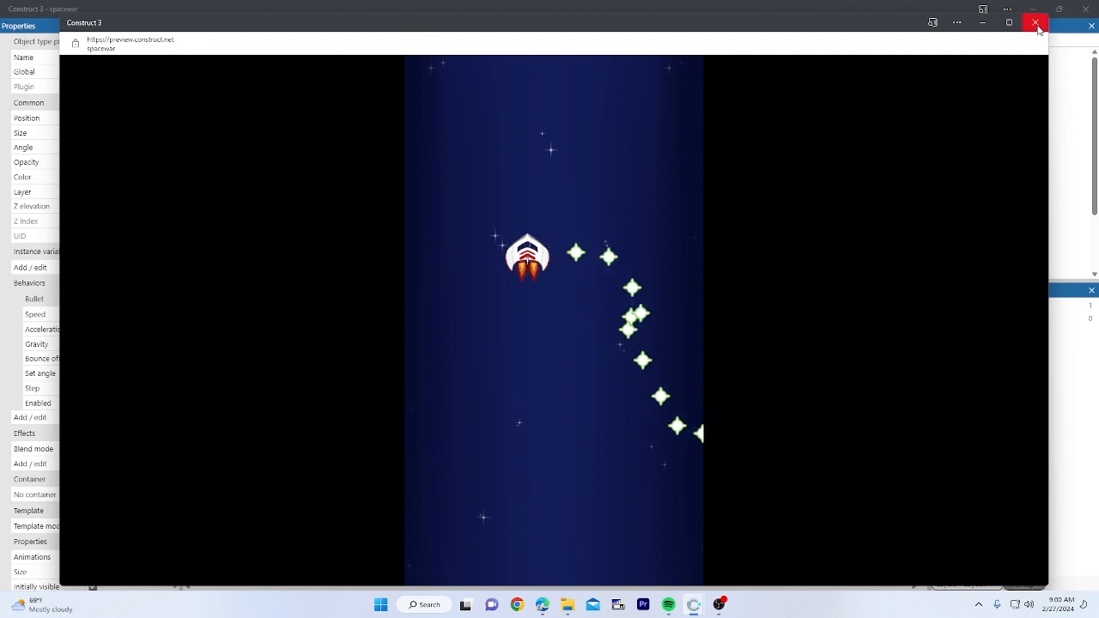
pyautogui.click(1037, 24)
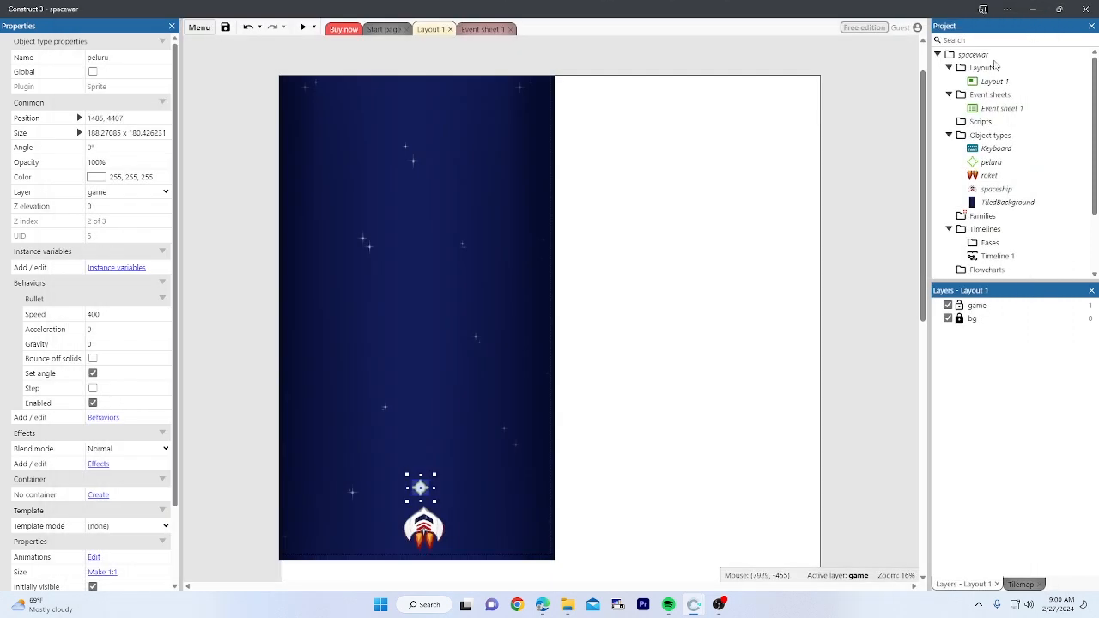
pyautogui.scroll(-2, 128, 449)
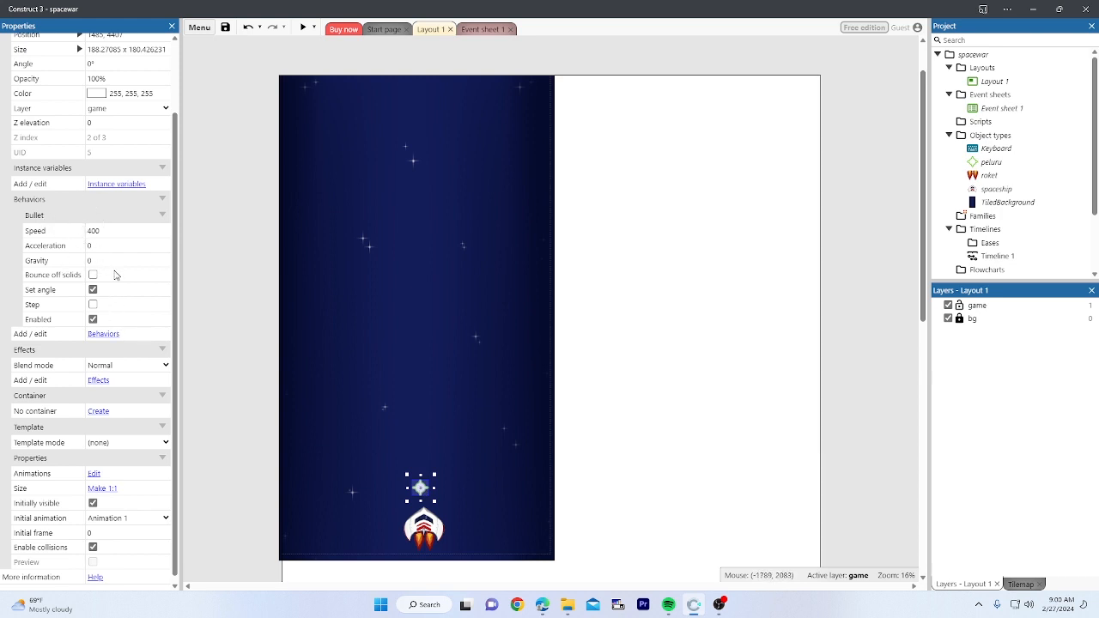
pyautogui.scroll(2, 102, 290)
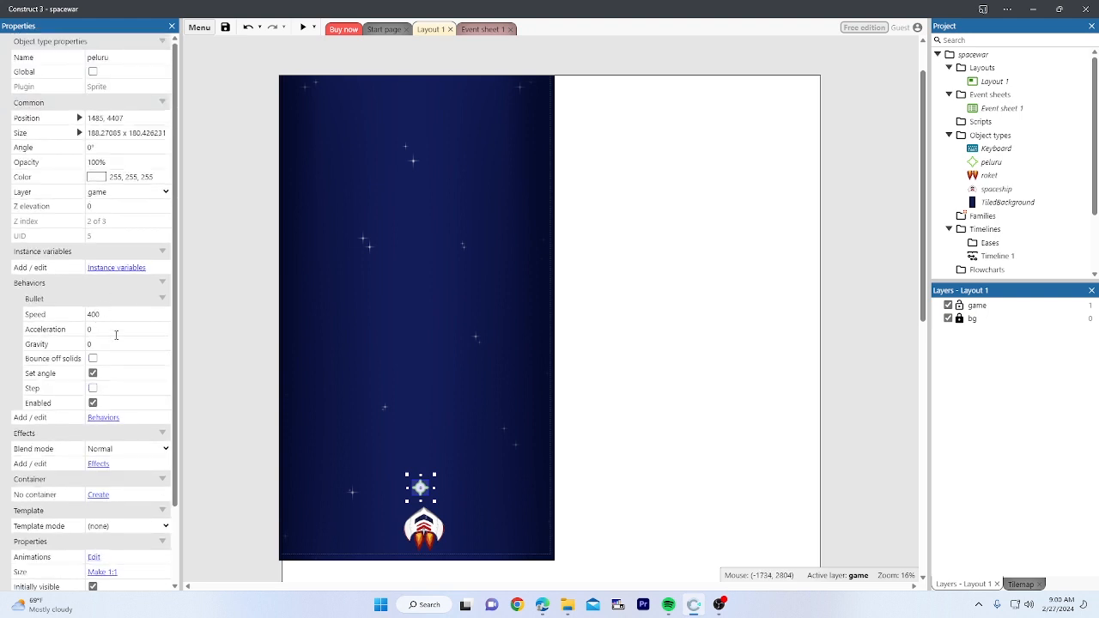
pyautogui.click(66, 301)
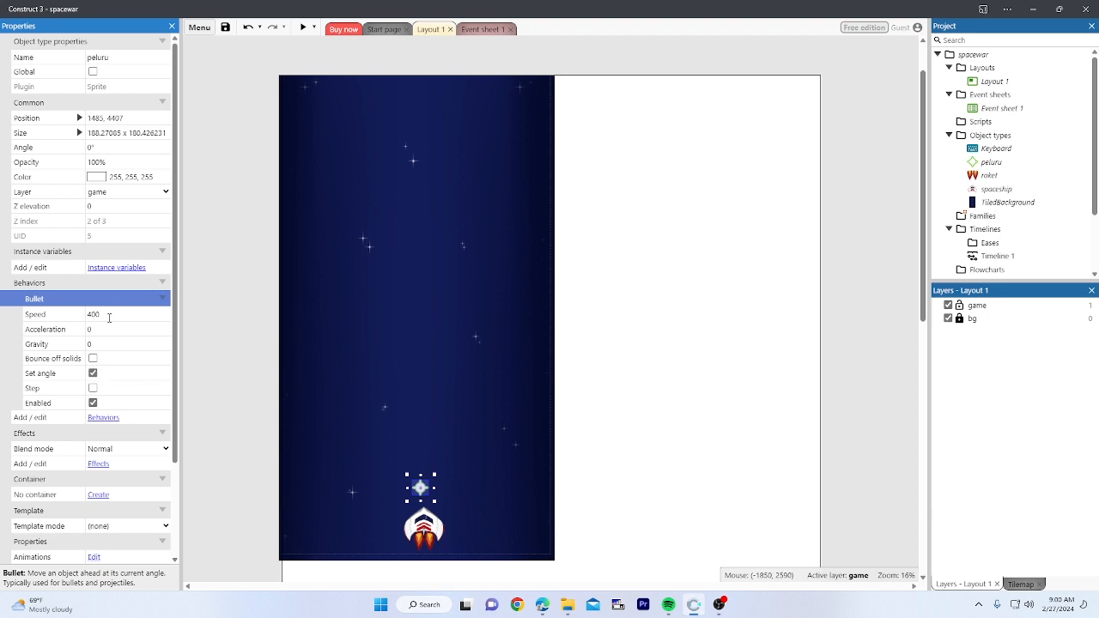
# Step: Add a peluru Set angle action of -90 degrees to the Space-key firing sub-event
pyautogui.click(475, 31)
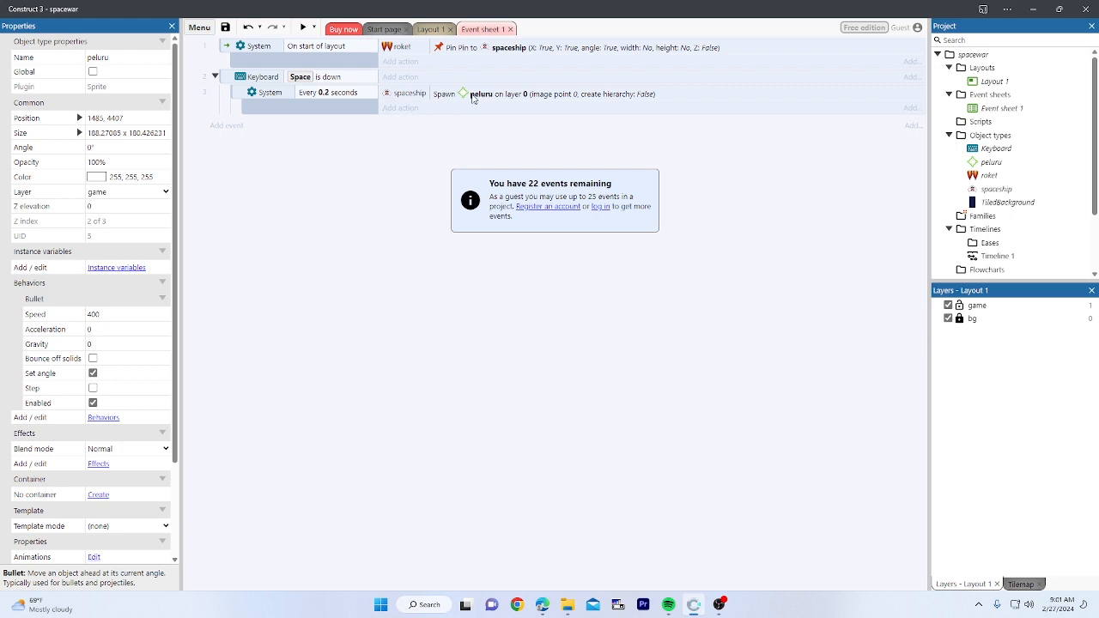
pyautogui.click(390, 110)
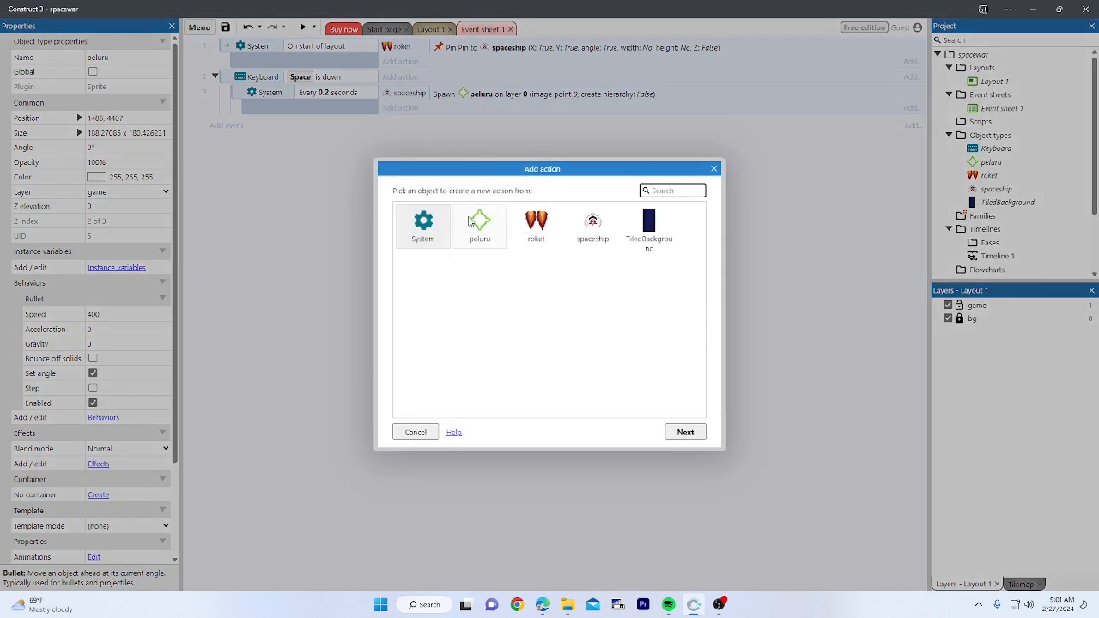
pyautogui.doubleClick(475, 225)
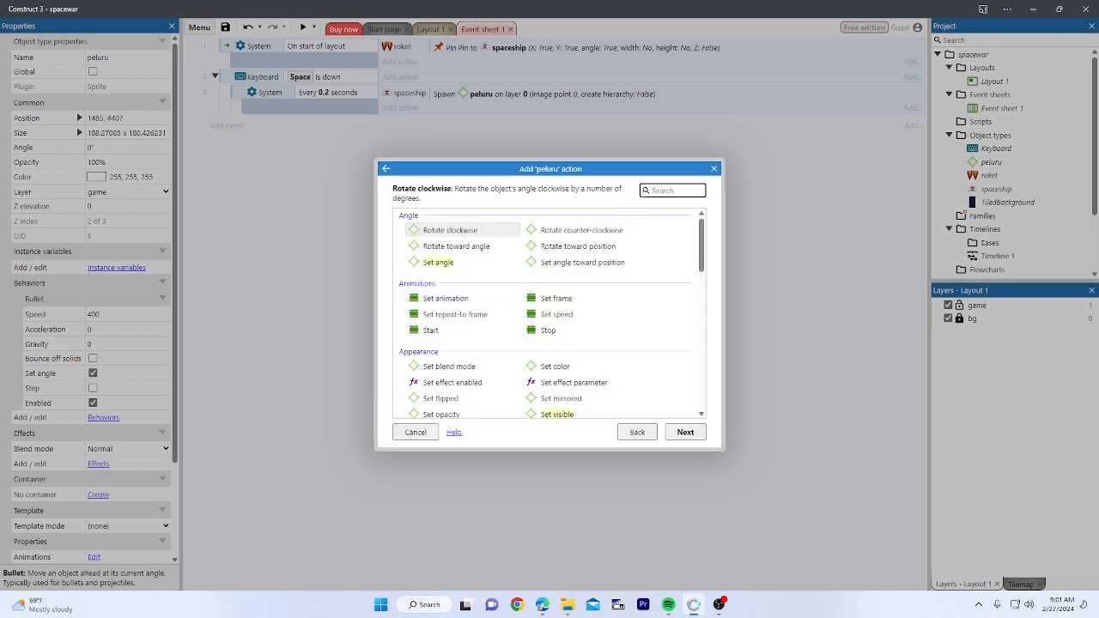
pyautogui.write('ang')
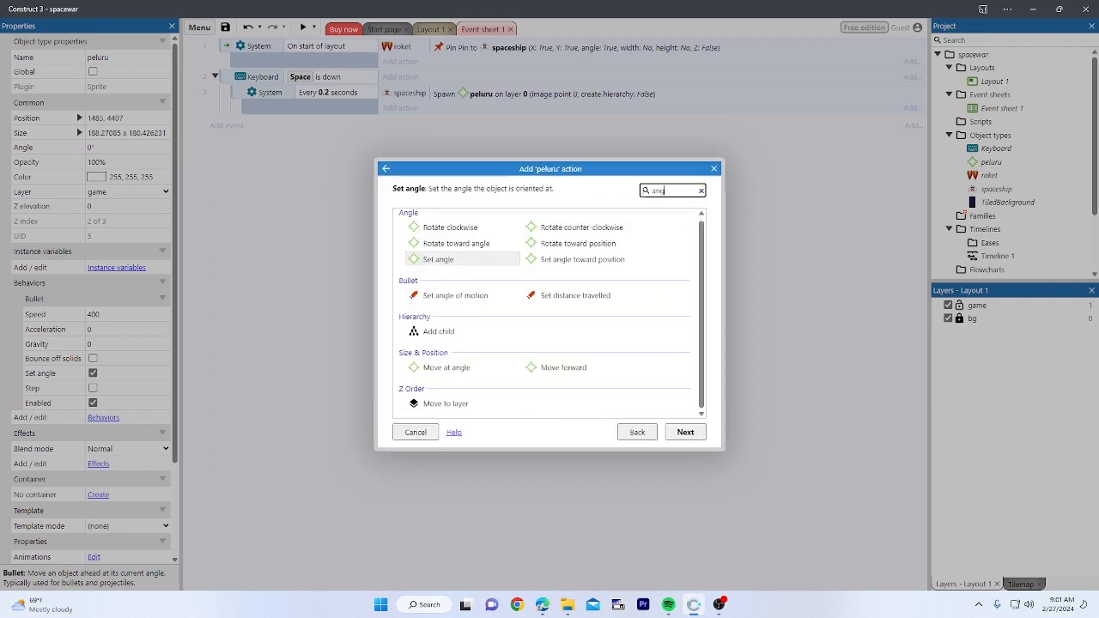
pyautogui.doubleClick(446, 261)
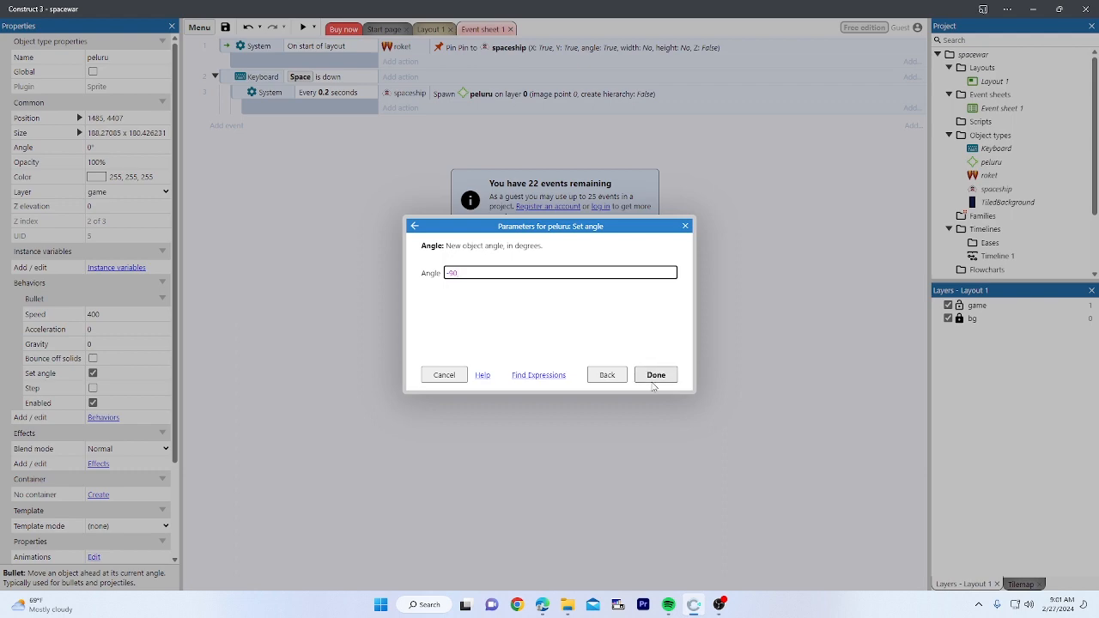
pyautogui.click(655, 378)
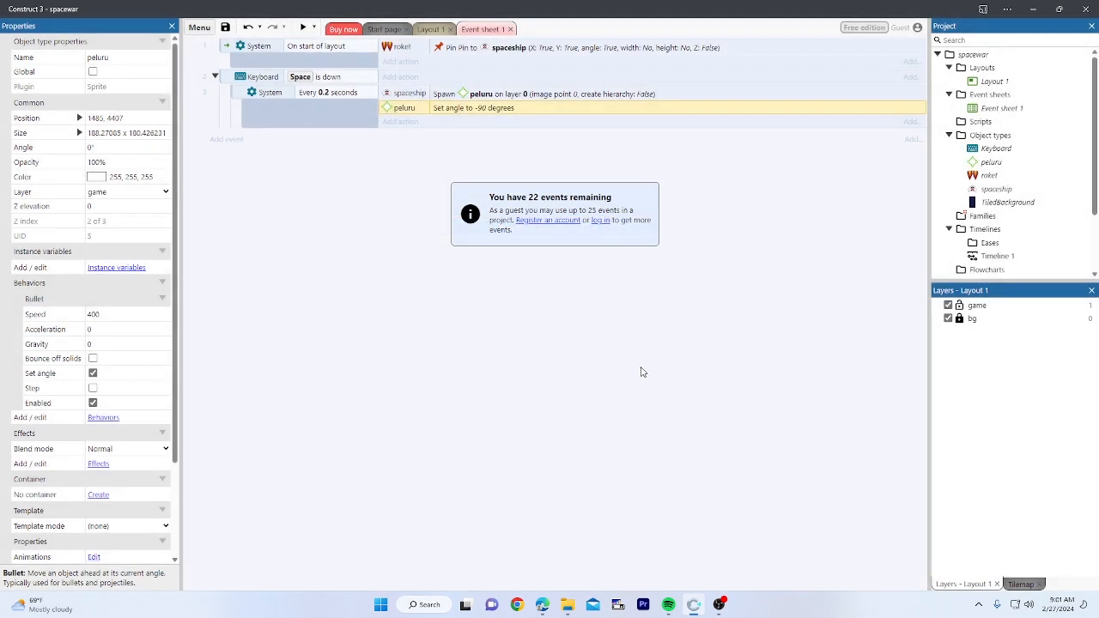
# Step: Preview the game and steer the ship left, right and up while it fires
pyautogui.click(305, 29)
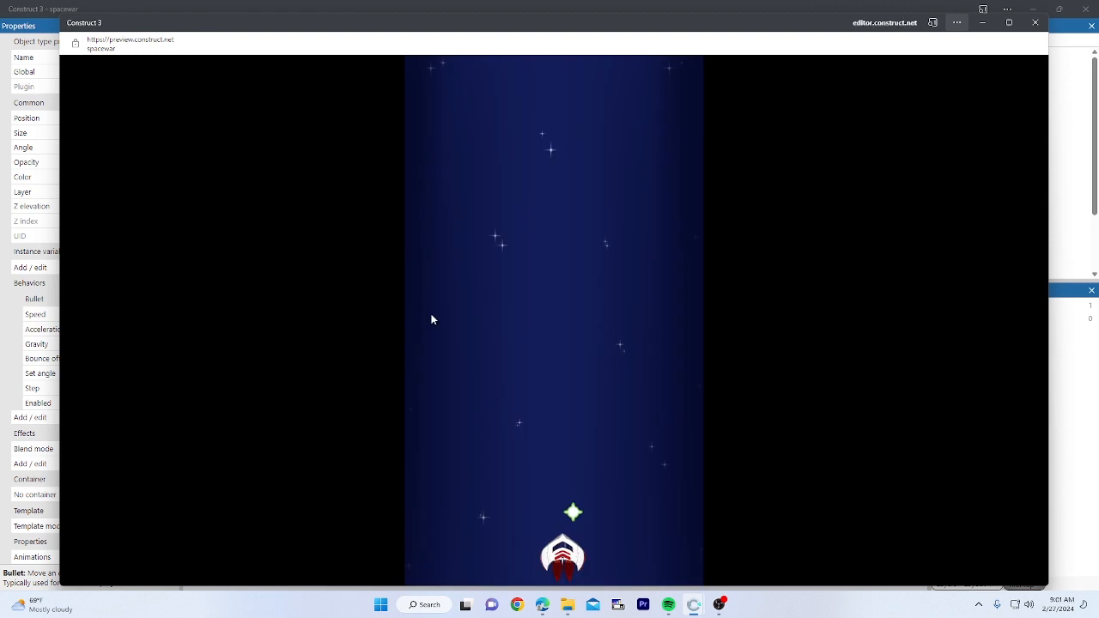
pyautogui.press('Left')
pyautogui.press('Right')
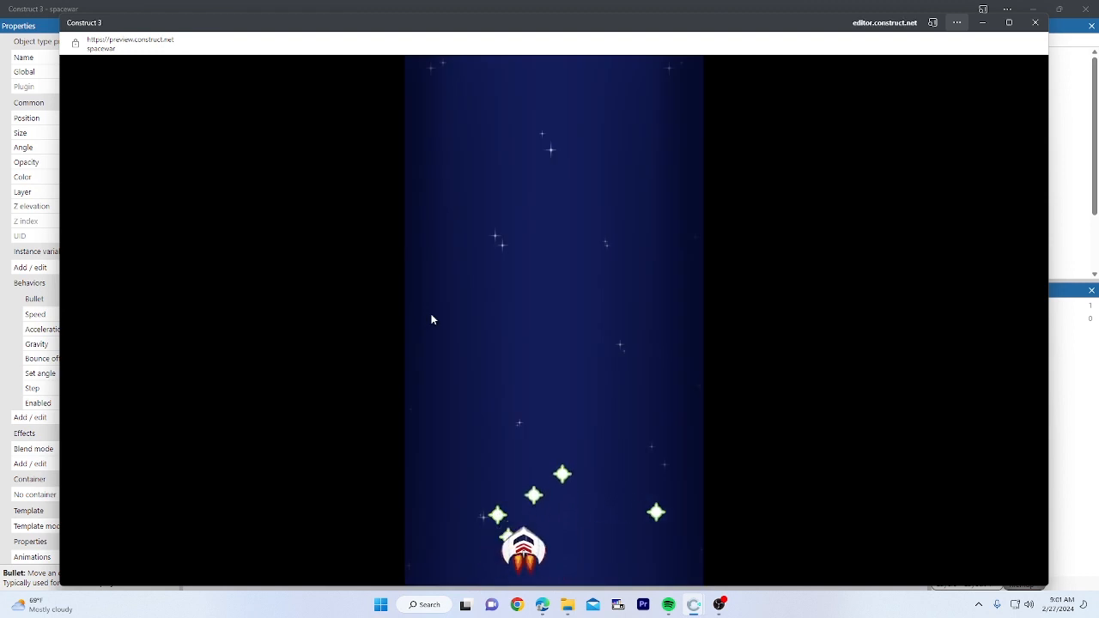
pyautogui.press('Right')
pyautogui.press('Up')
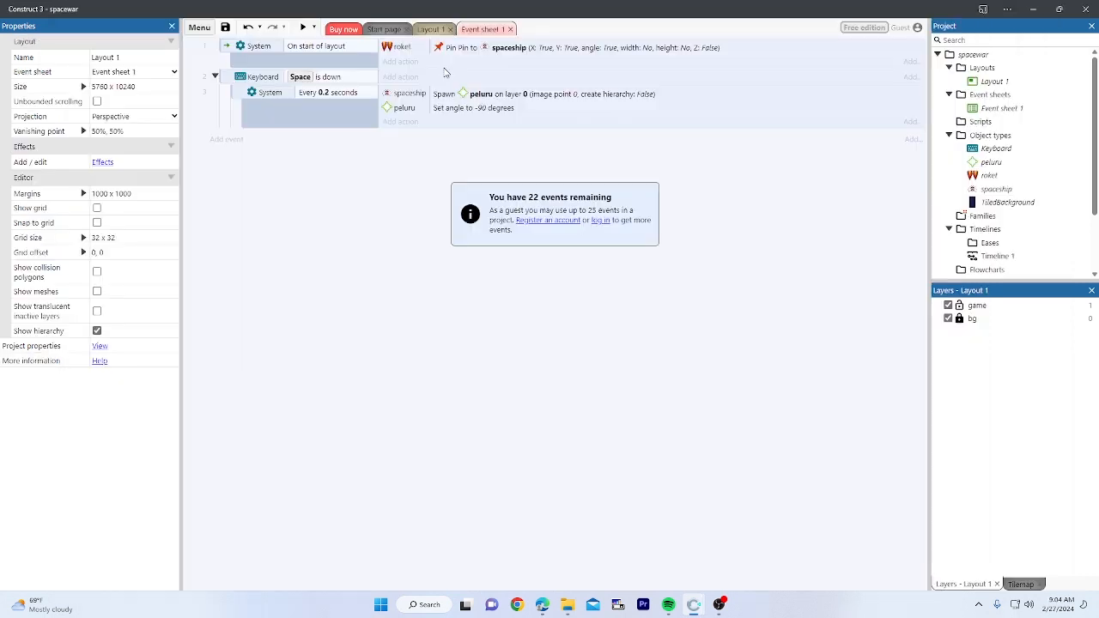
# Step: Back on Layout 1, shift the peluru sprite slightly right above the spaceship
pyautogui.click(431, 31)
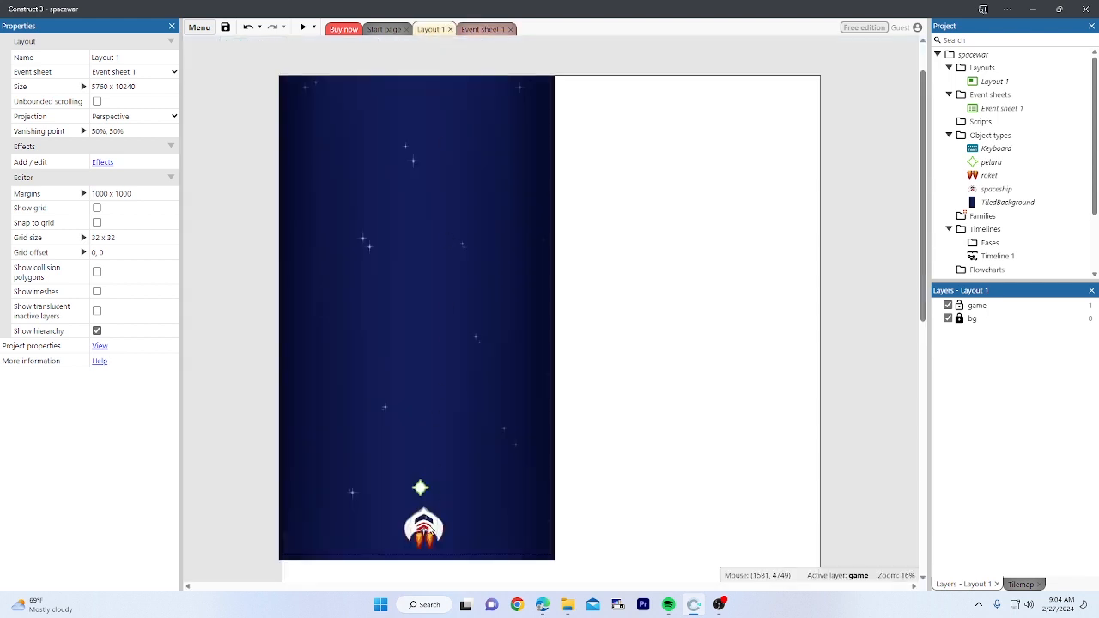
pyautogui.click(420, 490)
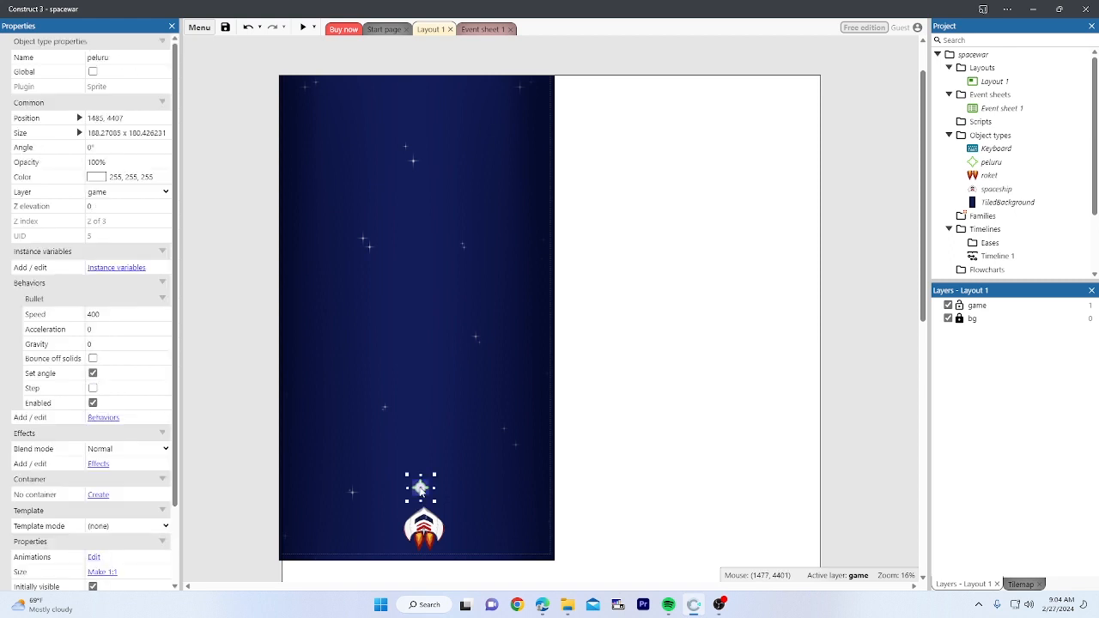
pyautogui.moveTo(419, 490); pyautogui.dragTo(423, 497)
pyautogui.click(428, 526)
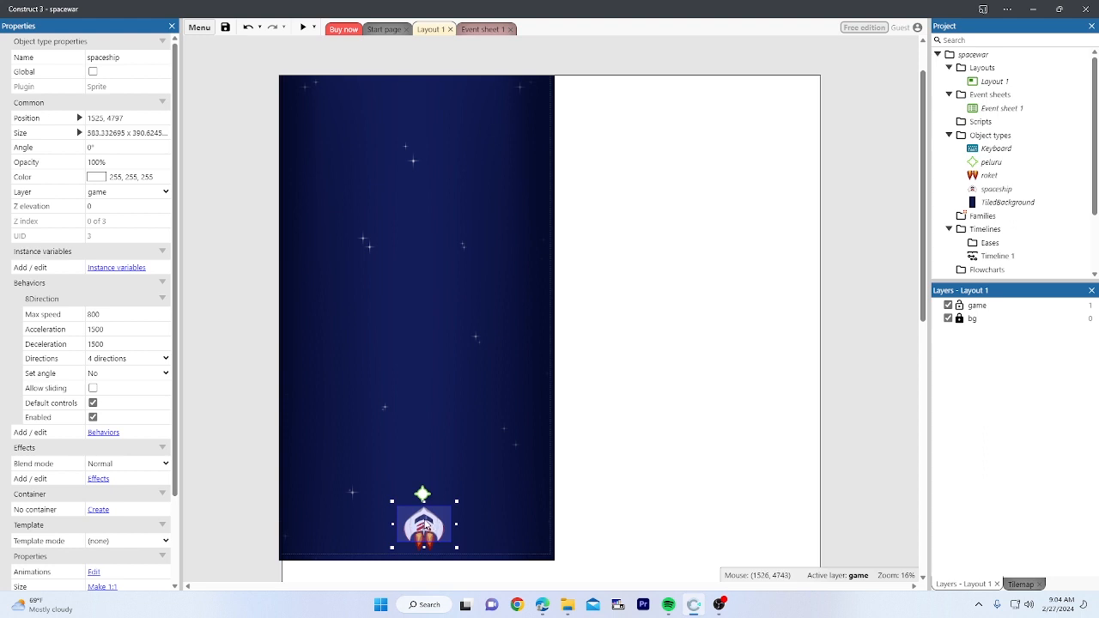
# Step: Add Image Point 1 at the spaceship's nose (55, 1) in its animation editor
pyautogui.doubleClick(427, 526)
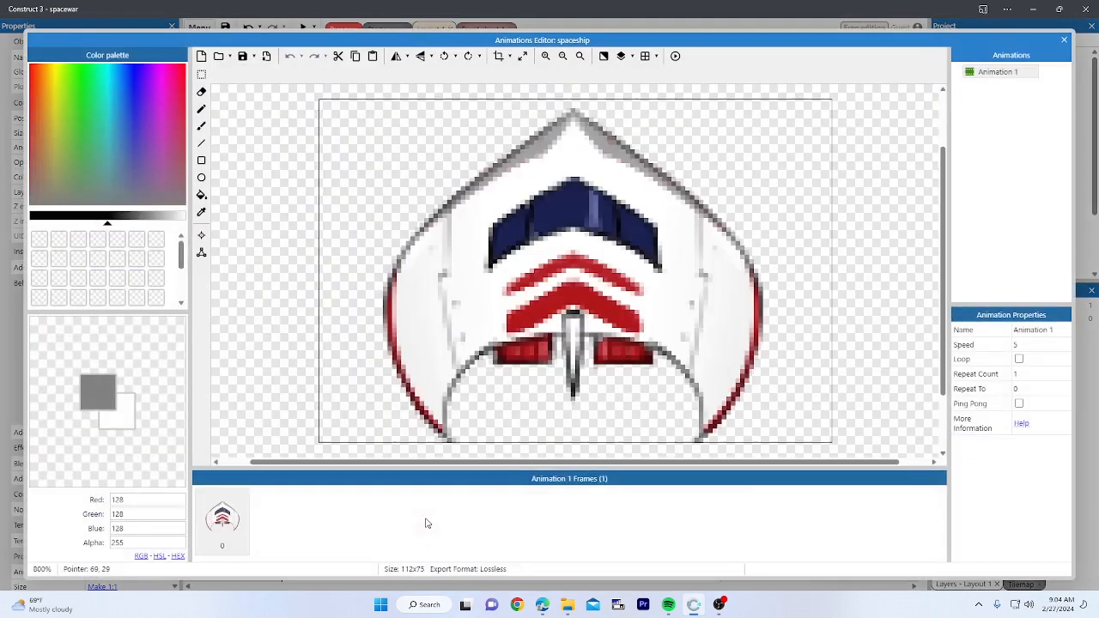
pyautogui.click(202, 235)
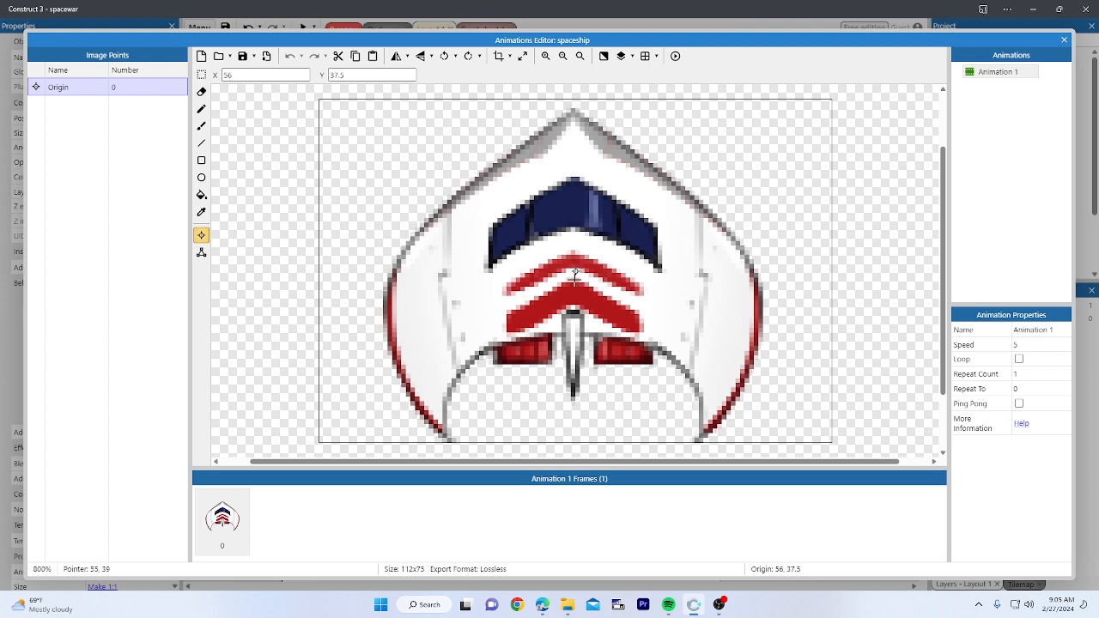
pyautogui.rightClick(72, 119)
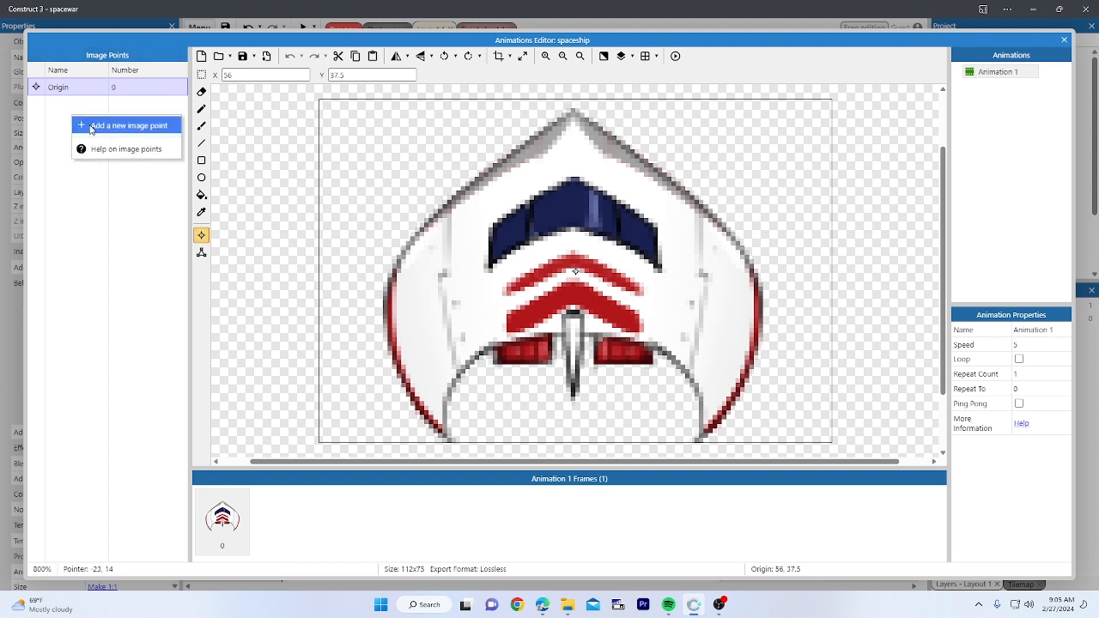
pyautogui.click(90, 126)
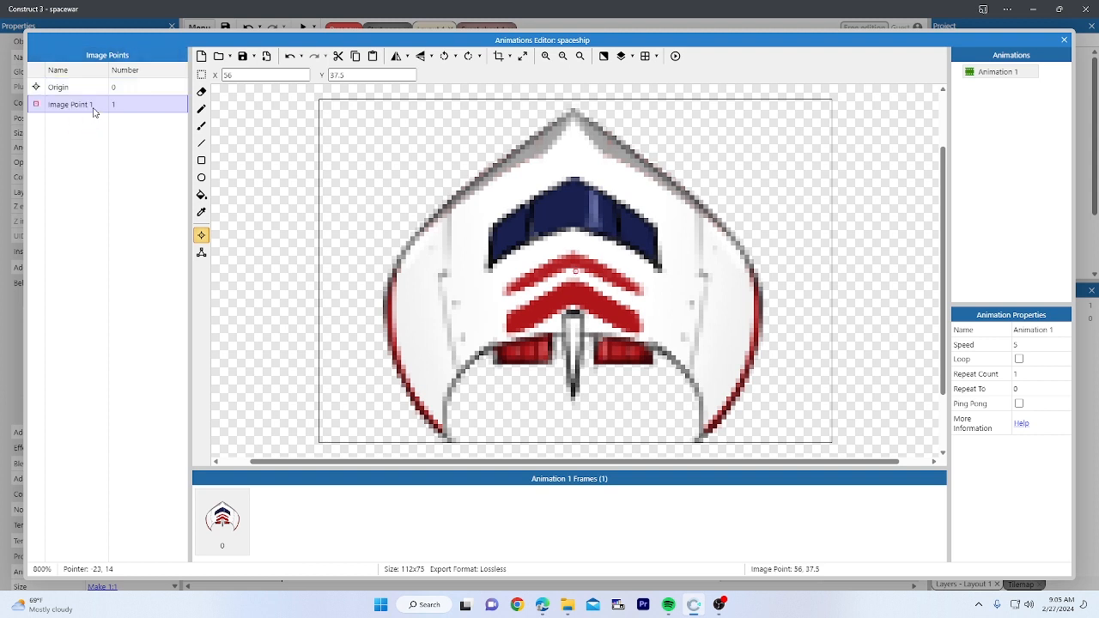
pyautogui.click(572, 105)
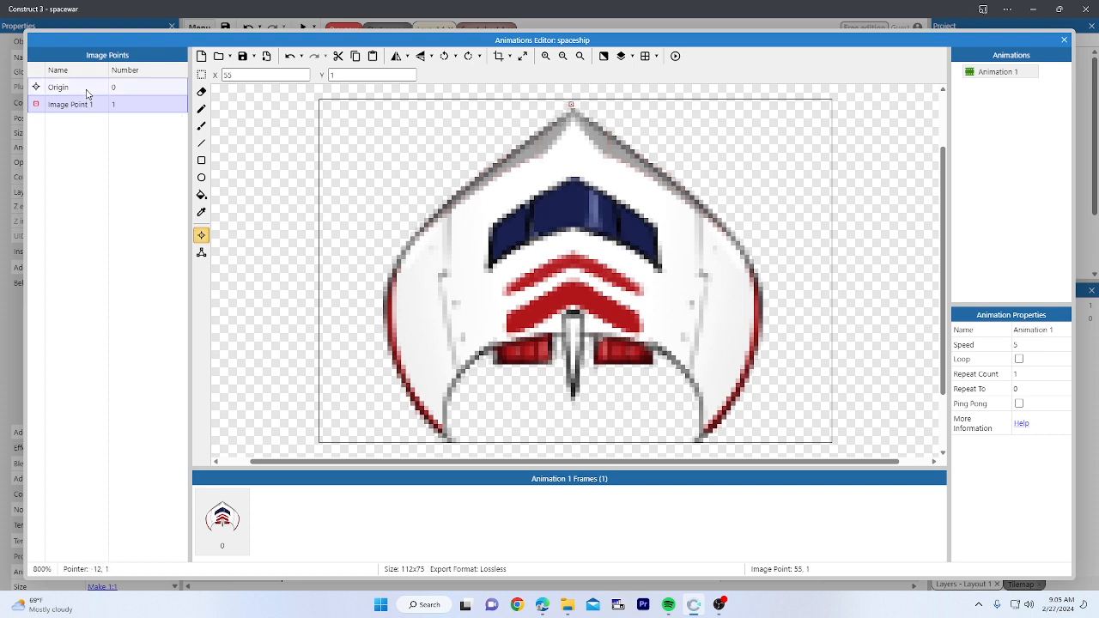
pyautogui.rightClick(72, 126)
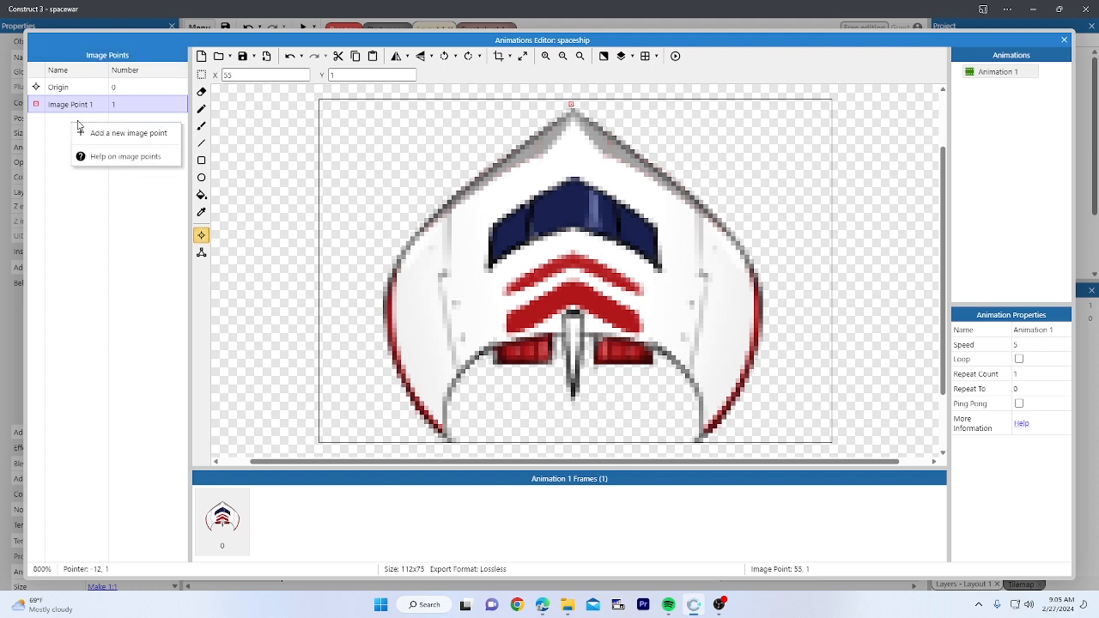
pyautogui.click(58, 124)
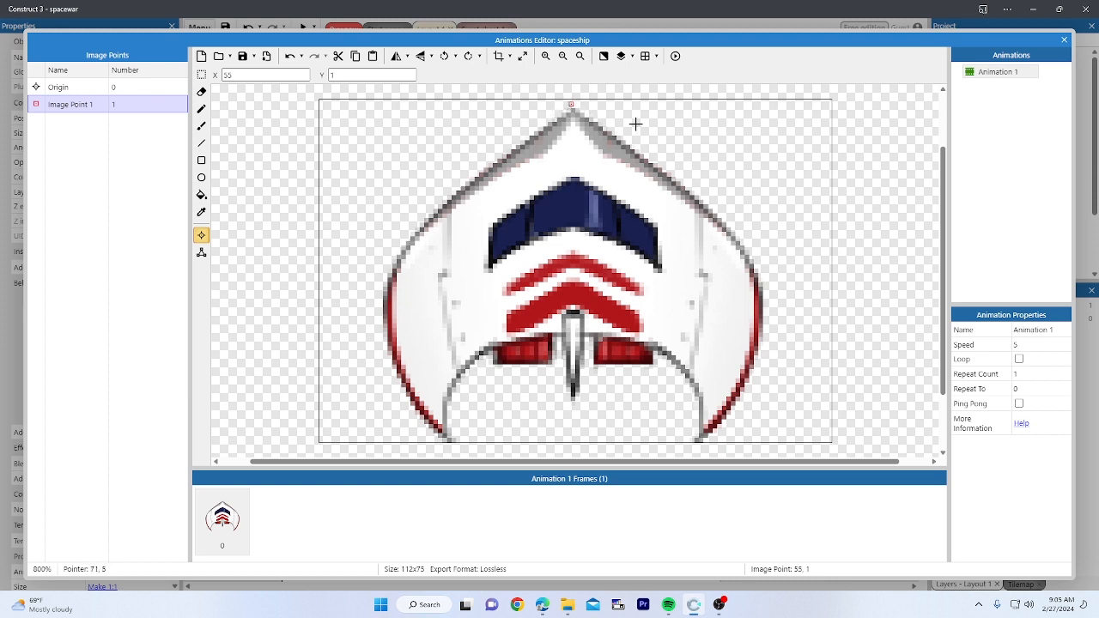
pyautogui.click(1064, 42)
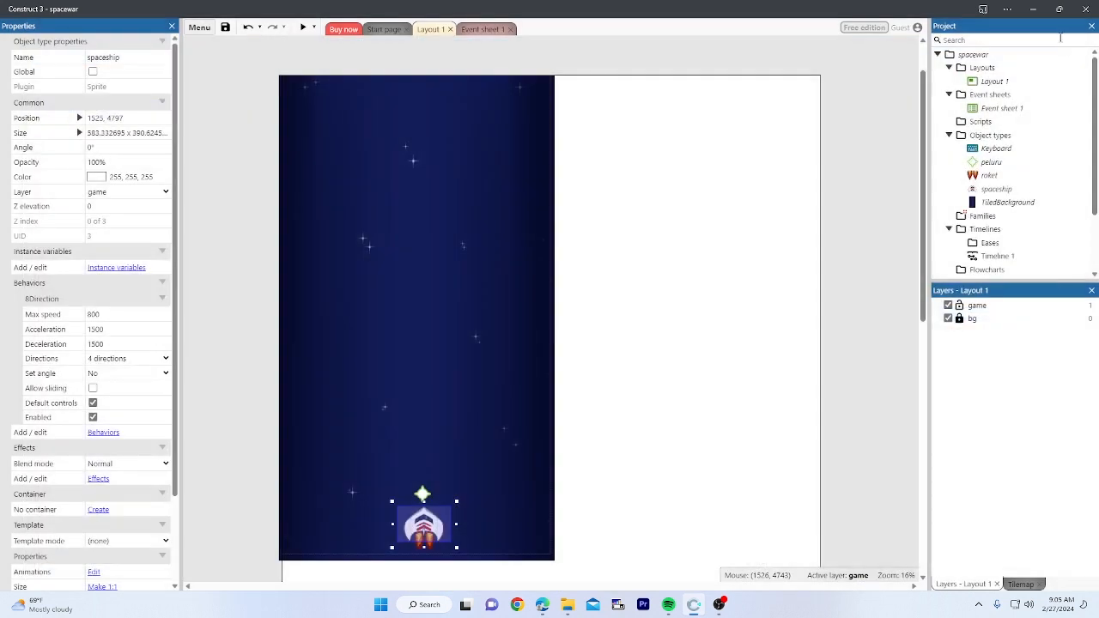
# Step: Set the Spawn peluru action's image point to 1 and run a game preview
pyautogui.click(482, 29)
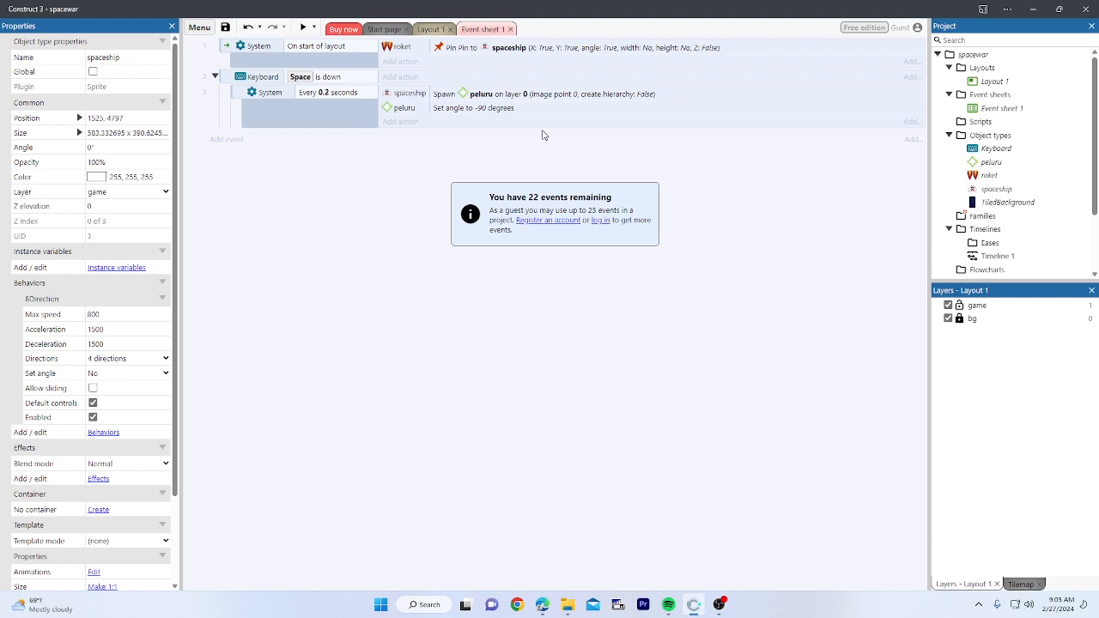
pyautogui.click(457, 98)
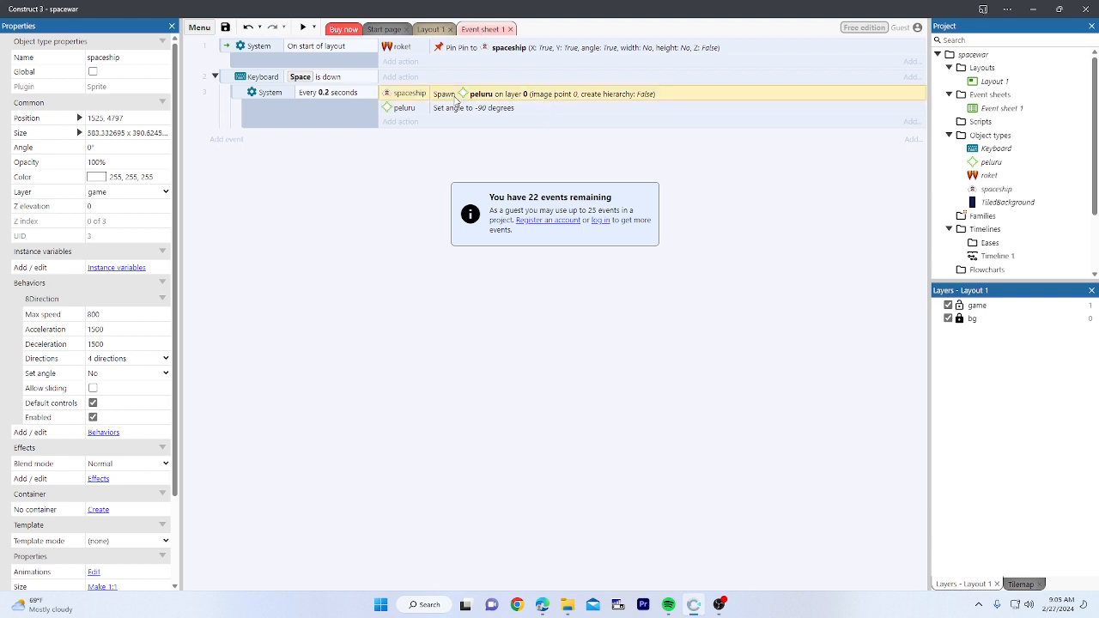
pyautogui.doubleClick(520, 97)
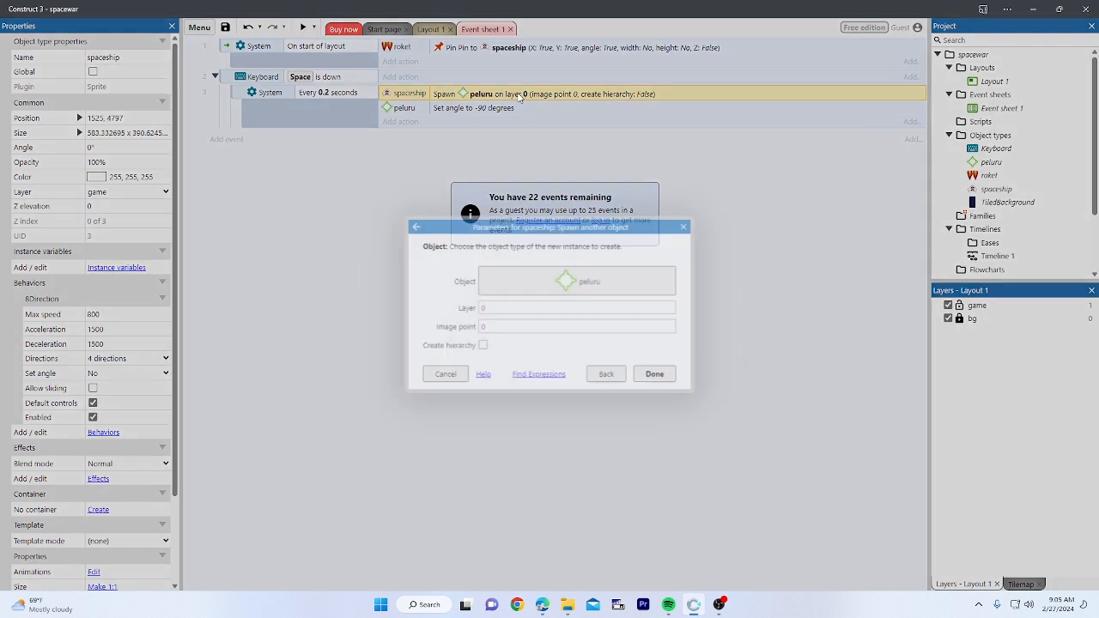
pyautogui.click(505, 330)
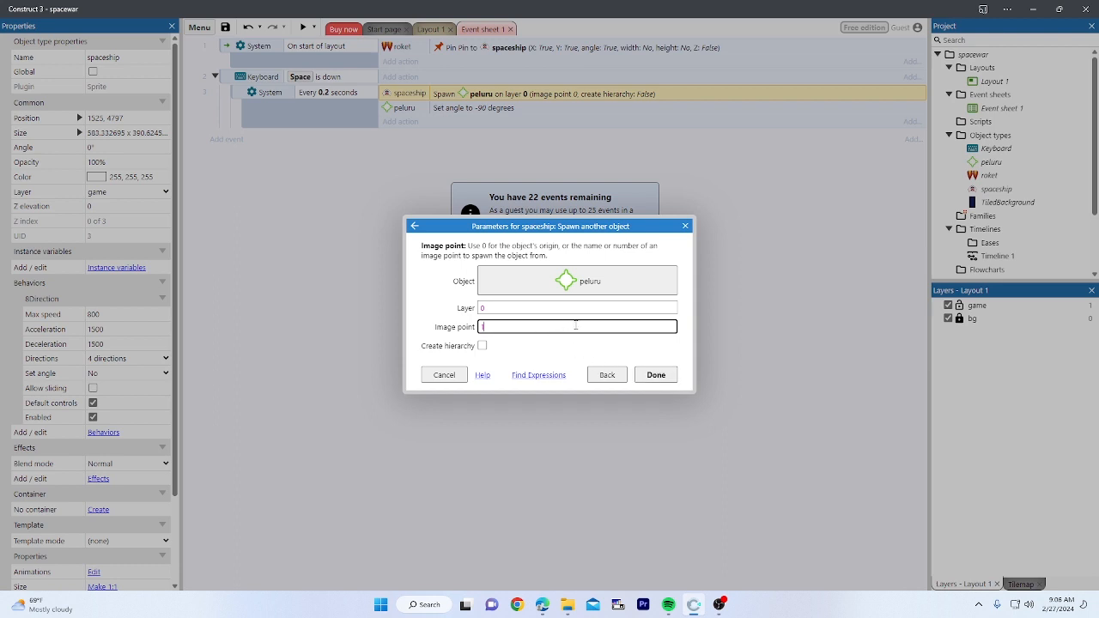
pyautogui.click(658, 376)
pyautogui.click(305, 28)
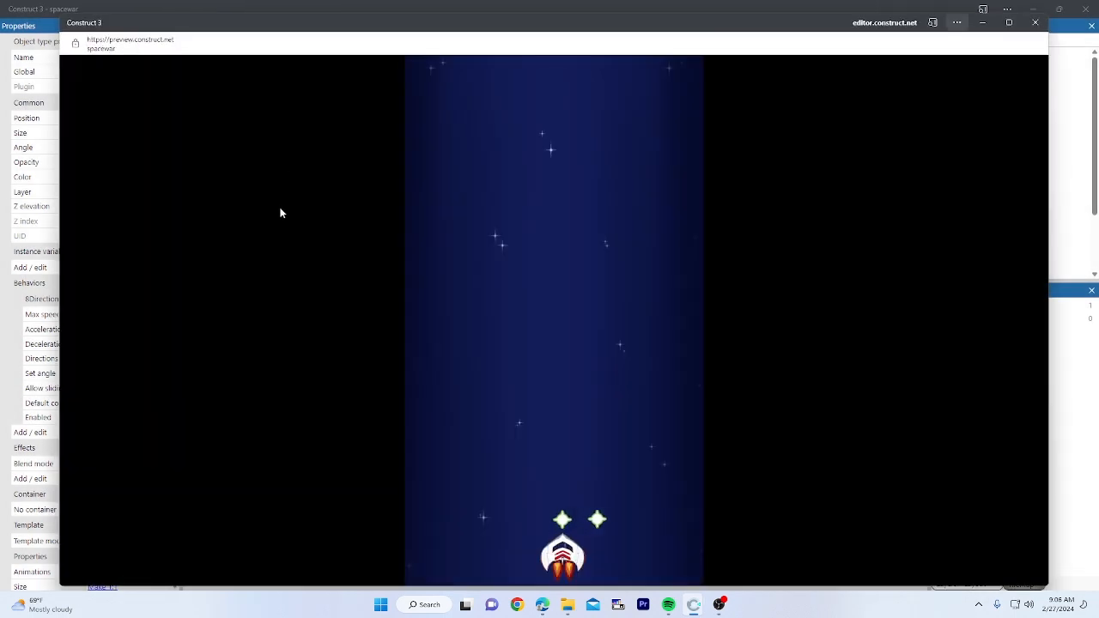
# Step: Fly the ship left and right while firing, then close the preview and return to Layout 1
pyautogui.press('Left')
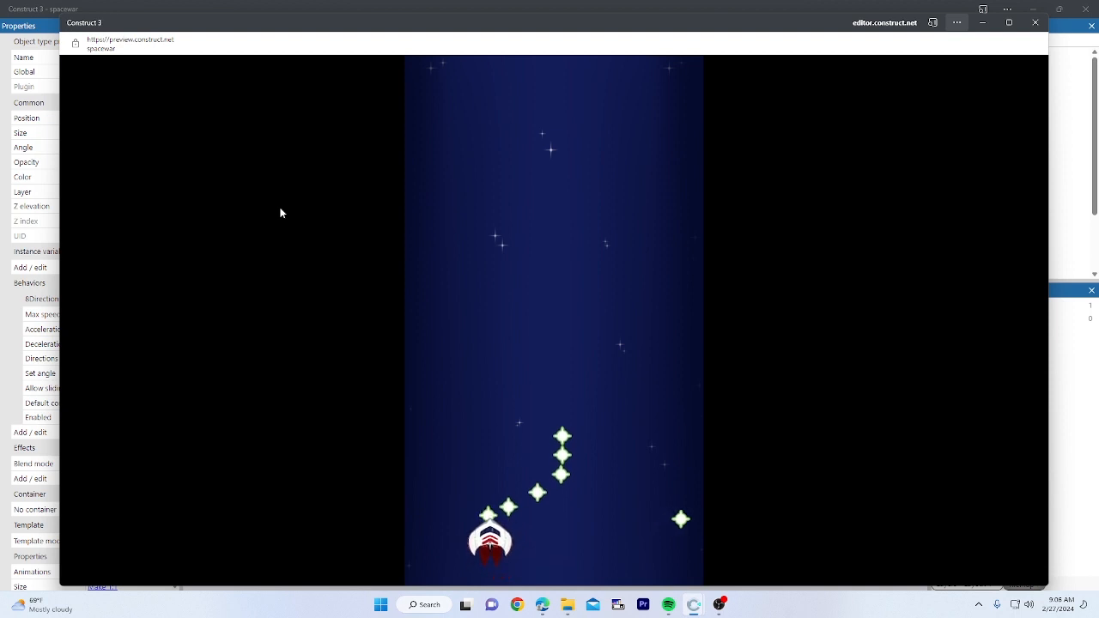
pyautogui.press('Right')
pyautogui.press('Left')
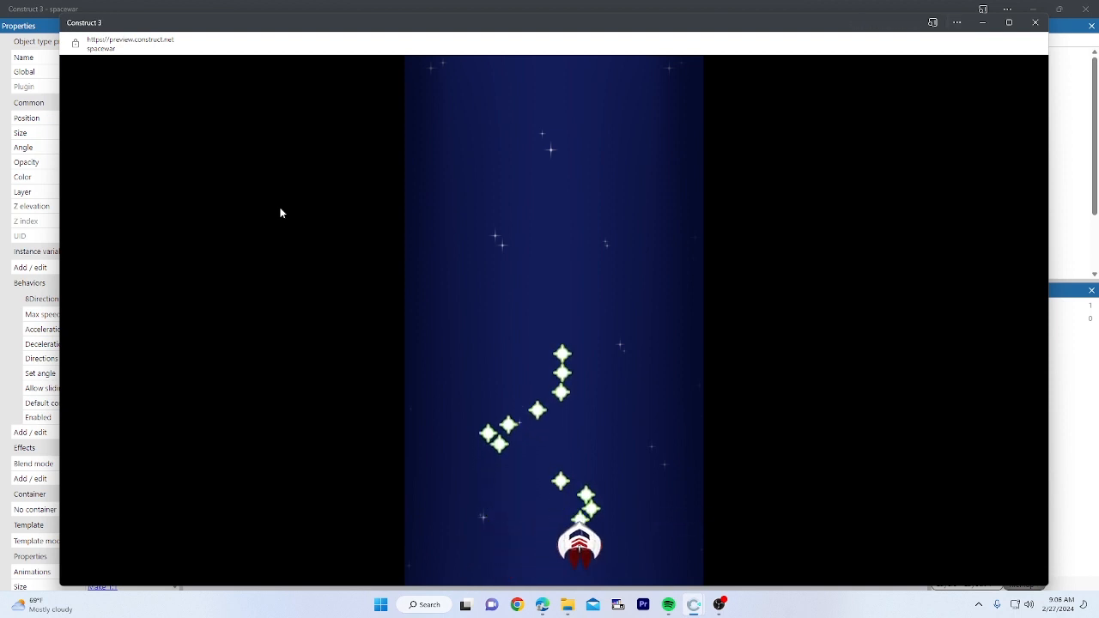
pyautogui.click(1036, 23)
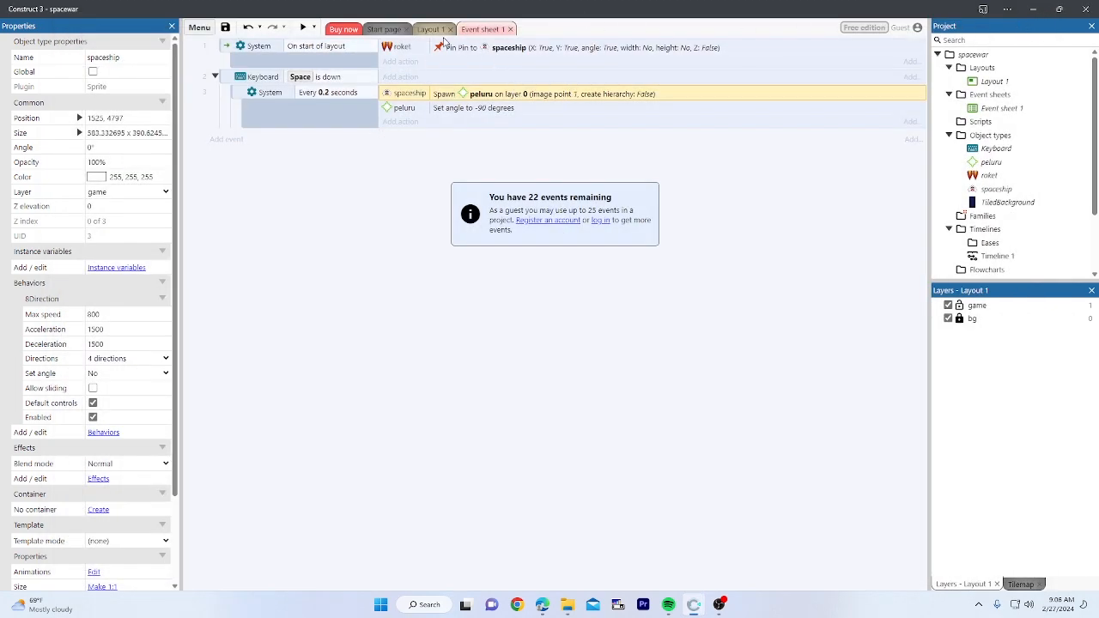
pyautogui.click(434, 31)
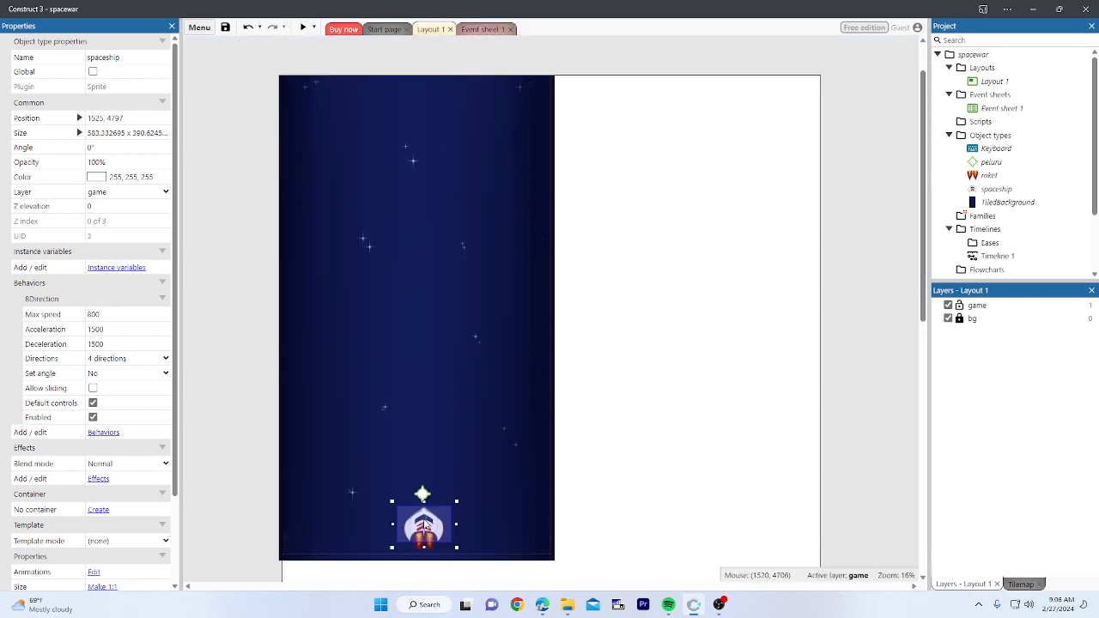
pyautogui.doubleClick(424, 527)
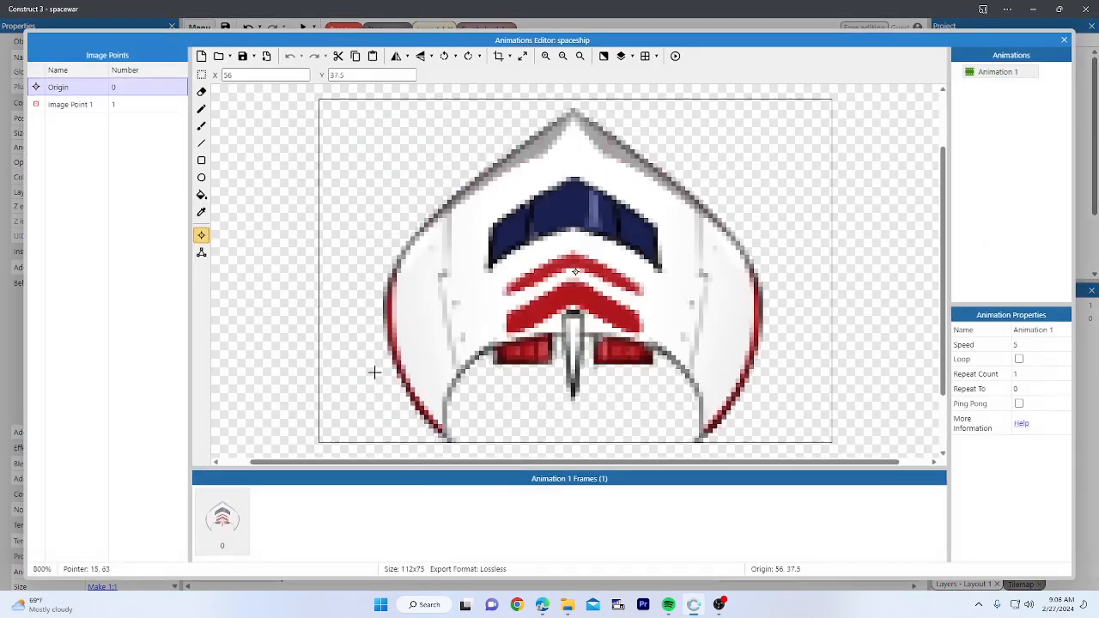
pyautogui.click(120, 106)
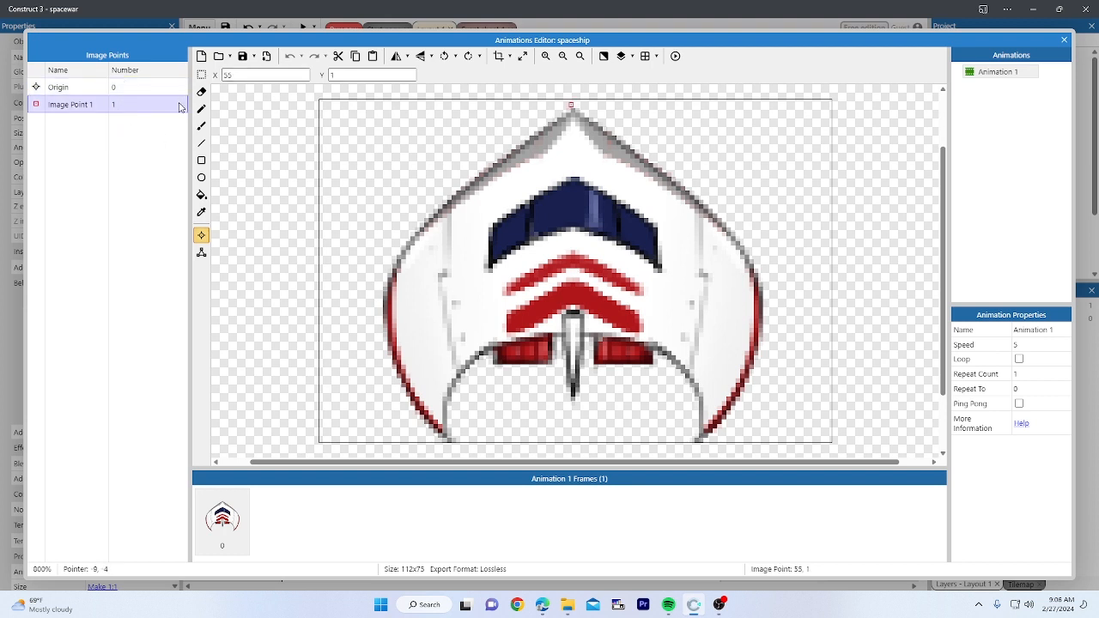
pyautogui.click(1063, 41)
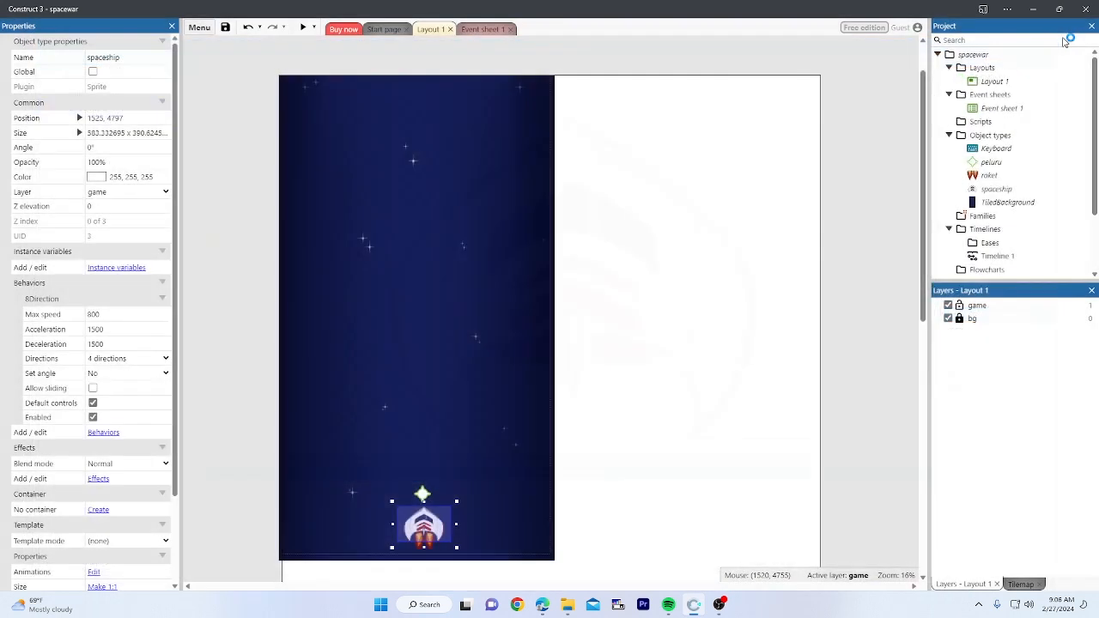
# Step: Drag the peluru sprite into the left margin outside Layout 1, then start a preview
pyautogui.click(581, 420)
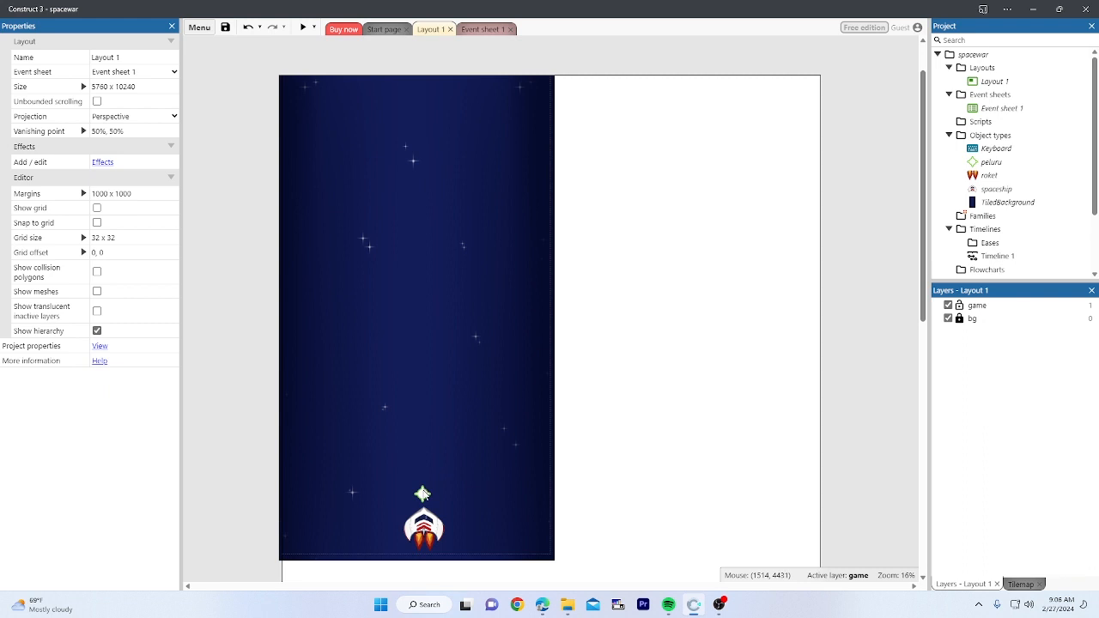
pyautogui.moveTo(422, 494); pyautogui.dragTo(231, 484)
pyautogui.click(231, 442)
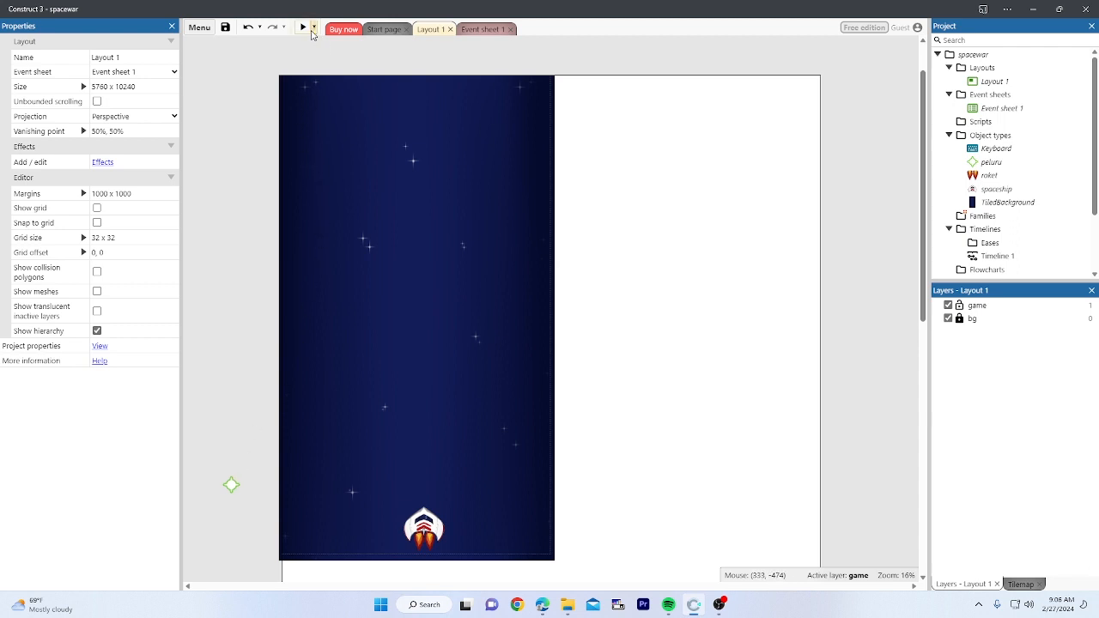
pyautogui.click(303, 28)
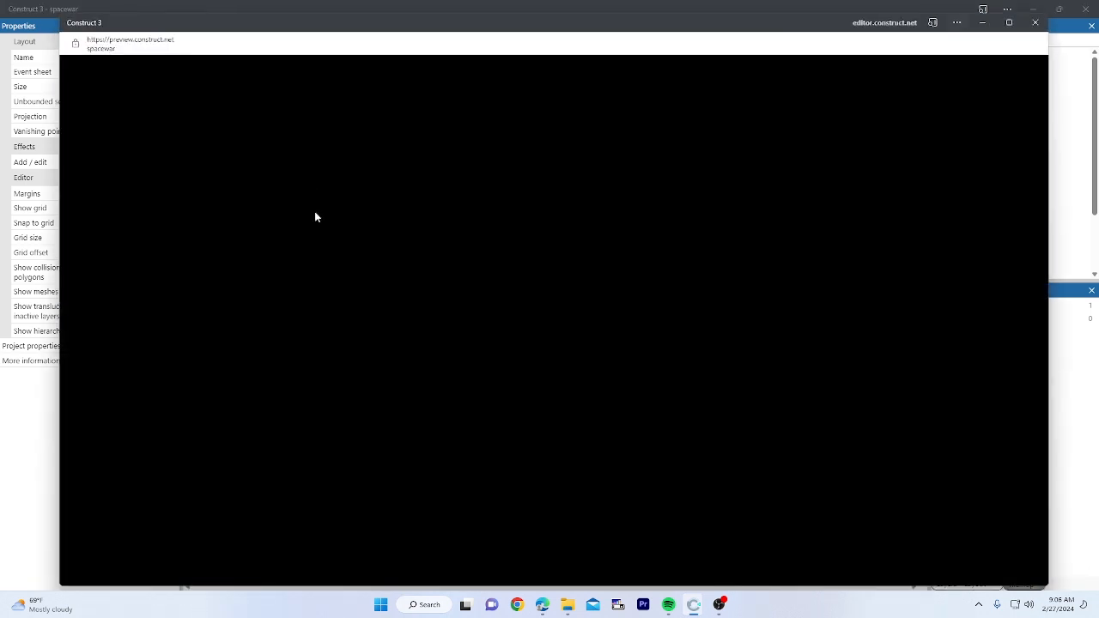
# Step: Test-fire bullets while moving, close the preview, and nudge the off-layout peluru sprite down
pyautogui.press('Left')
pyautogui.press('space')
pyautogui.press('space')
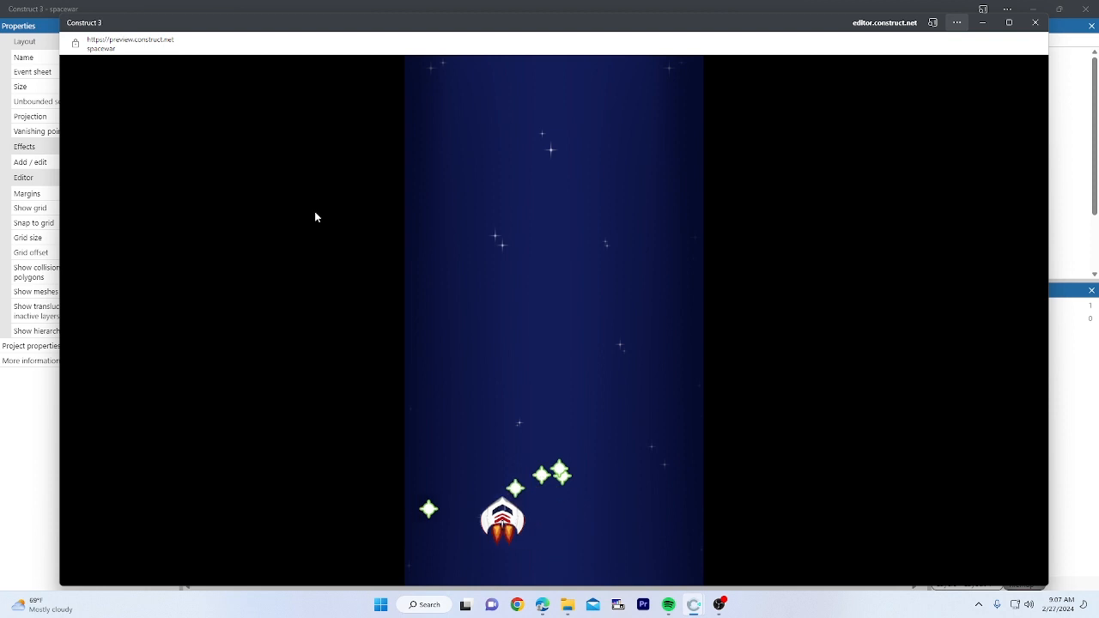
pyautogui.press('space')
pyautogui.press('Down')
pyautogui.press('Right')
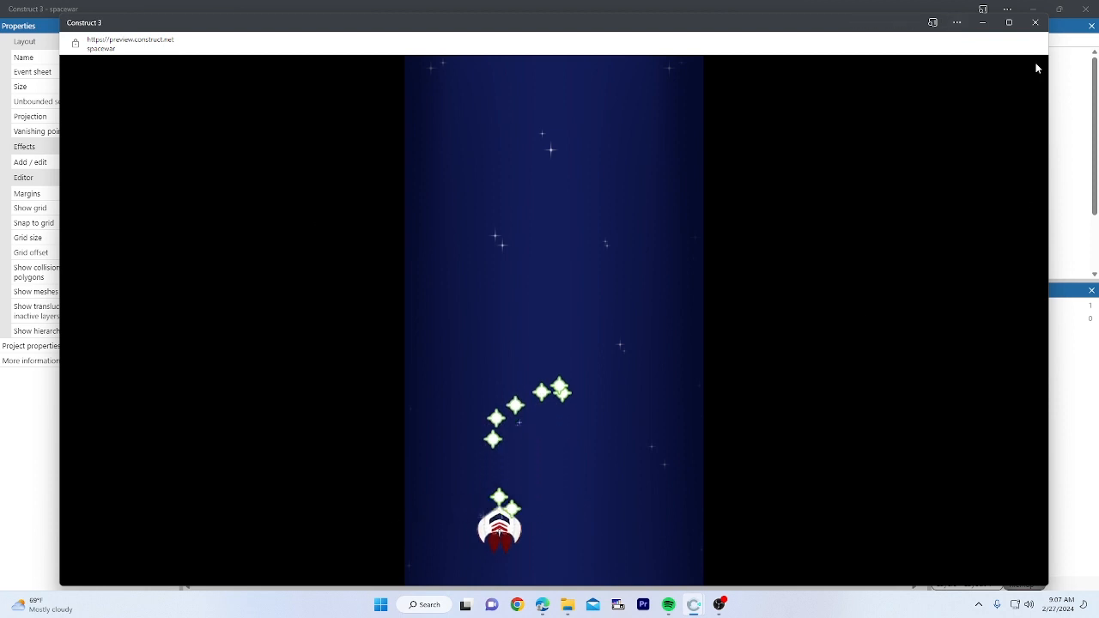
pyautogui.click(1035, 23)
pyautogui.moveTo(231, 485); pyautogui.dragTo(231, 567)
pyautogui.click(261, 458)
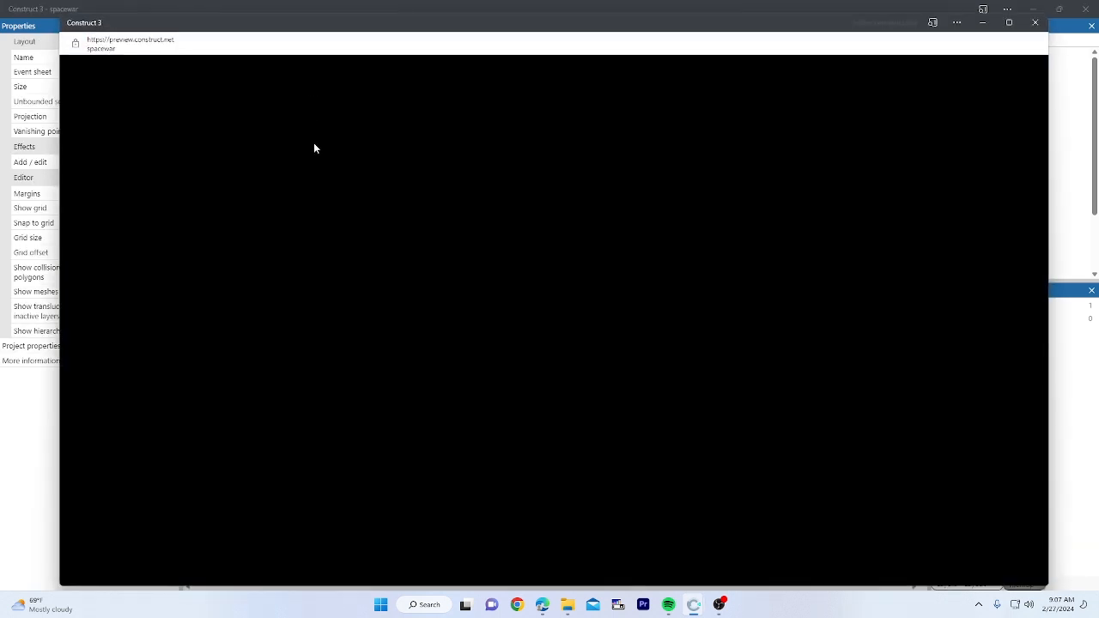
# Step: Test-play again, sliding the ship left and right while firing, then close the preview
pyautogui.press('Up')
pyautogui.press('space')
pyautogui.press('Left')
pyautogui.press('space')
pyautogui.press('space')
pyautogui.press('space')
pyautogui.press('space')
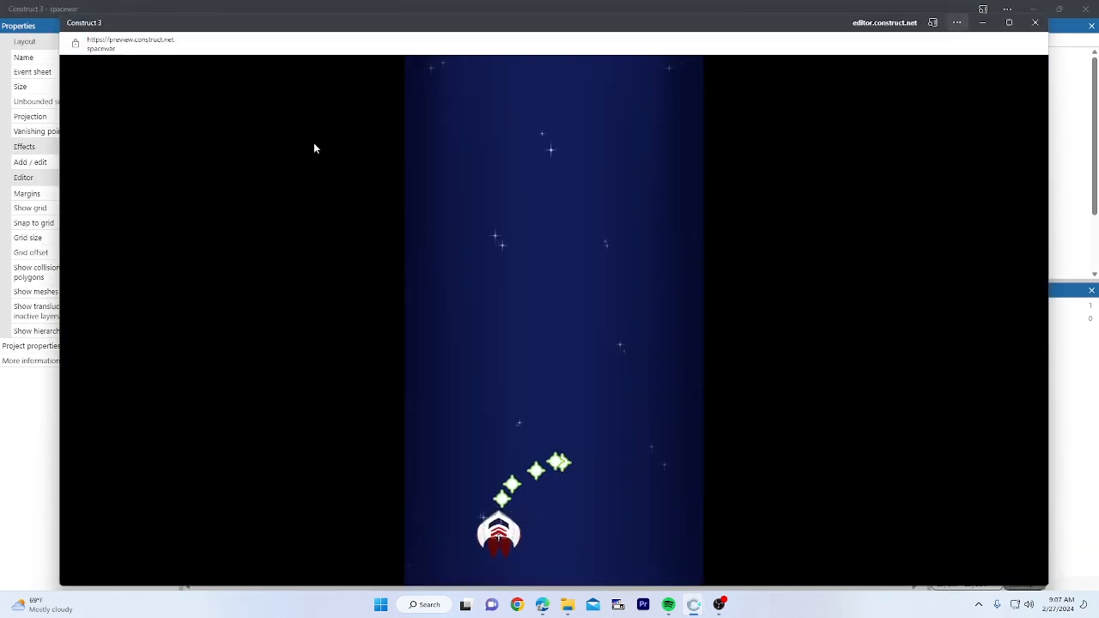
pyautogui.press('Right')
pyautogui.press('space')
pyautogui.press('space')
pyautogui.press('space')
pyautogui.press('space')
pyautogui.press('space')
pyautogui.press('space')
pyautogui.press('space')
pyautogui.press('Left')
pyautogui.press('space')
pyautogui.press('space')
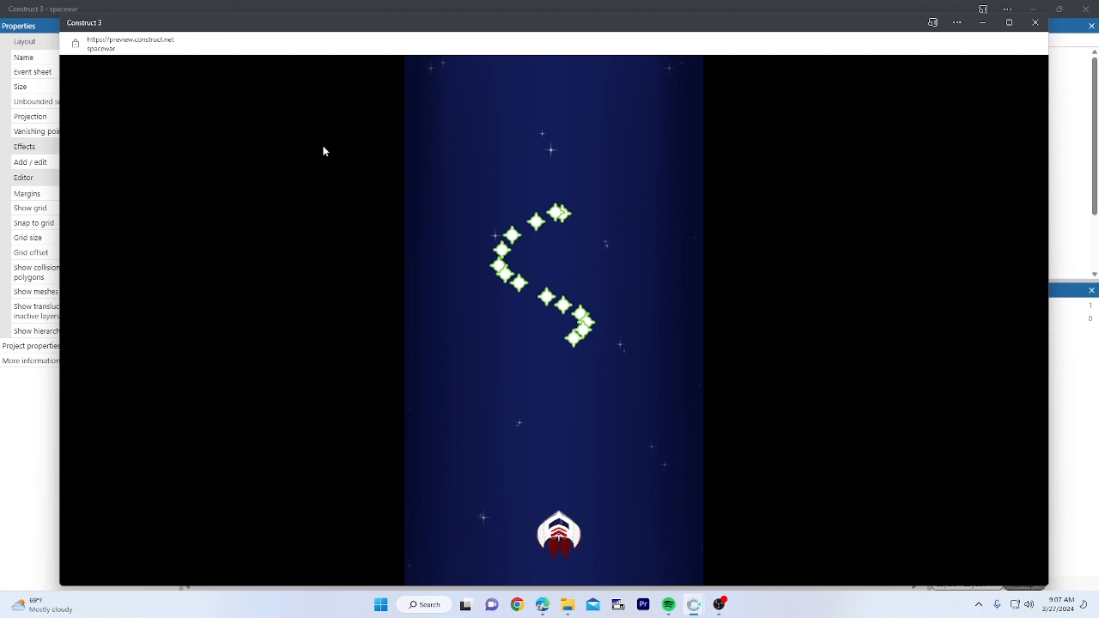
pyautogui.click(1087, 8)
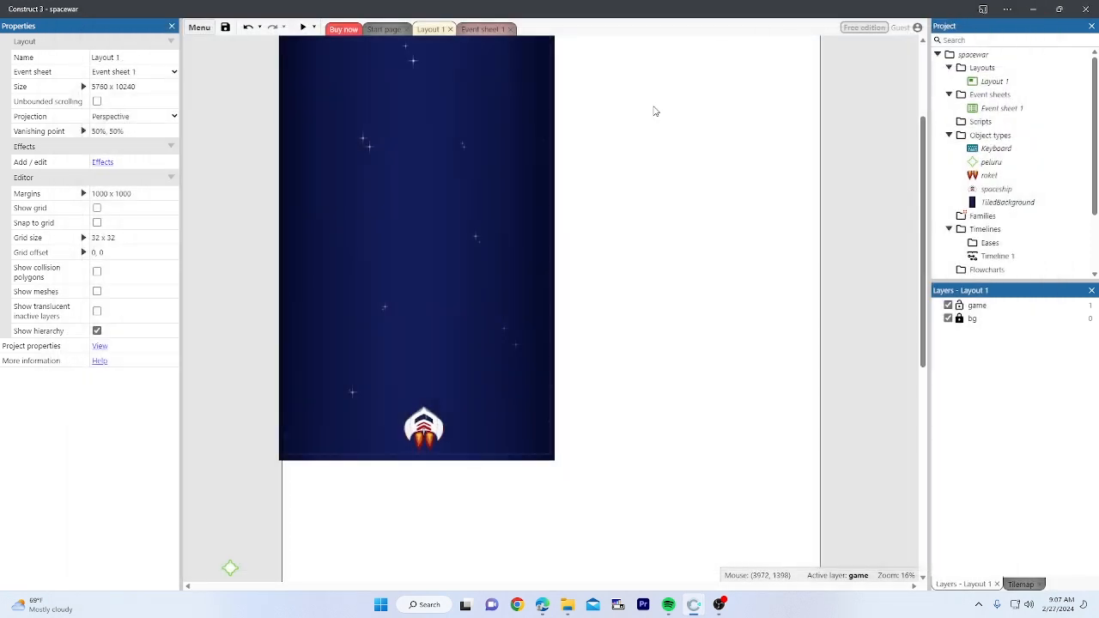
# Step: Insert a new Sprite object named meteor and place it on the layout
pyautogui.scroll(3, 624, 137)
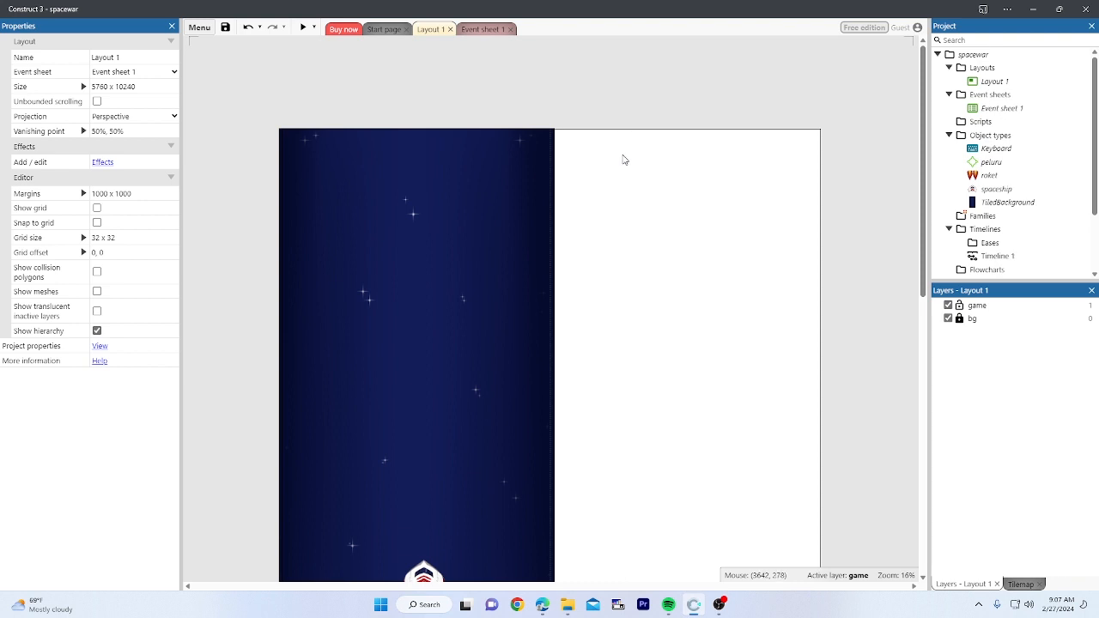
pyautogui.rightClick(624, 159)
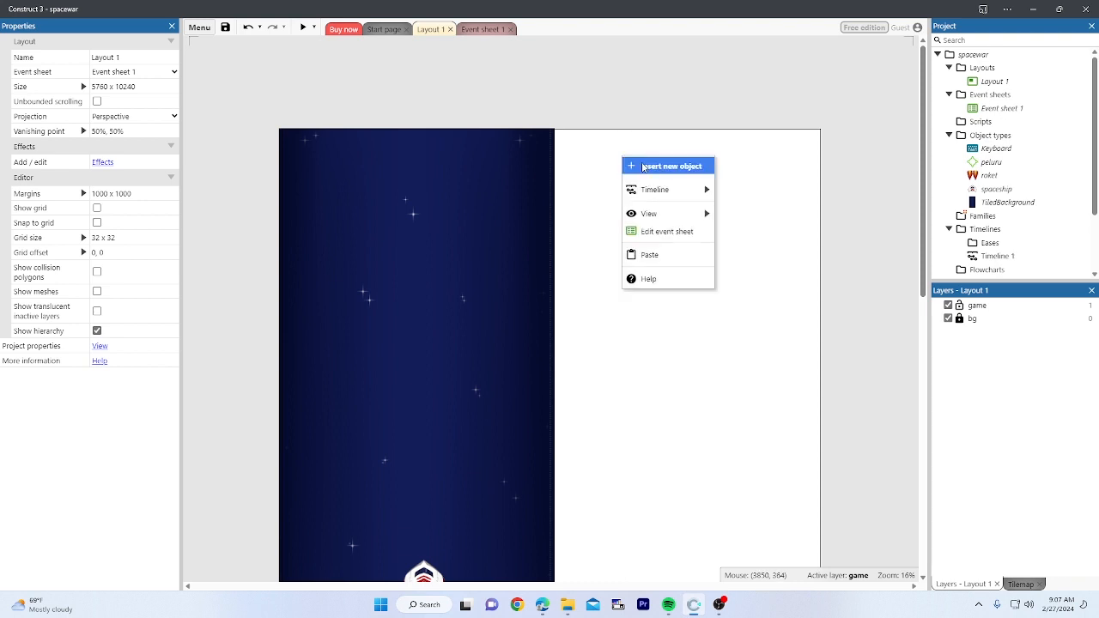
pyautogui.click(643, 166)
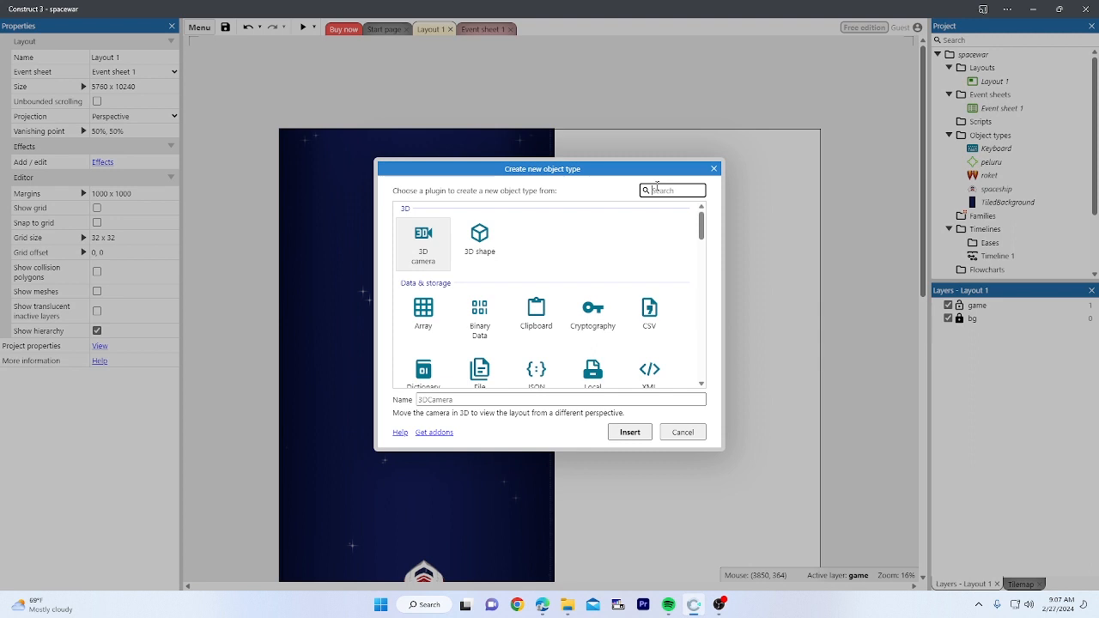
pyautogui.write('sp')
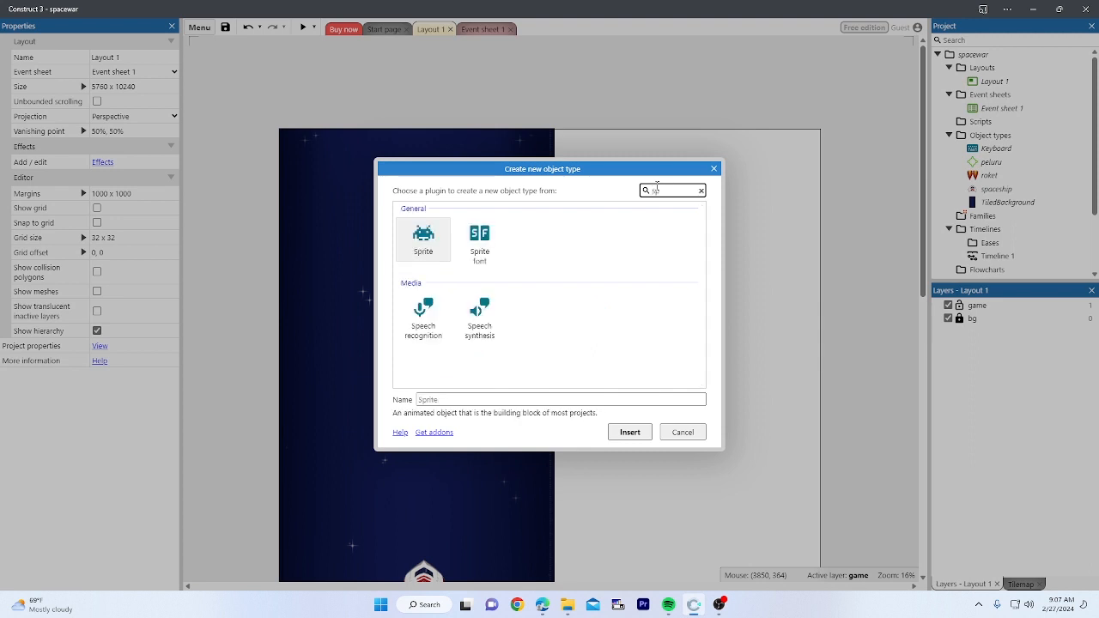
pyautogui.click(436, 256)
pyautogui.click(499, 399)
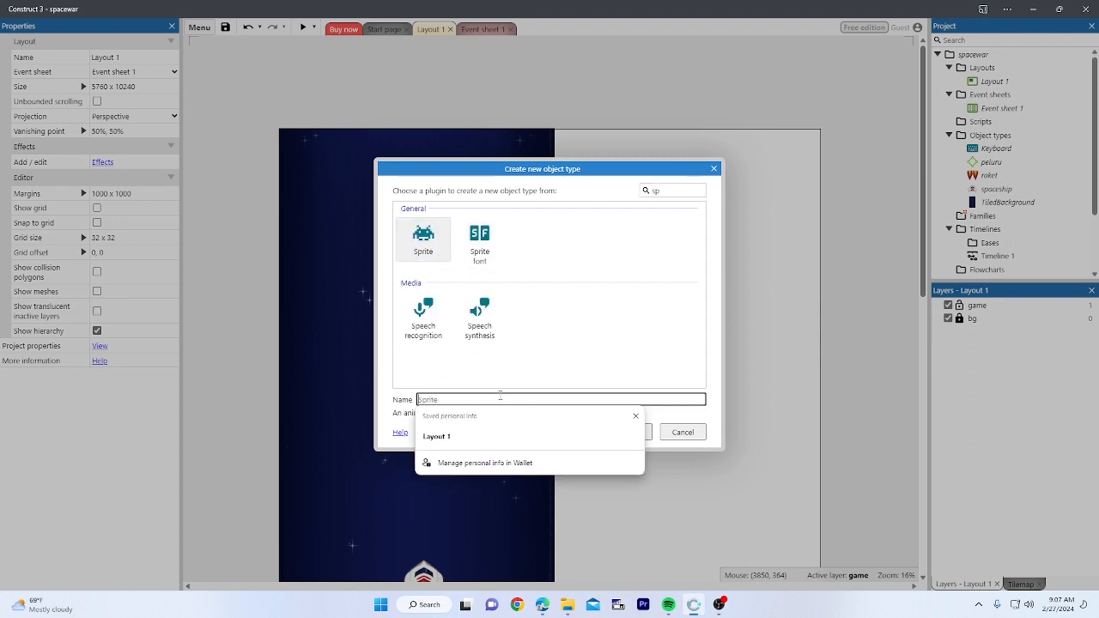
pyautogui.write('meteor')
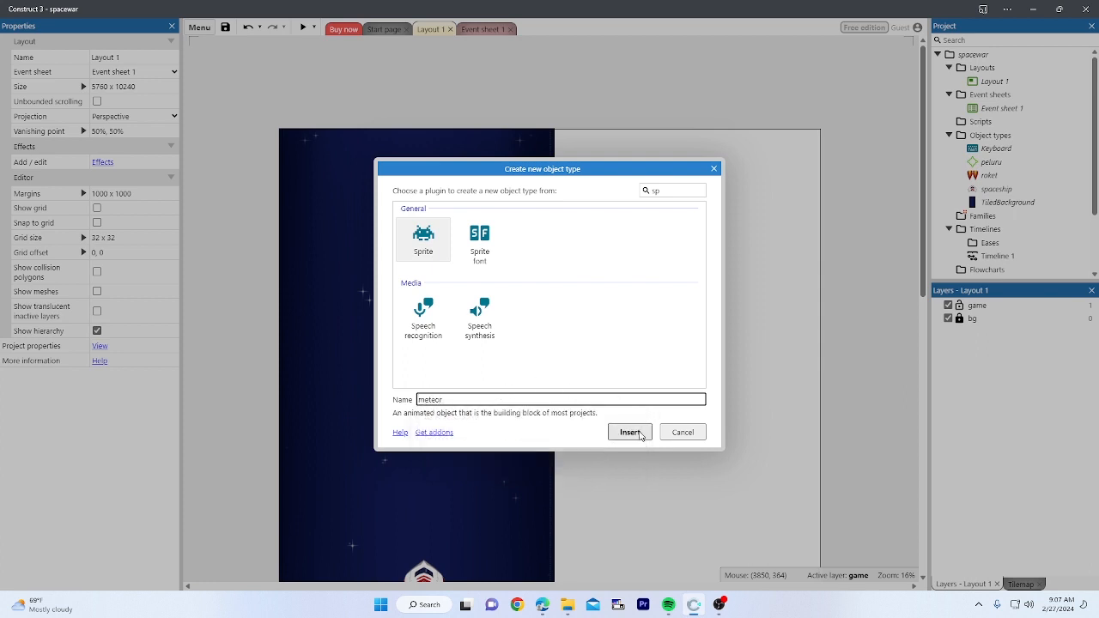
pyautogui.click(640, 433)
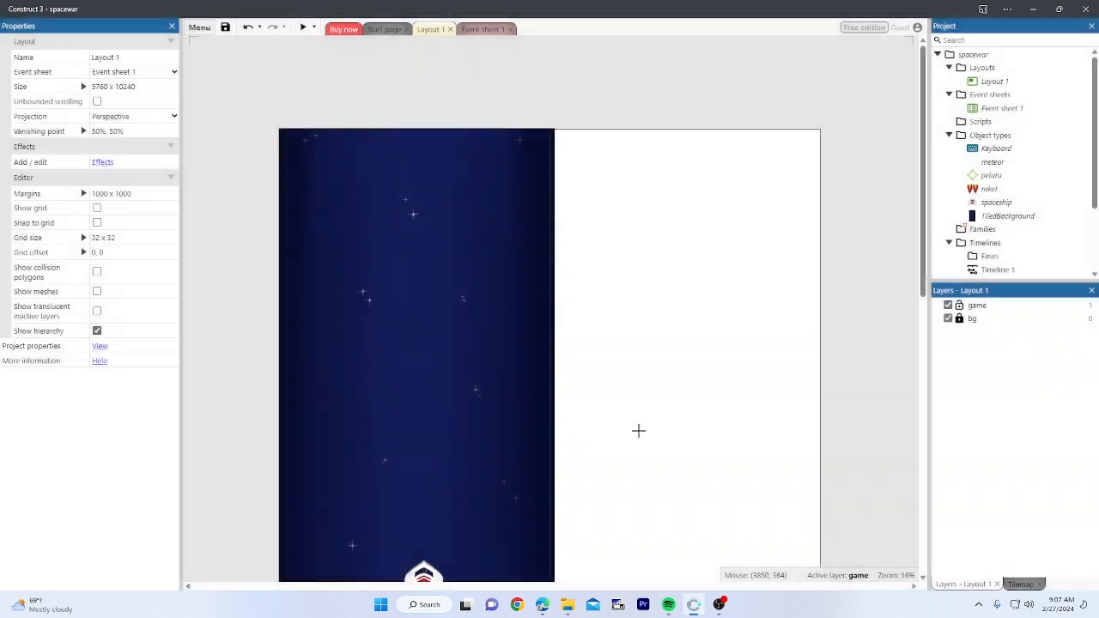
pyautogui.click(580, 157)
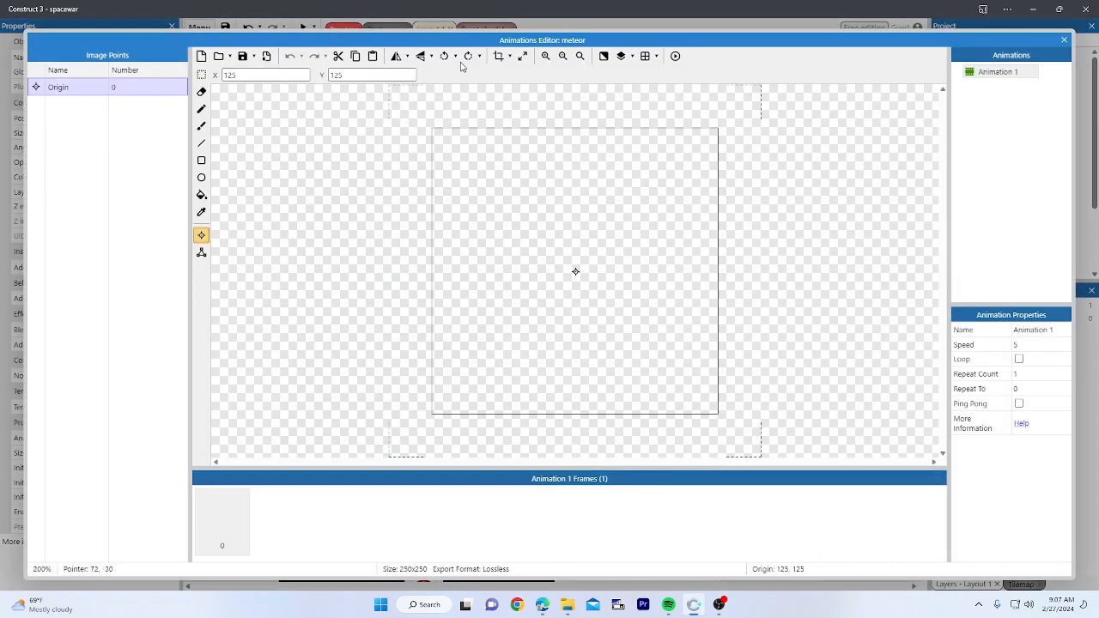
# Step: Import meteor1–meteor10 from the METEOR folder as the meteor's animation frames
pyautogui.click(220, 56)
pyautogui.click(70, 34)
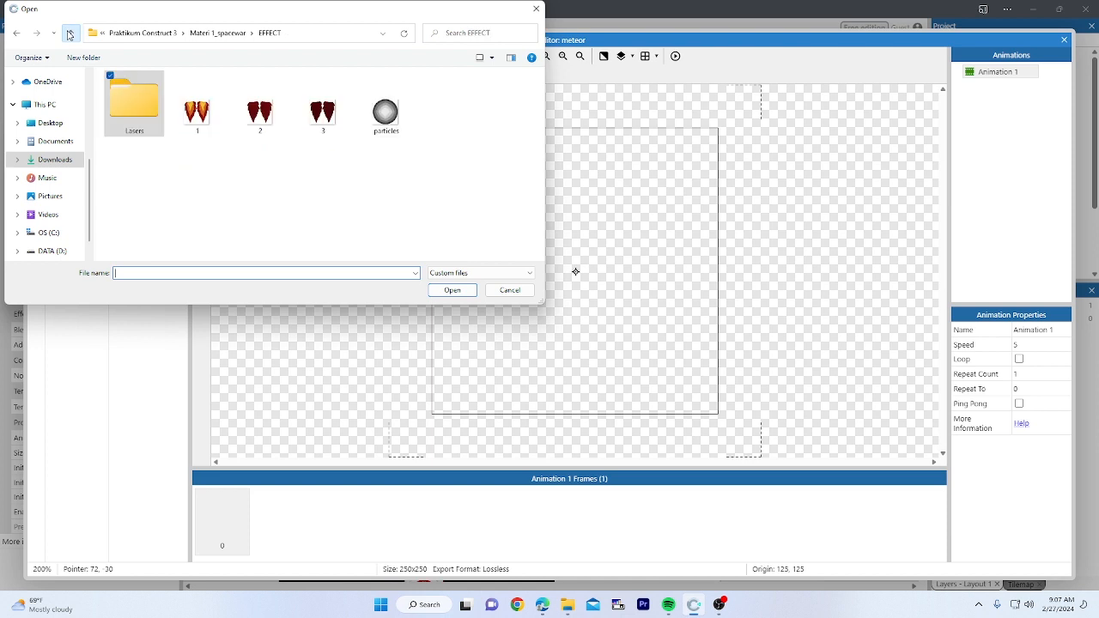
pyautogui.click(70, 35)
pyautogui.click(149, 134)
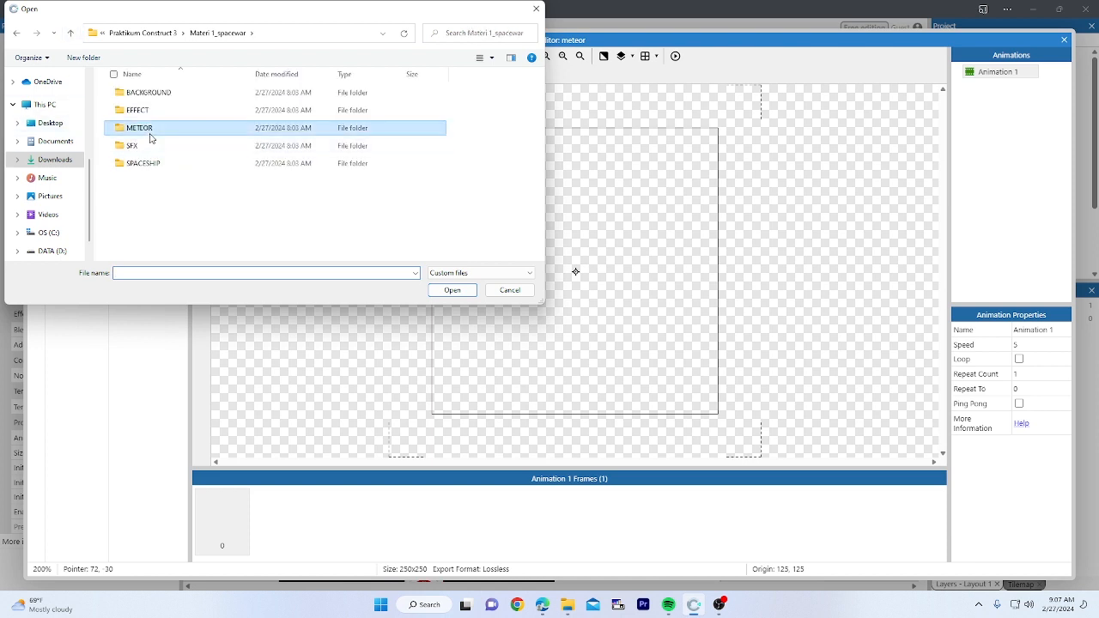
pyautogui.doubleClick(149, 136)
pyautogui.click(145, 117)
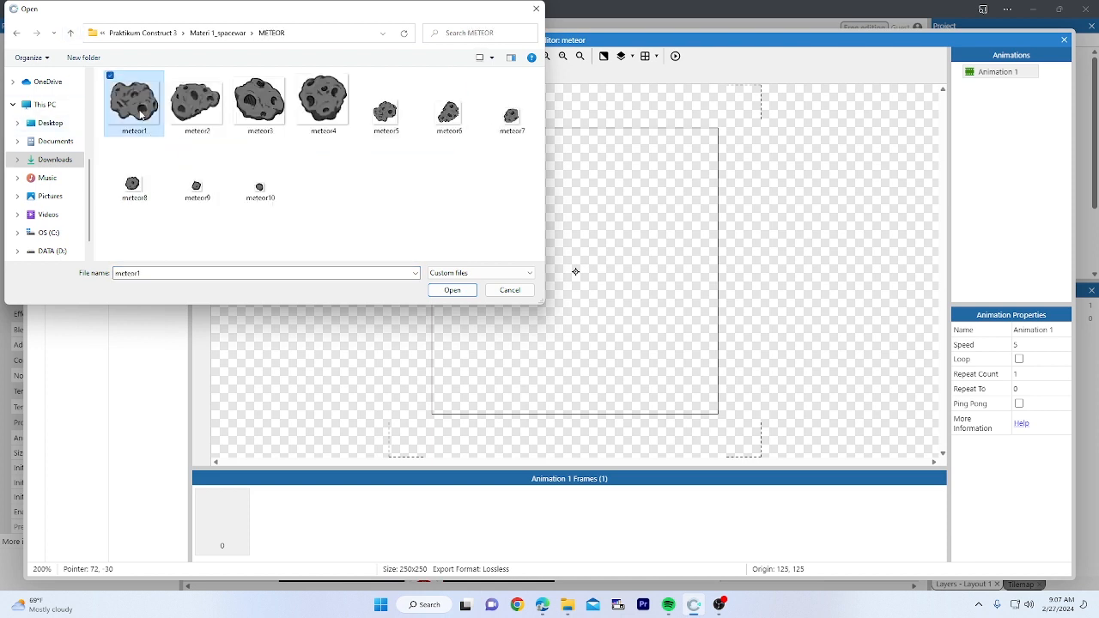
pyautogui.keyDown('shift'); pyautogui.click(249, 202); pyautogui.keyUp('shift')
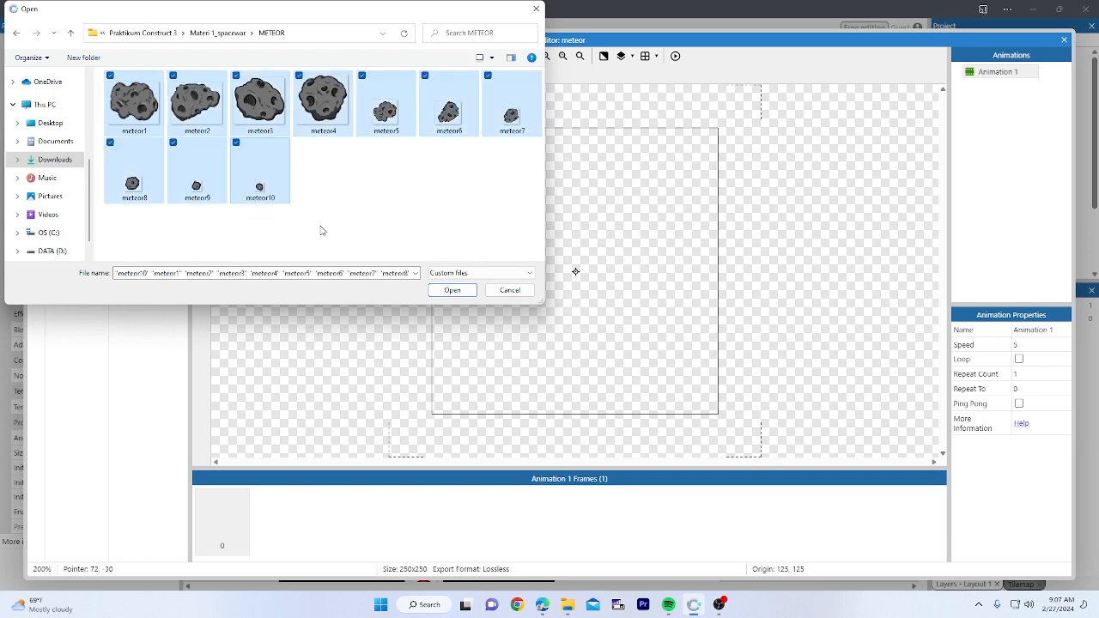
pyautogui.click(453, 291)
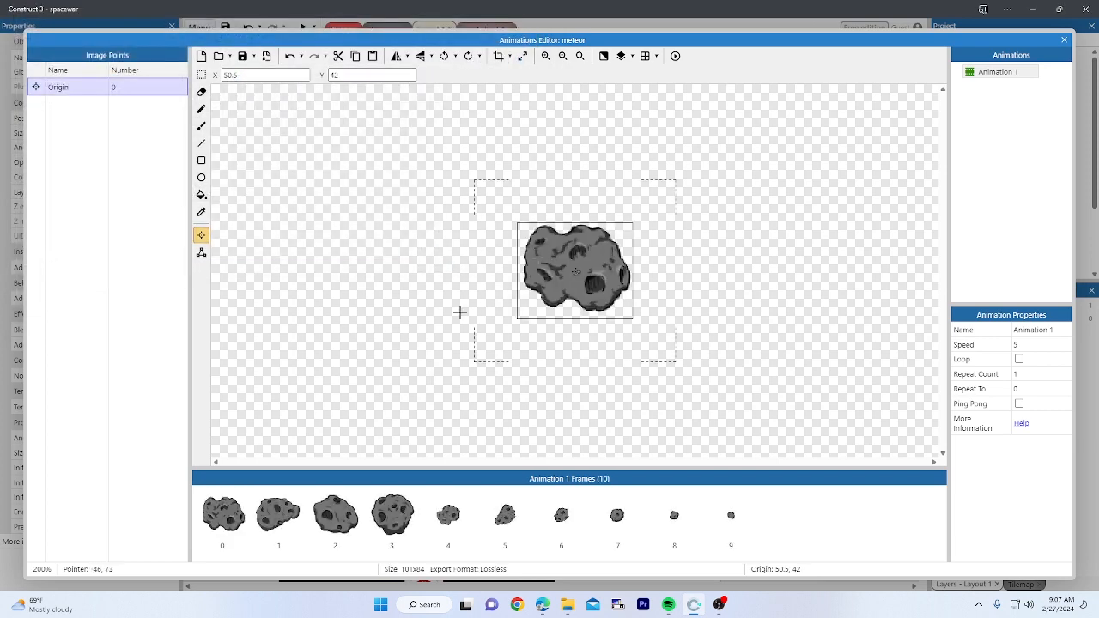
# Step: Set Animation 1's speed to 0, preview it, and close the Animations Editor
pyautogui.click(976, 73)
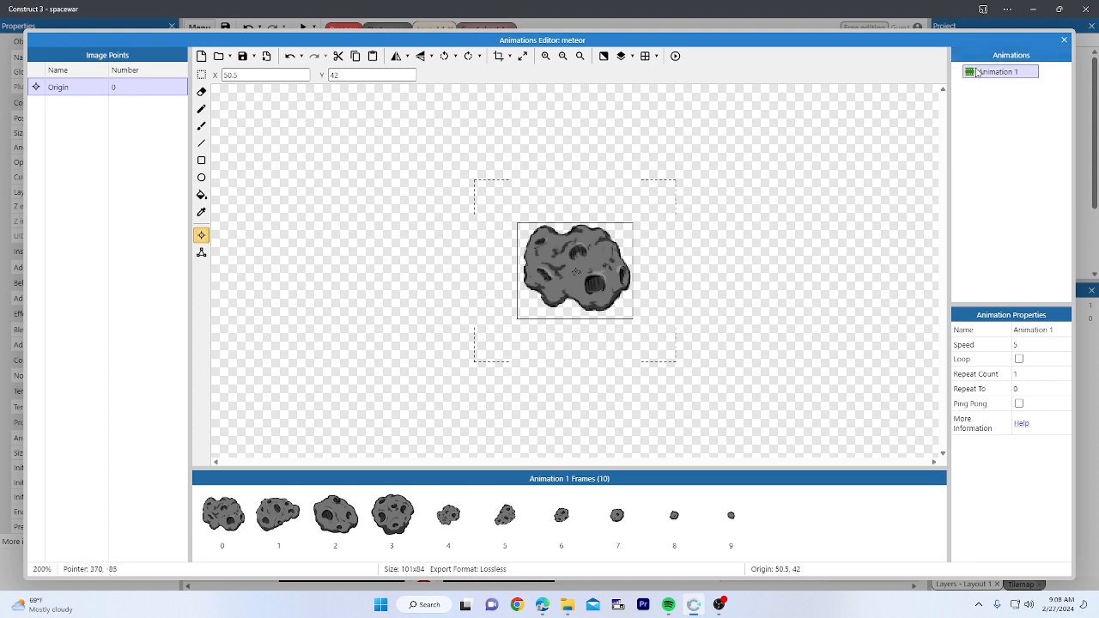
pyautogui.click(995, 144)
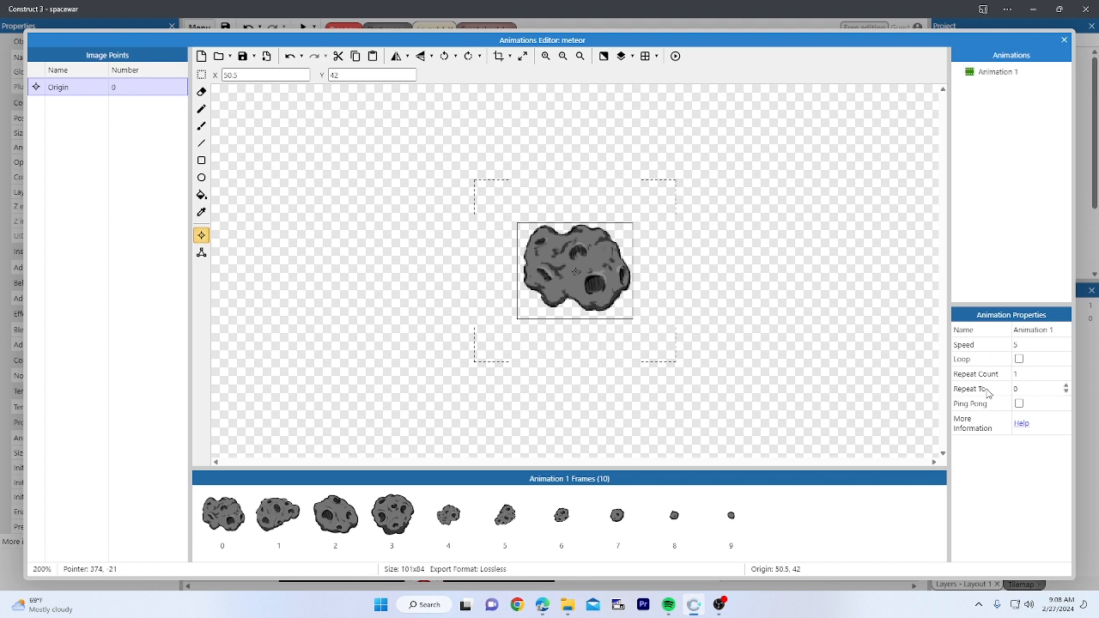
pyautogui.click(1021, 347)
pyautogui.click(1024, 345)
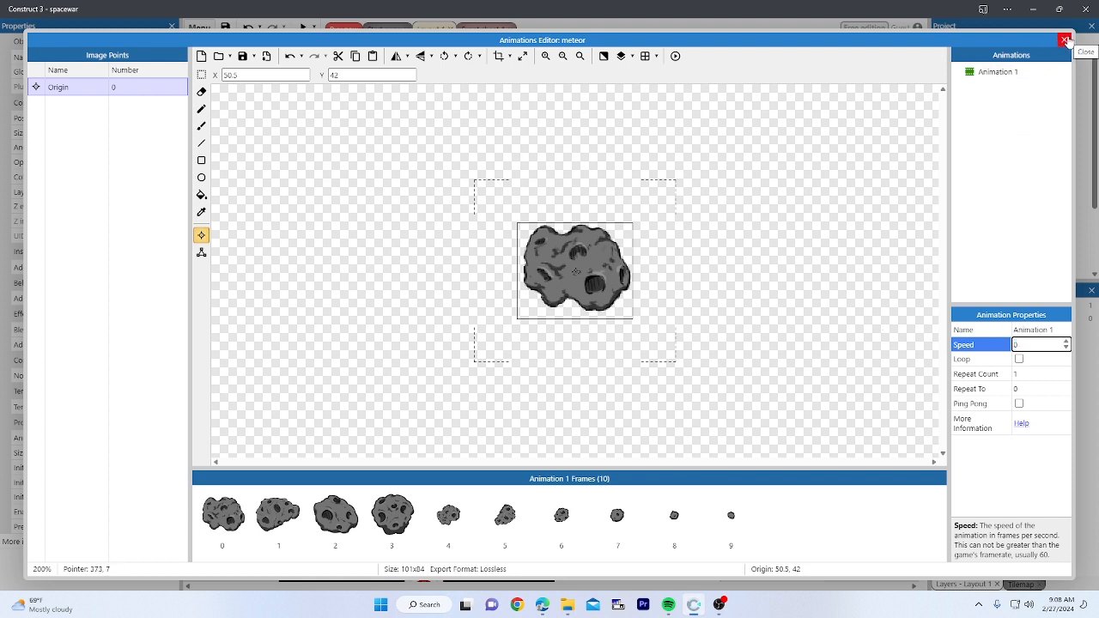
pyautogui.click(675, 56)
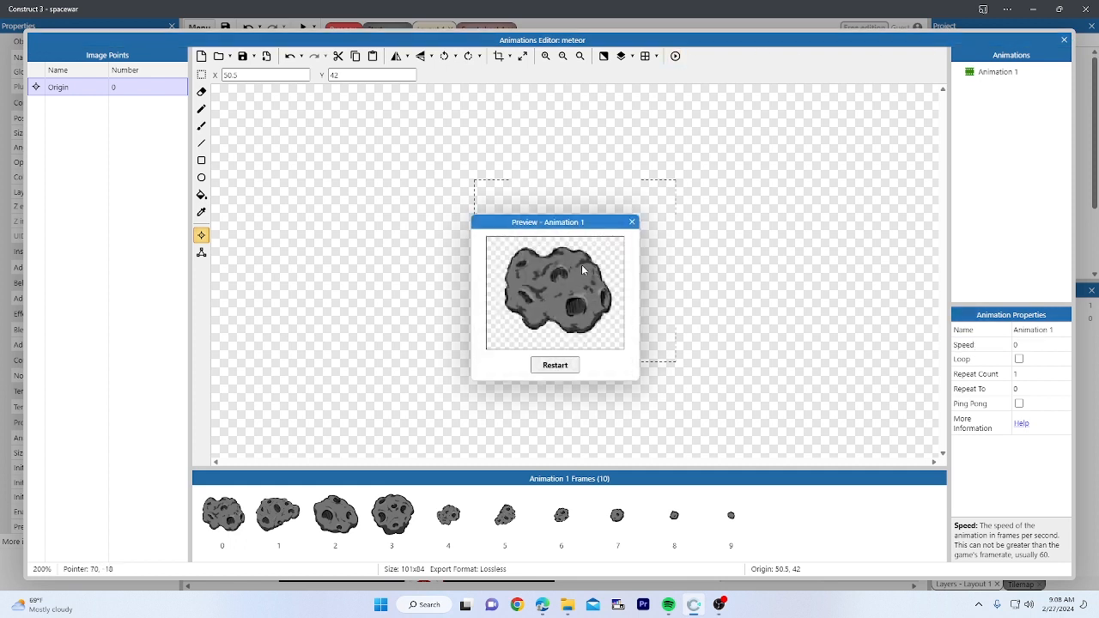
pyautogui.click(632, 222)
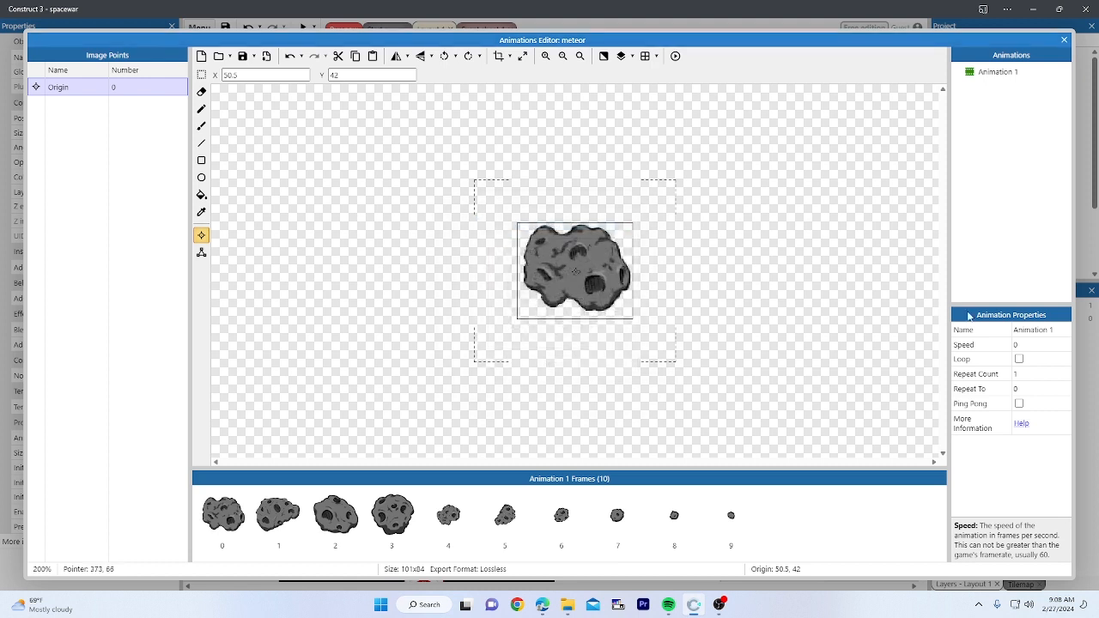
pyautogui.click(1064, 41)
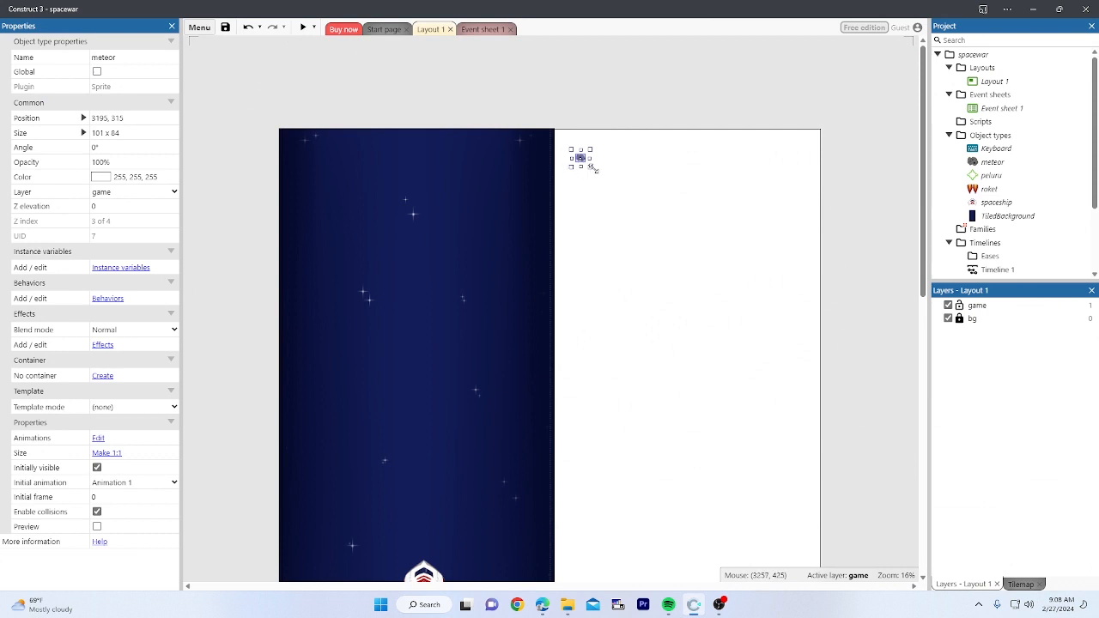
# Step: Enlarge the meteor sprite to about 565x470
pyautogui.moveTo(591, 166); pyautogui.dragTo(637, 208)
pyautogui.click(655, 201)
pyautogui.click(611, 184)
pyautogui.click(700, 233)
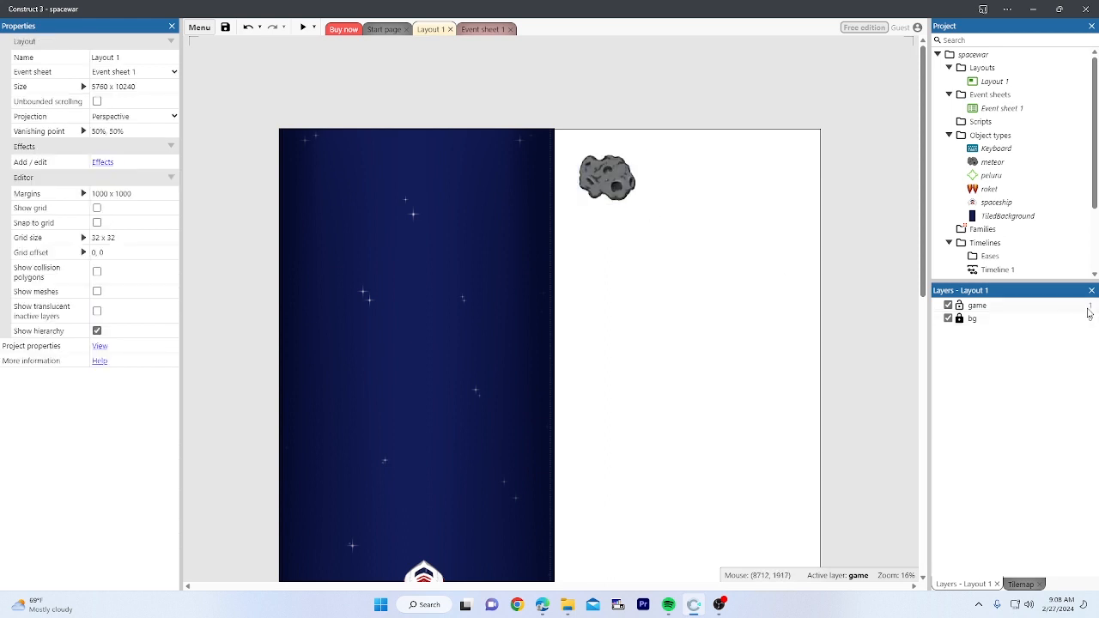
# Step: On the game layer, move the meteor near the top of the blue play area (1145, 837)
pyautogui.click(1009, 309)
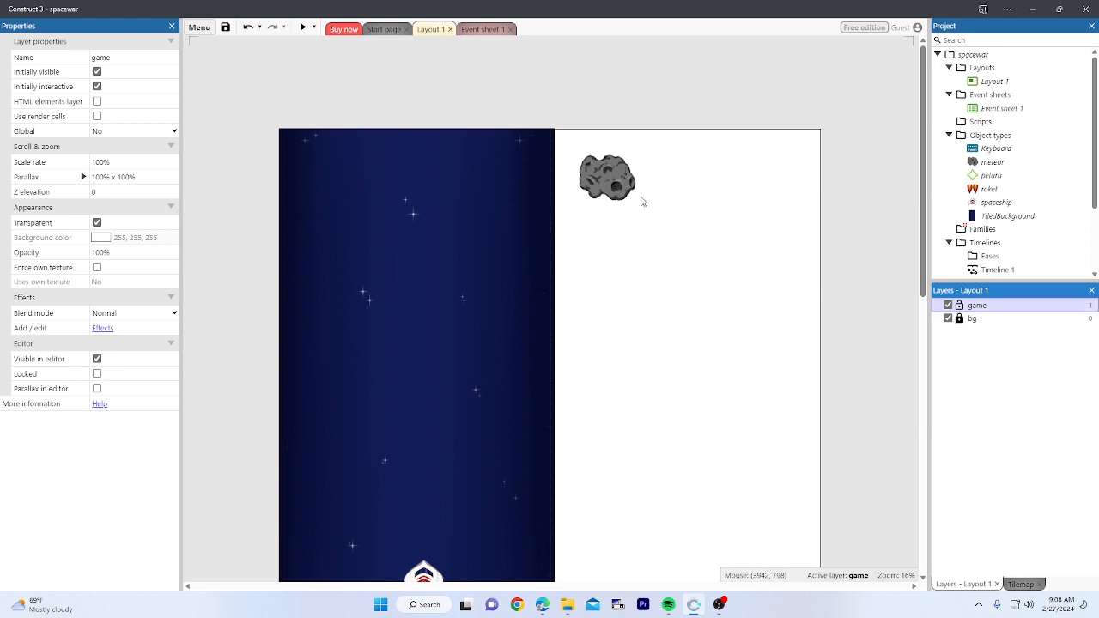
pyautogui.click(629, 197)
pyautogui.moveTo(606, 174); pyautogui.dragTo(384, 196)
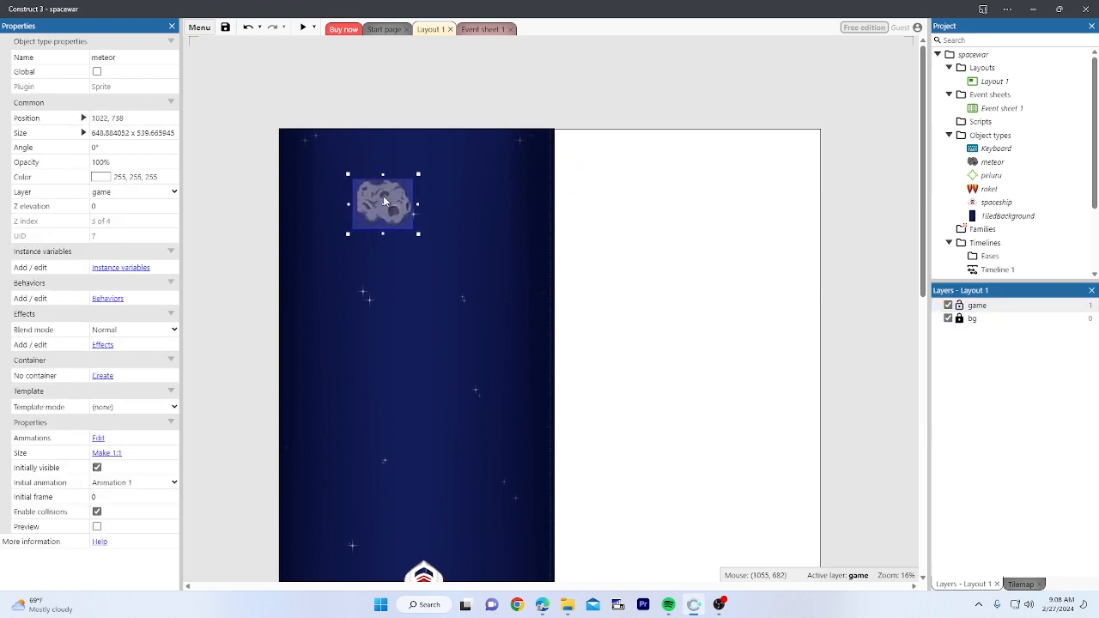
pyautogui.scroll(-2, 550, 256)
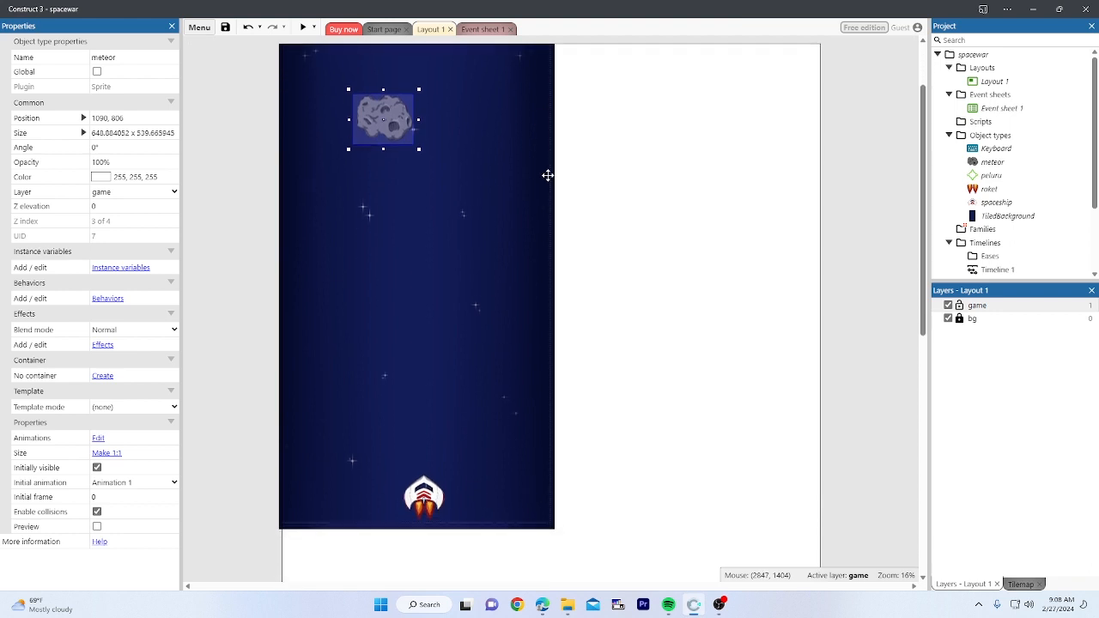
pyautogui.click(589, 190)
pyautogui.click(386, 135)
pyautogui.moveTo(386, 135); pyautogui.dragTo(391, 137)
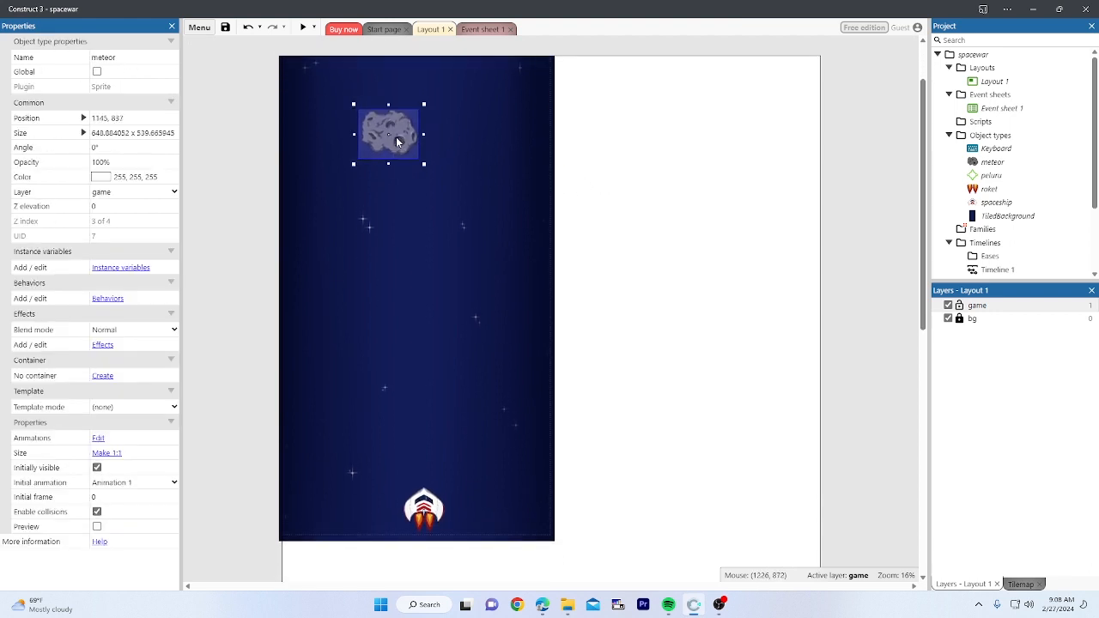
pyautogui.click(610, 159)
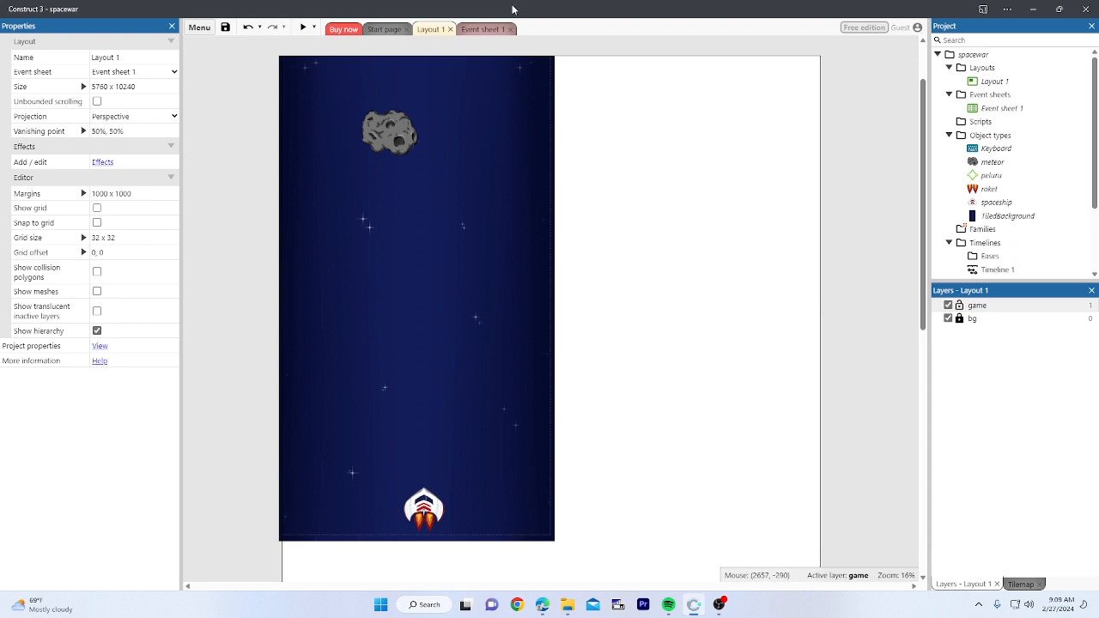
pyautogui.click(486, 30)
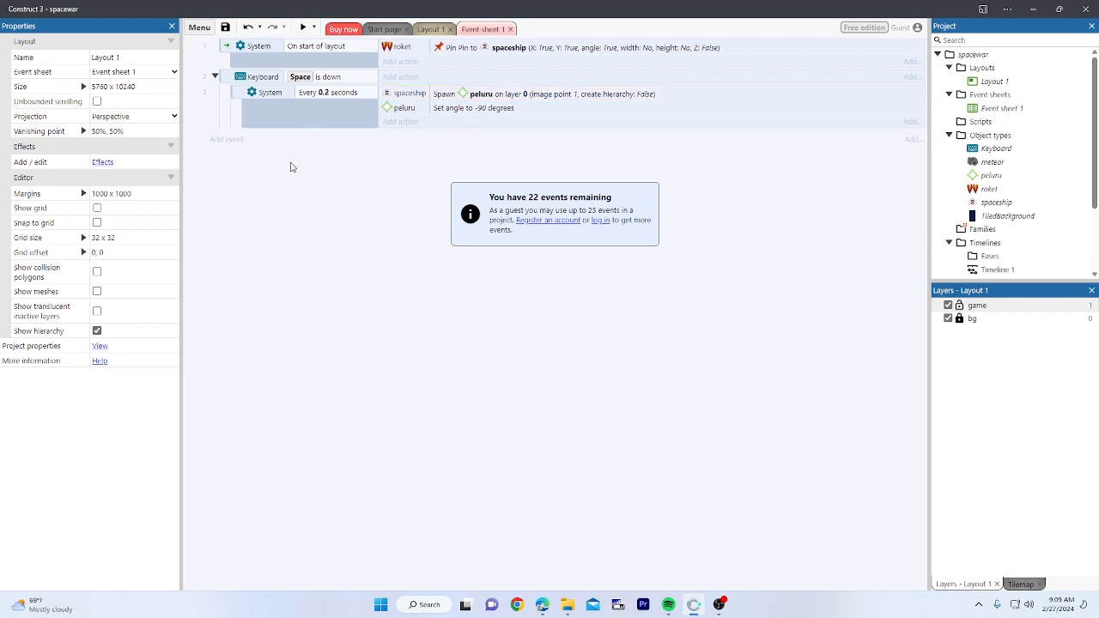
# Step: Create a new event group named 'Attack' on Event sheet 1, active on start
pyautogui.rightClick(245, 176)
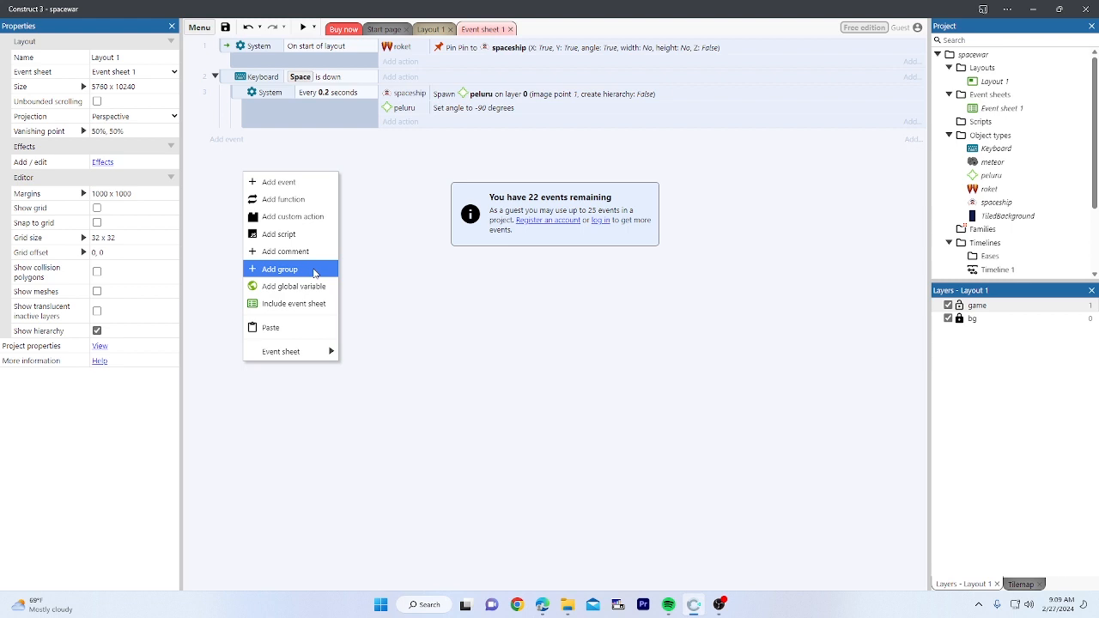
pyautogui.click(314, 272)
pyautogui.write('A')
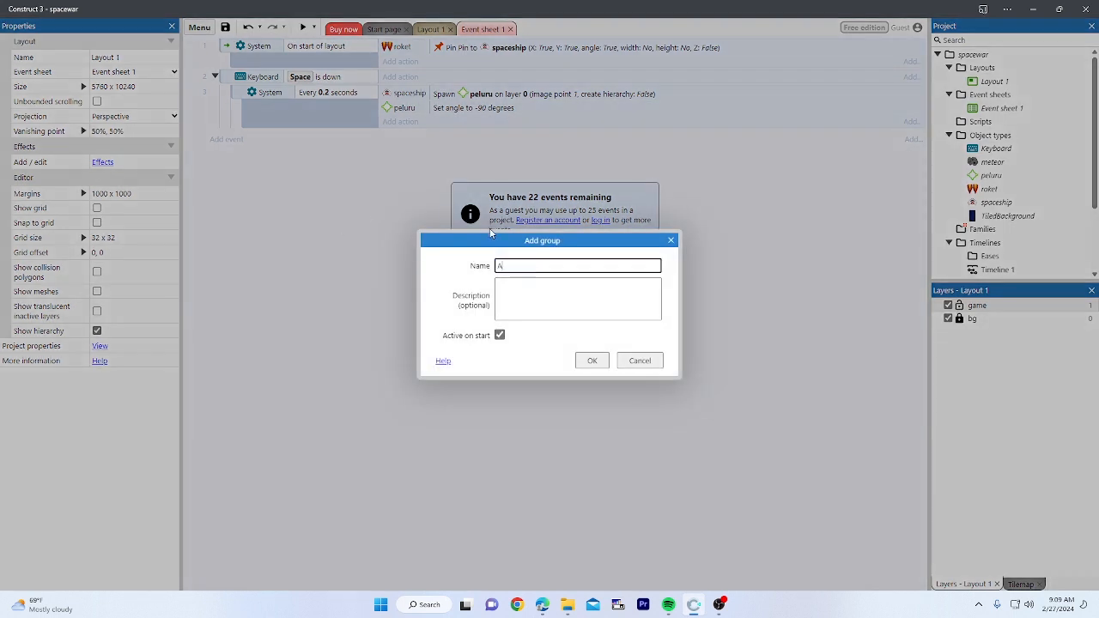
pyautogui.write('ttack')
pyautogui.press('Return')
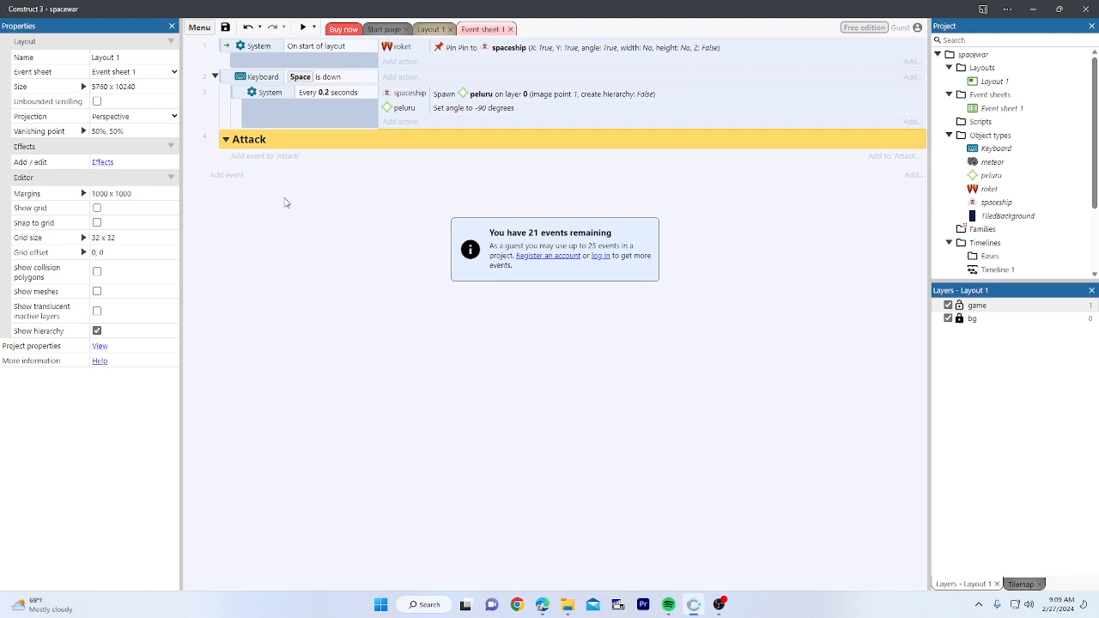
pyautogui.click(264, 193)
pyautogui.rightClick(277, 208)
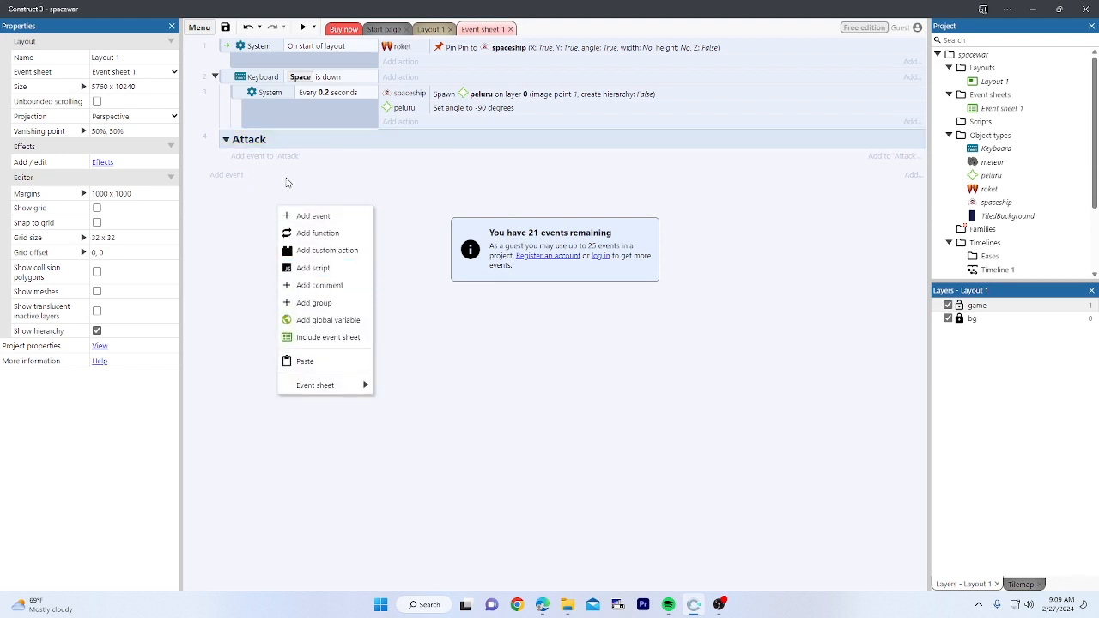
pyautogui.click(227, 141)
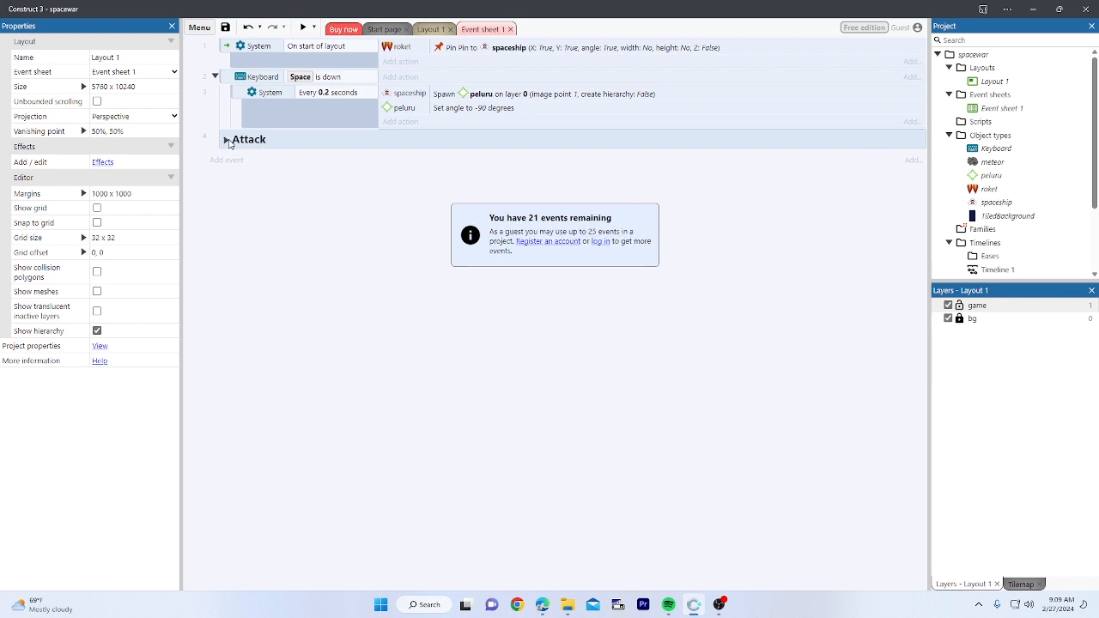
pyautogui.click(227, 140)
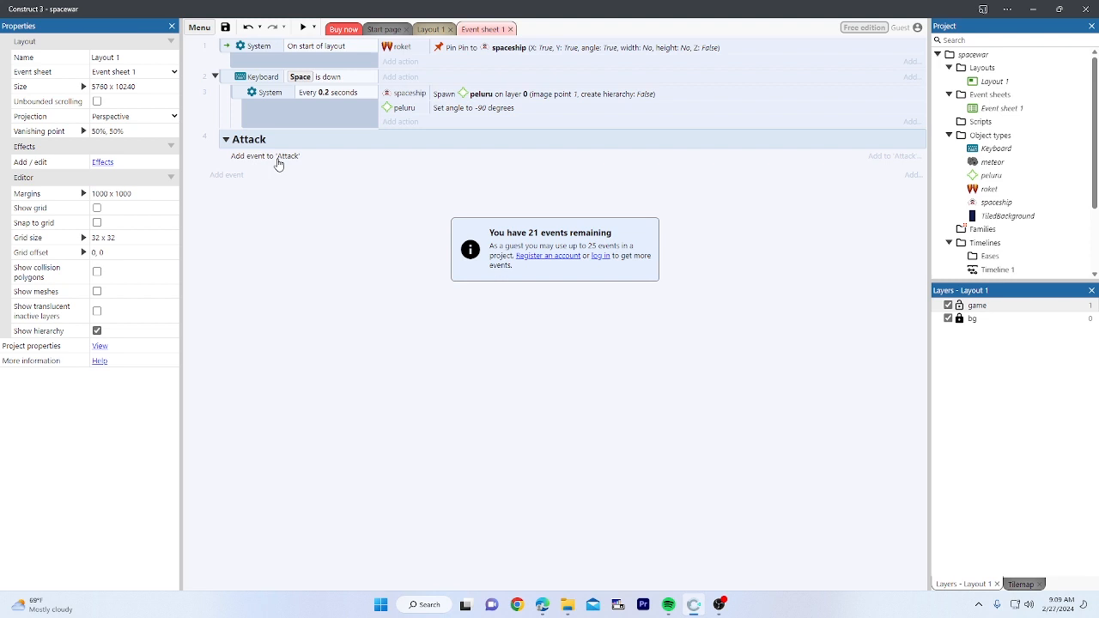
# Step: Add a peluru 'On collision with another object' event targeting meteor inside the Attack group
pyautogui.click(277, 157)
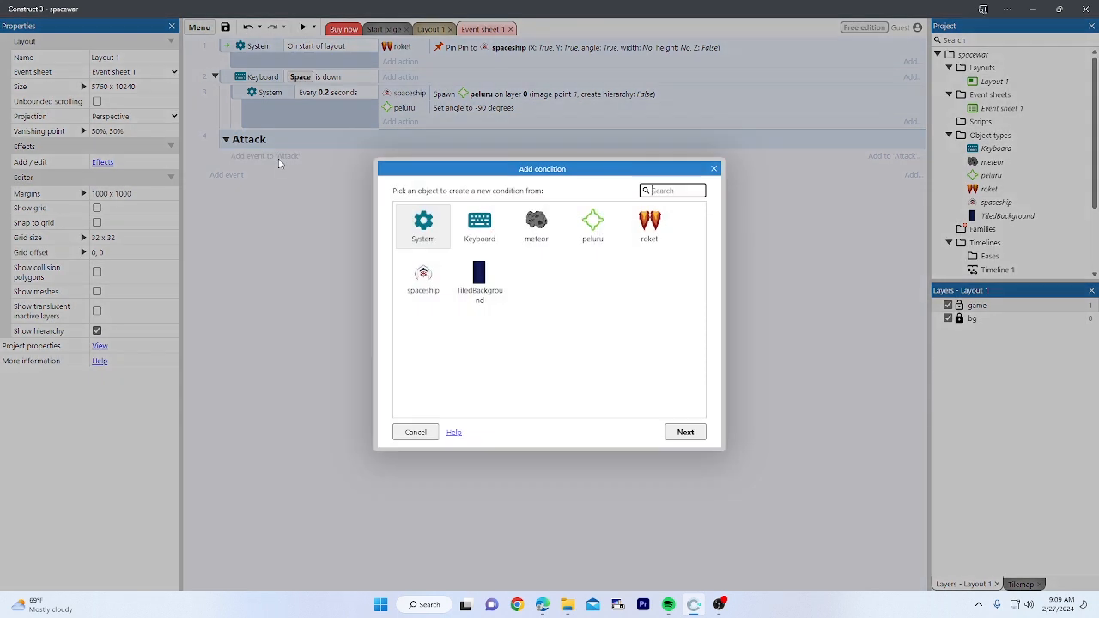
pyautogui.doubleClick(593, 225)
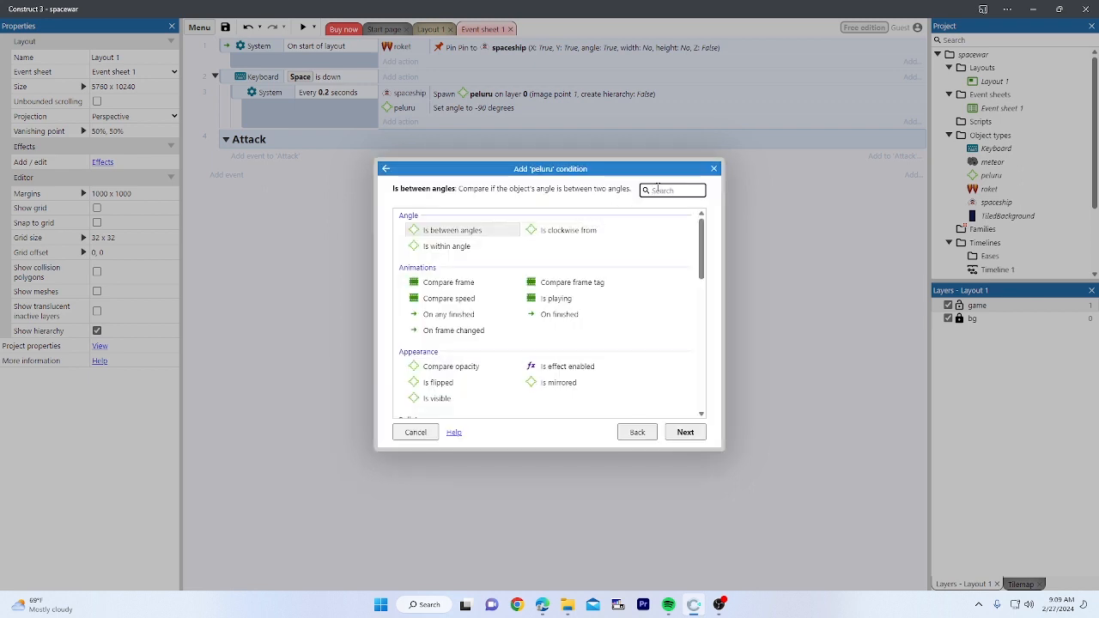
pyautogui.write('coll')
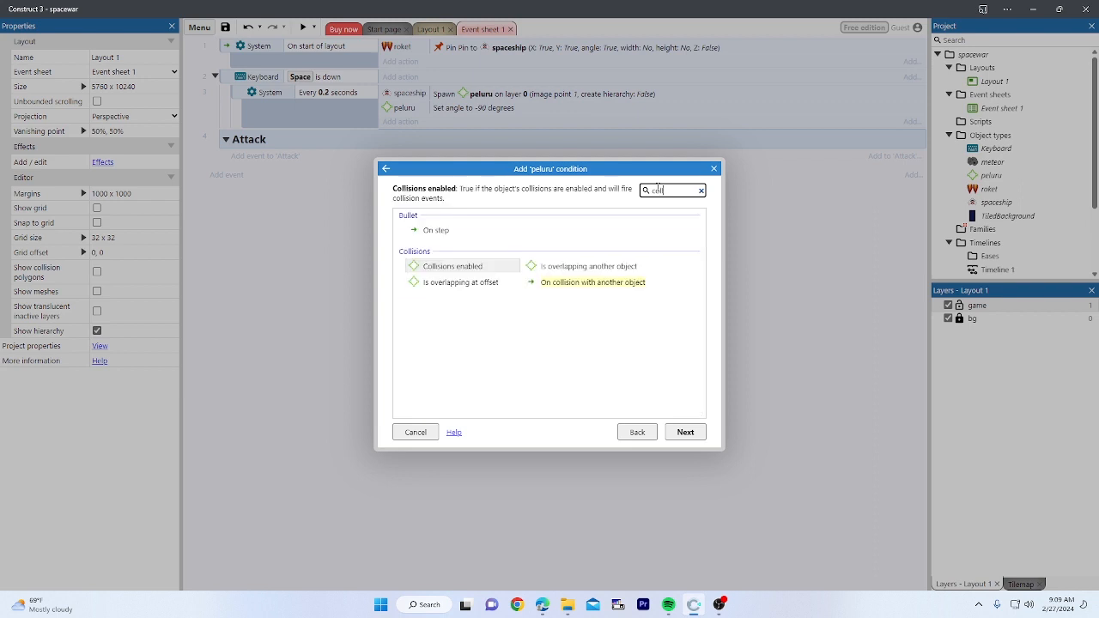
pyautogui.click(583, 283)
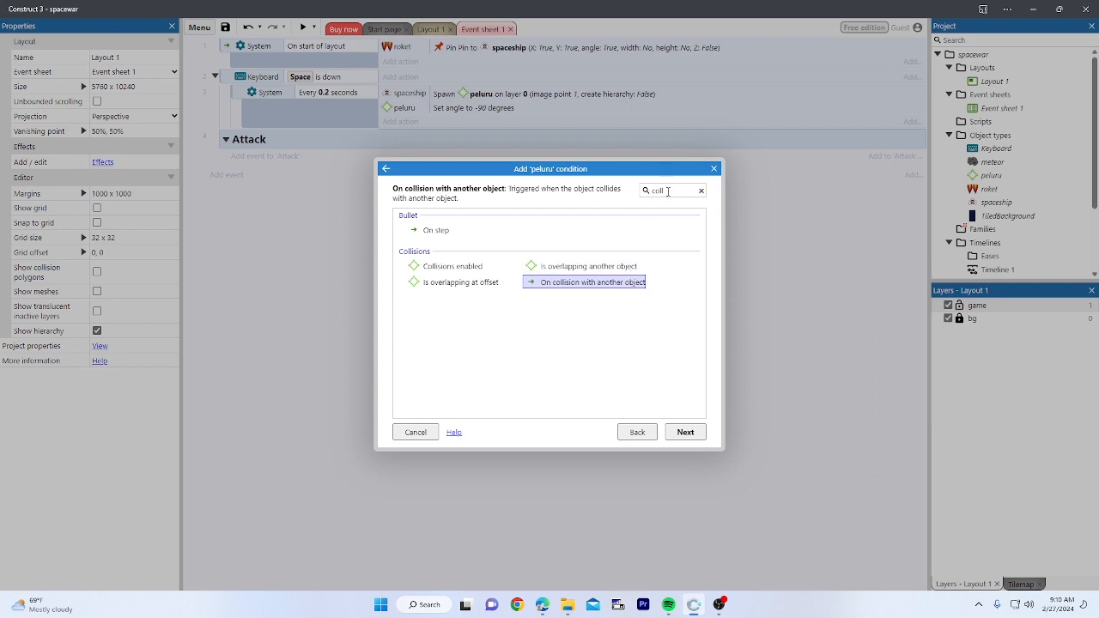
pyautogui.doubleClick(603, 284)
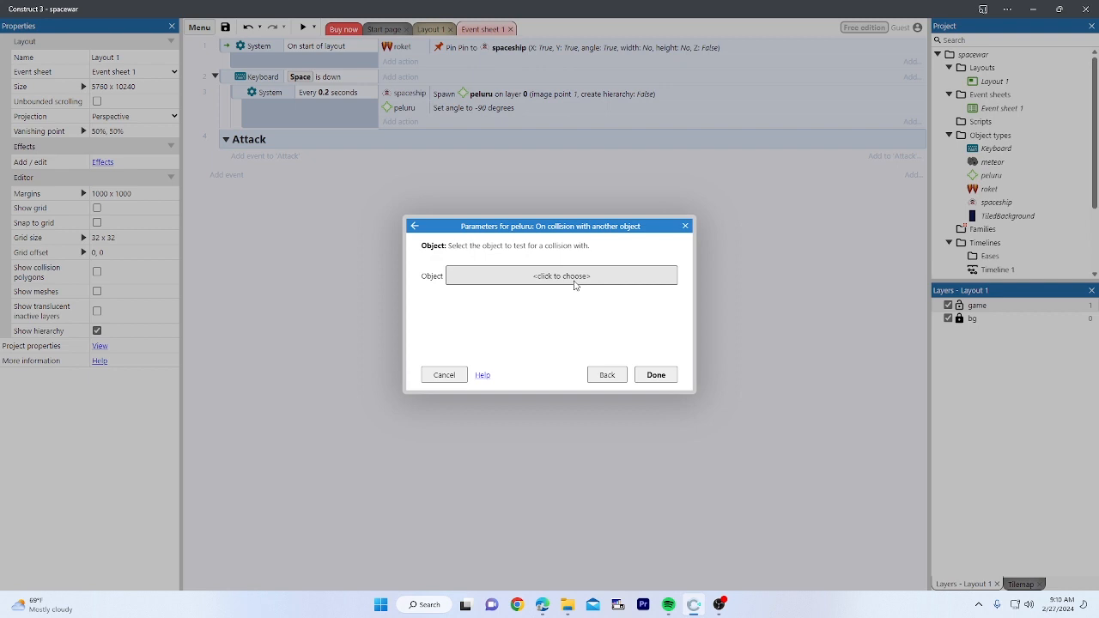
pyautogui.click(575, 277)
pyautogui.click(472, 250)
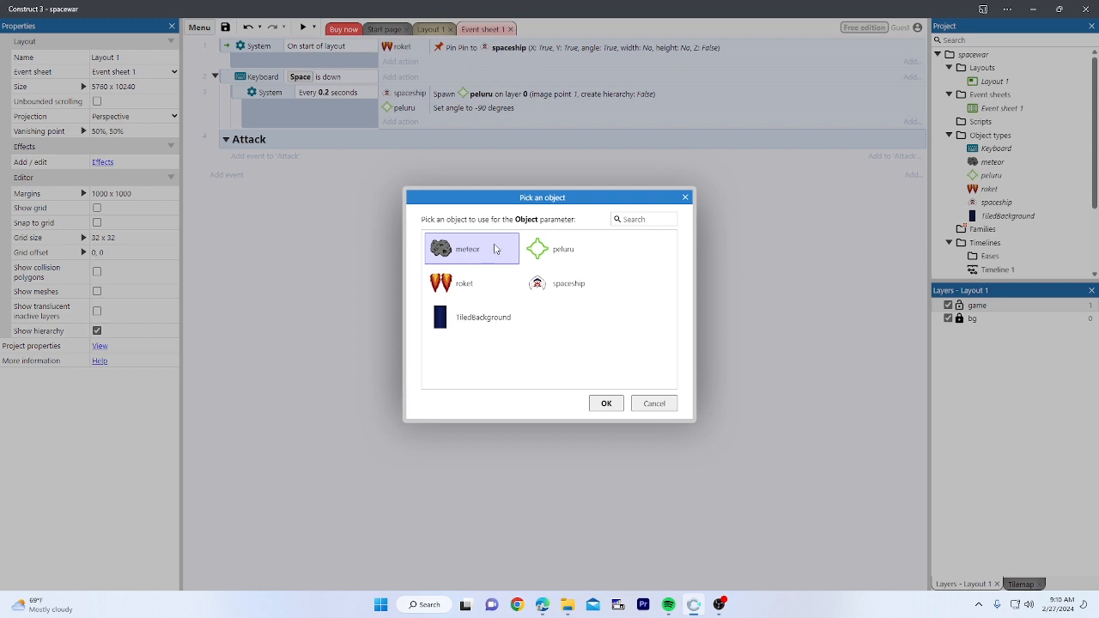
pyautogui.doubleClick(494, 249)
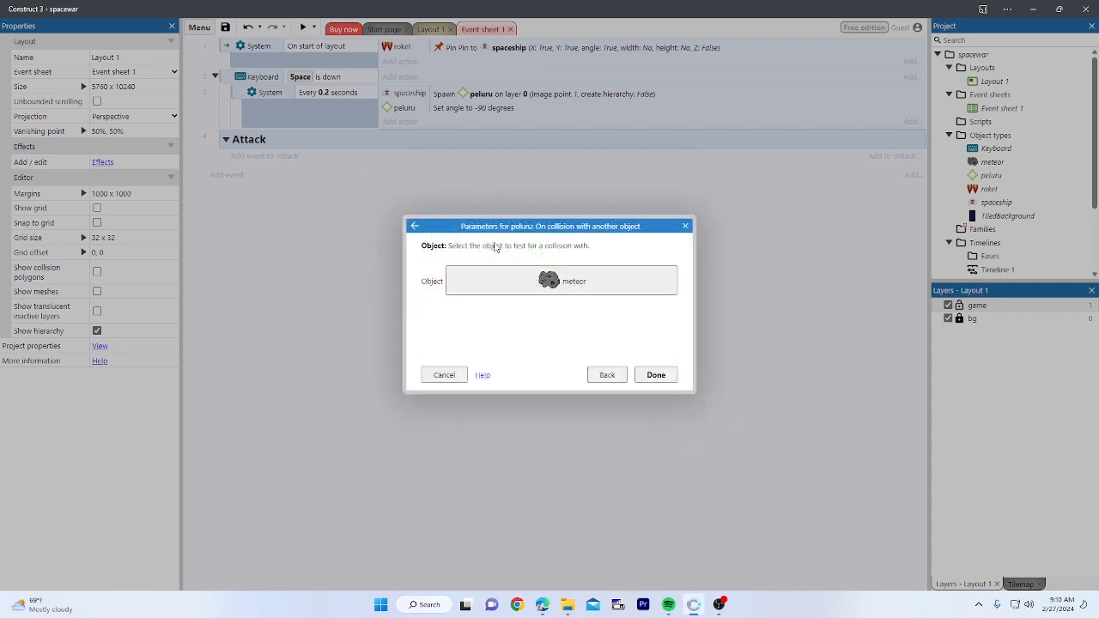
pyautogui.click(655, 375)
# Step: Give the collision event a peluru Destroy action
pyautogui.click(365, 208)
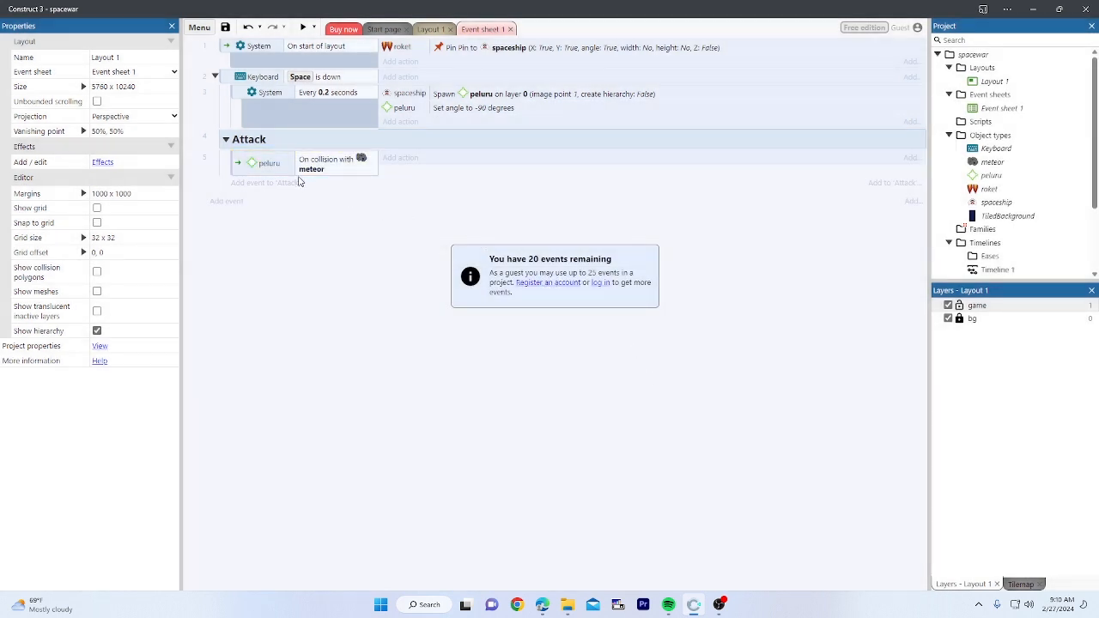
pyautogui.click(312, 237)
pyautogui.click(284, 161)
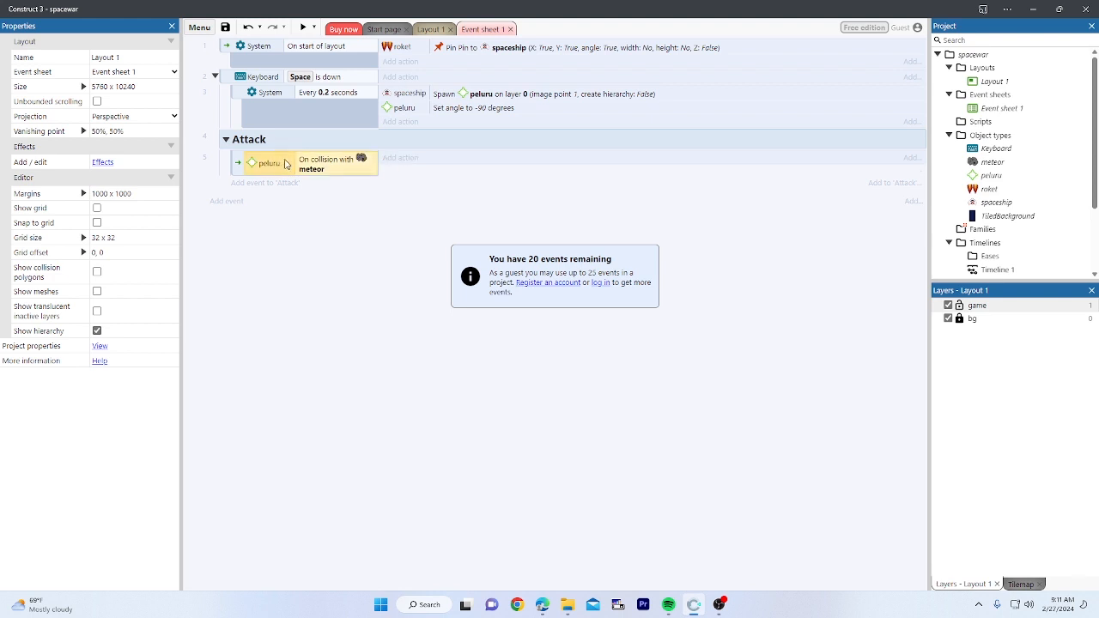
pyautogui.click(404, 176)
pyautogui.click(401, 160)
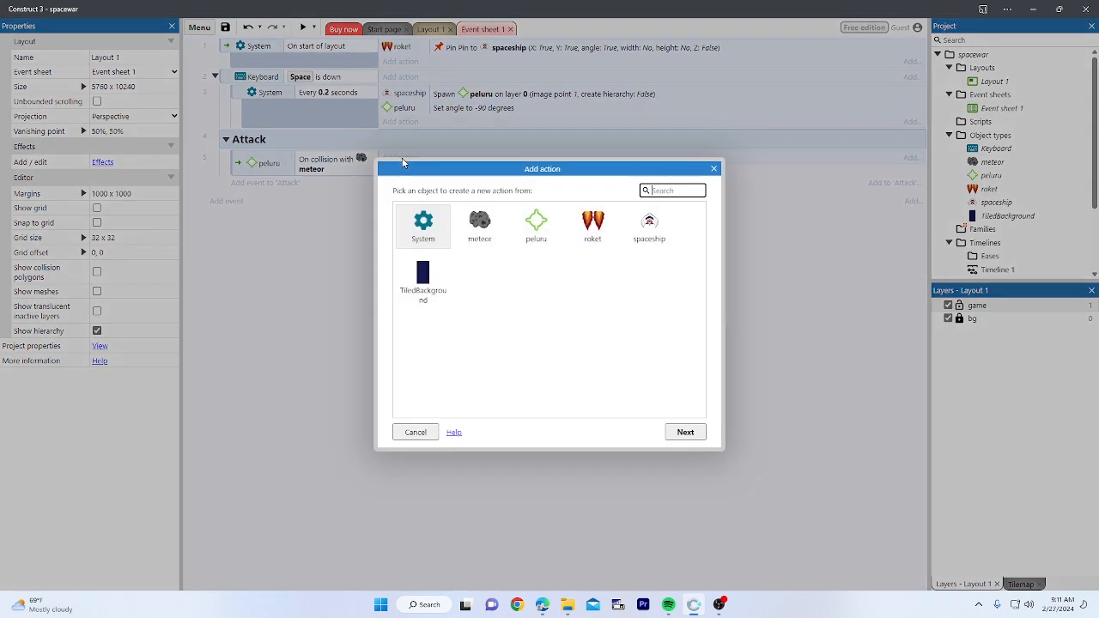
pyautogui.doubleClick(534, 220)
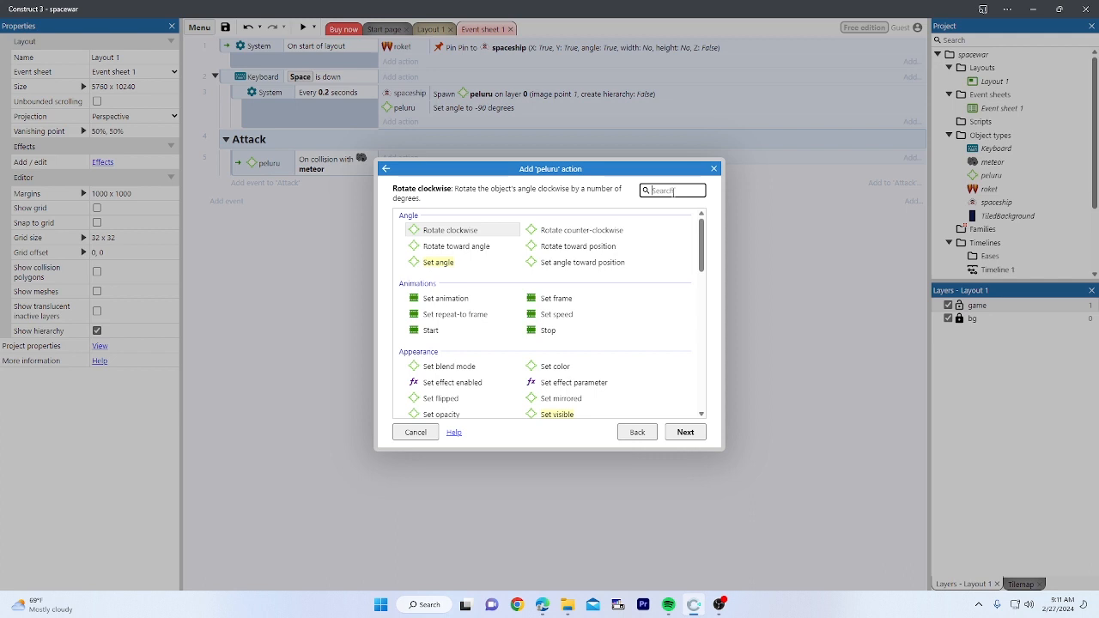
pyautogui.write('des')
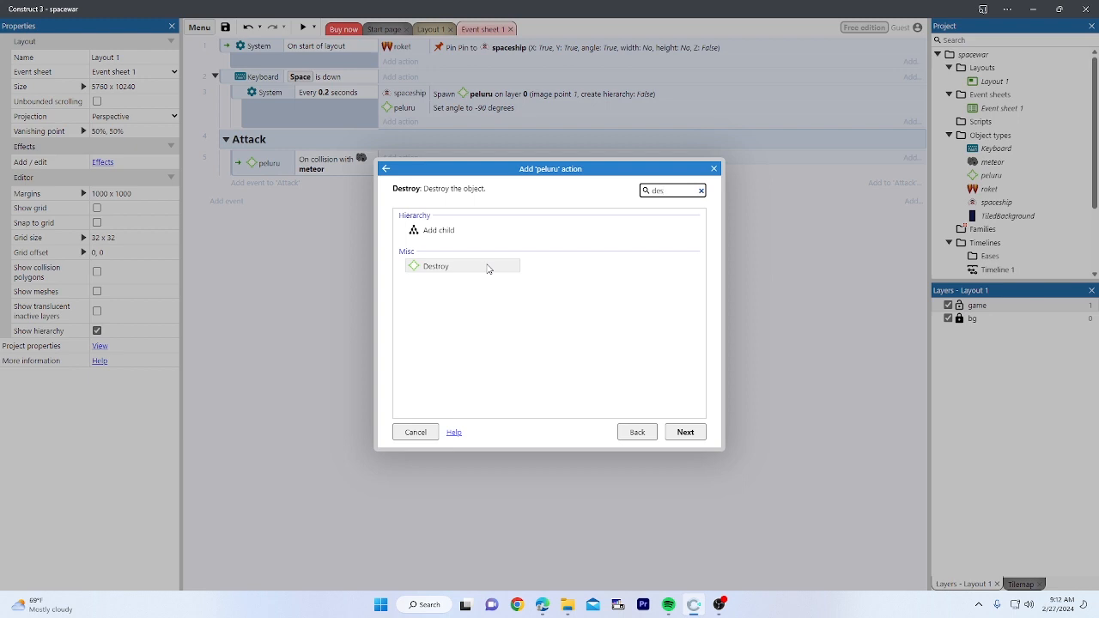
pyautogui.doubleClick(487, 269)
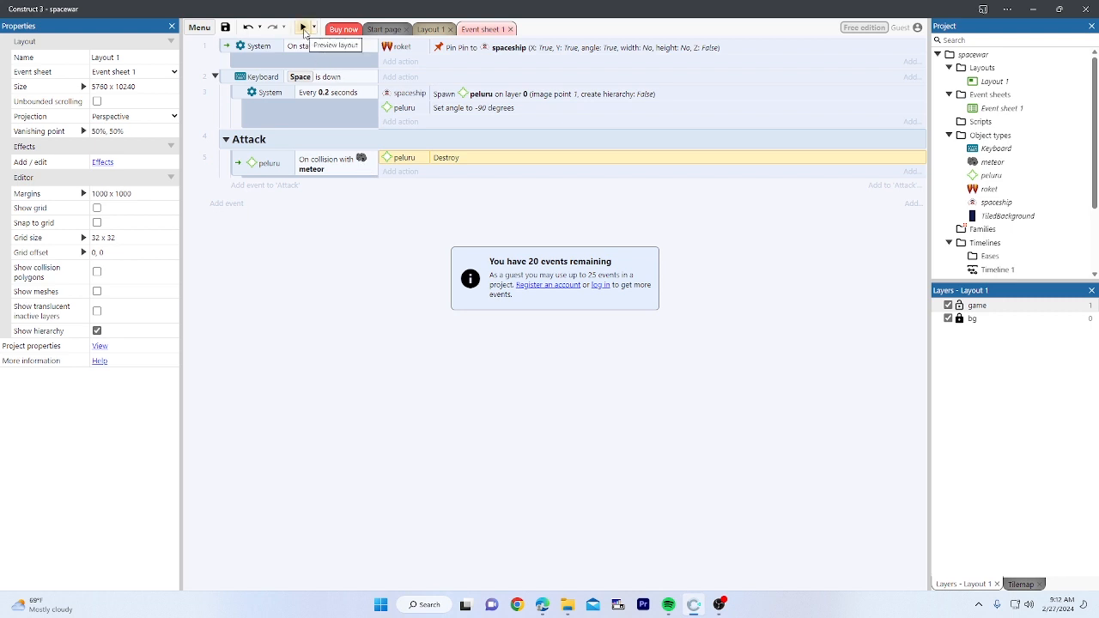
pyautogui.click(303, 28)
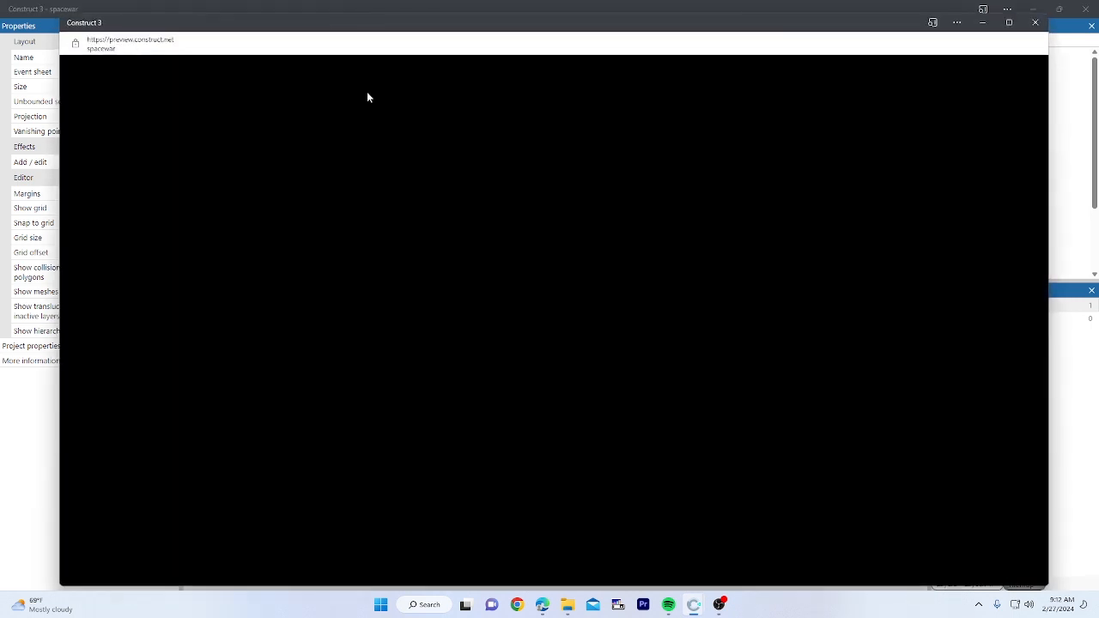
pyautogui.press('Left')
pyautogui.press('Up')
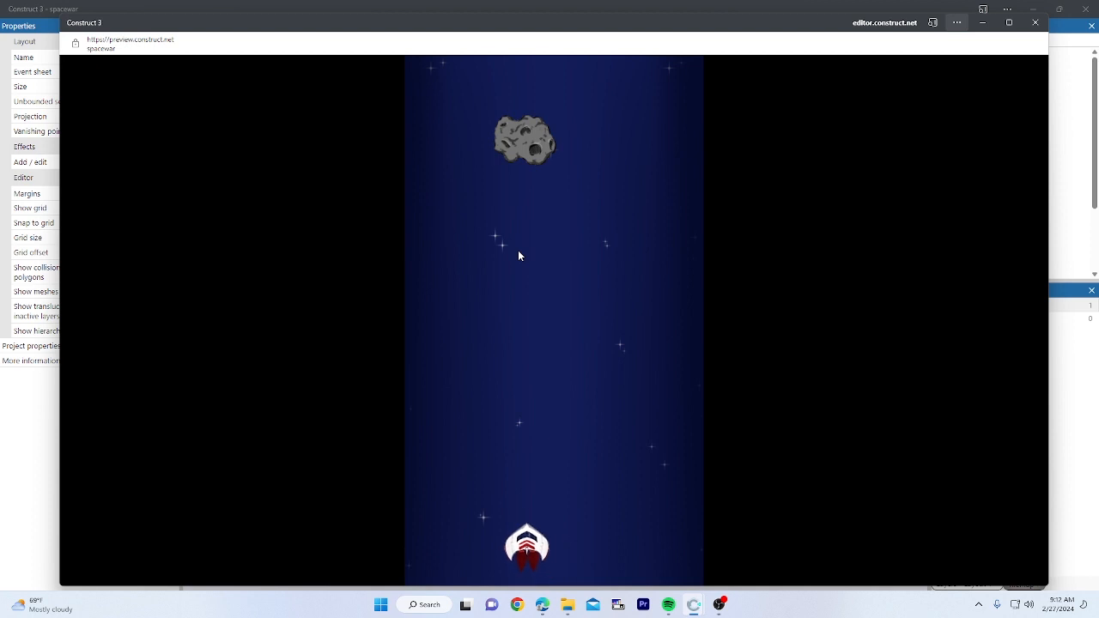
pyautogui.press('space')
pyautogui.press('Right')
pyautogui.press('space')
pyautogui.press('Up')
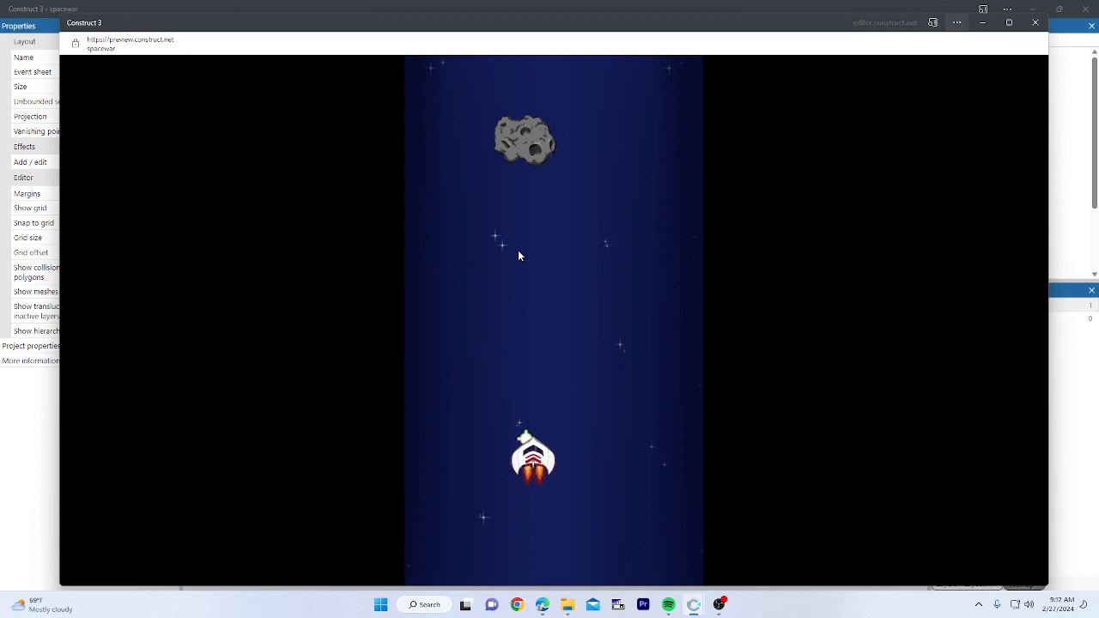
pyautogui.press('Up')
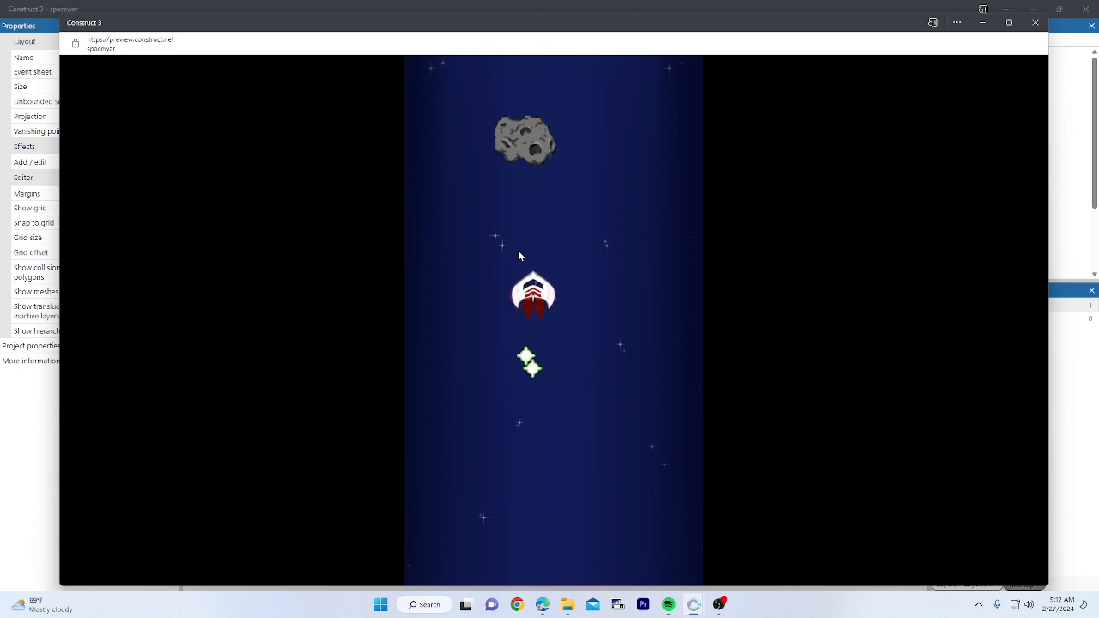
pyautogui.press('Down')
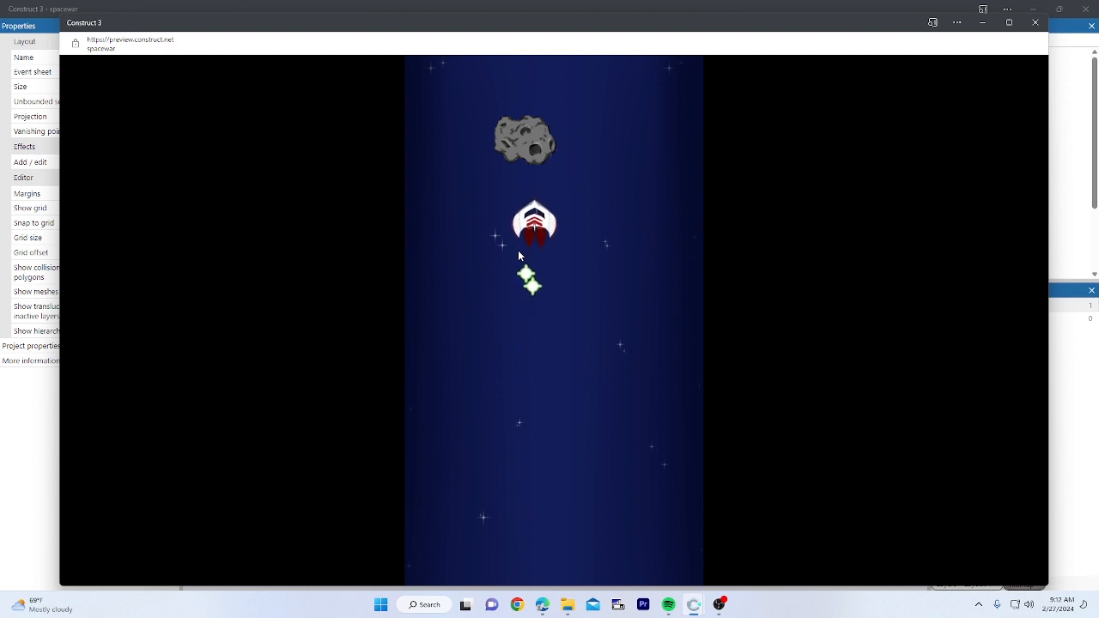
pyautogui.press('Right')
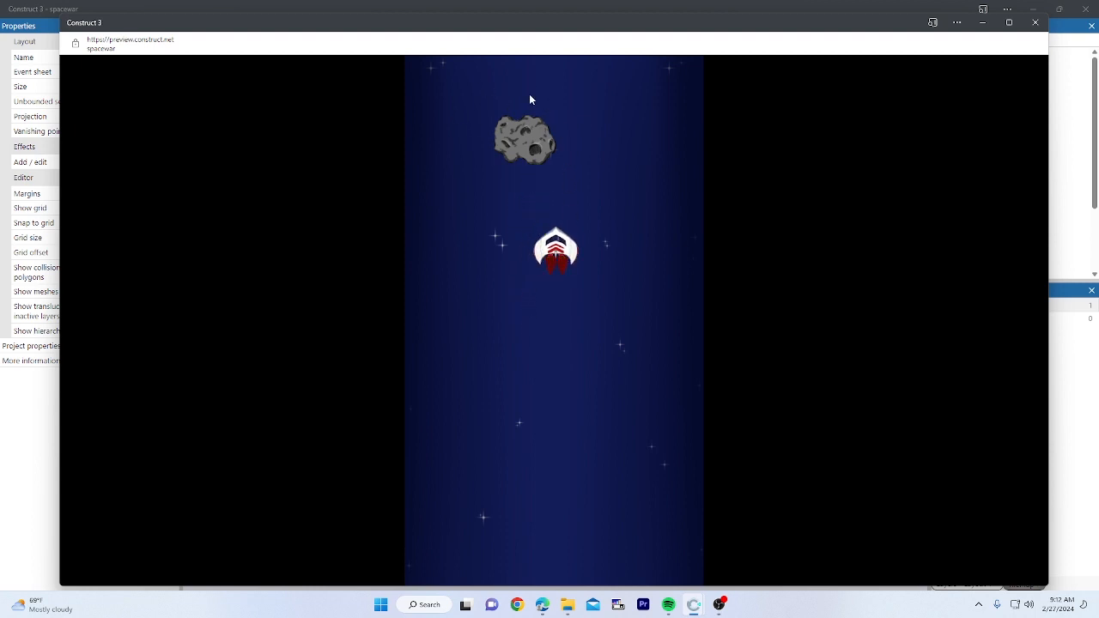
pyautogui.click(1035, 22)
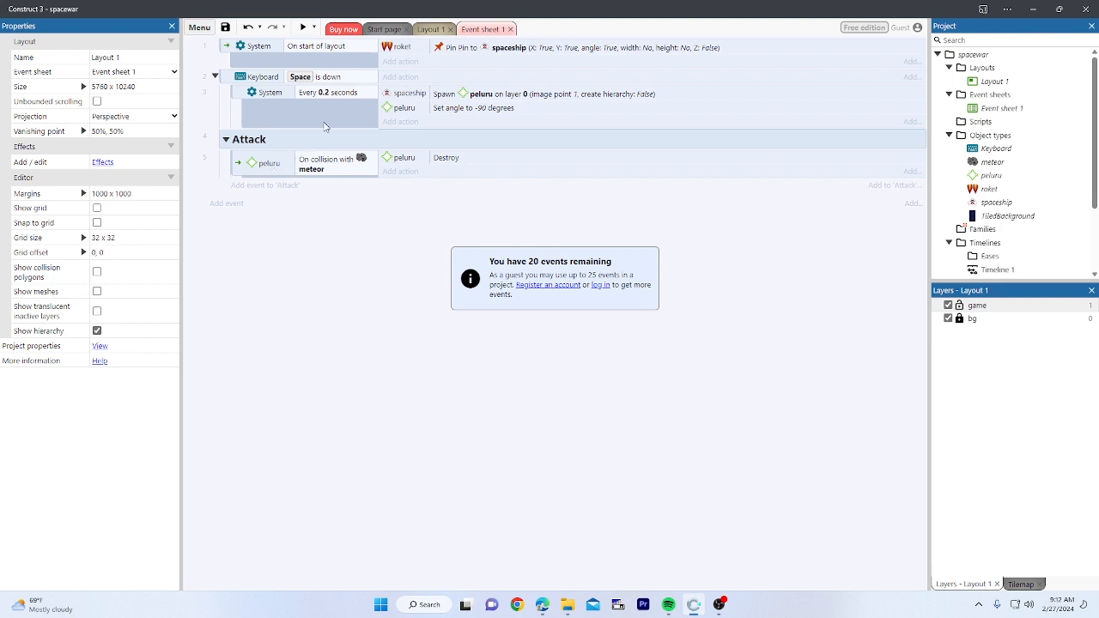
# Step: On the layout, add a Bullet behavior to the meteor sprite
pyautogui.click(429, 29)
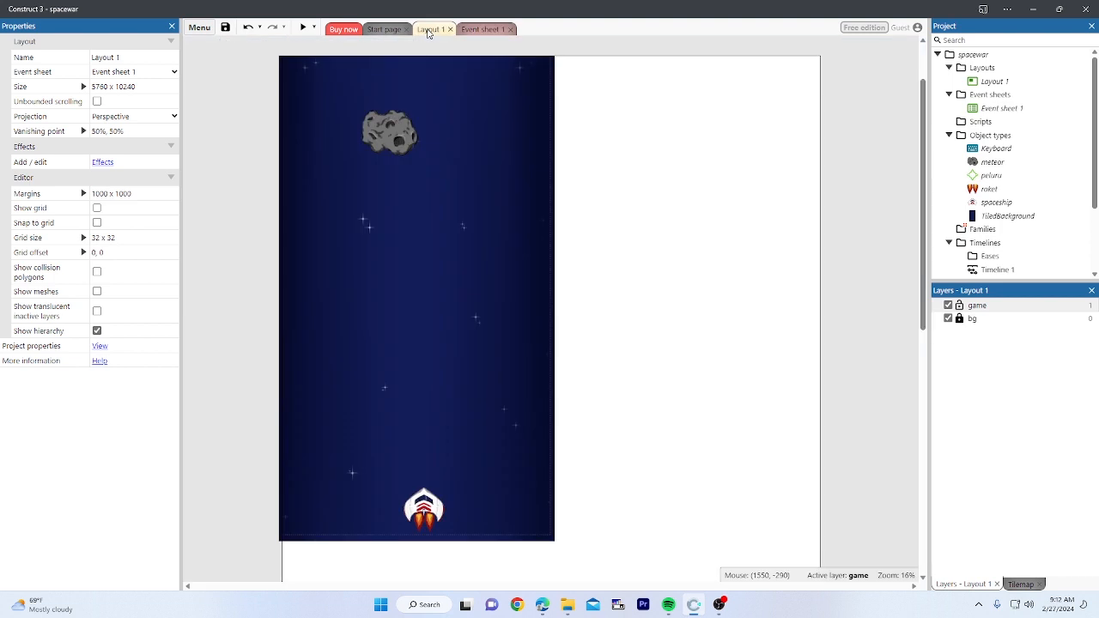
pyautogui.click(401, 145)
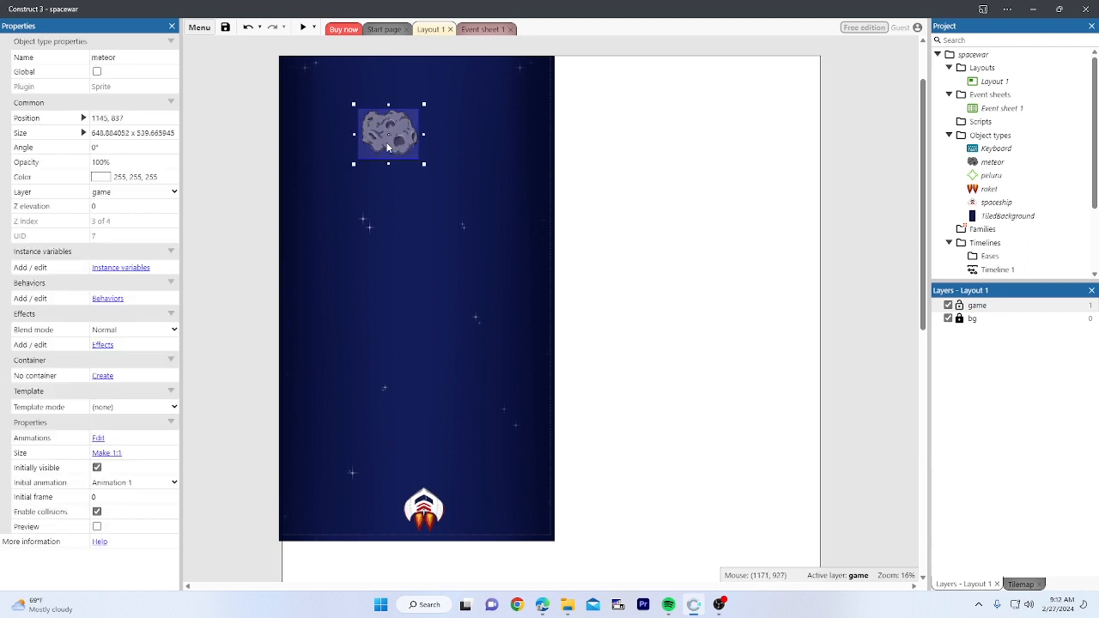
pyautogui.click(109, 299)
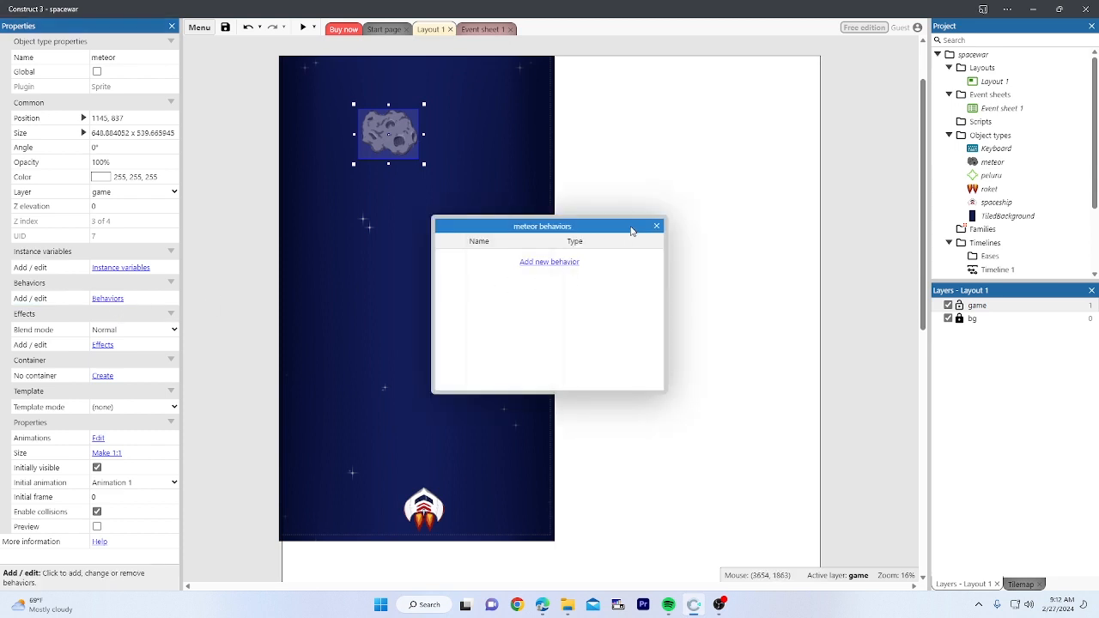
pyautogui.click(657, 226)
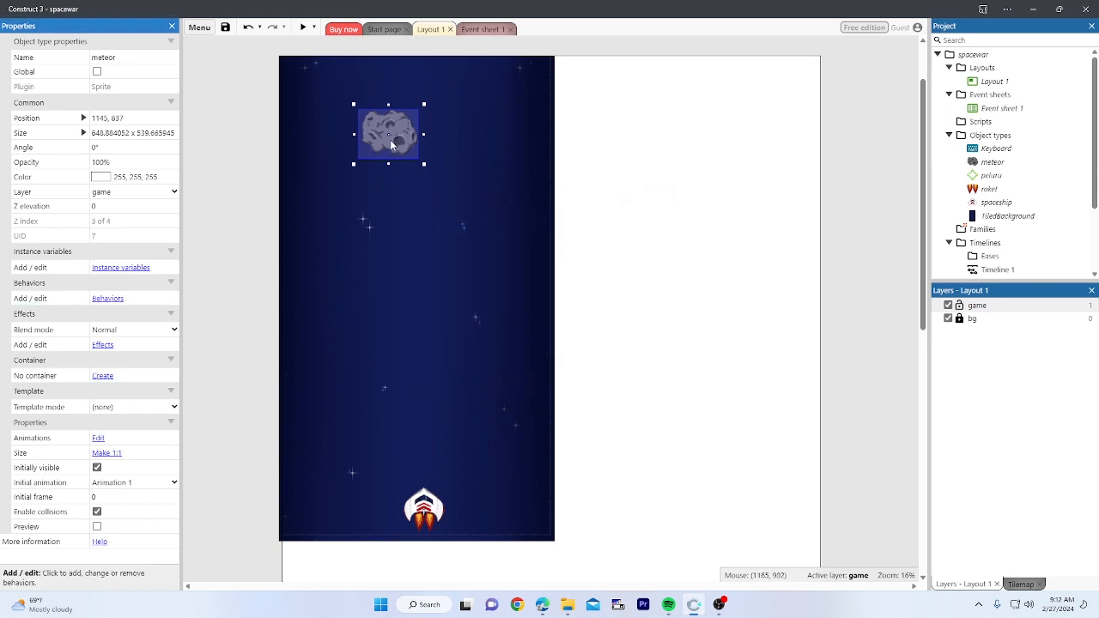
pyautogui.click(108, 299)
pyautogui.click(553, 261)
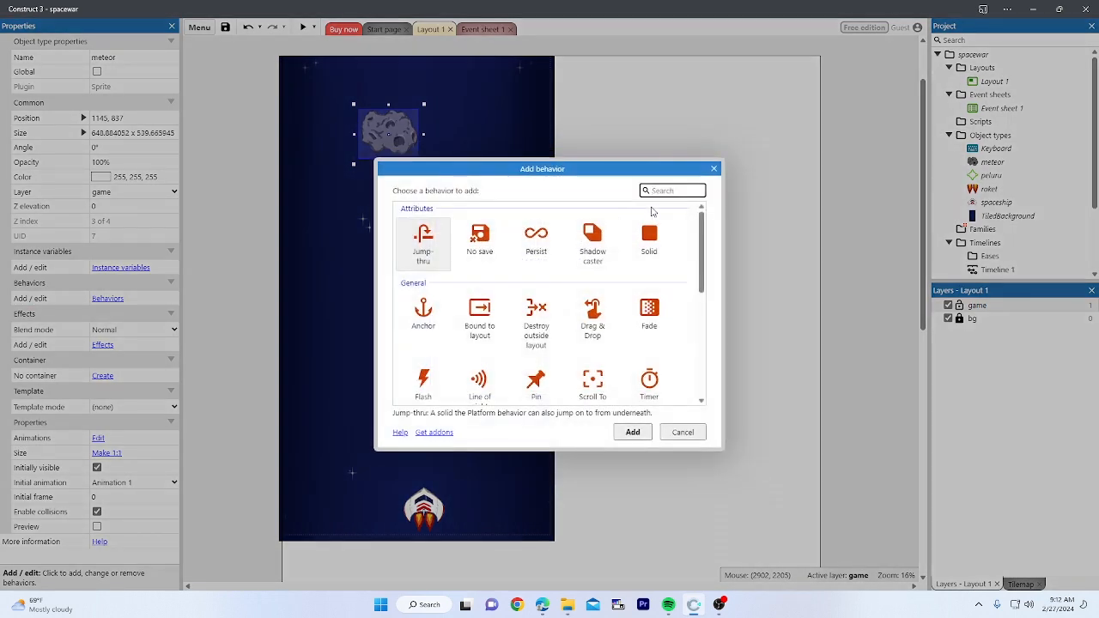
pyautogui.write('bul')
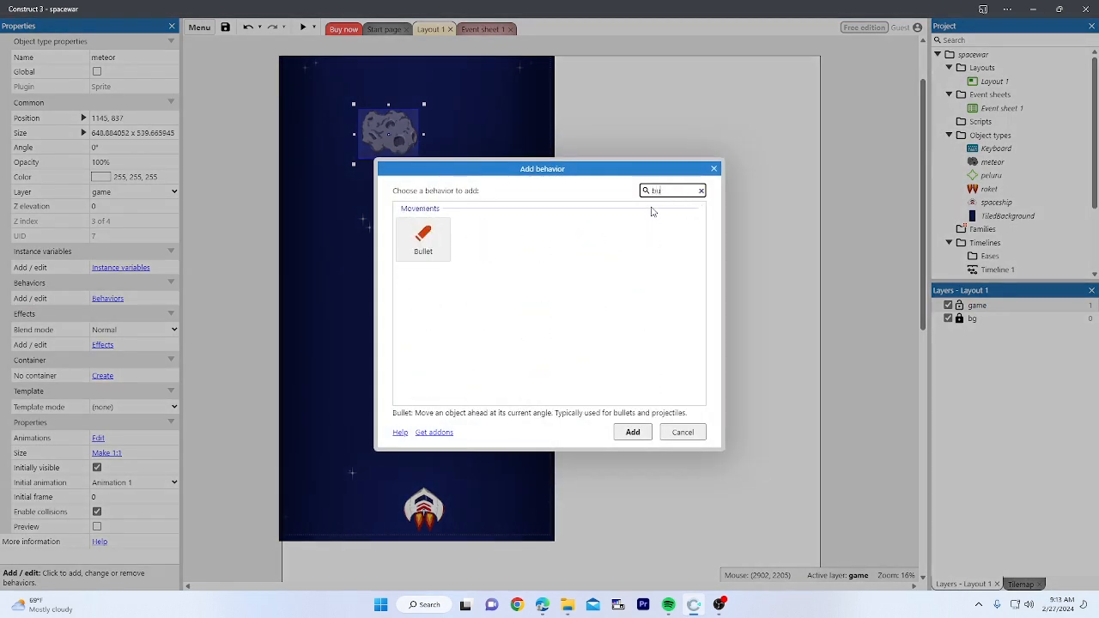
pyautogui.doubleClick(434, 246)
pyautogui.click(652, 231)
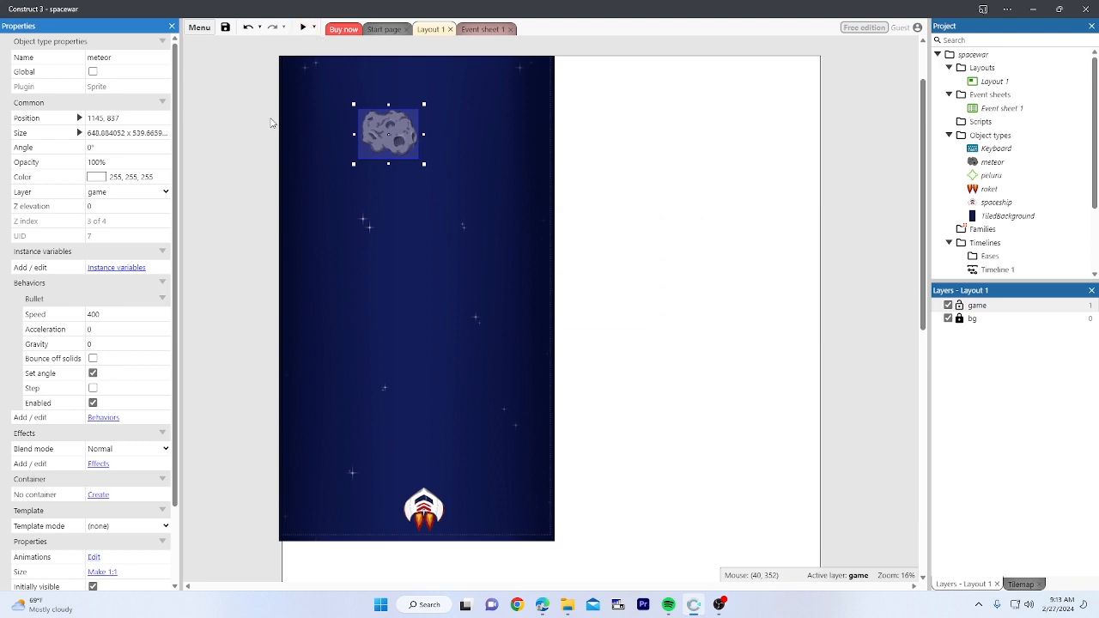
pyautogui.click(251, 149)
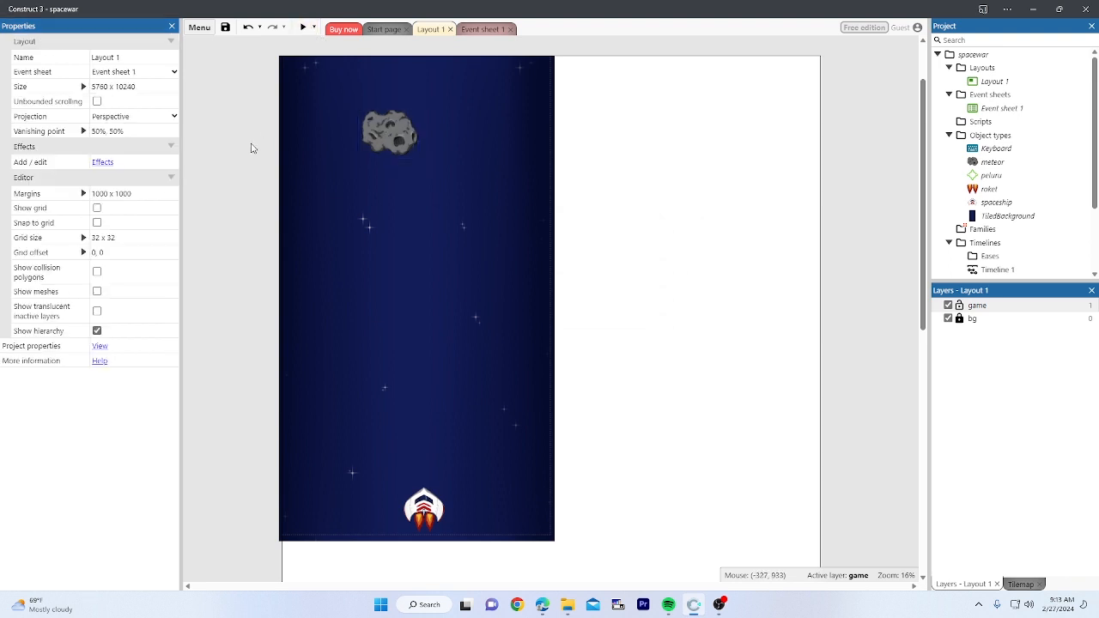
# Step: Glance at the event sheet, then reselect the meteor to inspect its Bullet properties
pyautogui.click(483, 29)
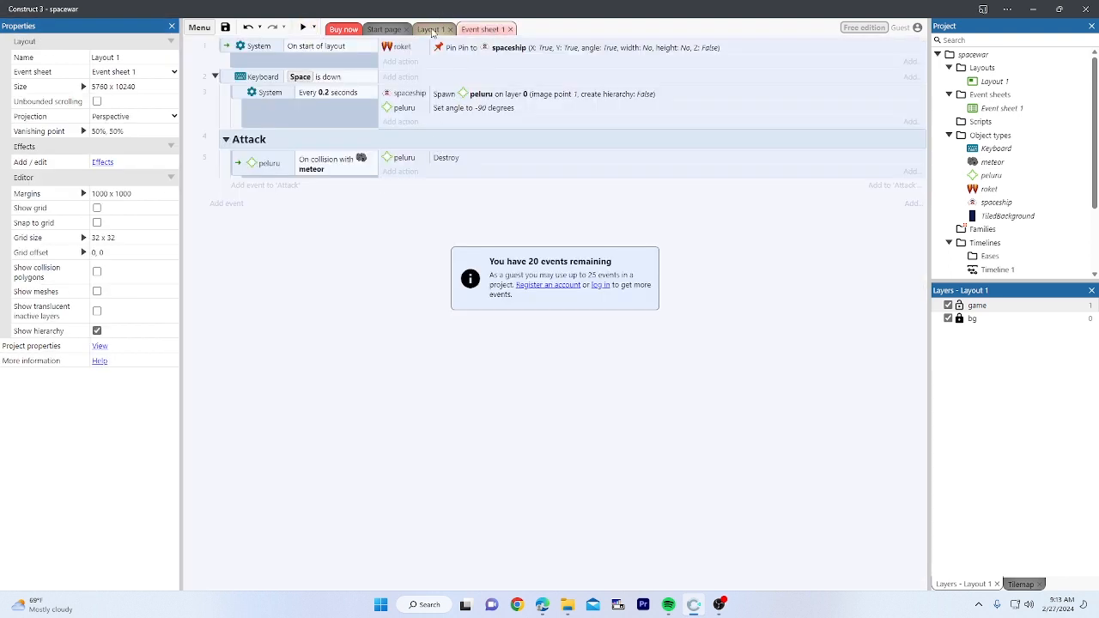
pyautogui.click(432, 30)
pyautogui.click(395, 137)
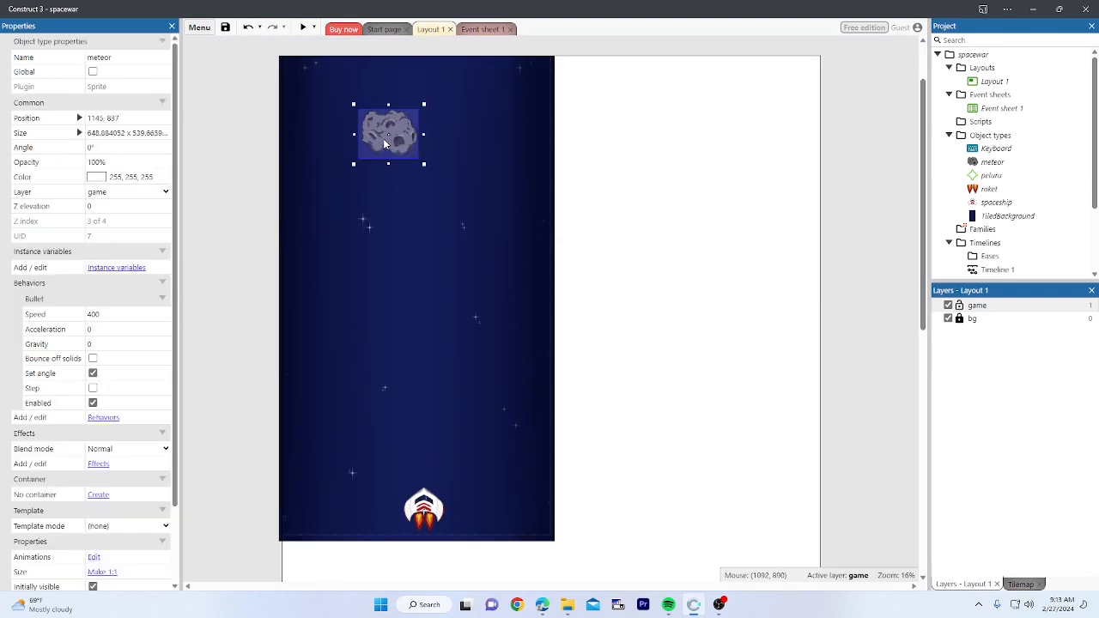
pyautogui.scroll(-2, 55, 341)
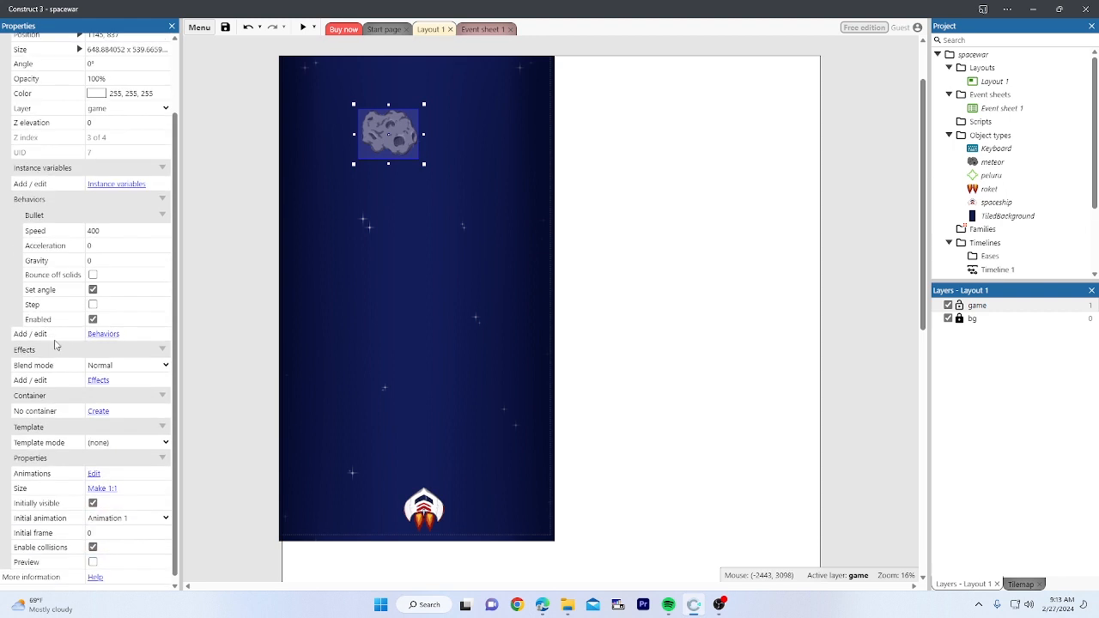
pyautogui.scroll(2, 56, 306)
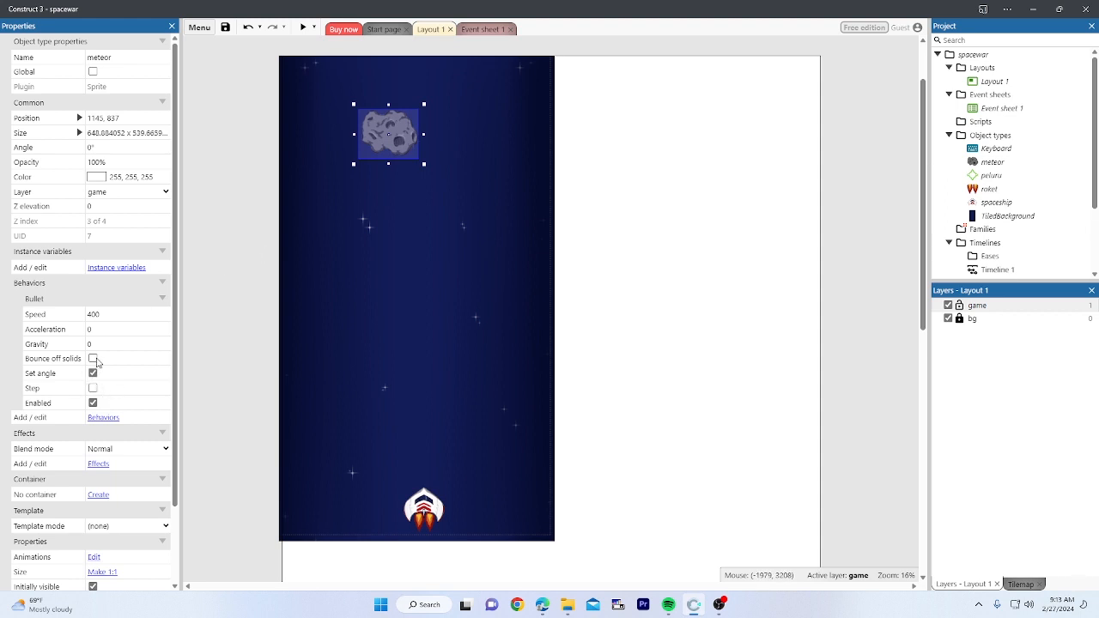
pyautogui.click(93, 388)
# Step: Preview the game, then set the meteor's Bullet speed to 600 and turn off Set angle
pyautogui.click(303, 29)
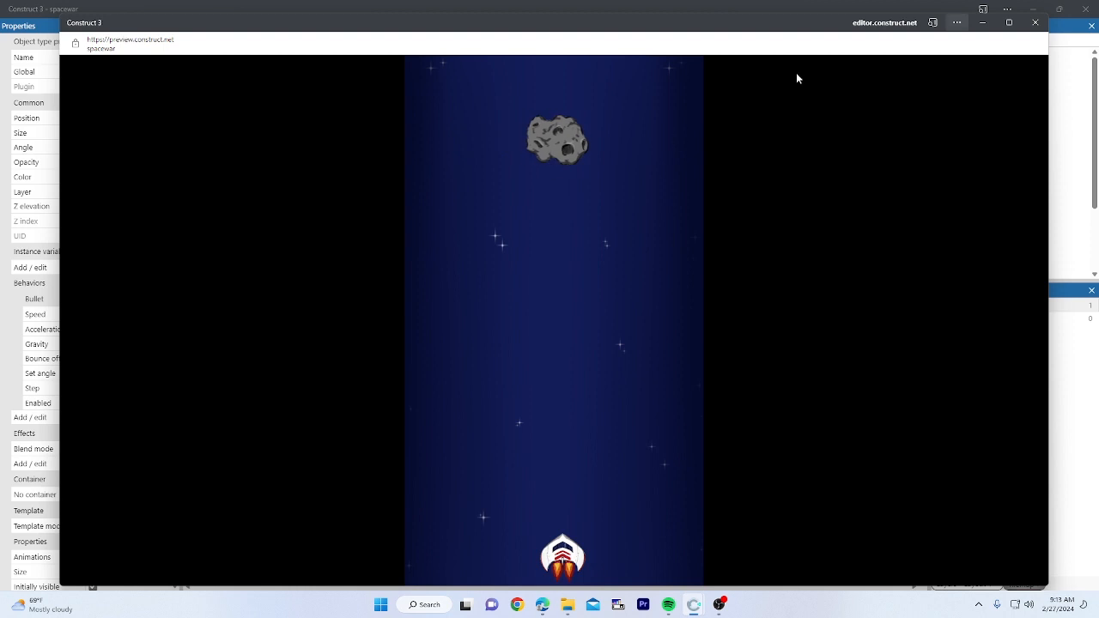
pyautogui.click(1037, 23)
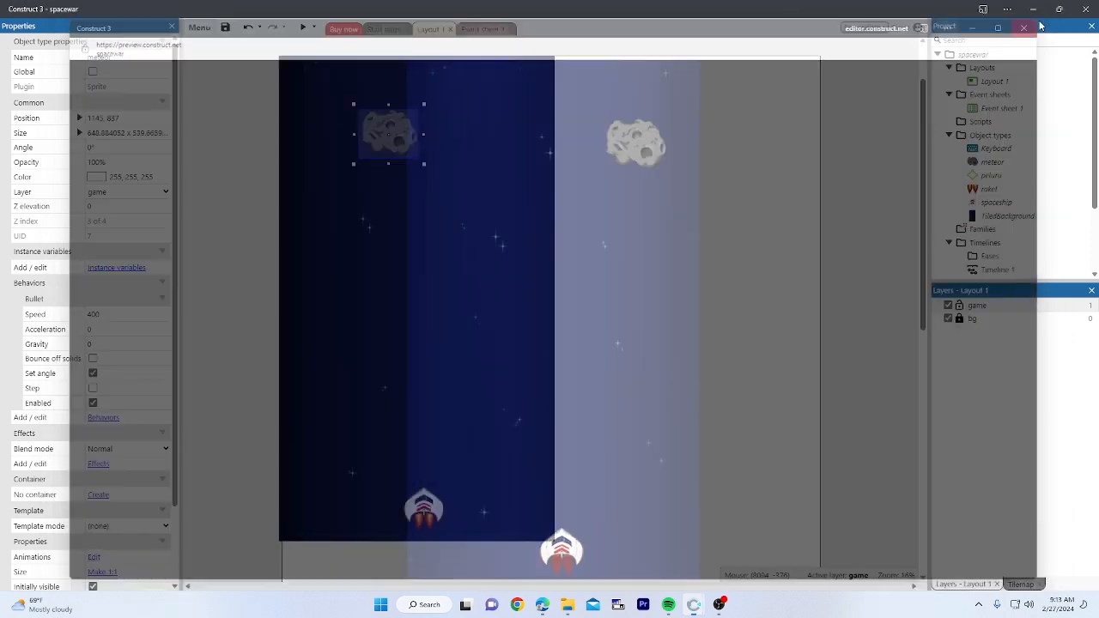
pyautogui.click(137, 314)
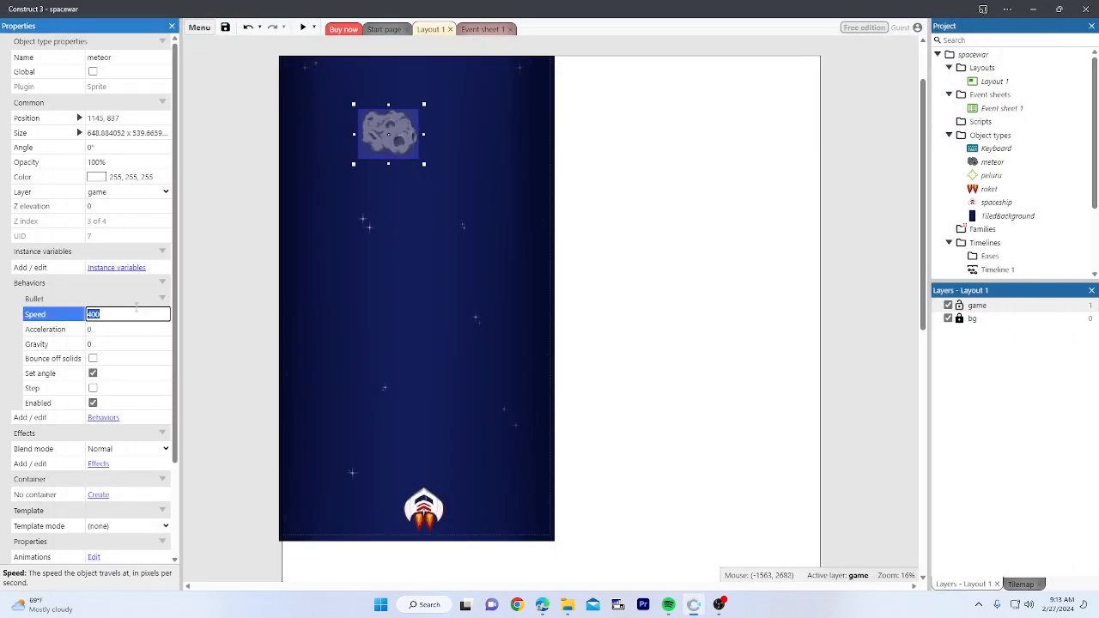
pyautogui.write('6')
pyautogui.scroll(-2, 109, 376)
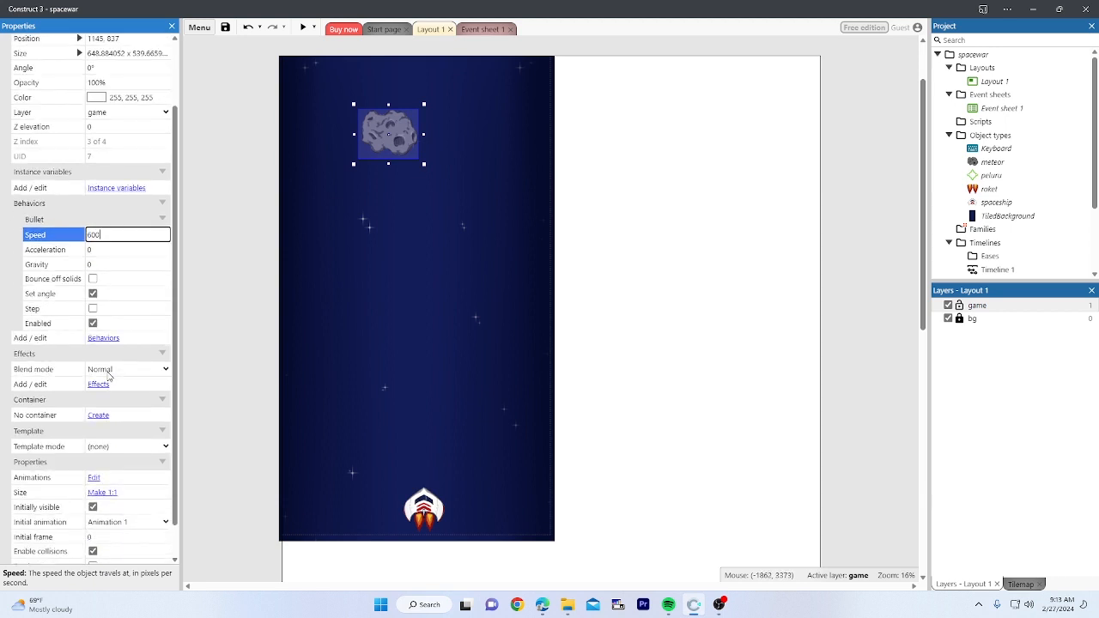
pyautogui.scroll(2, 112, 369)
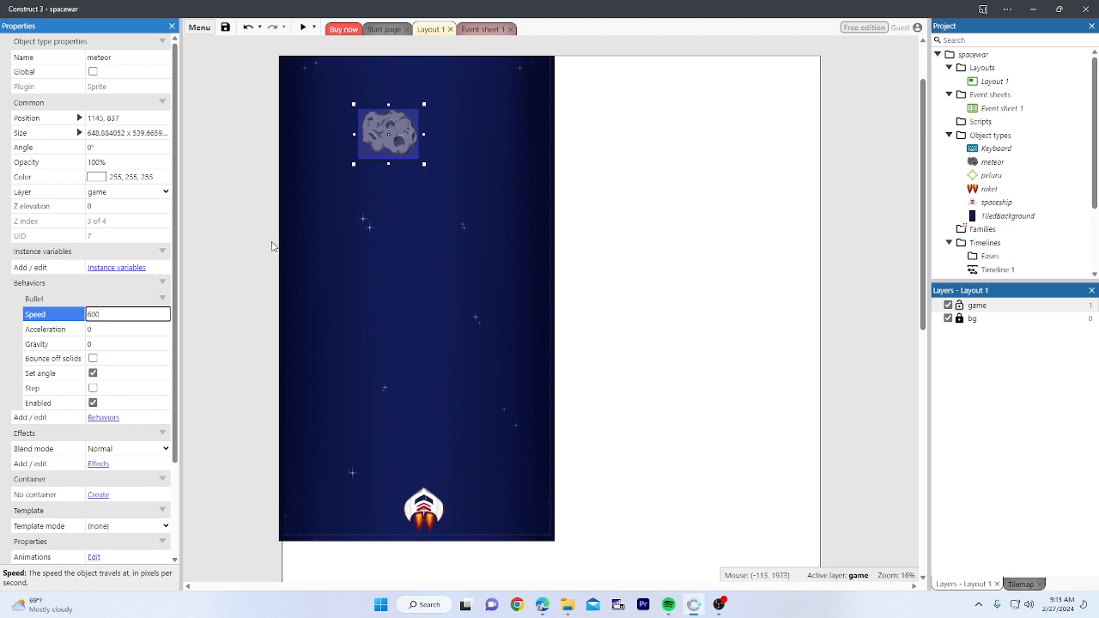
pyautogui.click(93, 373)
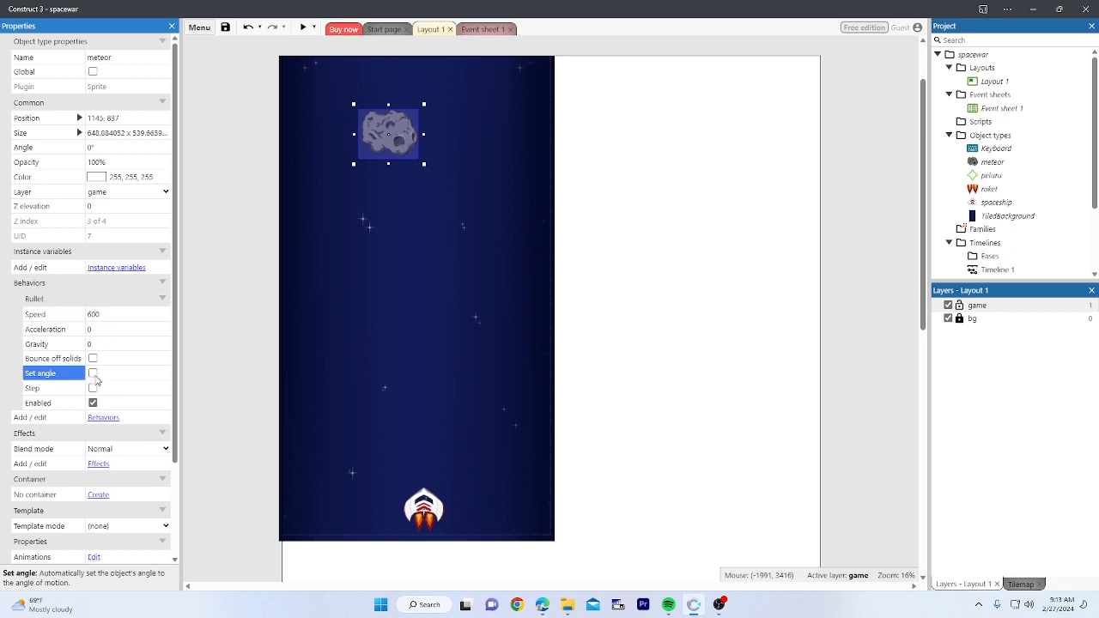
# Step: Preview the game again and re-enable Set angle on the meteor's Bullet
pyautogui.click(304, 27)
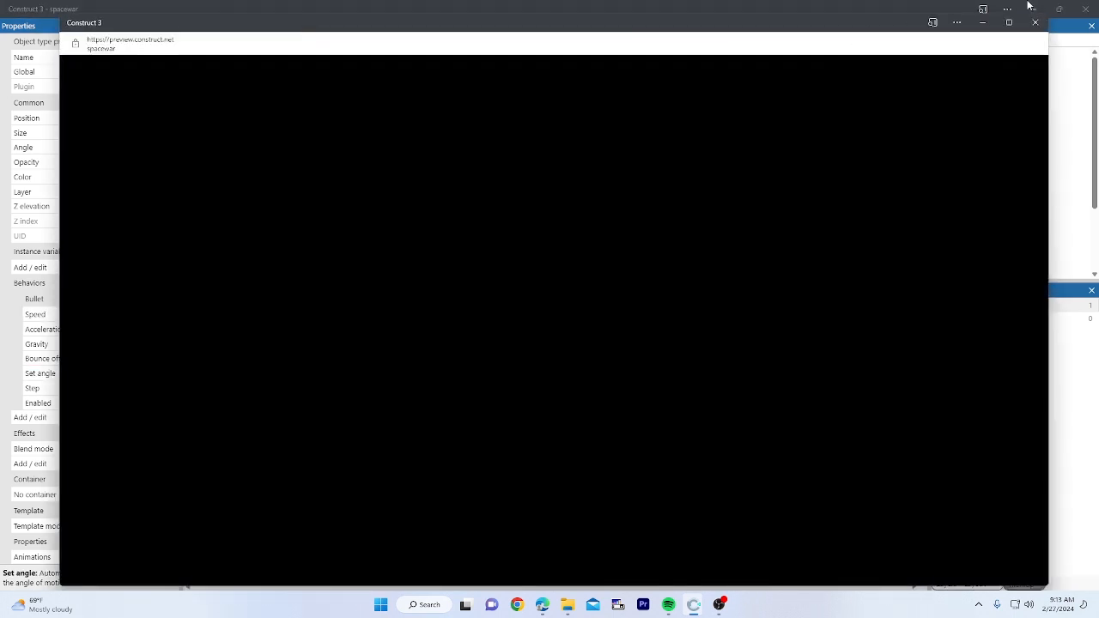
pyautogui.click(1036, 25)
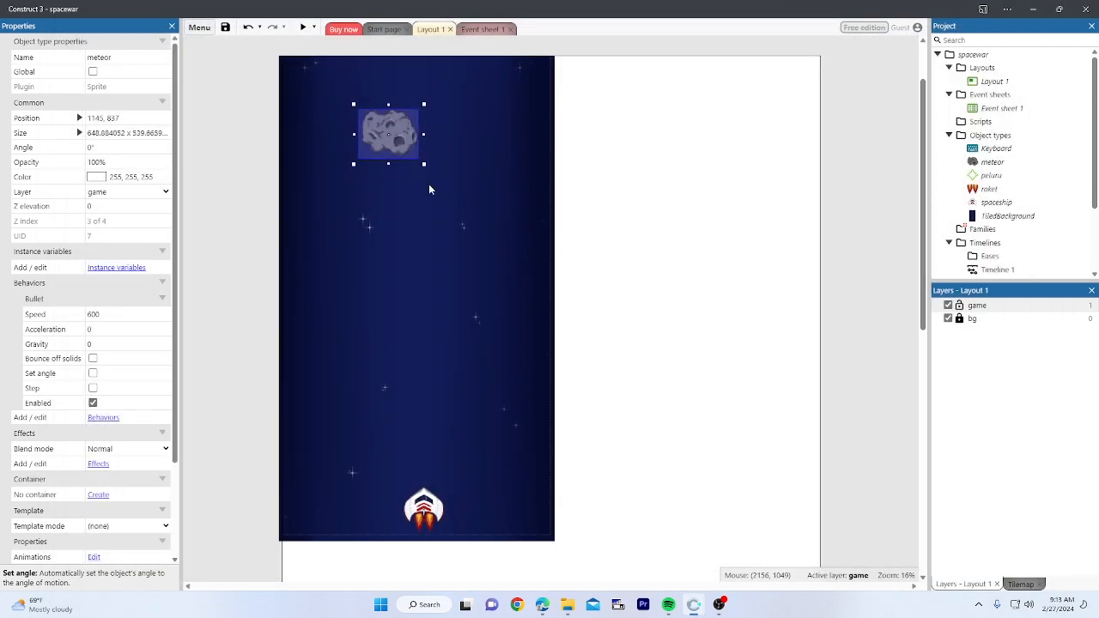
pyautogui.click(93, 373)
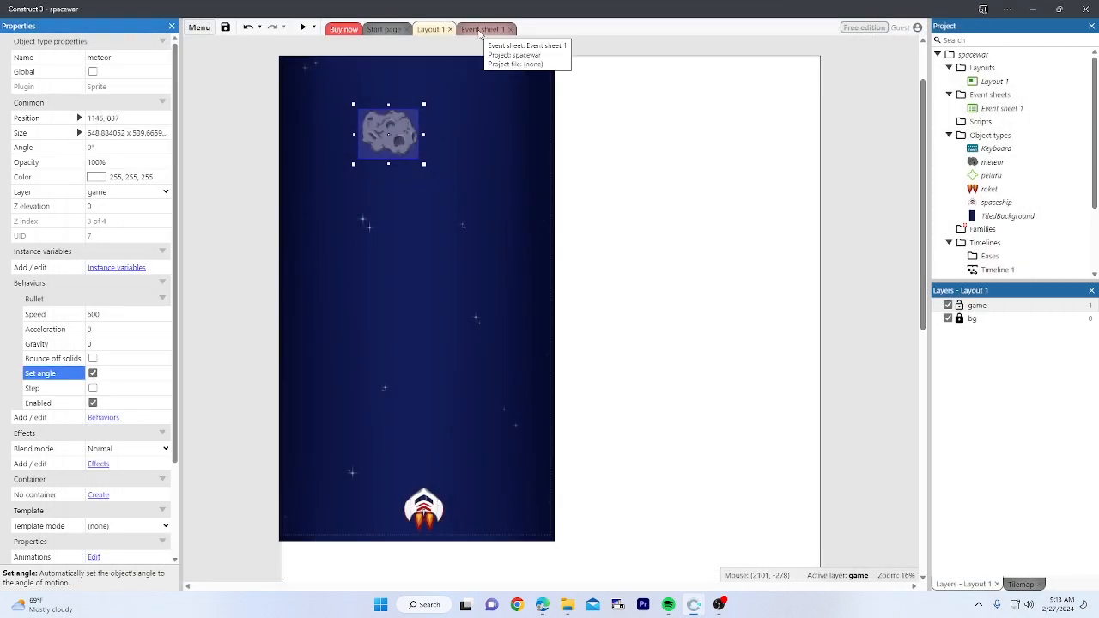
pyautogui.click(412, 89)
pyautogui.click(386, 129)
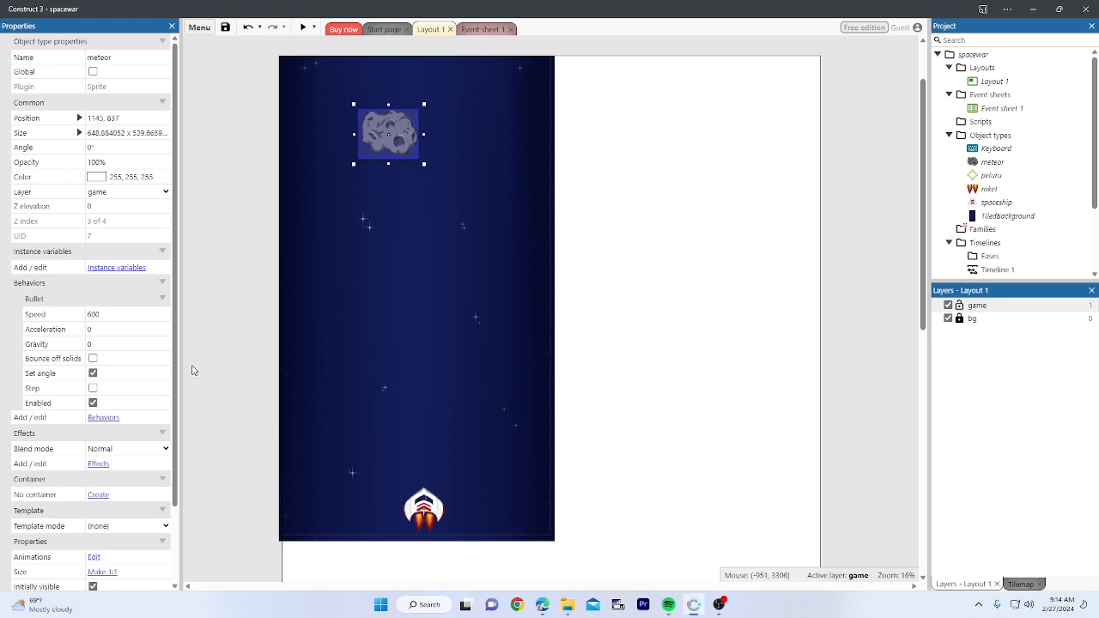
# Step: Add a Rotate behavior (speed 180) to the meteor and run a layout preview
pyautogui.click(114, 420)
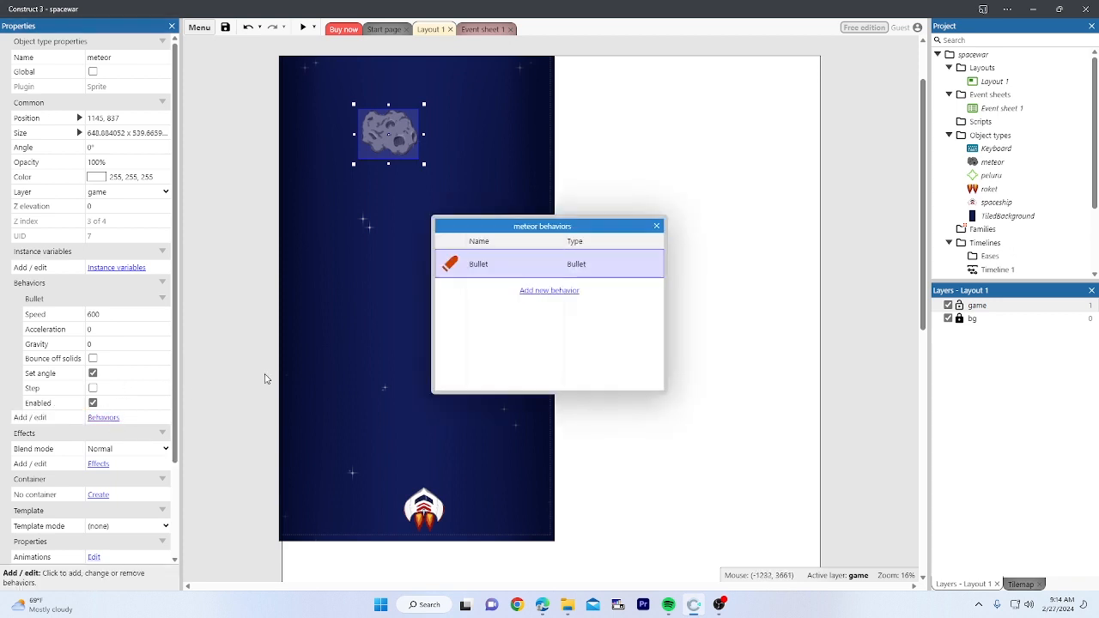
pyautogui.click(529, 292)
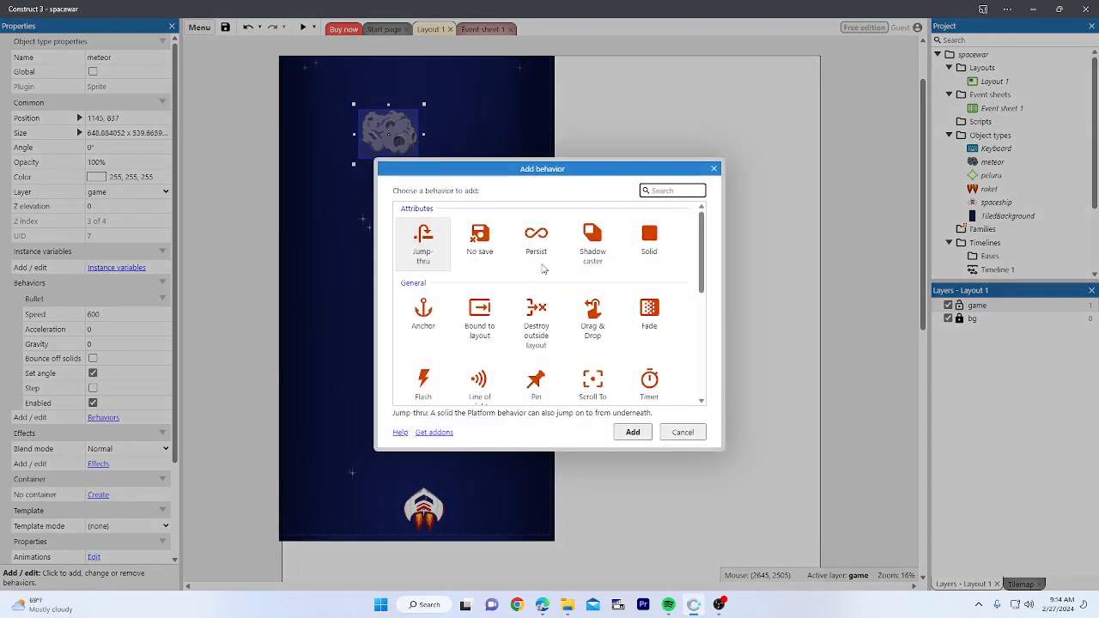
pyautogui.click(713, 169)
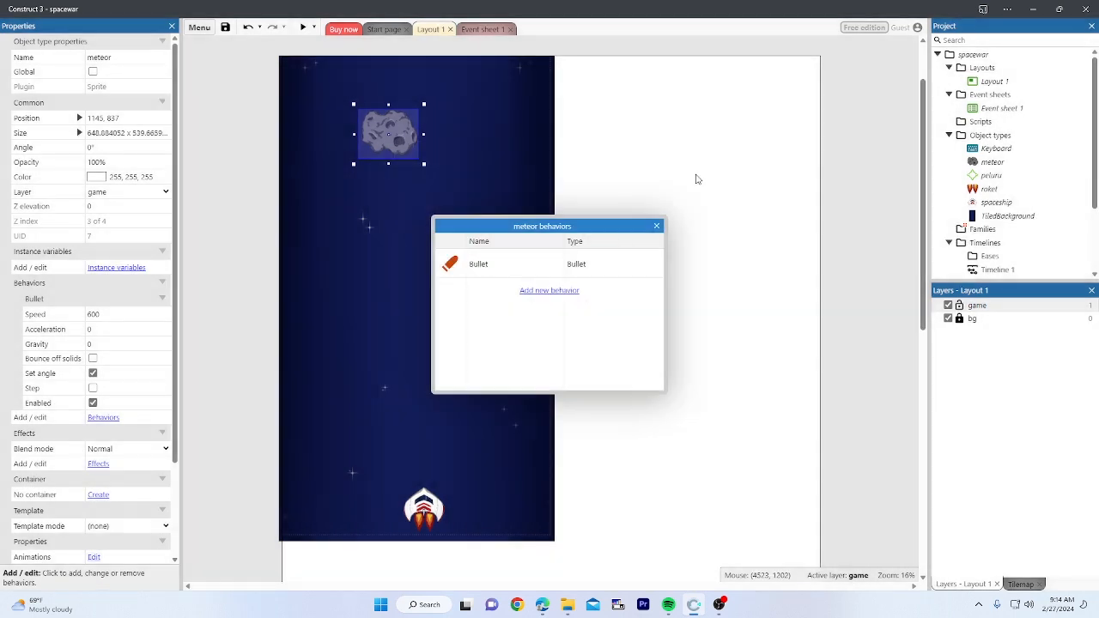
pyautogui.click(564, 291)
pyautogui.write('ro')
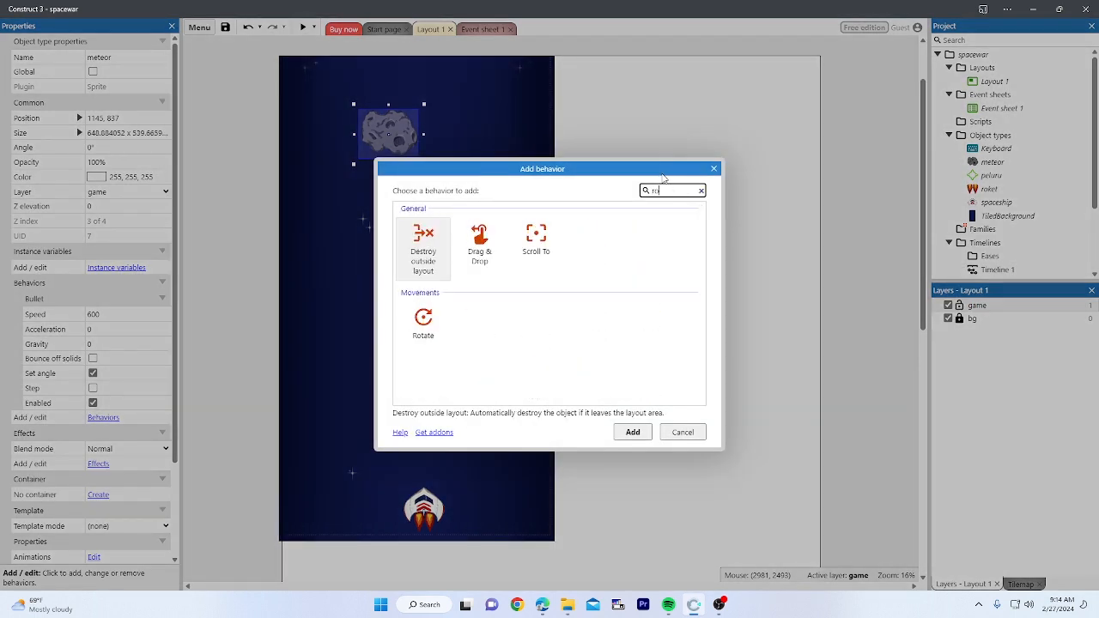
pyautogui.doubleClick(424, 324)
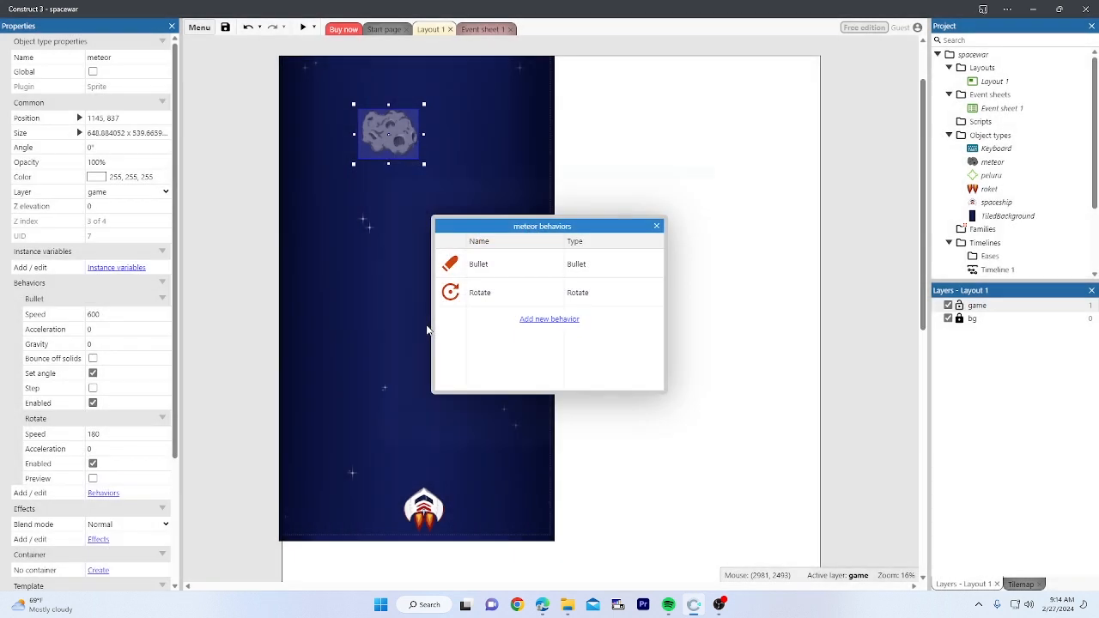
pyautogui.click(656, 227)
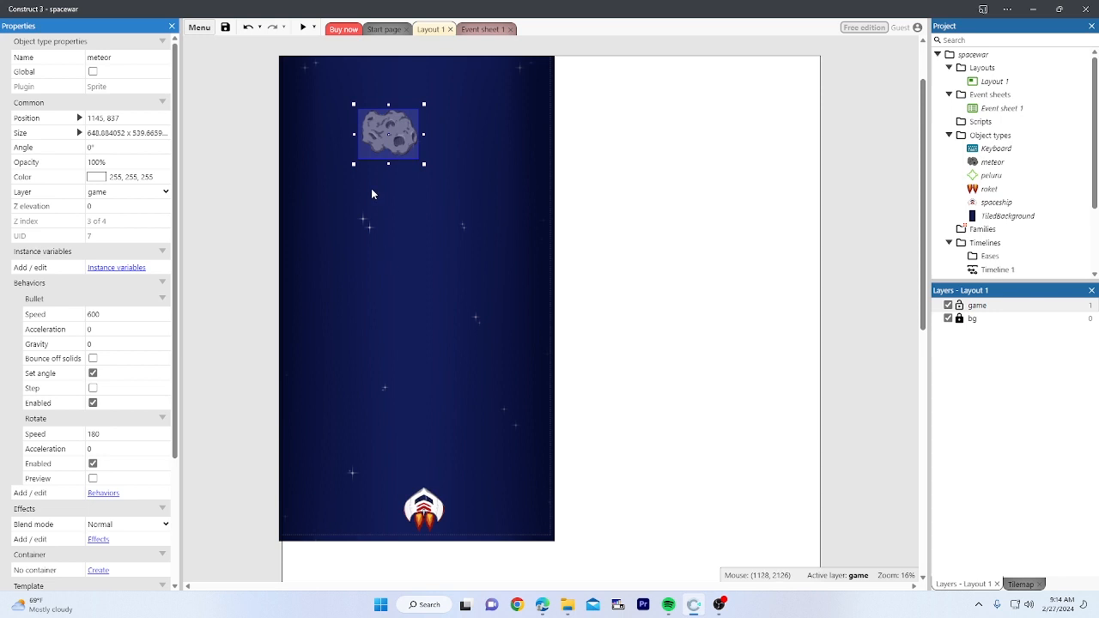
pyautogui.click(303, 29)
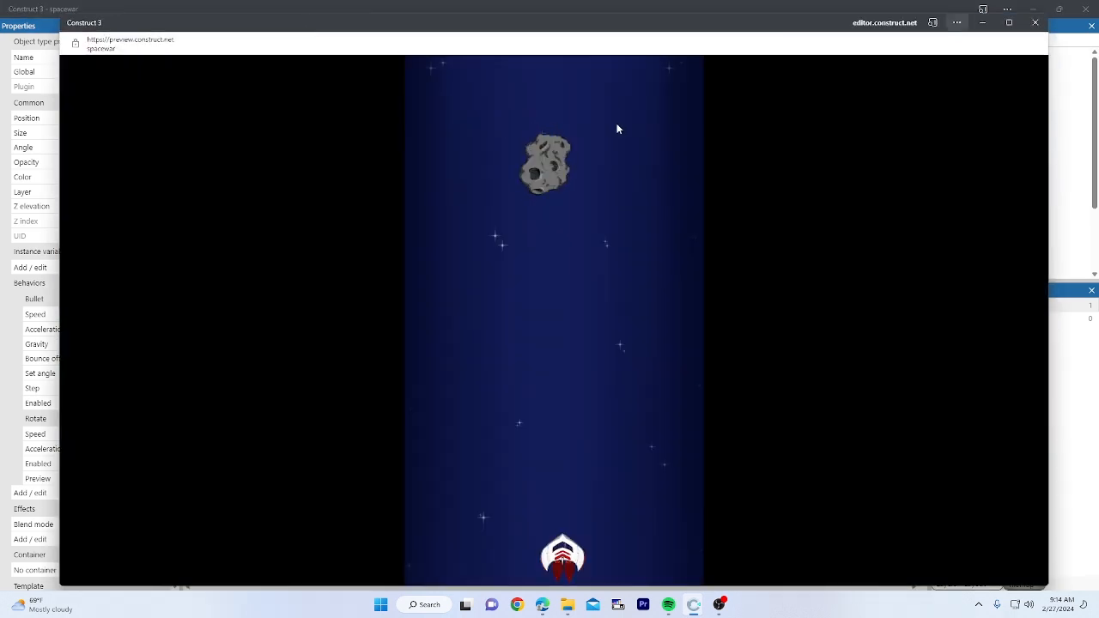
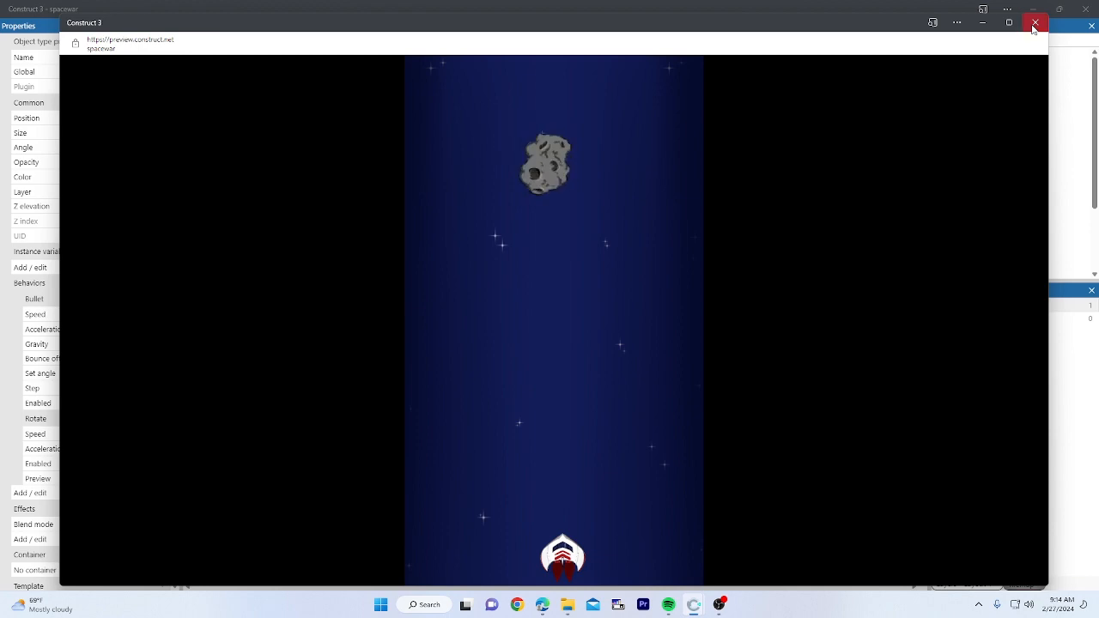
# Step: Close the game preview and scroll back down the meteor's Properties panel
pyautogui.click(1035, 24)
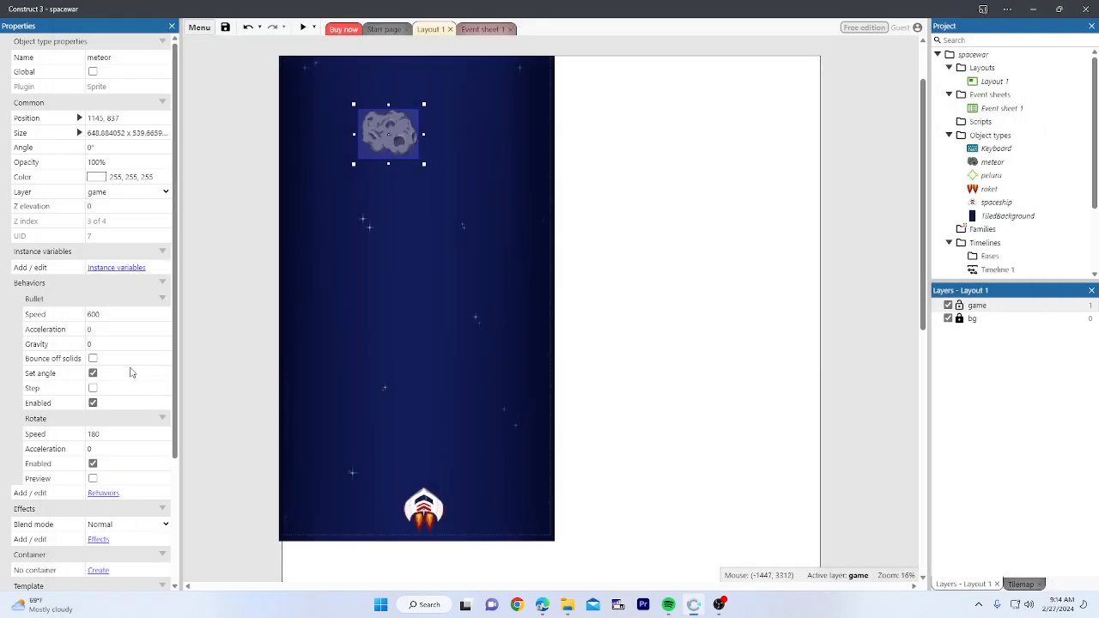
pyautogui.scroll(-2, 103, 461)
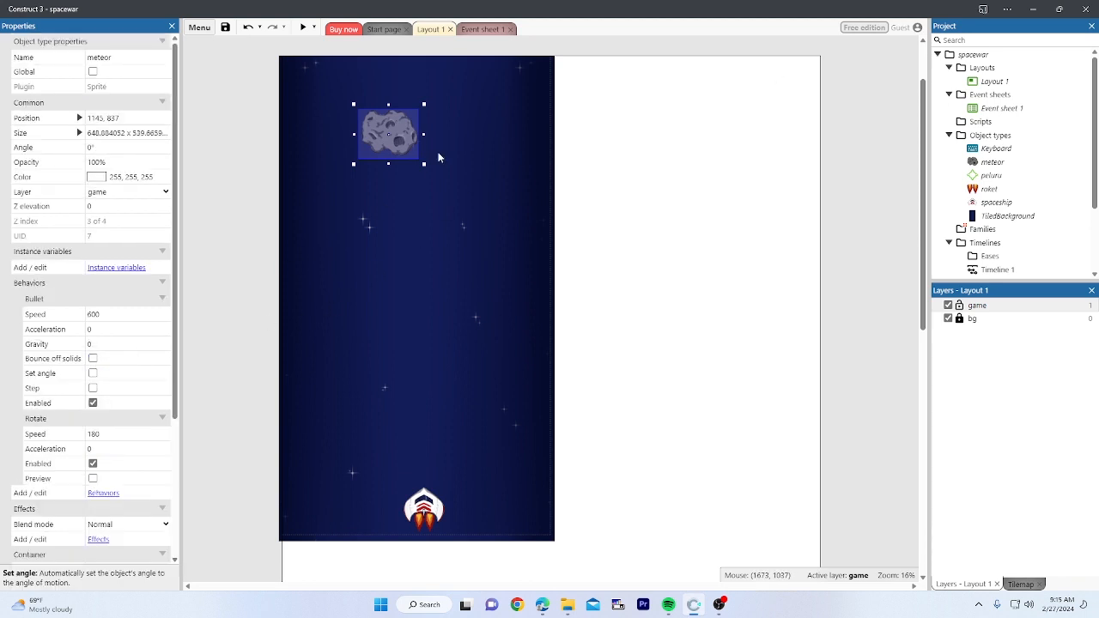
# Step: Turn off the meteor Bullet's Set angle and read the help for Behaviors, Bullet and Set angle
pyautogui.click(93, 373)
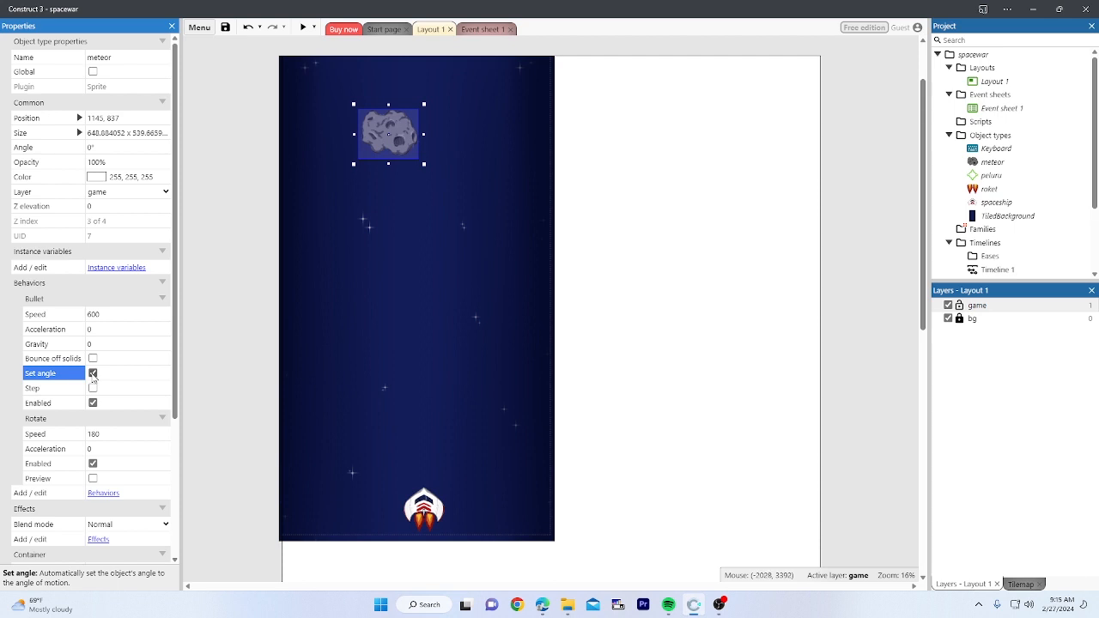
pyautogui.click(93, 373)
pyautogui.click(111, 282)
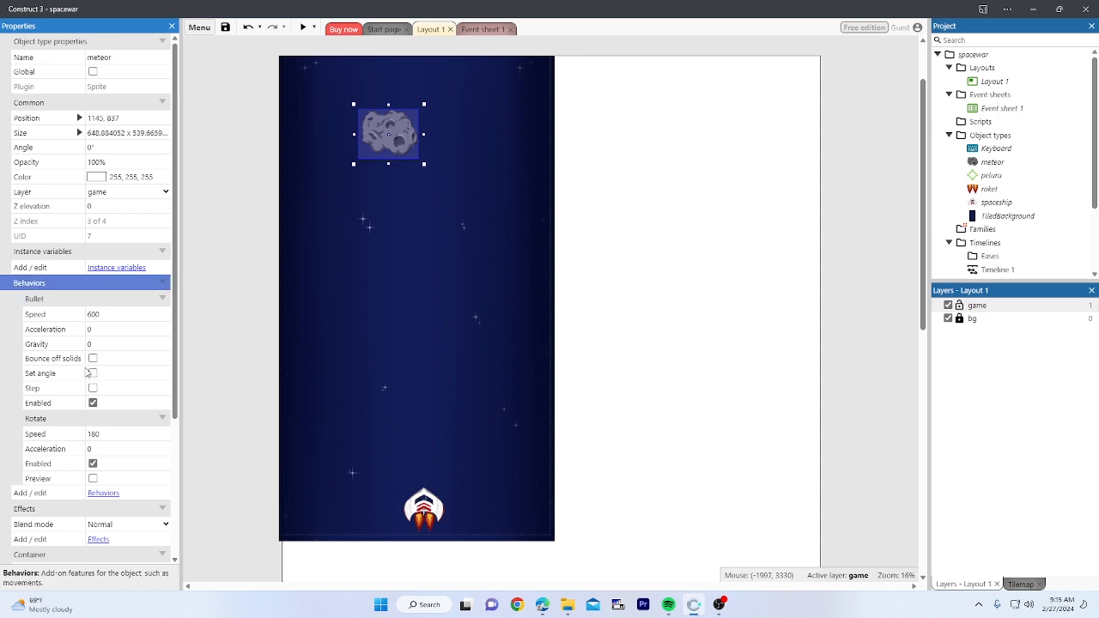
pyautogui.click(52, 304)
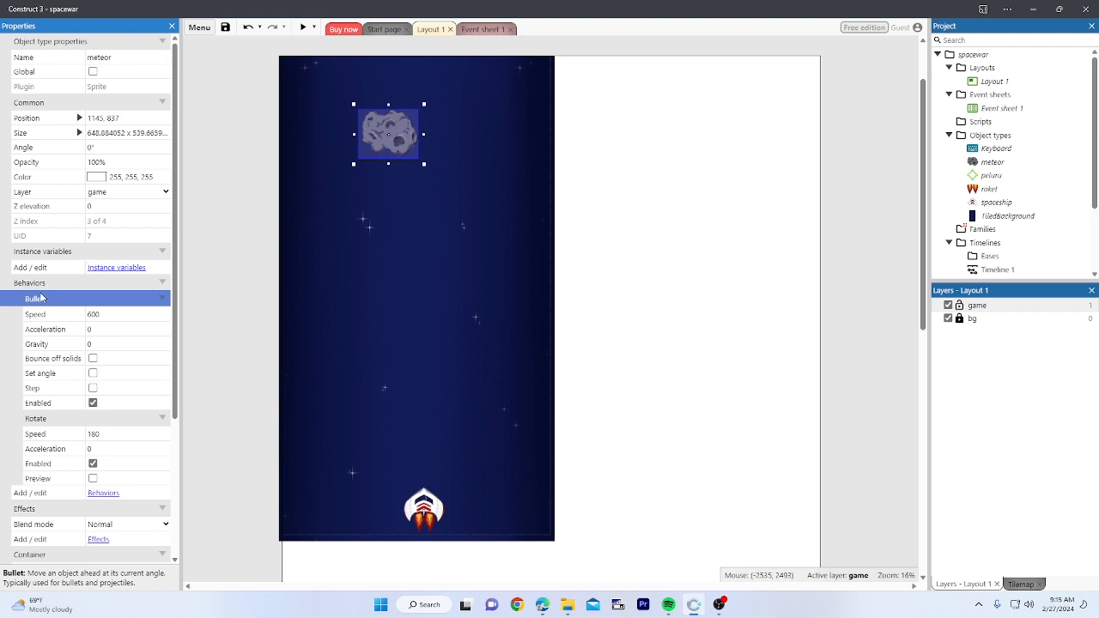
pyautogui.click(49, 376)
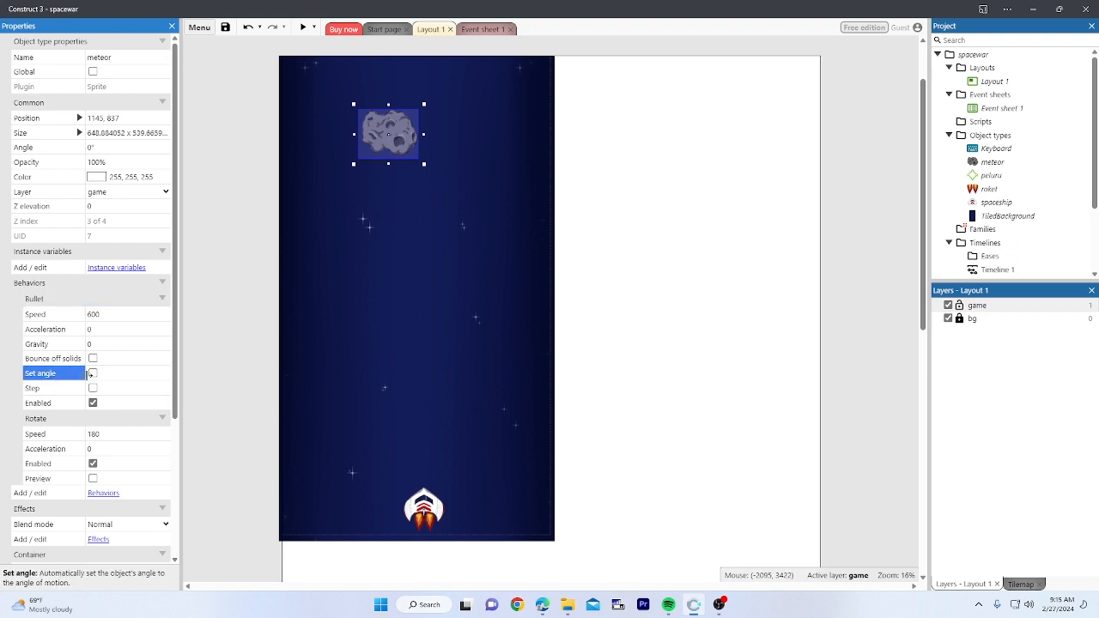
# Step: Preview the game, close it, and reselect the meteor in the layout
pyautogui.click(303, 28)
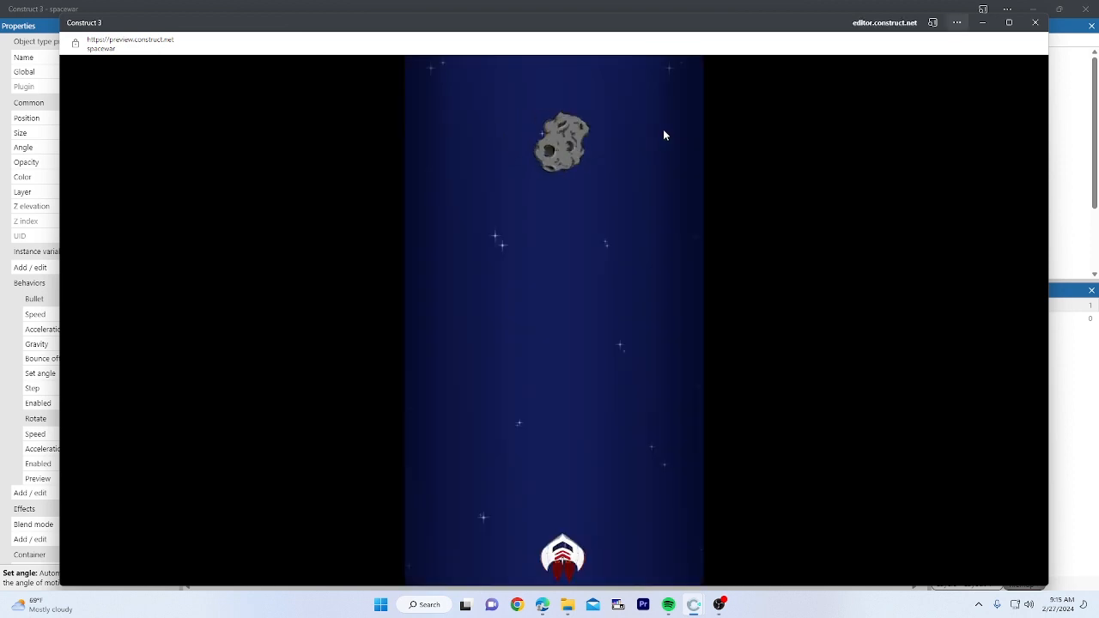
pyautogui.click(1037, 24)
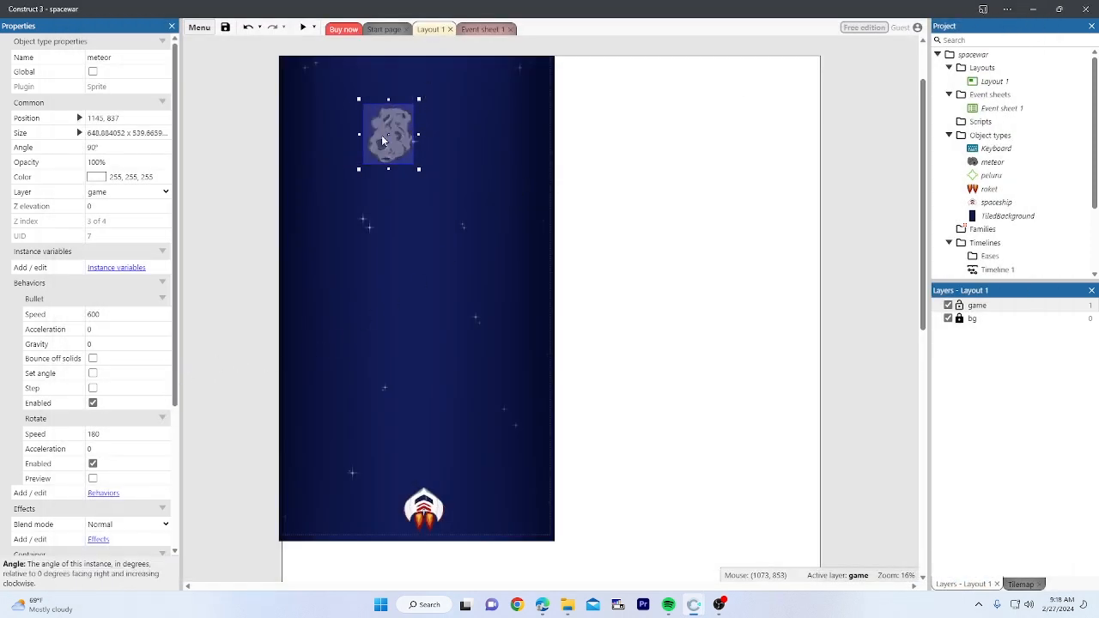
pyautogui.click(383, 139)
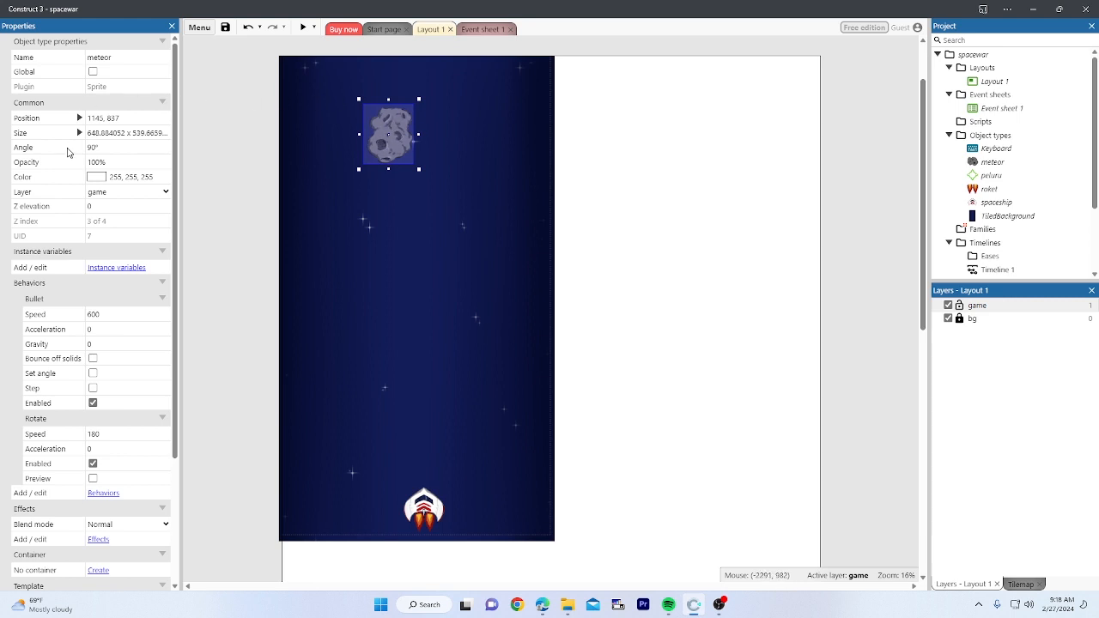
pyautogui.scroll(-2, 73, 142)
pyautogui.scroll(2, 73, 139)
pyautogui.click(92, 148)
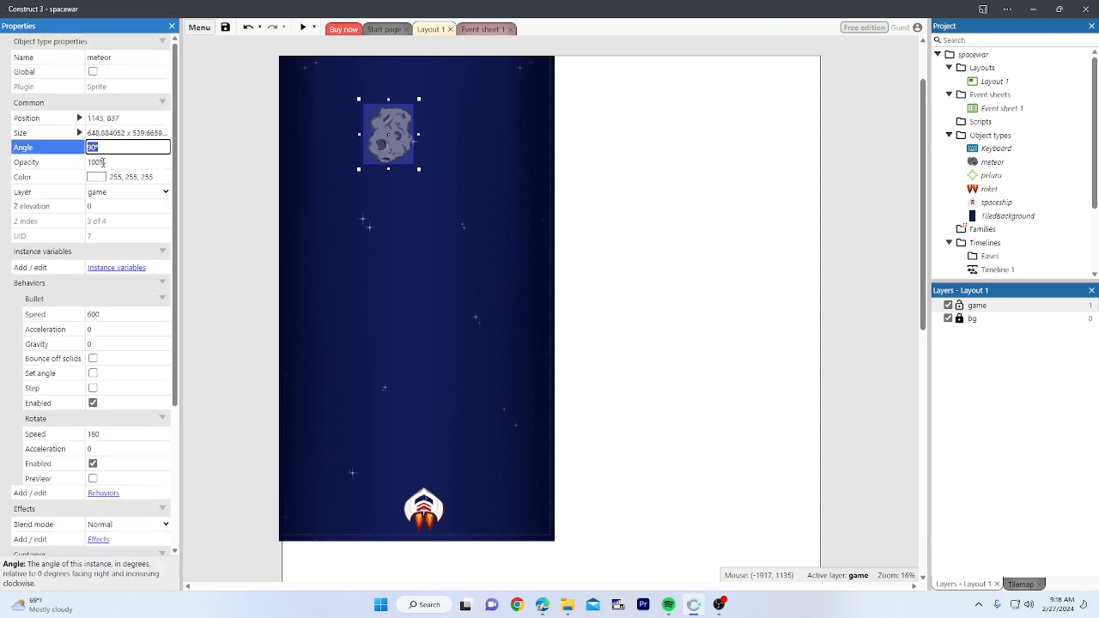
pyautogui.write('0')
pyautogui.click(103, 162)
pyautogui.click(92, 148)
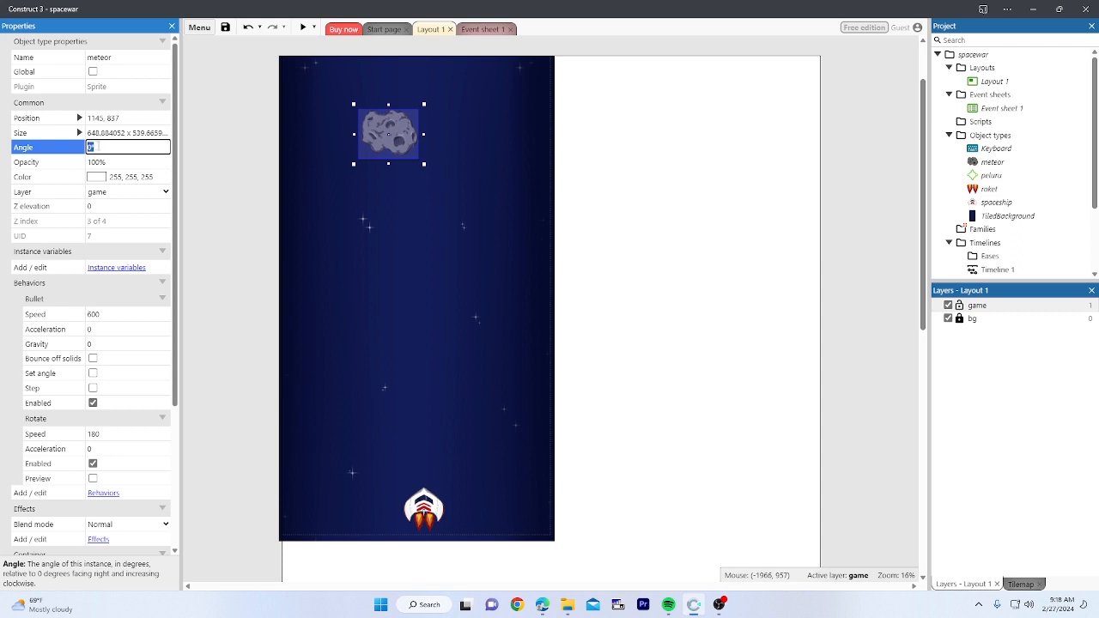
pyautogui.click(192, 152)
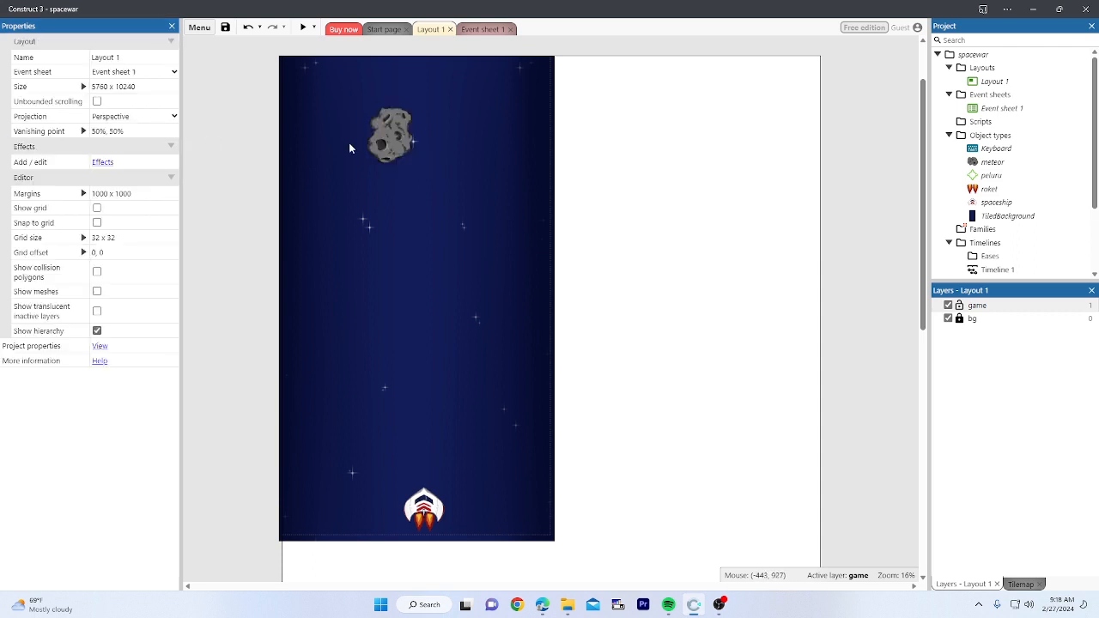
pyautogui.click(383, 132)
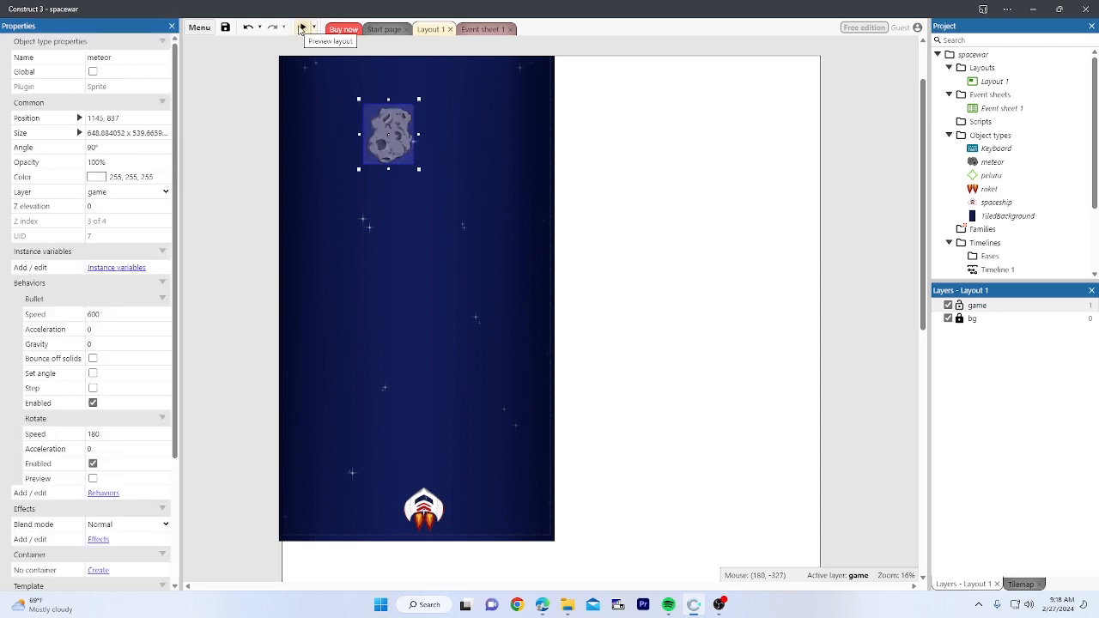
pyautogui.click(302, 28)
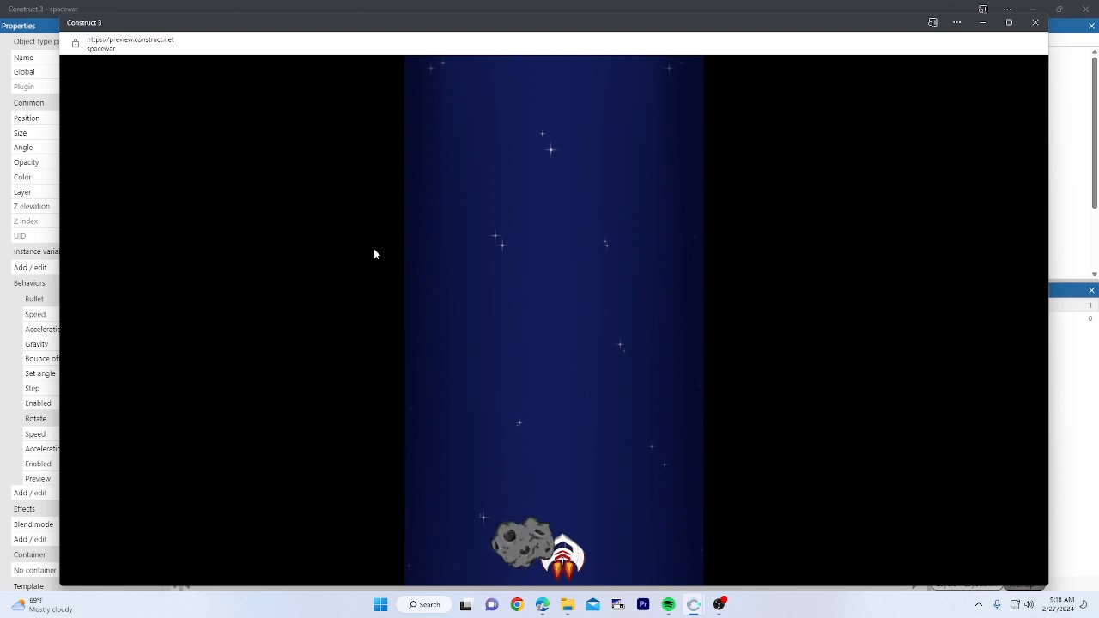
pyautogui.click(1036, 26)
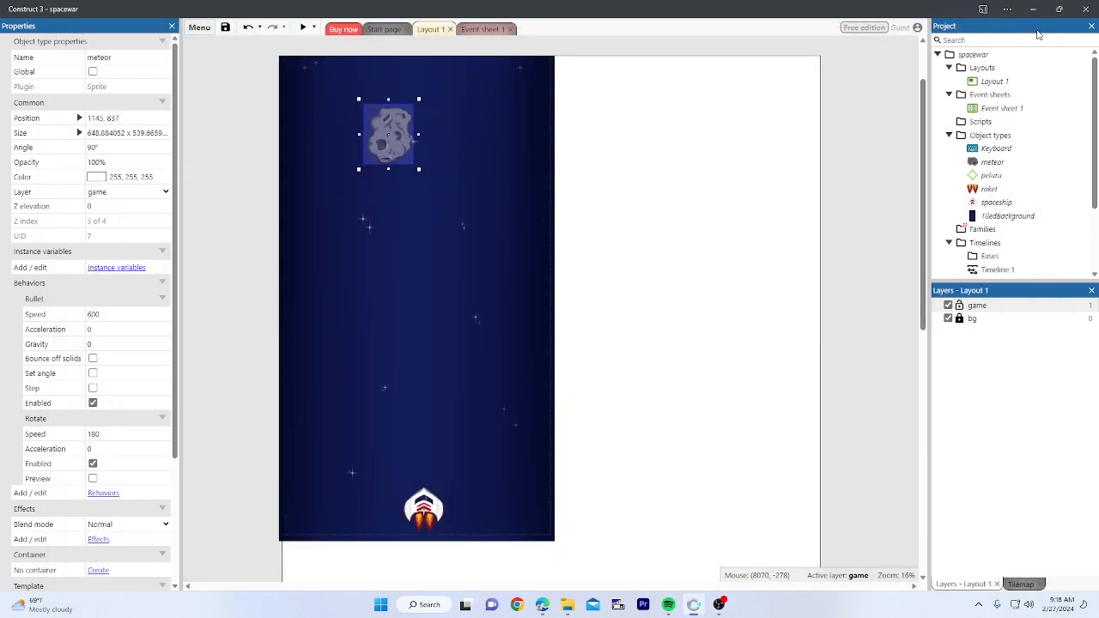
pyautogui.click(675, 209)
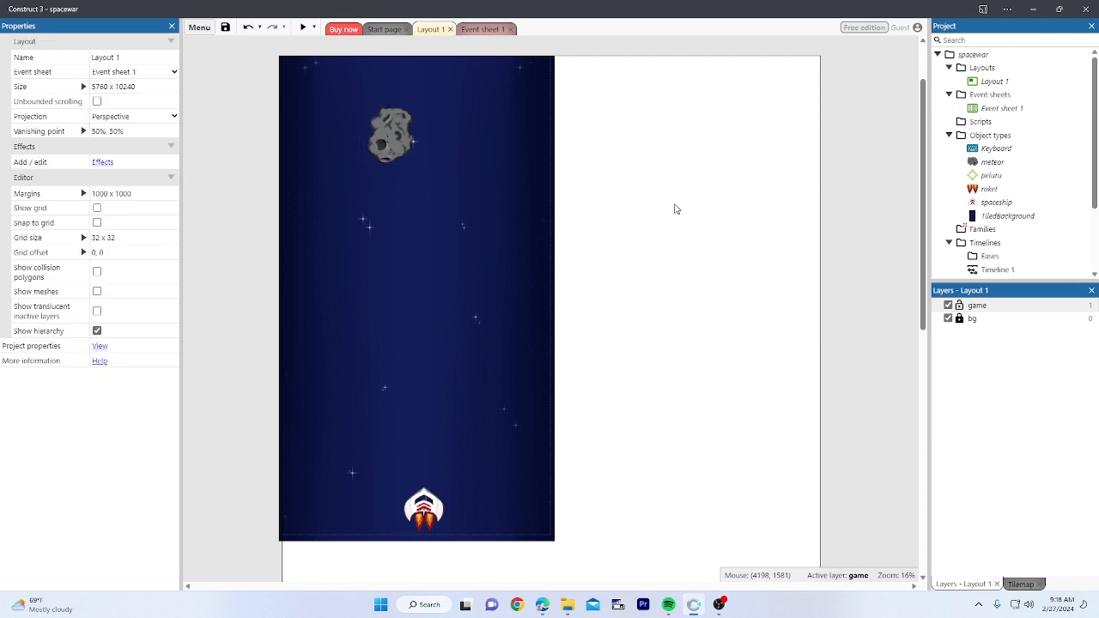
pyautogui.click(303, 29)
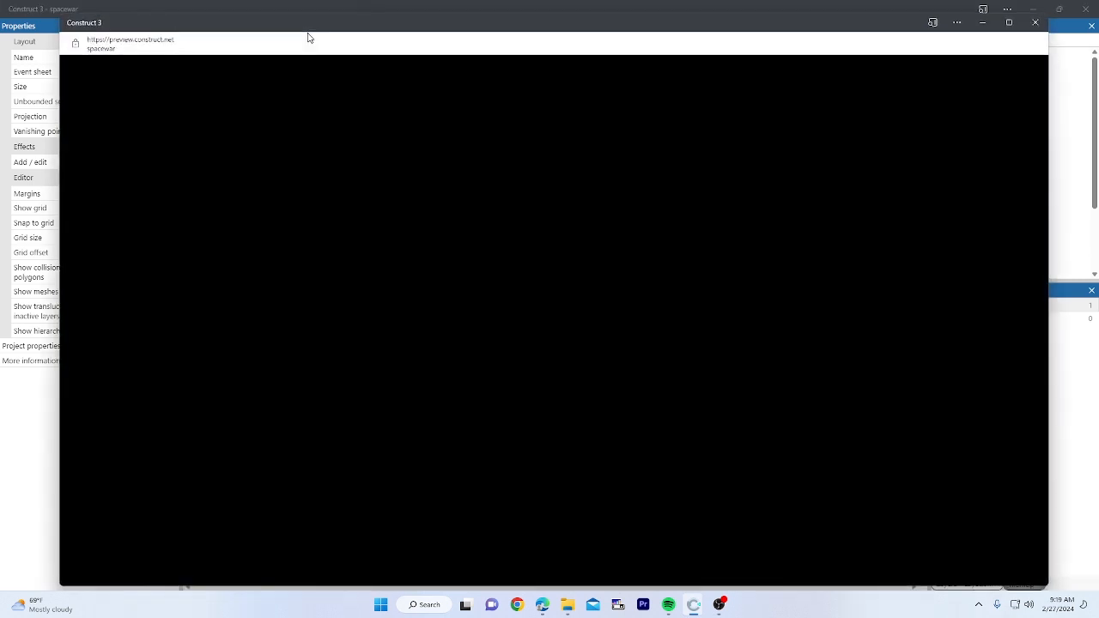
pyautogui.press('Up')
pyautogui.press('Left')
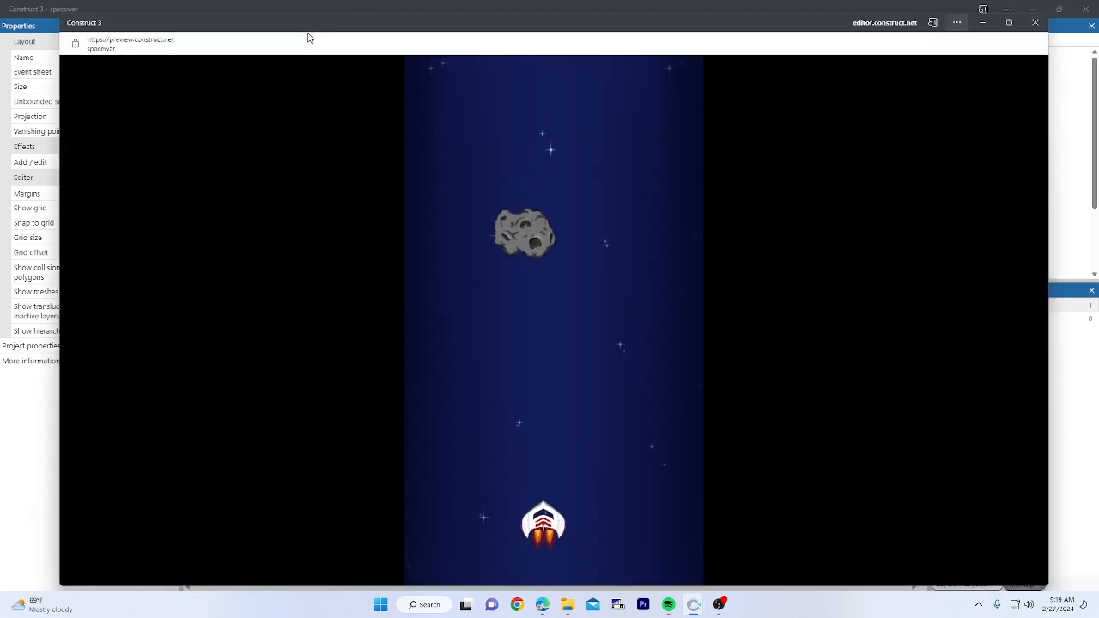
pyautogui.press('space')
pyautogui.press('space')
pyautogui.press('space')
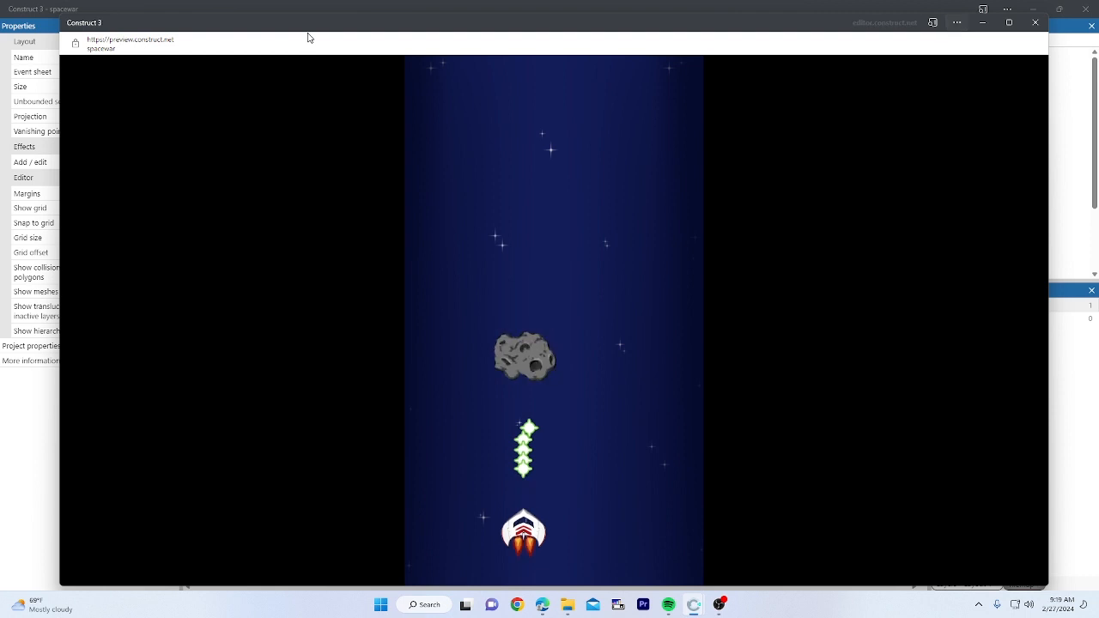
pyautogui.press('Down')
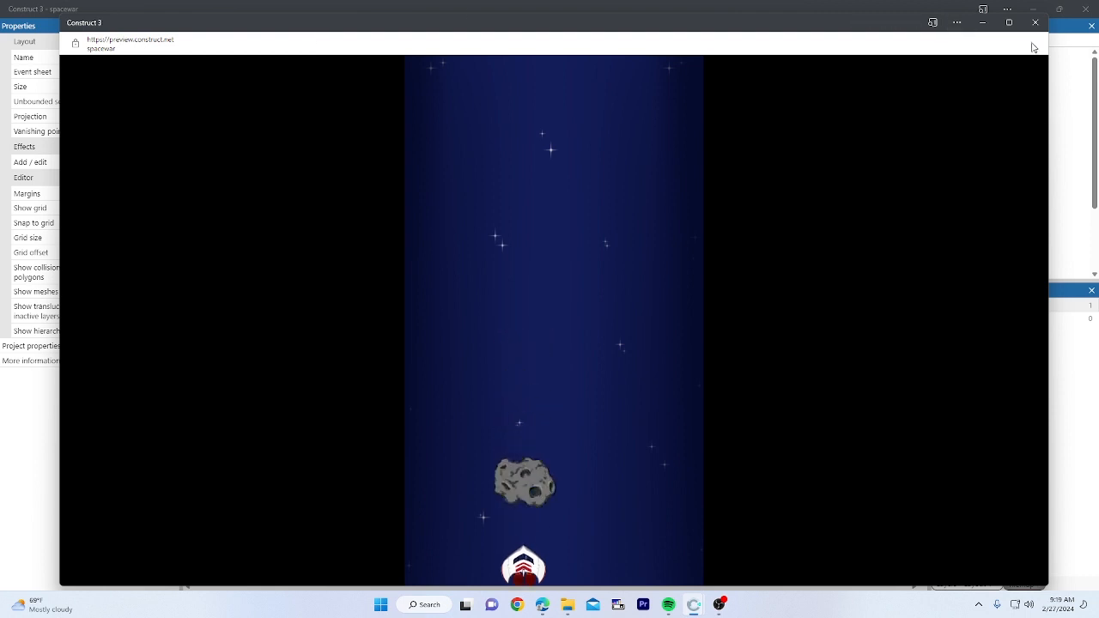
pyautogui.click(1034, 23)
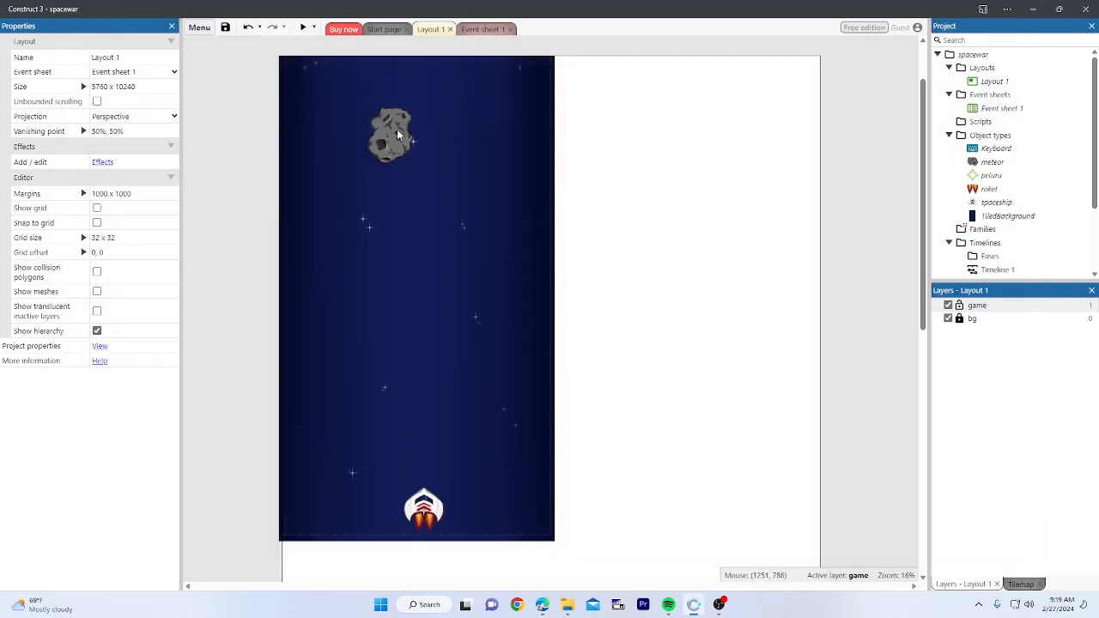
pyautogui.click(395, 133)
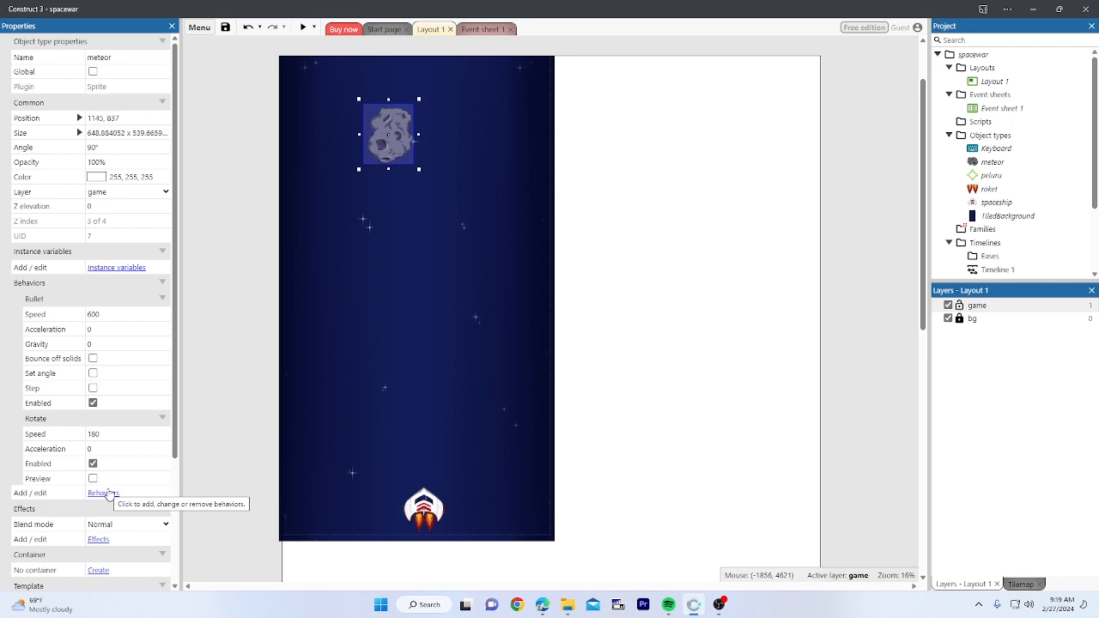
# Step: Add the Flash behavior to the meteor from its behaviors dialog
pyautogui.click(105, 494)
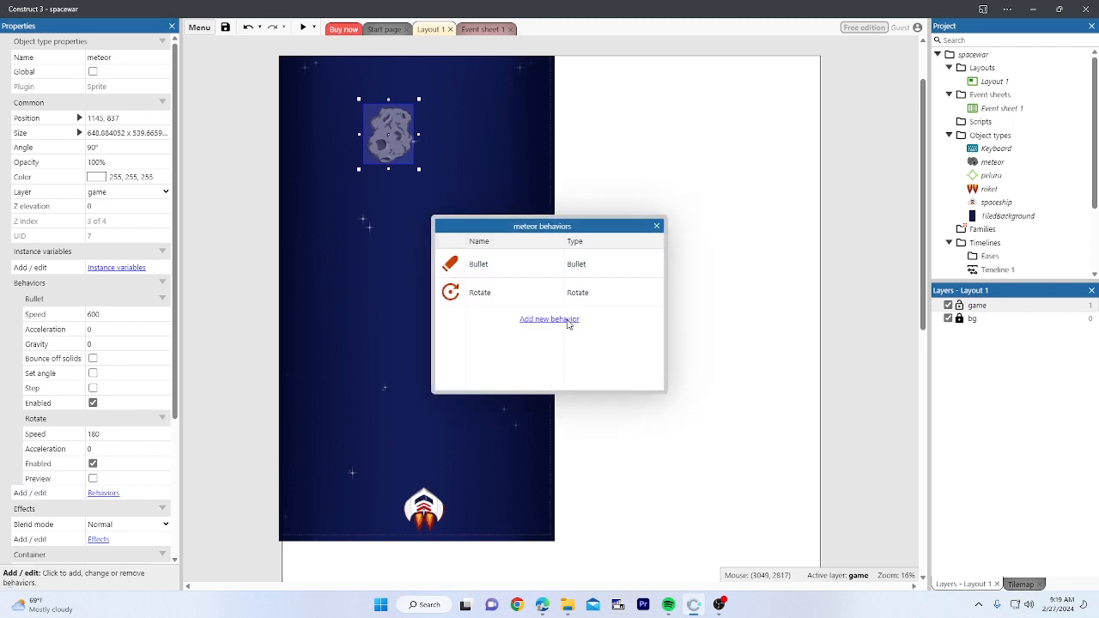
pyautogui.click(568, 324)
pyautogui.write('l')
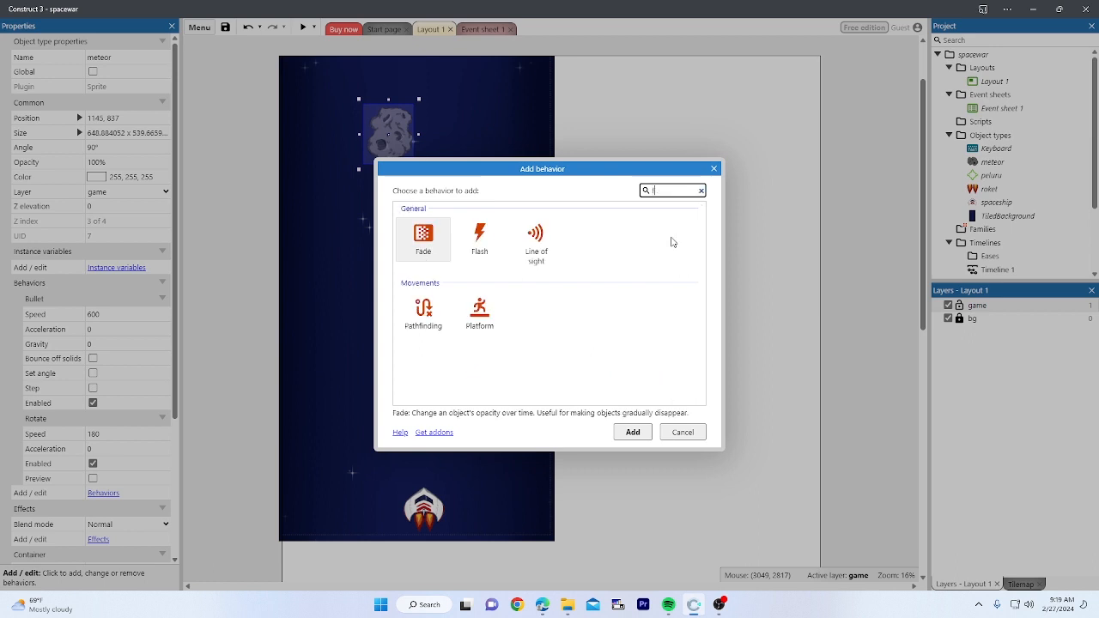
pyautogui.write('l')
pyautogui.click(444, 239)
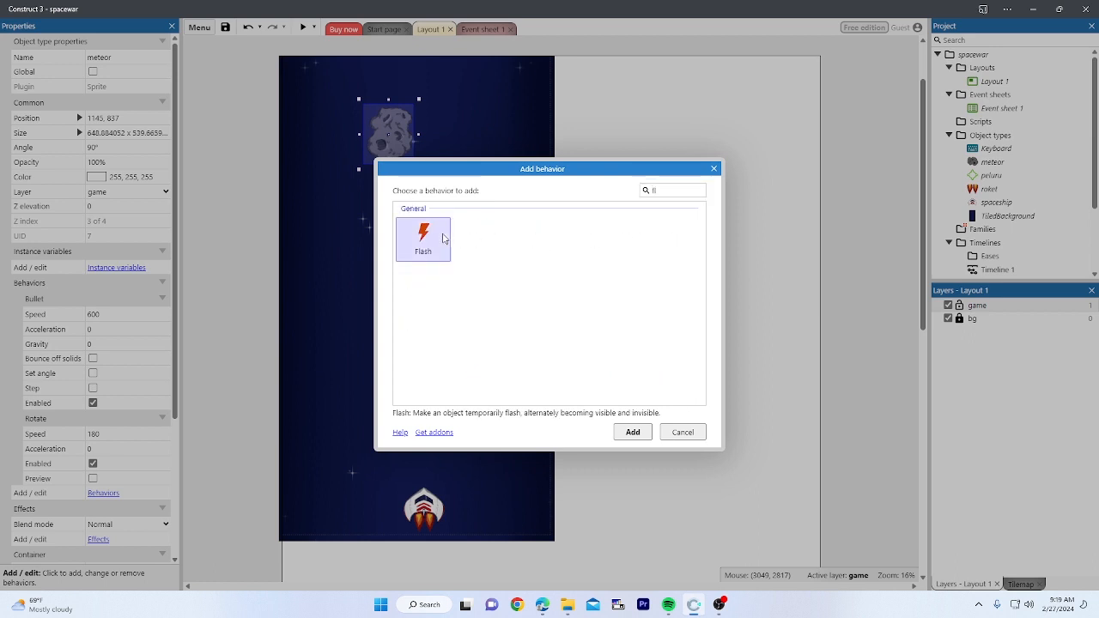
pyautogui.doubleClick(443, 239)
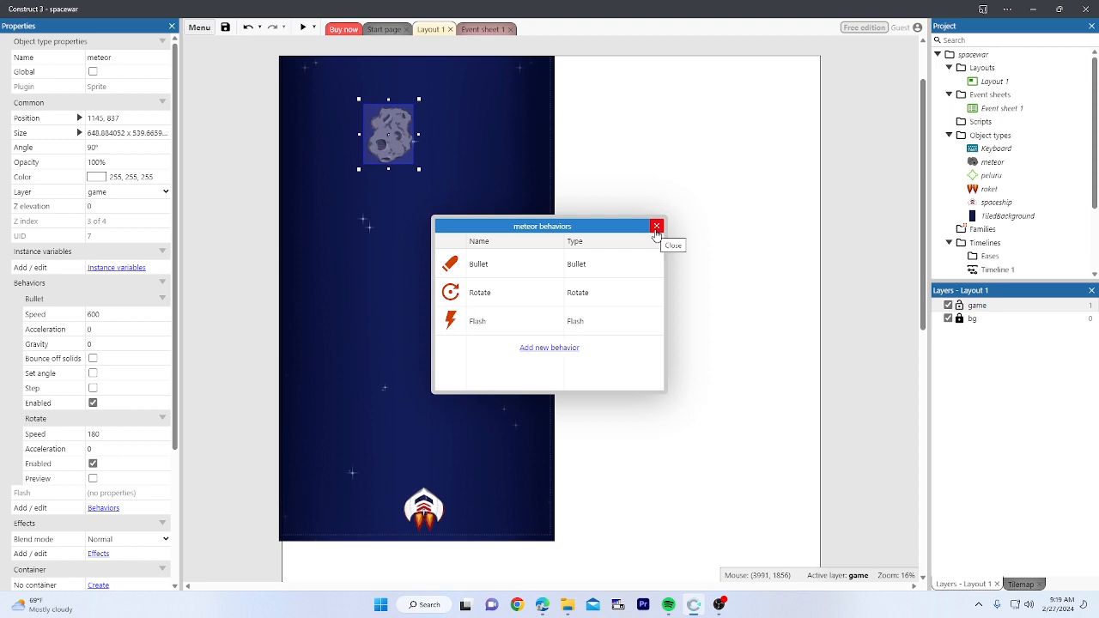
pyautogui.click(657, 230)
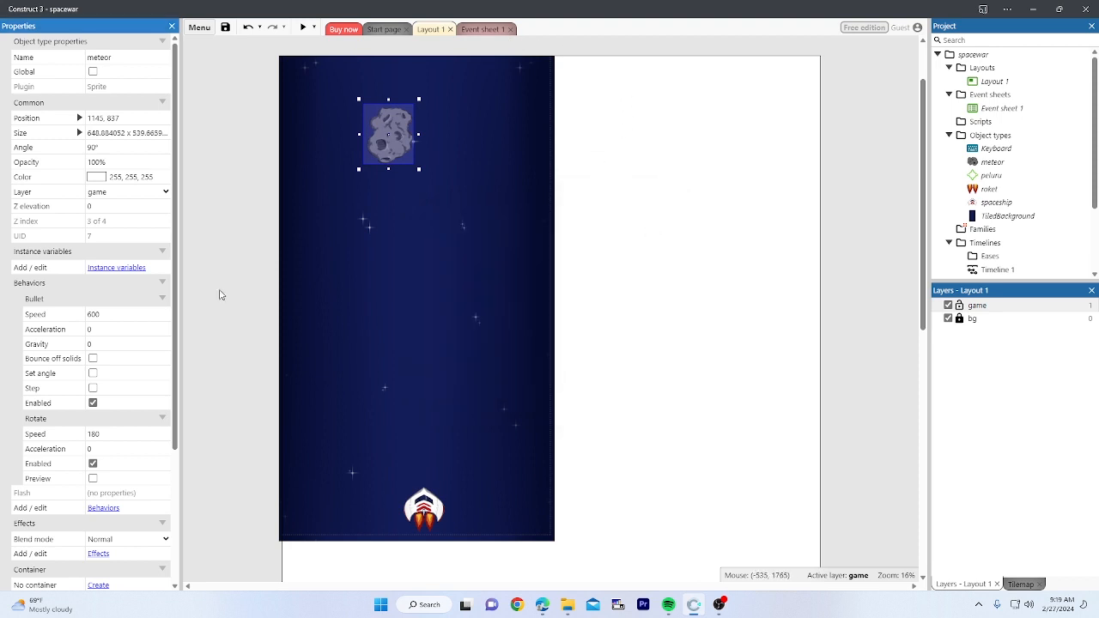
# Step: In the bullet-meteor collision event, add a meteor Flash action: on 0.1, off 0.1, duration 0.1
pyautogui.click(482, 29)
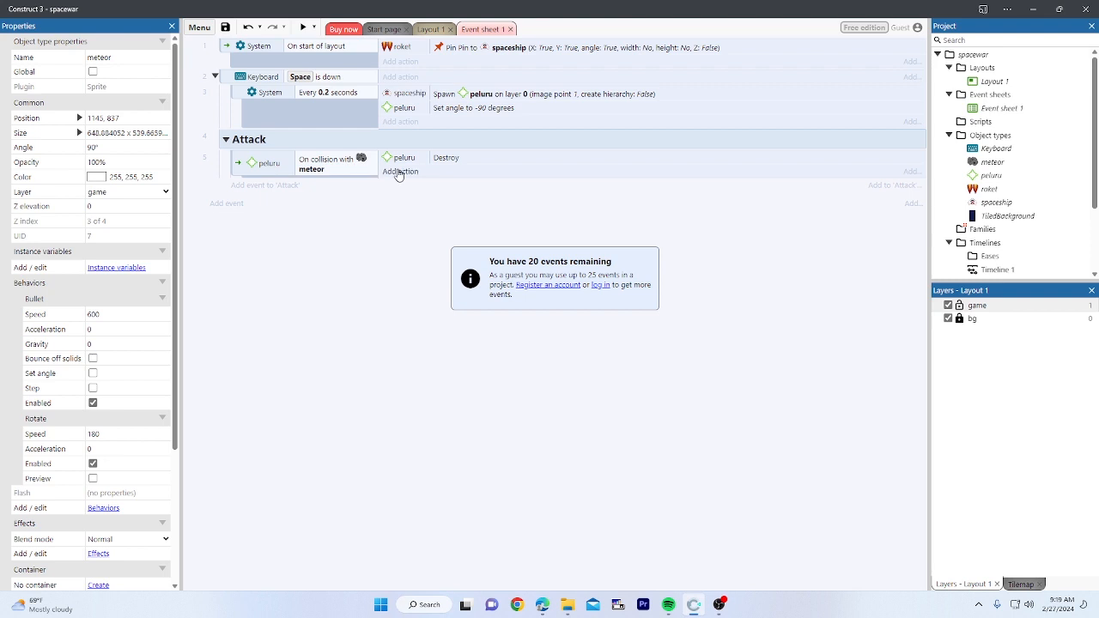
pyautogui.click(398, 172)
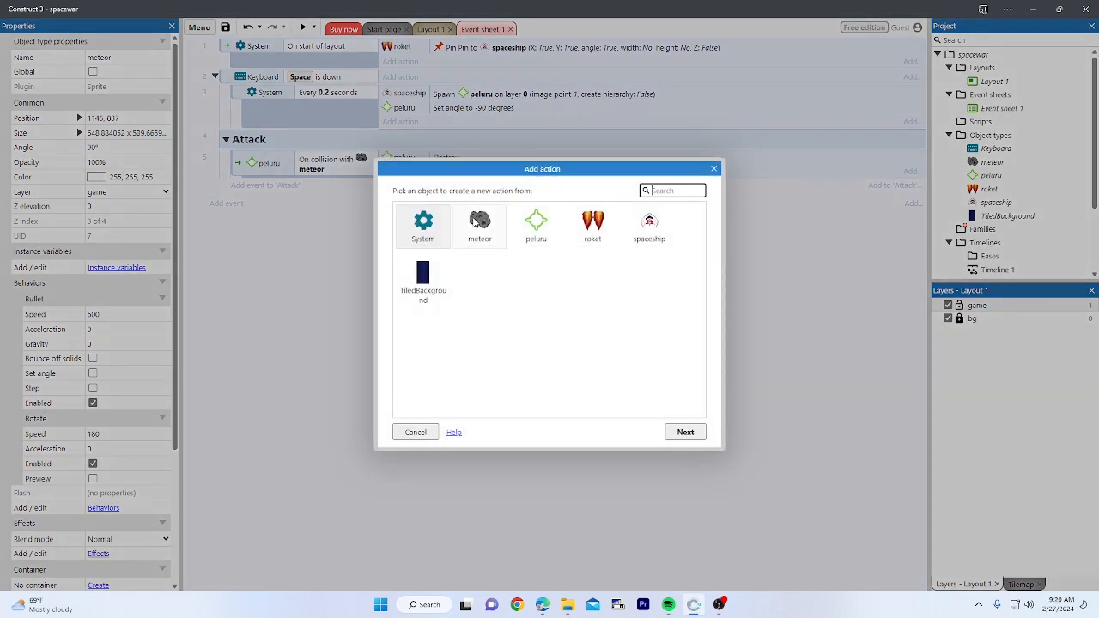
pyautogui.doubleClick(476, 223)
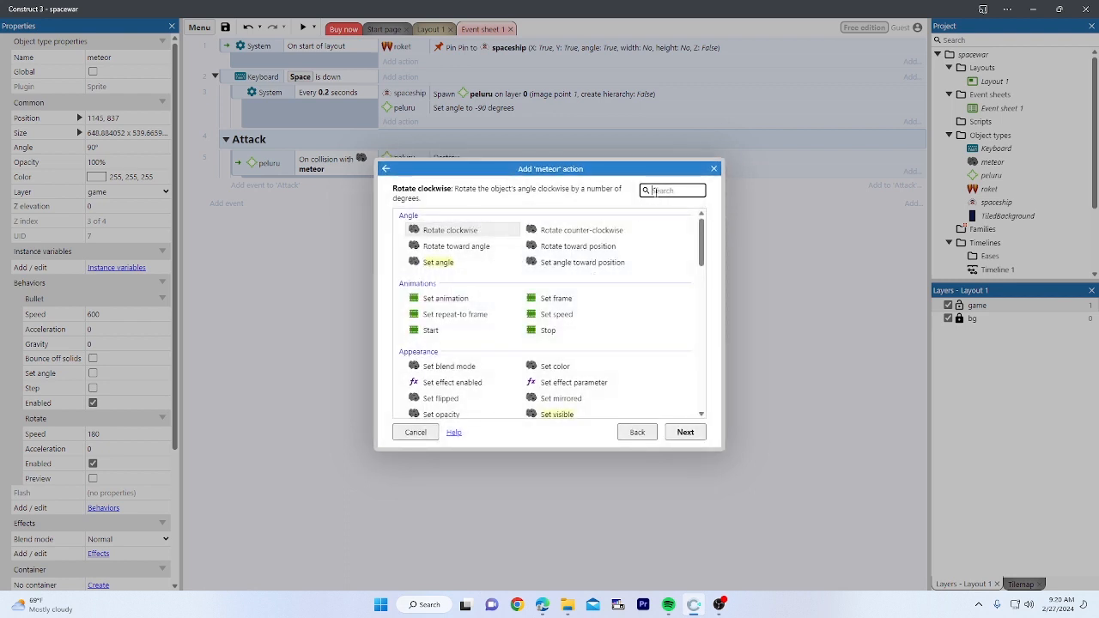
pyautogui.write('fla')
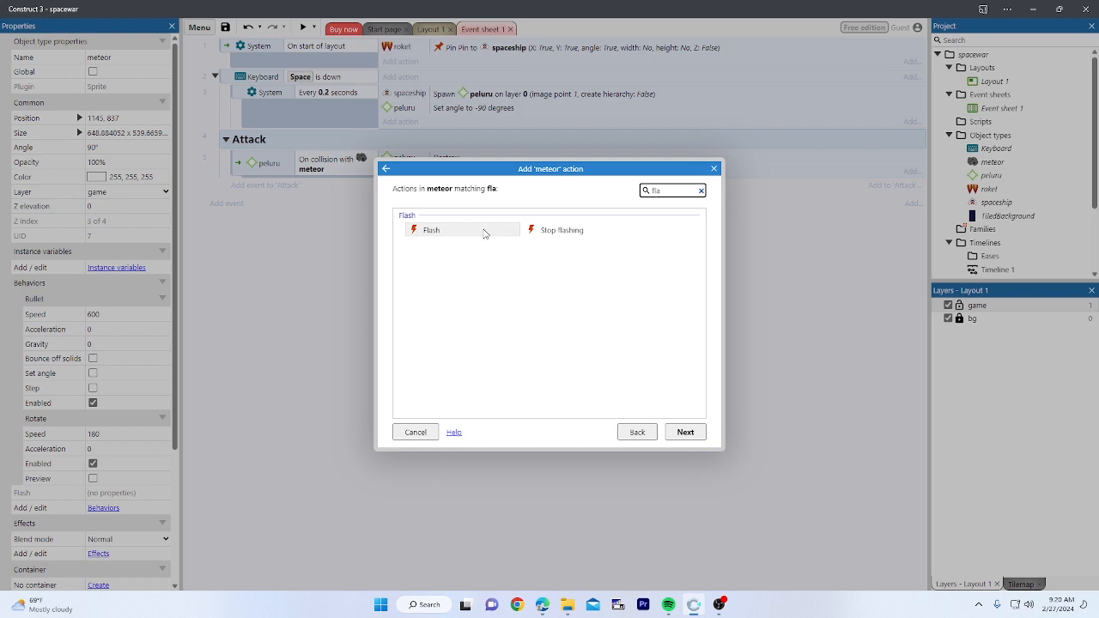
pyautogui.doubleClick(437, 233)
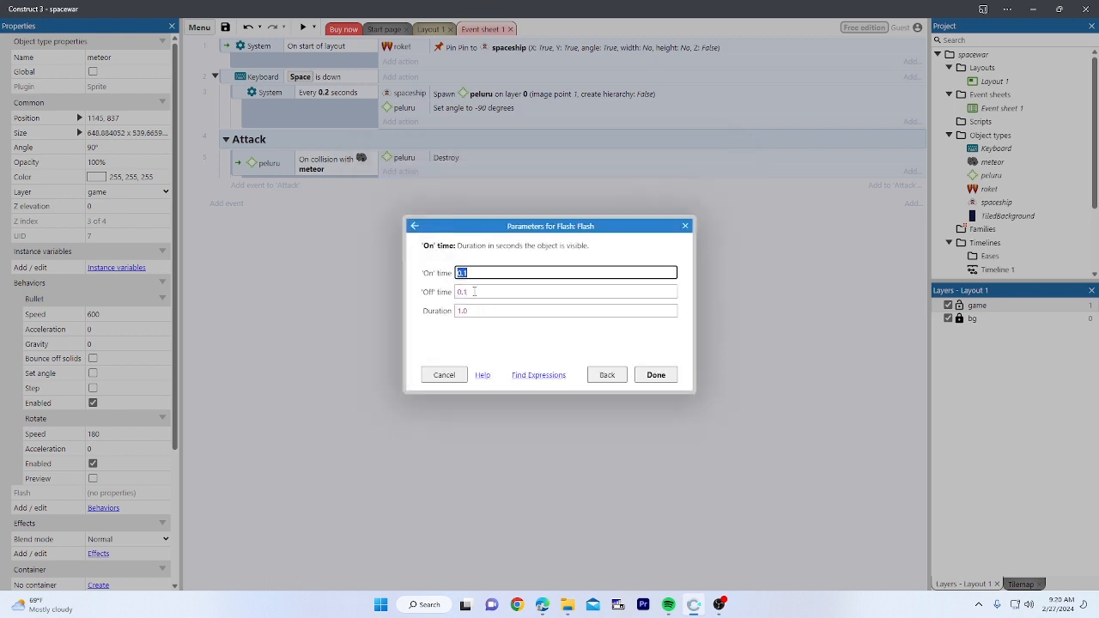
pyautogui.click(458, 311)
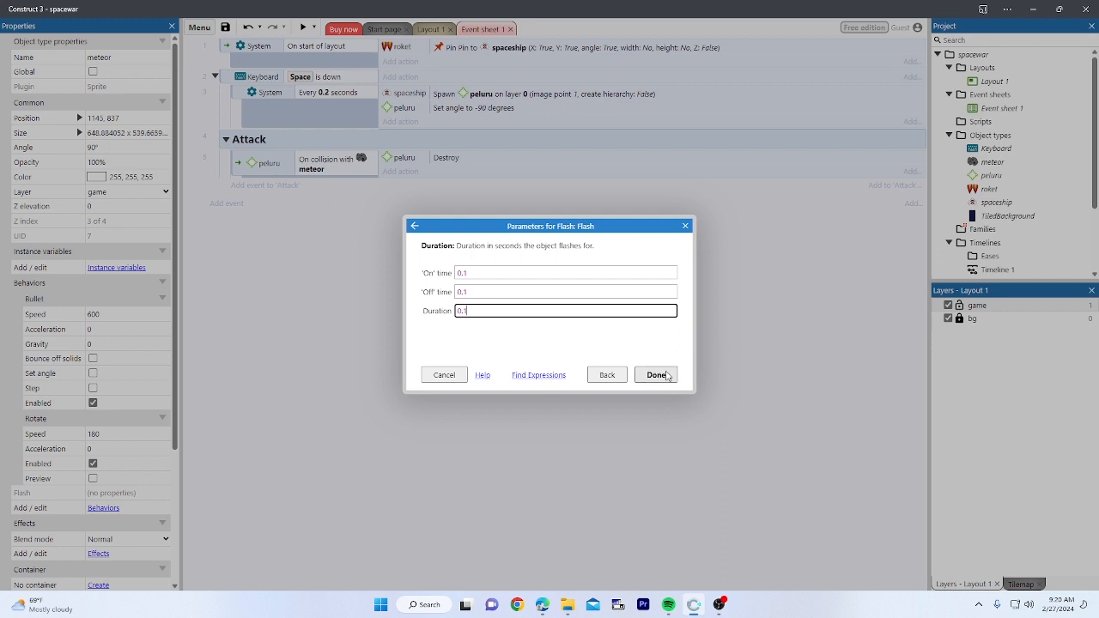
pyautogui.click(656, 375)
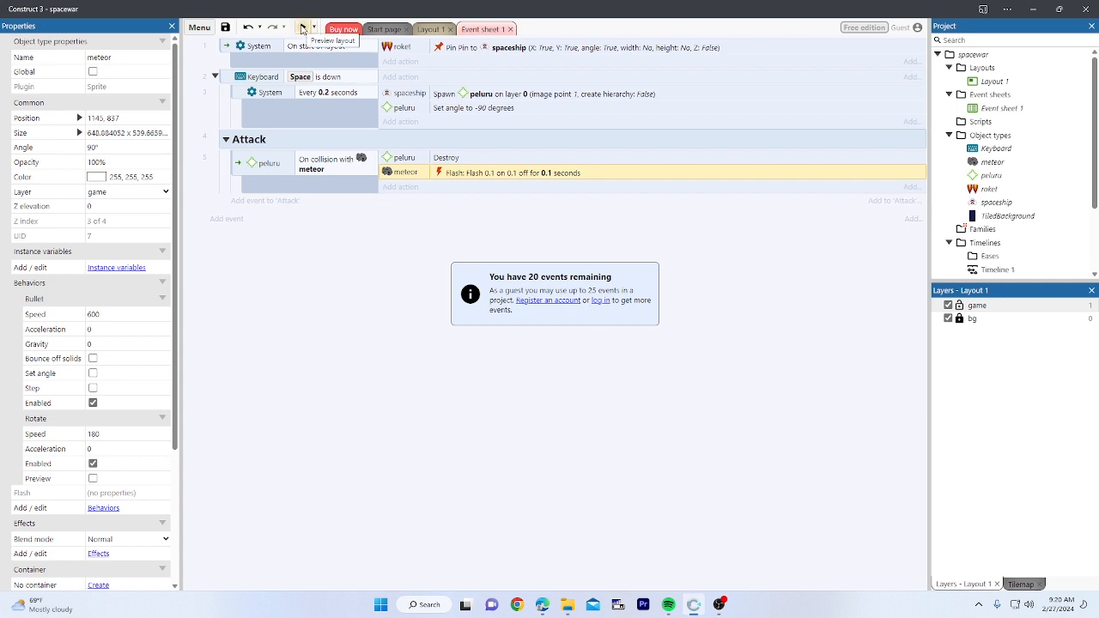
# Step: Test-play the game, steering and shooting at the meteor, then close the preview
pyautogui.click(303, 29)
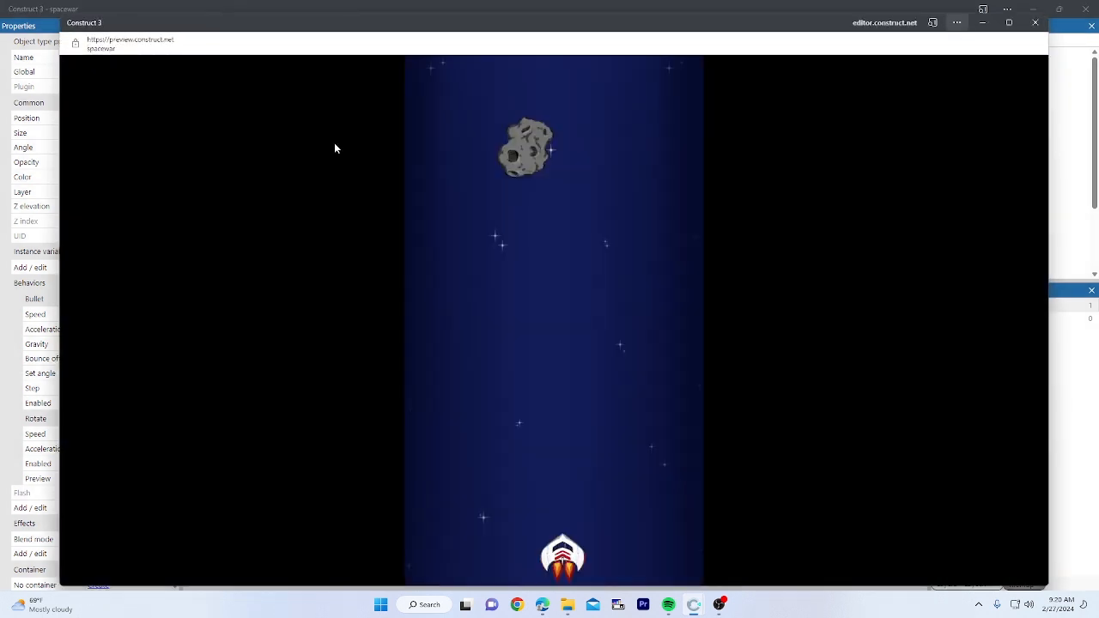
pyautogui.press('Left')
pyautogui.press('space')
pyautogui.press('space')
pyautogui.press('Right')
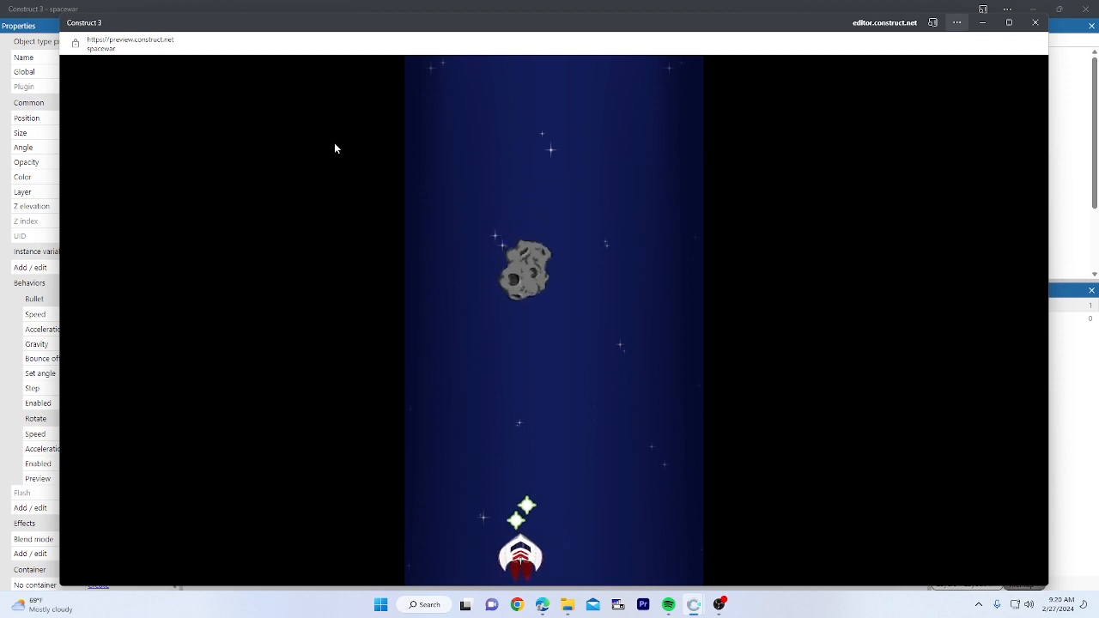
pyautogui.press('space')
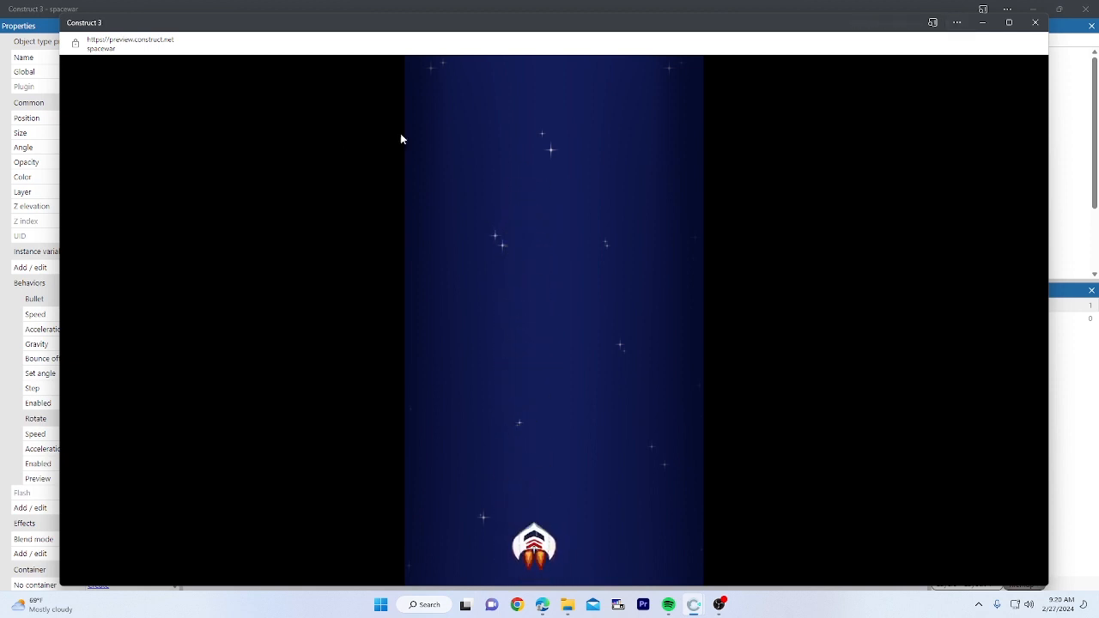
pyautogui.click(1033, 24)
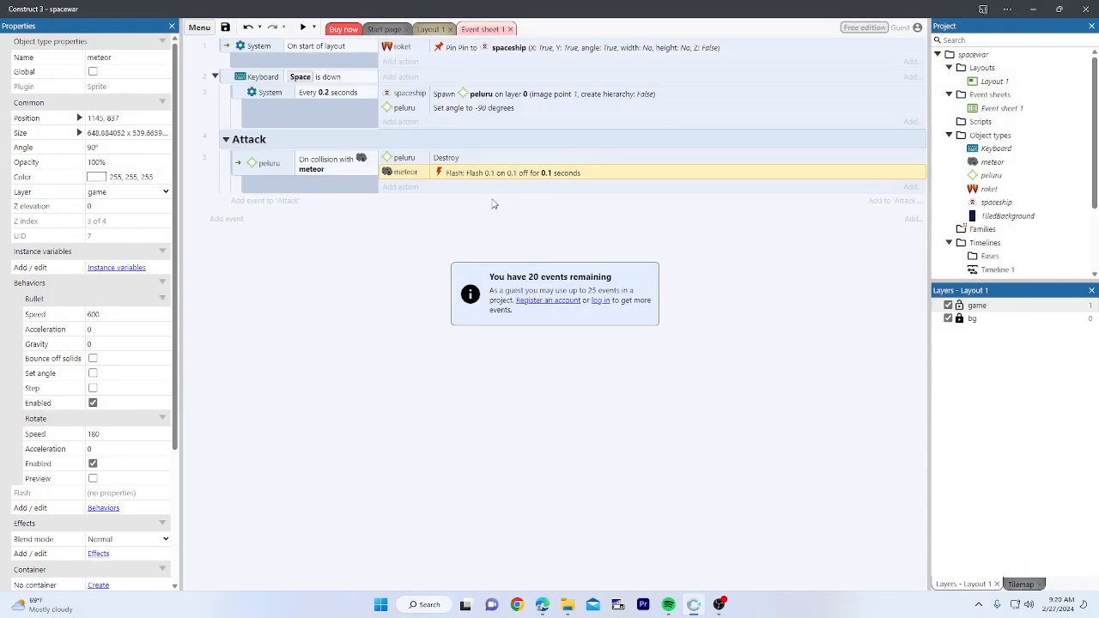
pyautogui.click(388, 281)
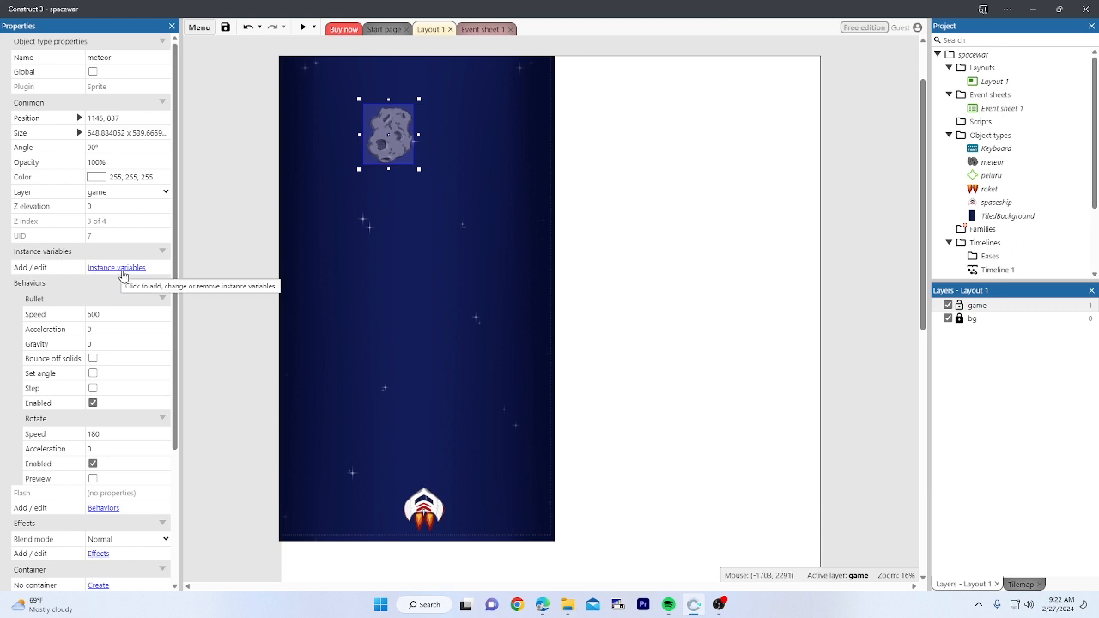
# Step: Give the meteor a Number instance variable 'damage' with initial value 4
pyautogui.click(117, 269)
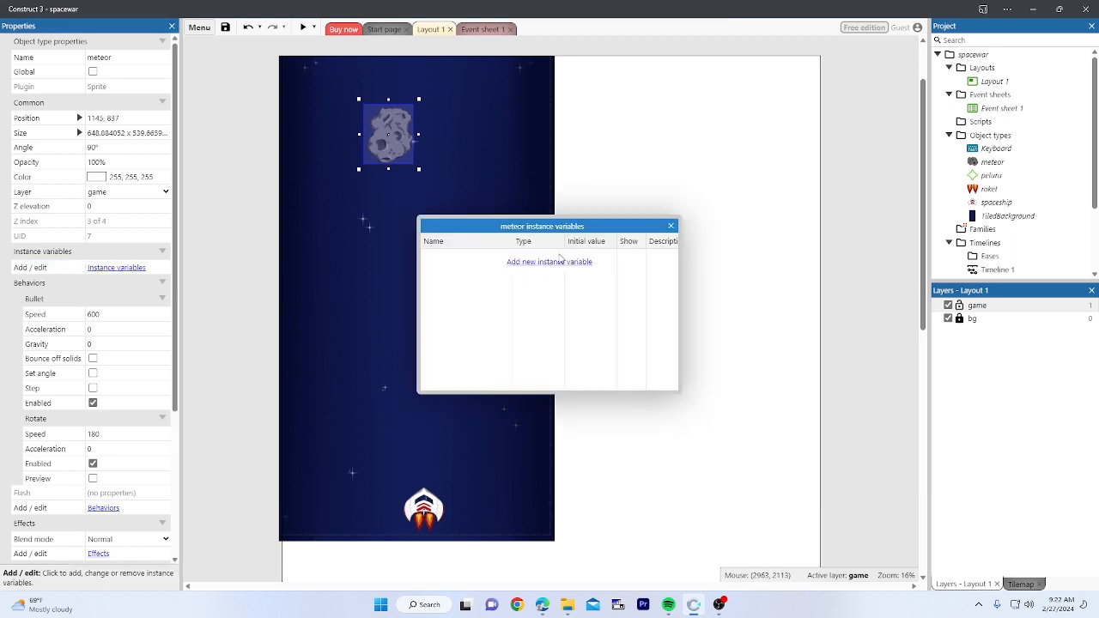
pyautogui.click(558, 262)
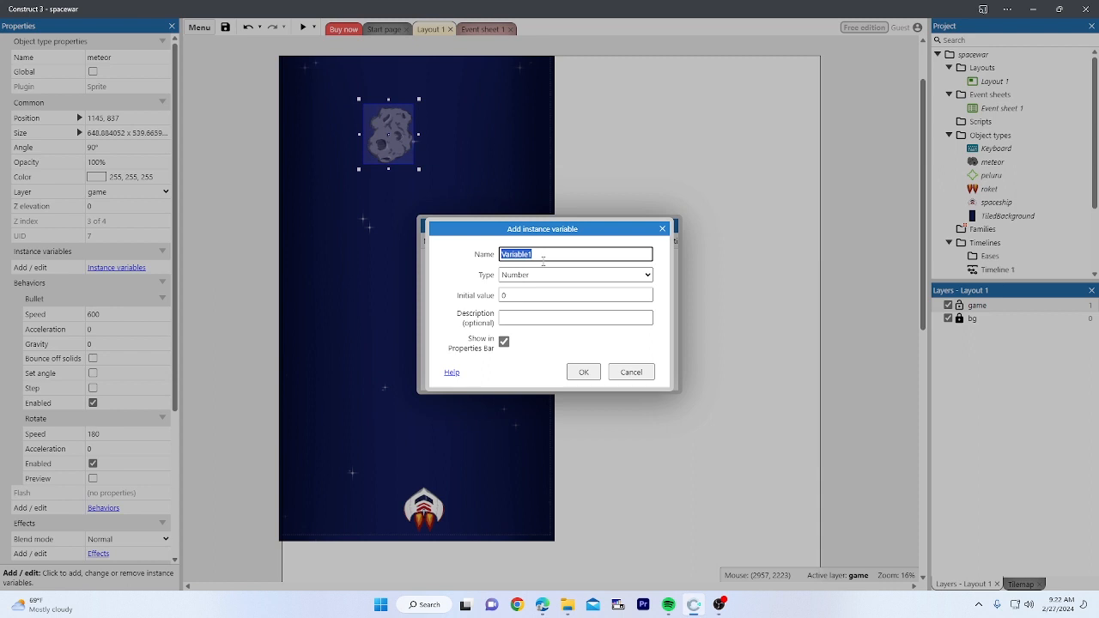
pyautogui.write('damage')
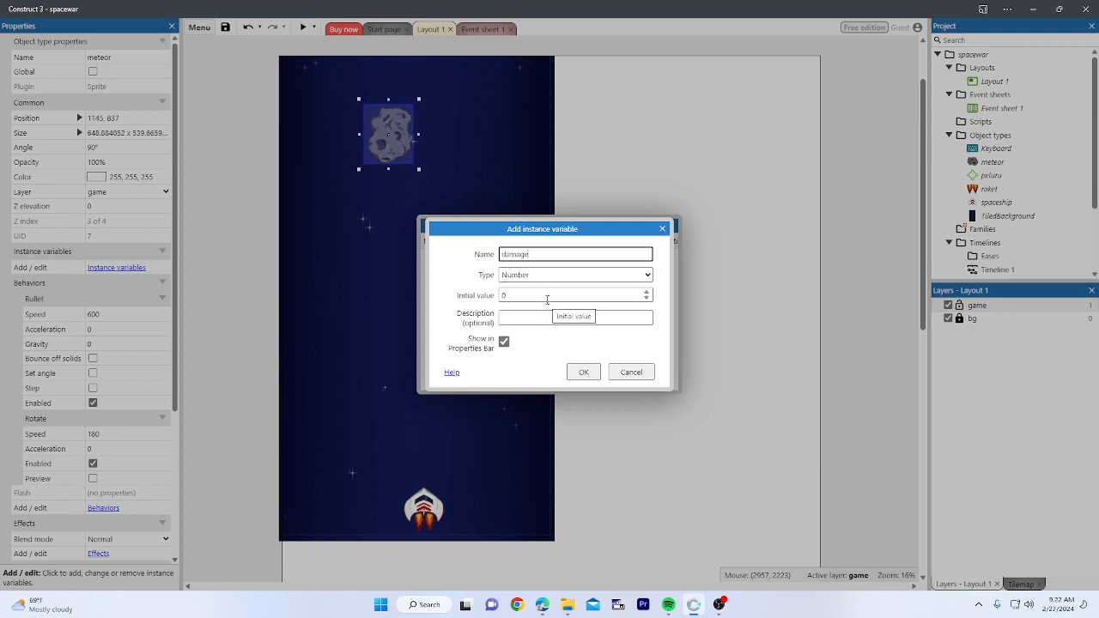
pyautogui.click(547, 298)
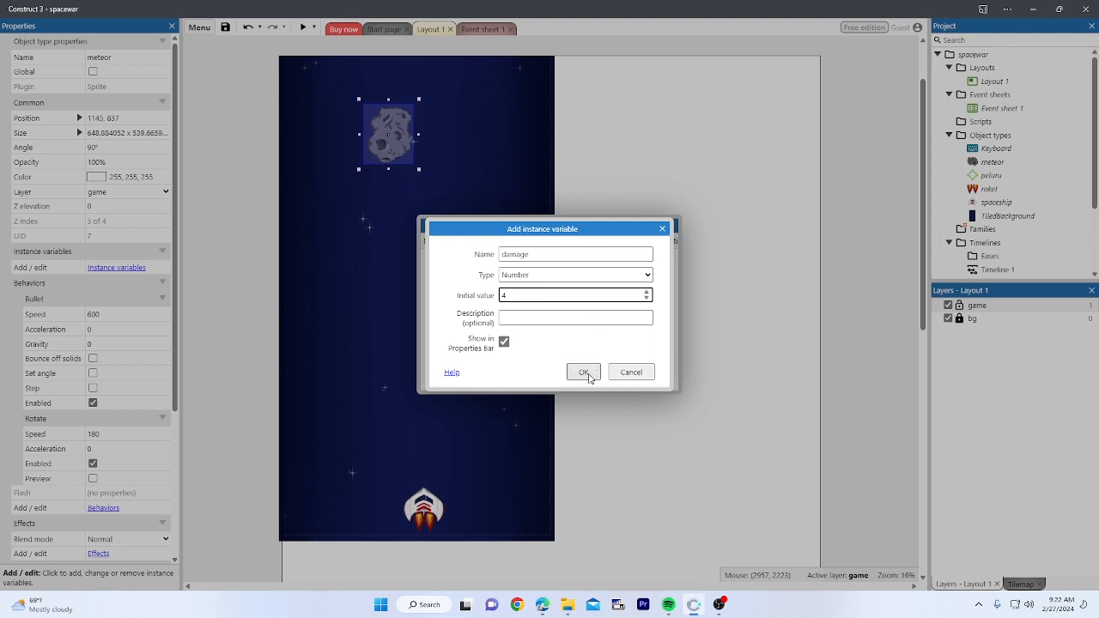
pyautogui.click(584, 372)
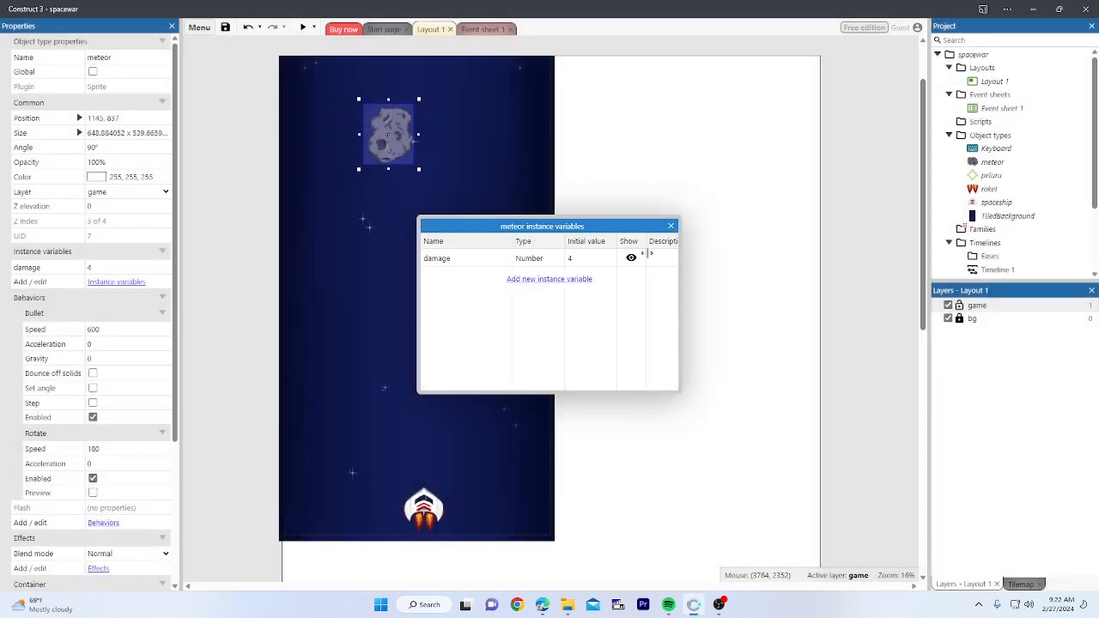
pyautogui.click(667, 230)
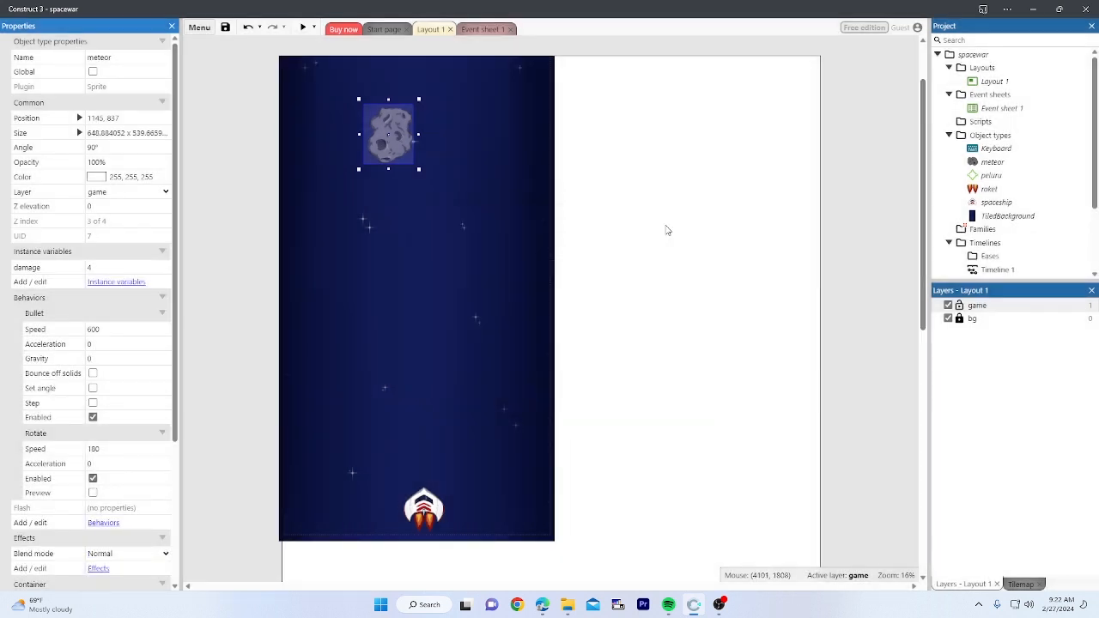
# Step: Reselect the meteor and check its damage value of 4 in Properties
pyautogui.click(572, 181)
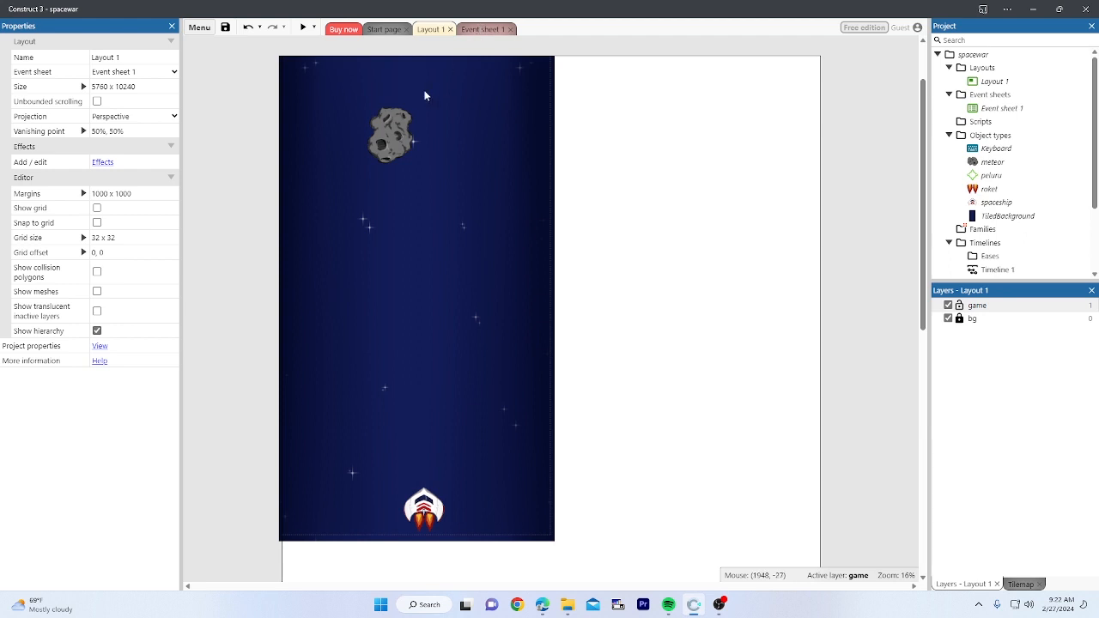
pyautogui.click(402, 135)
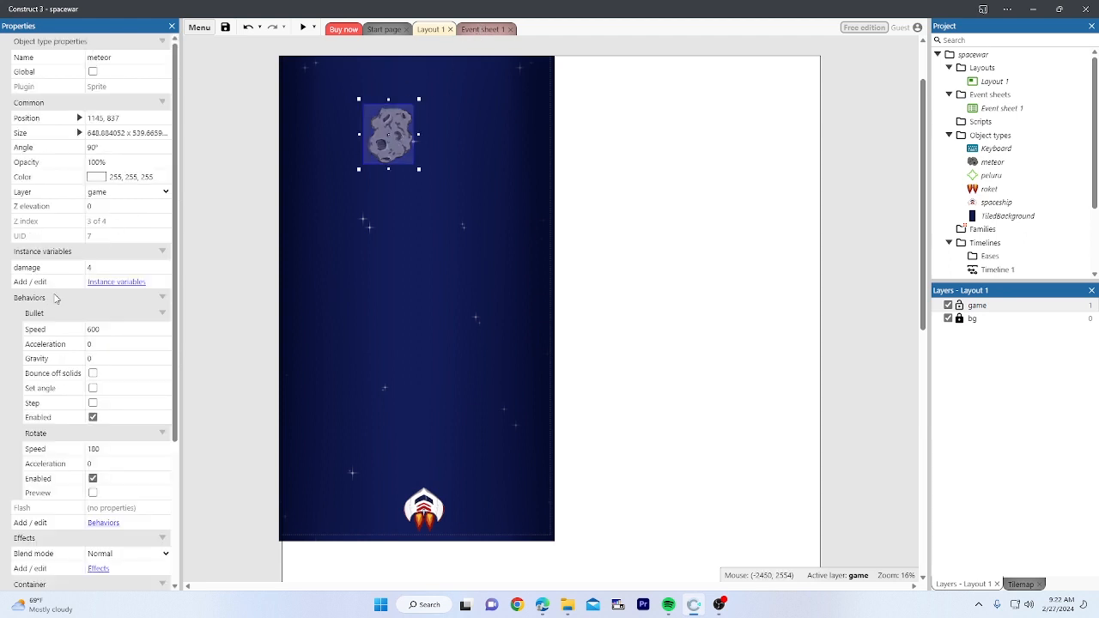
pyautogui.scroll(-3, 76, 273)
pyautogui.scroll(3, 77, 273)
pyautogui.click(57, 272)
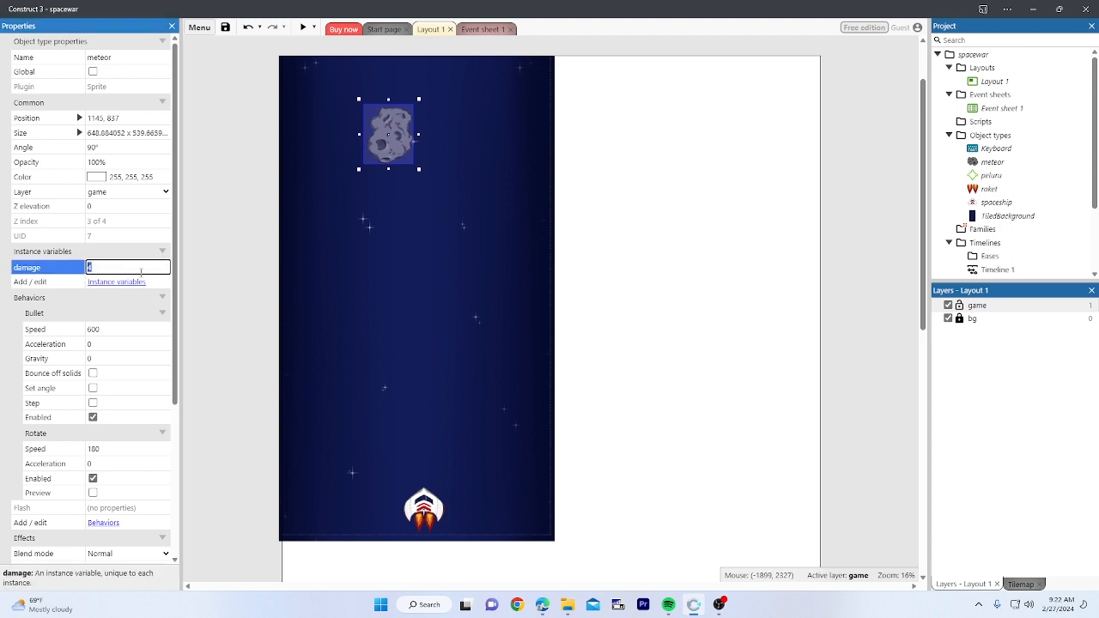
pyautogui.click(232, 241)
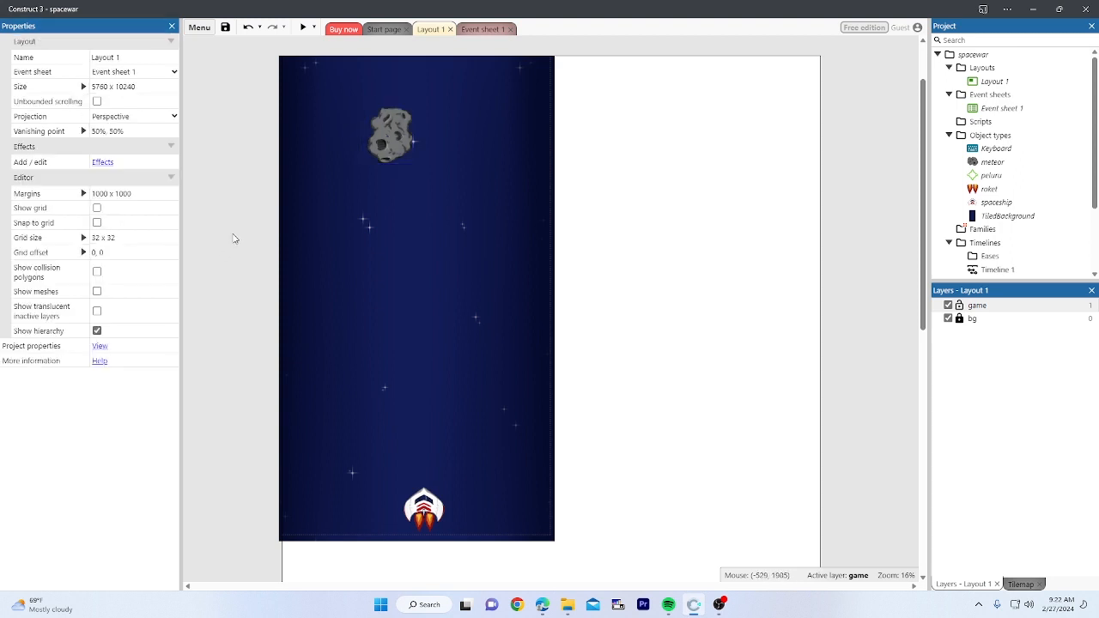
# Step: In the collision event, add a meteor action subtracting 1 from its damage variable
pyautogui.click(484, 30)
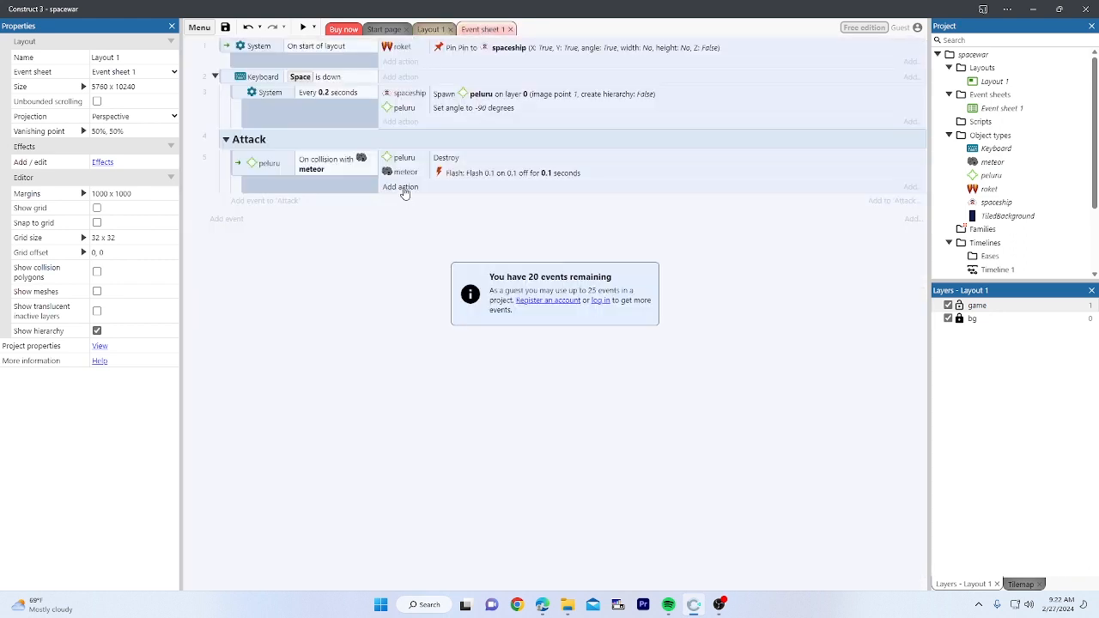
pyautogui.click(401, 188)
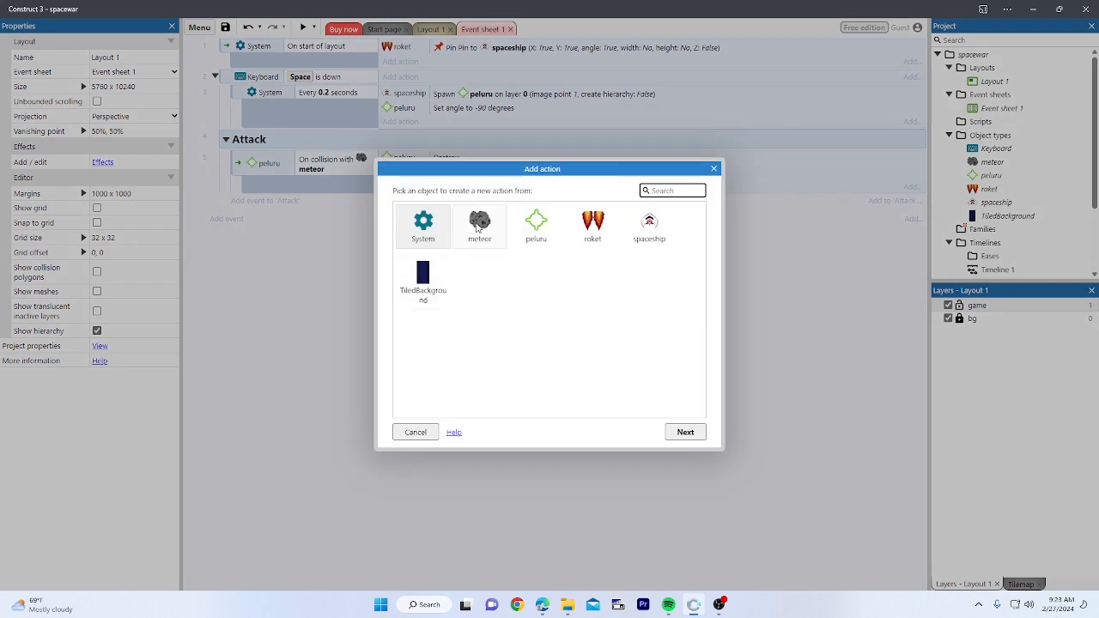
pyautogui.doubleClick(478, 226)
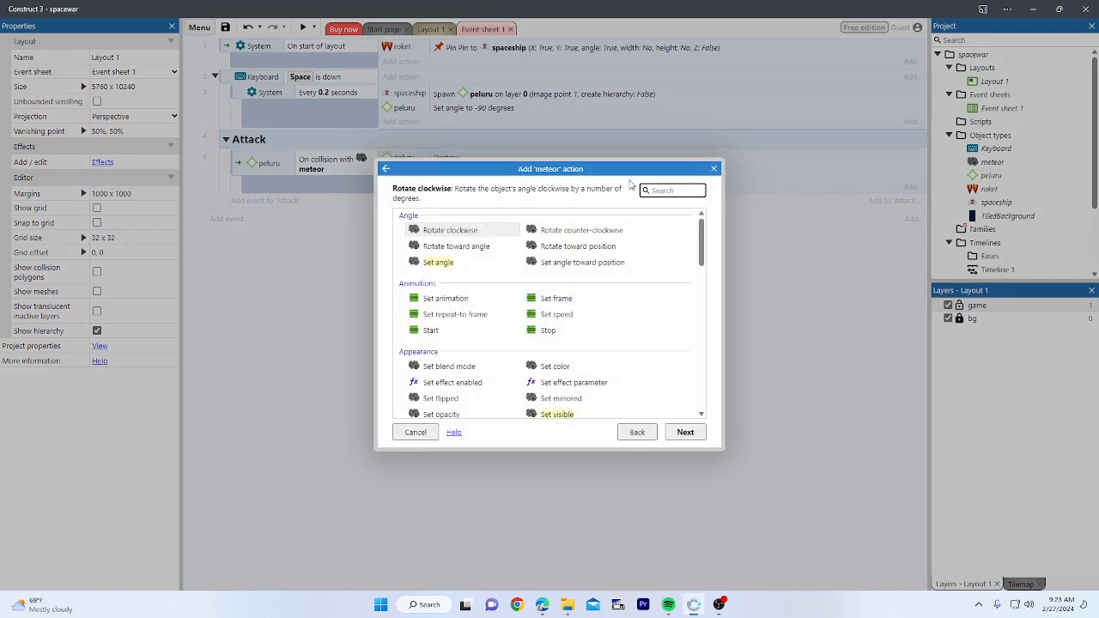
pyautogui.write('sub')
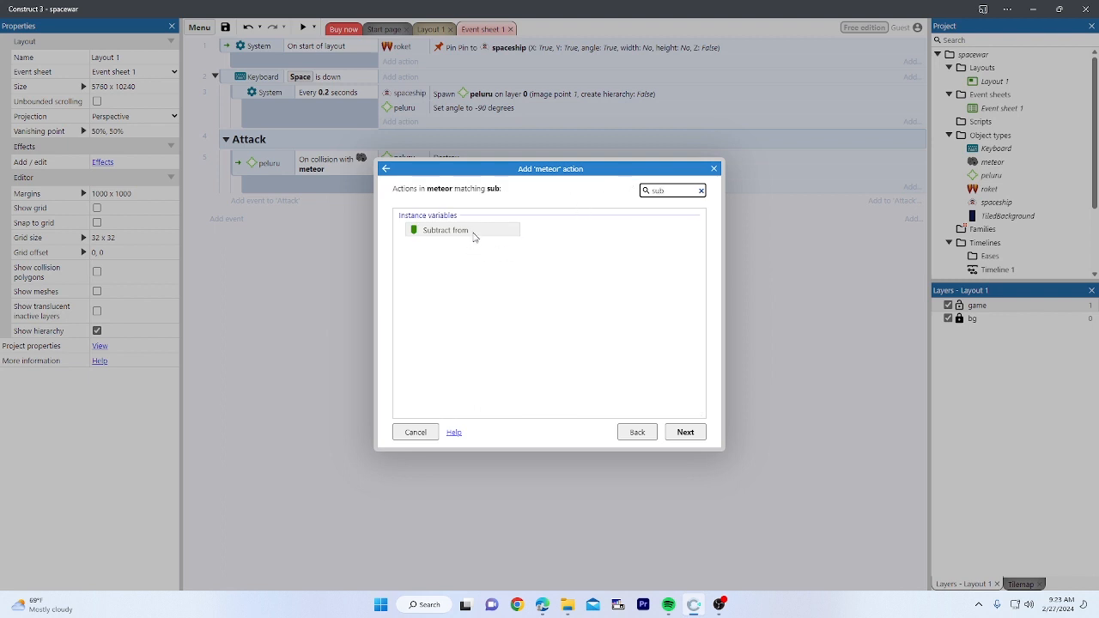
pyautogui.doubleClick(475, 232)
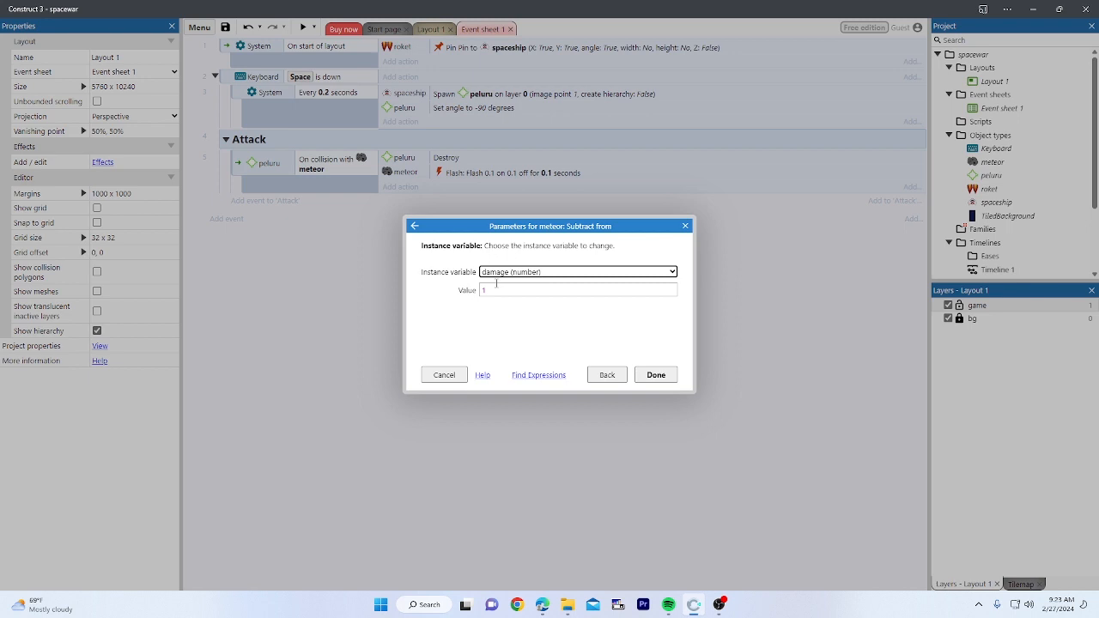
pyautogui.click(657, 375)
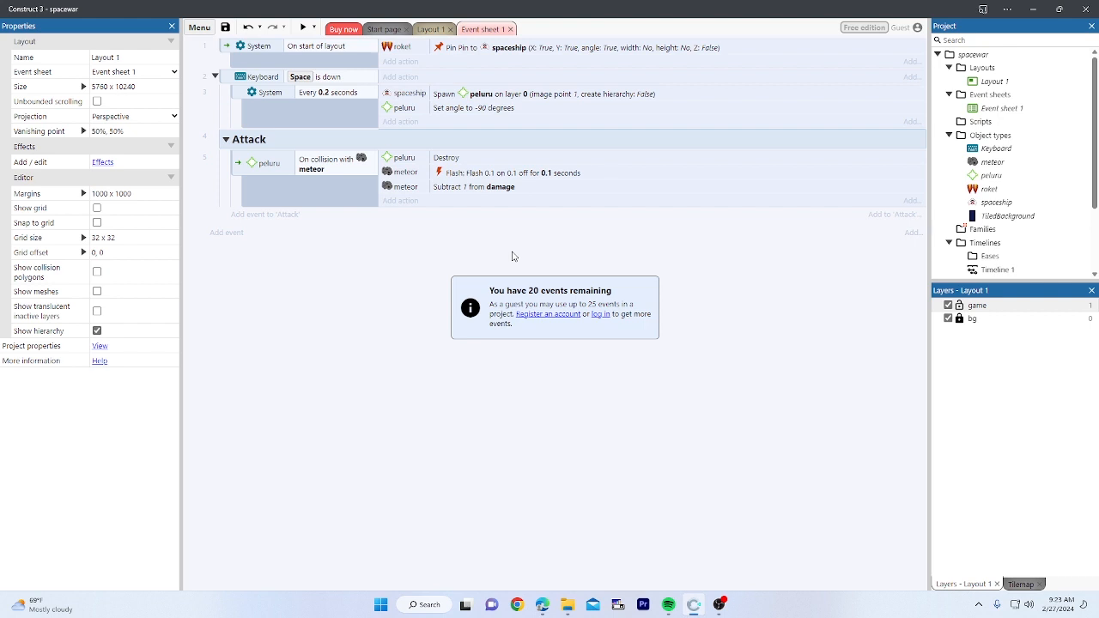
# Step: Add a new Attack-group event with the condition meteor damage Equal to 0
pyautogui.click(277, 219)
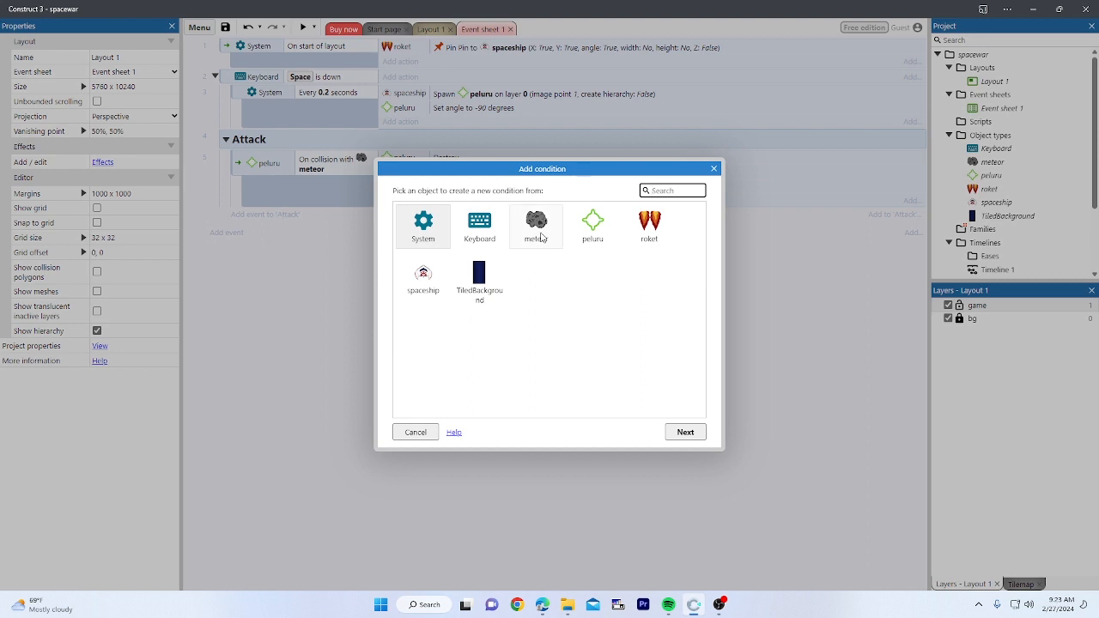
pyautogui.doubleClick(541, 236)
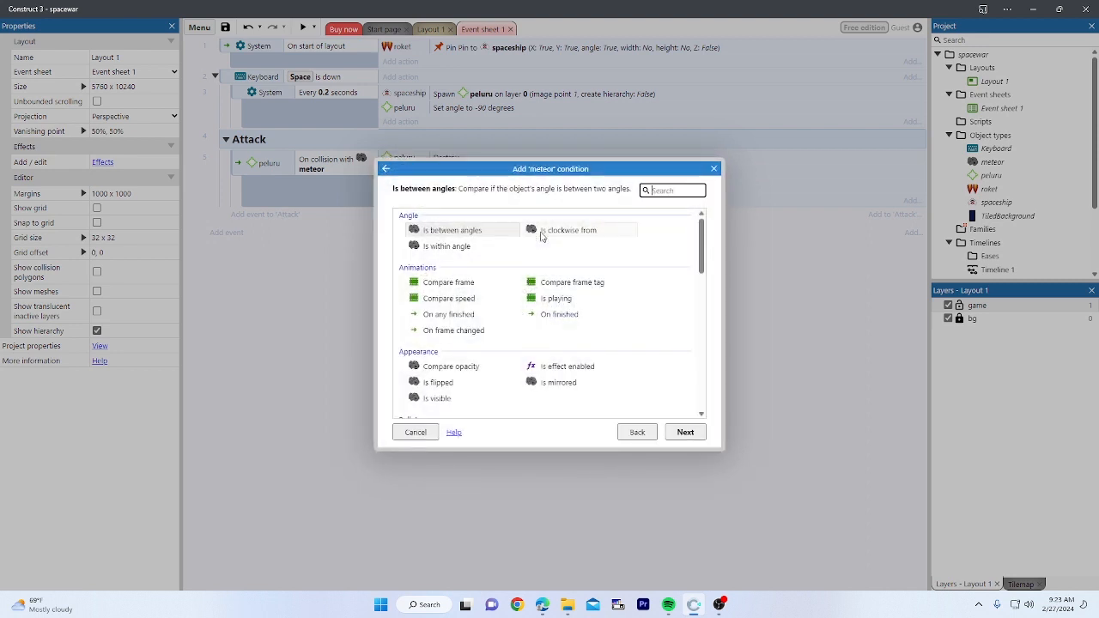
pyautogui.click(656, 190)
pyautogui.write('va')
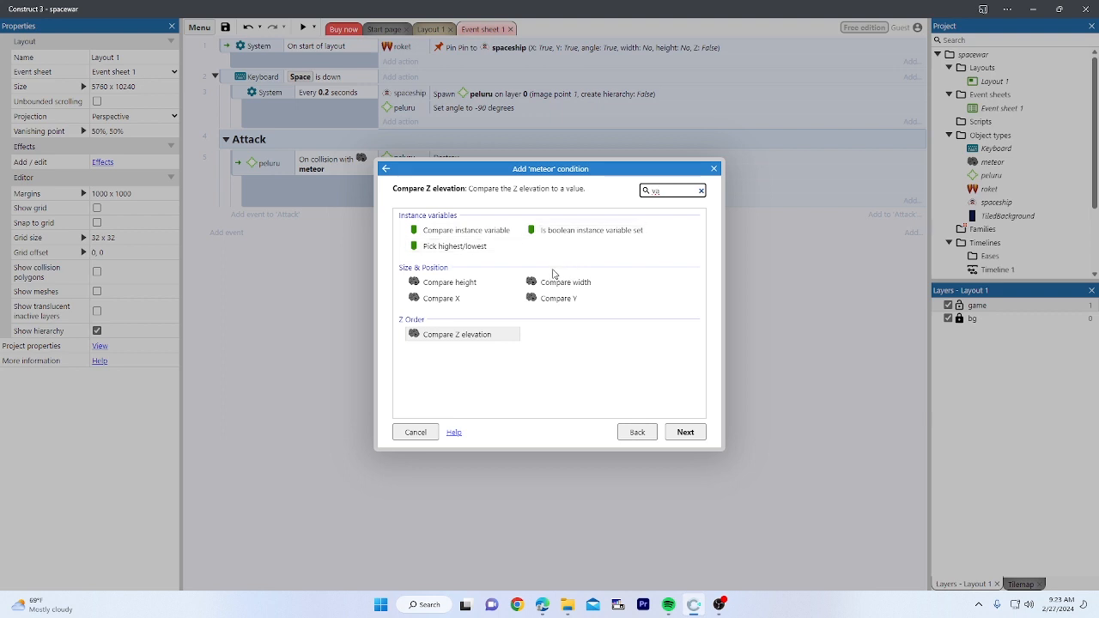
pyautogui.click(492, 234)
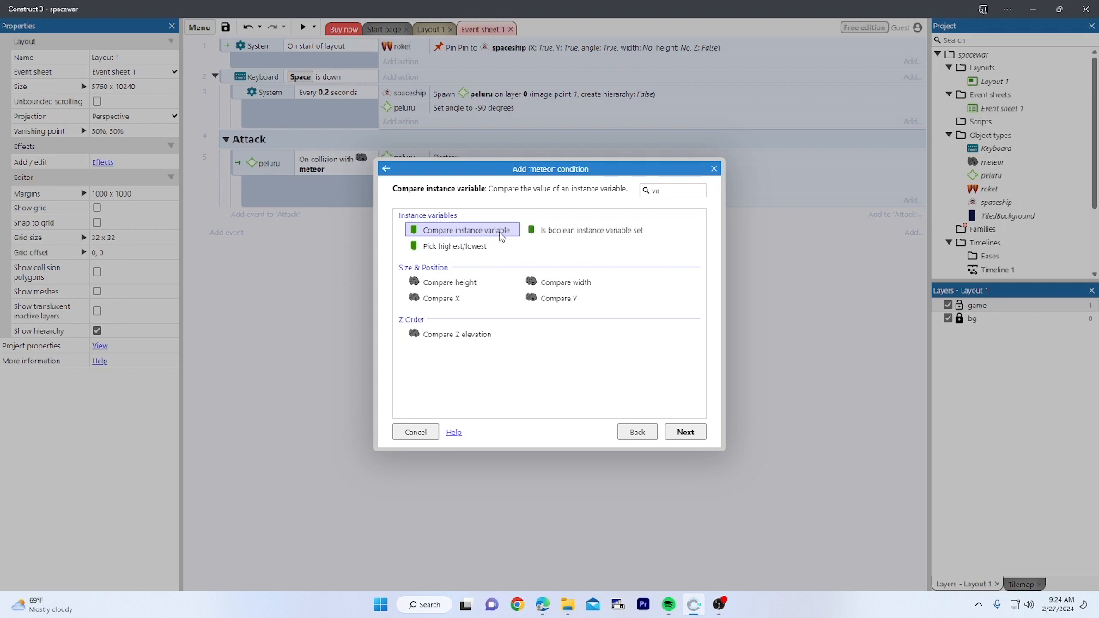
pyautogui.doubleClick(503, 230)
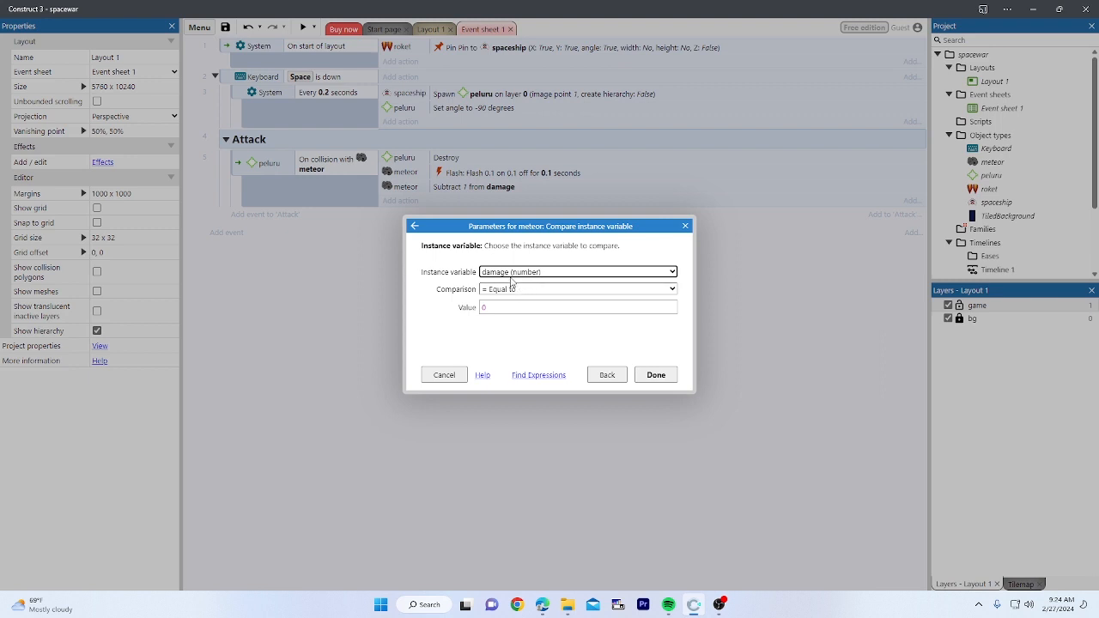
pyautogui.click(511, 273)
pyautogui.click(512, 281)
pyautogui.click(508, 291)
pyautogui.click(509, 292)
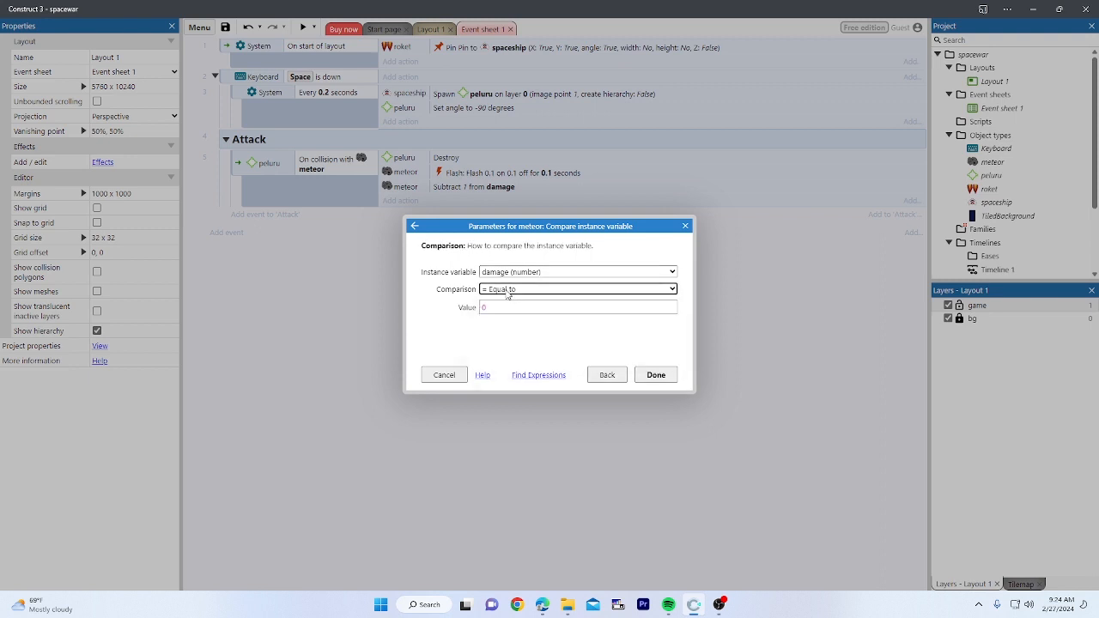
pyautogui.click(669, 375)
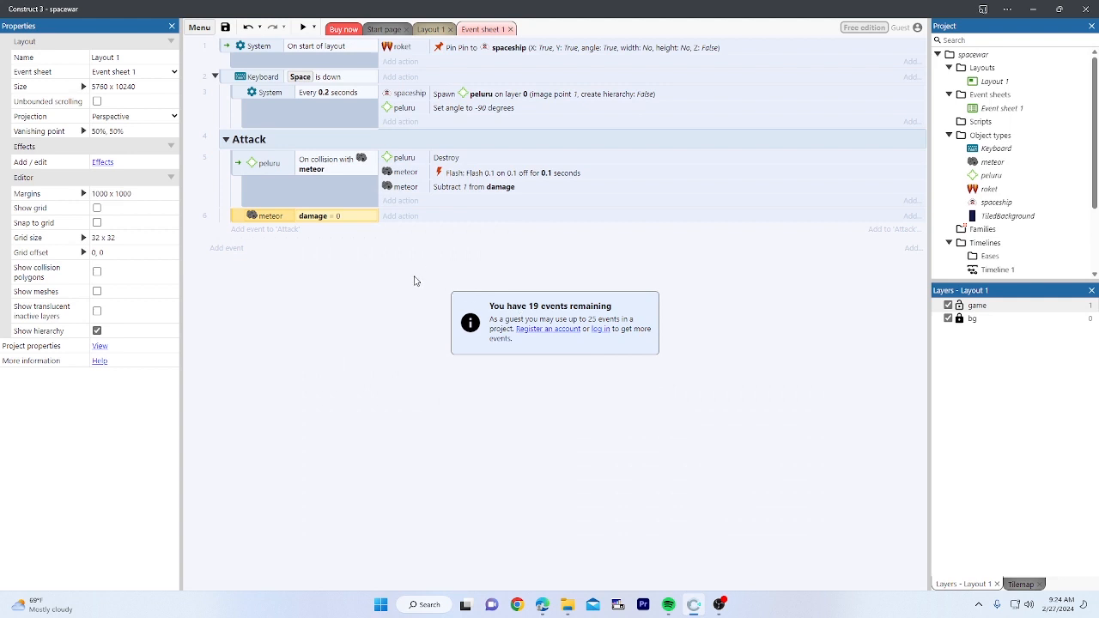
pyautogui.click(357, 220)
pyautogui.doubleClick(280, 219)
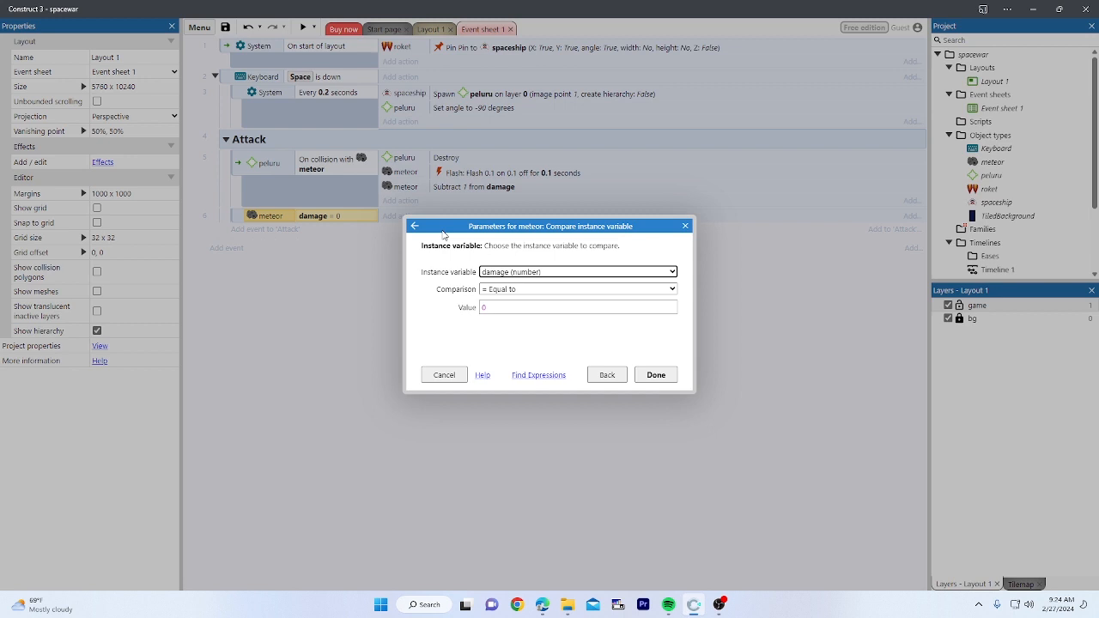
pyautogui.click(655, 375)
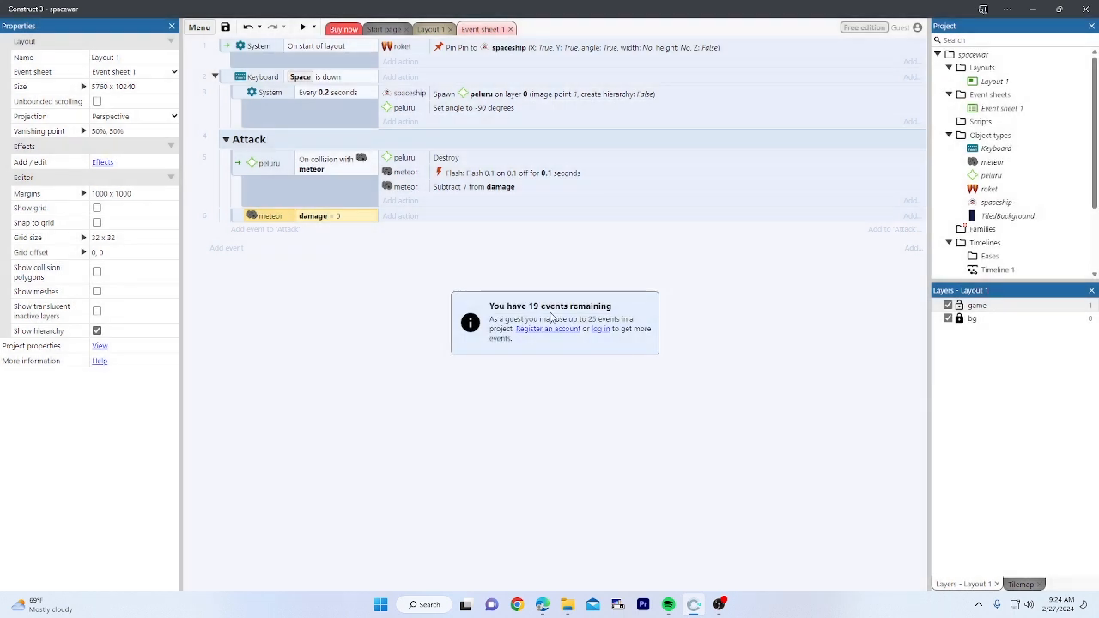
# Step: Add a meteor Destroy action to the damage = 0 event
pyautogui.click(399, 218)
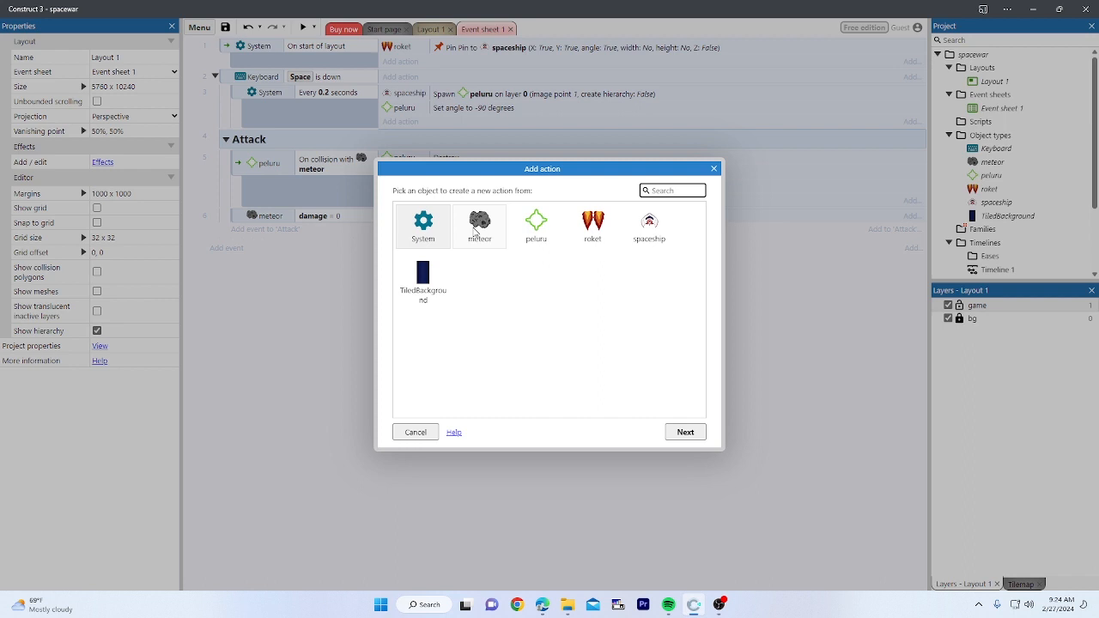
pyautogui.doubleClick(475, 228)
pyautogui.write('d')
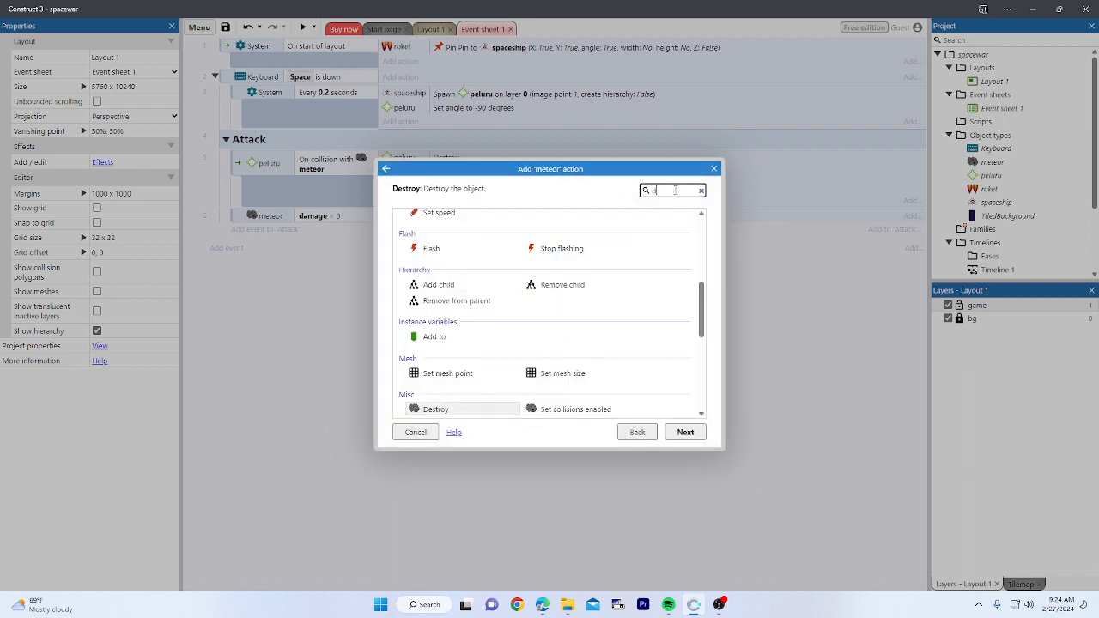
pyautogui.write('es')
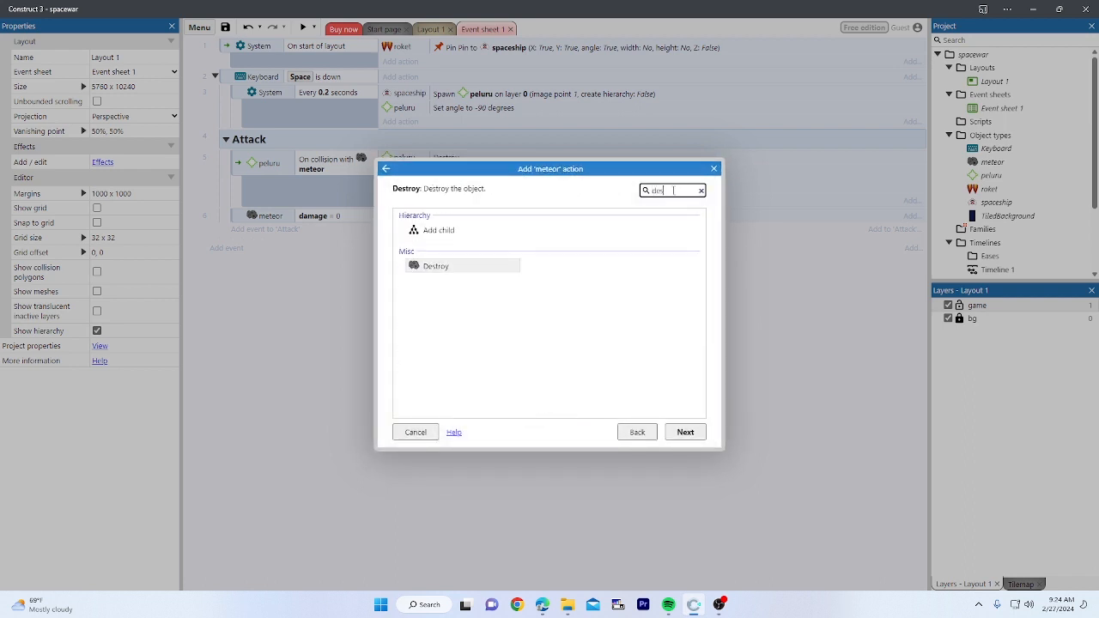
pyautogui.doubleClick(462, 268)
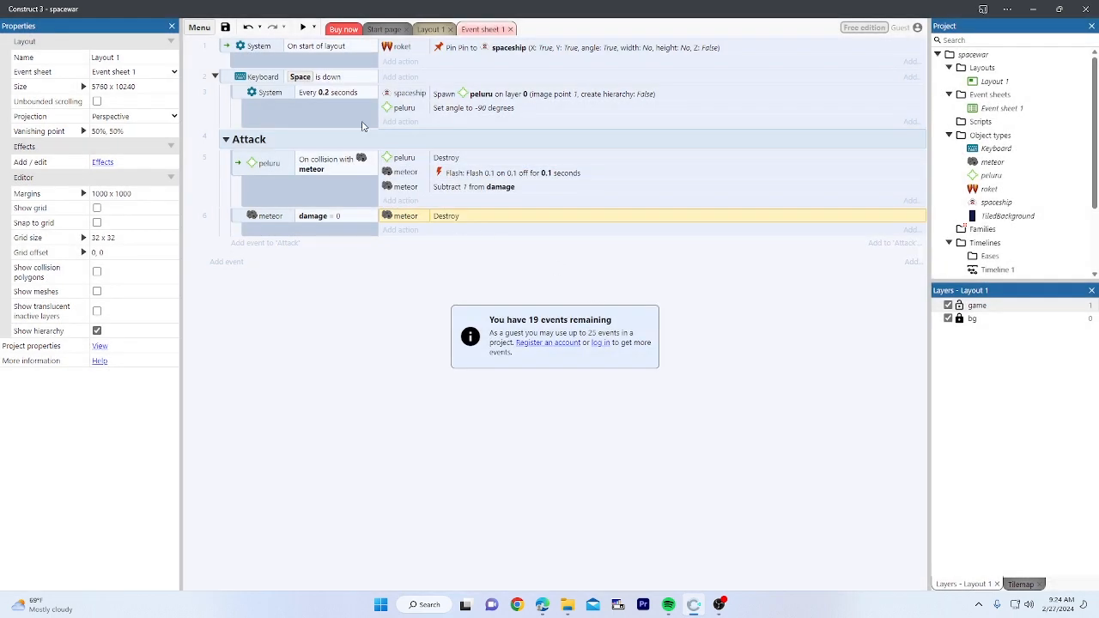
# Step: Test-play the game, steering and firing at meteors, then return to Layout 1
pyautogui.click(304, 32)
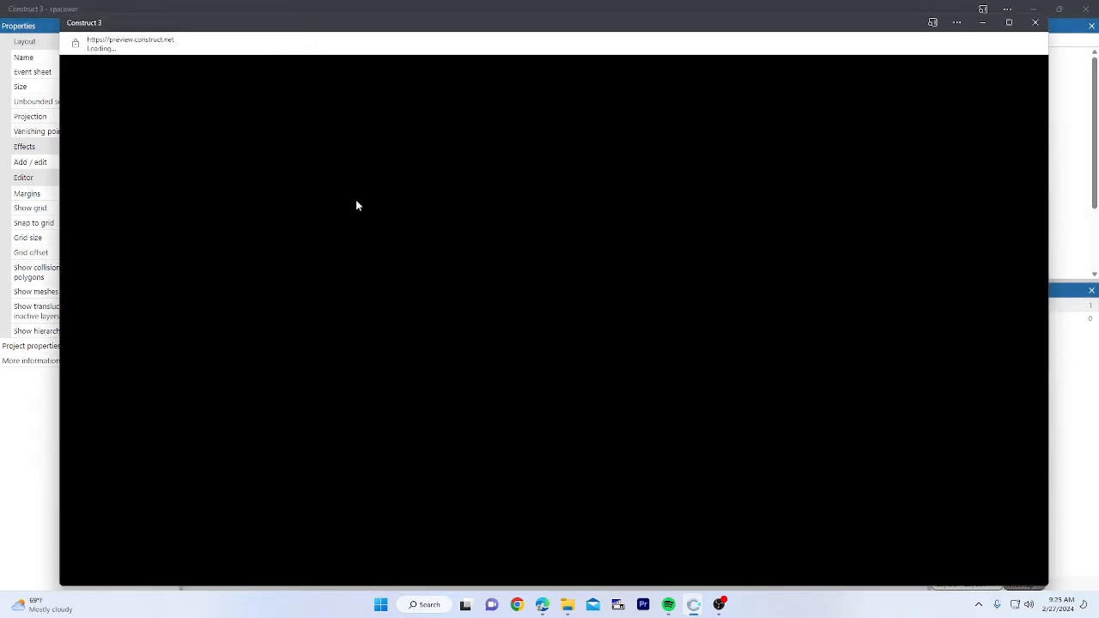
pyautogui.press('Left')
pyautogui.press('space')
pyautogui.press('space')
pyautogui.press('space')
pyautogui.press('space')
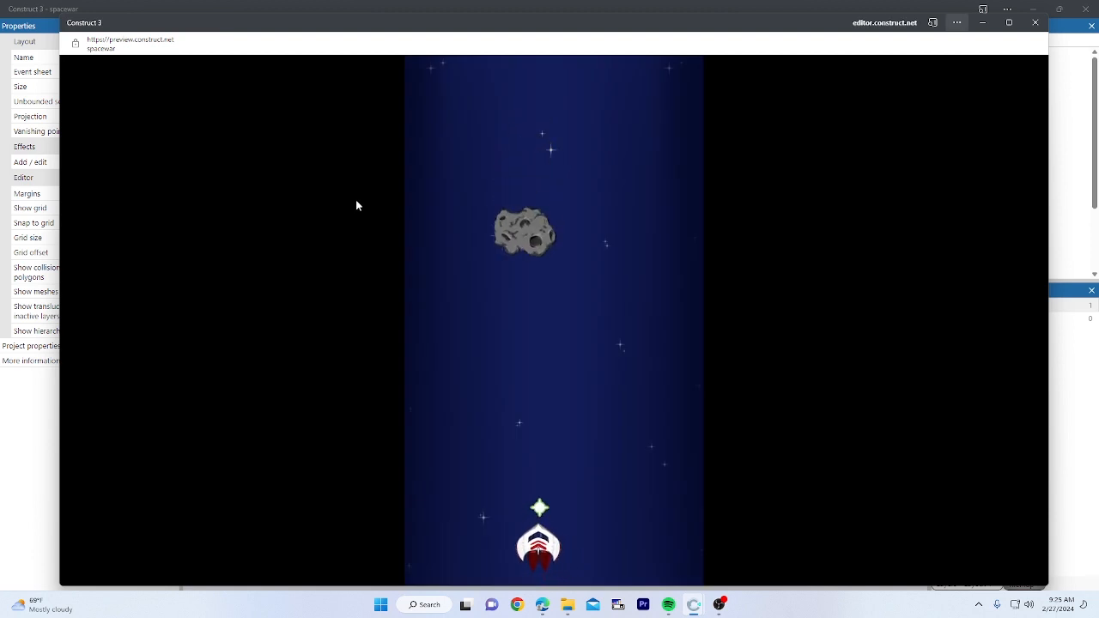
pyautogui.press('Right')
pyautogui.press('Right')
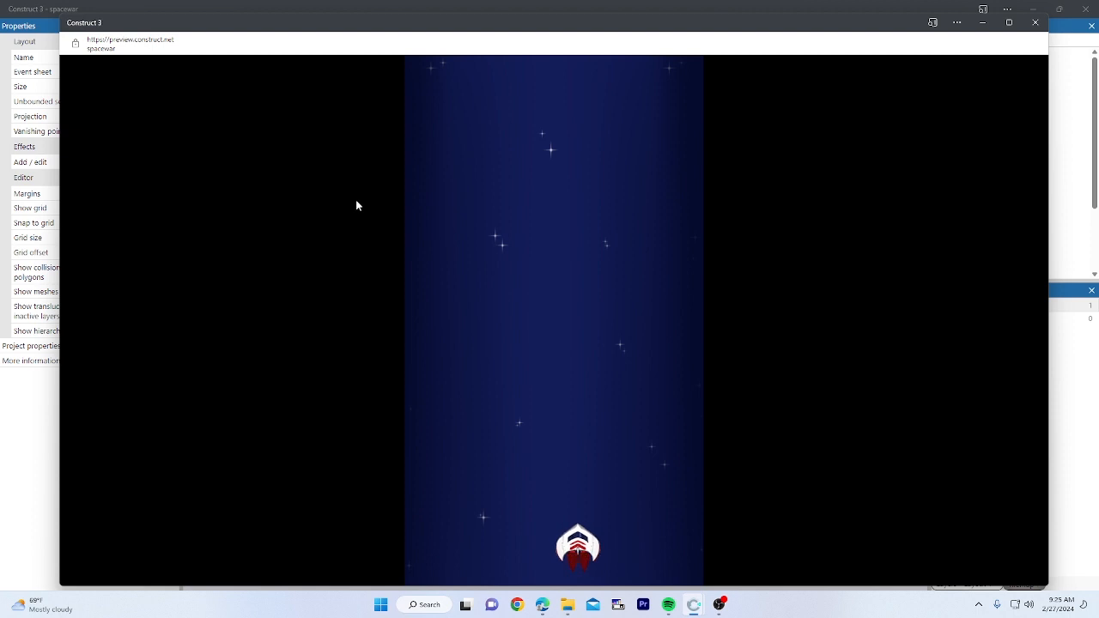
pyautogui.press('Left')
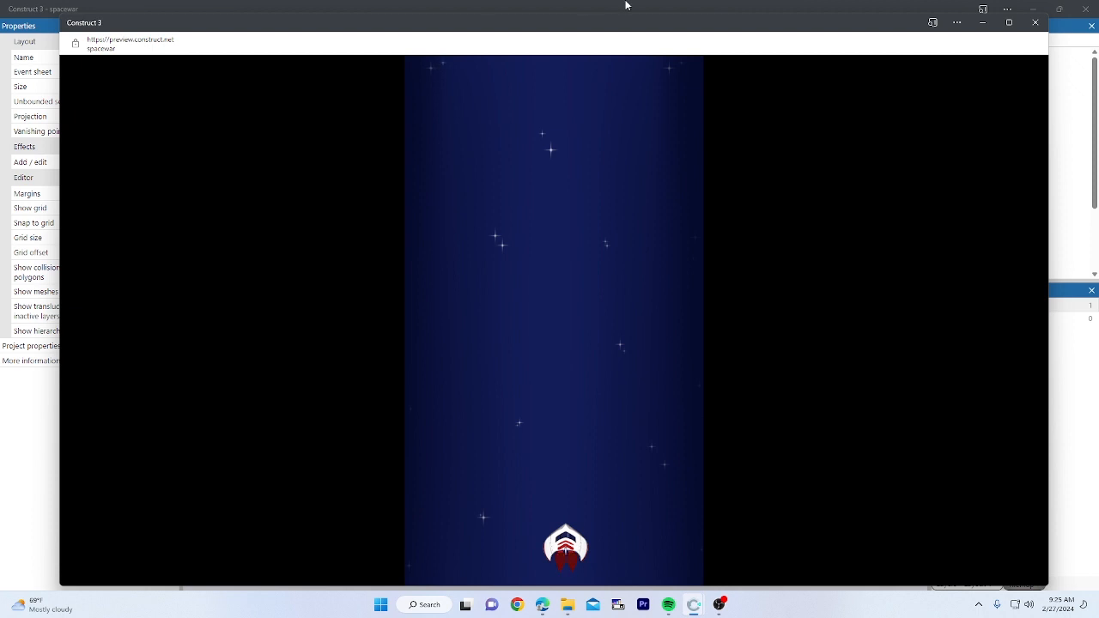
pyautogui.click(1035, 24)
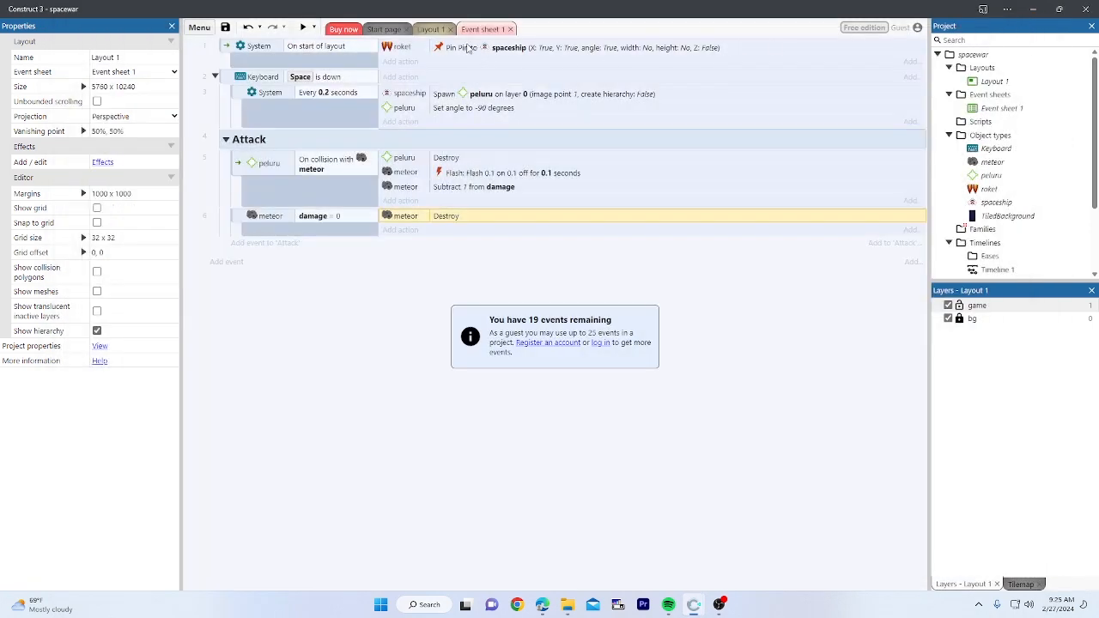
pyautogui.click(431, 33)
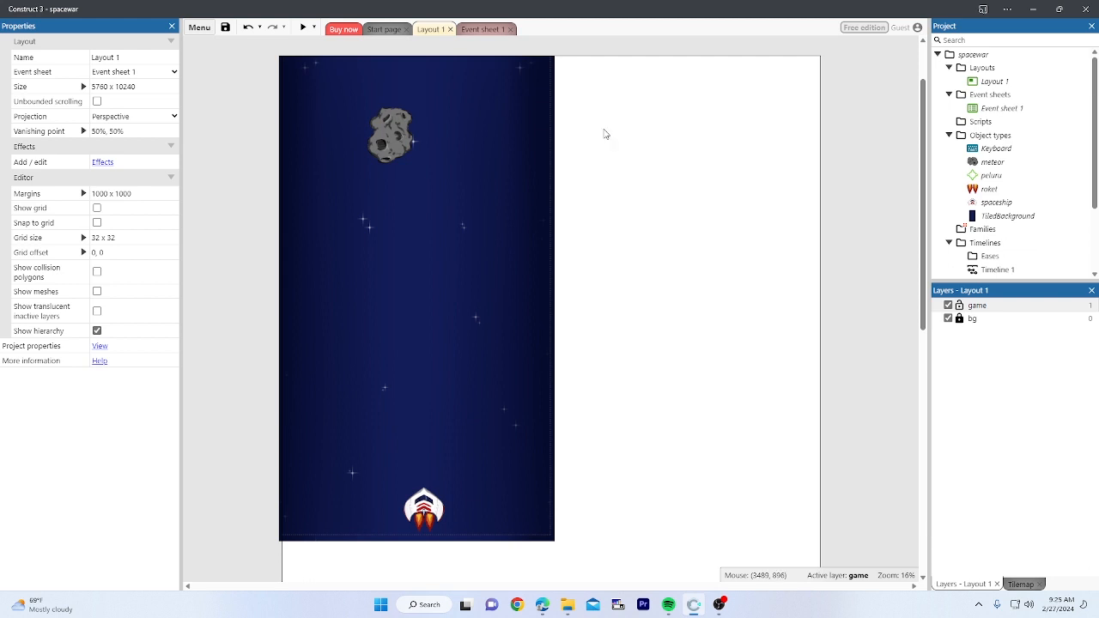
# Step: Insert a new Particles object into Layout 1
pyautogui.rightClick(599, 40)
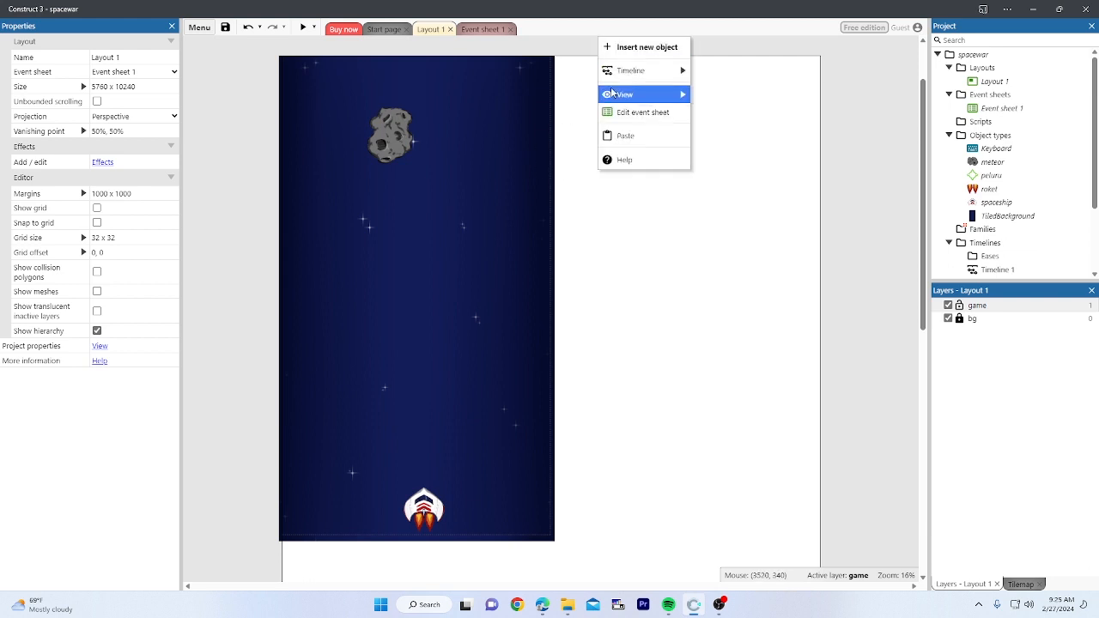
pyautogui.click(647, 47)
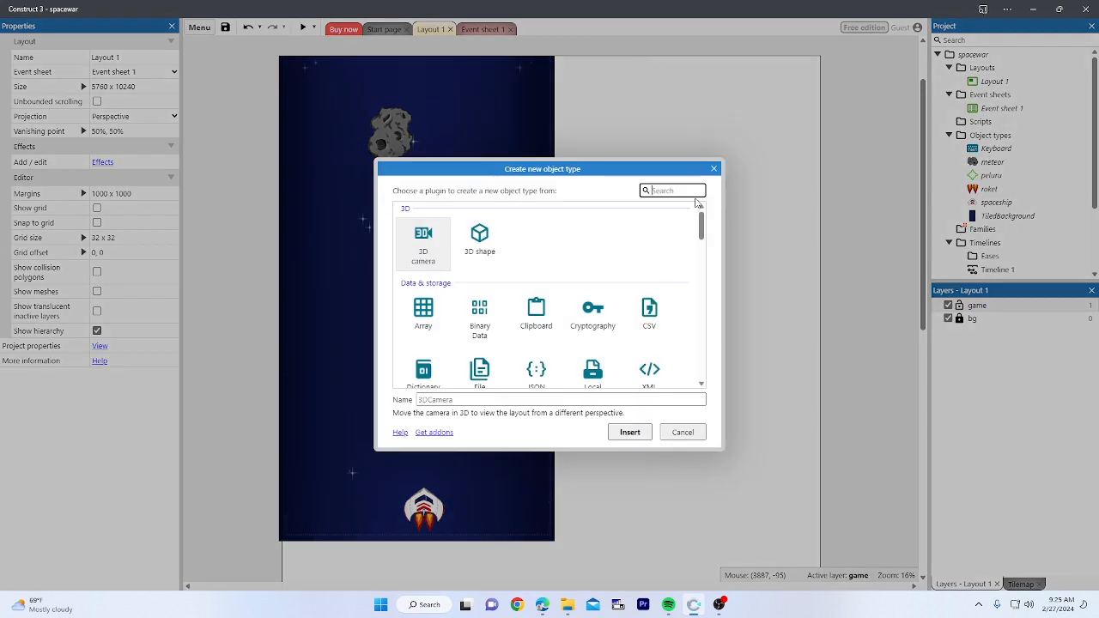
pyautogui.write('par')
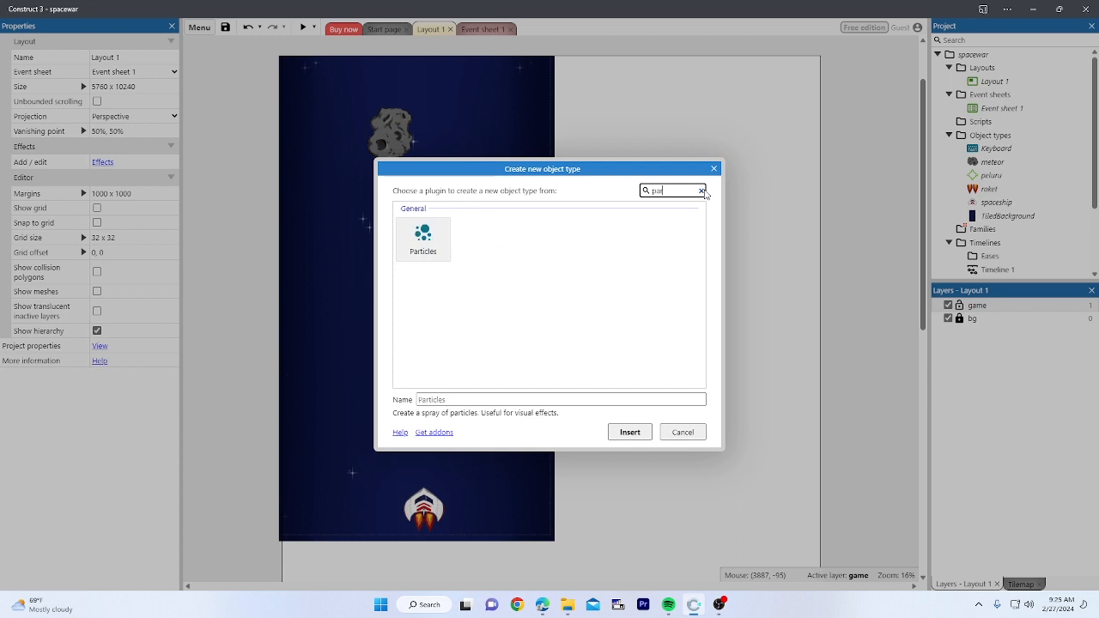
pyautogui.click(421, 245)
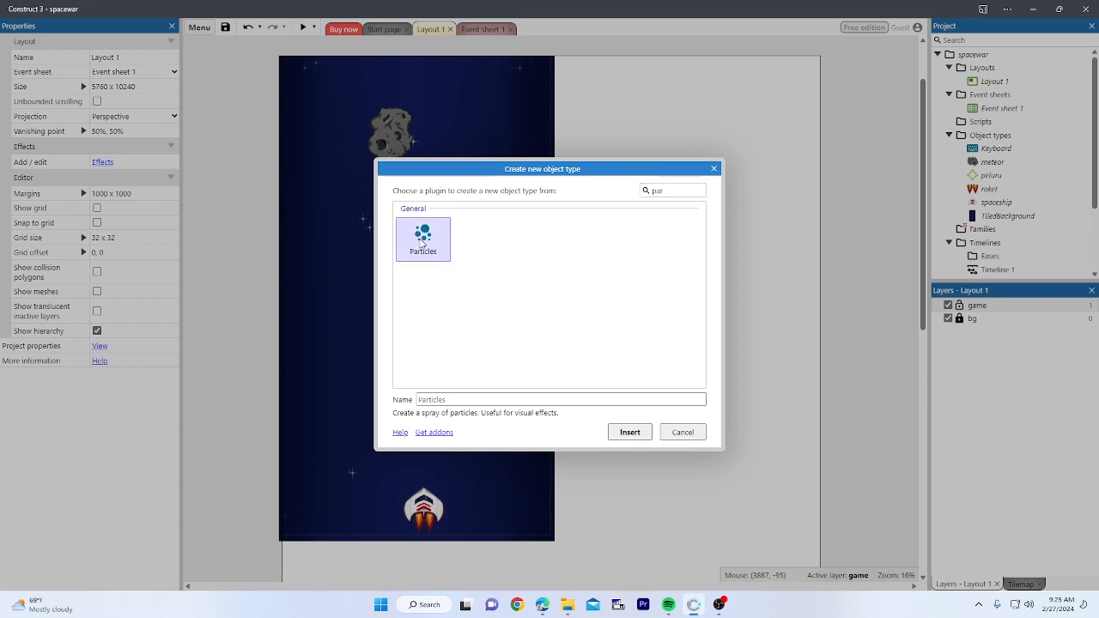
pyautogui.doubleClick(421, 245)
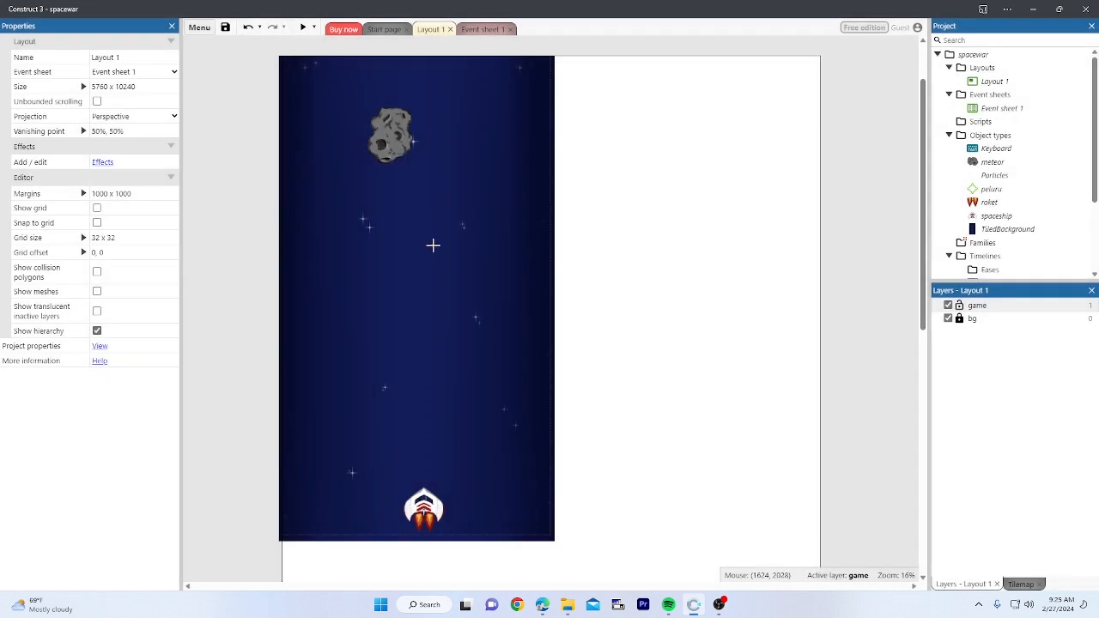
pyautogui.click(576, 141)
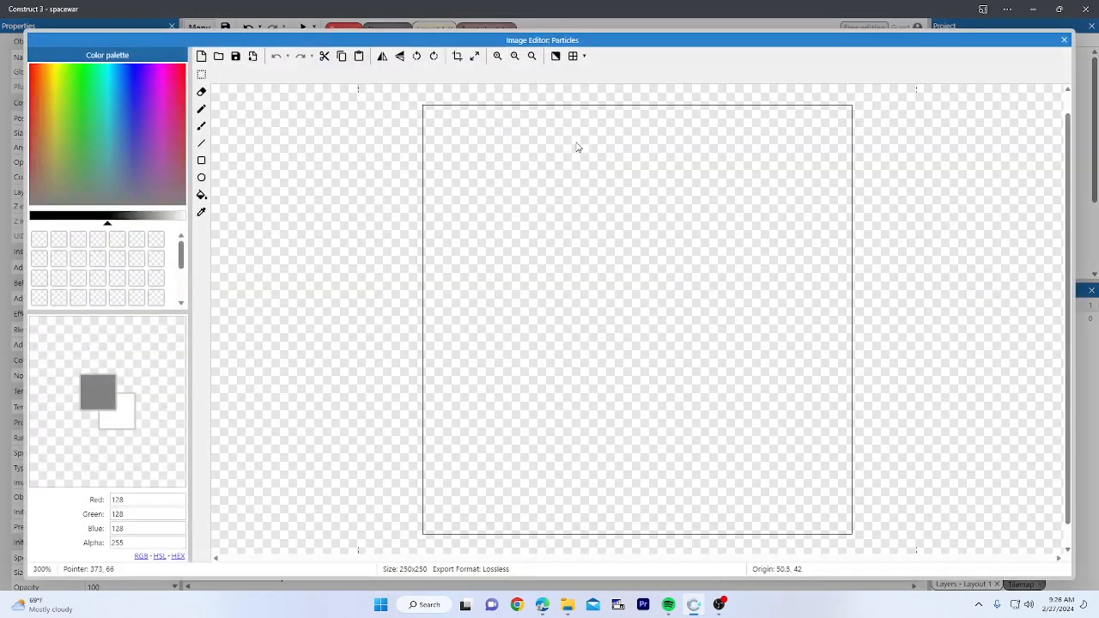
# Step: Load particles.png from the EFFECT folder as the particle image
pyautogui.click(217, 59)
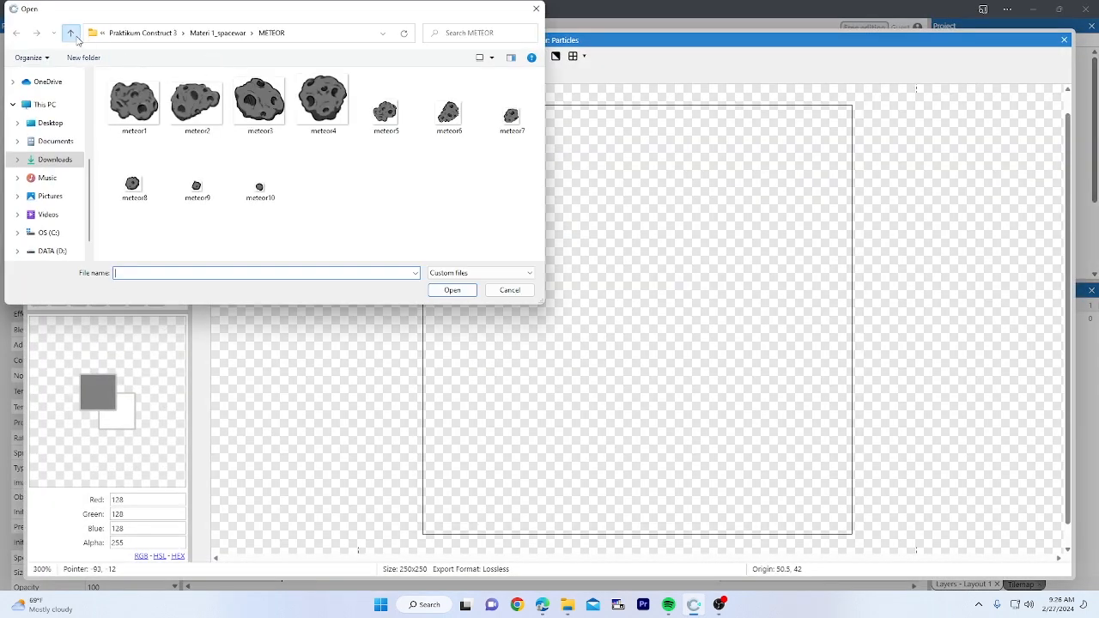
pyautogui.click(70, 33)
pyautogui.doubleClick(127, 110)
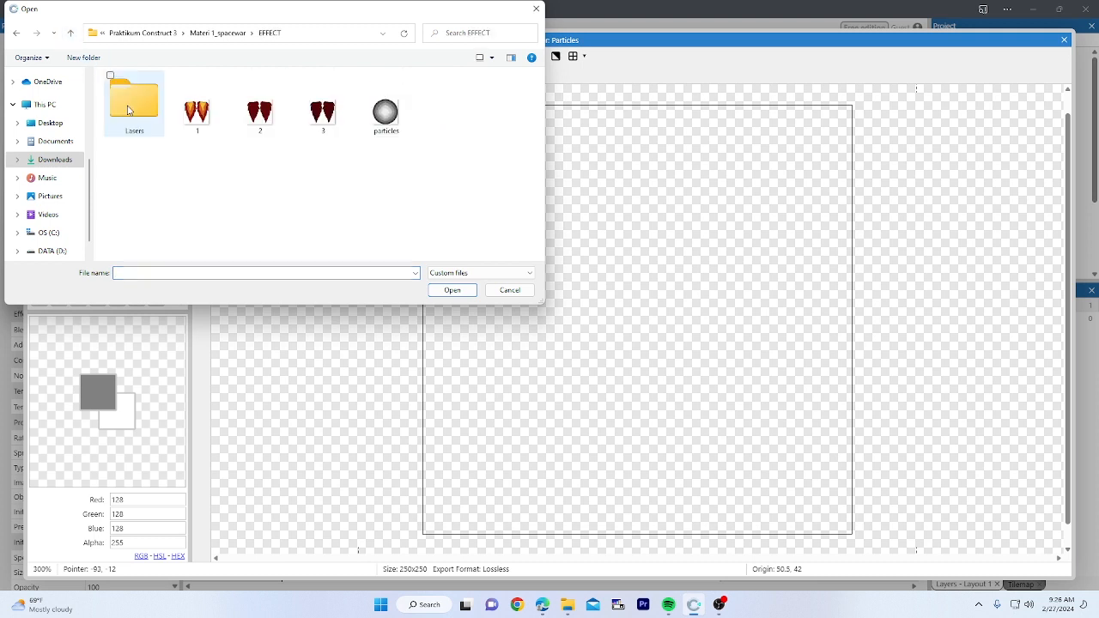
pyautogui.click(393, 127)
pyautogui.doubleClick(393, 127)
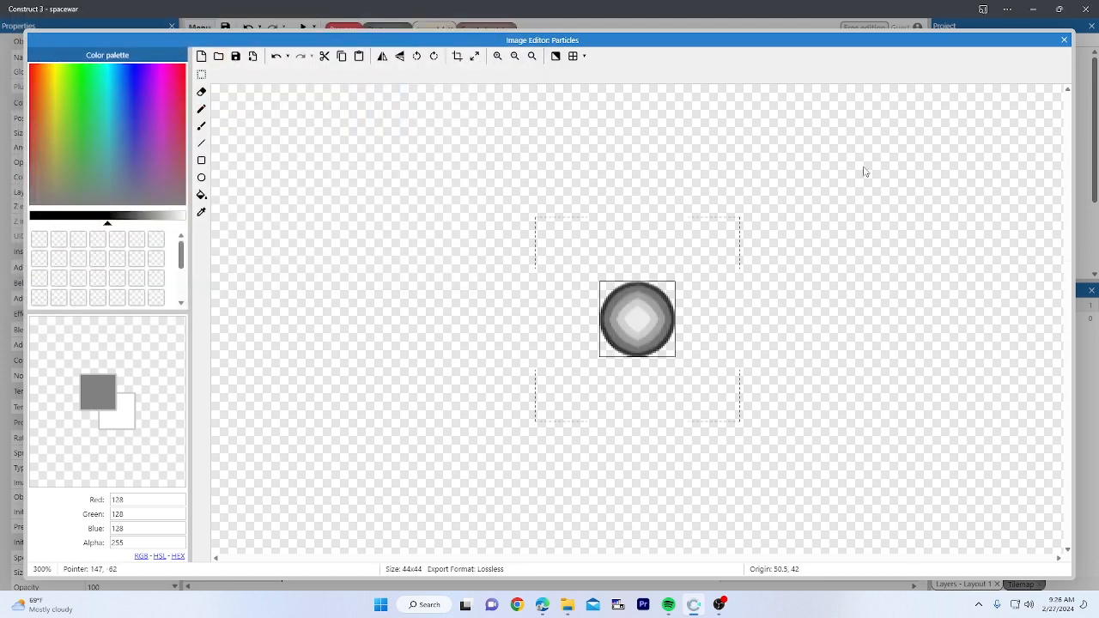
pyautogui.click(1064, 40)
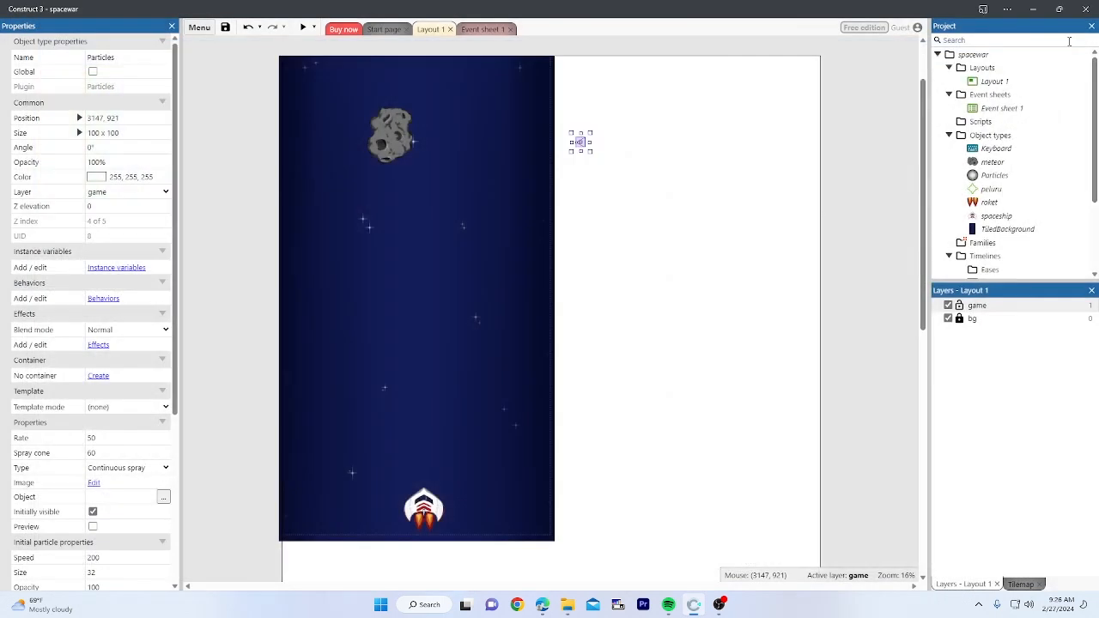
# Step: Move the Particles object onto the space scene and preview the game
pyautogui.moveTo(581, 142); pyautogui.dragTo(450, 228)
pyautogui.click(593, 197)
pyautogui.click(302, 27)
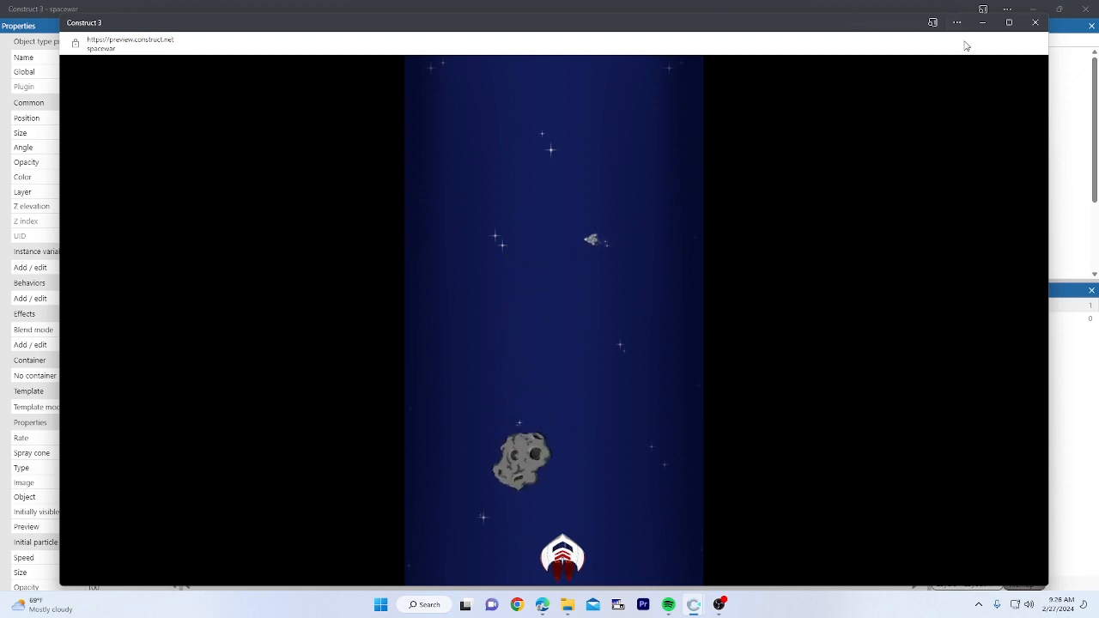
pyautogui.click(1037, 20)
# Step: Reposition the emitter inside the play area at 1183, 3011 and preview again
pyautogui.click(614, 256)
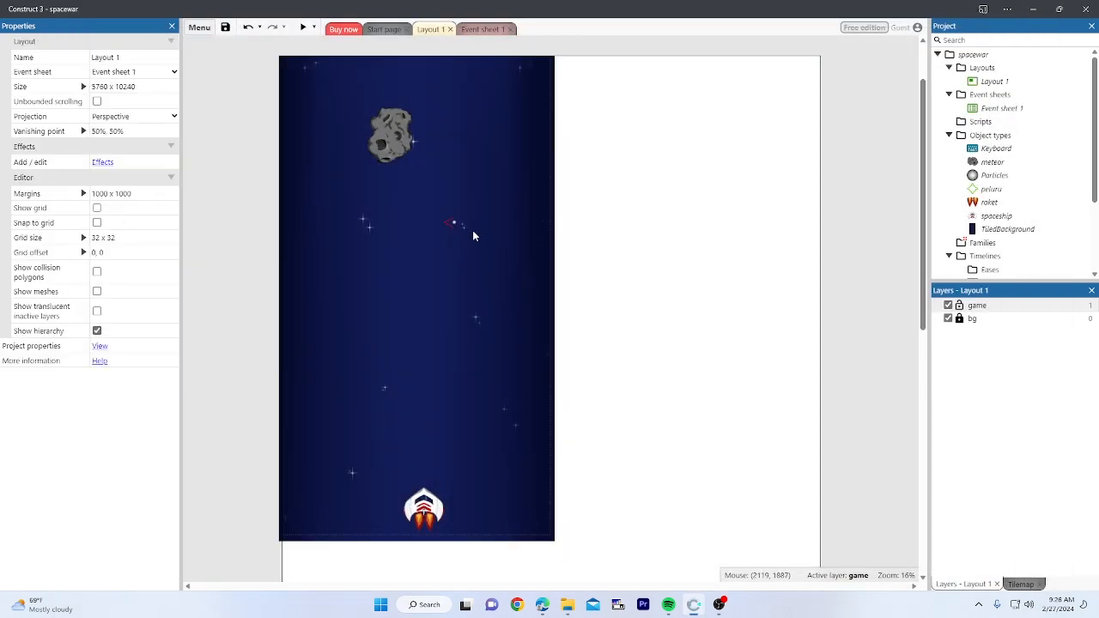
pyautogui.moveTo(456, 226); pyautogui.dragTo(622, 267)
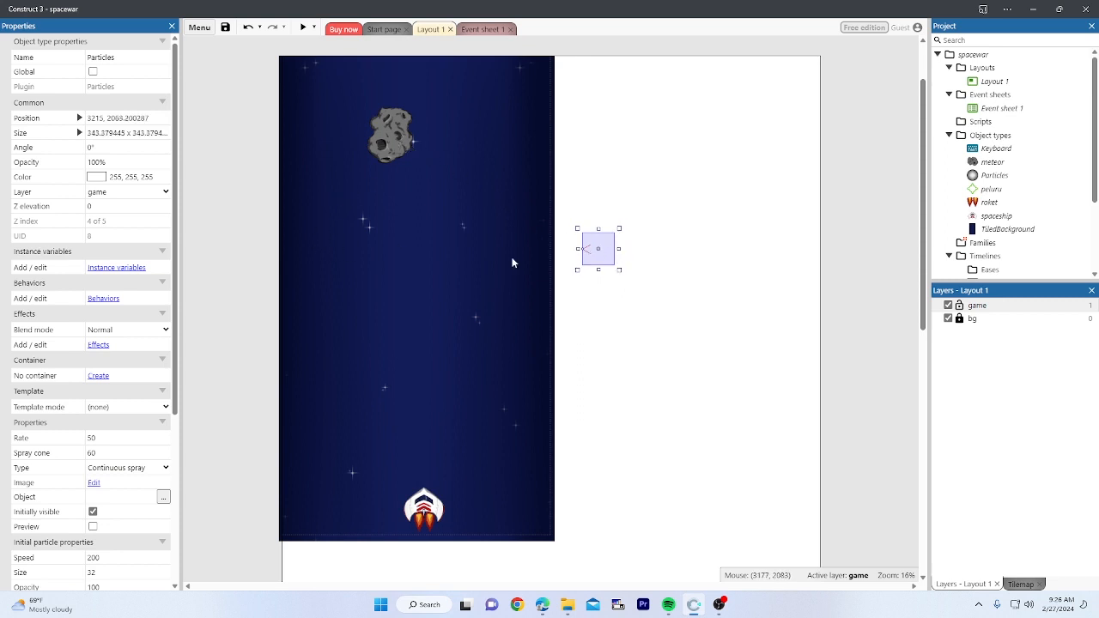
pyautogui.moveTo(597, 251); pyautogui.dragTo(404, 341)
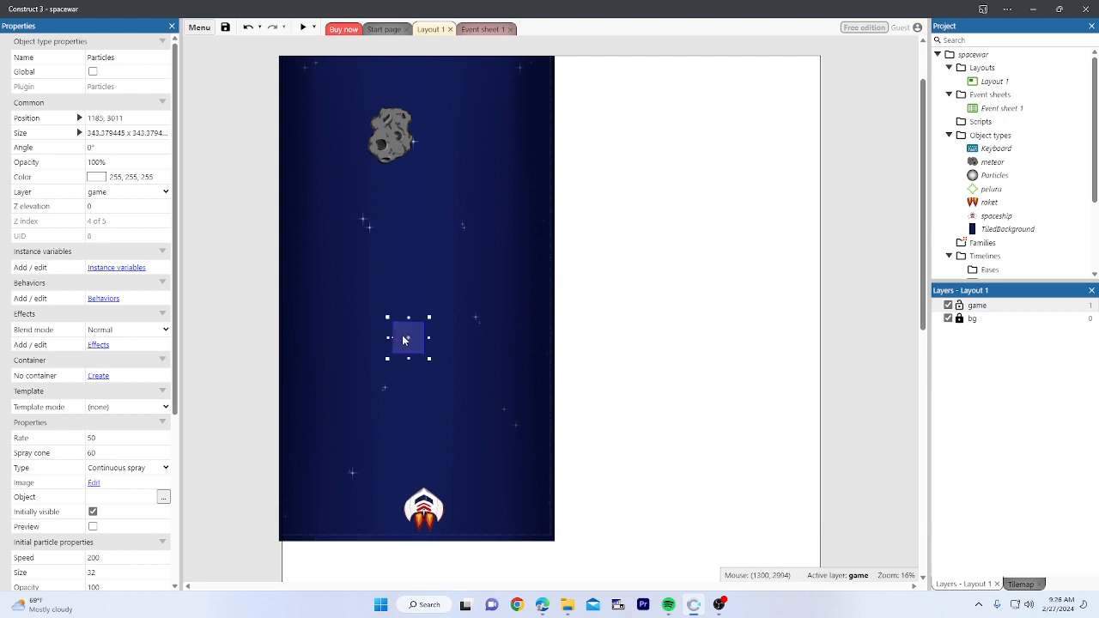
pyautogui.click(303, 27)
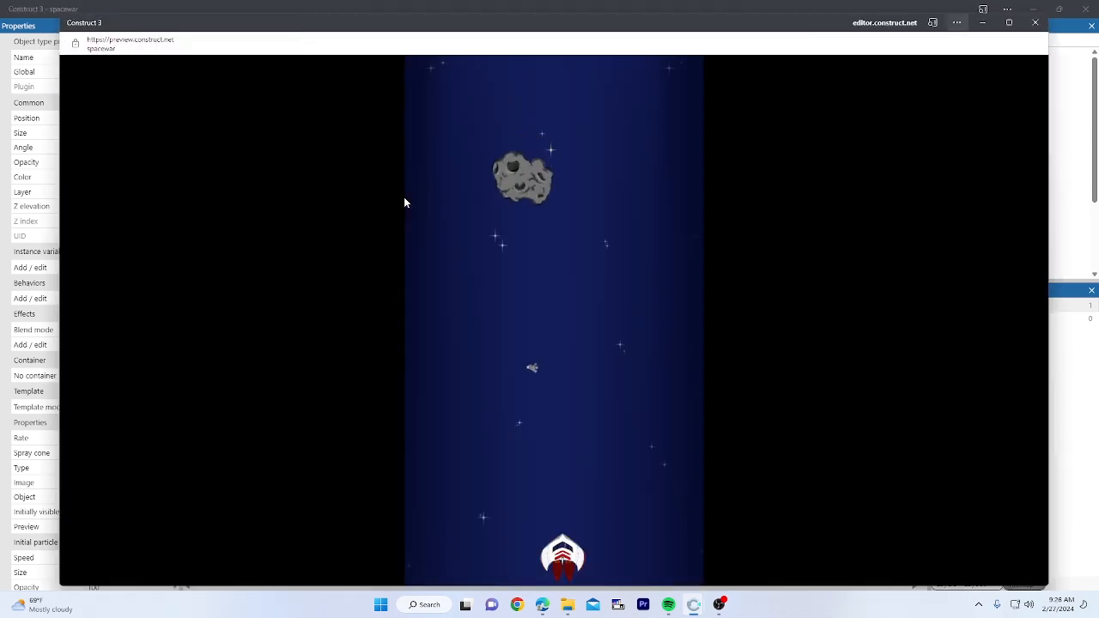
pyautogui.click(1035, 22)
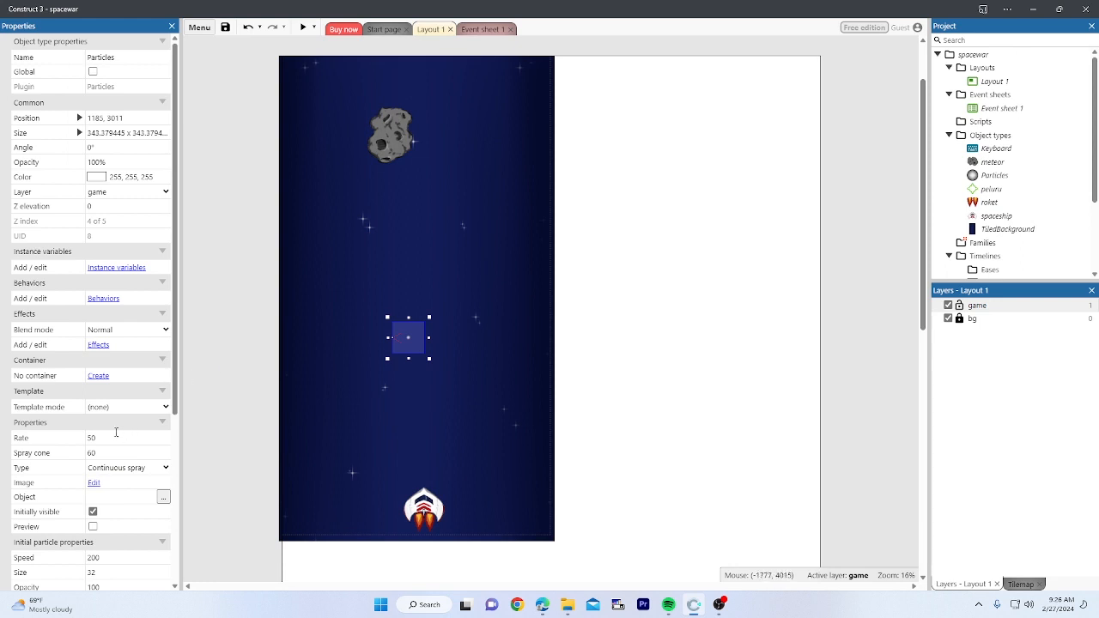
# Step: Move the particle emitter off the layout's left edge, to about -620, 3323
pyautogui.scroll(-1, 116, 433)
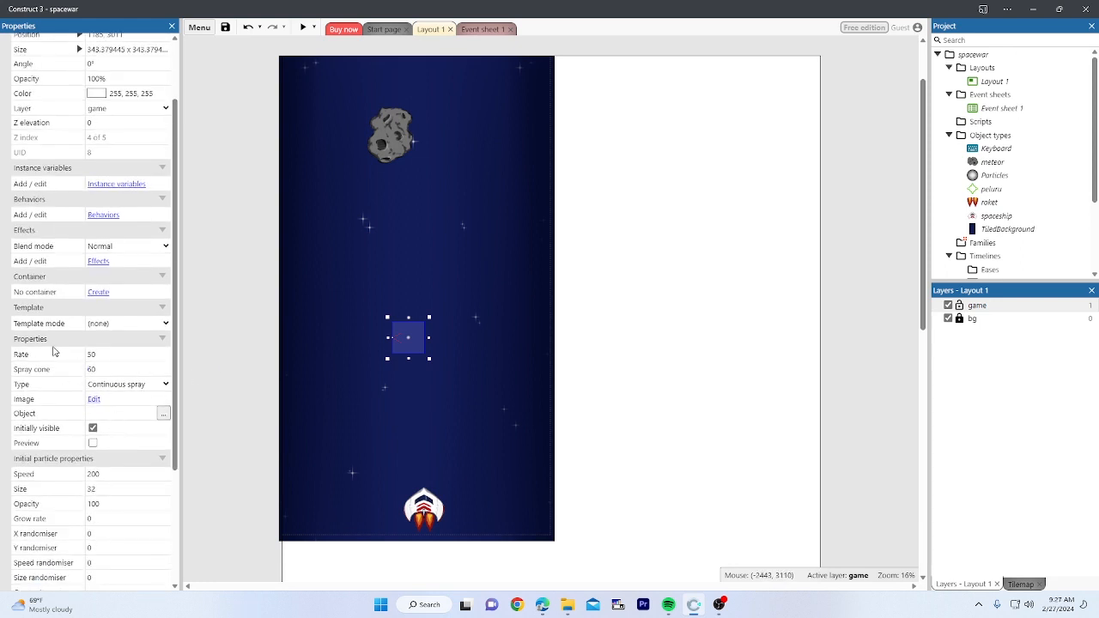
pyautogui.scroll(-2, 57, 350)
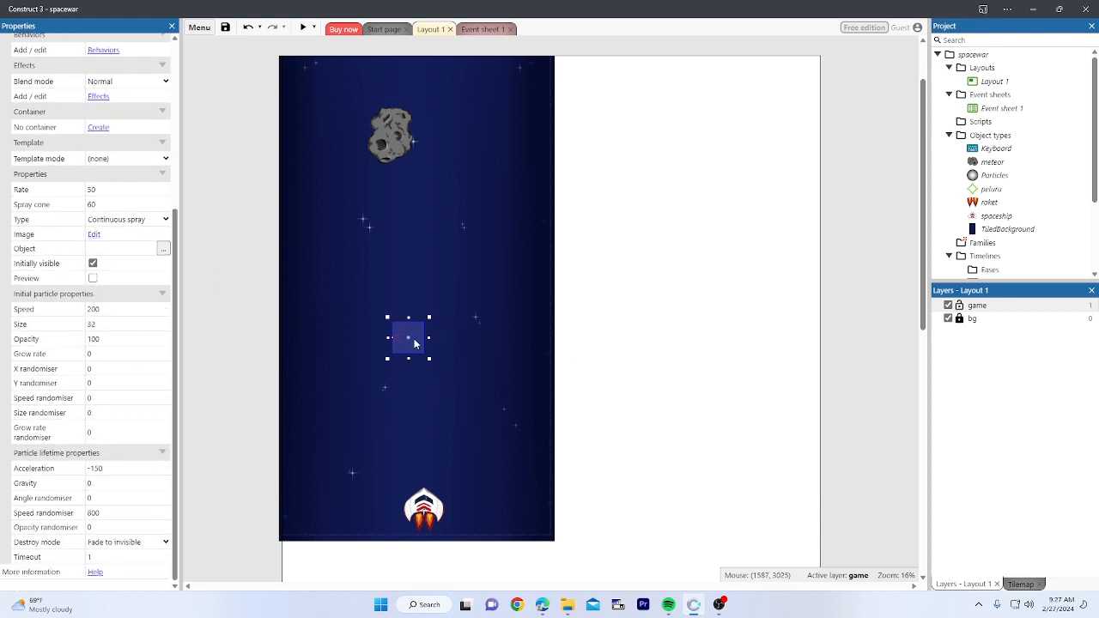
pyautogui.moveTo(415, 344); pyautogui.dragTo(244, 373)
pyautogui.click(248, 329)
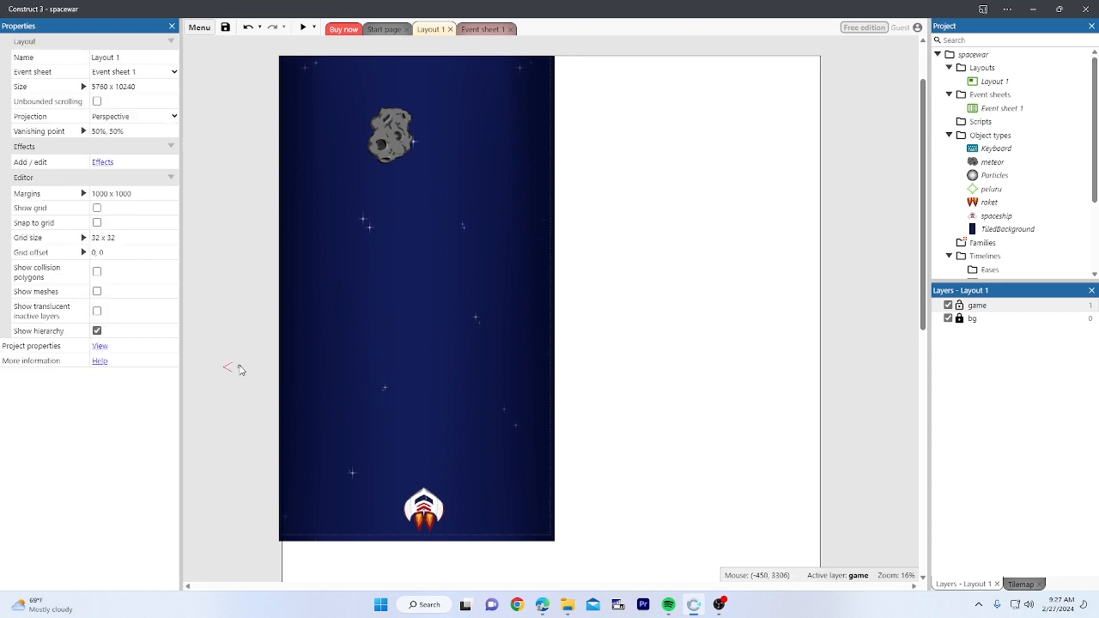
pyautogui.click(241, 369)
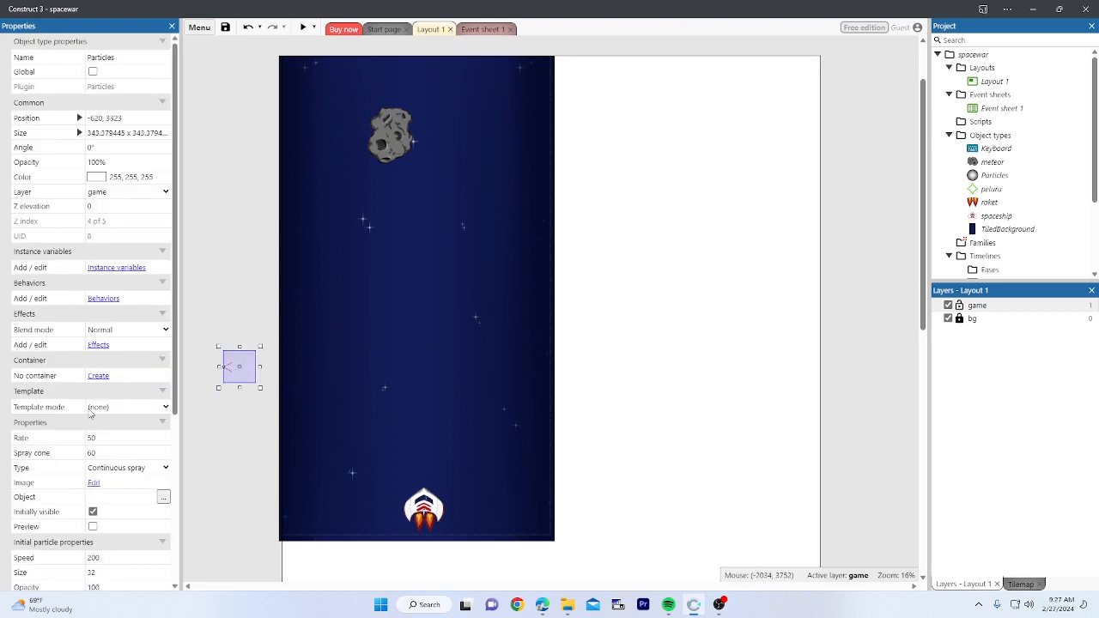
pyautogui.scroll(-4, 73, 309)
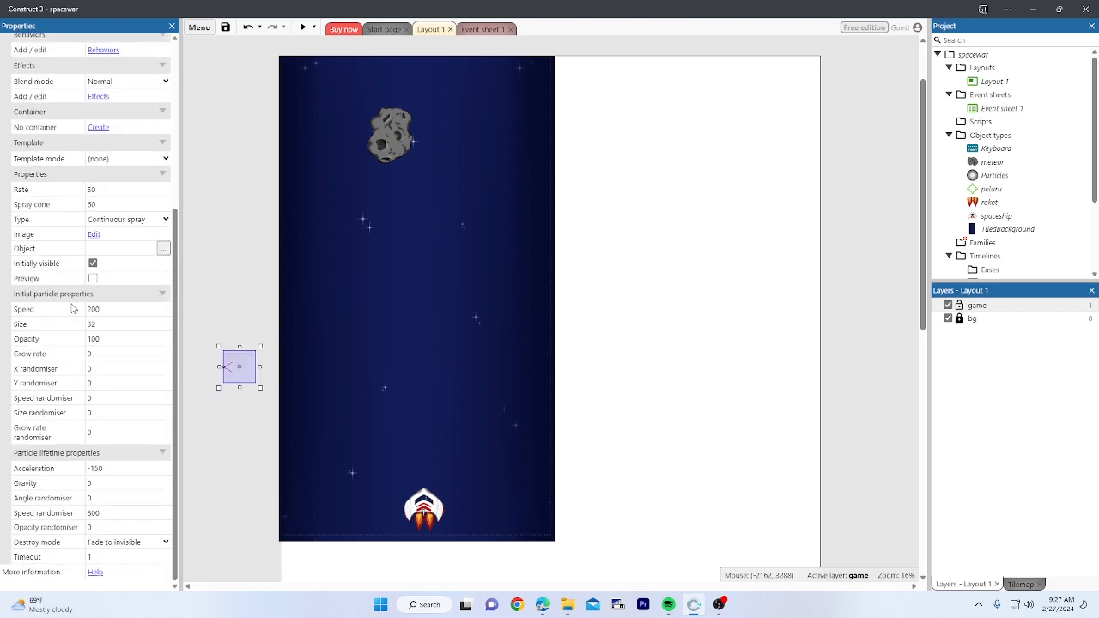
# Step: Make the emitter a One-shot burst with a 100-degree spray cone and tick Preview
pyautogui.click(123, 222)
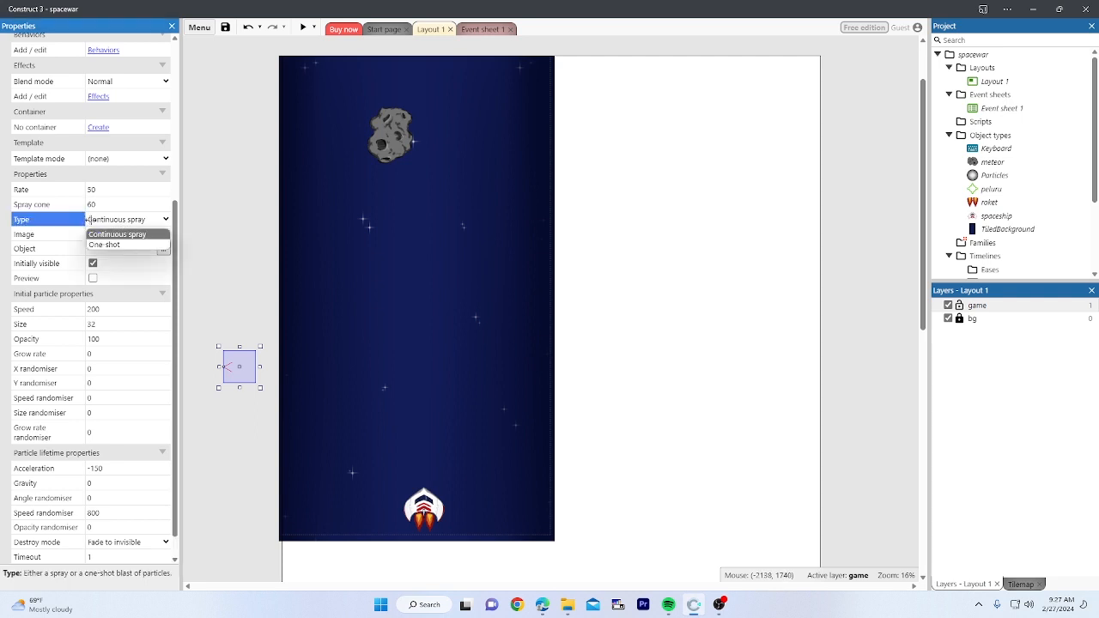
pyautogui.click(106, 246)
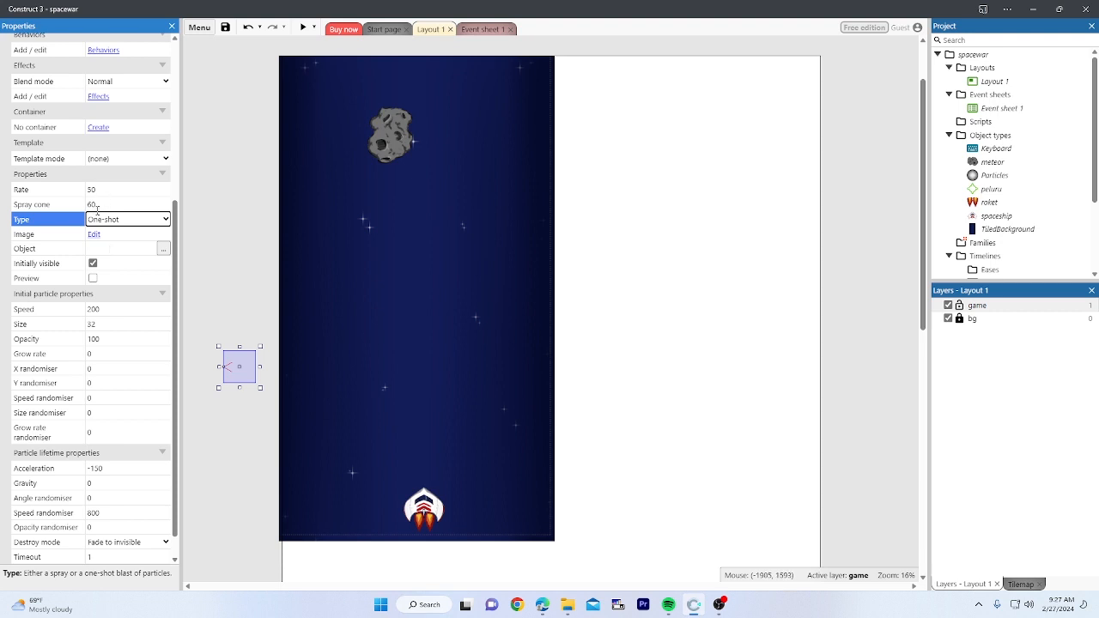
pyautogui.scroll(-1, 97, 211)
pyautogui.scroll(5, 98, 241)
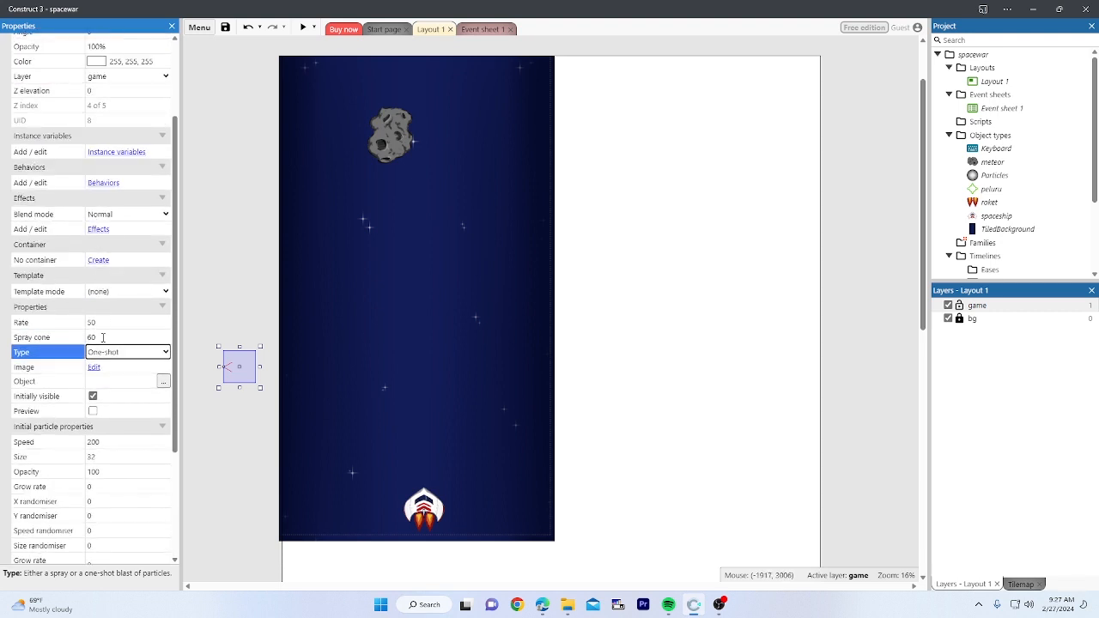
pyautogui.click(102, 338)
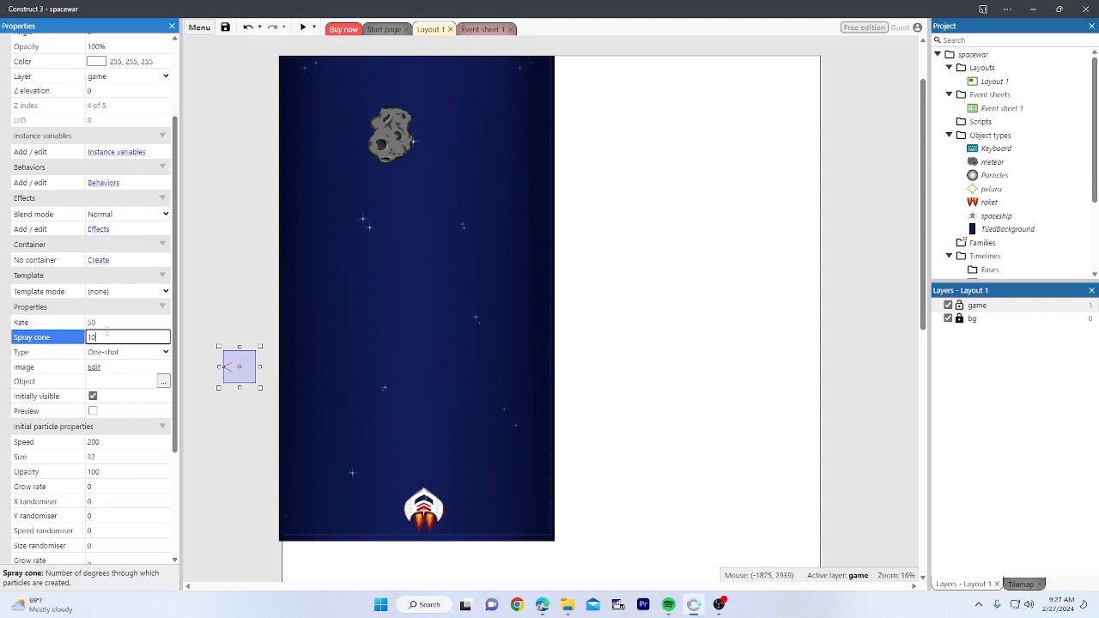
pyautogui.click(230, 294)
pyautogui.click(239, 374)
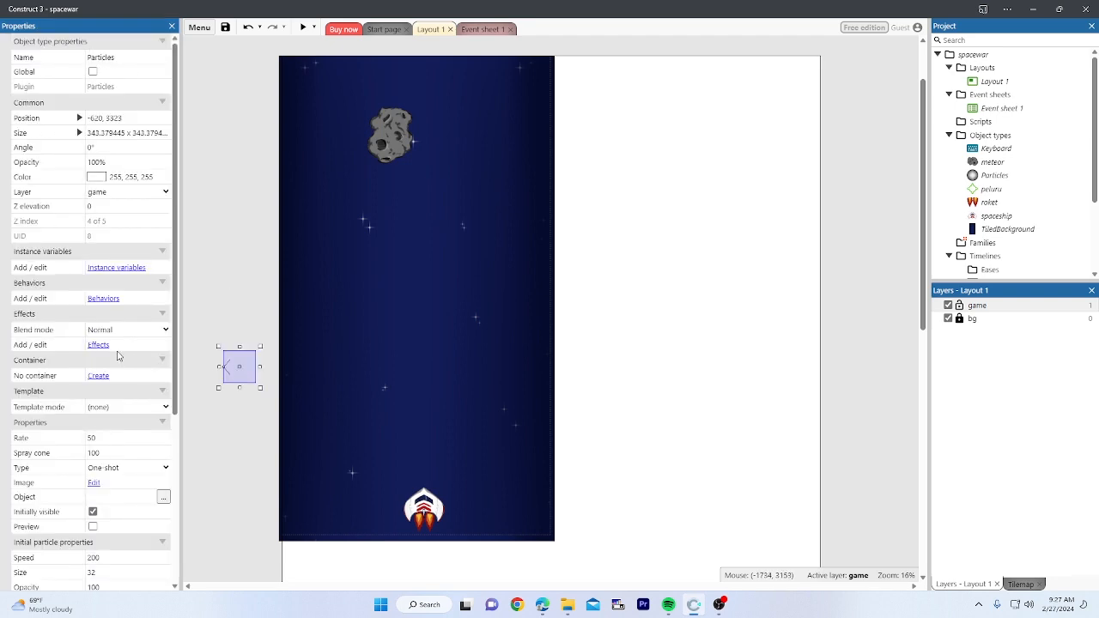
pyautogui.scroll(-5, 119, 356)
pyautogui.scroll(5, 120, 352)
pyautogui.scroll(-1, 101, 356)
pyautogui.scroll(-1, 104, 368)
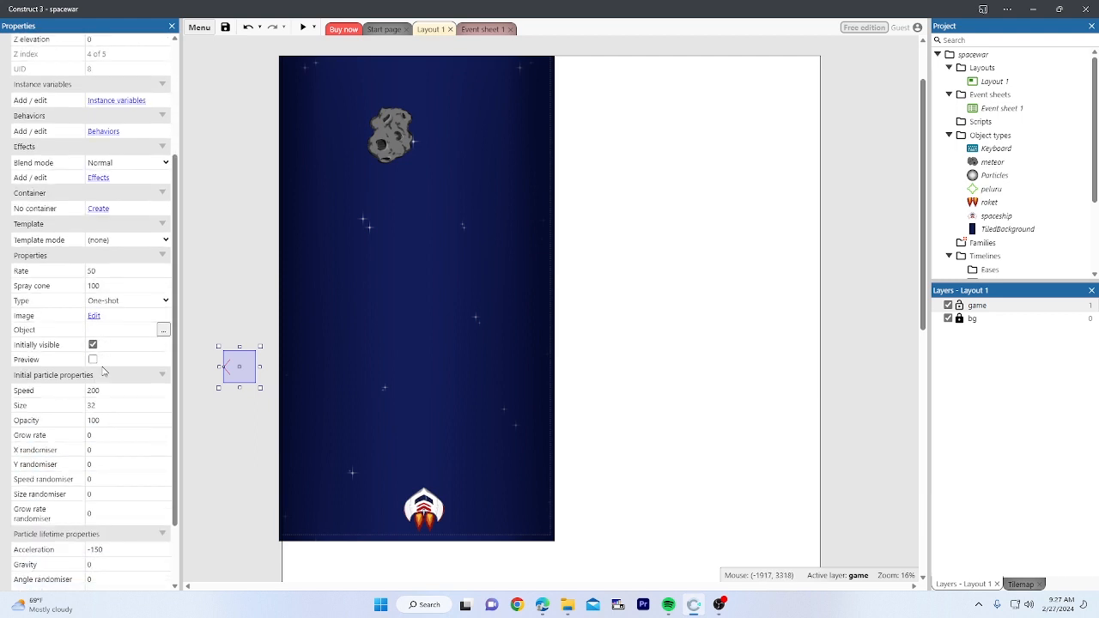
pyautogui.scroll(1, 103, 368)
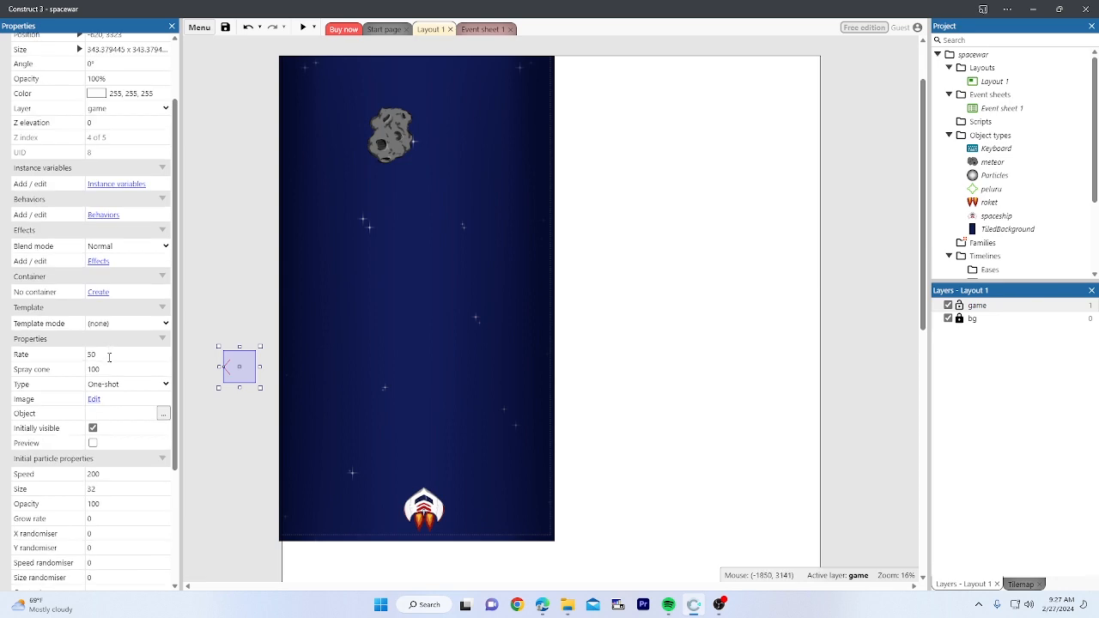
pyautogui.click(93, 443)
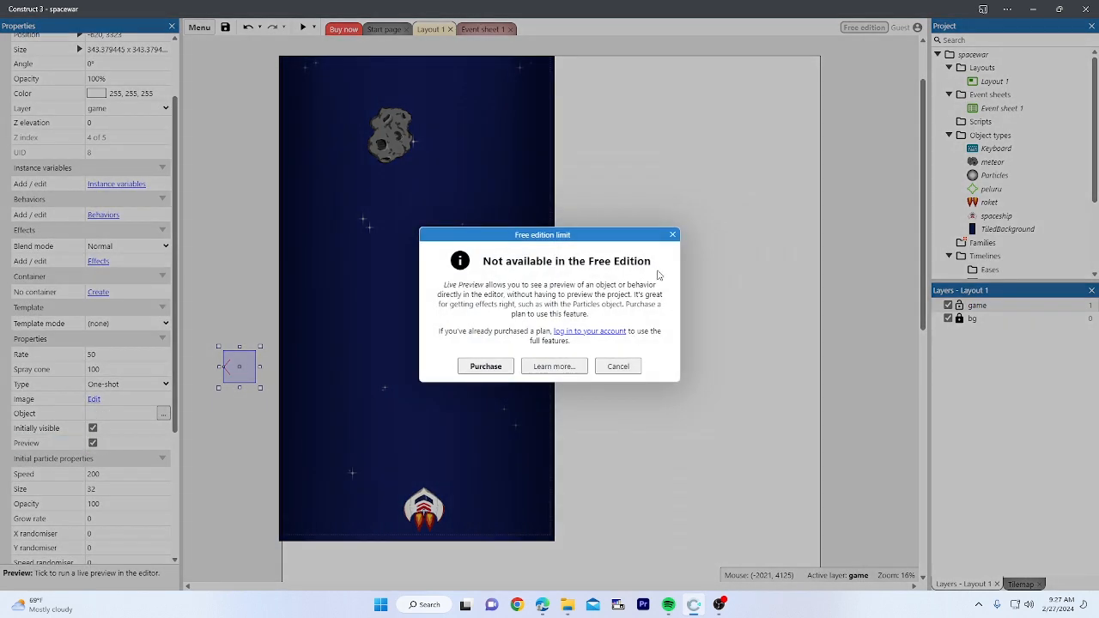
# Step: Dismiss the Free Edition notice and test the emitter in several game previews
pyautogui.click(673, 235)
pyautogui.click(303, 27)
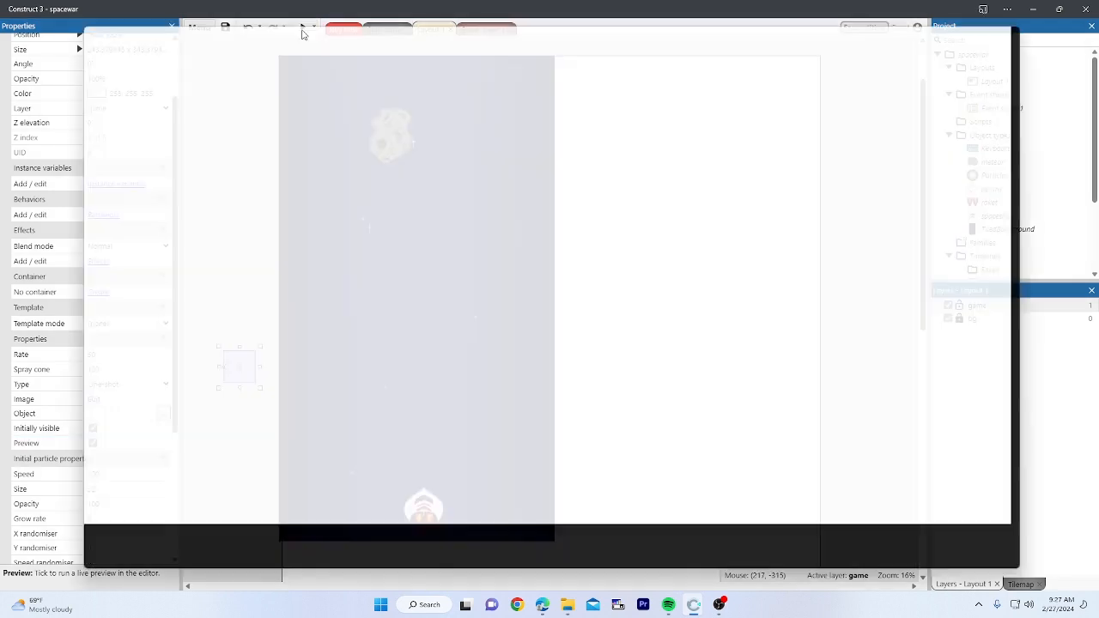
pyautogui.click(984, 23)
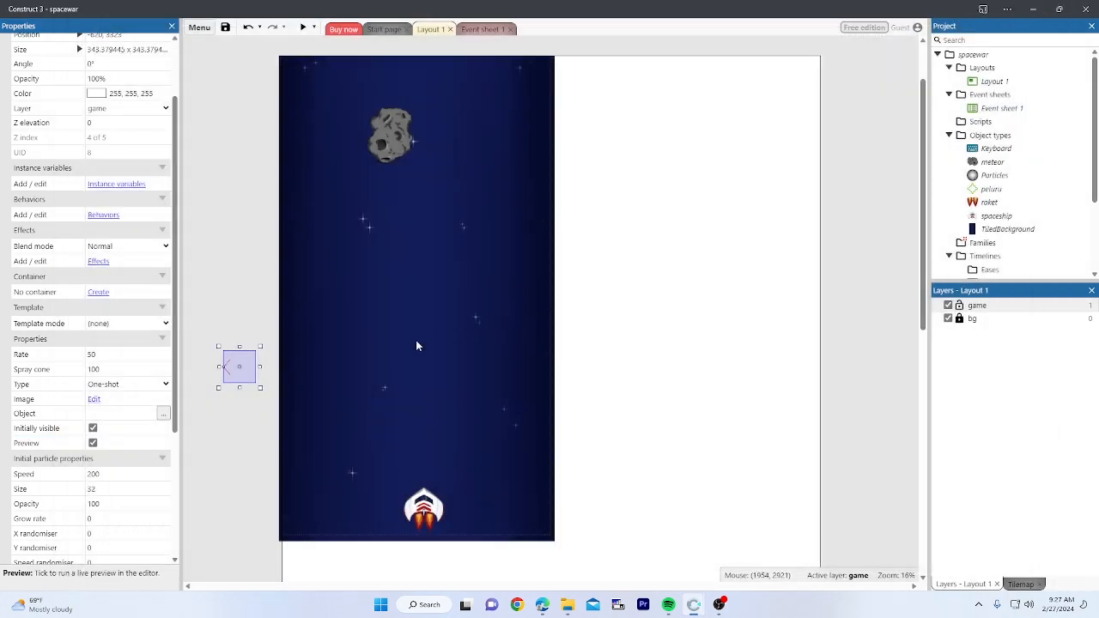
pyautogui.moveTo(243, 368); pyautogui.dragTo(349, 338)
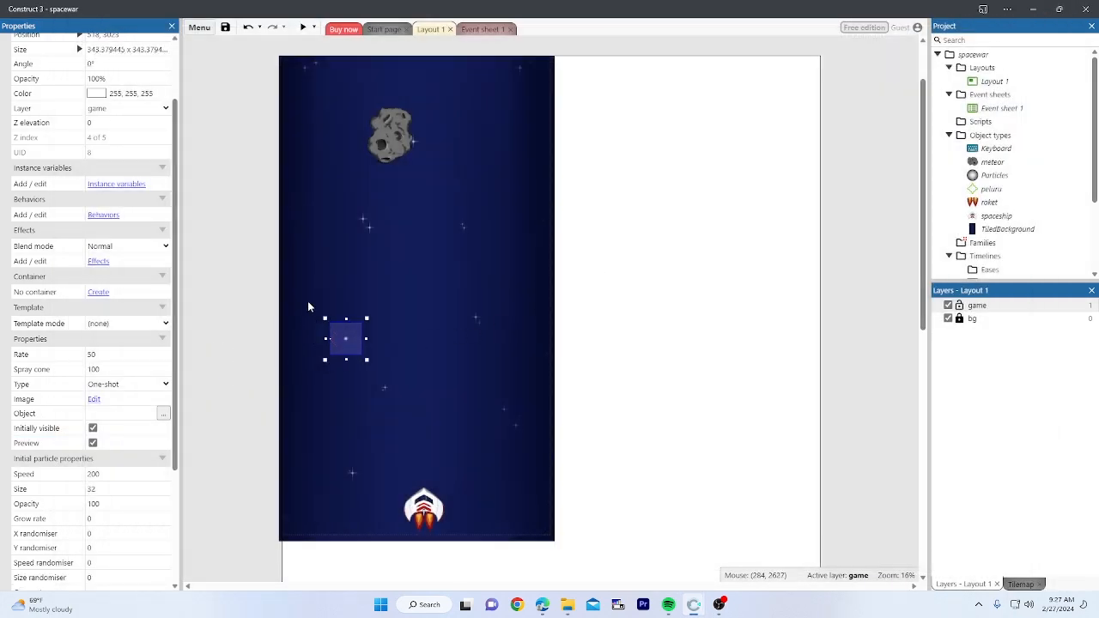
pyautogui.click(303, 28)
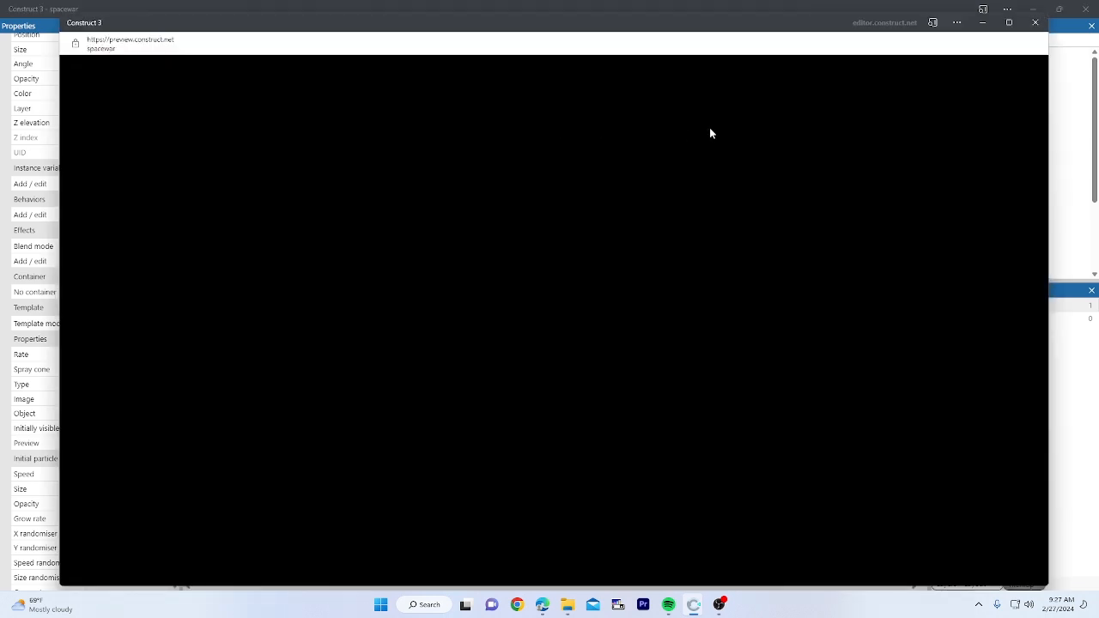
pyautogui.click(1036, 22)
pyautogui.click(302, 28)
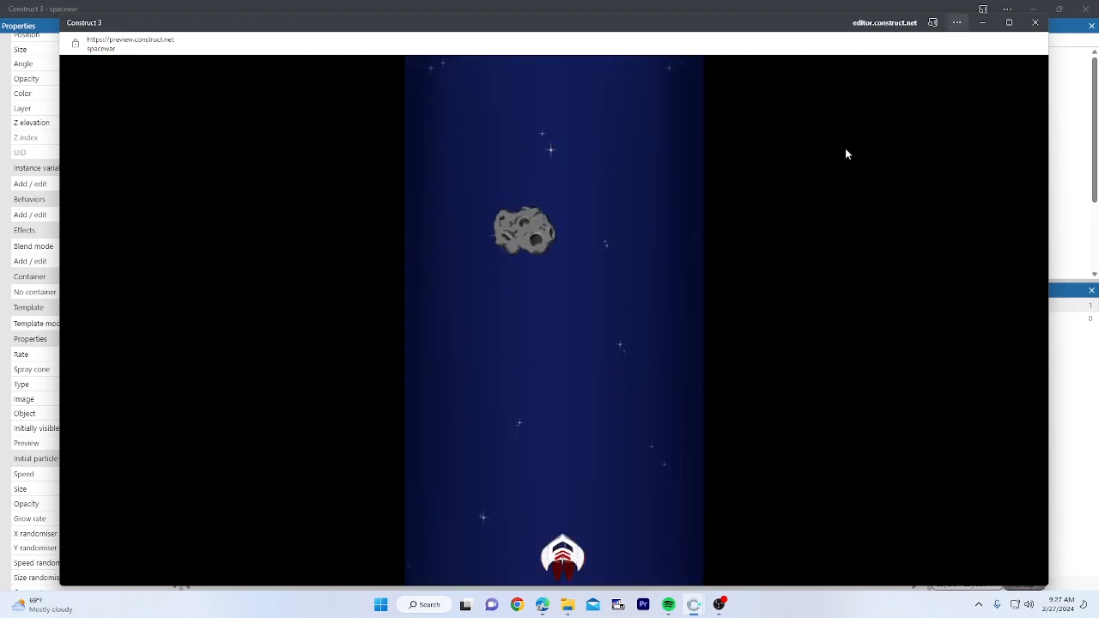
pyautogui.click(1036, 22)
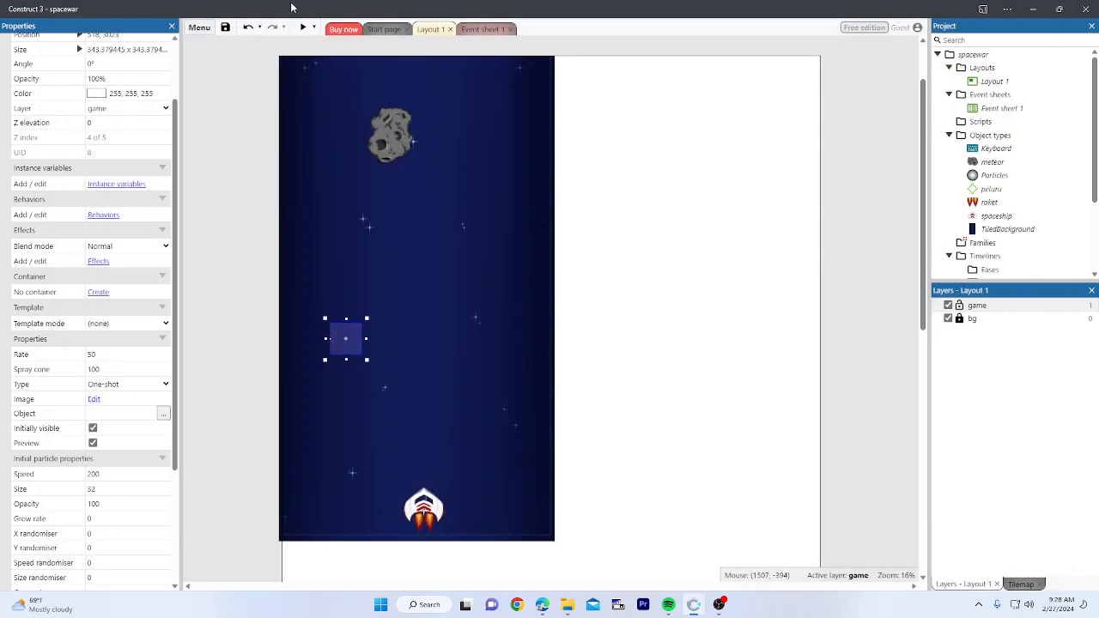
pyautogui.click(302, 28)
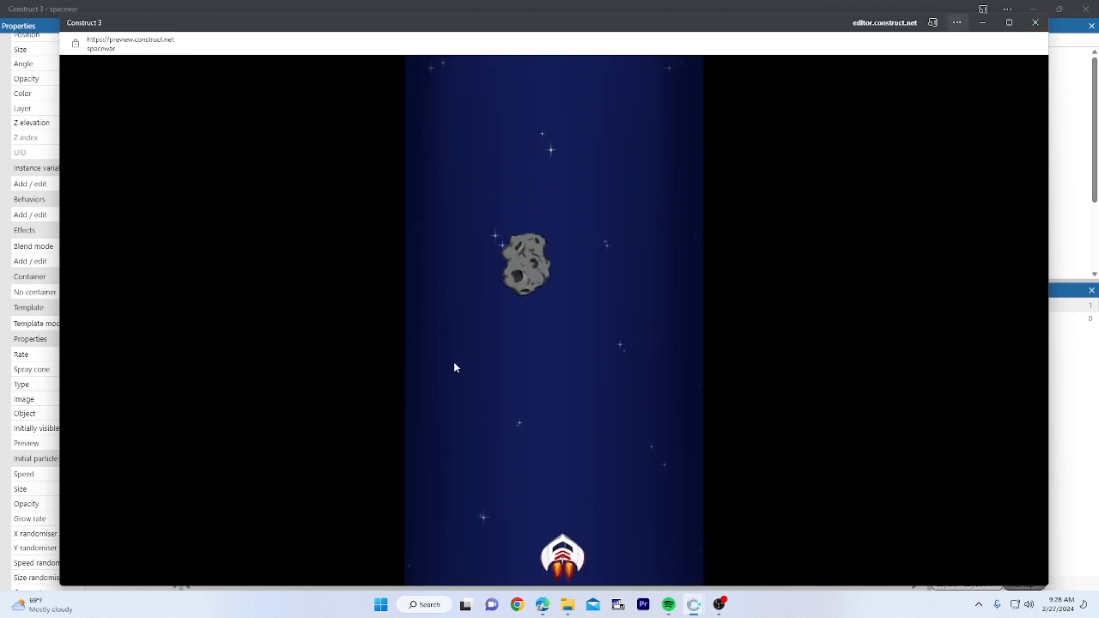
pyautogui.click(1035, 22)
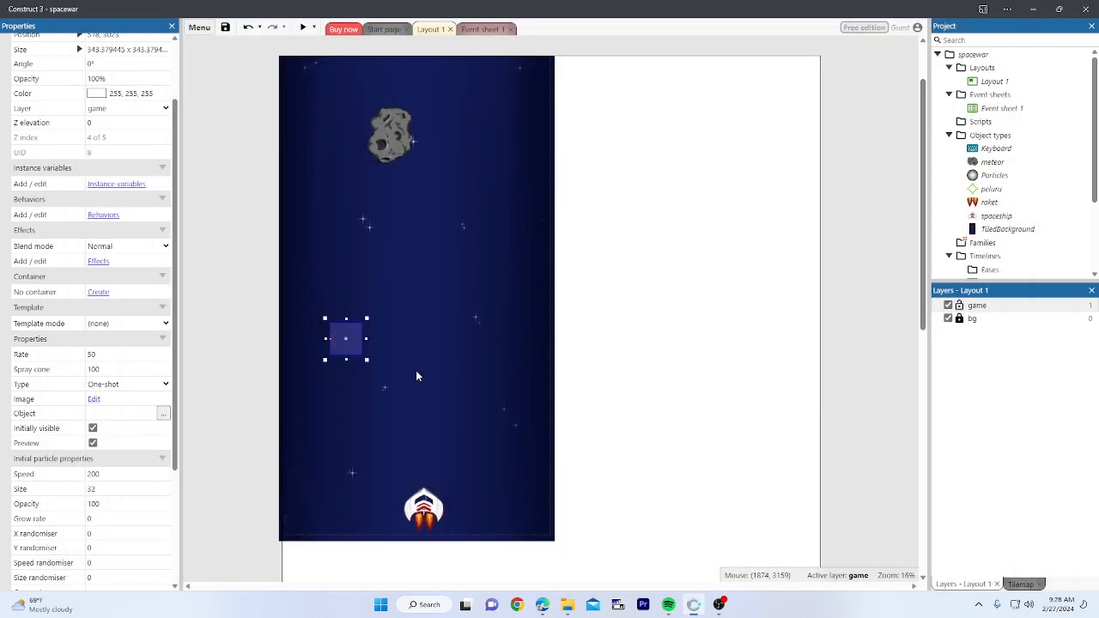
# Step: Resize the particle emitter and set its Rate to 100
pyautogui.moveTo(368, 360); pyautogui.dragTo(252, 417)
pyautogui.click(118, 357)
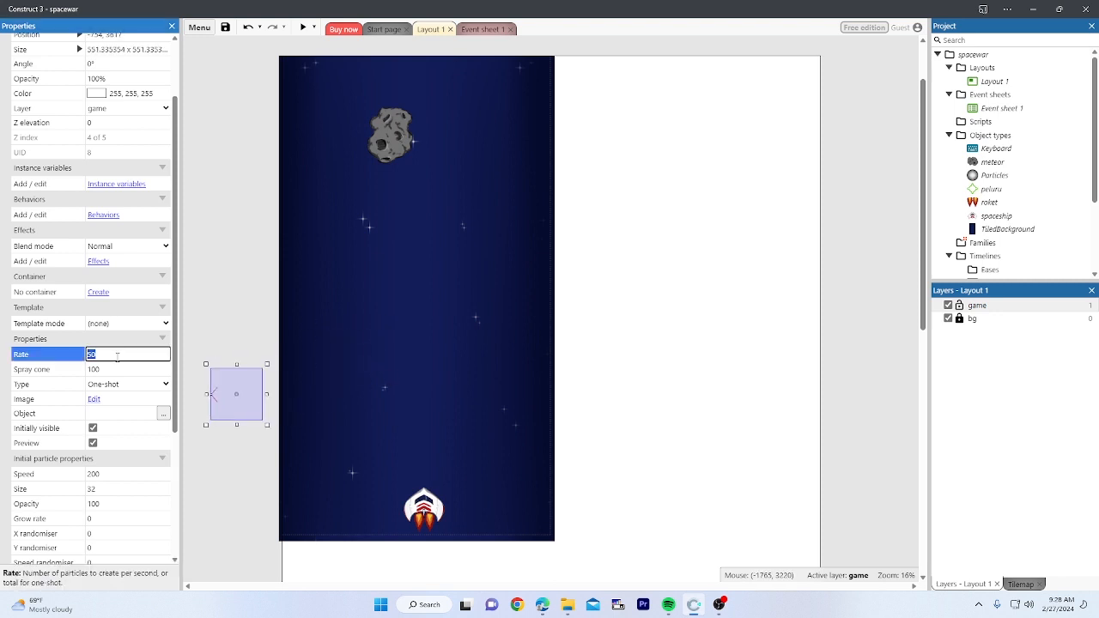
pyautogui.write('100')
pyautogui.click(221, 354)
pyautogui.click(235, 399)
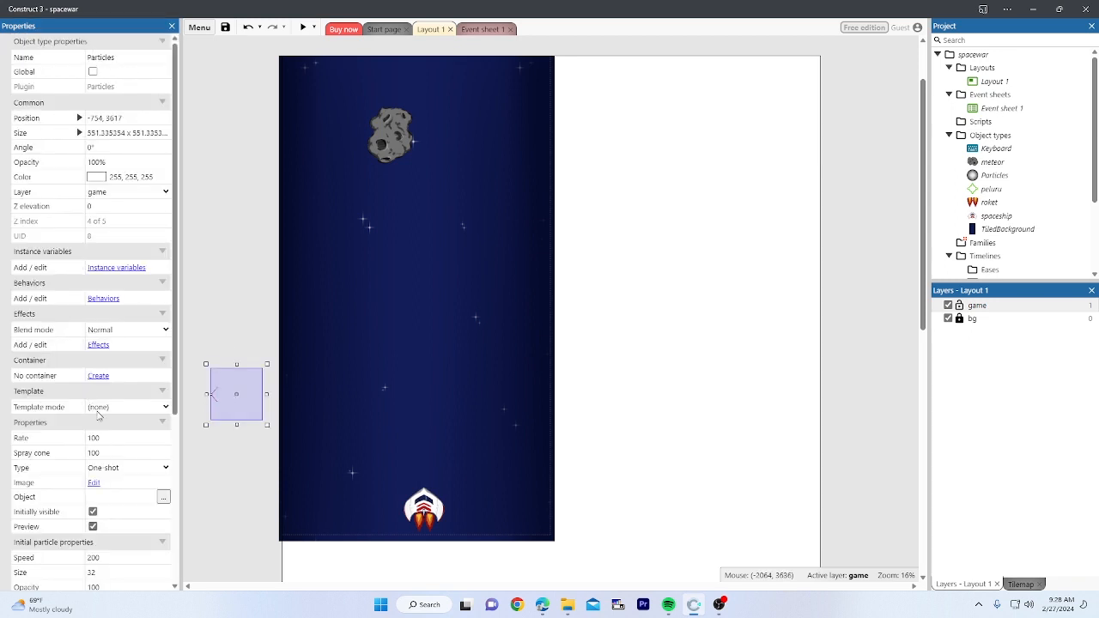
pyautogui.scroll(-1, 164, 369)
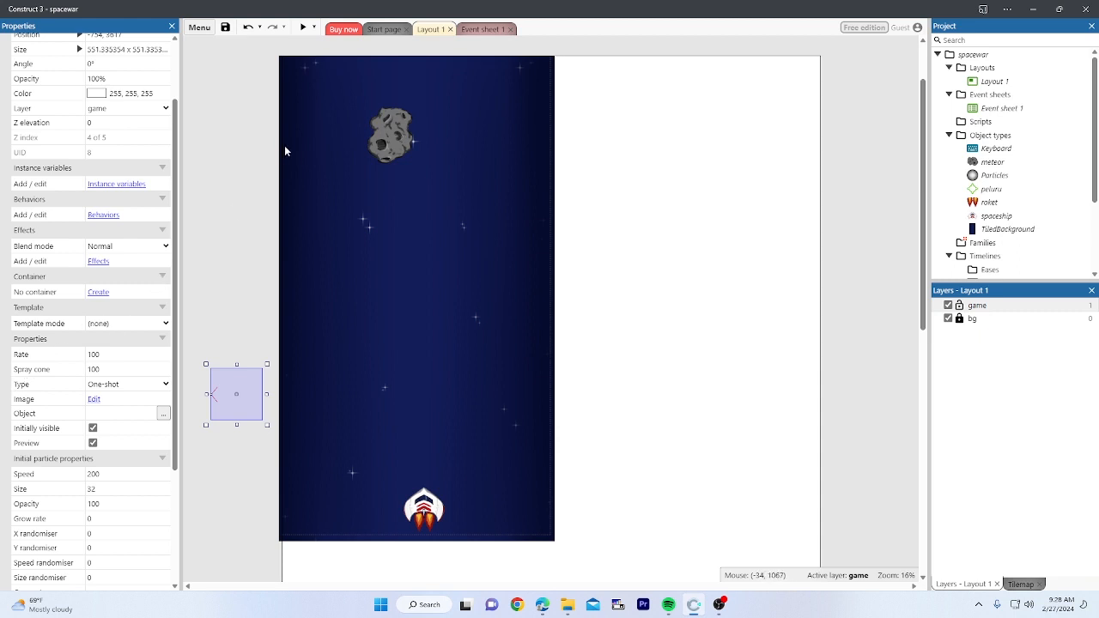
# Step: Add a meteor 'Spawn another object' action spawning Particles to the damage = 0 event
pyautogui.click(480, 30)
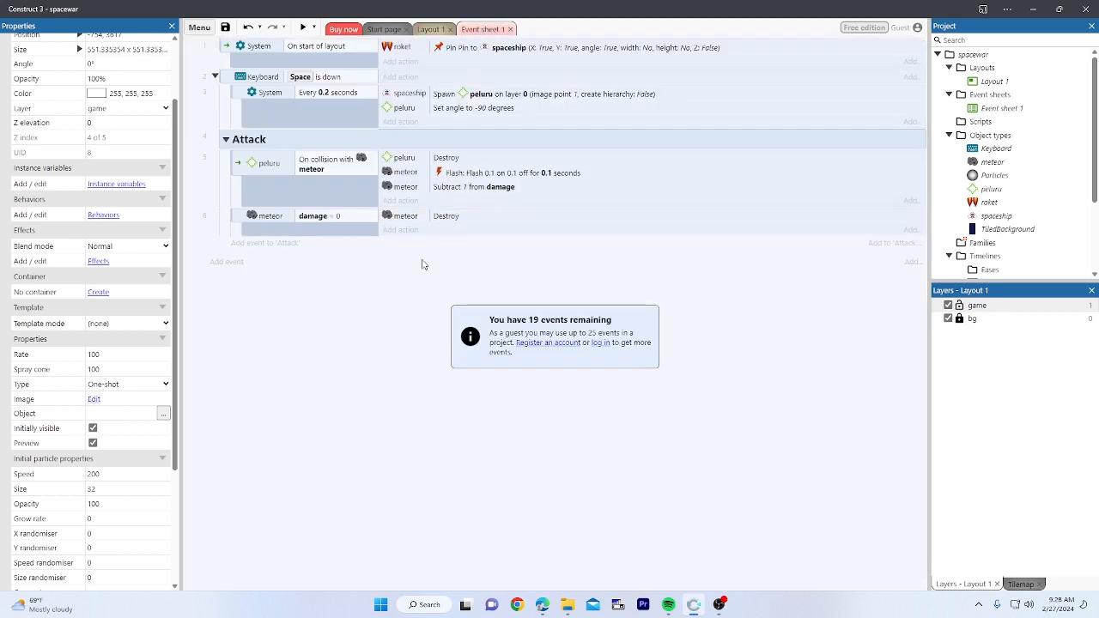
pyautogui.click(237, 216)
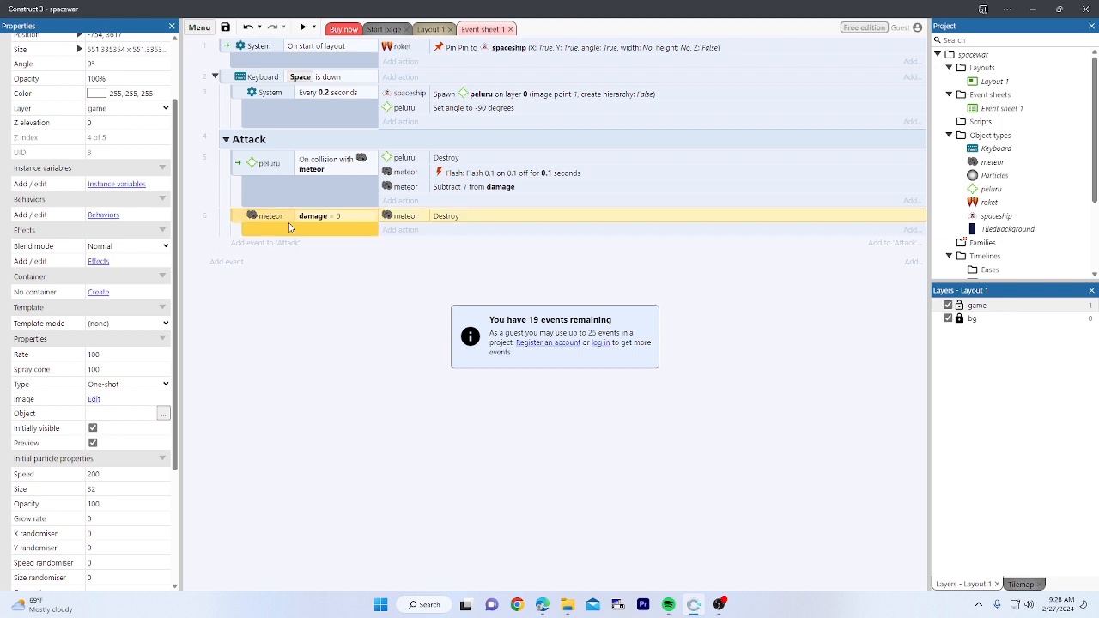
pyautogui.click(400, 230)
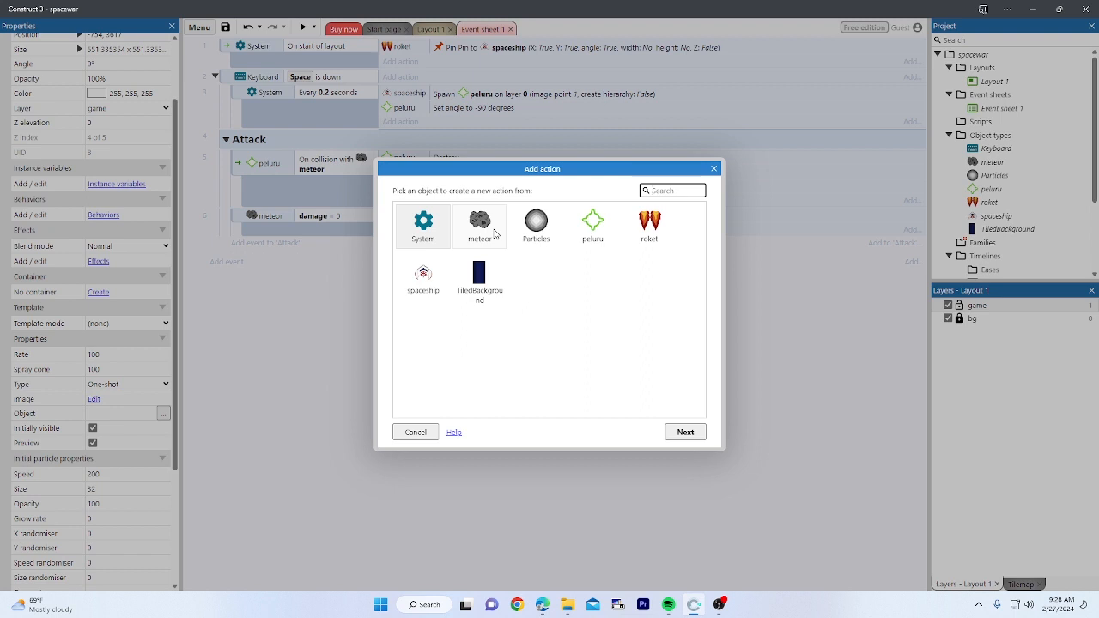
pyautogui.doubleClick(495, 231)
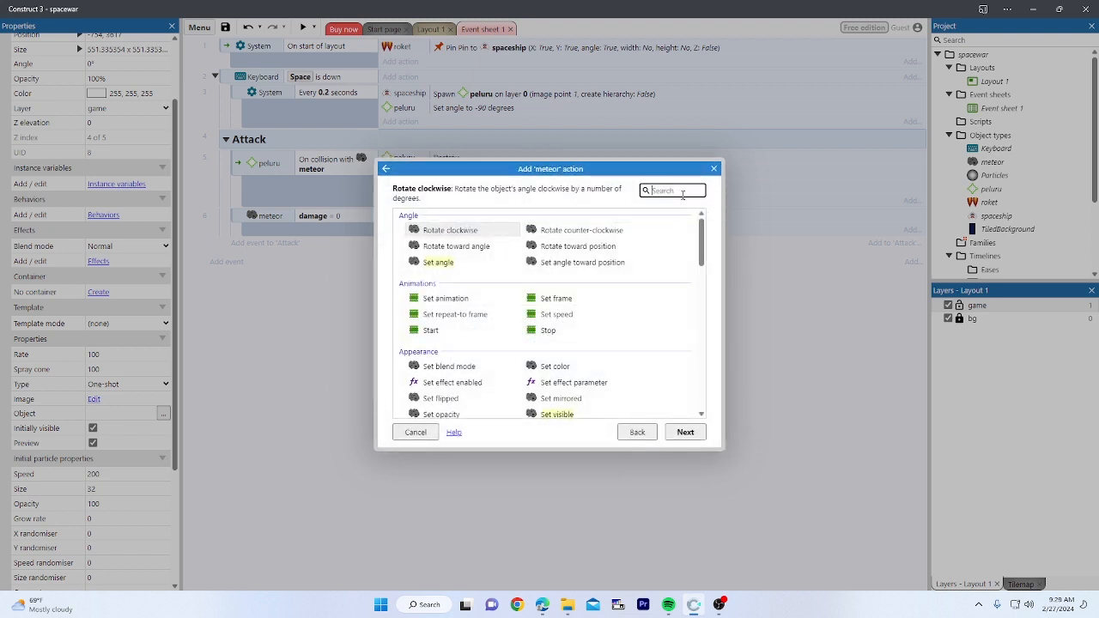
pyautogui.write('spa')
pyautogui.doubleClick(498, 266)
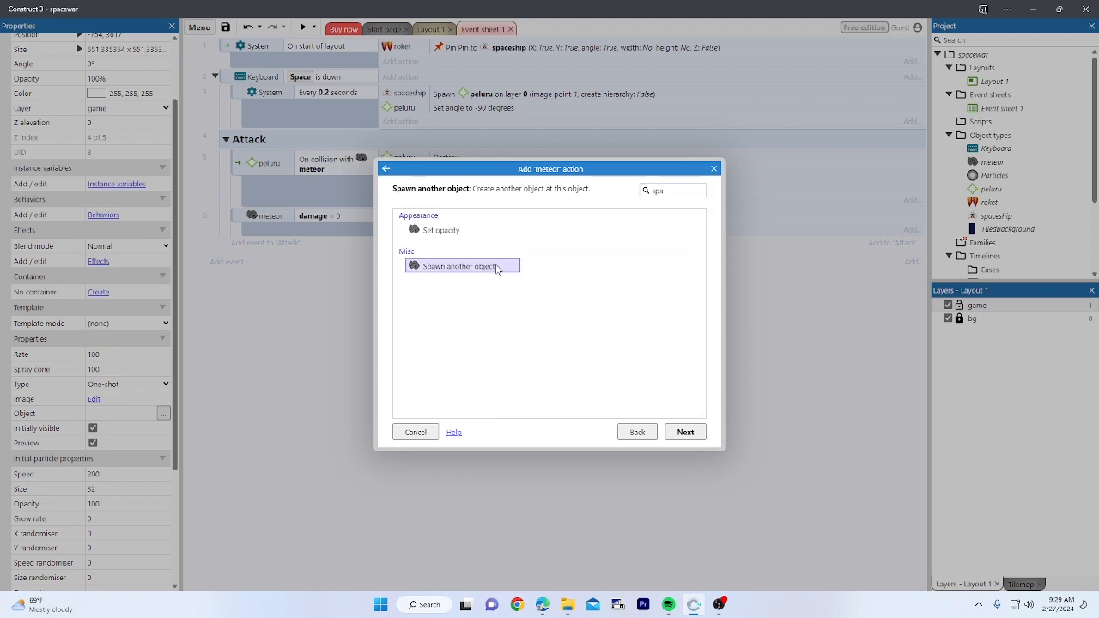
pyautogui.click(565, 277)
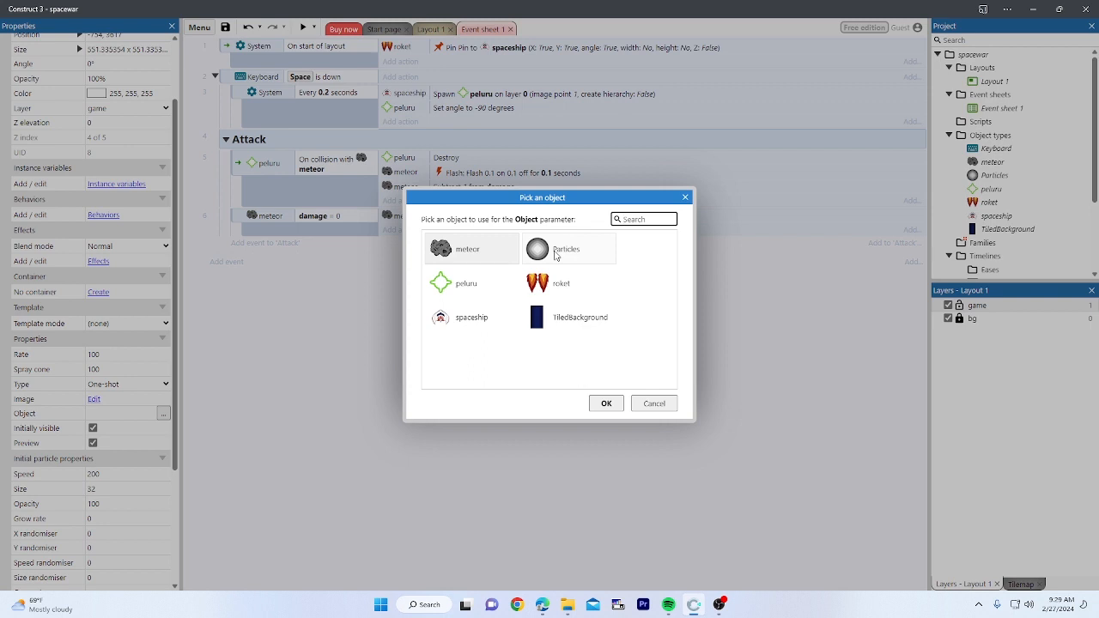
pyautogui.click(560, 252)
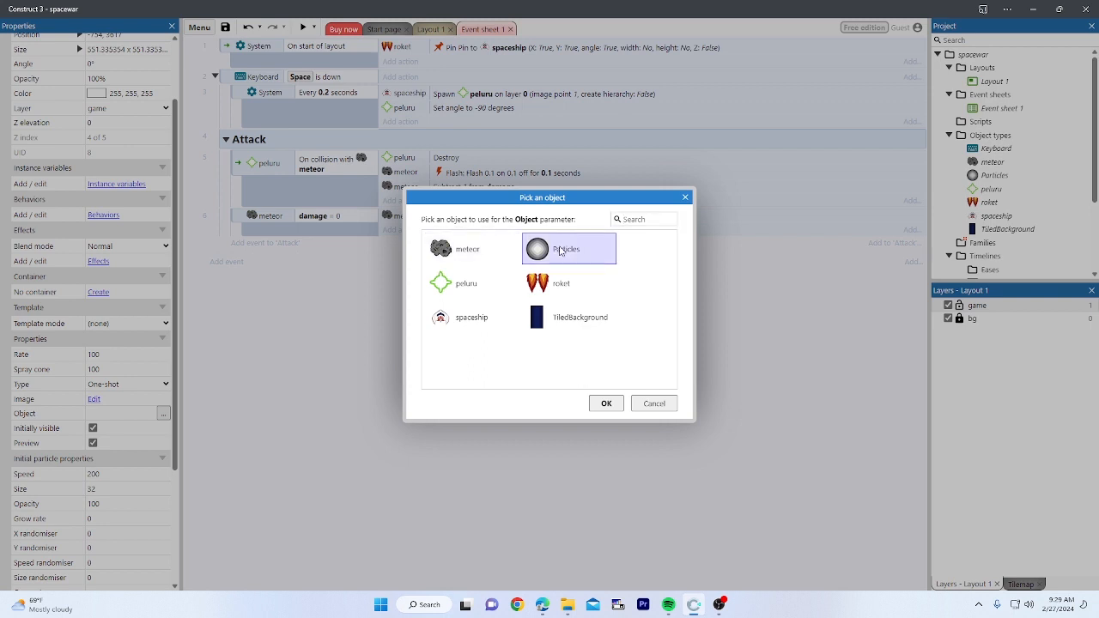
pyautogui.doubleClick(560, 250)
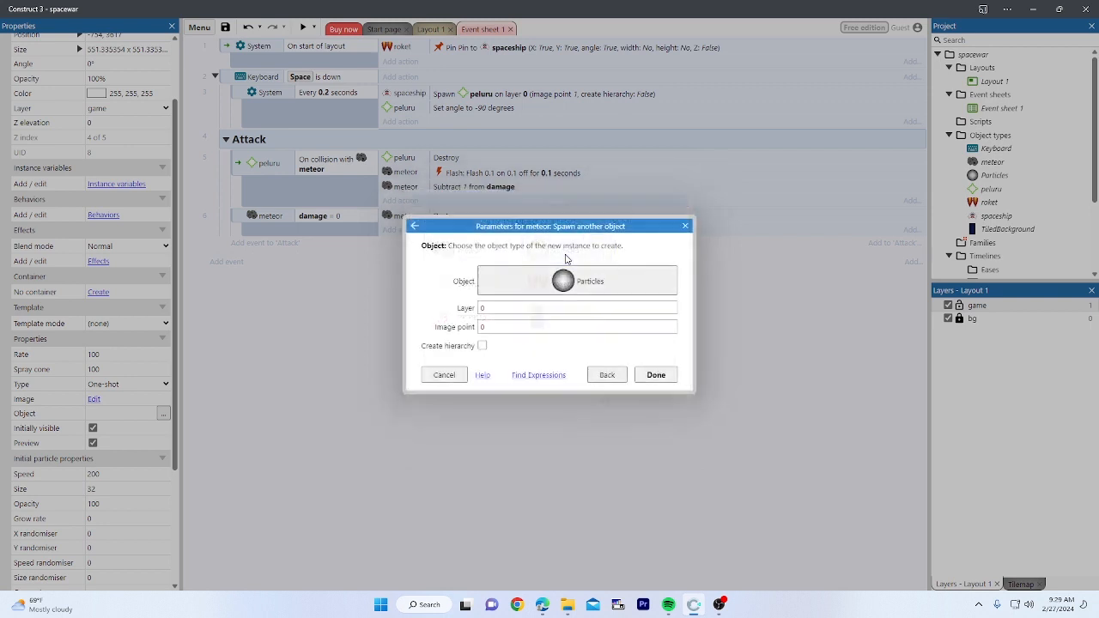
pyautogui.click(656, 375)
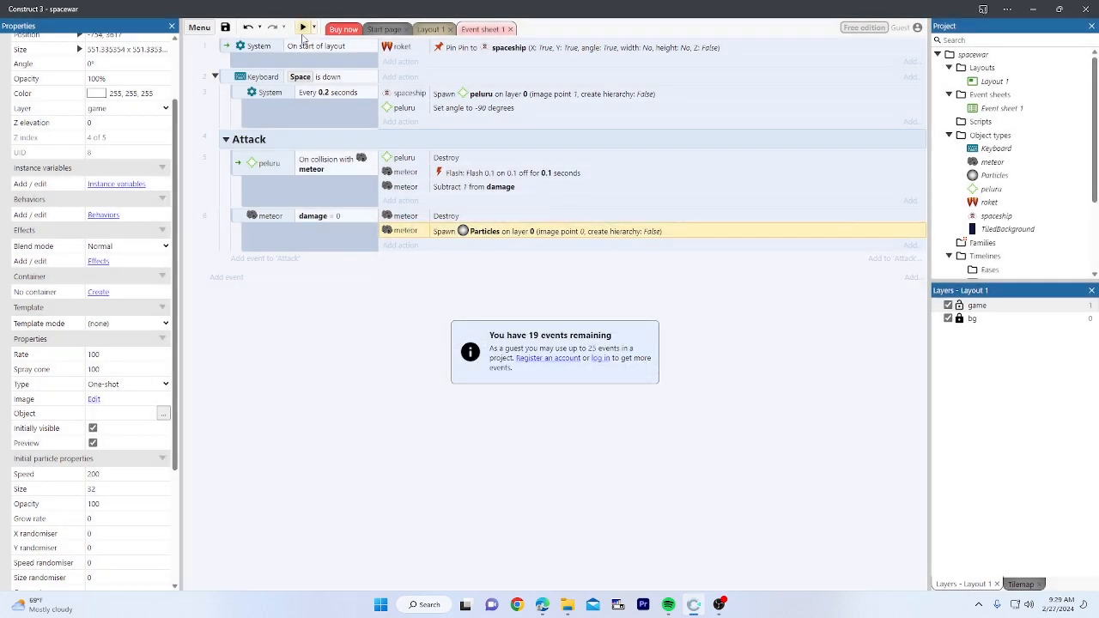
pyautogui.click(303, 27)
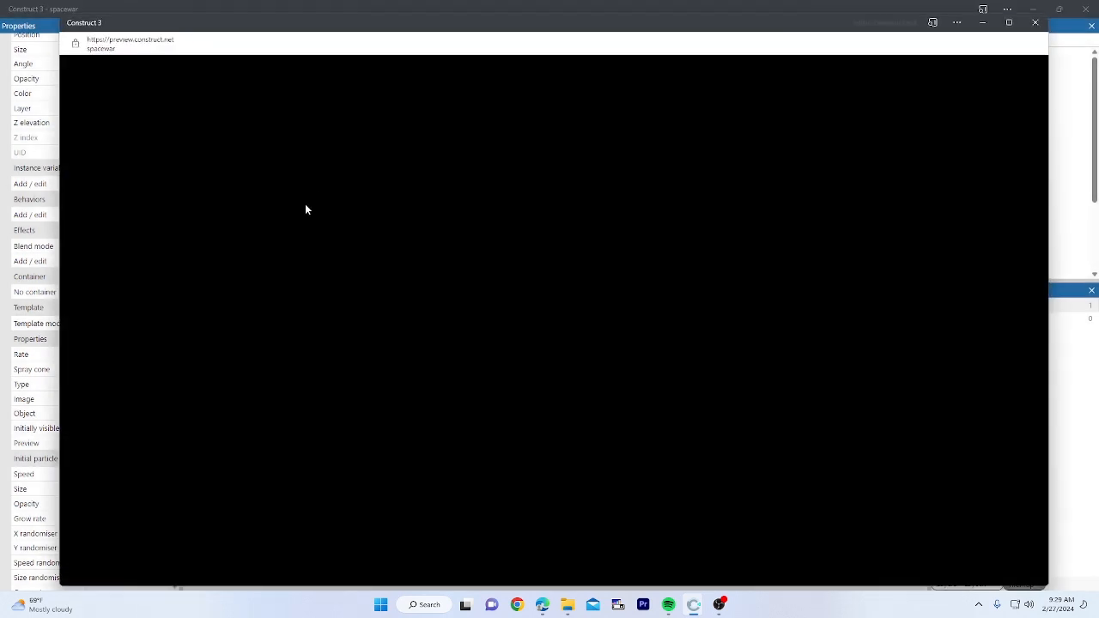
pyautogui.press('Left')
pyautogui.press('space')
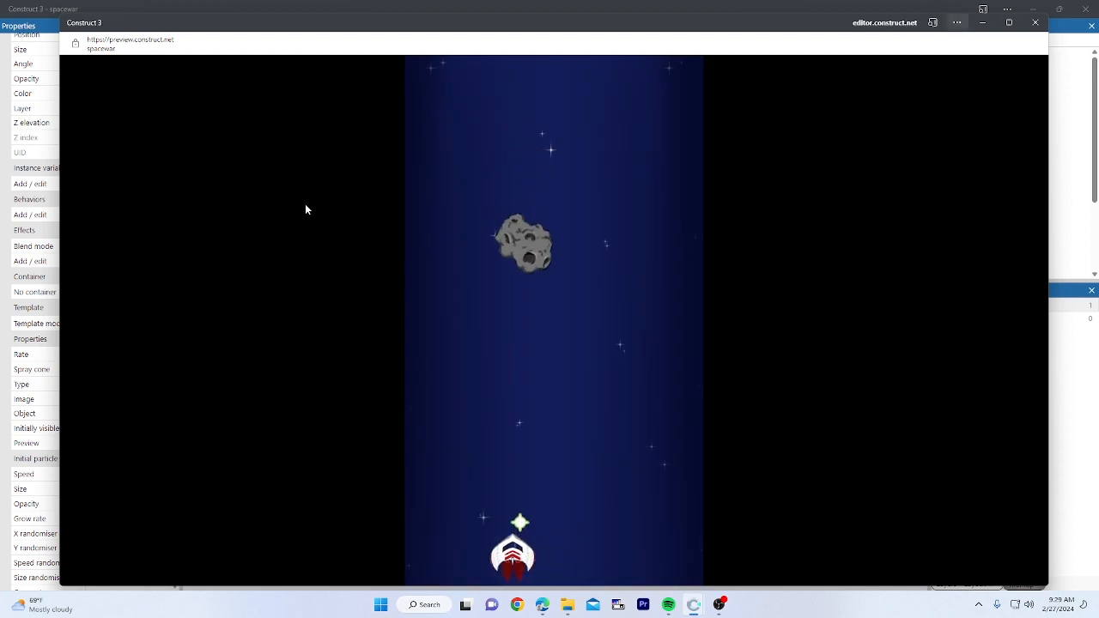
pyautogui.press('space')
pyautogui.press('Right')
pyautogui.press('space')
pyautogui.press('space')
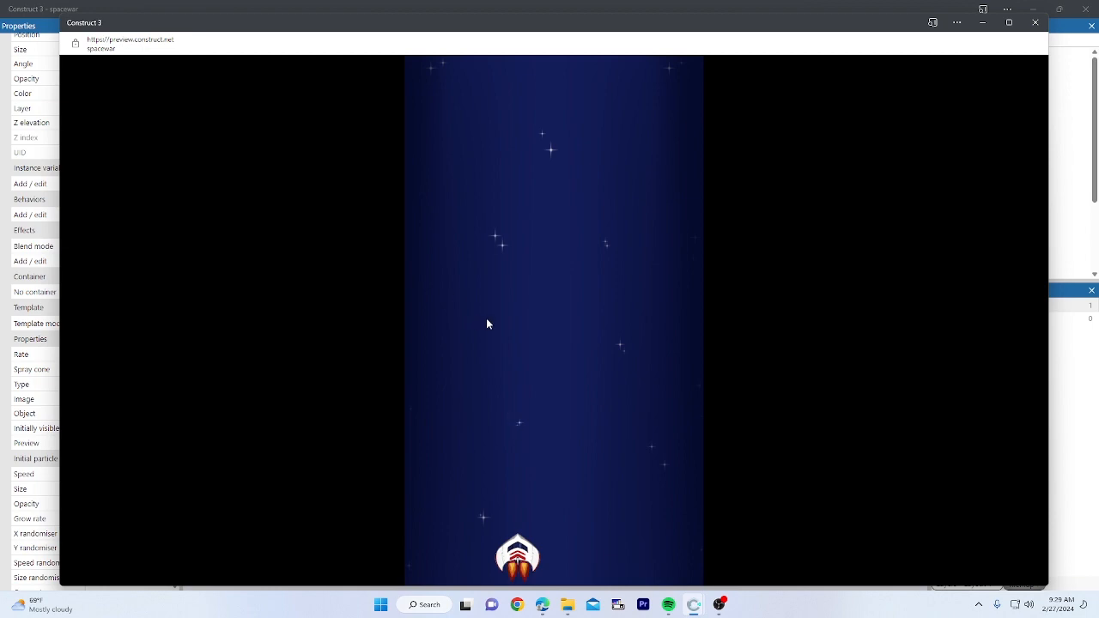
pyautogui.click(1036, 22)
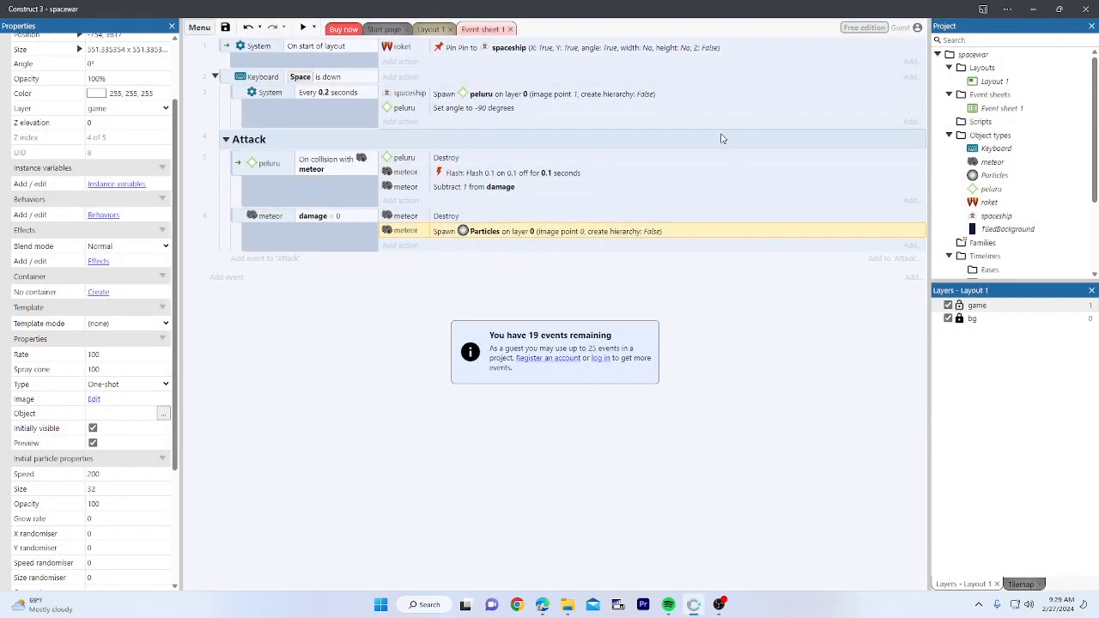
# Step: Add a global Number variable named score with initial value 0
pyautogui.click(386, 313)
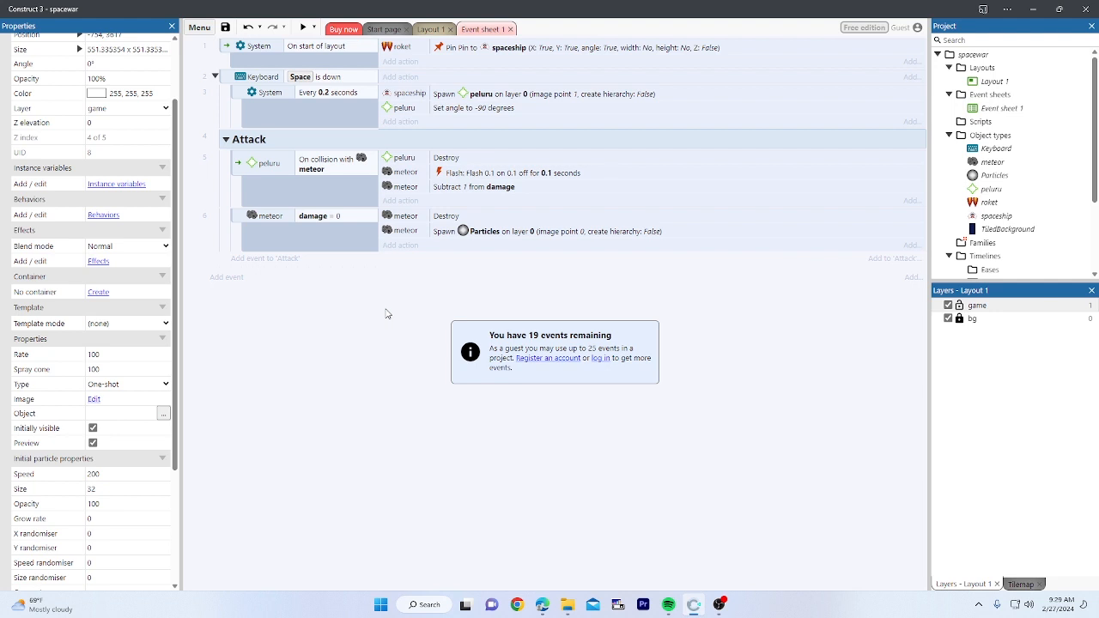
pyautogui.rightClick(311, 333)
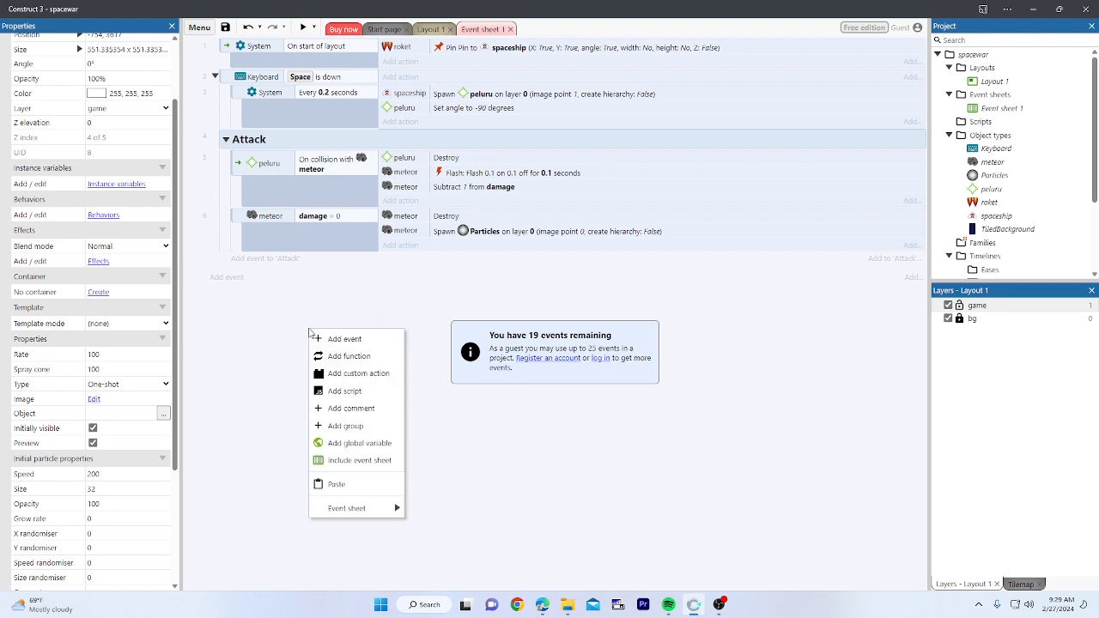
pyautogui.click(275, 338)
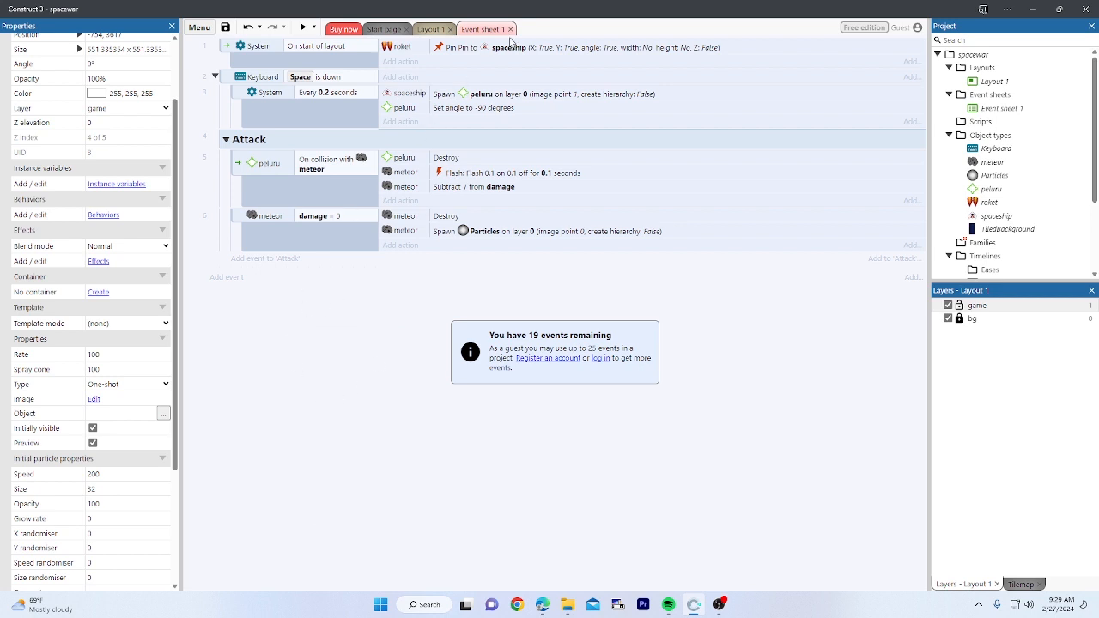
pyautogui.rightClick(310, 347)
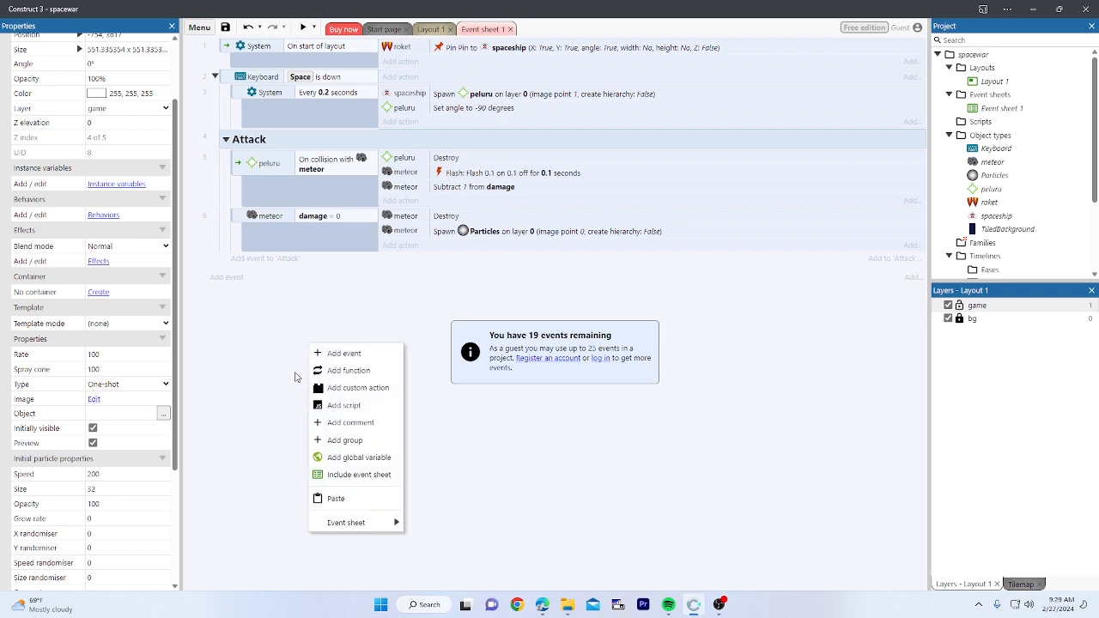
pyautogui.click(364, 457)
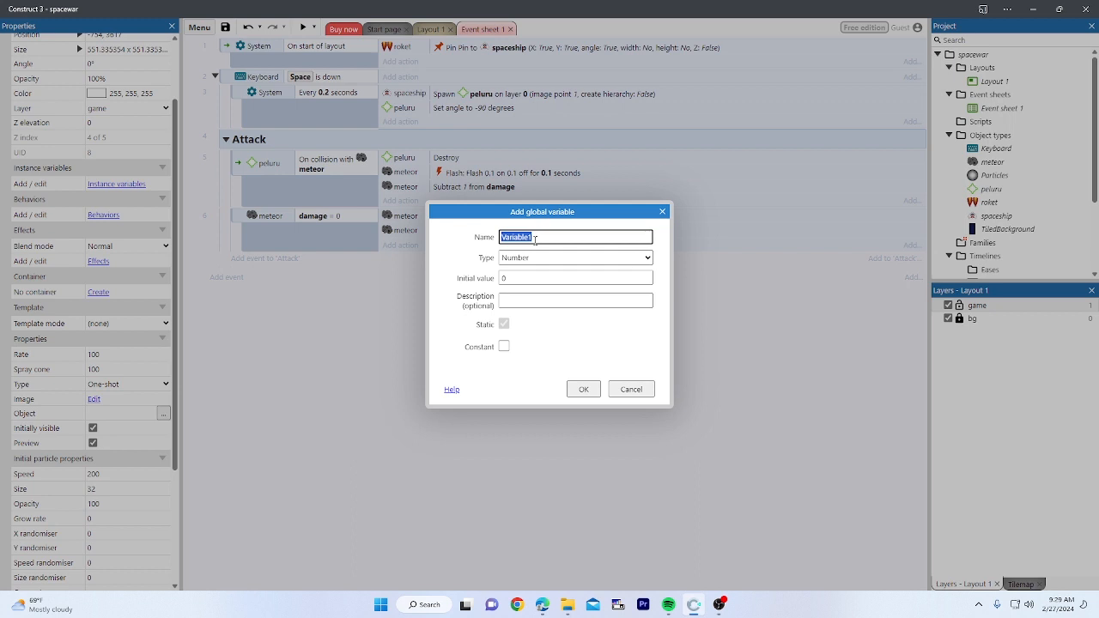
pyautogui.write('score')
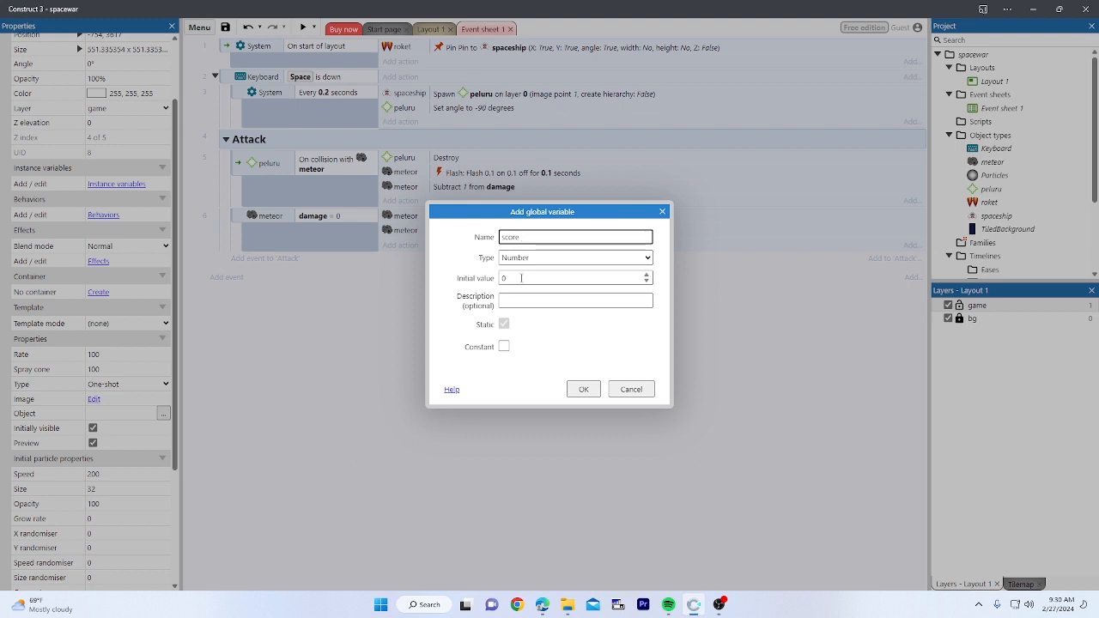
pyautogui.click(583, 389)
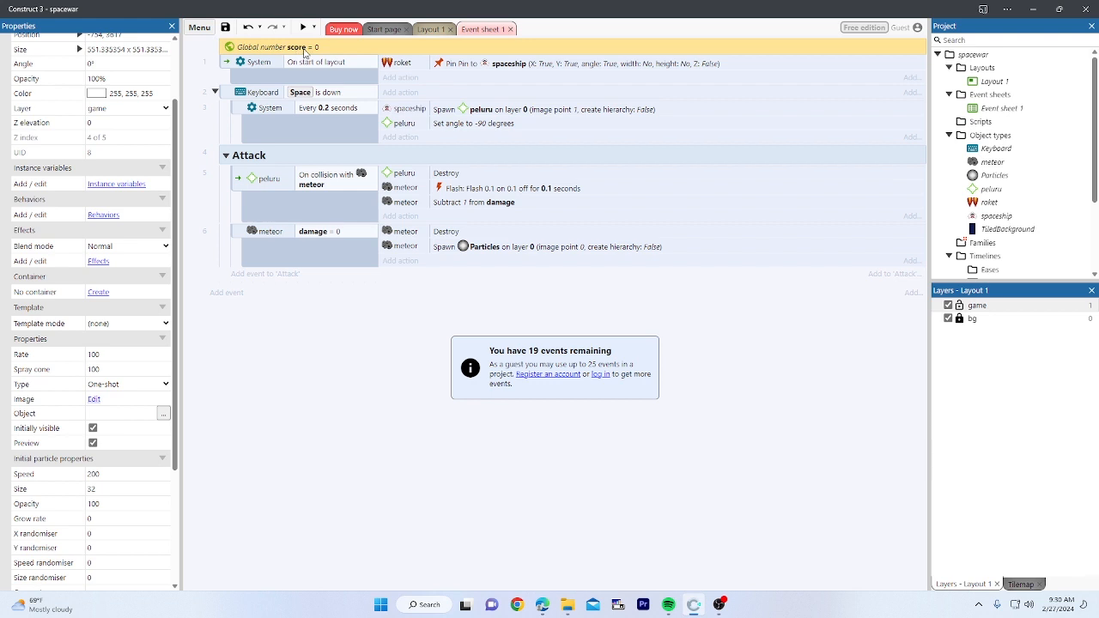
# Step: Open and close the event sheet's context menu without adding anything
pyautogui.rightClick(304, 311)
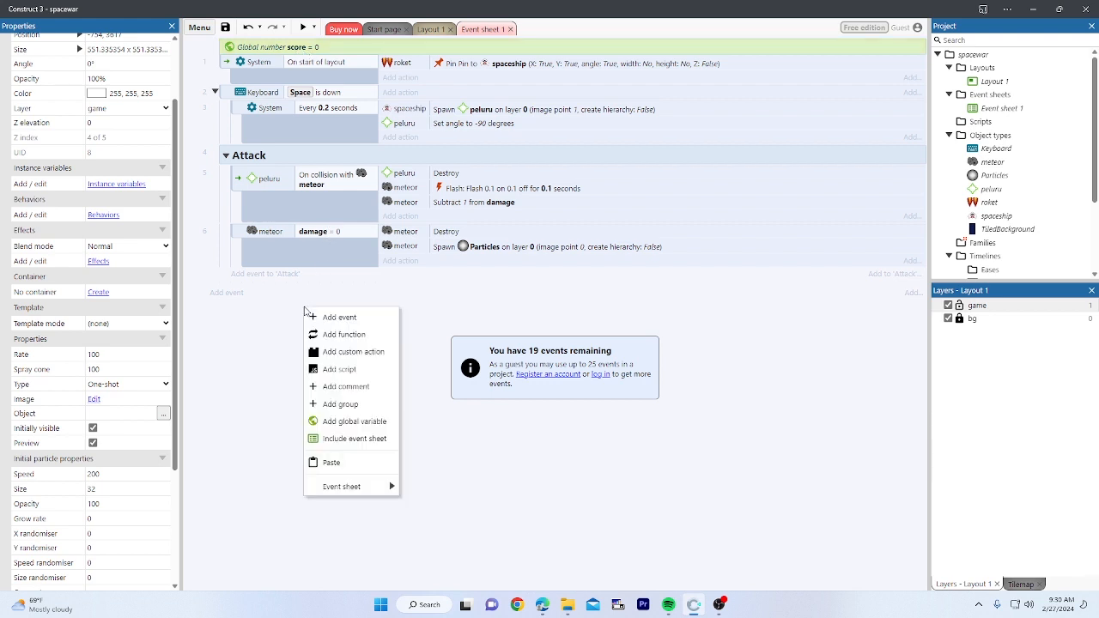
pyautogui.click(296, 329)
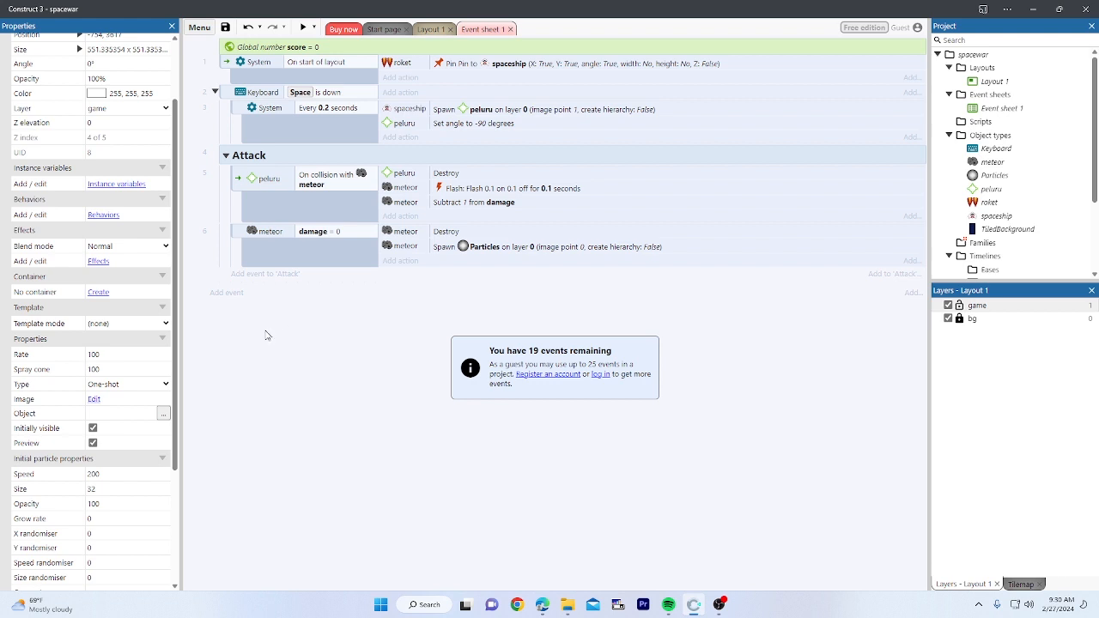
pyautogui.rightClick(267, 335)
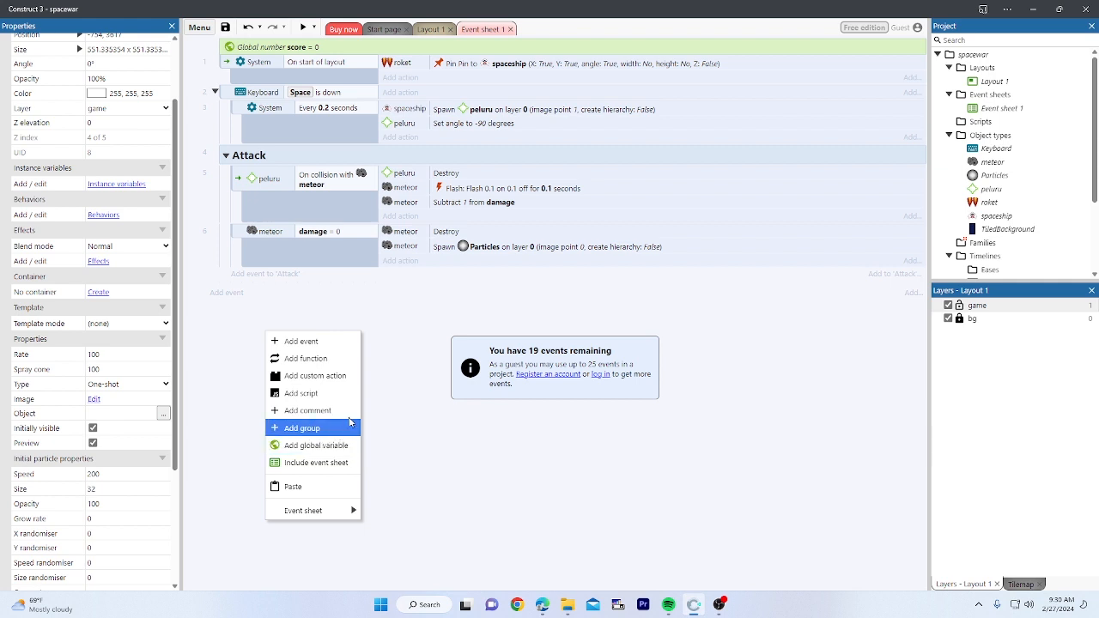
pyautogui.click(394, 360)
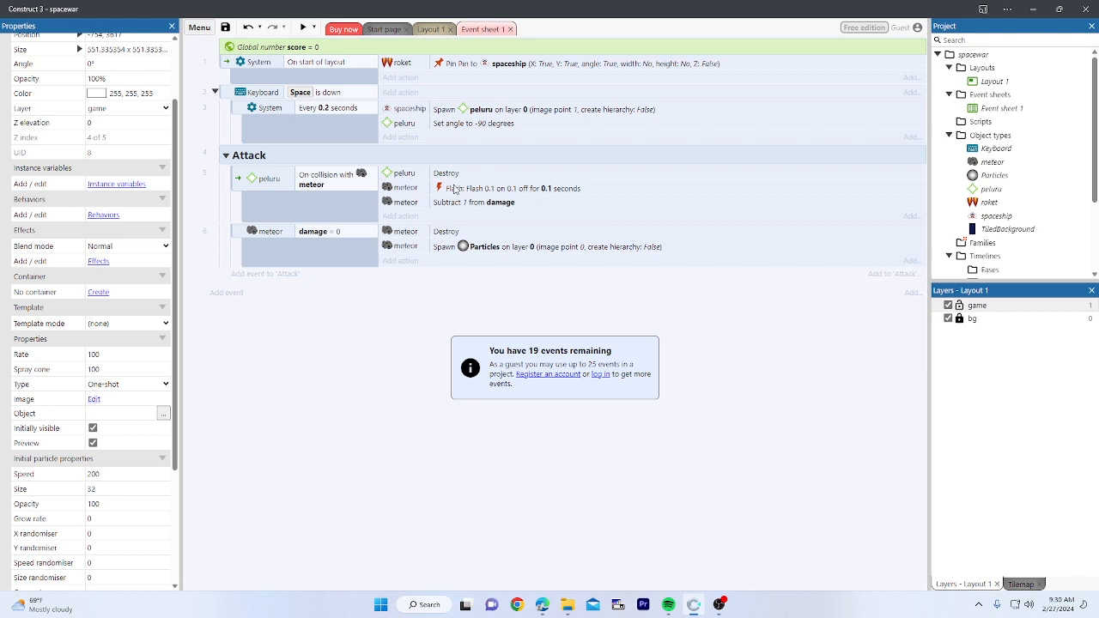
# Step: From Layout 1, insert a new Text object type named txt_scroe
pyautogui.click(432, 31)
pyautogui.scroll(2, 487, 180)
pyautogui.click(598, 196)
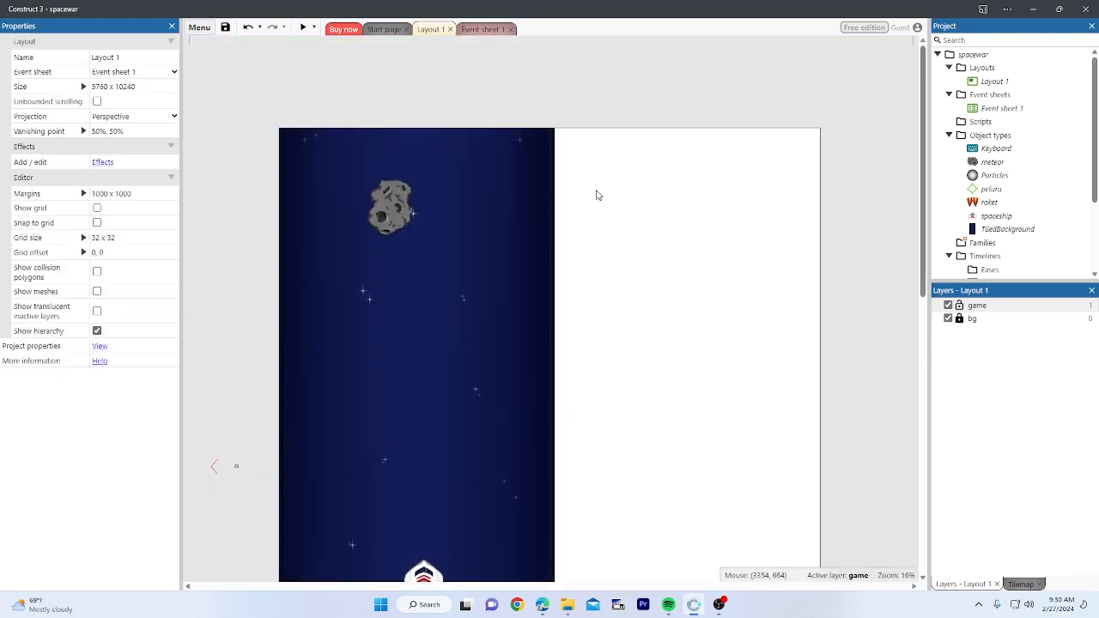
pyautogui.doubleClick(598, 195)
pyautogui.click(717, 172)
pyautogui.rightClick(646, 172)
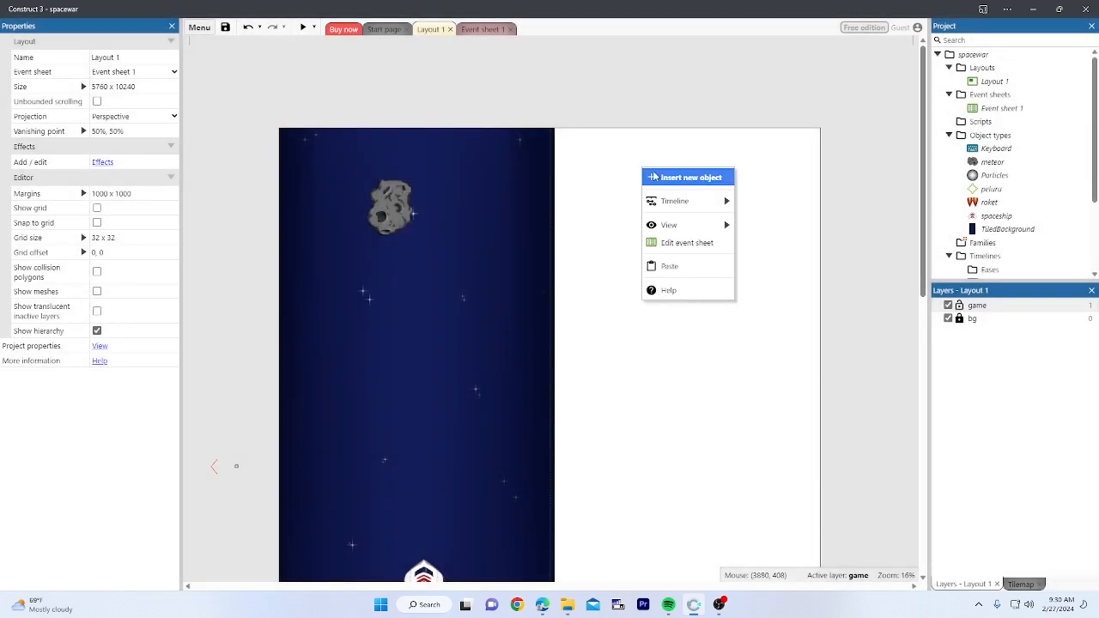
pyautogui.click(656, 176)
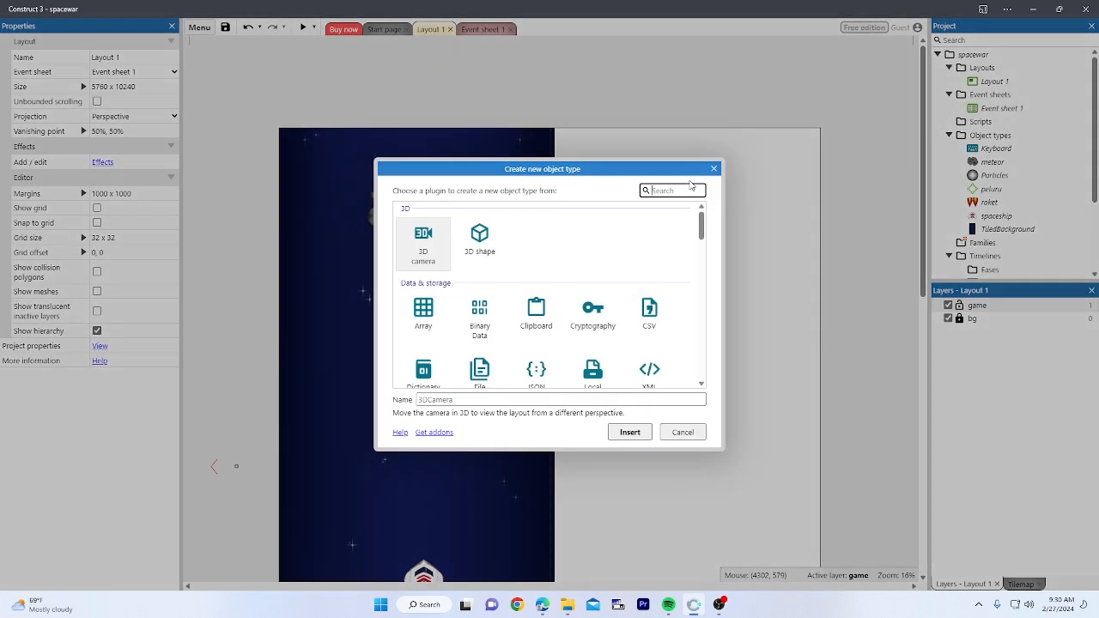
pyautogui.write('tex')
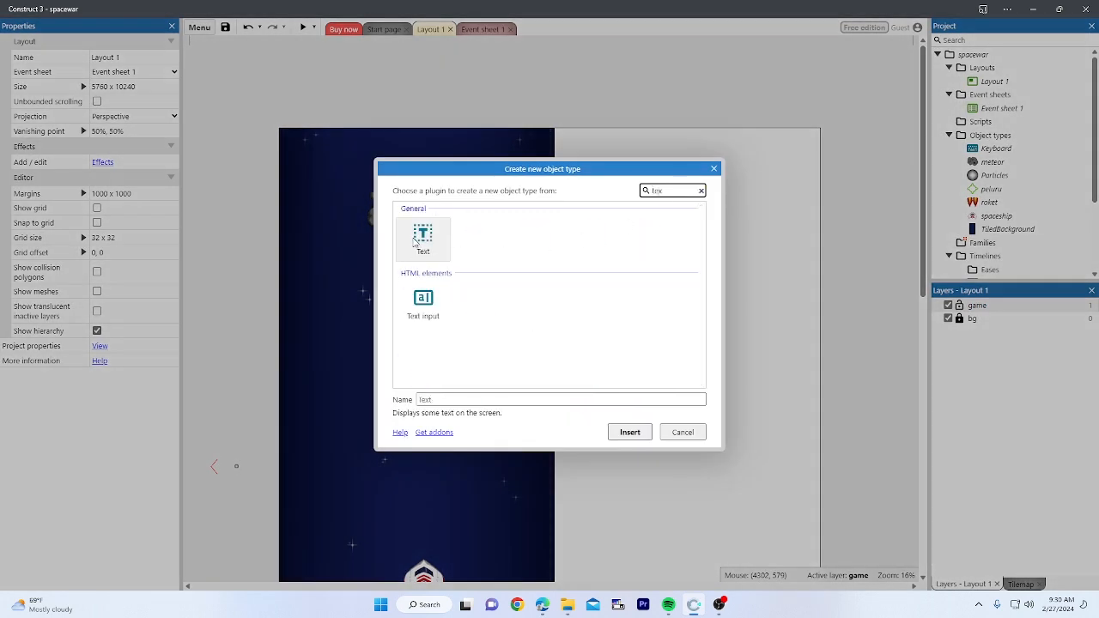
pyautogui.click(419, 241)
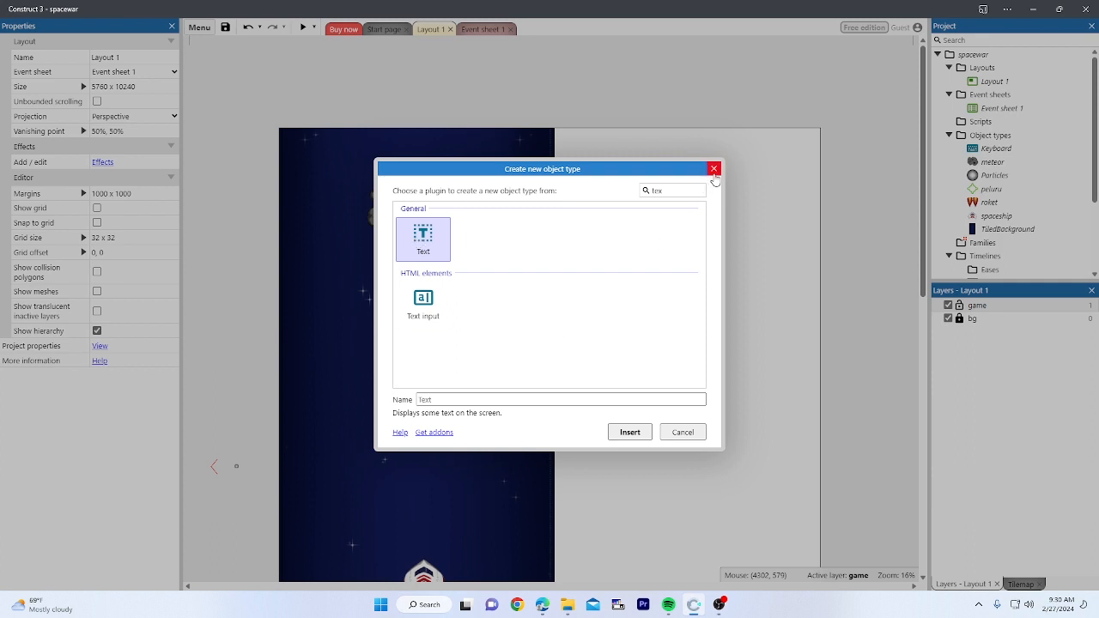
pyautogui.click(475, 400)
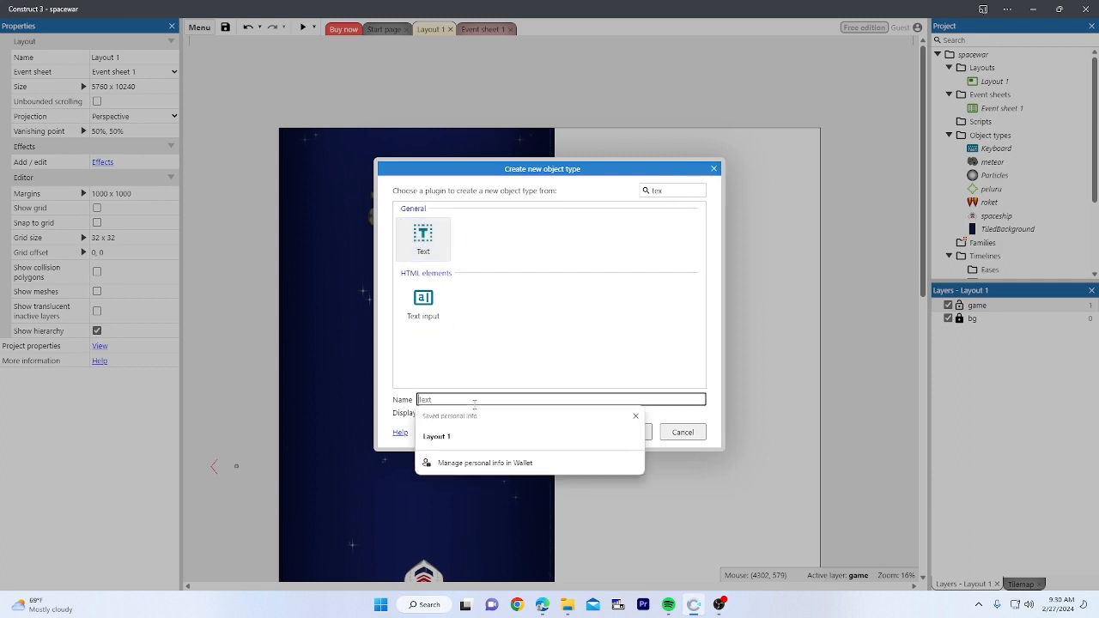
pyautogui.write('txt_scroe')
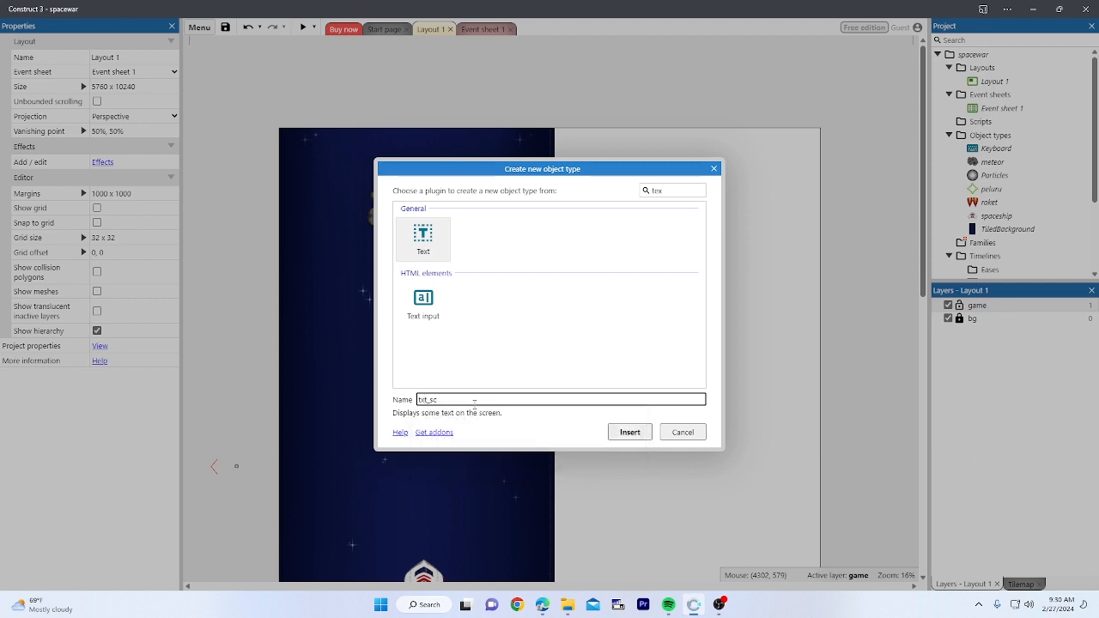
pyautogui.click(633, 433)
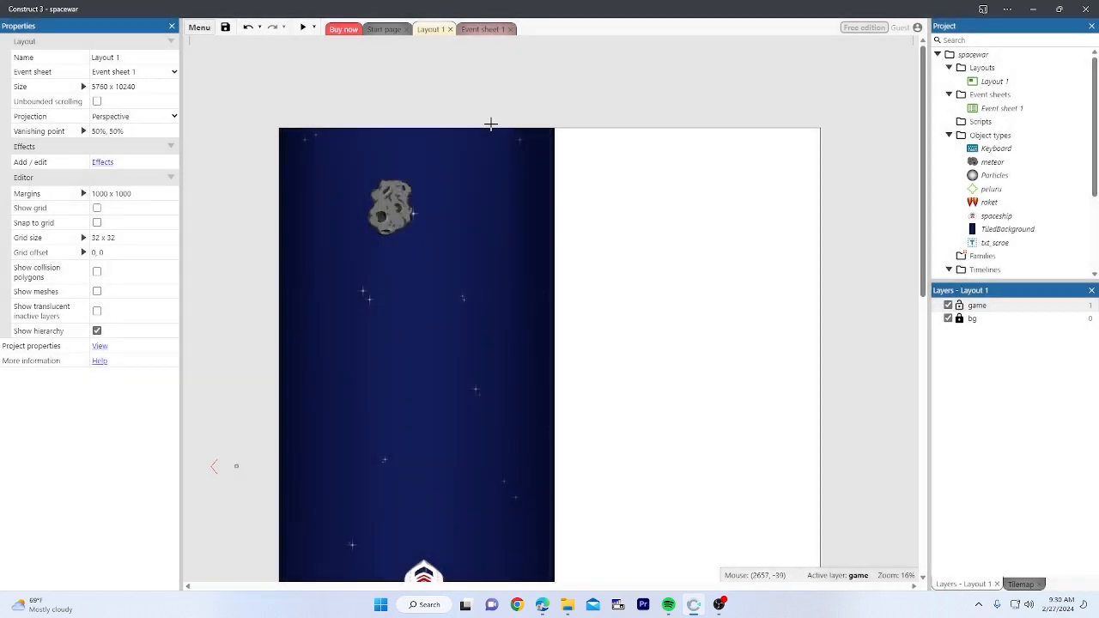
# Step: Place a txt_scroe instance above the layout, widen it, and raise its text size to 110
pyautogui.click(570, 96)
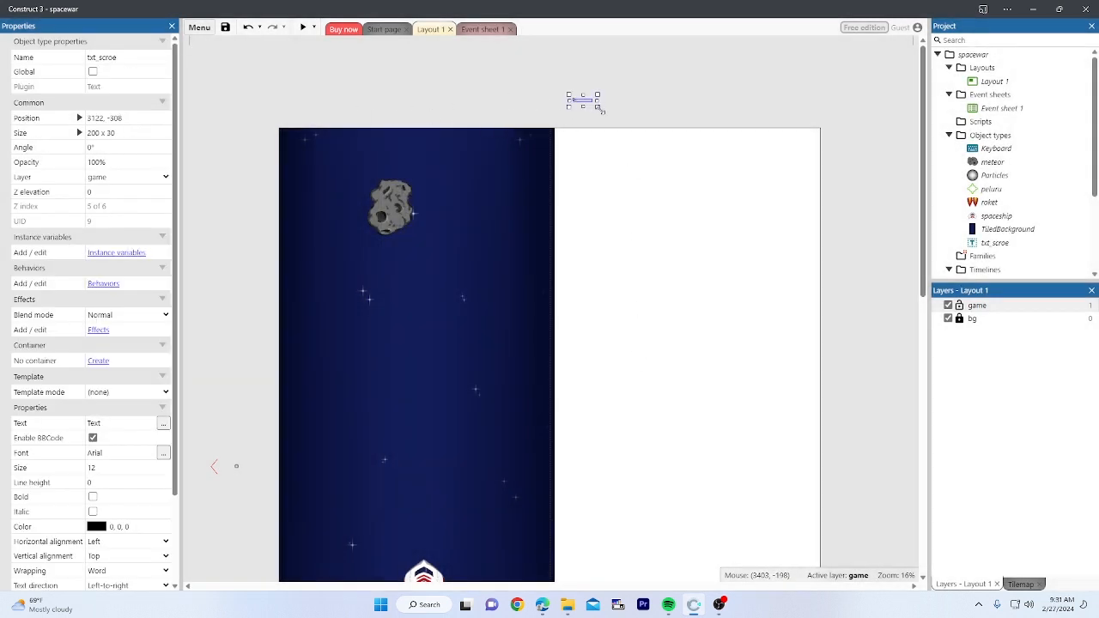
pyautogui.moveTo(599, 110); pyautogui.dragTo(710, 161)
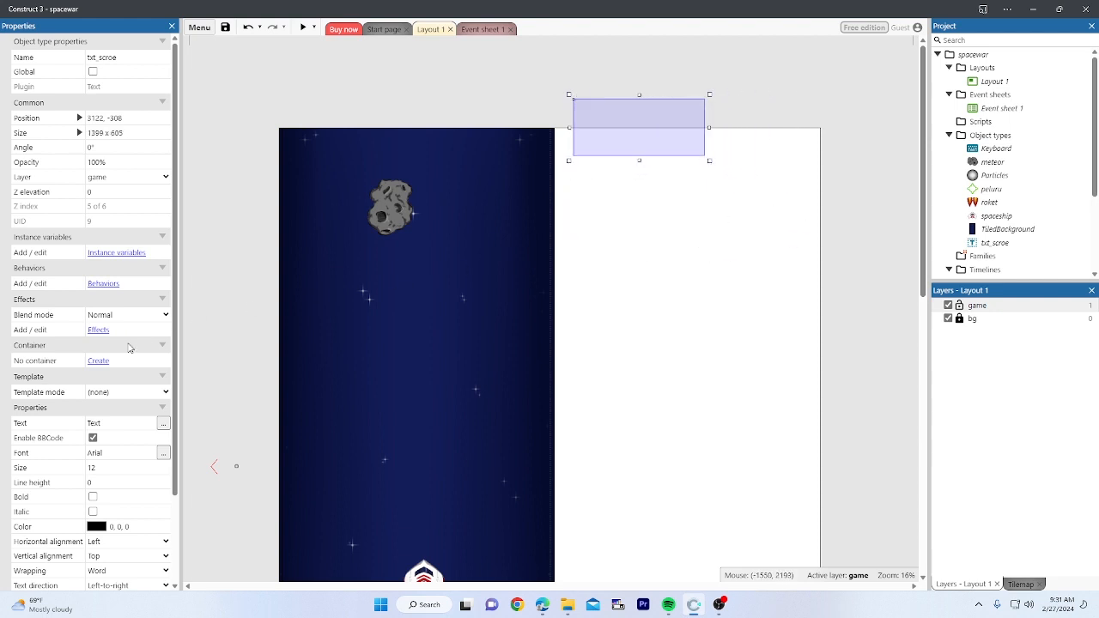
pyautogui.scroll(-1, 102, 376)
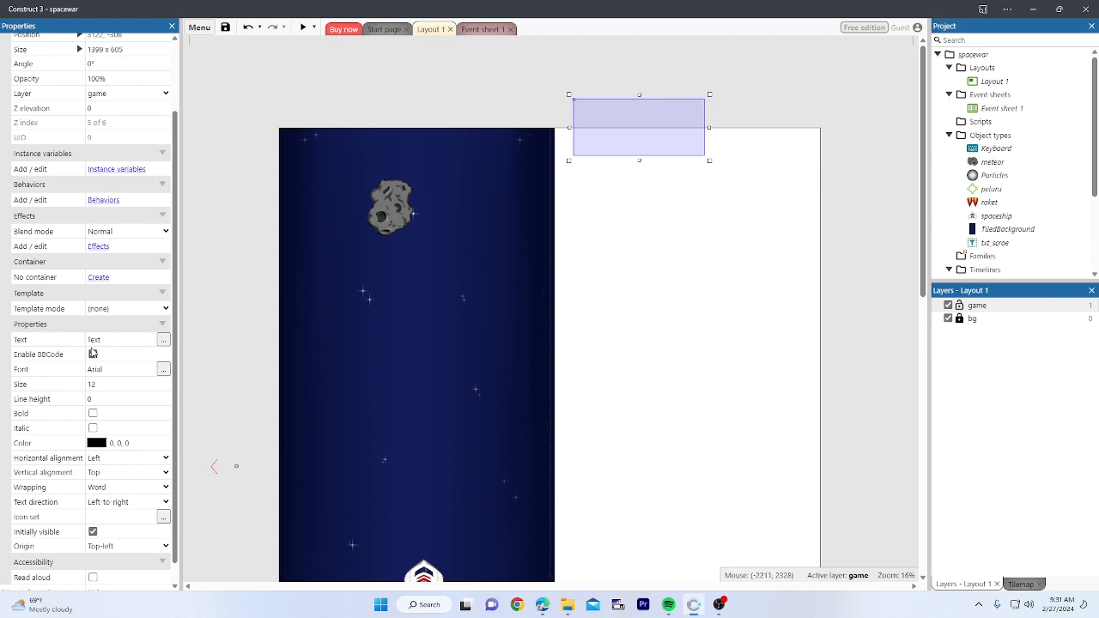
pyautogui.click(165, 383)
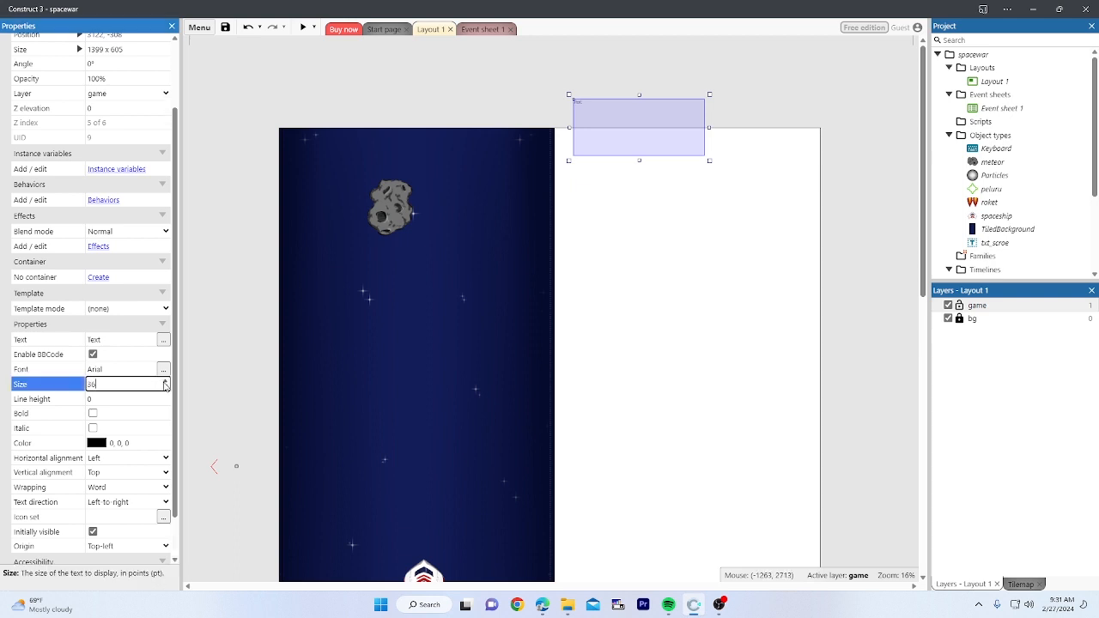
pyautogui.moveTo(165, 384); pyautogui.dragTo(165, 383)
# Step: Set the txt_scroe font to Fantasy
pyautogui.click(163, 370)
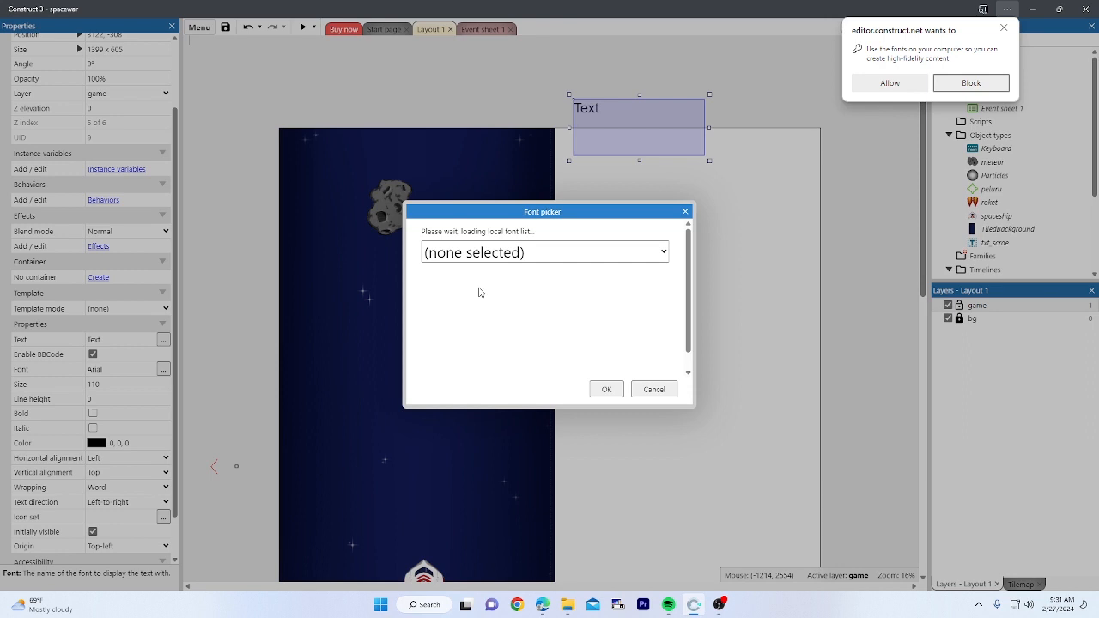
pyautogui.click(543, 261)
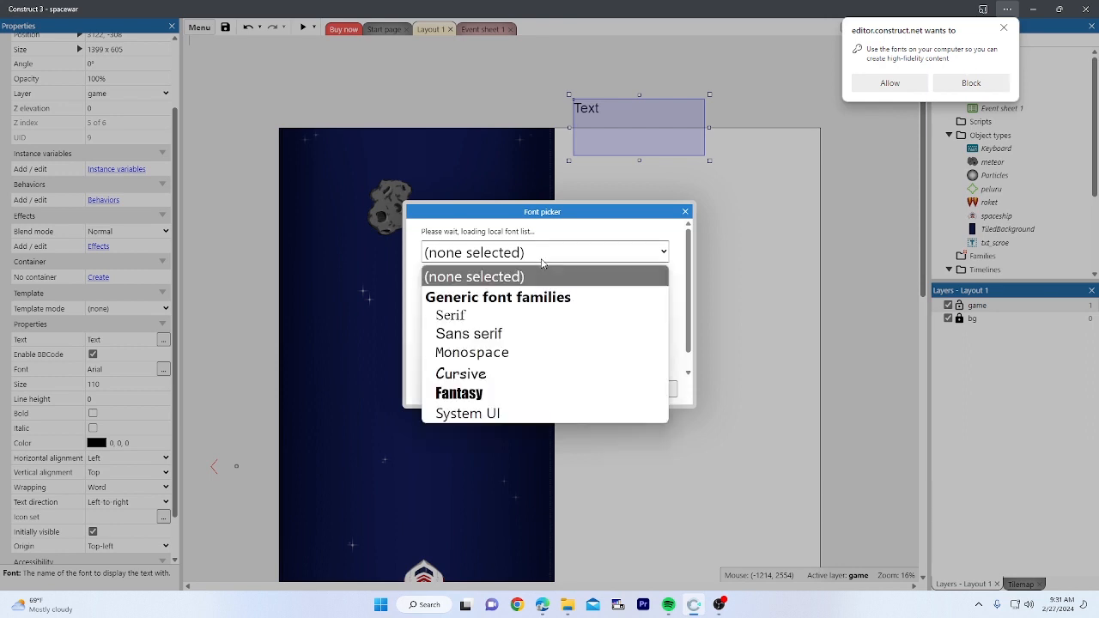
pyautogui.click(462, 393)
pyautogui.click(607, 389)
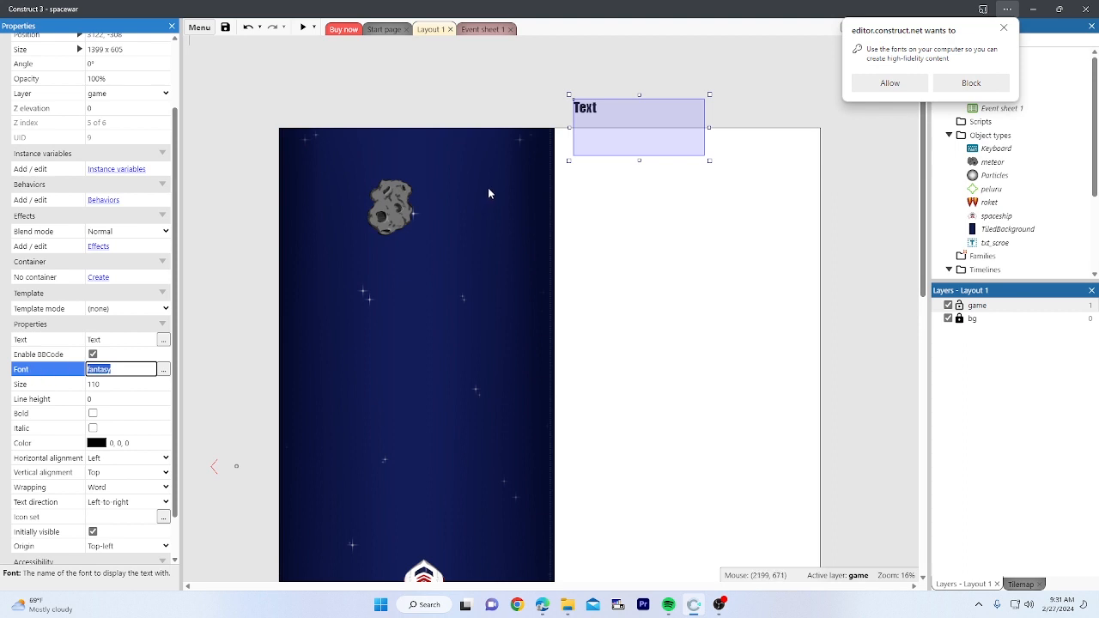
# Step: Move the text onto the starfield's top-left and make its colour white
pyautogui.moveTo(582, 107); pyautogui.dragTo(297, 140)
pyautogui.click(95, 446)
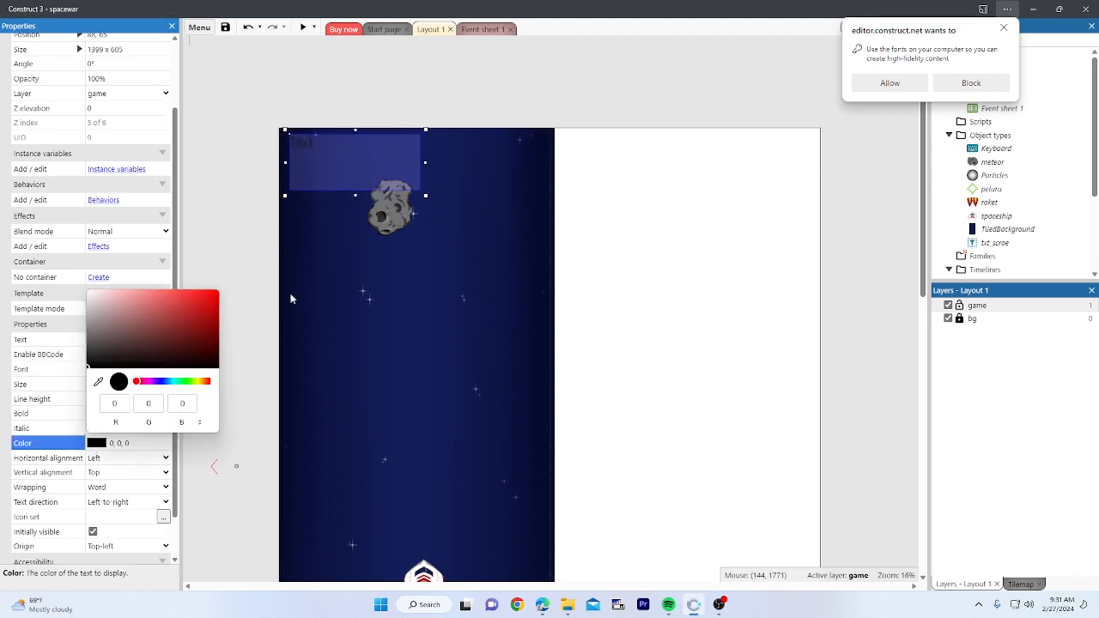
pyautogui.moveTo(149, 353); pyautogui.dragTo(39, 266)
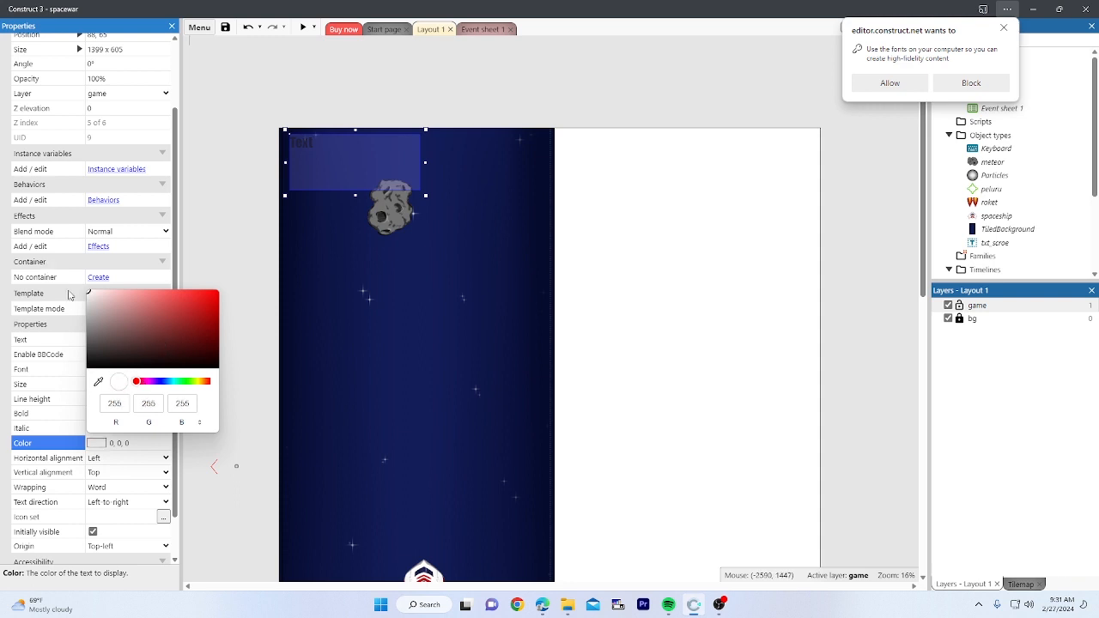
pyautogui.press('Return')
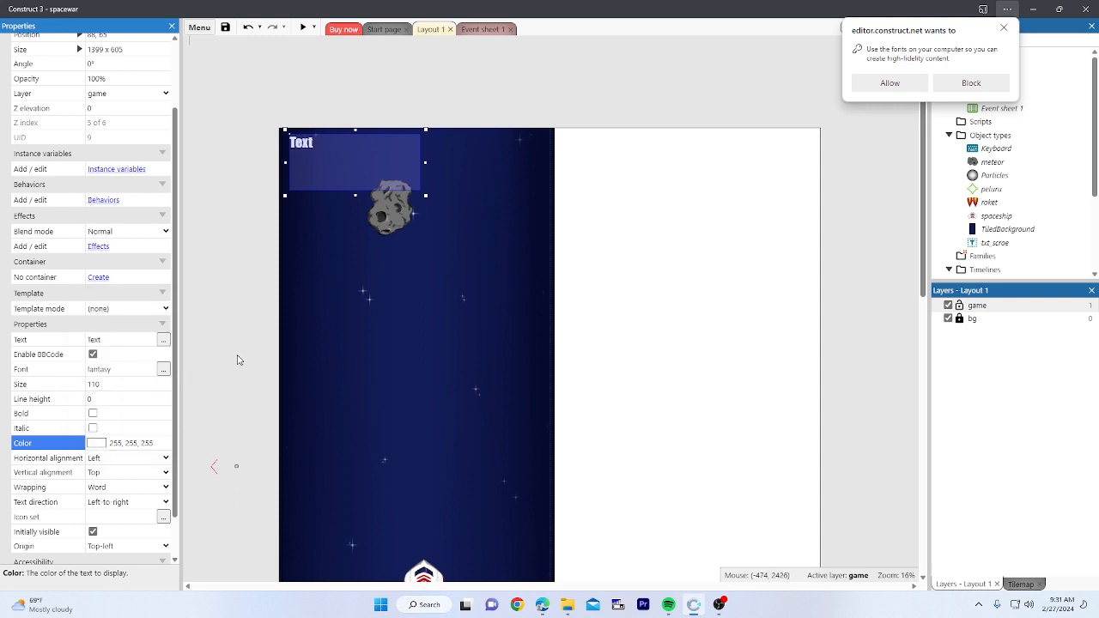
pyautogui.scroll(2, 100, 263)
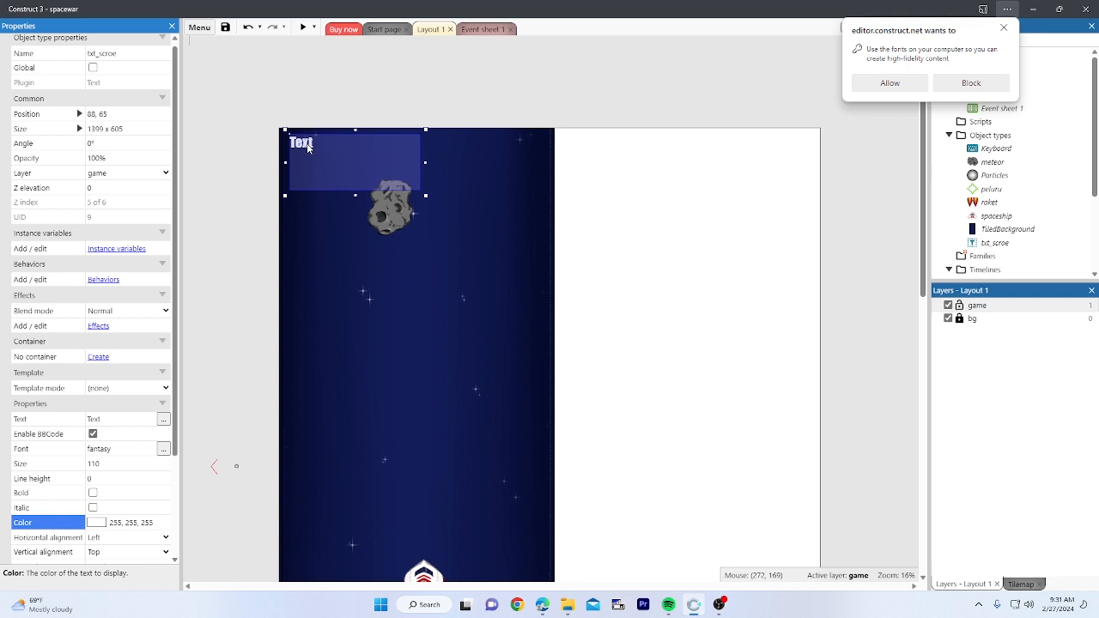
# Step: Change the label to 'Score:', shrink its box to size 80, and nudge it into the corner
pyautogui.doubleClick(307, 148)
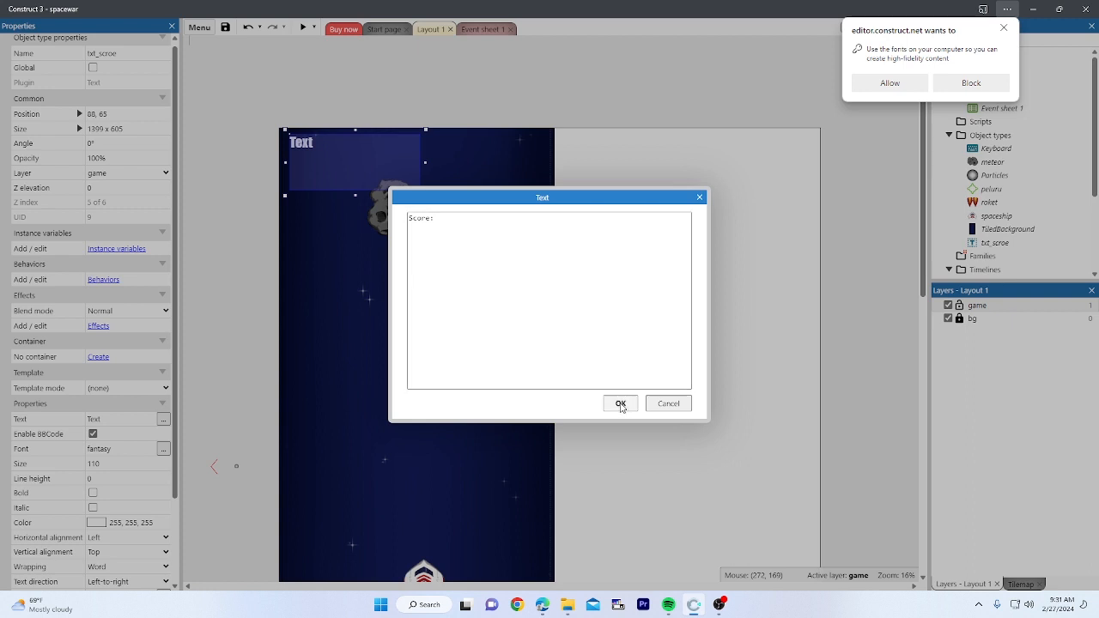
pyautogui.click(620, 404)
pyautogui.moveTo(426, 197); pyautogui.dragTo(380, 171)
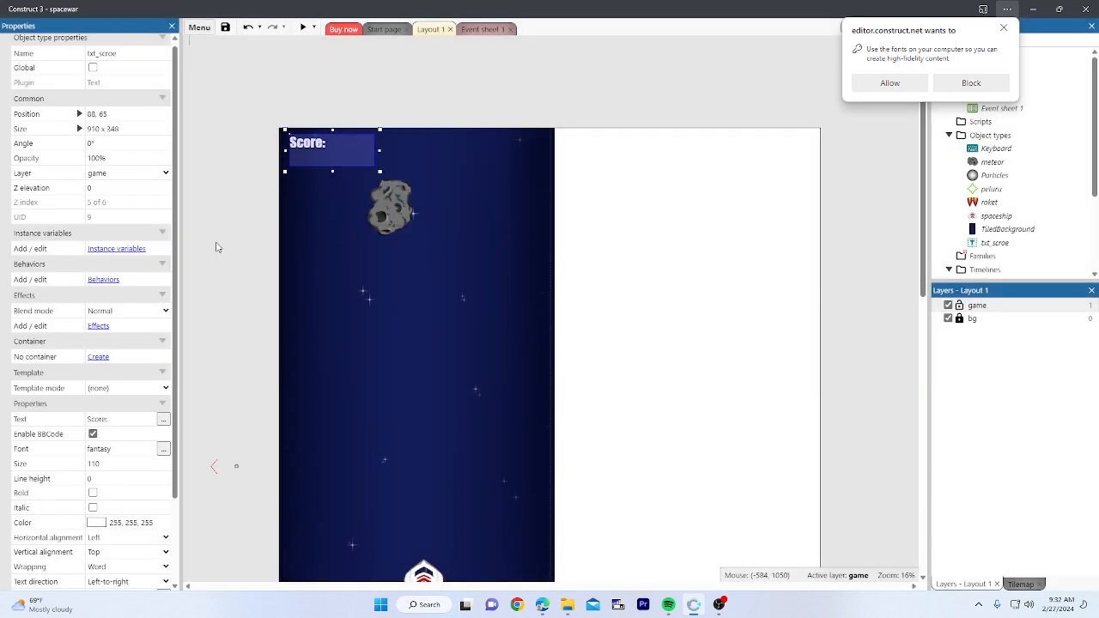
pyautogui.click(165, 468)
pyautogui.click(164, 468)
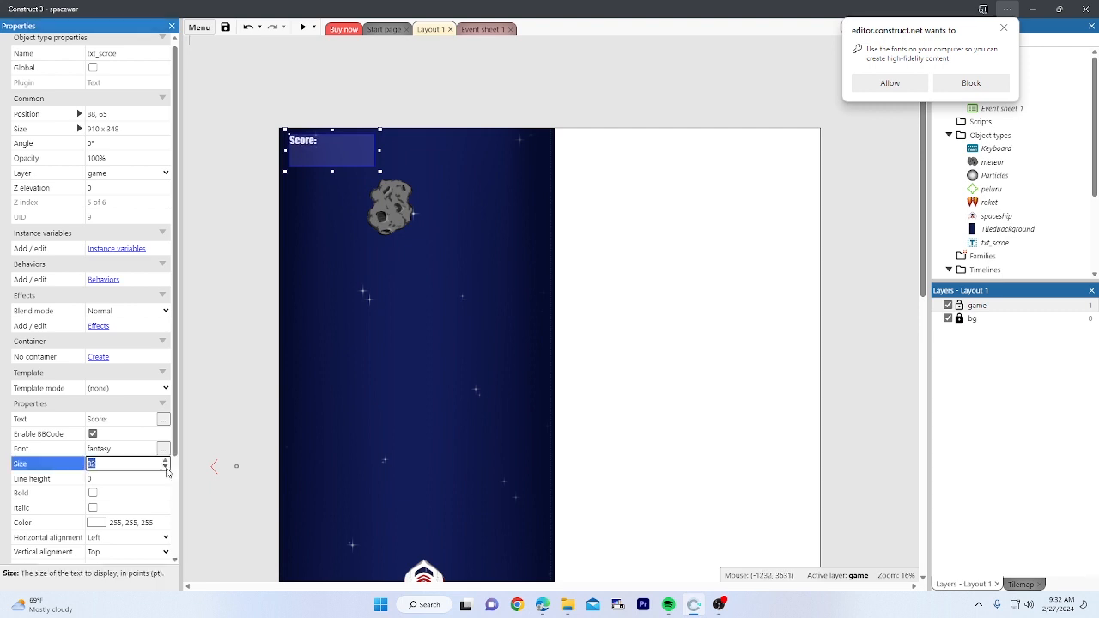
pyautogui.click(166, 469)
pyautogui.click(207, 395)
pyautogui.moveTo(303, 146); pyautogui.dragTo(300, 151)
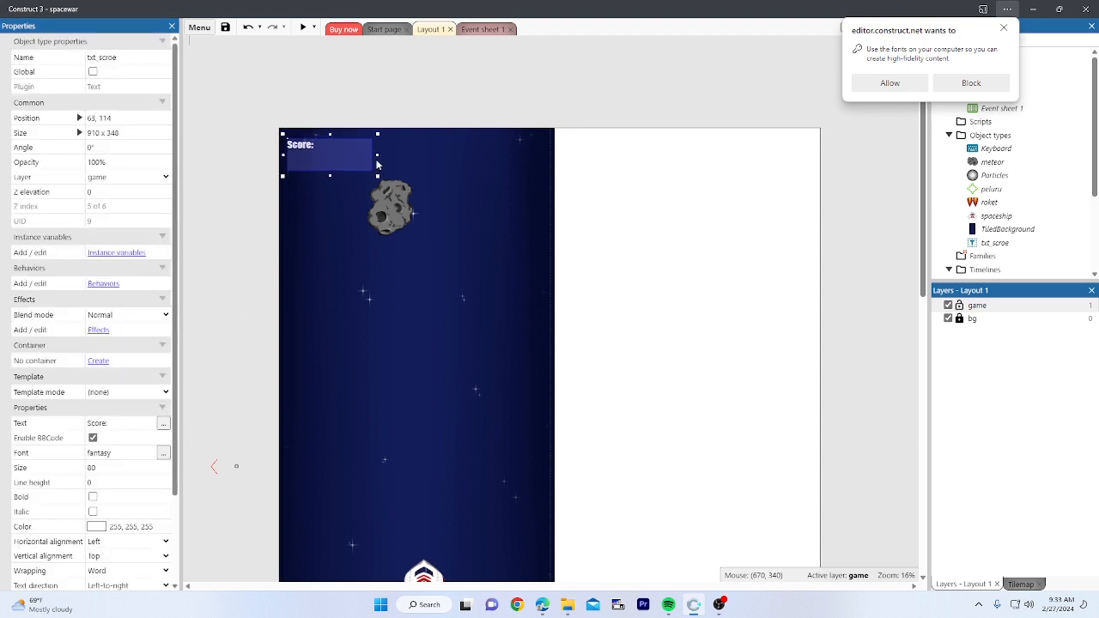
pyautogui.click(589, 148)
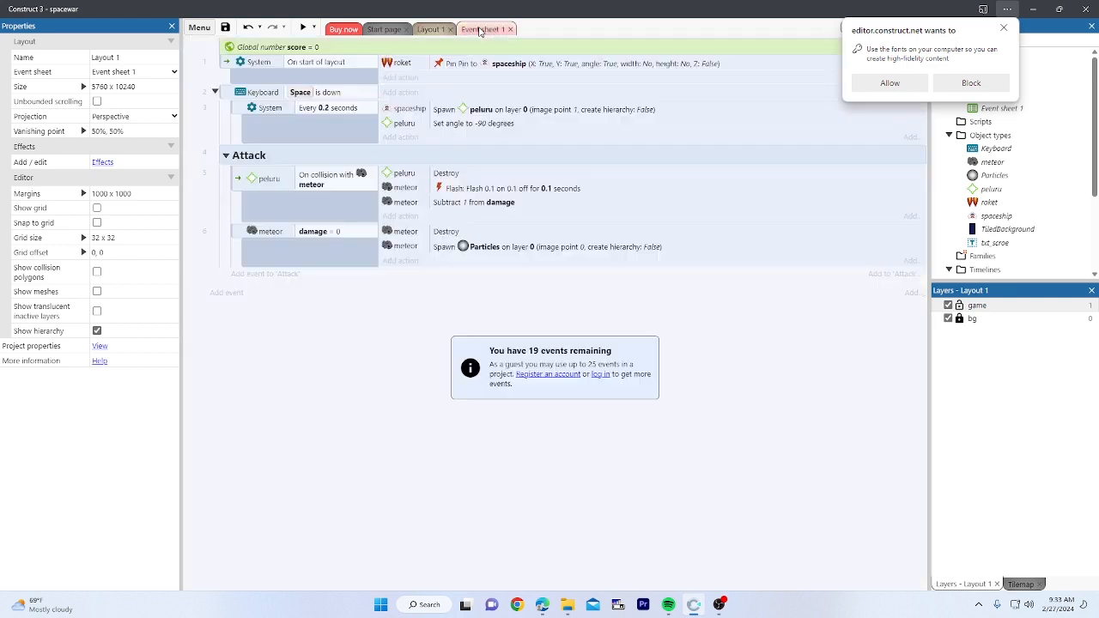
# Step: Add a System 'Add to' action adding 10 to score in the meteor damage = 0 event
pyautogui.click(477, 31)
pyautogui.click(240, 235)
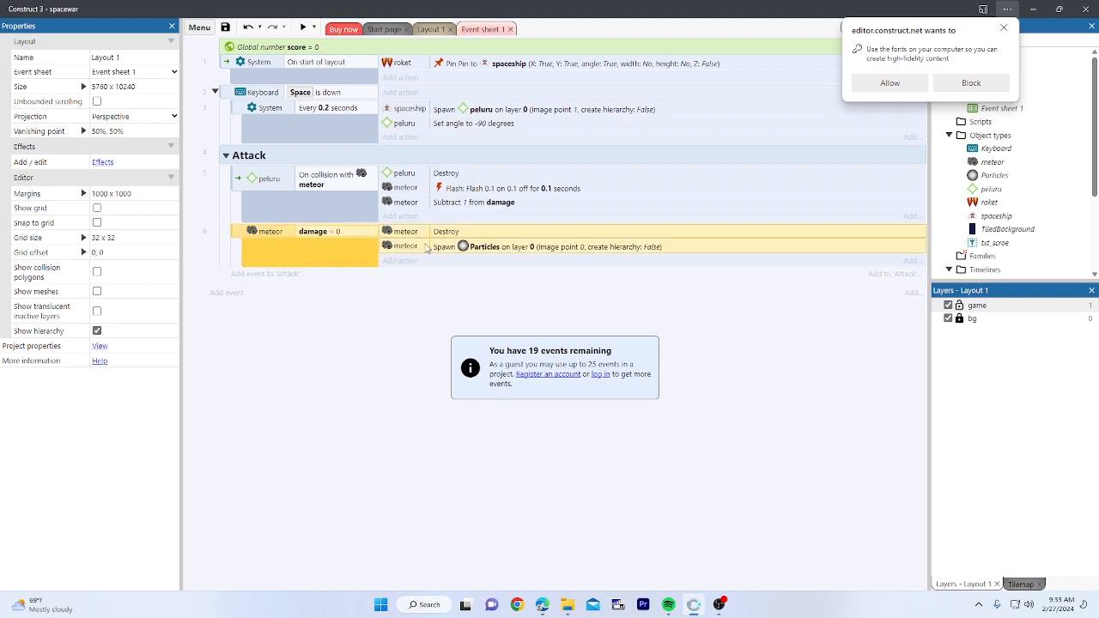
pyautogui.click(400, 261)
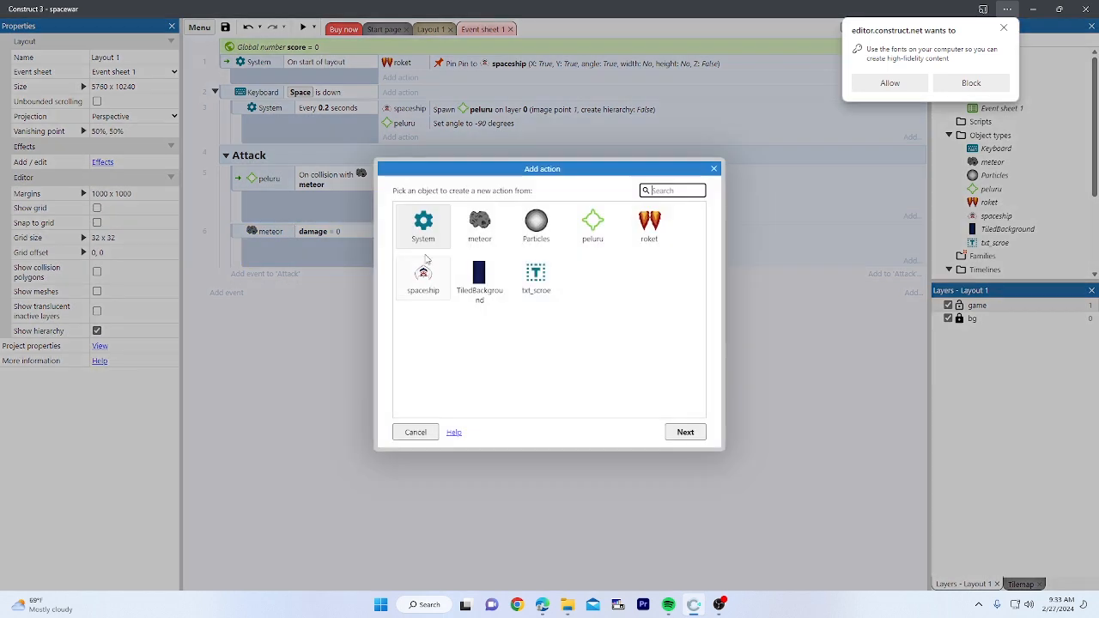
pyautogui.doubleClick(423, 225)
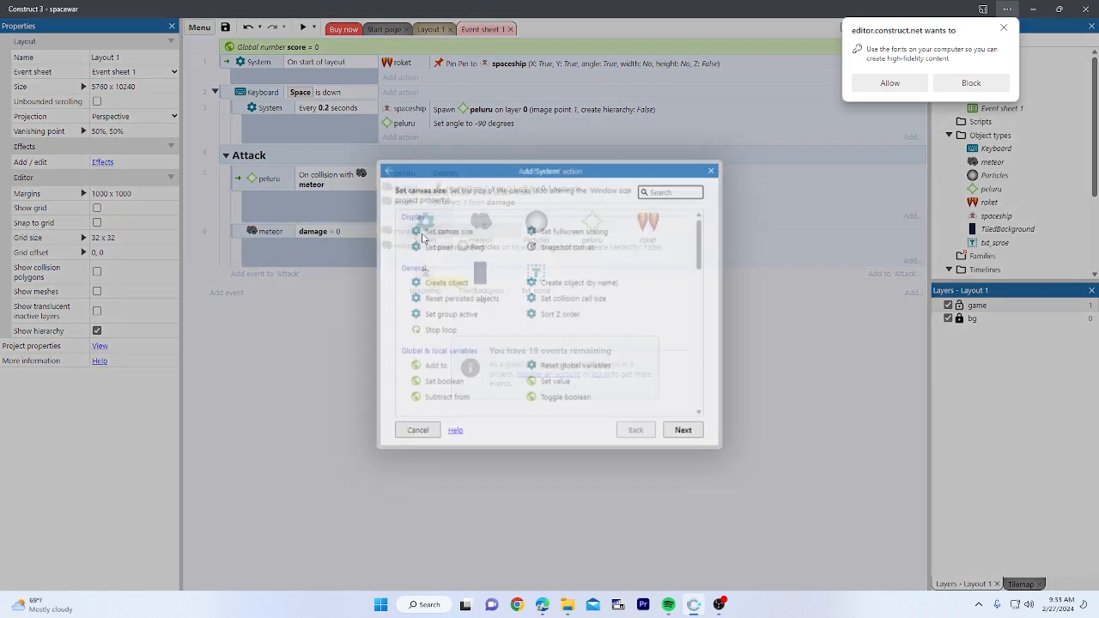
pyautogui.write('add')
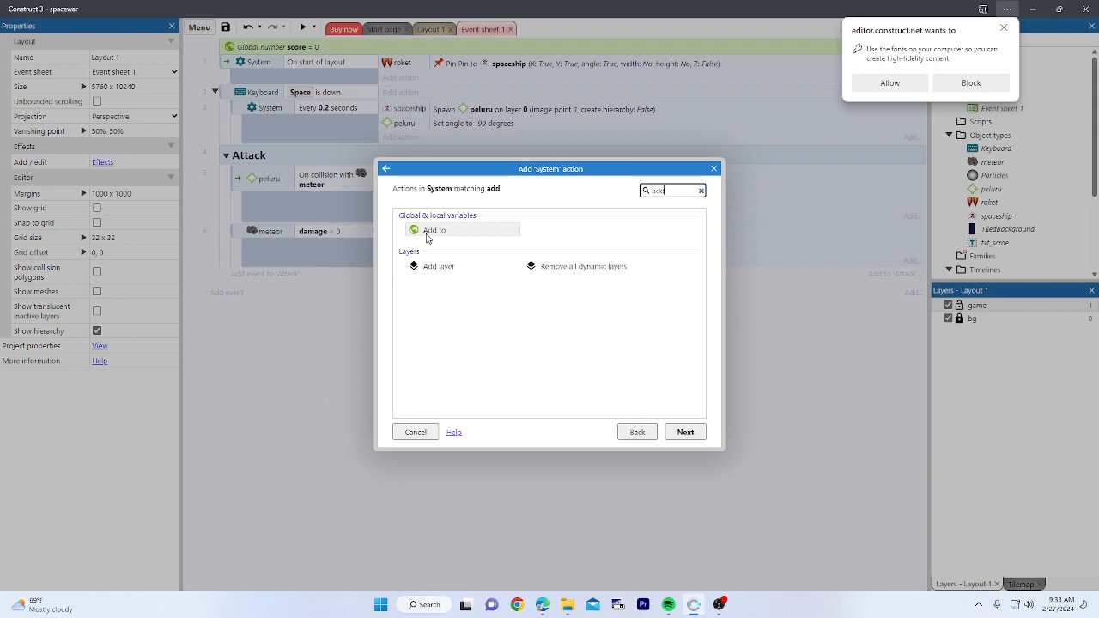
pyautogui.doubleClick(432, 232)
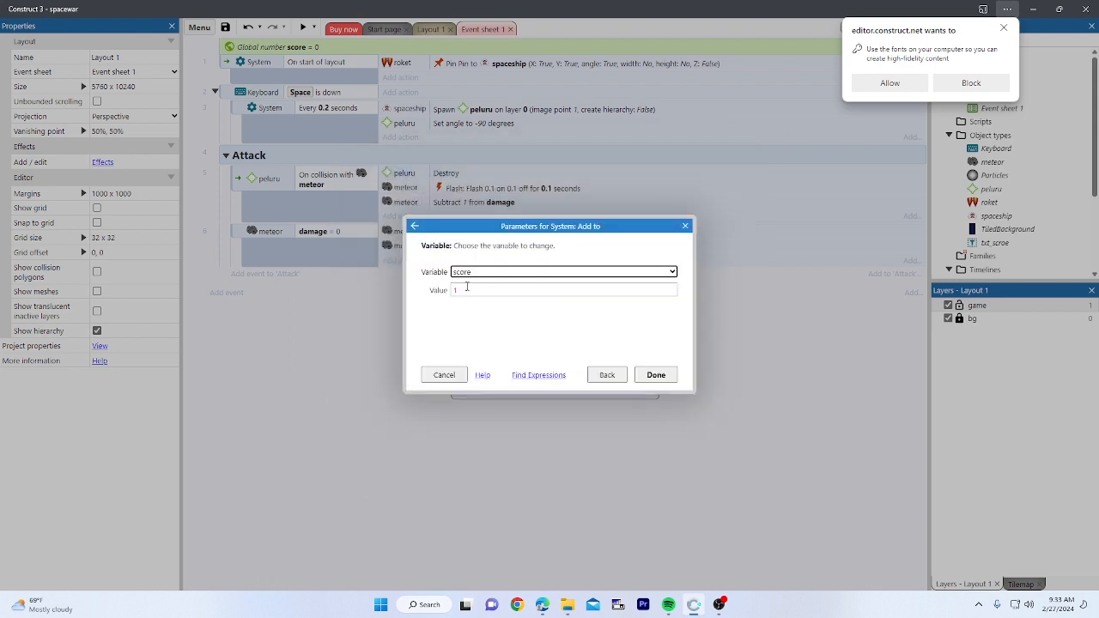
pyautogui.click(467, 289)
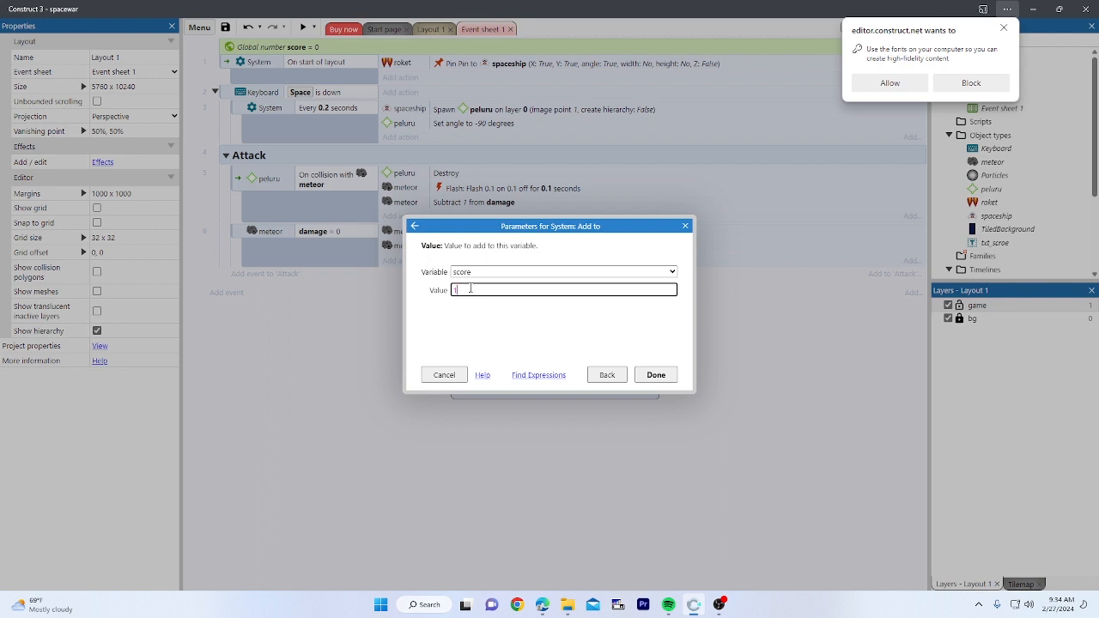
pyautogui.press('BackSpace')
pyautogui.write('0')
pyautogui.press('BackSpace')
pyautogui.write('10')
pyautogui.click(649, 376)
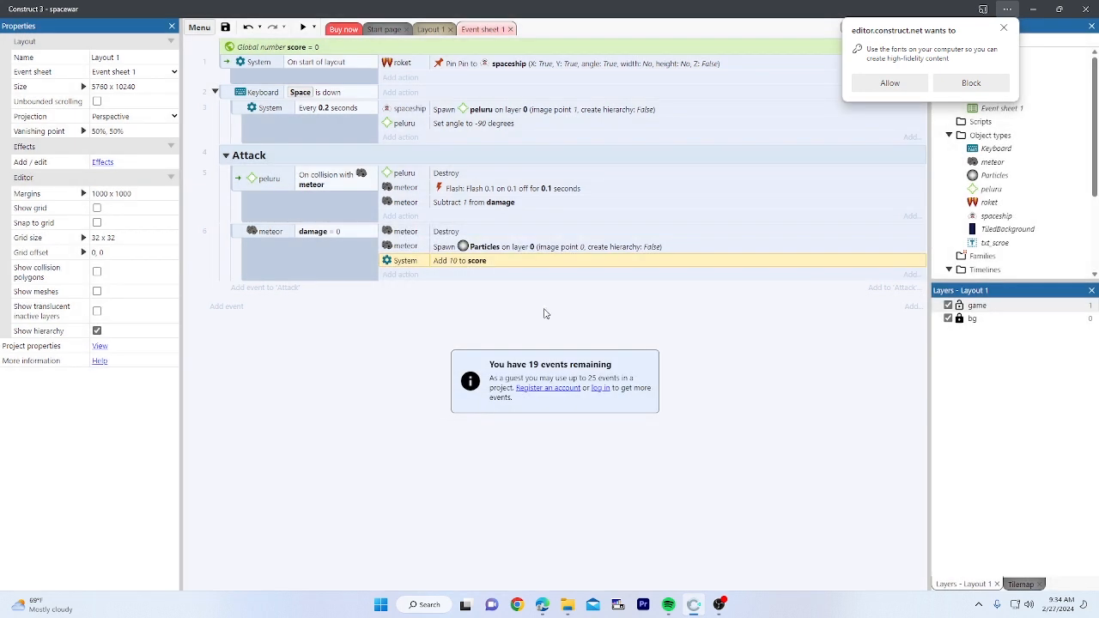
# Step: Dismiss the font-permission prompt and check Layout 1 and Event sheet 1, ending on the event sheet
pyautogui.click(1004, 31)
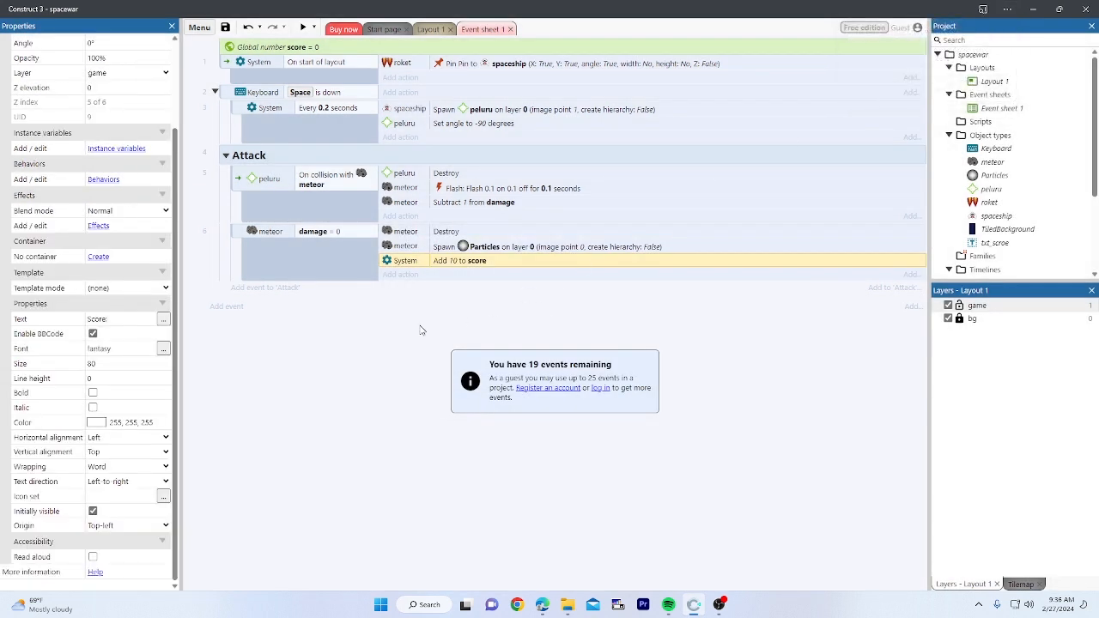
pyautogui.click(995, 243)
pyautogui.click(430, 29)
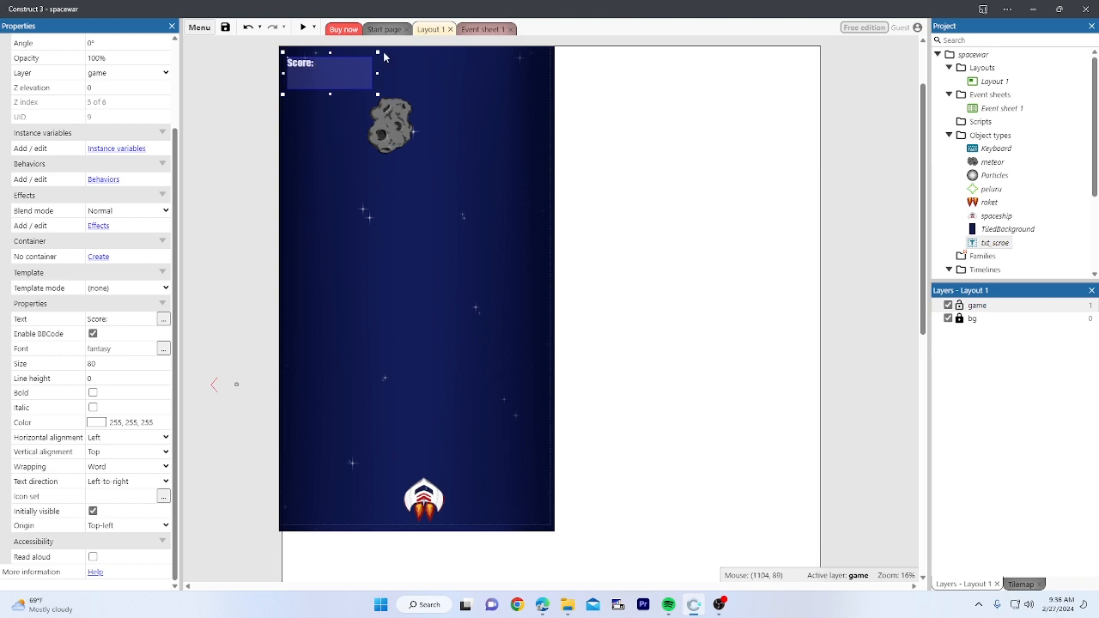
pyautogui.click(473, 30)
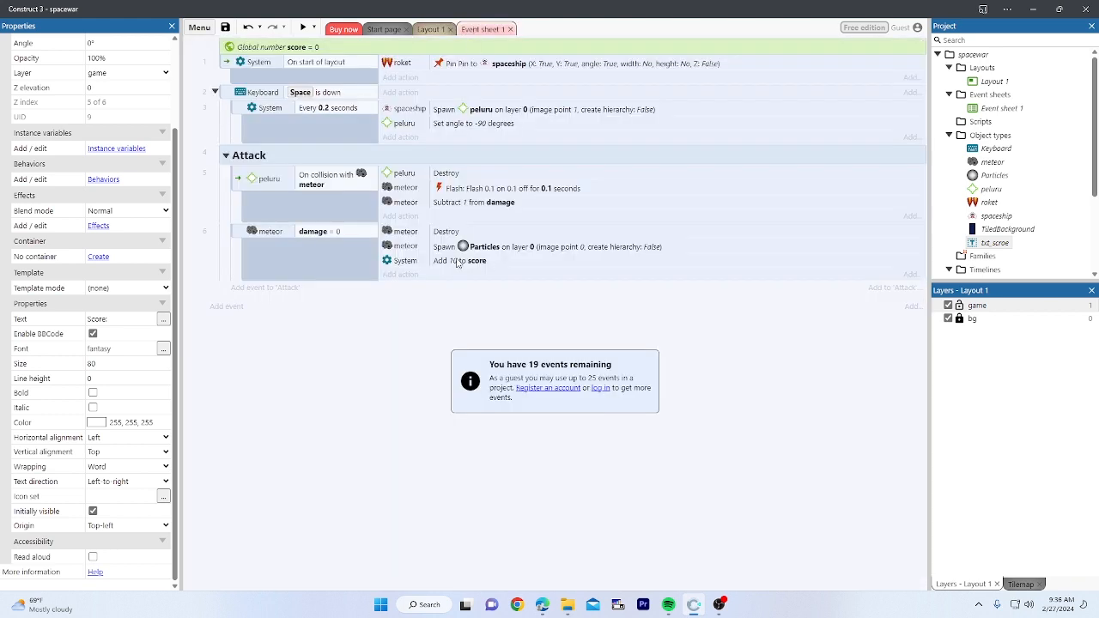
pyautogui.click(455, 260)
pyautogui.click(266, 47)
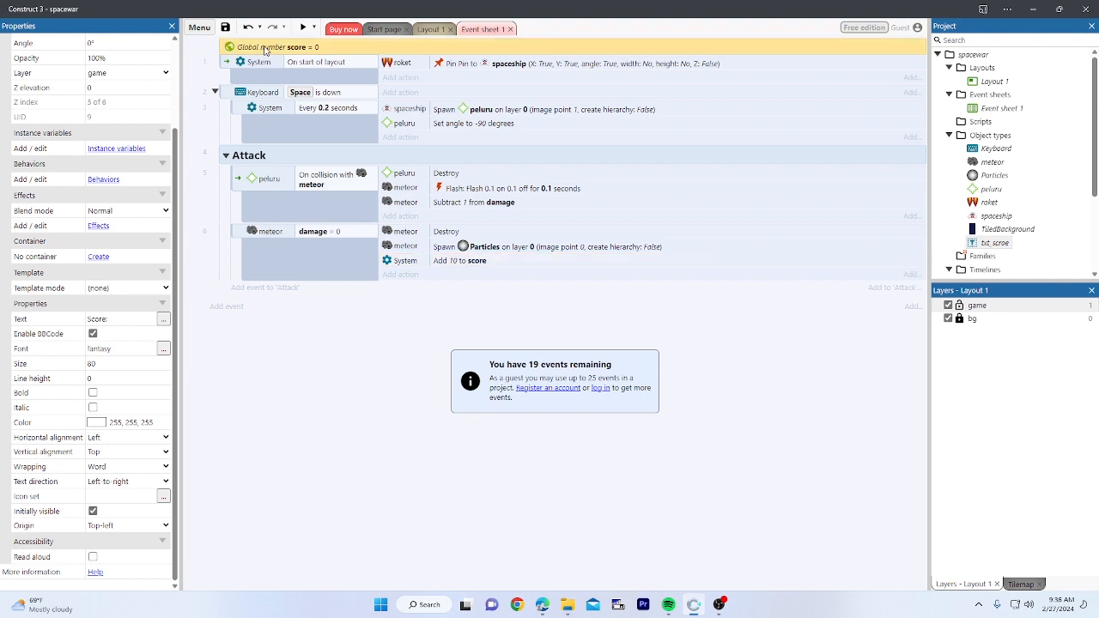
pyautogui.click(432, 33)
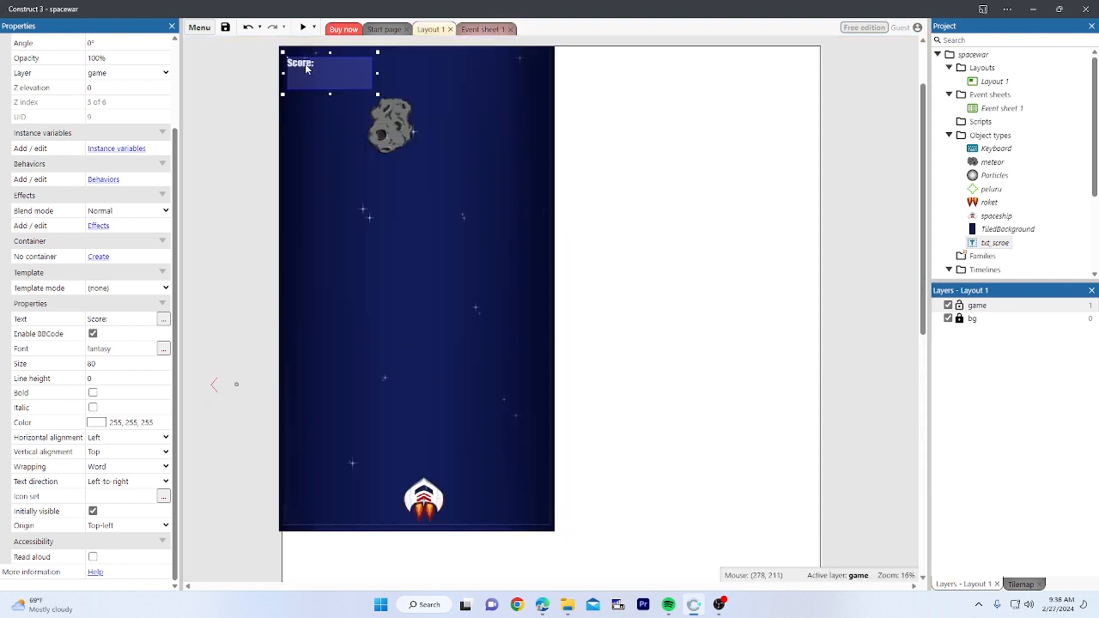
pyautogui.click(483, 31)
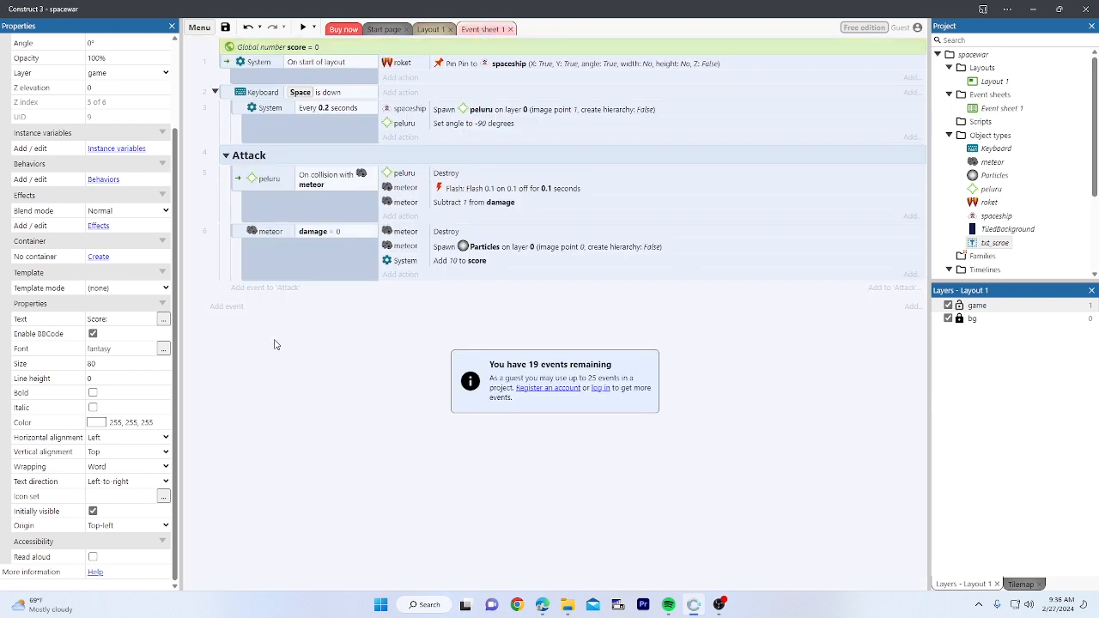
# Step: Add a new System 'Every tick' event to Event sheet 1
pyautogui.click(228, 307)
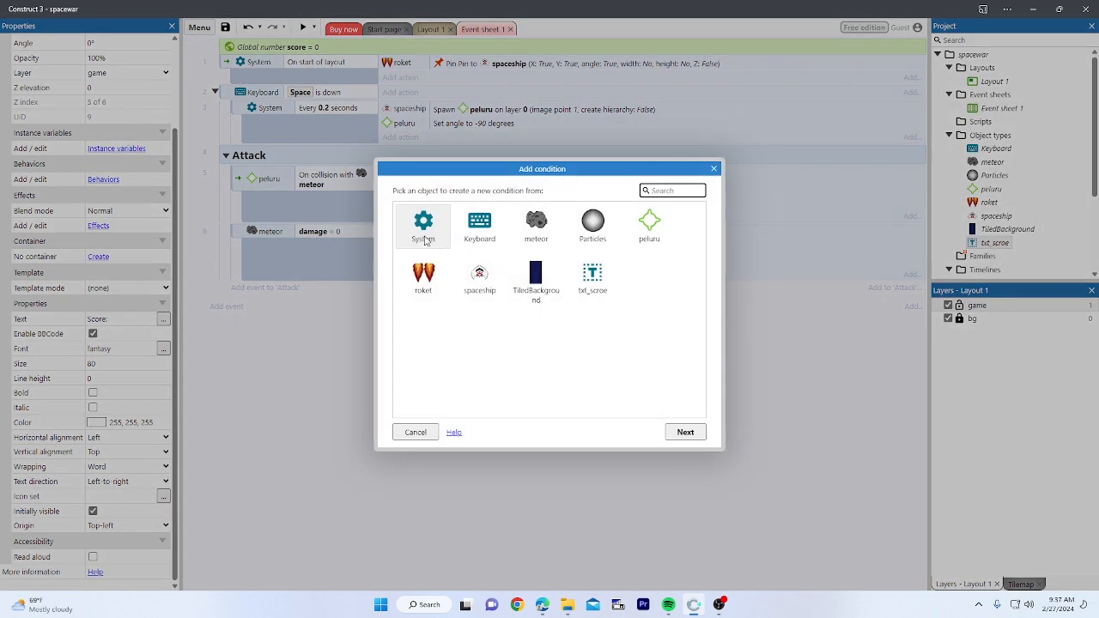
pyautogui.doubleClick(422, 231)
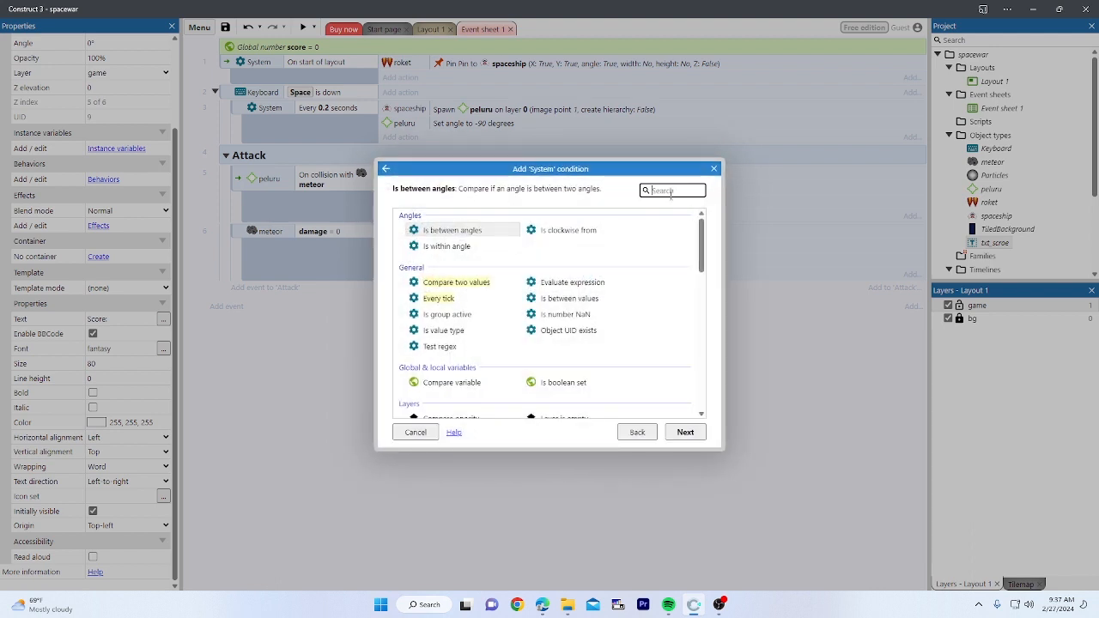
pyautogui.click(424, 304)
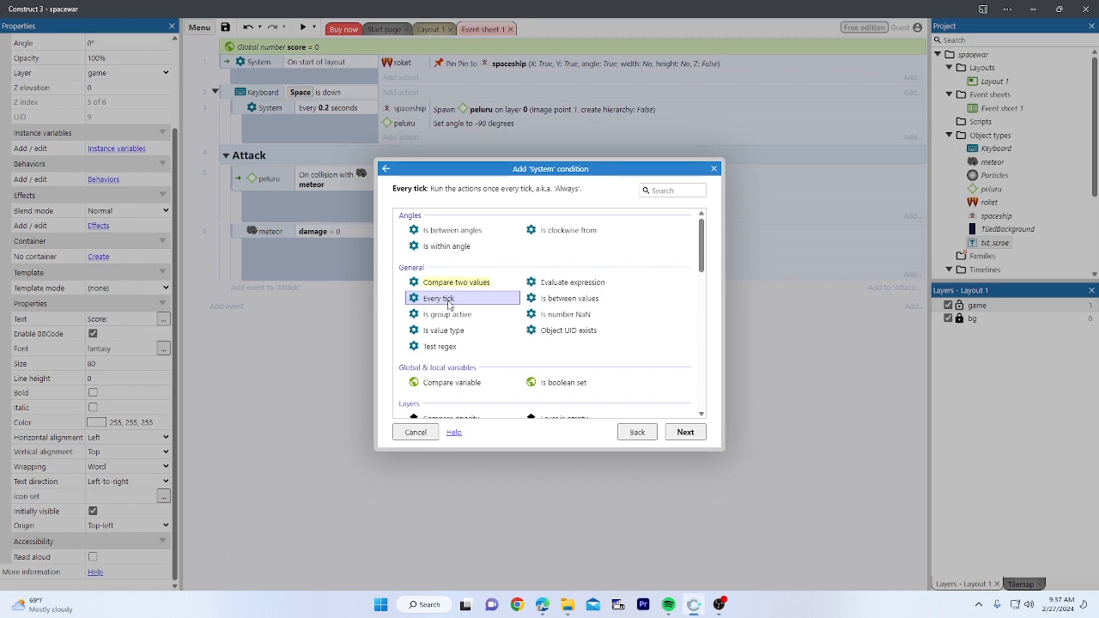
pyautogui.doubleClick(449, 305)
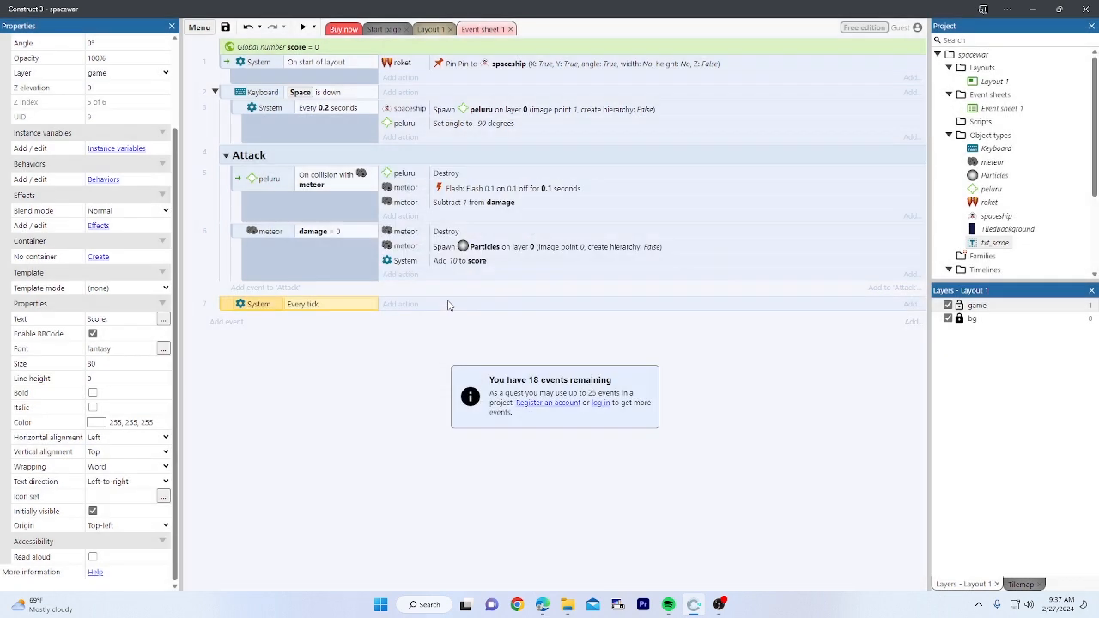
# Step: Give the Every tick event a txt_scroe Set text action with "score : "&score
pyautogui.click(297, 306)
pyautogui.click(400, 304)
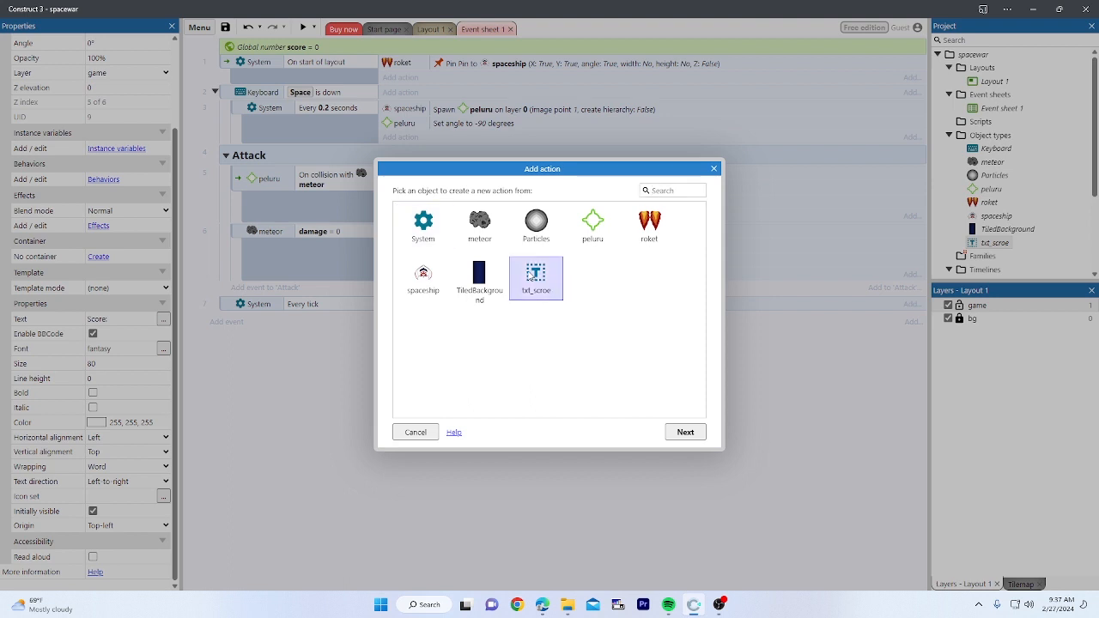
pyautogui.click(535, 281)
pyautogui.doubleClick(538, 286)
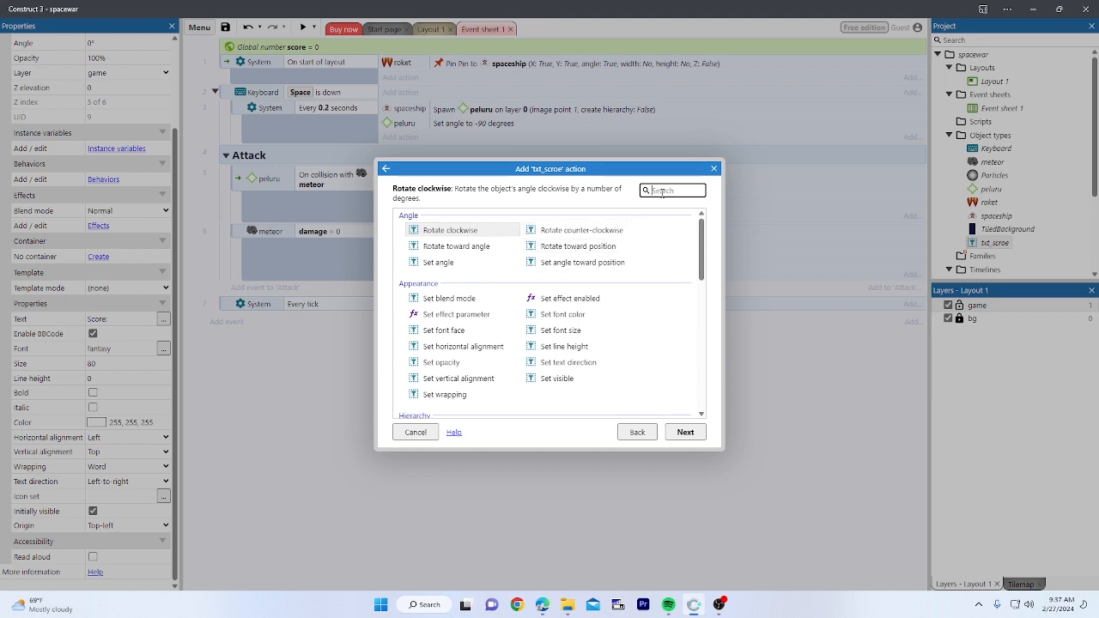
pyautogui.write('text')
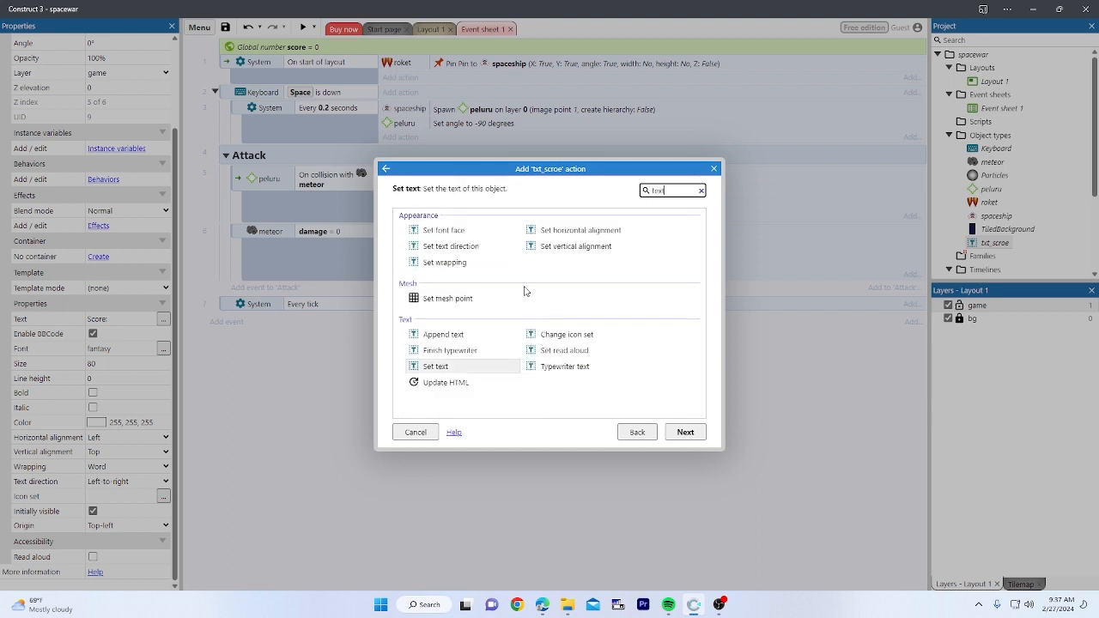
pyautogui.click(471, 371)
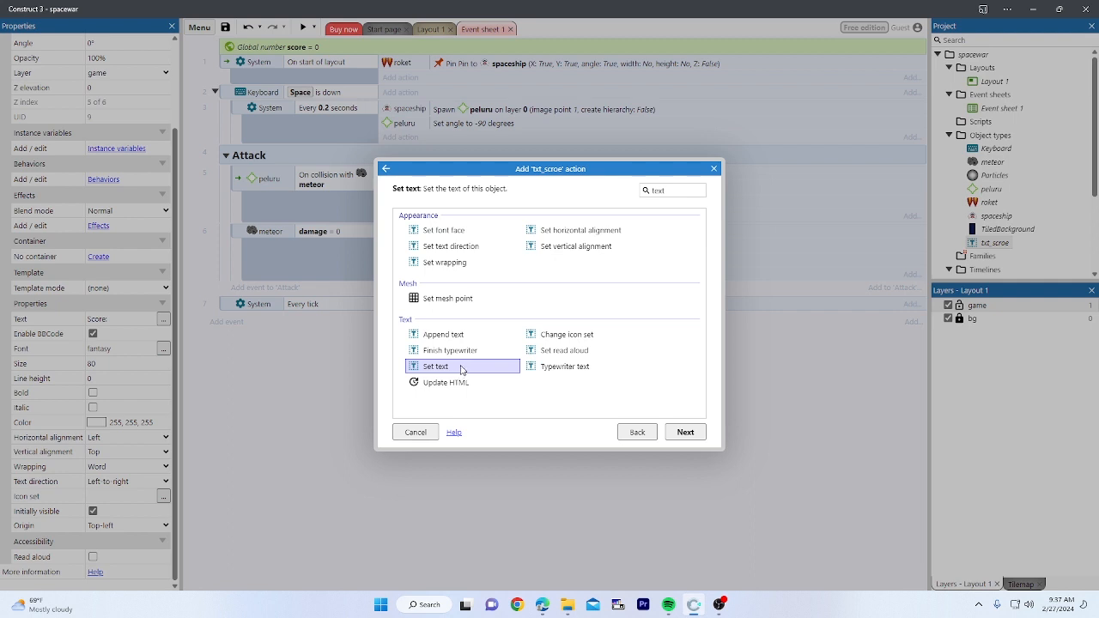
pyautogui.doubleClick(461, 369)
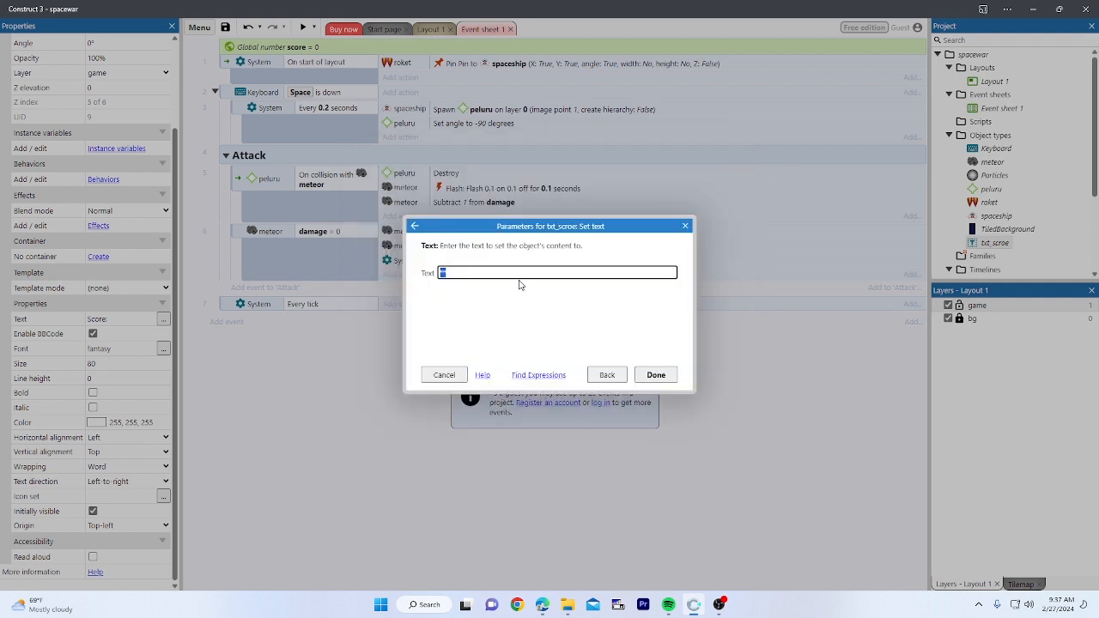
pyautogui.write('"score : "')
pyautogui.write('&')
pyautogui.write('score')
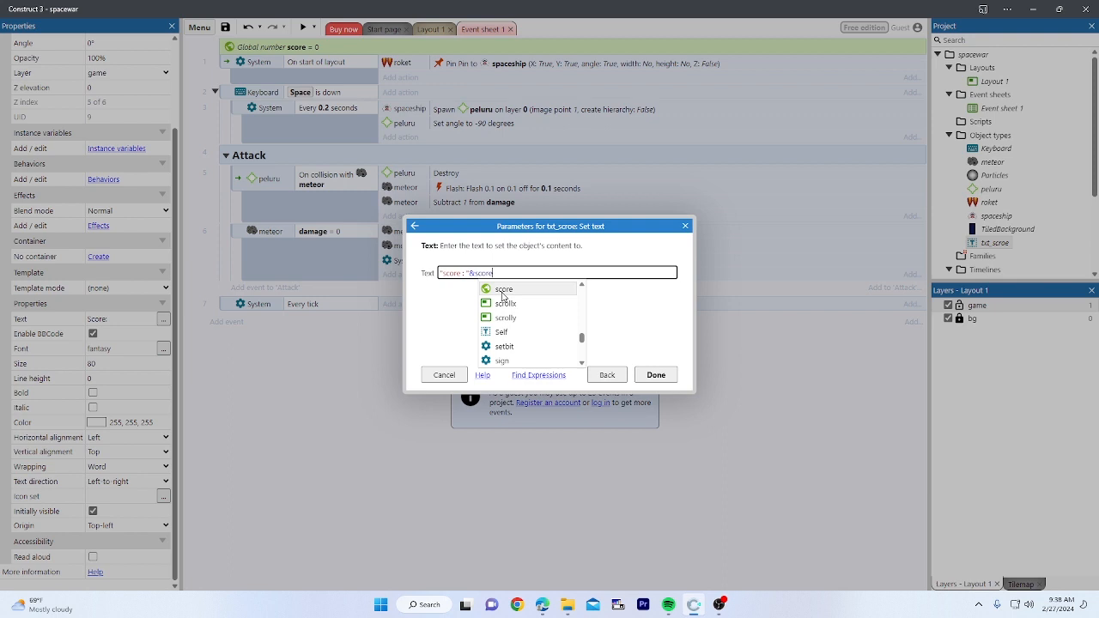
pyautogui.click(503, 291)
pyautogui.click(532, 298)
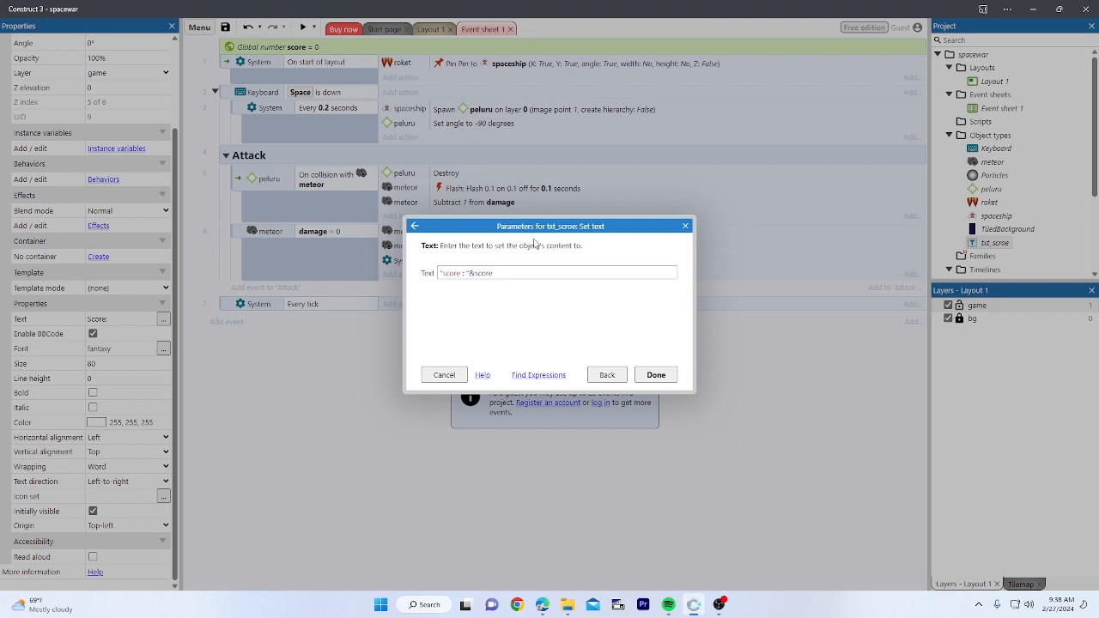
pyautogui.click(459, 273)
pyautogui.click(656, 375)
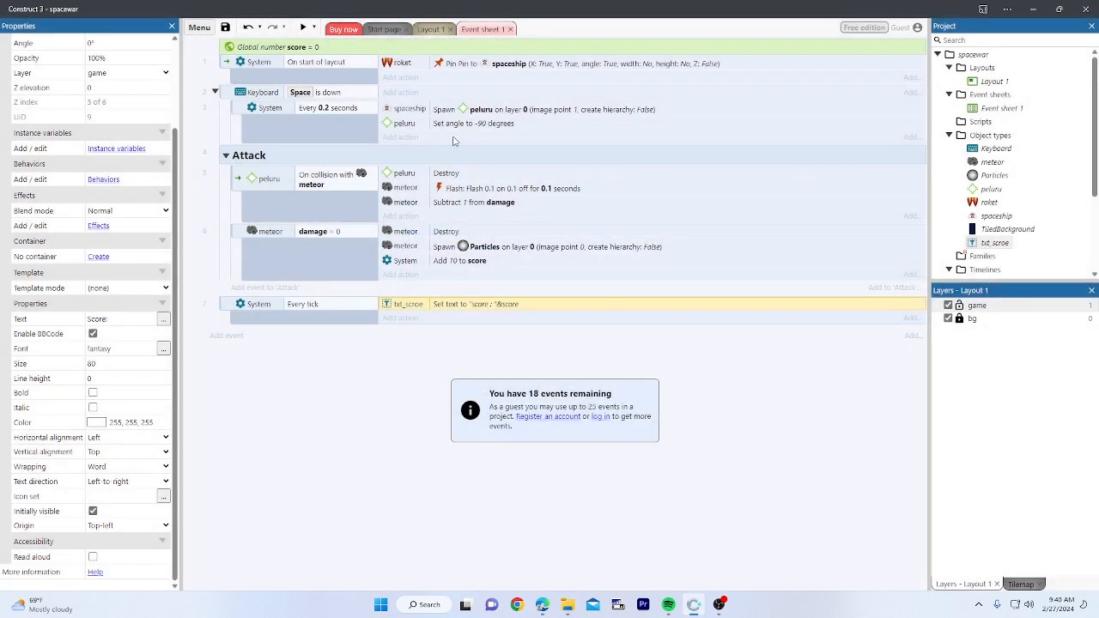
# Step: Preview Layout 1, shoot a meteor so the label shows 'score : 10', then close the preview
pyautogui.click(429, 29)
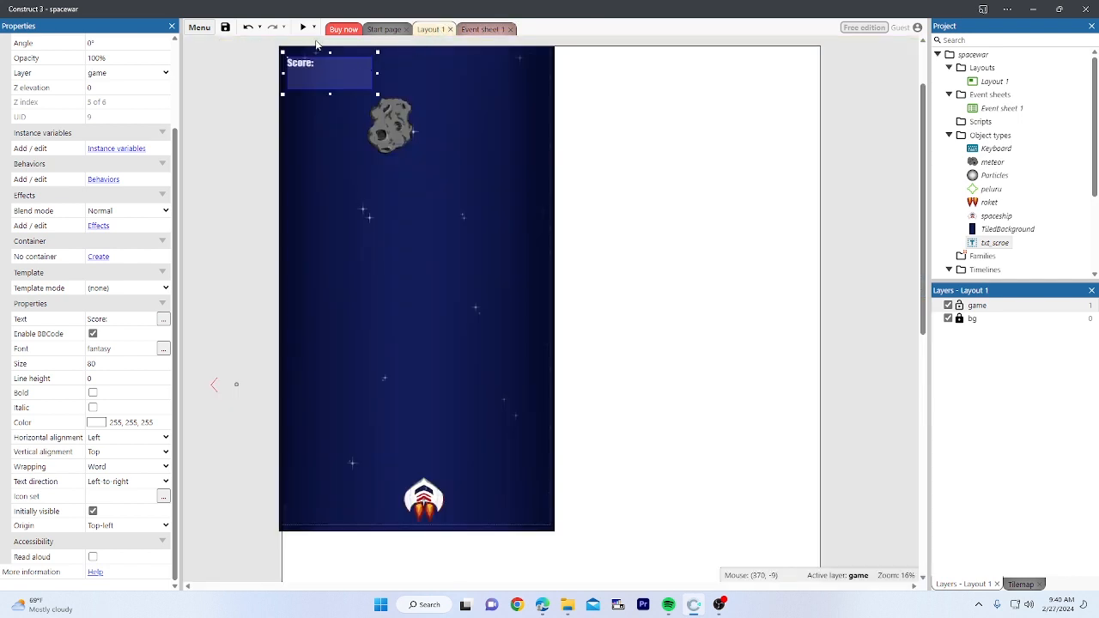
pyautogui.click(303, 28)
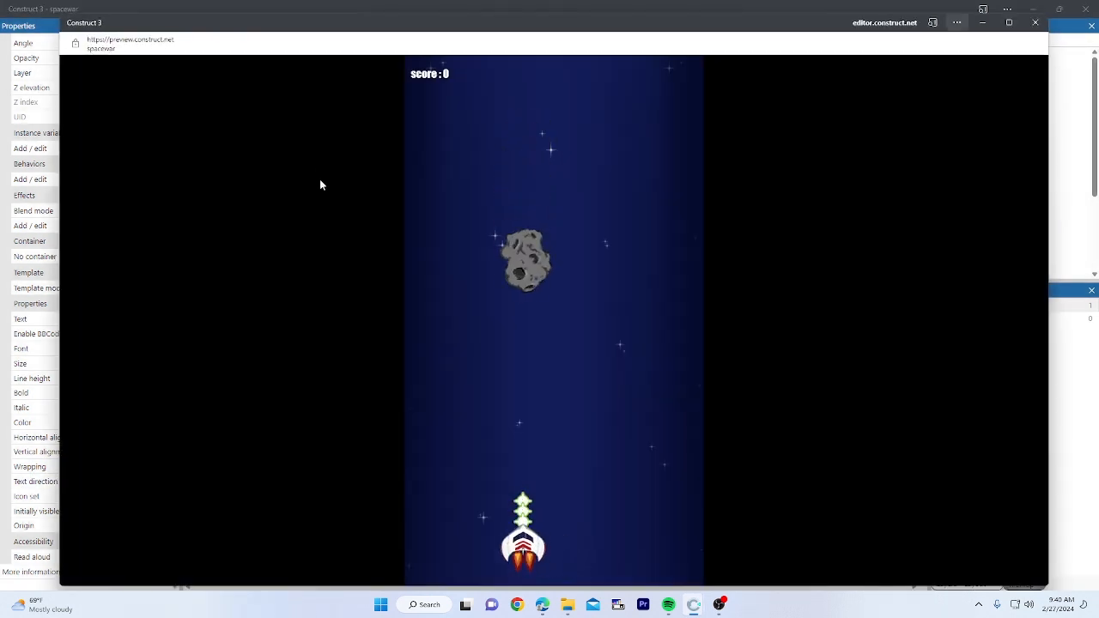
pyautogui.press('Right')
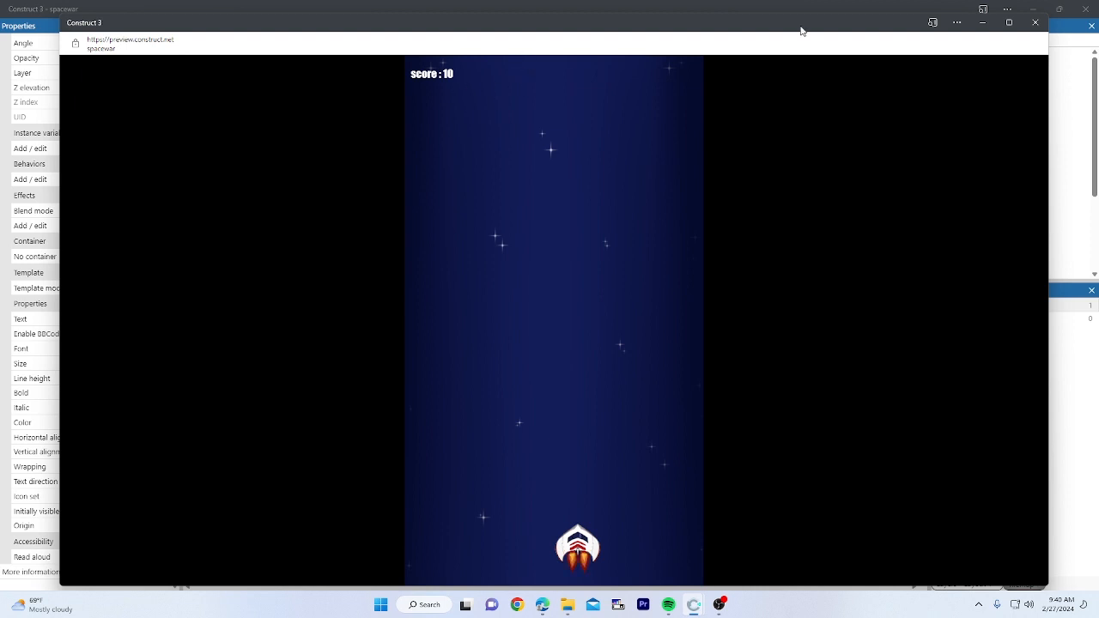
pyautogui.click(1031, 21)
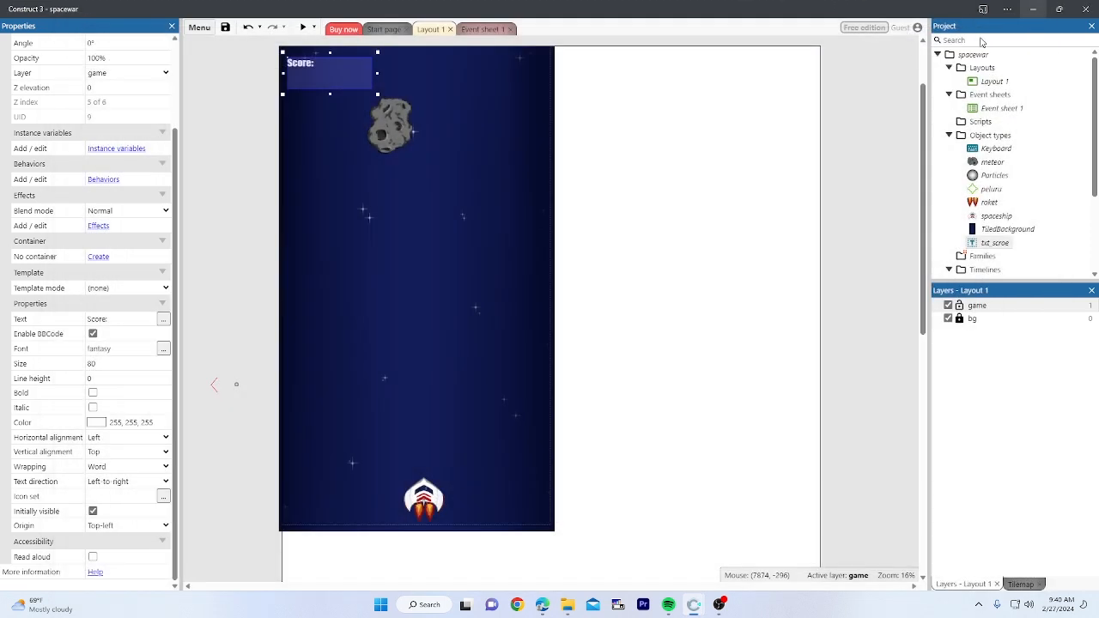
pyautogui.click(641, 104)
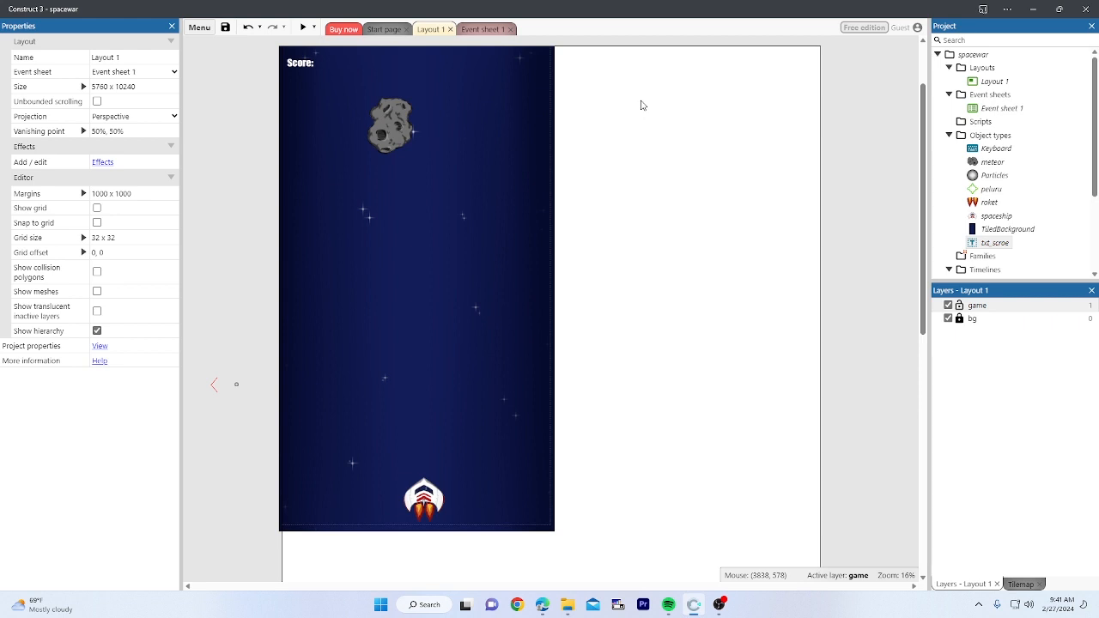
# Step: Recheck the event sheet and Layout 1, then save spacewar, choosing 'Save anyway' at the backup warning
pyautogui.click(479, 29)
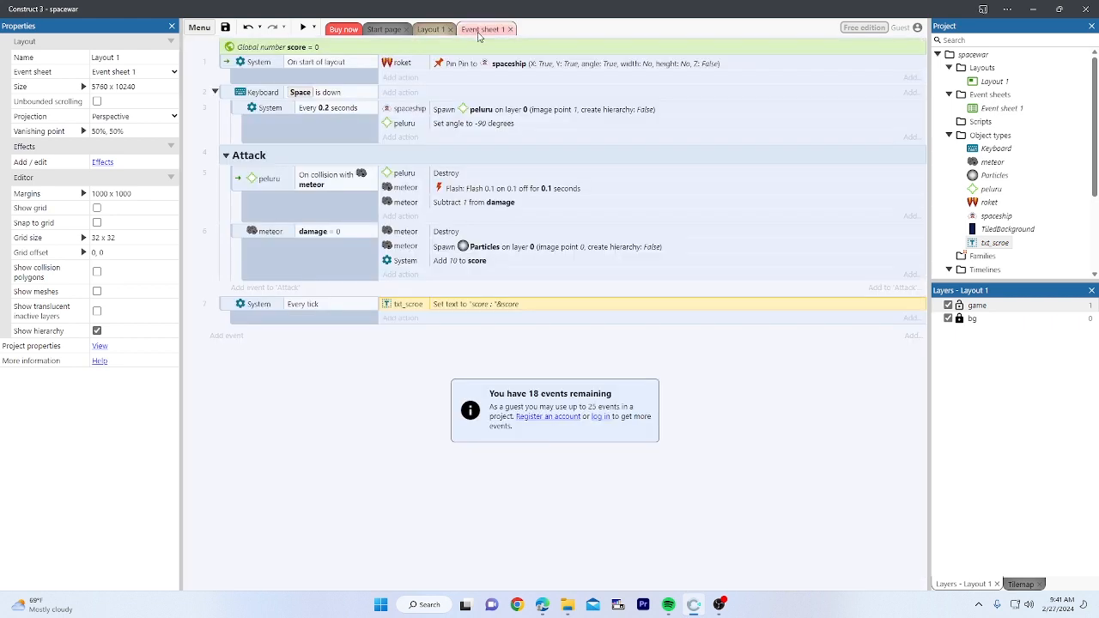
pyautogui.click(430, 29)
pyautogui.scroll(2, 577, 214)
pyautogui.scroll(-2, 579, 216)
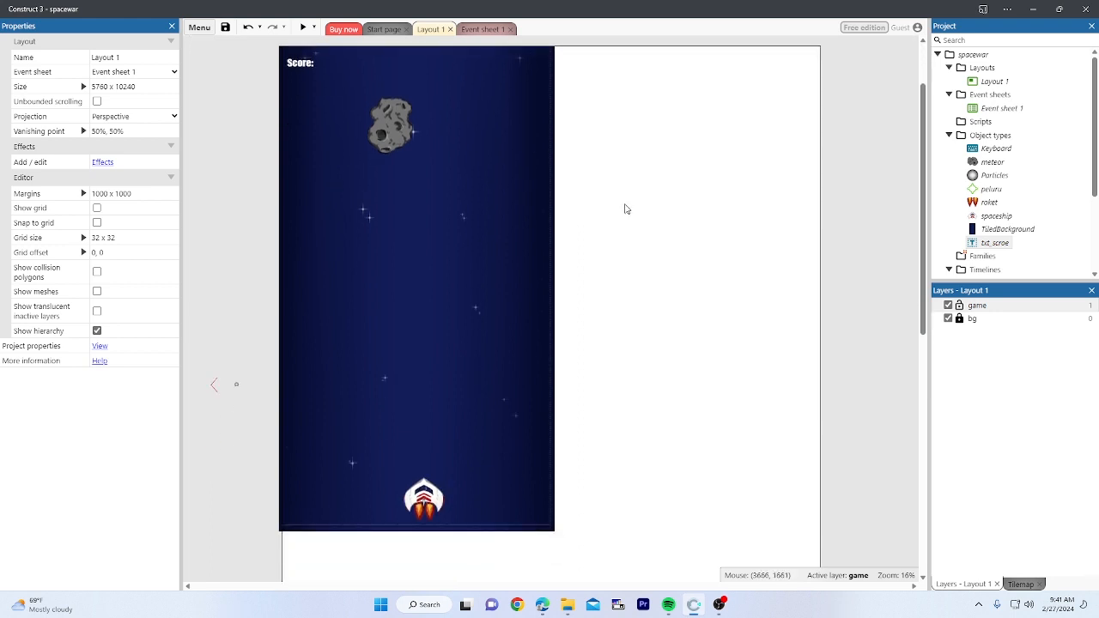
pyautogui.click(481, 29)
pyautogui.click(432, 29)
pyautogui.click(225, 30)
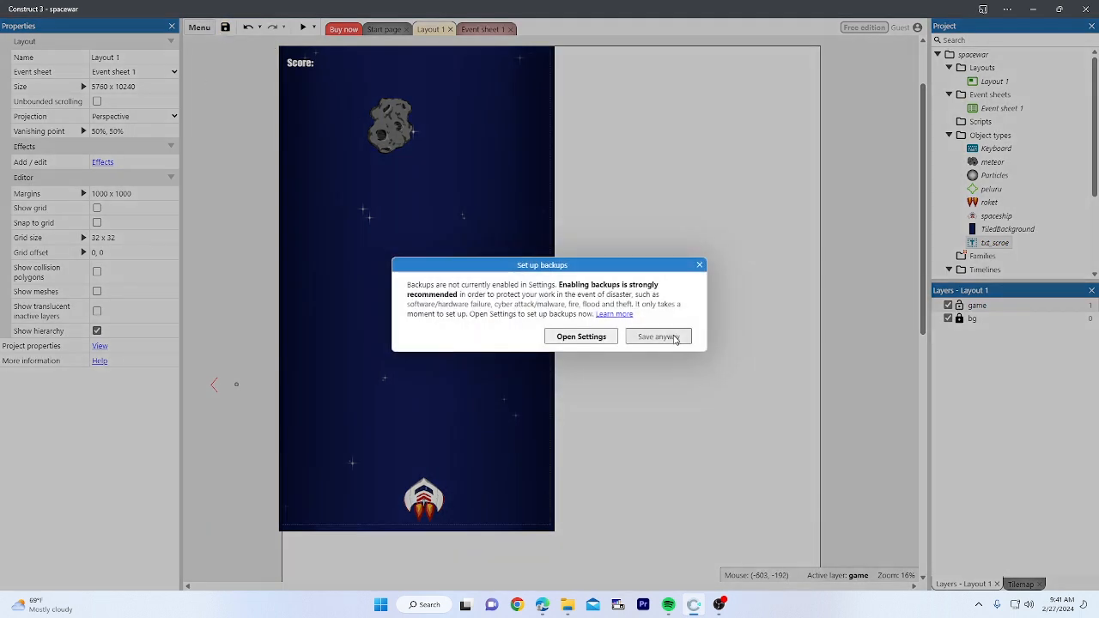
pyautogui.click(658, 336)
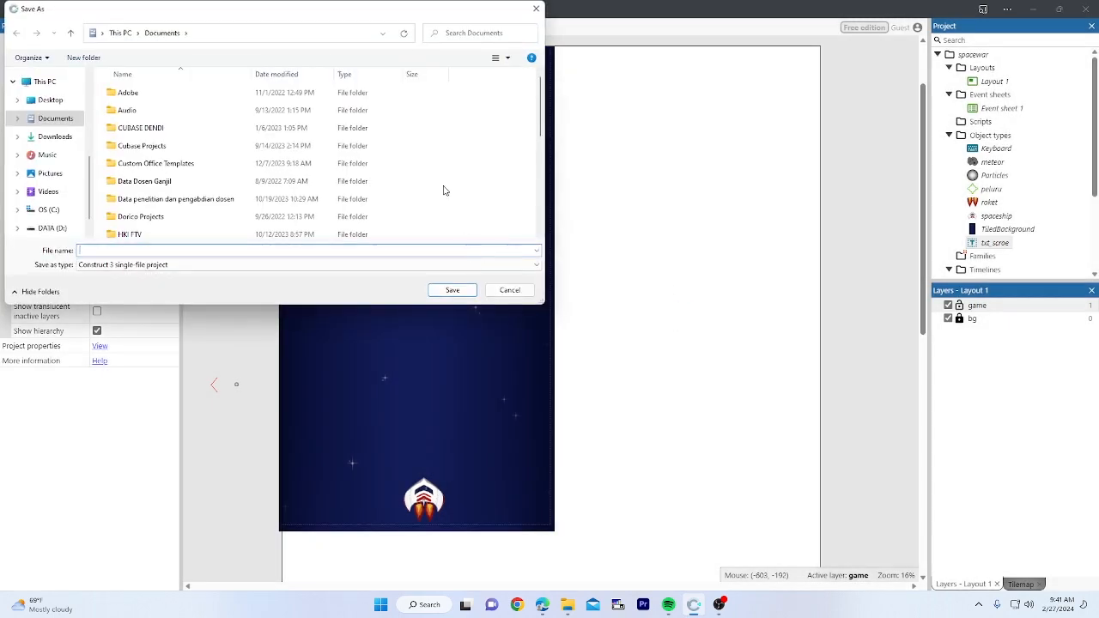